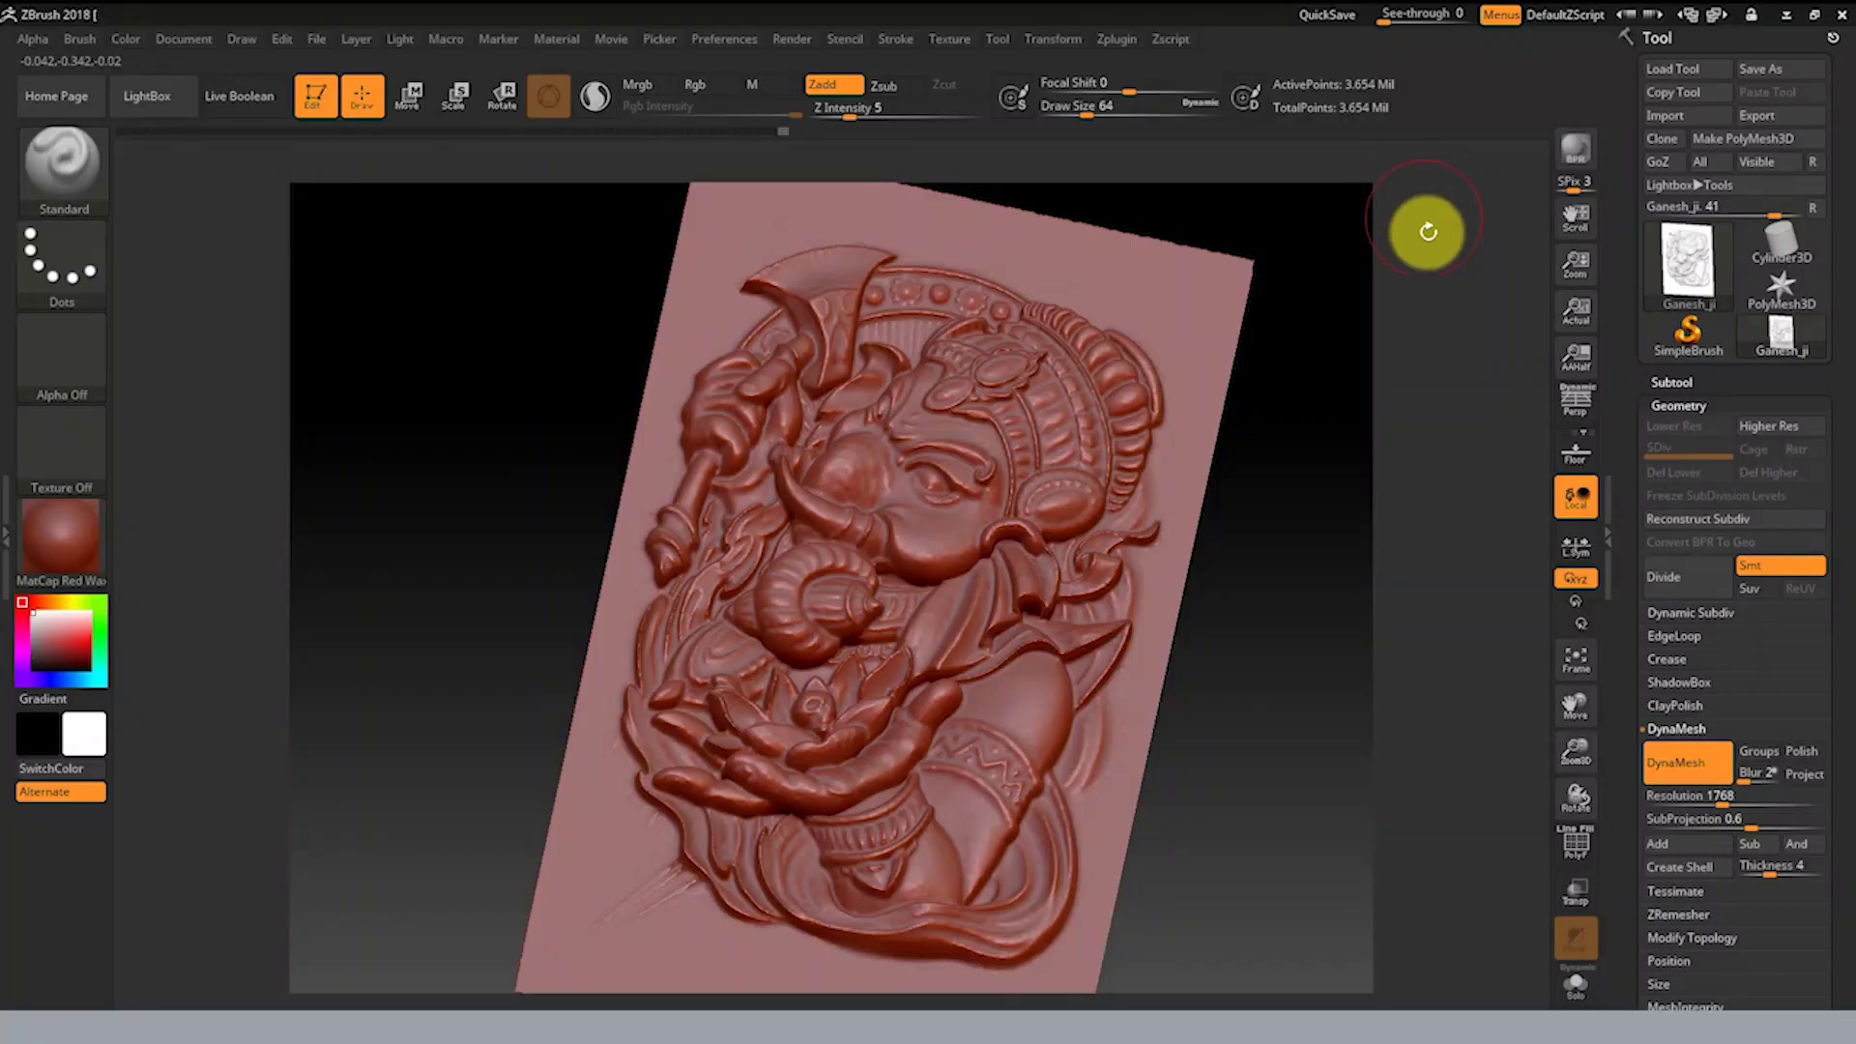
Step: Orbit, pan and zoom around the Ganesh relief to inspect it, ending nearly face-on
{"action": "mouse_move", "coordinate": [1197, 494]}
{"action": "right_mouse_down"}
{"action": "mouse_move", "coordinate": [1177, 551]}
{"action": "mouse_move", "coordinate": [1121, 569]}
{"action": "mouse_move", "coordinate": [1077, 455]}
{"action": "right_mouse_up"}
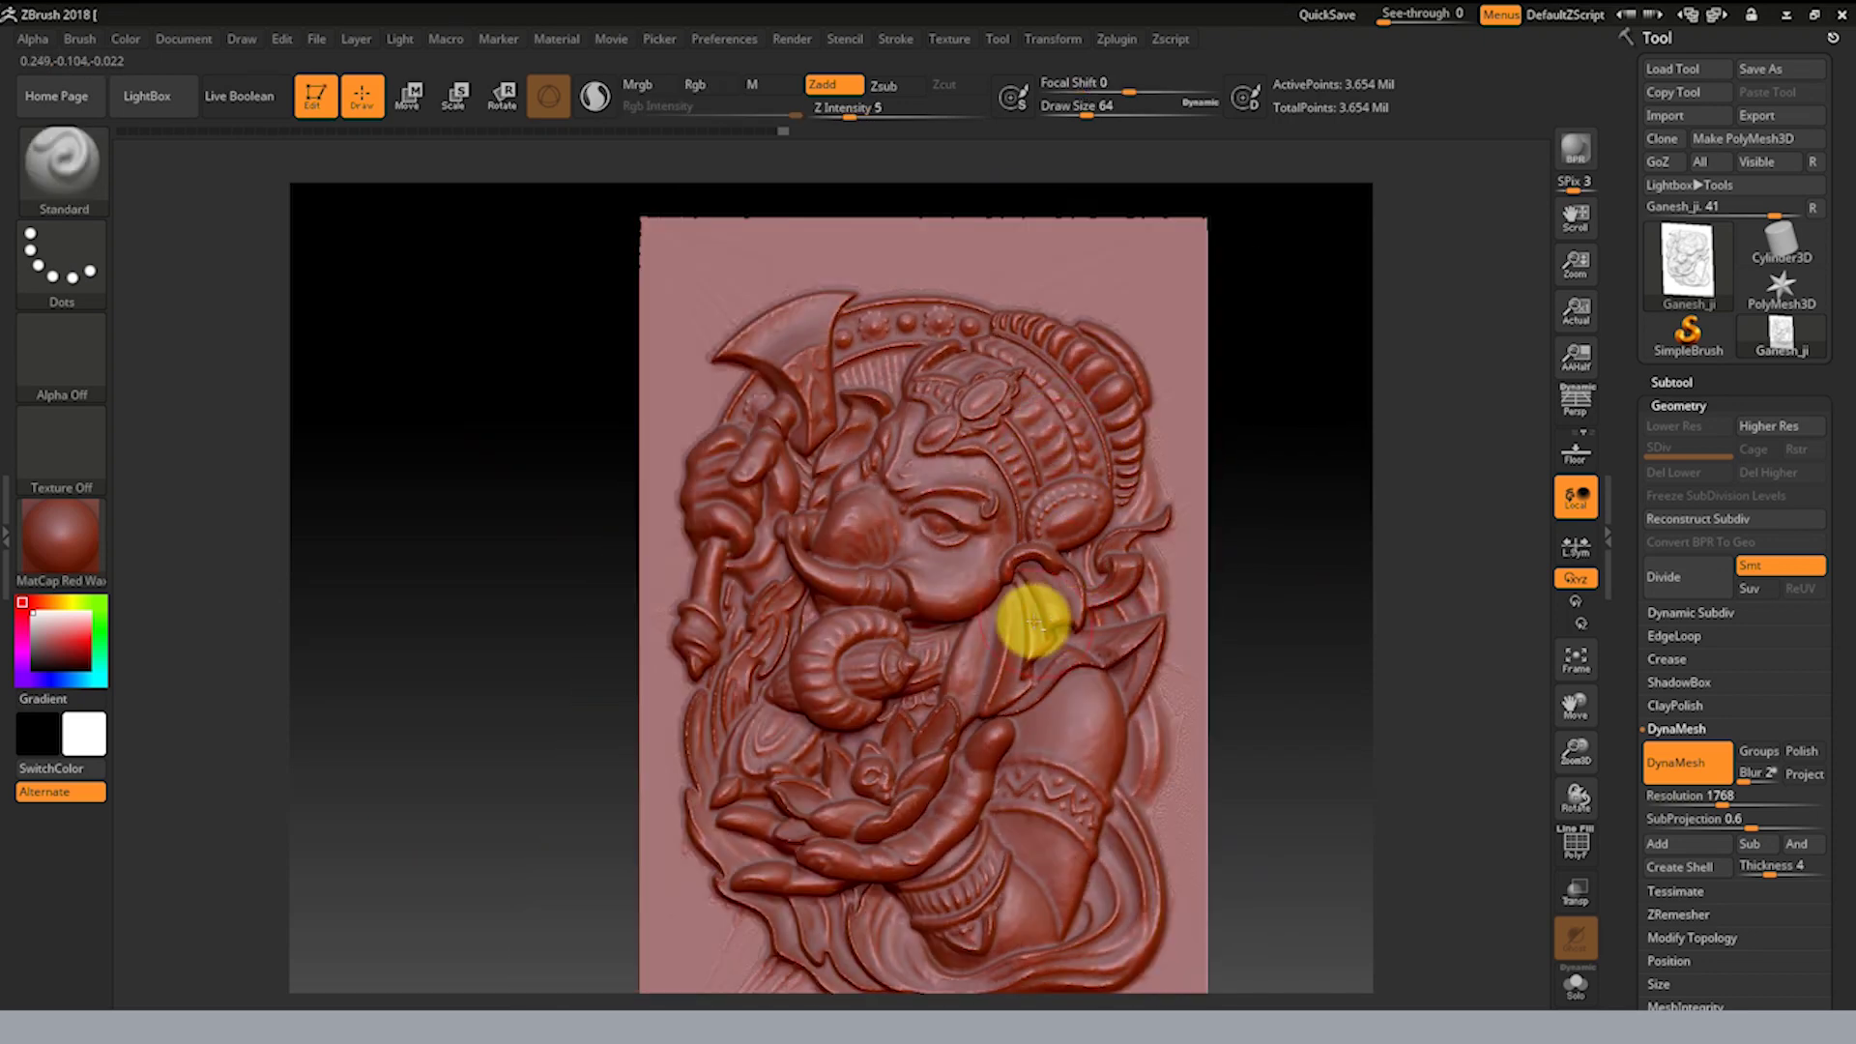
{"action": "right_click_drag", "start_coordinate": [1022, 622], "coordinate": [1007, 539], "text": "alt"}
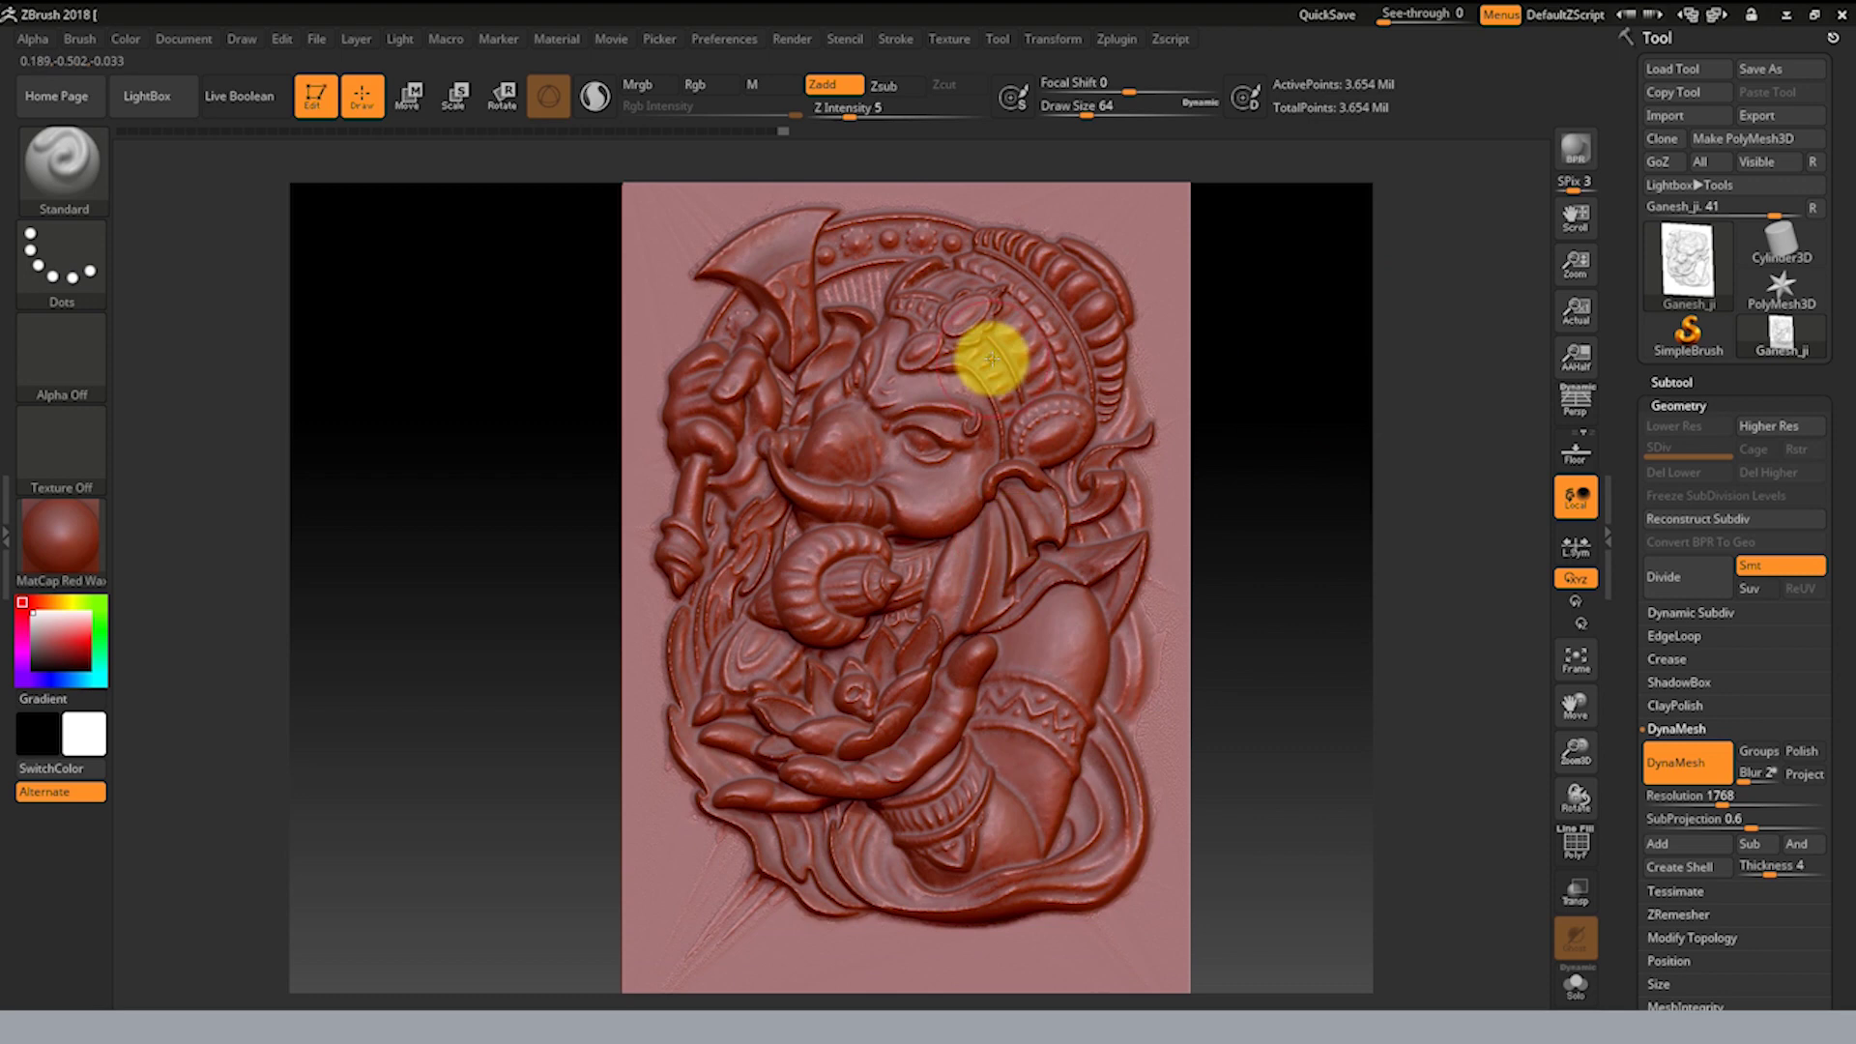
{"action": "right_click_drag", "start_coordinate": [903, 386], "coordinate": [928, 468], "text": "ctrl"}
{"action": "mouse_move", "coordinate": [981, 633]}
{"action": "right_mouse_down"}
{"action": "mouse_move", "coordinate": [972, 559]}
{"action": "mouse_move", "coordinate": [1007, 530]}
{"action": "mouse_move", "coordinate": [1006, 576]}
{"action": "mouse_move", "coordinate": [955, 616]}
{"action": "mouse_move", "coordinate": [979, 614]}
{"action": "mouse_move", "coordinate": [986, 489]}
{"action": "right_mouse_up"}
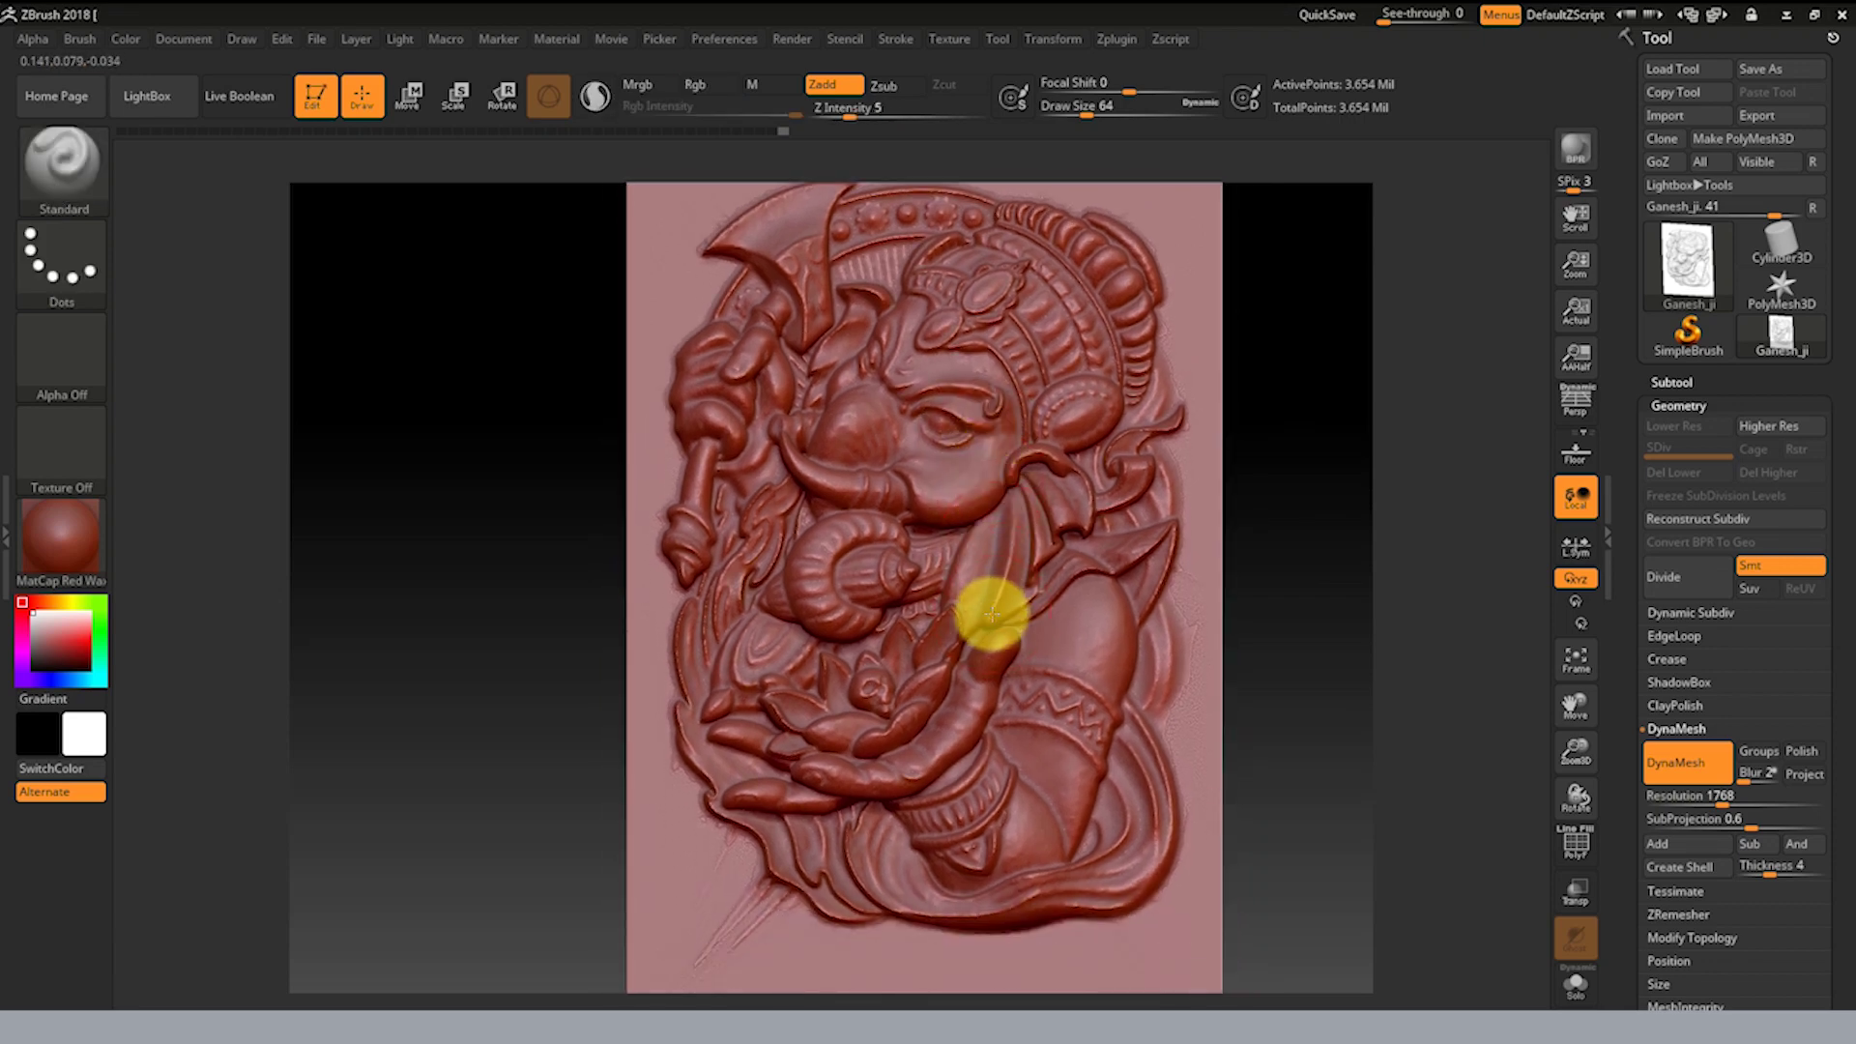
{"action": "mouse_move", "coordinate": [986, 613]}
{"action": "right_mouse_down"}
{"action": "mouse_move", "coordinate": [989, 586]}
{"action": "mouse_move", "coordinate": [953, 580]}
{"action": "mouse_move", "coordinate": [1003, 580]}
{"action": "right_mouse_up"}
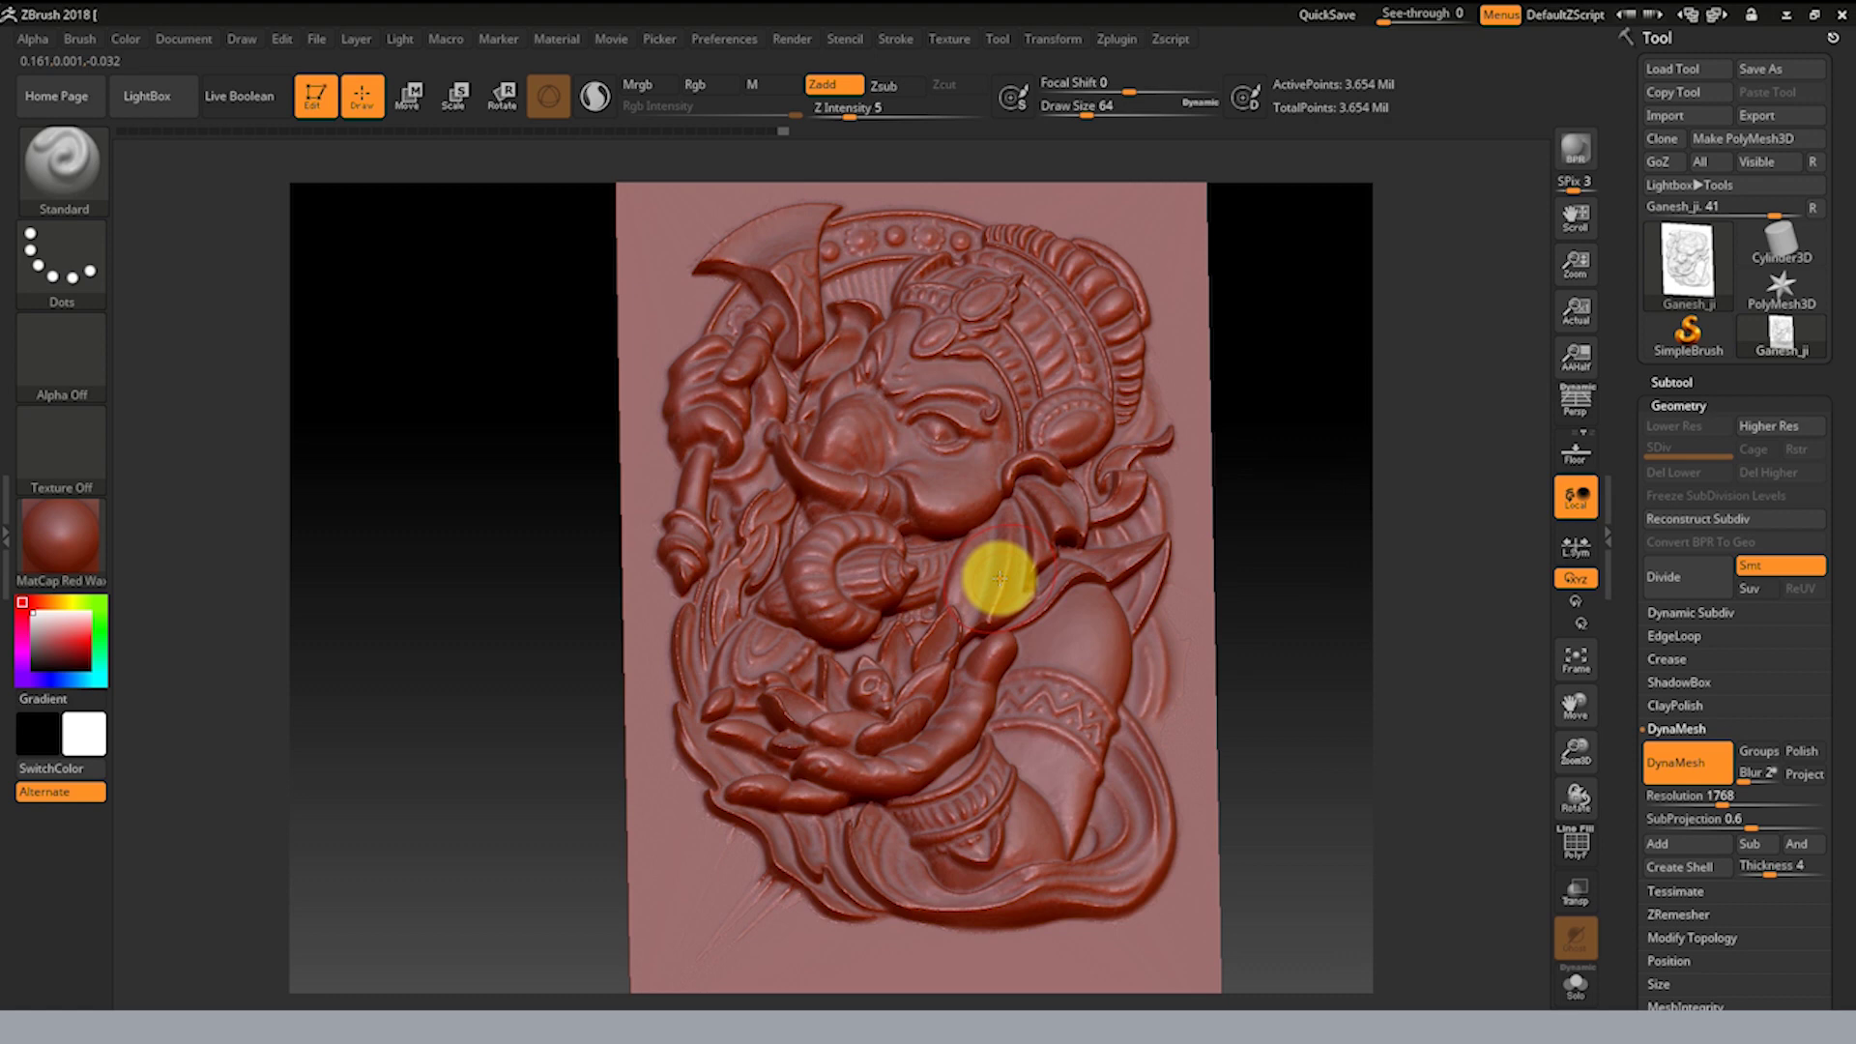
{"action": "right_click_drag", "start_coordinate": [998, 578], "coordinate": [940, 604]}
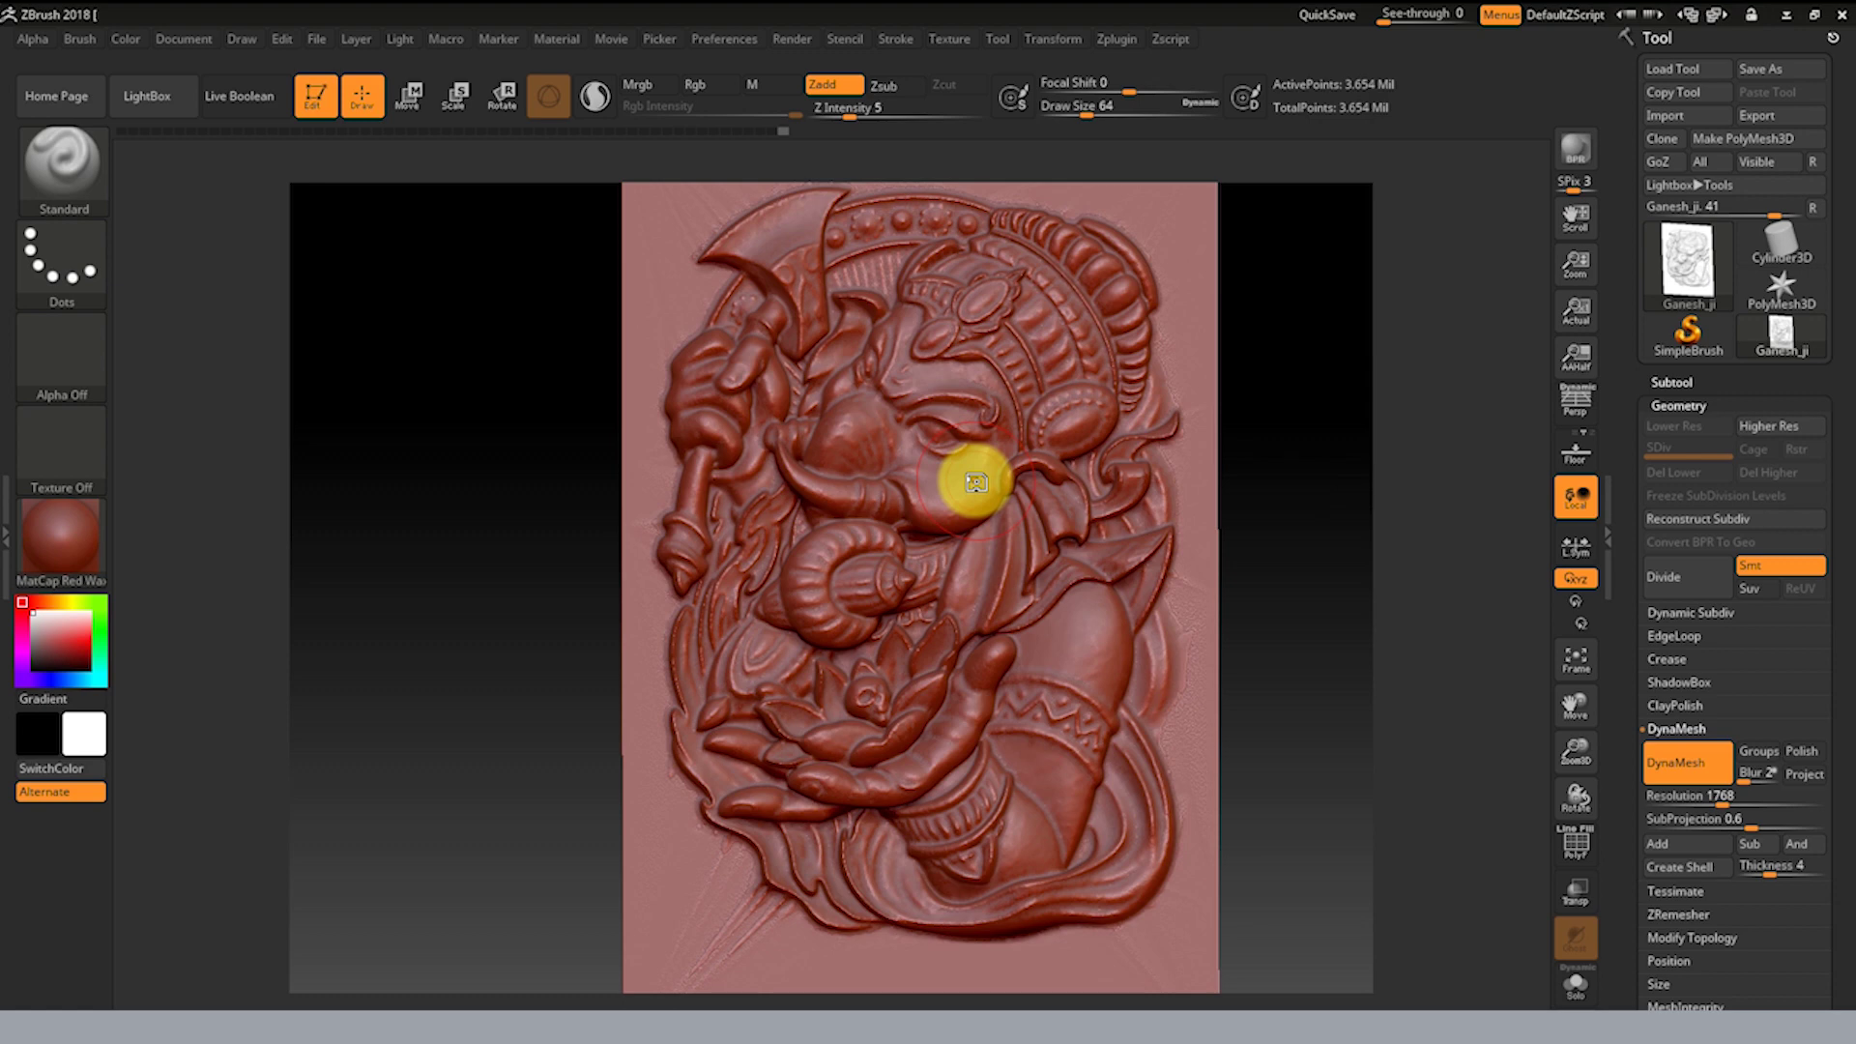
Step: In Matrix 8.0, turn off the Matrix Art display and orbit so the relief plate lies flat
{"action": "left_click", "coordinate": [1786, 15]}
{"action": "right_click_drag", "start_coordinate": [693, 679], "coordinate": [787, 592]}
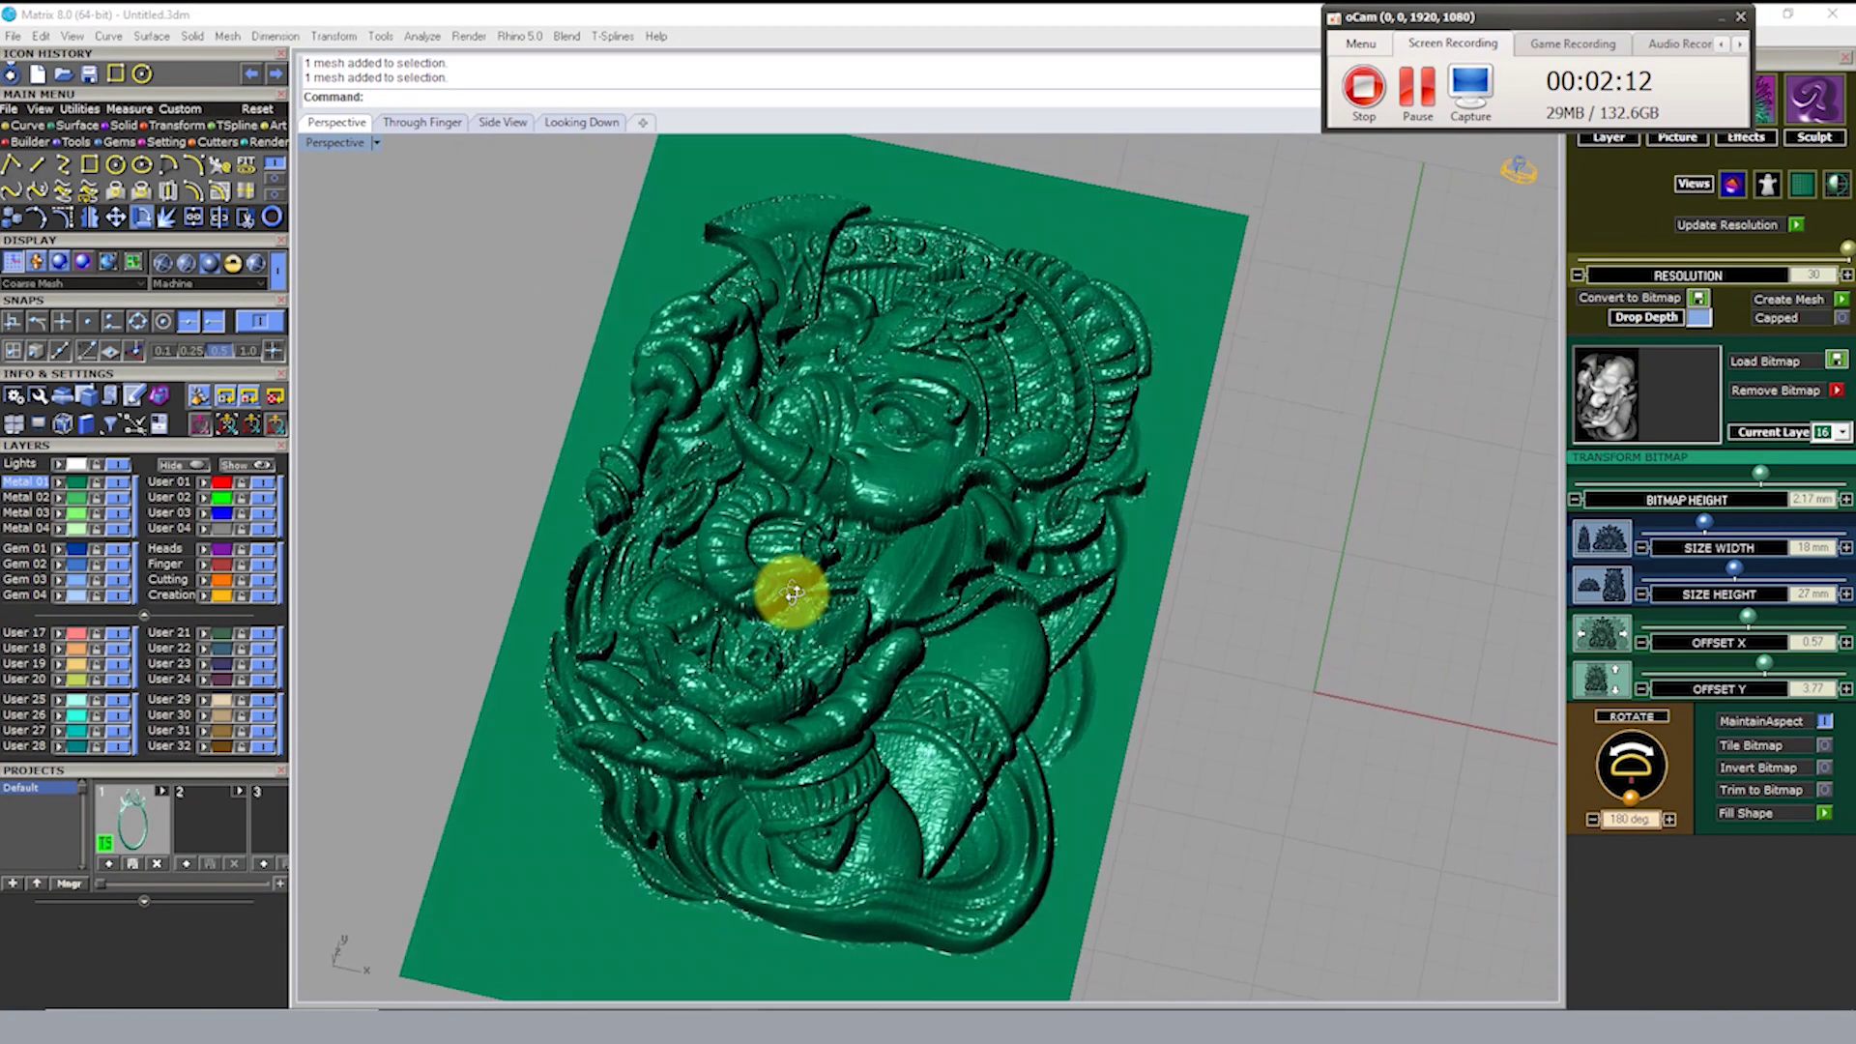
{"action": "left_click", "coordinate": [1137, 12]}
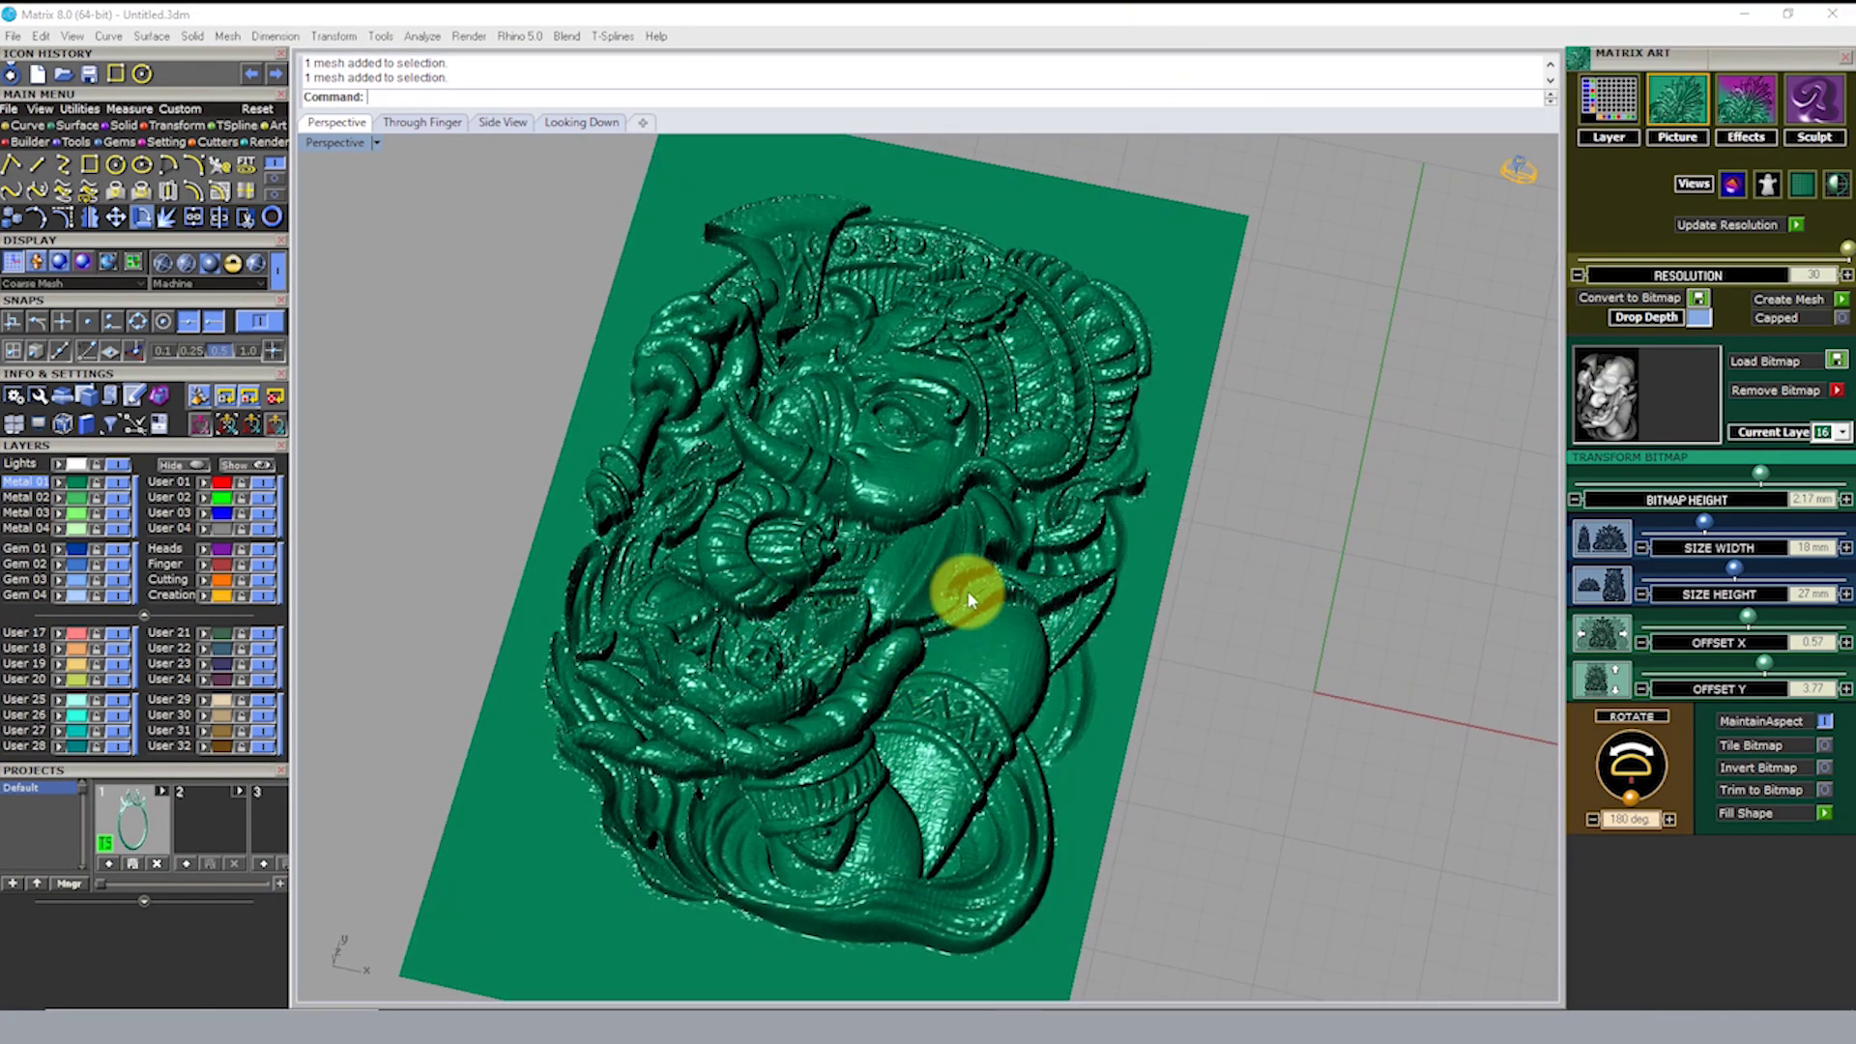
{"action": "mouse_move", "coordinate": [1138, 621]}
{"action": "right_mouse_down"}
{"action": "mouse_move", "coordinate": [1063, 551]}
{"action": "mouse_move", "coordinate": [1003, 560]}
{"action": "right_mouse_up"}
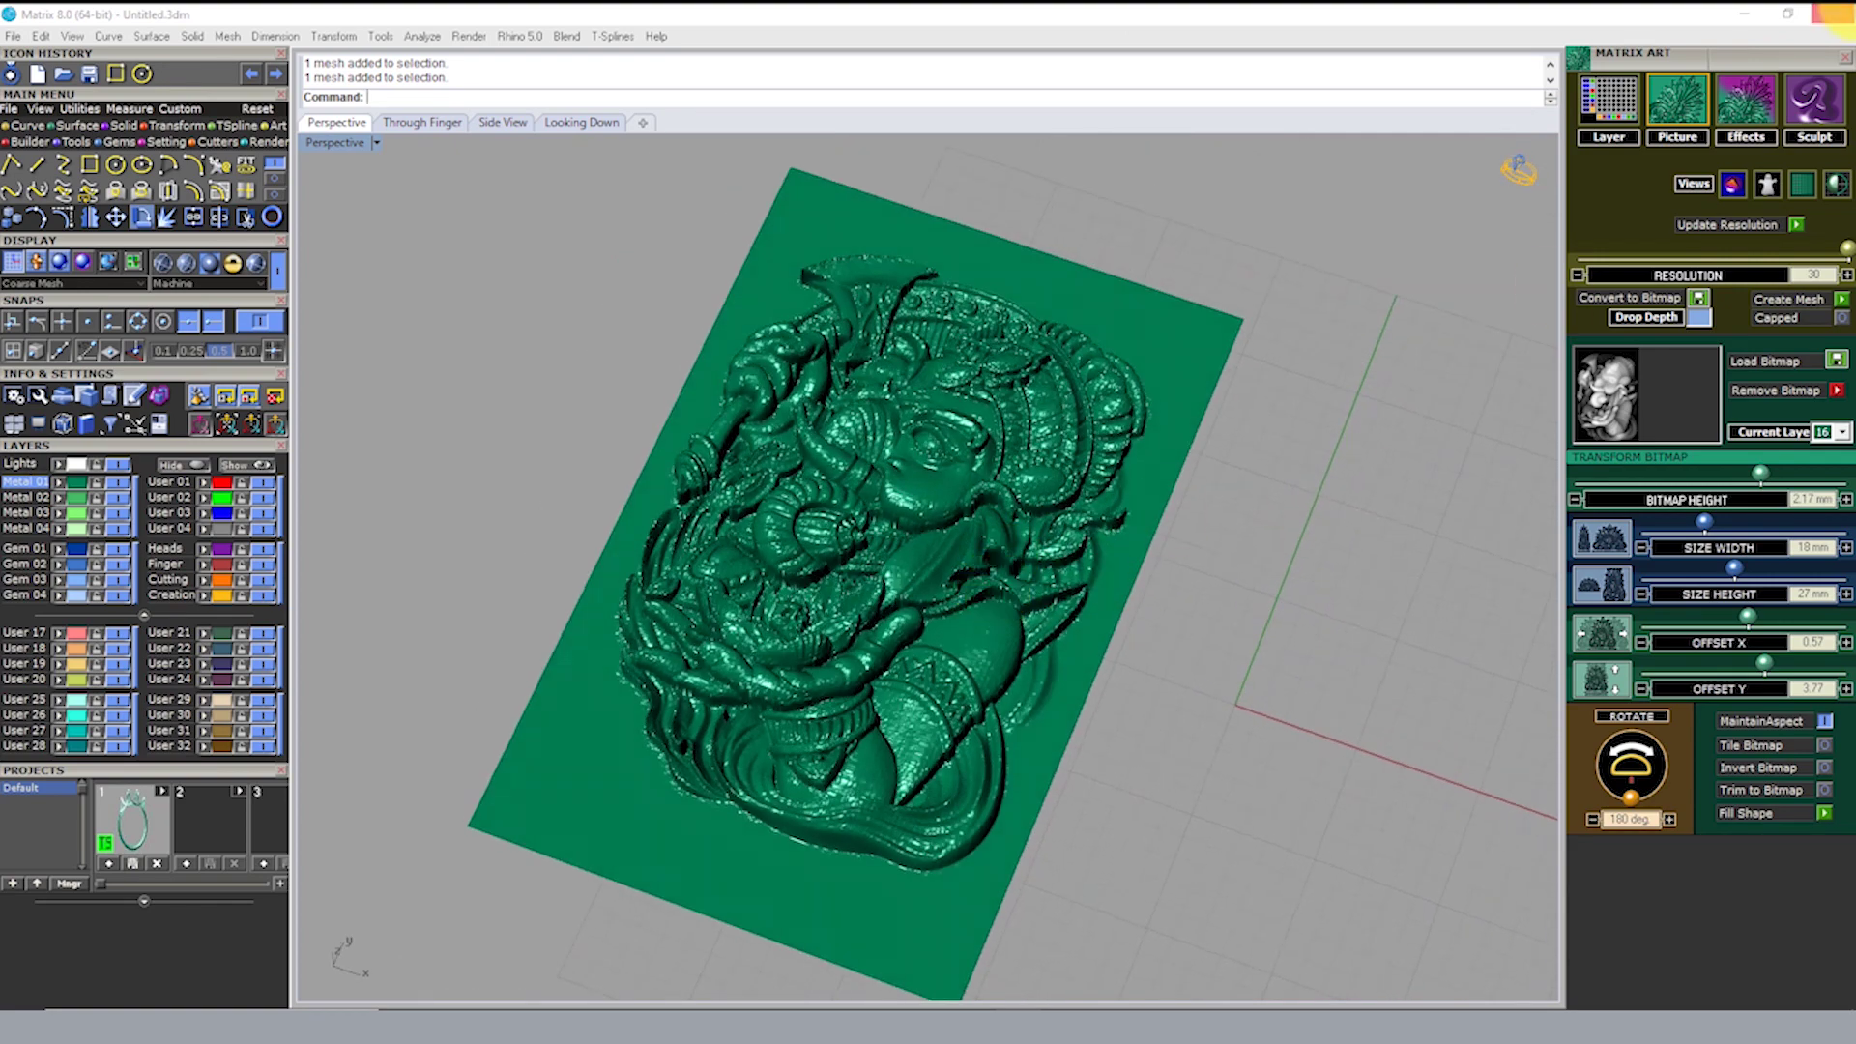
{"action": "left_click", "coordinate": [1846, 56]}
{"action": "mouse_move", "coordinate": [732, 638]}
{"action": "right_mouse_down"}
{"action": "mouse_move", "coordinate": [1098, 551]}
{"action": "mouse_move", "coordinate": [948, 481]}
{"action": "mouse_move", "coordinate": [1235, 477]}
{"action": "mouse_move", "coordinate": [1243, 530]}
{"action": "mouse_move", "coordinate": [895, 758]}
{"action": "mouse_move", "coordinate": [1249, 242]}
{"action": "mouse_move", "coordinate": [1209, 580]}
{"action": "mouse_move", "coordinate": [1151, 415]}
{"action": "mouse_move", "coordinate": [1189, 579]}
{"action": "mouse_move", "coordinate": [1195, 454]}
{"action": "right_mouse_up"}
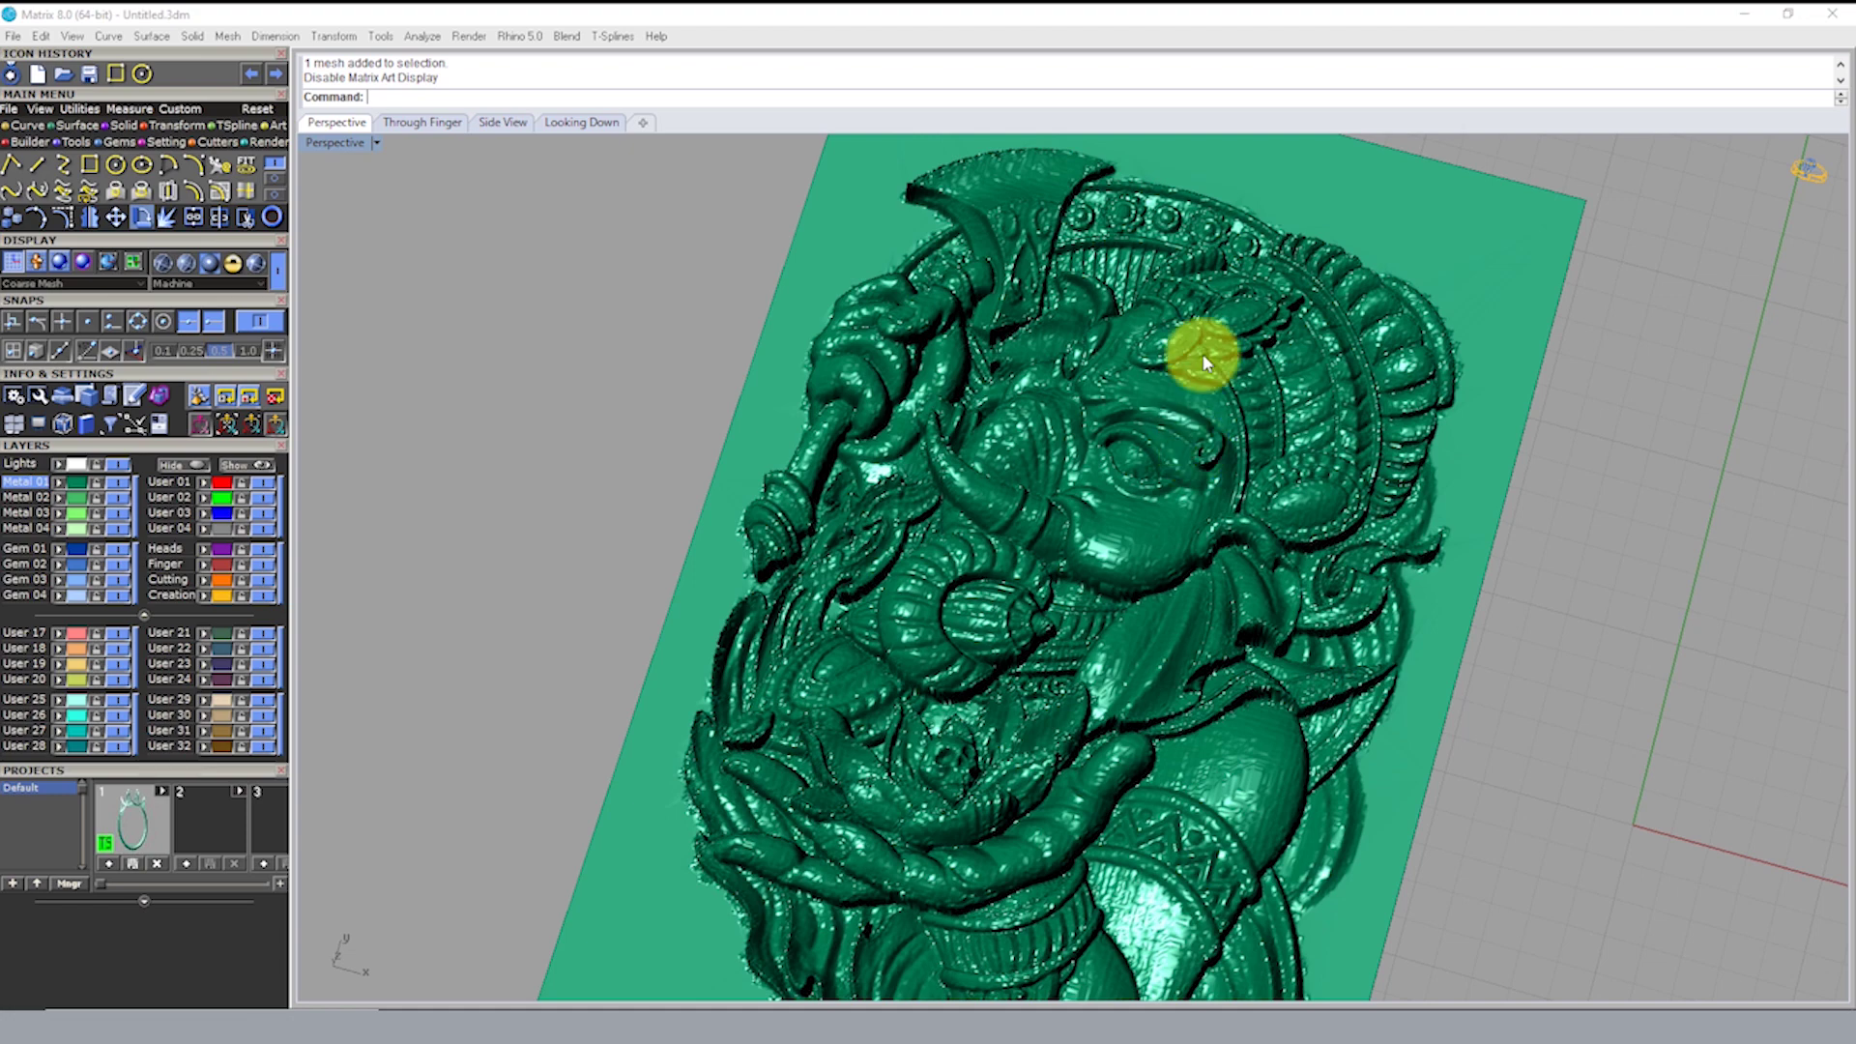
Step: Select and delete the Ganesh relief mesh, leaving only the bare grid in view
{"action": "scroll", "coordinate": [1201, 352], "scroll_direction": "down", "scroll_amount": 5}
{"action": "left_click", "coordinate": [919, 622]}
{"action": "left_click", "coordinate": [894, 630]}
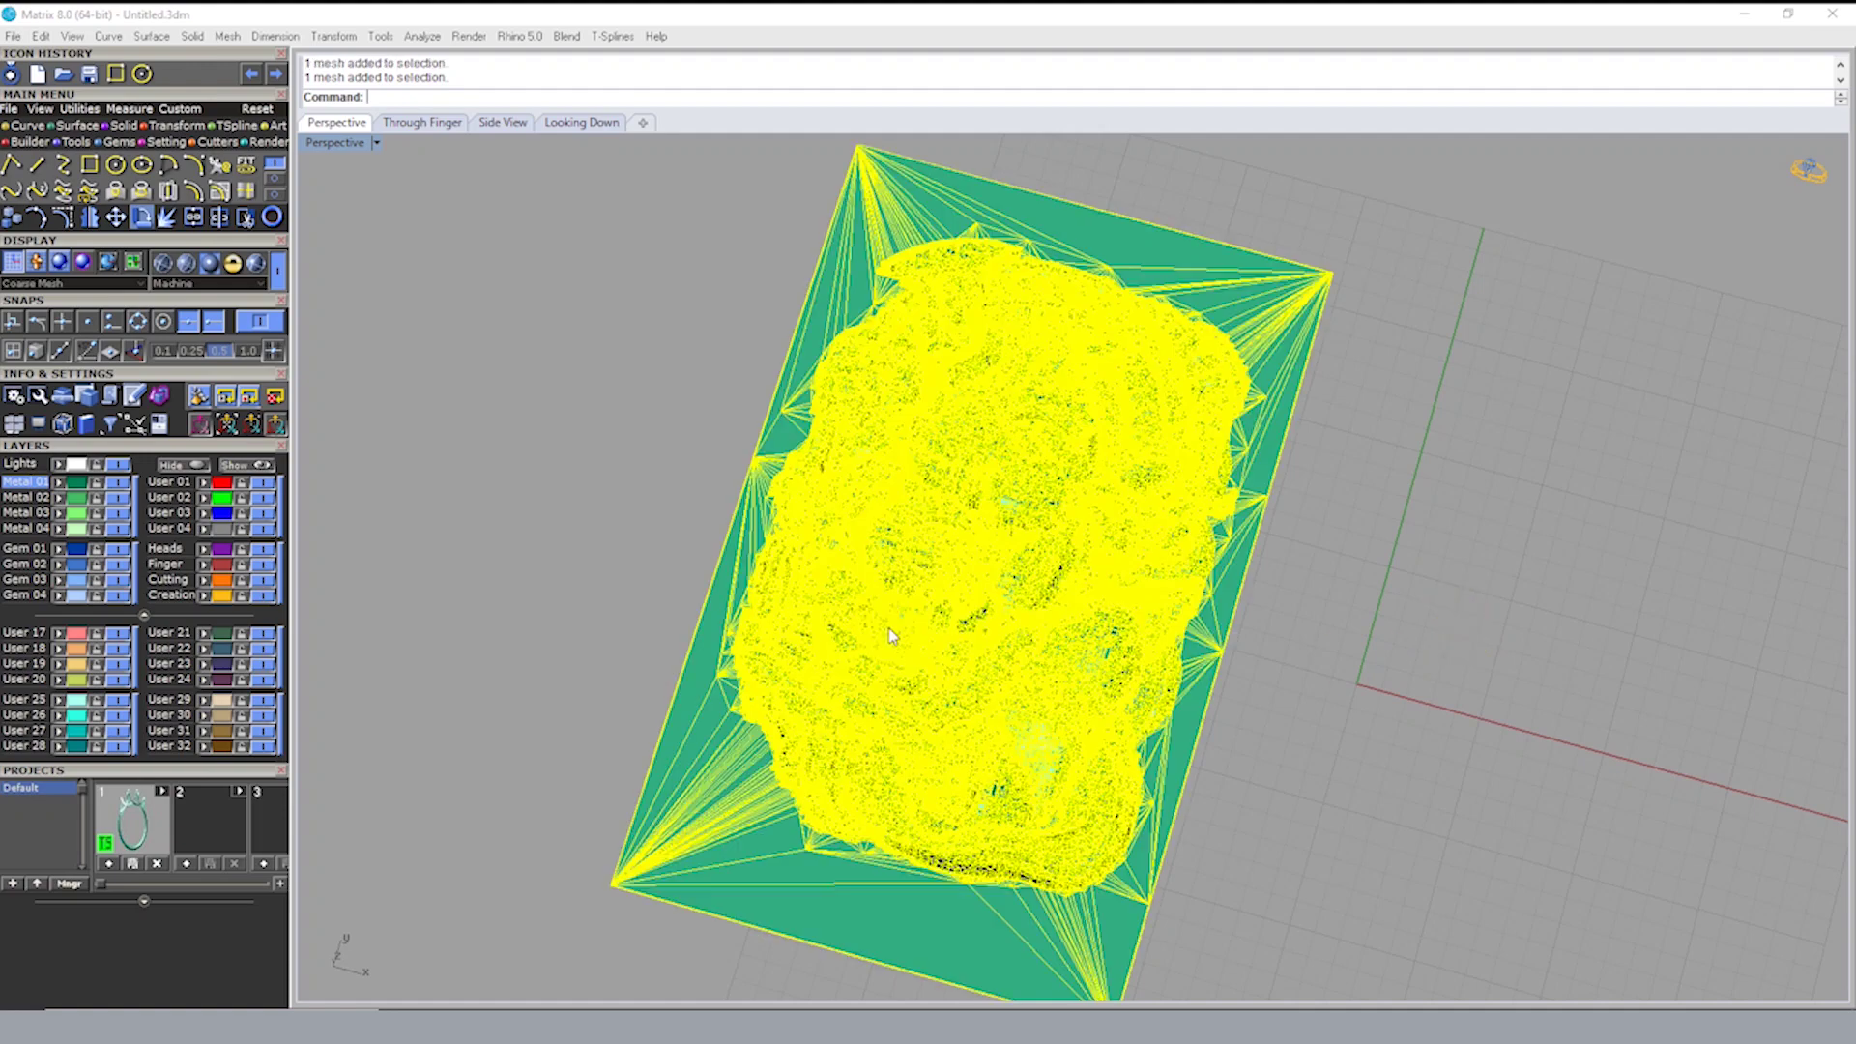
{"action": "right_click_drag", "start_coordinate": [894, 630], "coordinate": [1097, 626]}
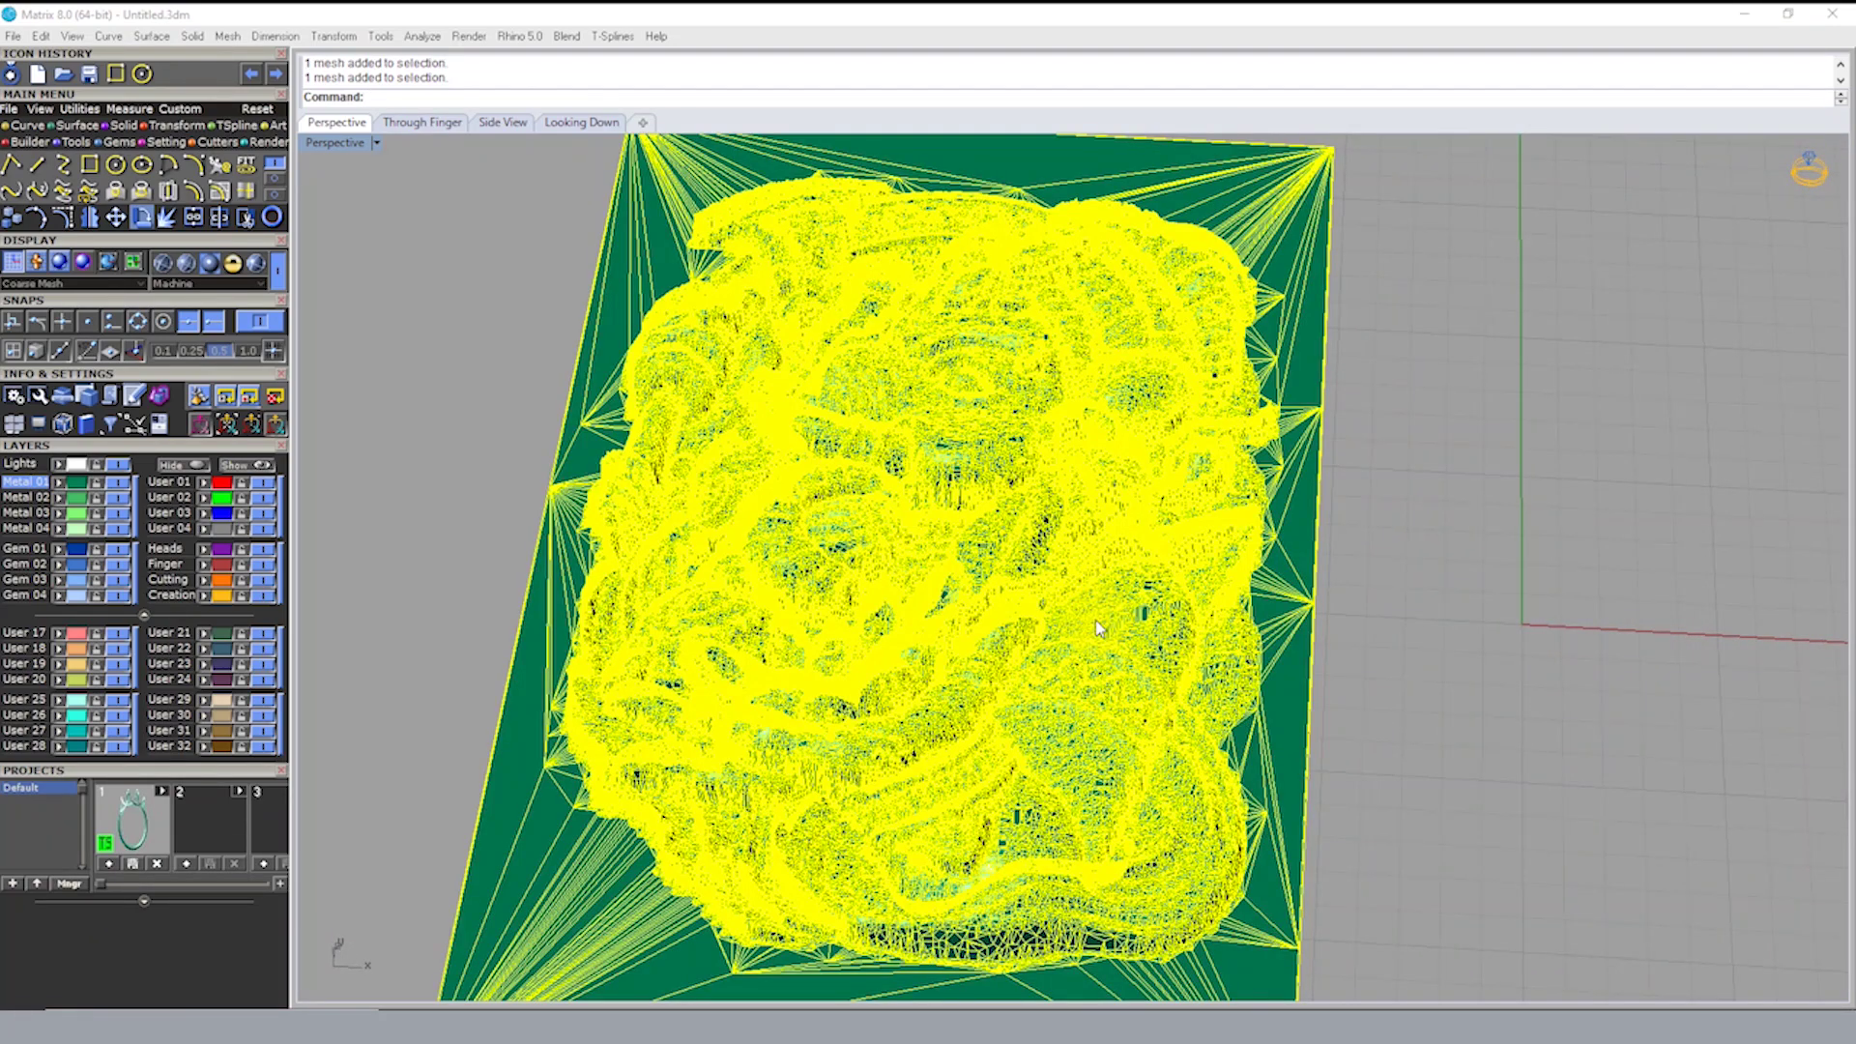
{"action": "key", "text": "Delete"}
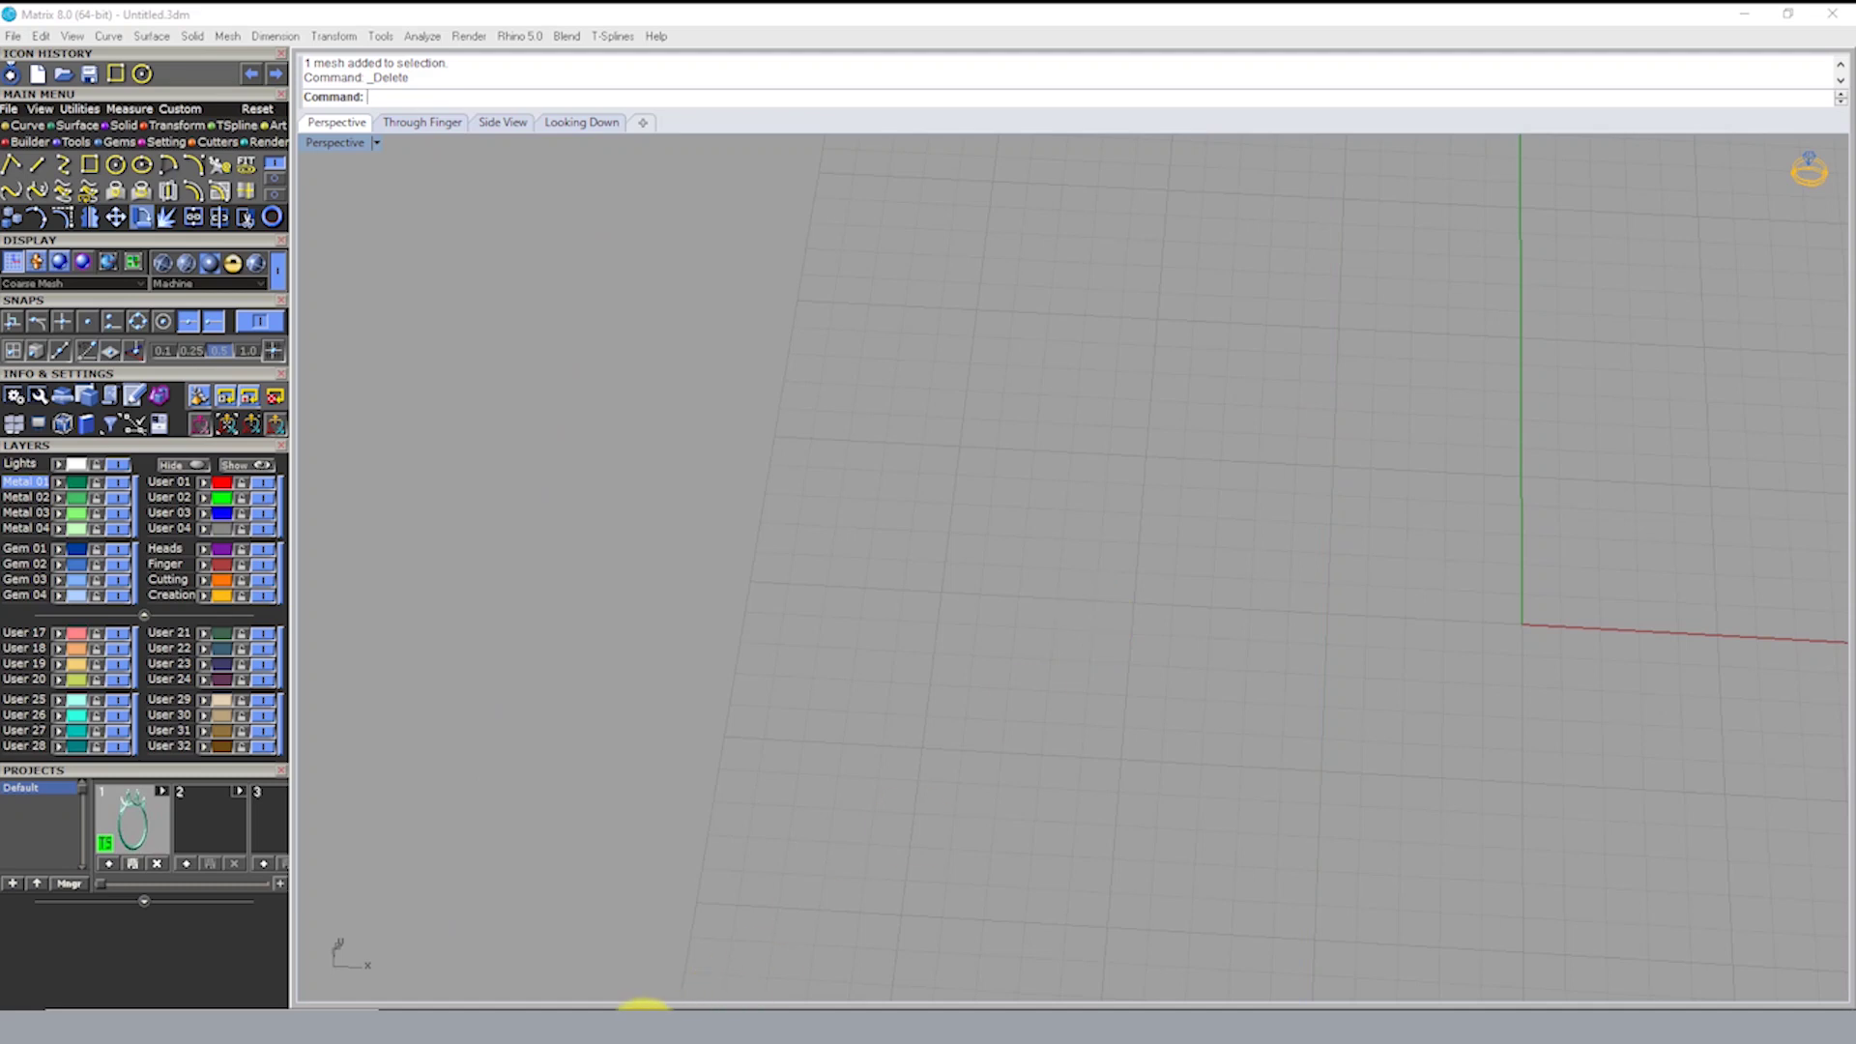
{"action": "scroll", "coordinate": [877, 425], "scroll_direction": "down", "scroll_amount": 3}
{"action": "right_click_drag", "start_coordinate": [1187, 453], "coordinate": [1191, 483]}
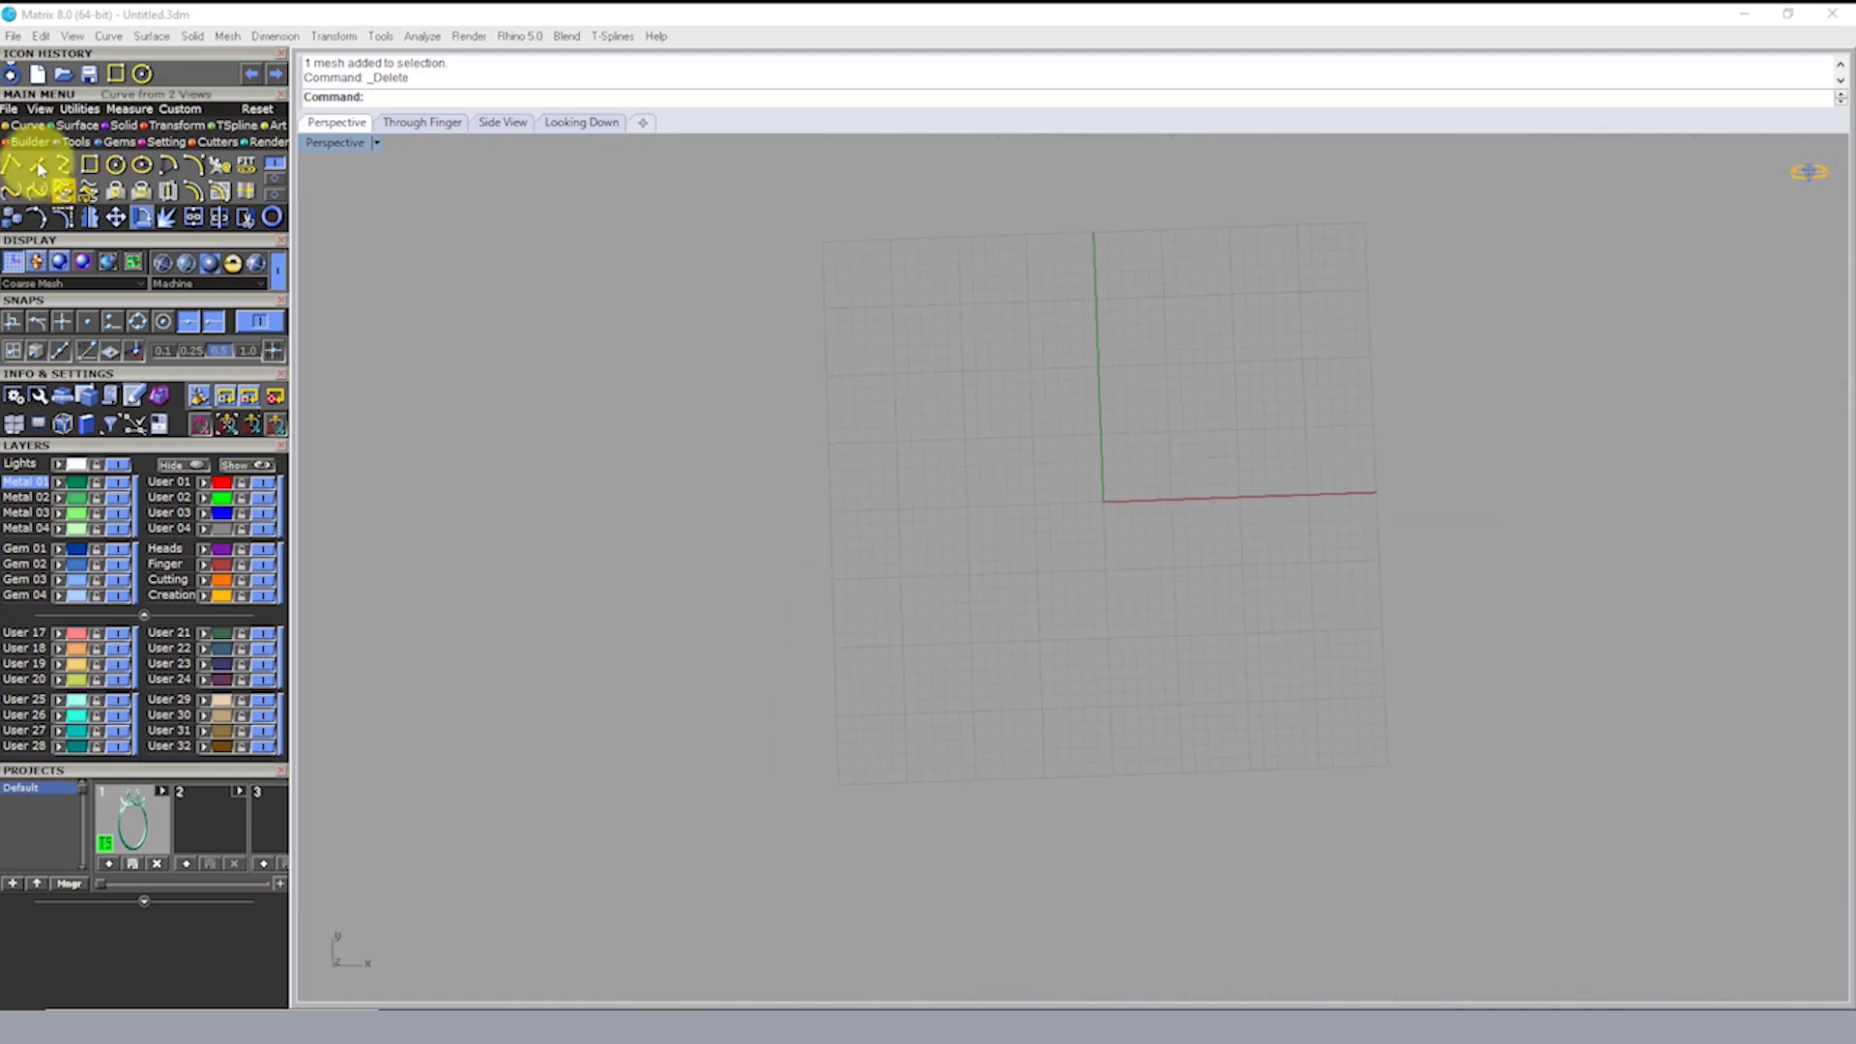
{"action": "mouse_move", "coordinate": [1218, 406]}
{"action": "right_mouse_down"}
{"action": "mouse_move", "coordinate": [1186, 477]}
{"action": "mouse_move", "coordinate": [1253, 444]}
{"action": "mouse_move", "coordinate": [1199, 563]}
{"action": "mouse_move", "coordinate": [1114, 561]}
{"action": "right_mouse_up"}
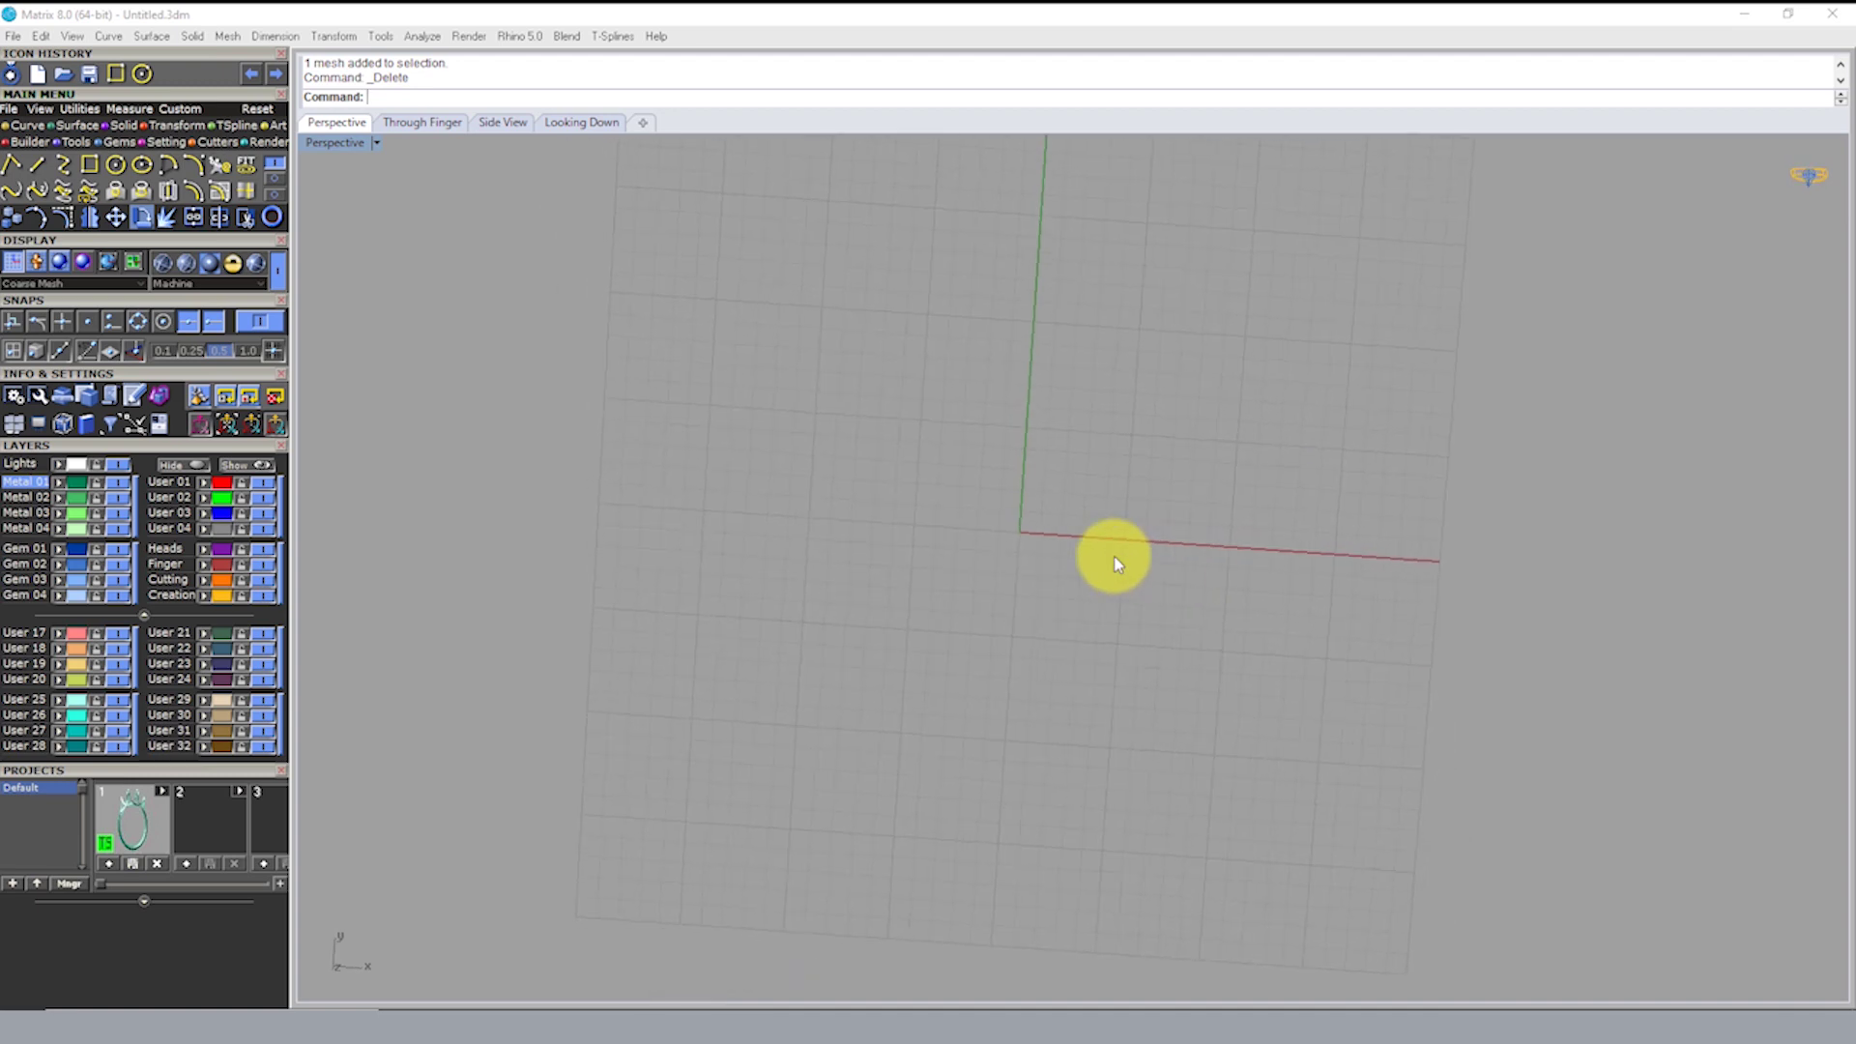
Step: In a four-view layout, draw a centre-based rectangle with its centre at the origin (0)
{"action": "double_click", "coordinate": [337, 143]}
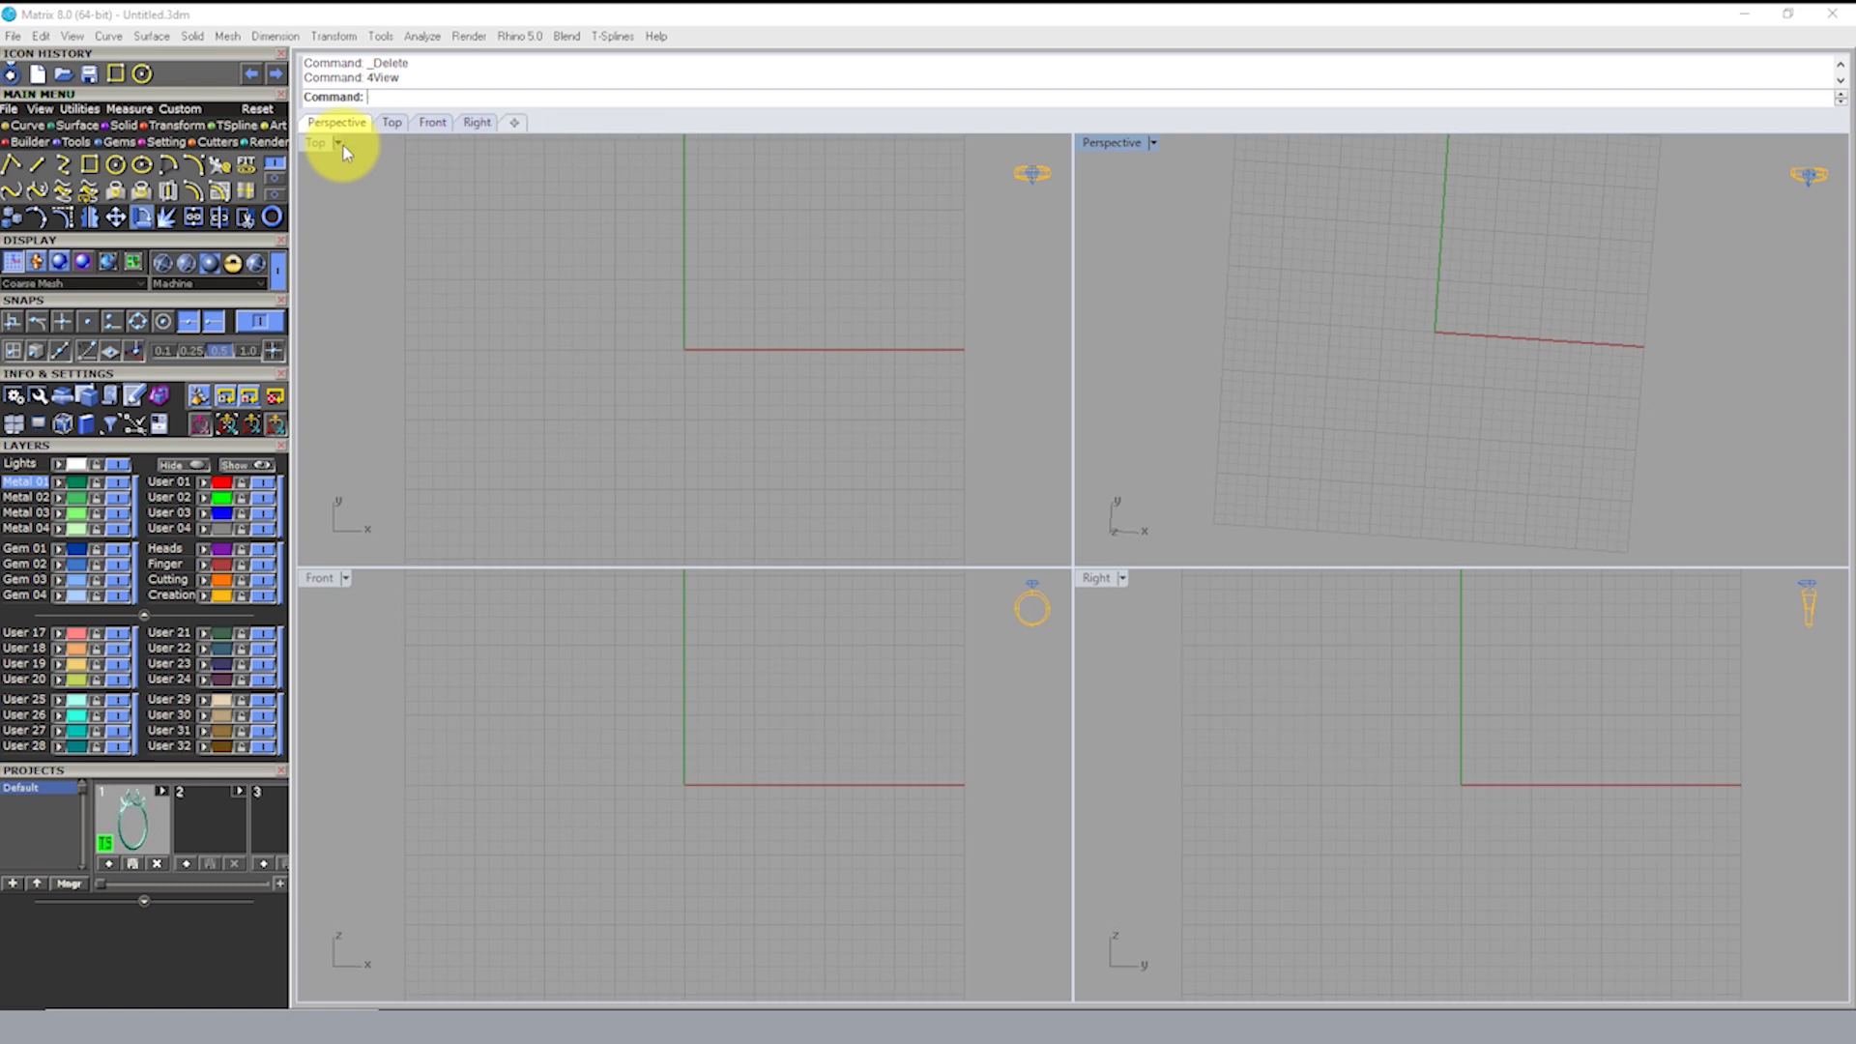
{"action": "right_click", "coordinate": [723, 292]}
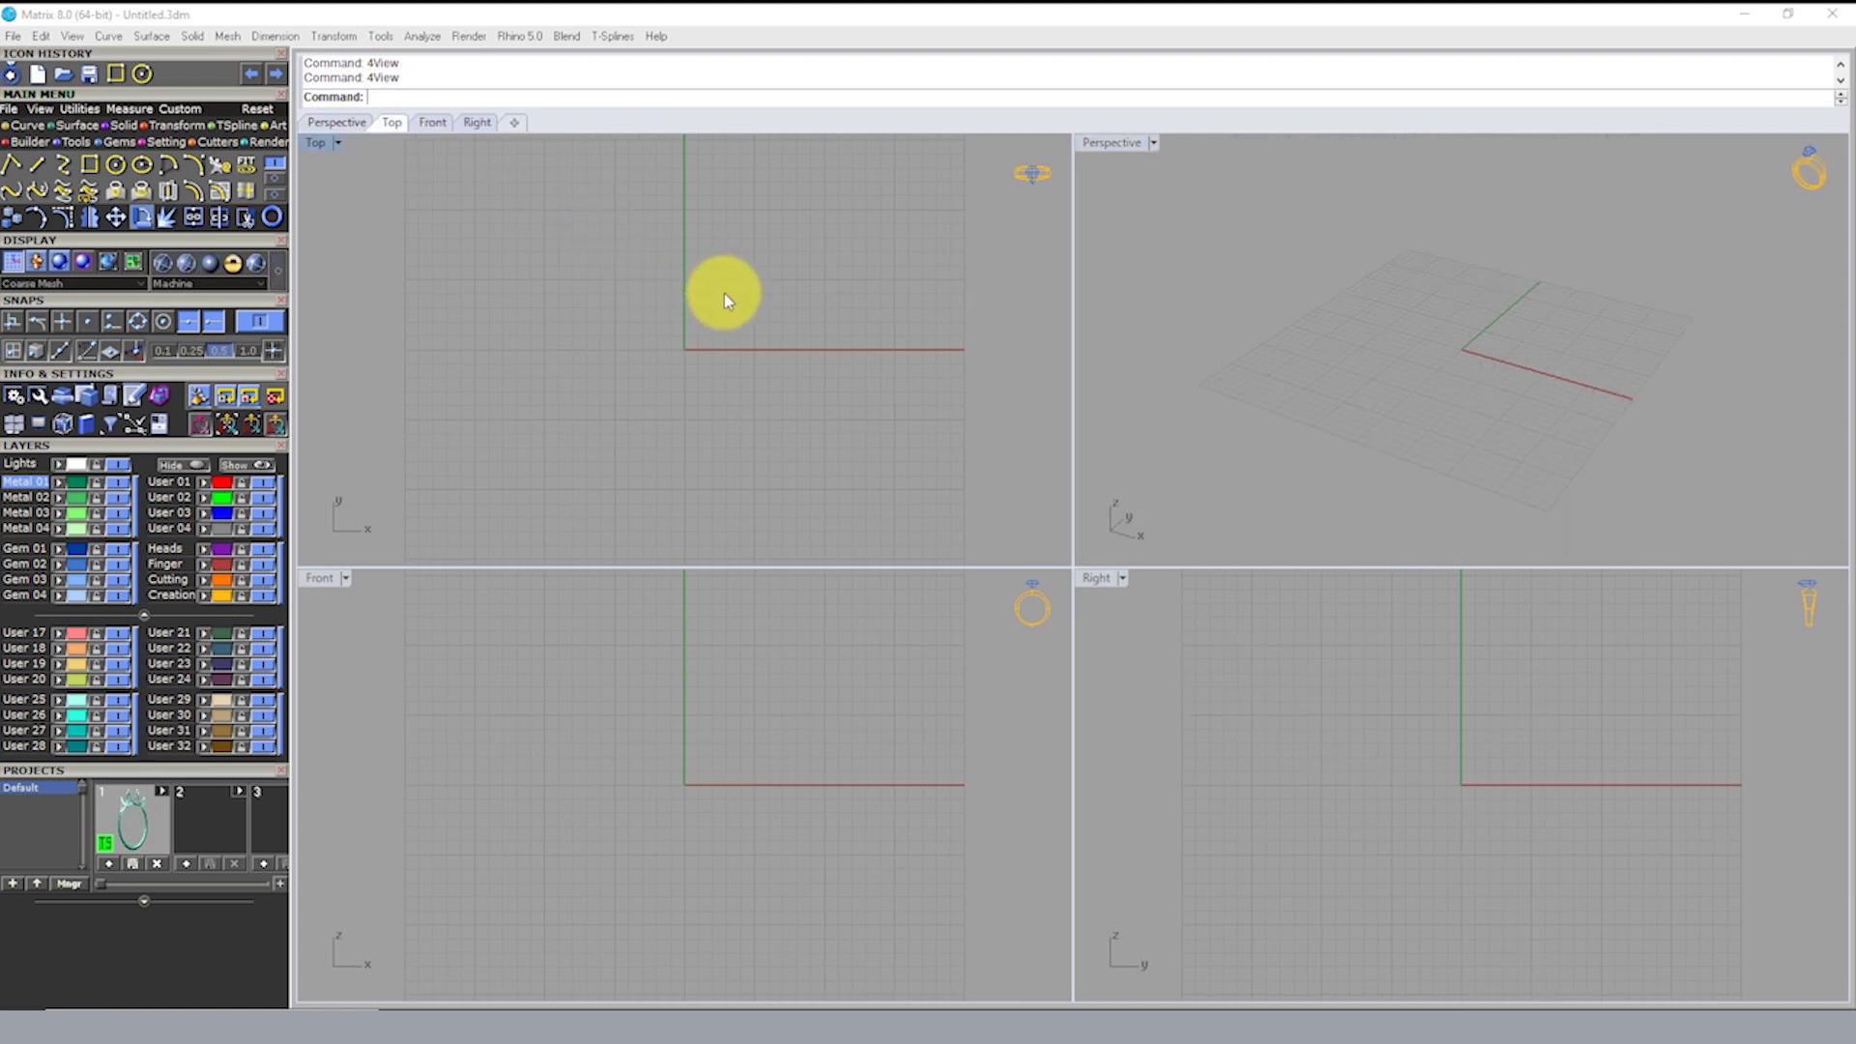
{"action": "left_click", "coordinate": [91, 167]}
{"action": "left_click", "coordinate": [496, 97]}
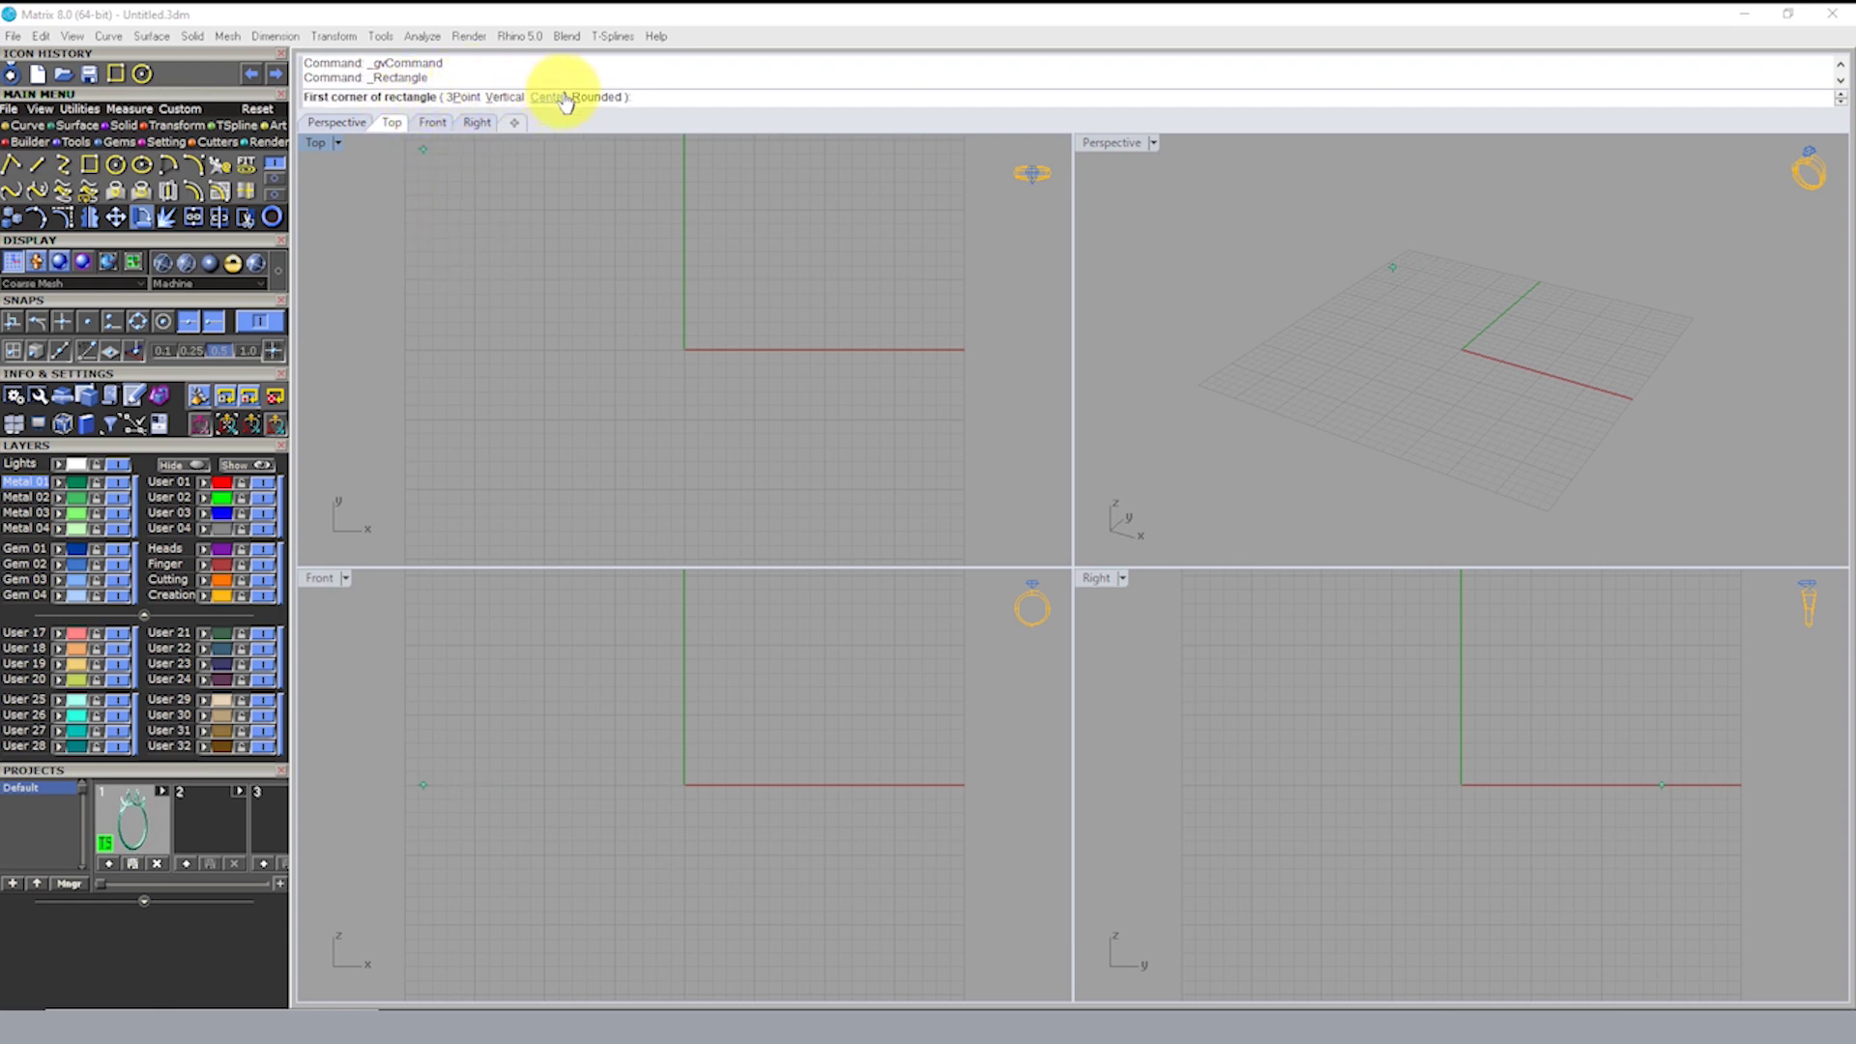
{"action": "left_click", "coordinate": [527, 96]}
{"action": "type", "text": "0"}
{"action": "key", "text": "Return"}
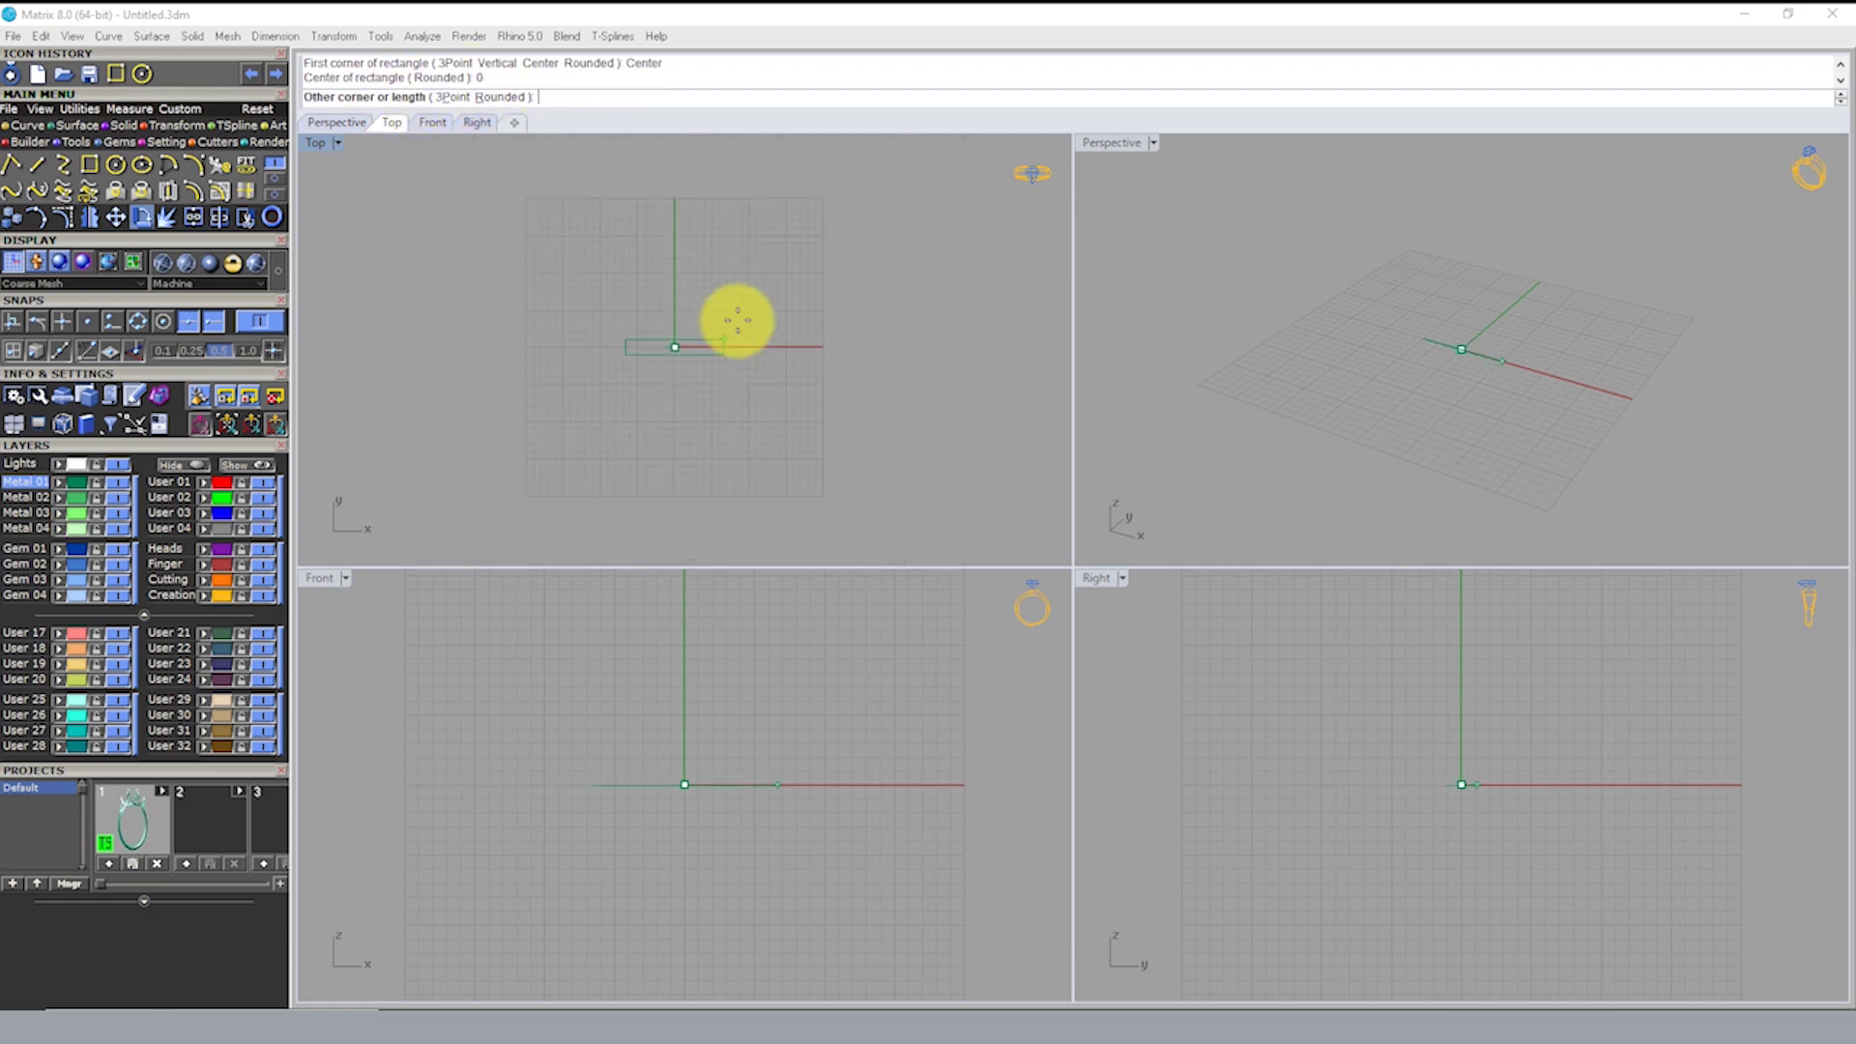
{"action": "left_click", "coordinate": [785, 231]}
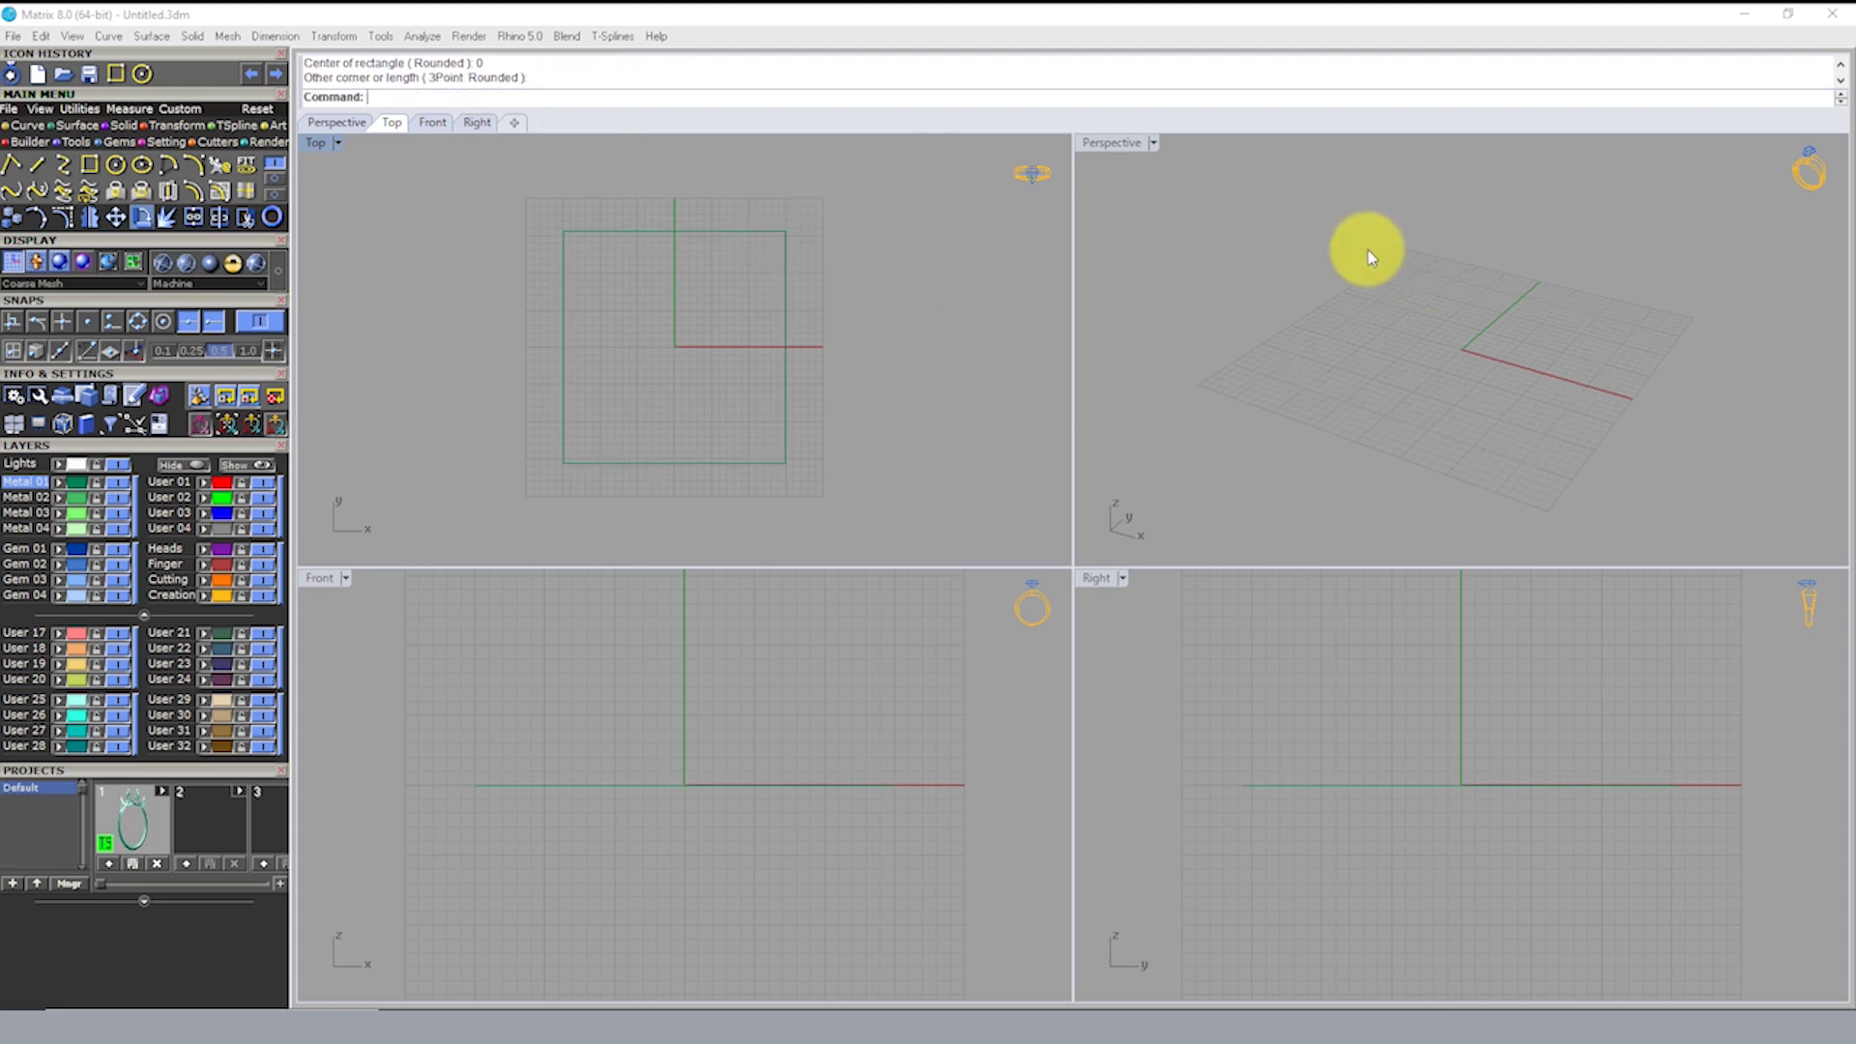
Step: Make the Perspective view Shaded and maximized, and select the rectangle
{"action": "left_click", "coordinate": [1153, 142]}
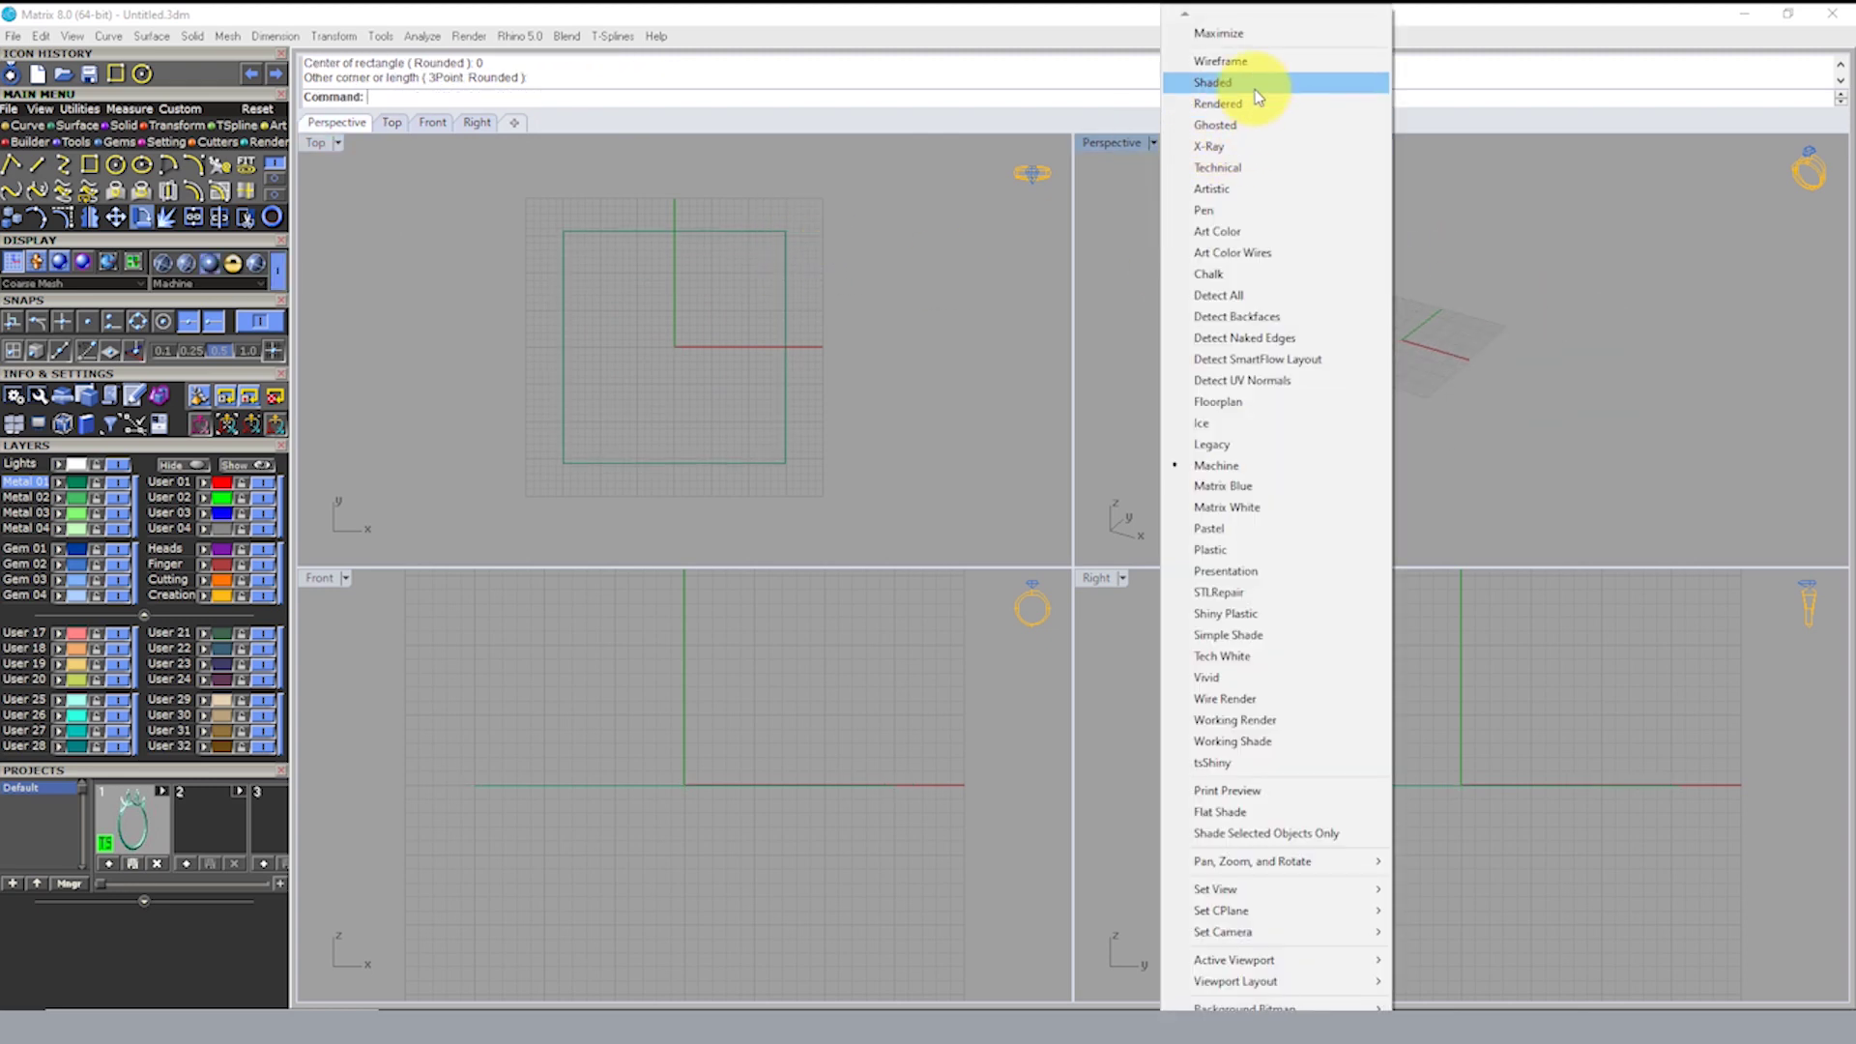
{"action": "left_click", "coordinate": [1257, 81]}
{"action": "right_click_drag", "start_coordinate": [1340, 356], "coordinate": [1359, 393]}
{"action": "double_click", "coordinate": [1111, 142]}
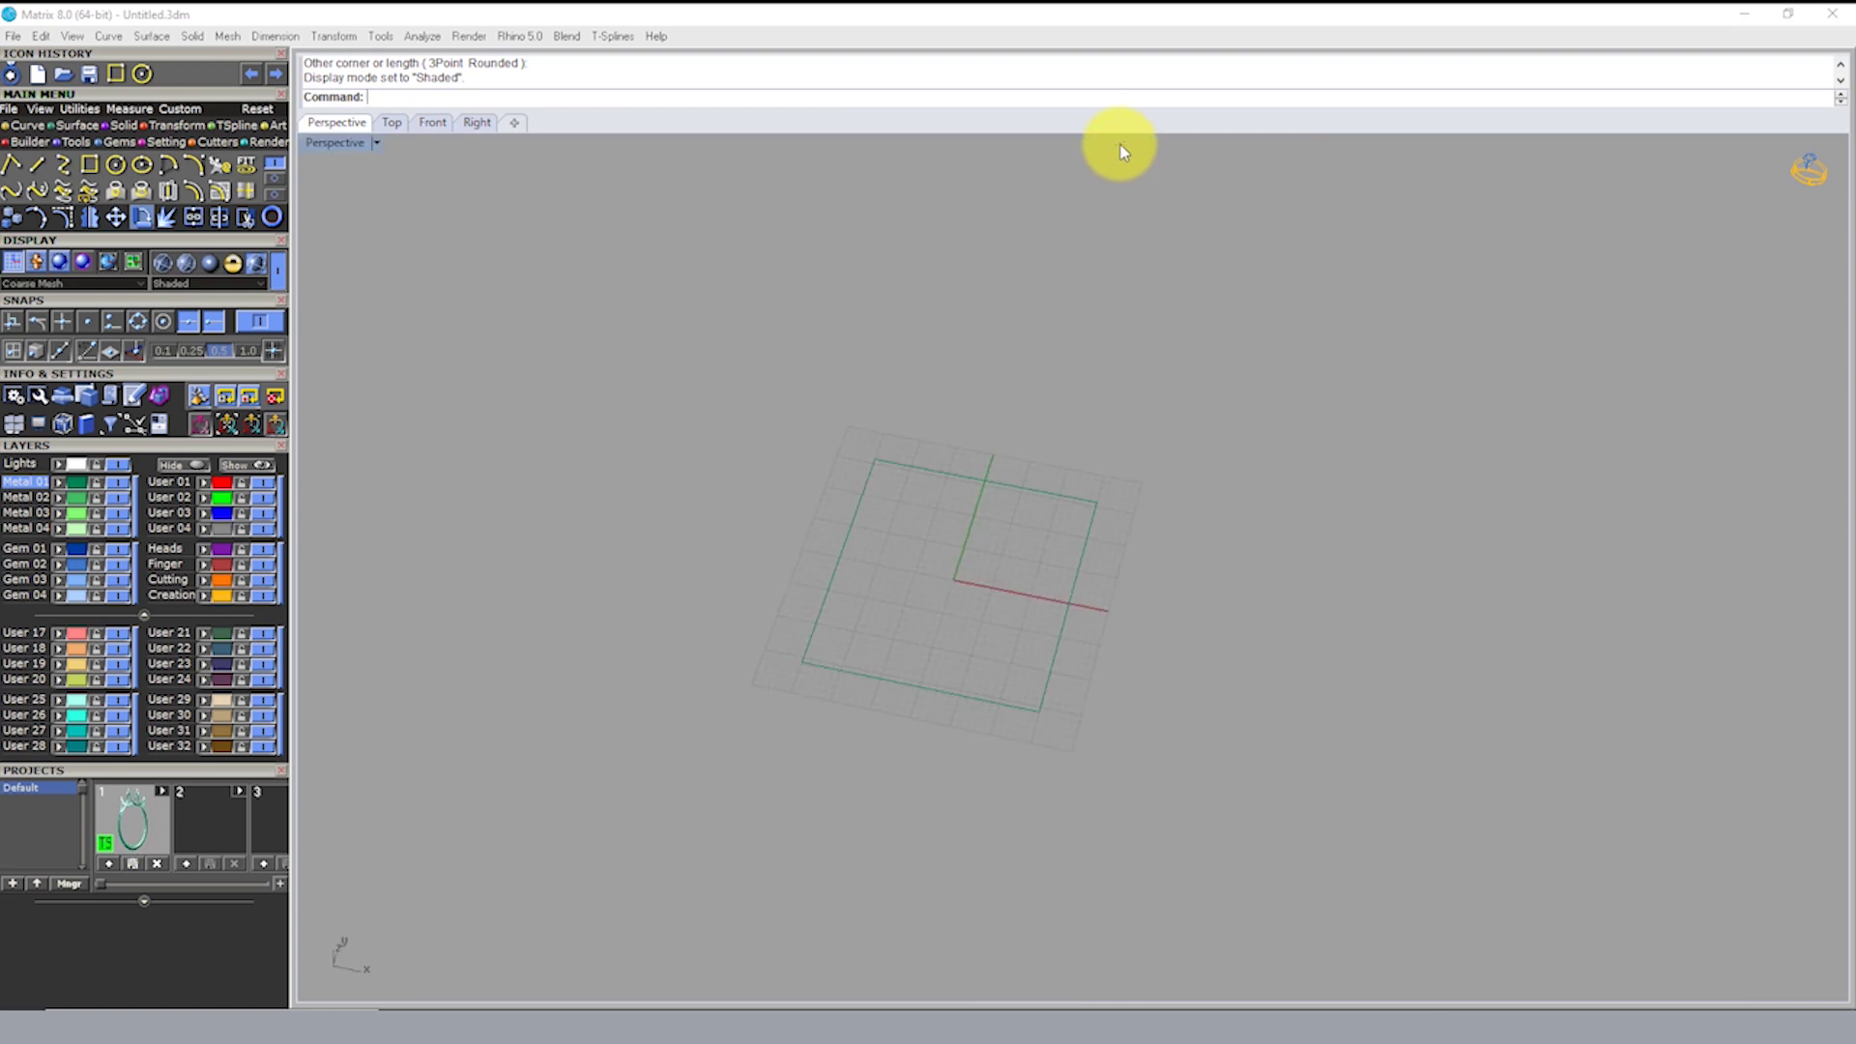
{"action": "left_click", "coordinate": [993, 592]}
{"action": "mouse_move", "coordinate": [800, 522]}
{"action": "right_mouse_down"}
{"action": "mouse_move", "coordinate": [803, 486]}
{"action": "mouse_move", "coordinate": [808, 518]}
{"action": "right_mouse_up"}
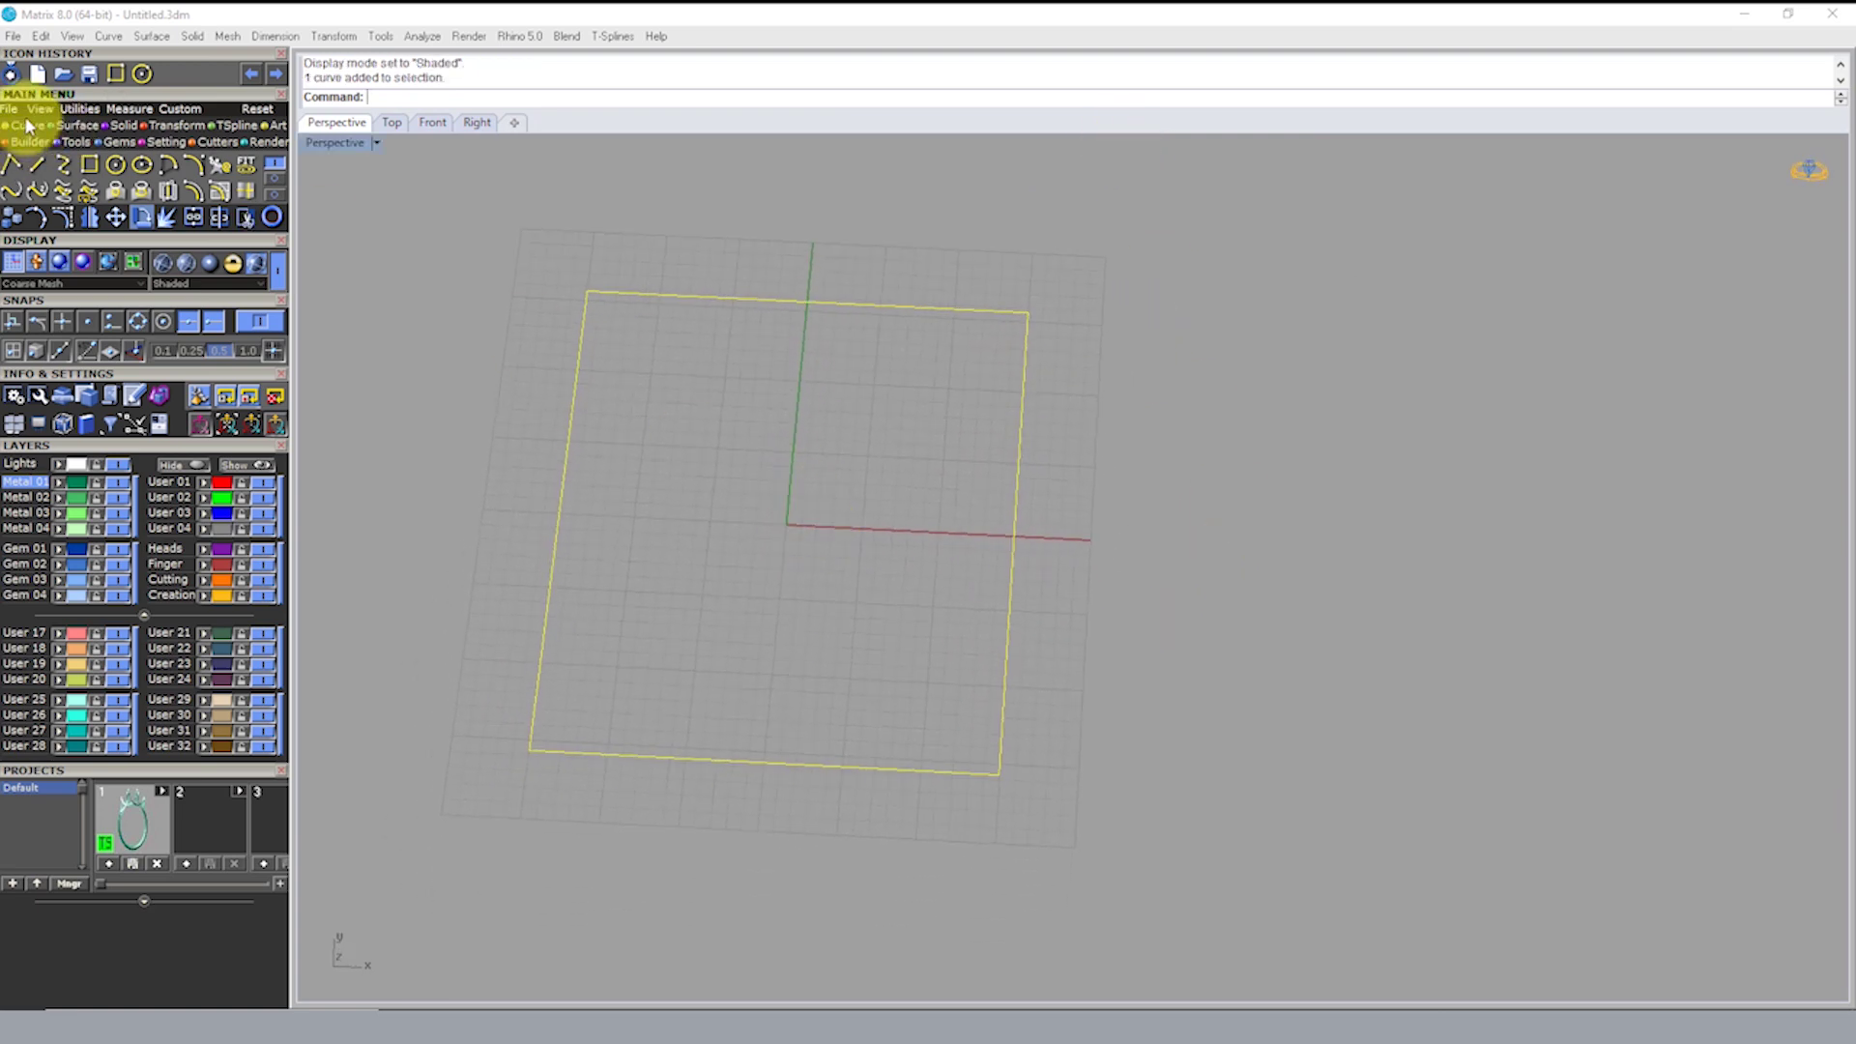
Step: On the Matrix Art Layer page, use the rectangle curve to build a flat green surface
{"action": "left_click", "coordinate": [278, 127]}
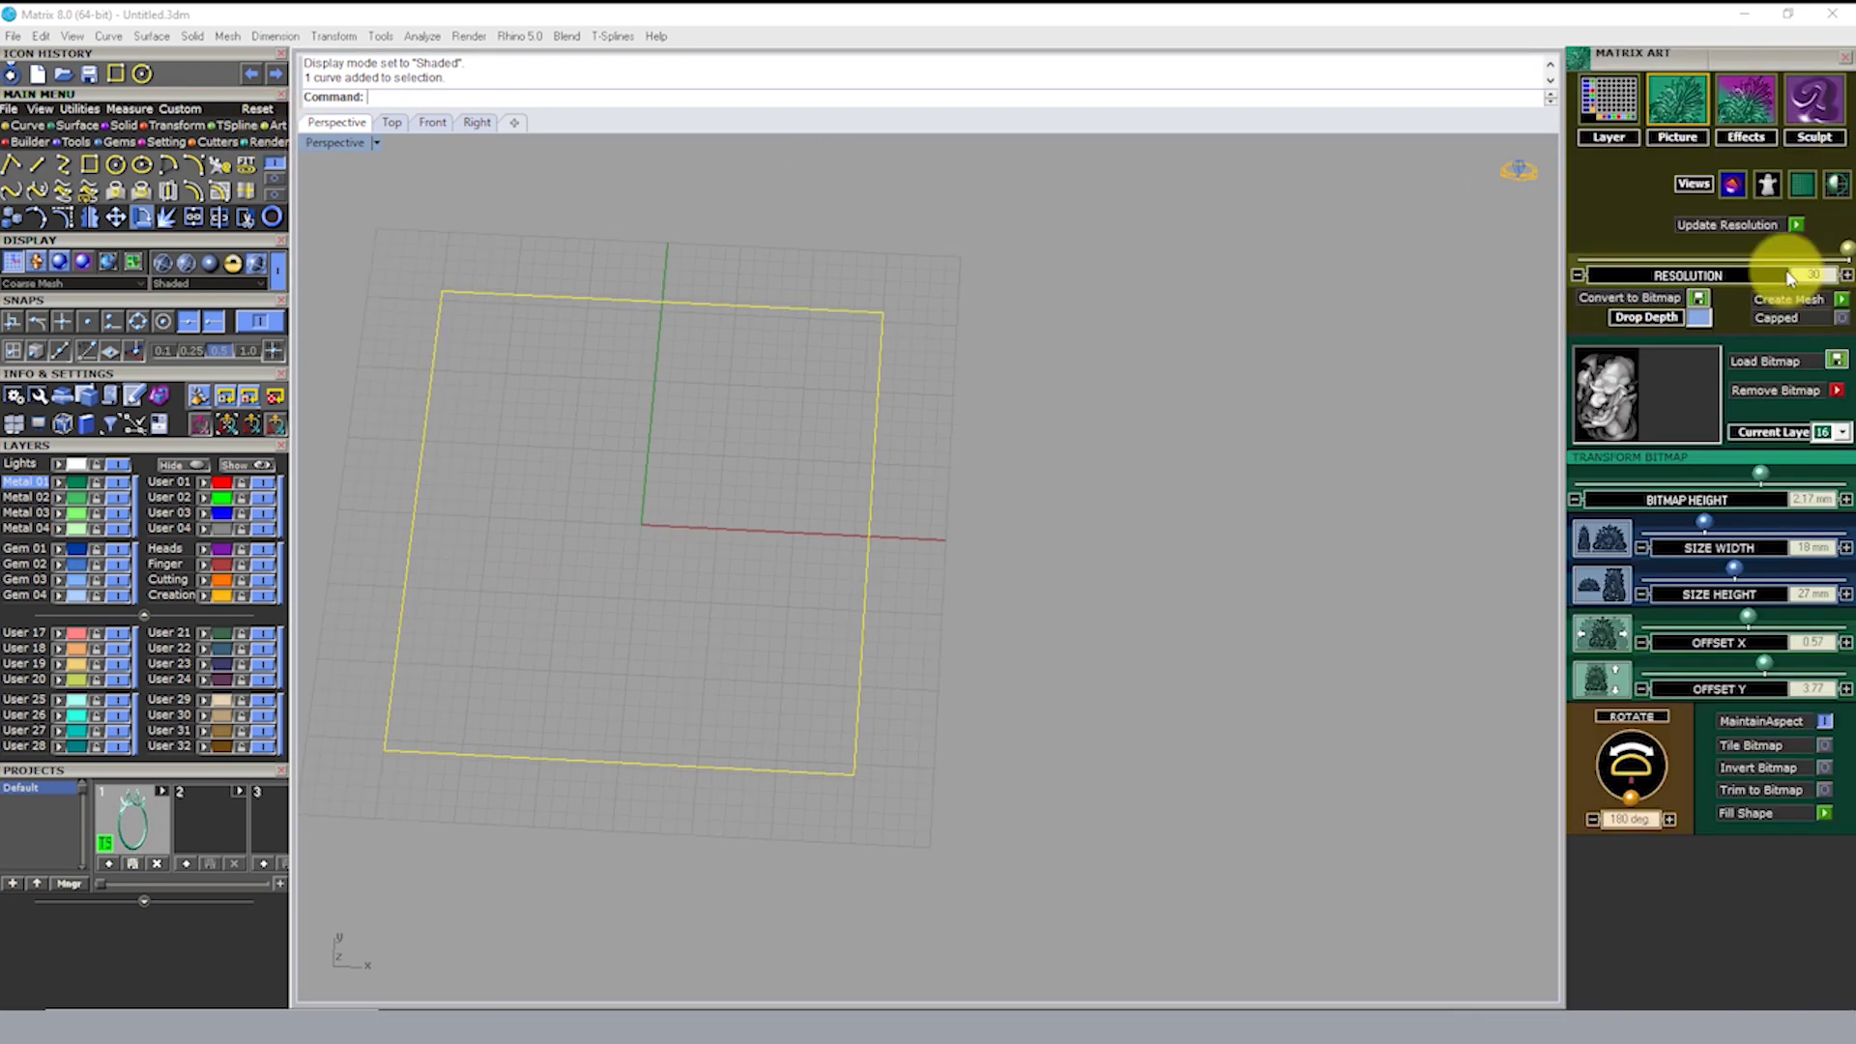
{"action": "right_click_drag", "start_coordinate": [928, 484], "coordinate": [1128, 522], "text": "shift"}
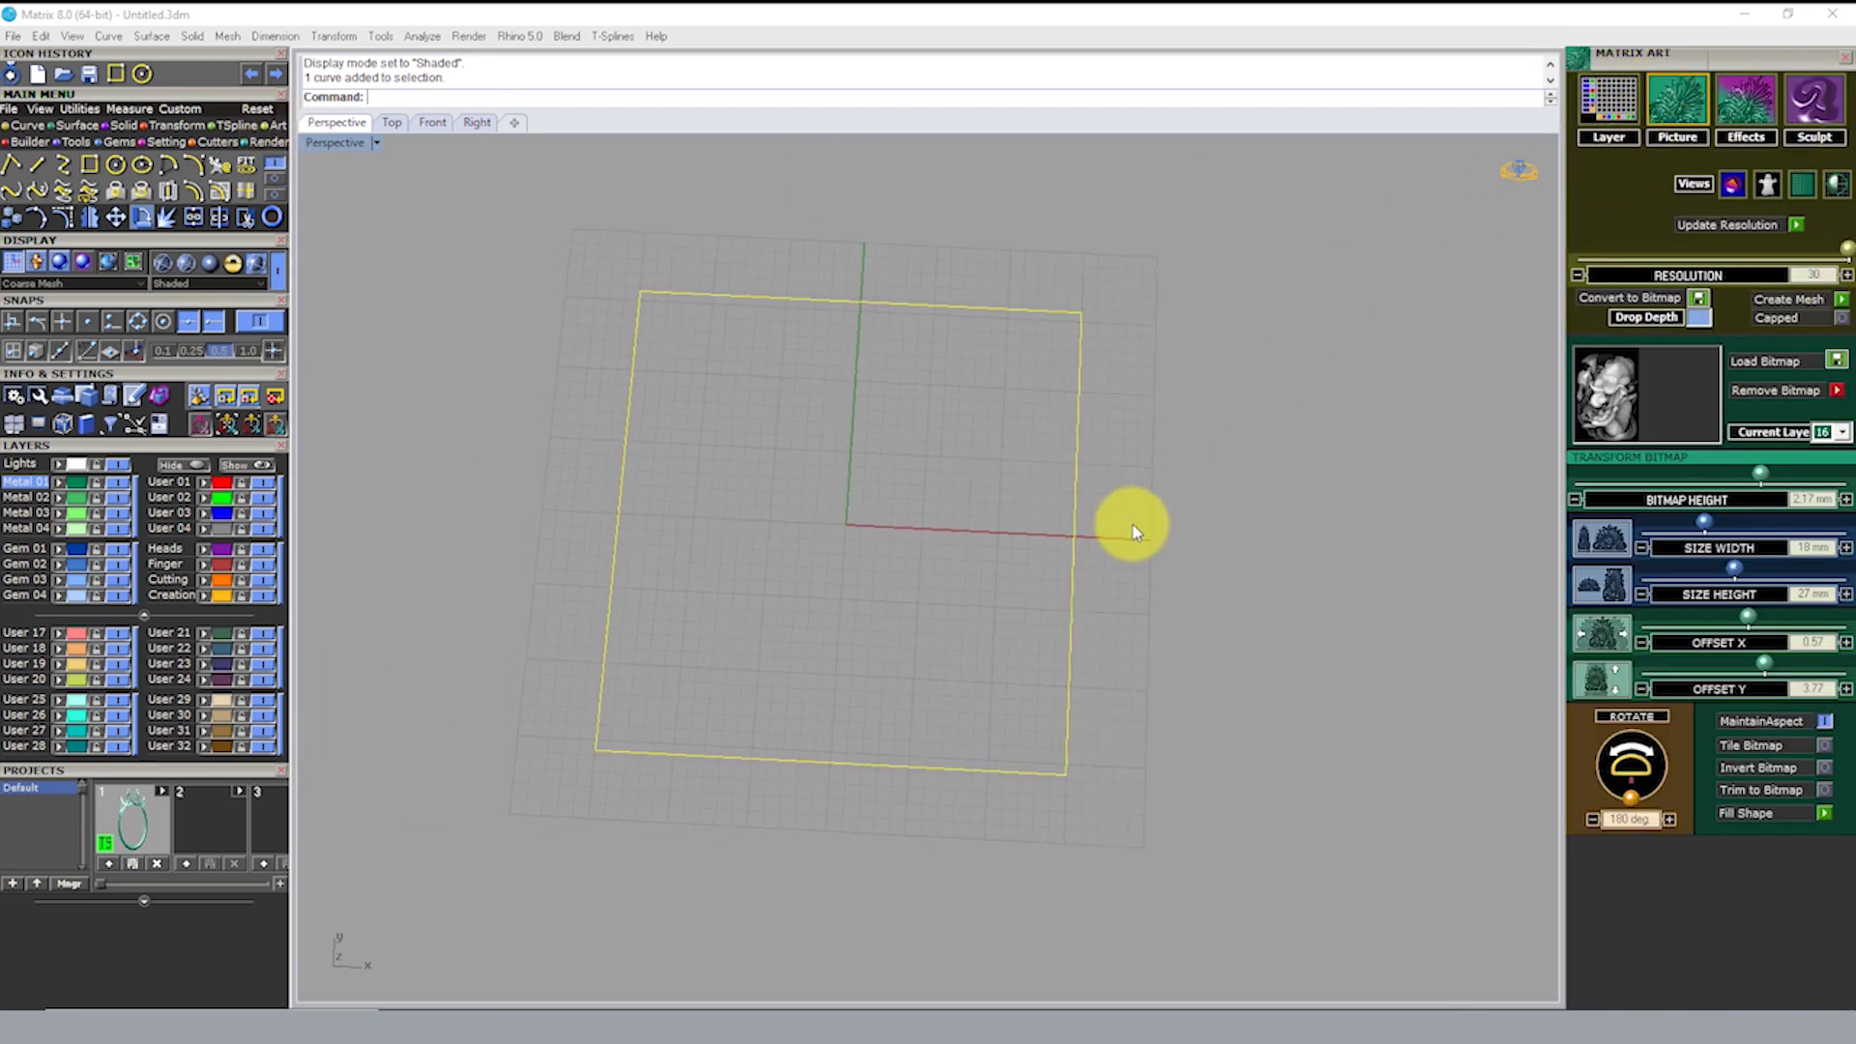
{"action": "left_click", "coordinate": [1609, 94]}
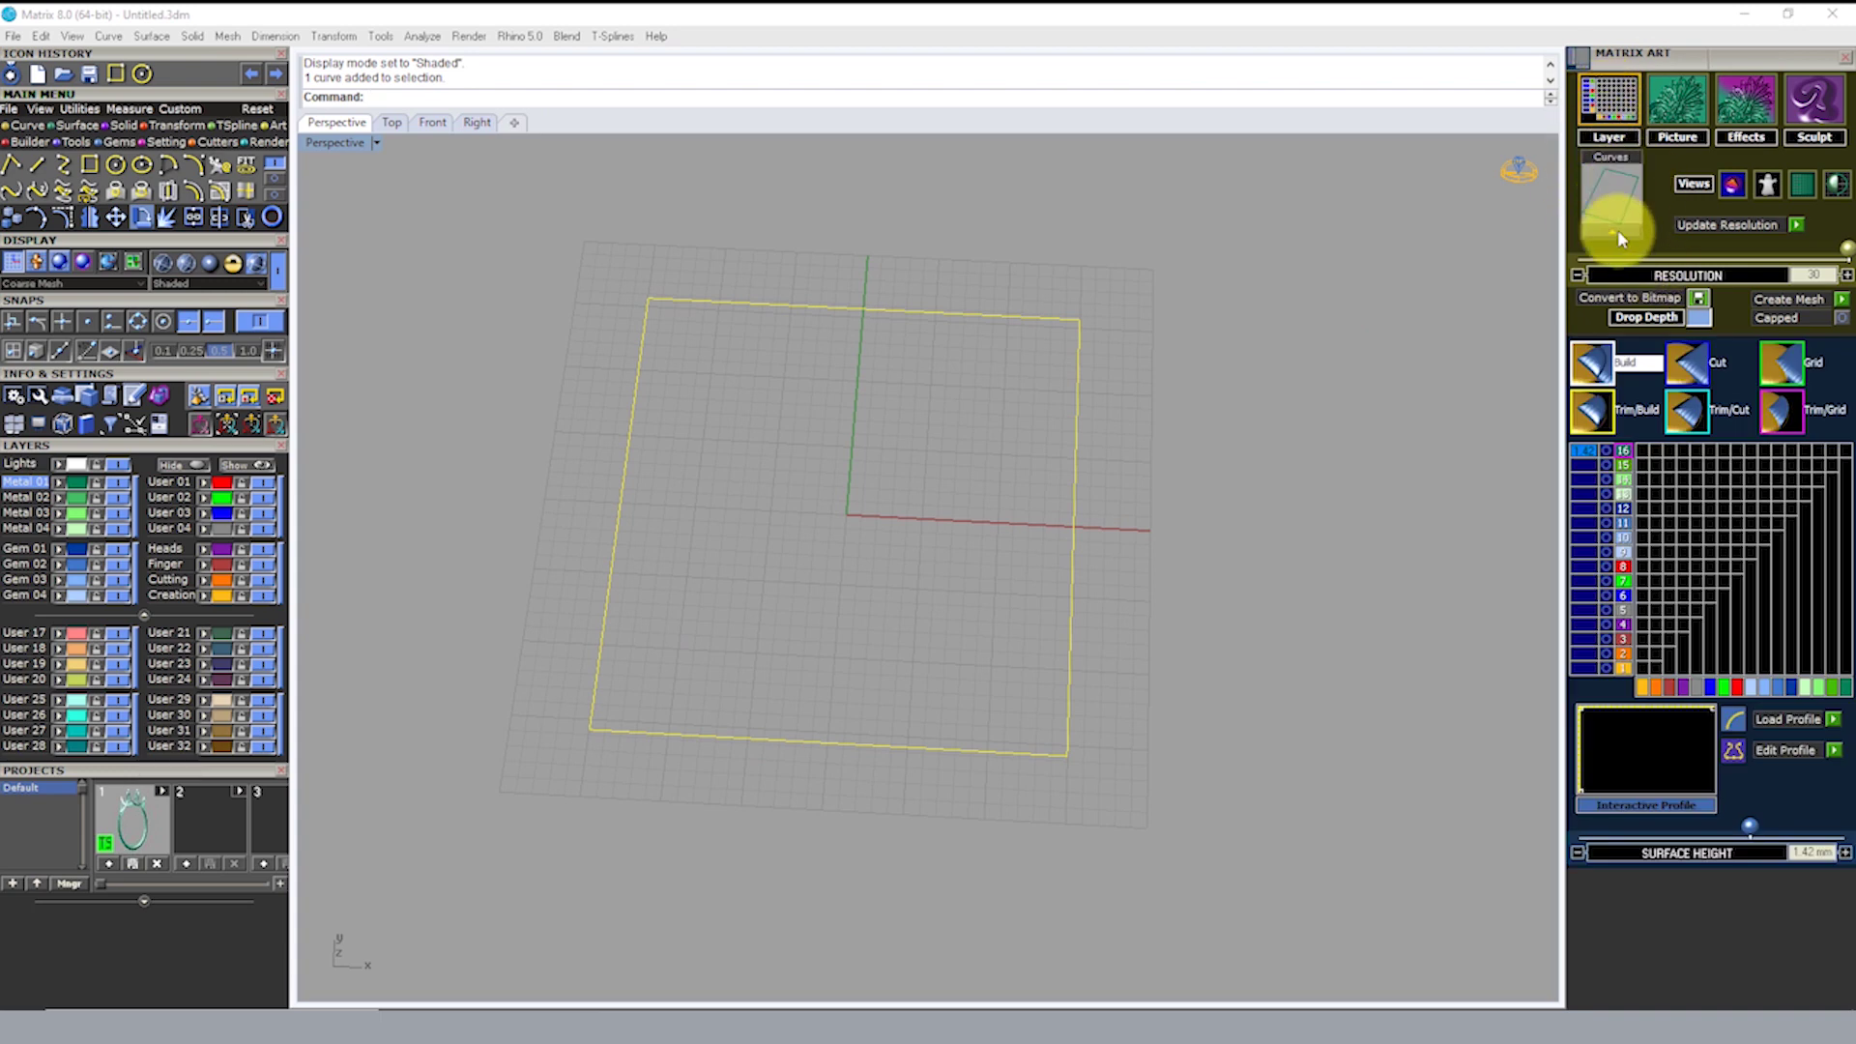
{"action": "right_click_drag", "start_coordinate": [870, 415], "coordinate": [1078, 317]}
{"action": "left_click", "coordinate": [1095, 358]}
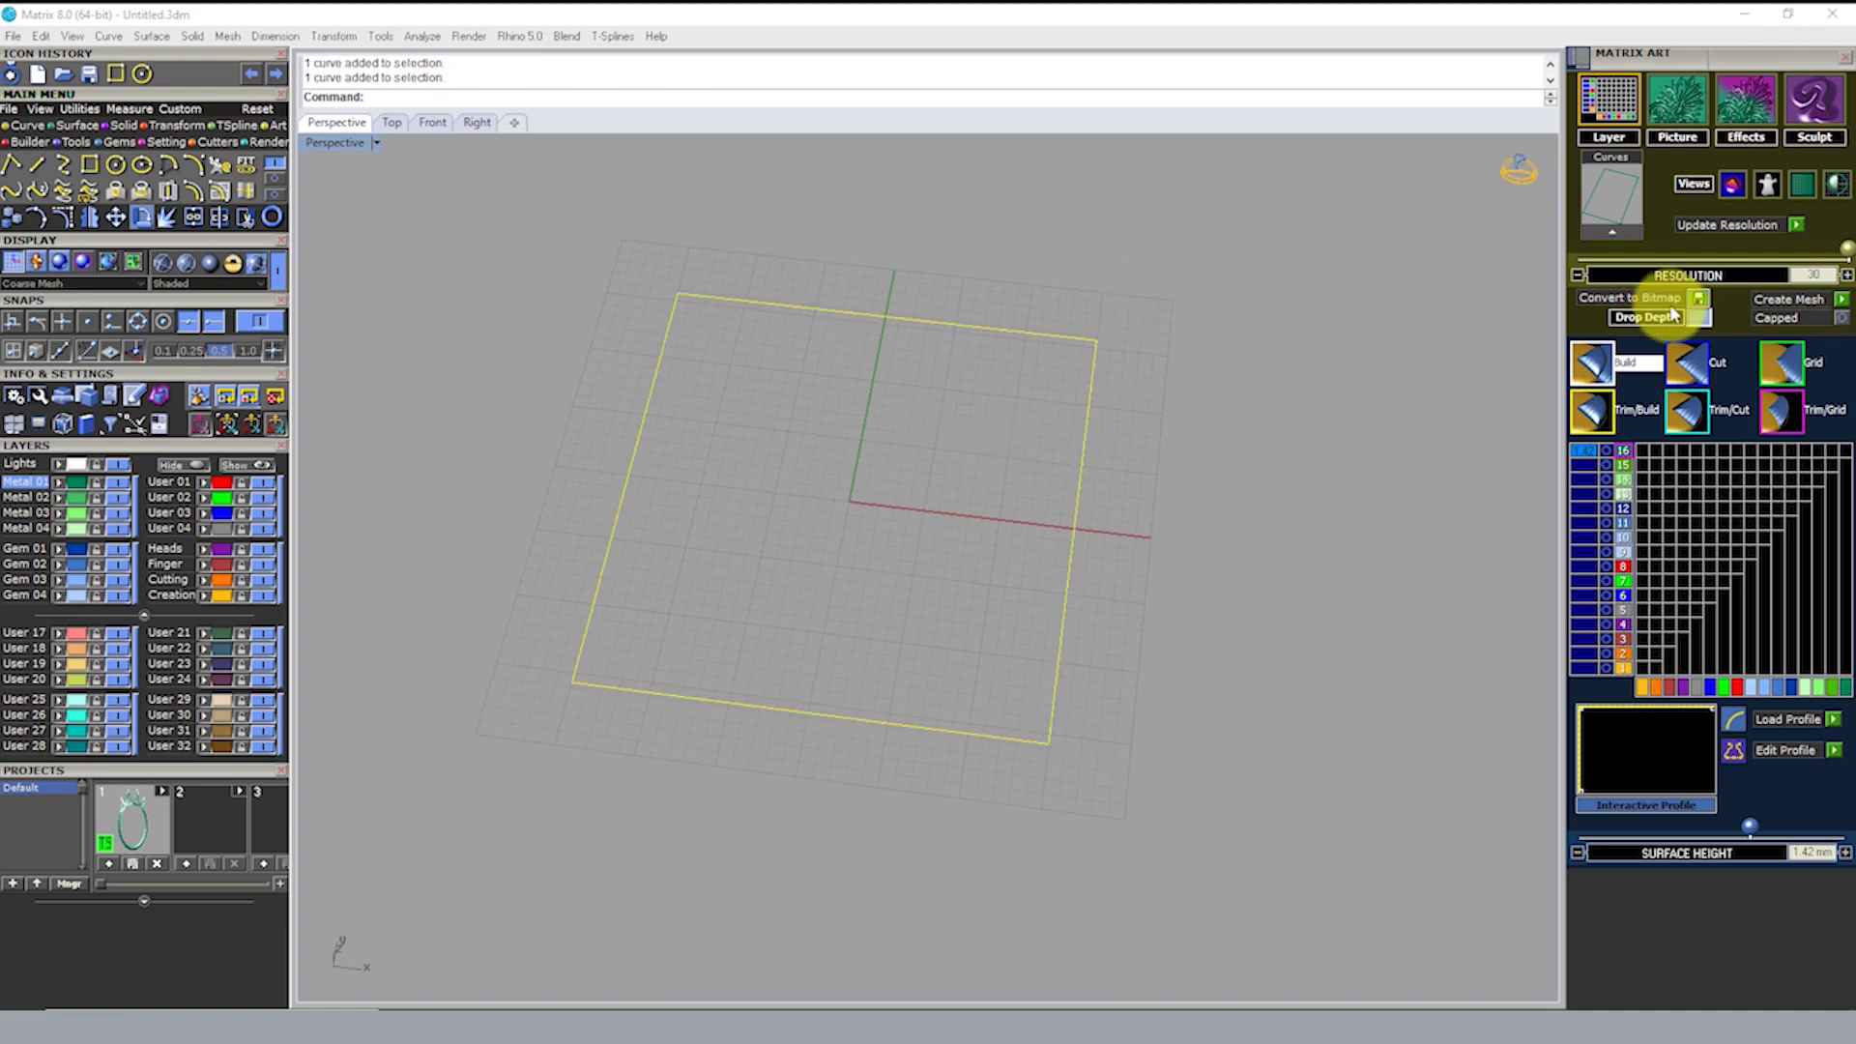
{"action": "left_click", "coordinate": [1617, 232]}
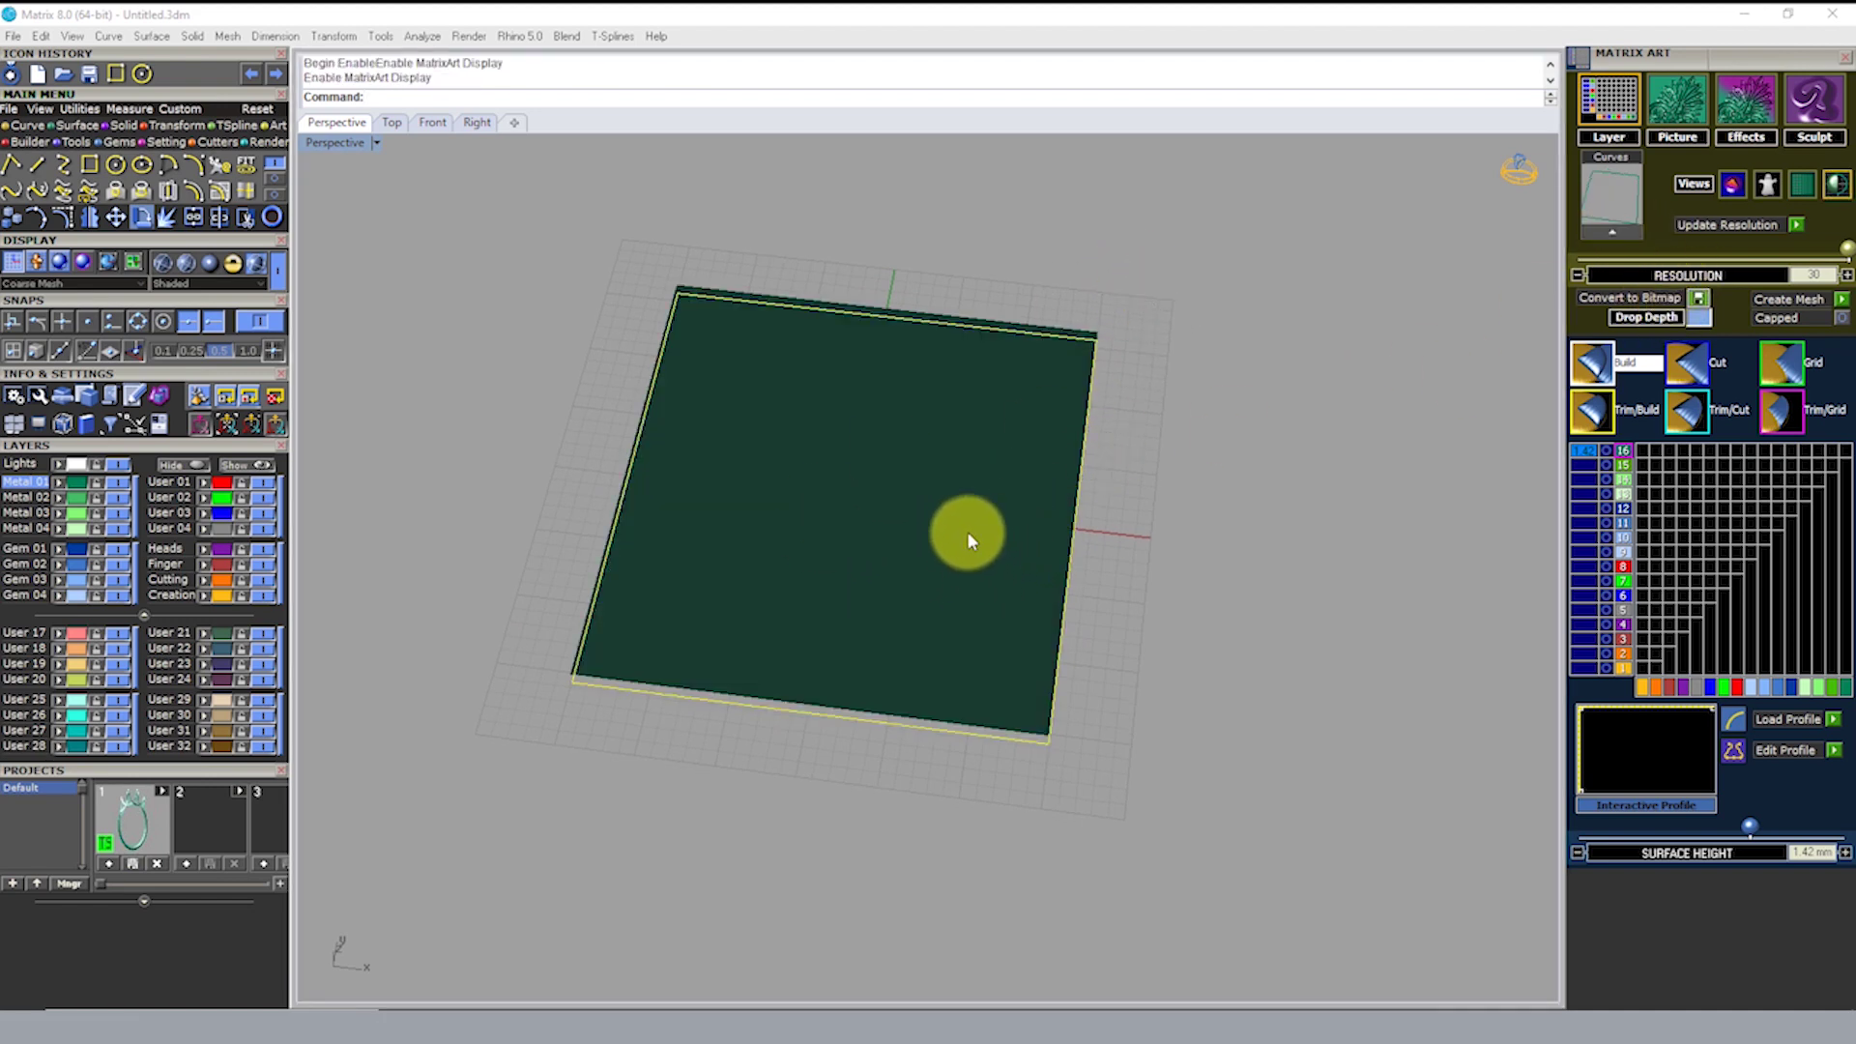
Step: Orbit and pan to inspect the flat green plane from low and top-down angles
{"action": "scroll", "coordinate": [967, 530], "scroll_direction": "up", "scroll_amount": 2}
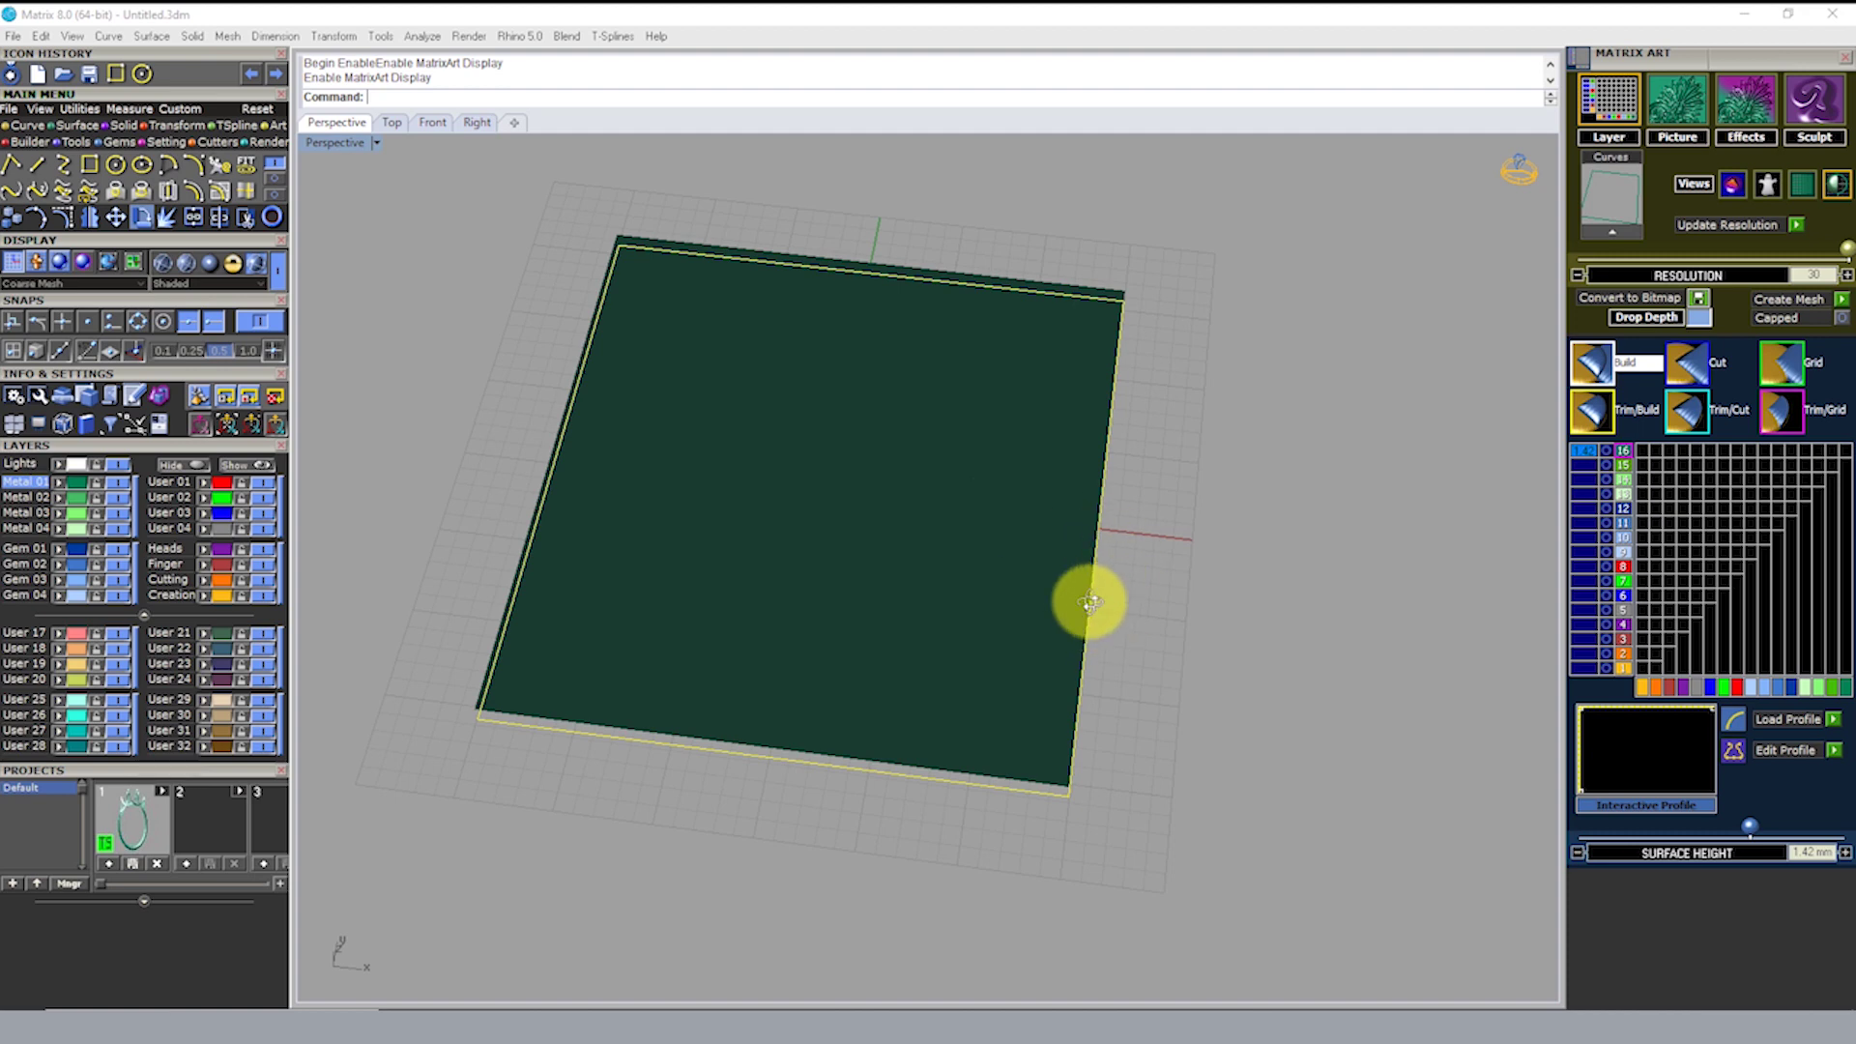
{"action": "mouse_move", "coordinate": [1085, 600]}
{"action": "right_mouse_down"}
{"action": "mouse_move", "coordinate": [1102, 470]}
{"action": "mouse_move", "coordinate": [1090, 566]}
{"action": "right_mouse_up"}
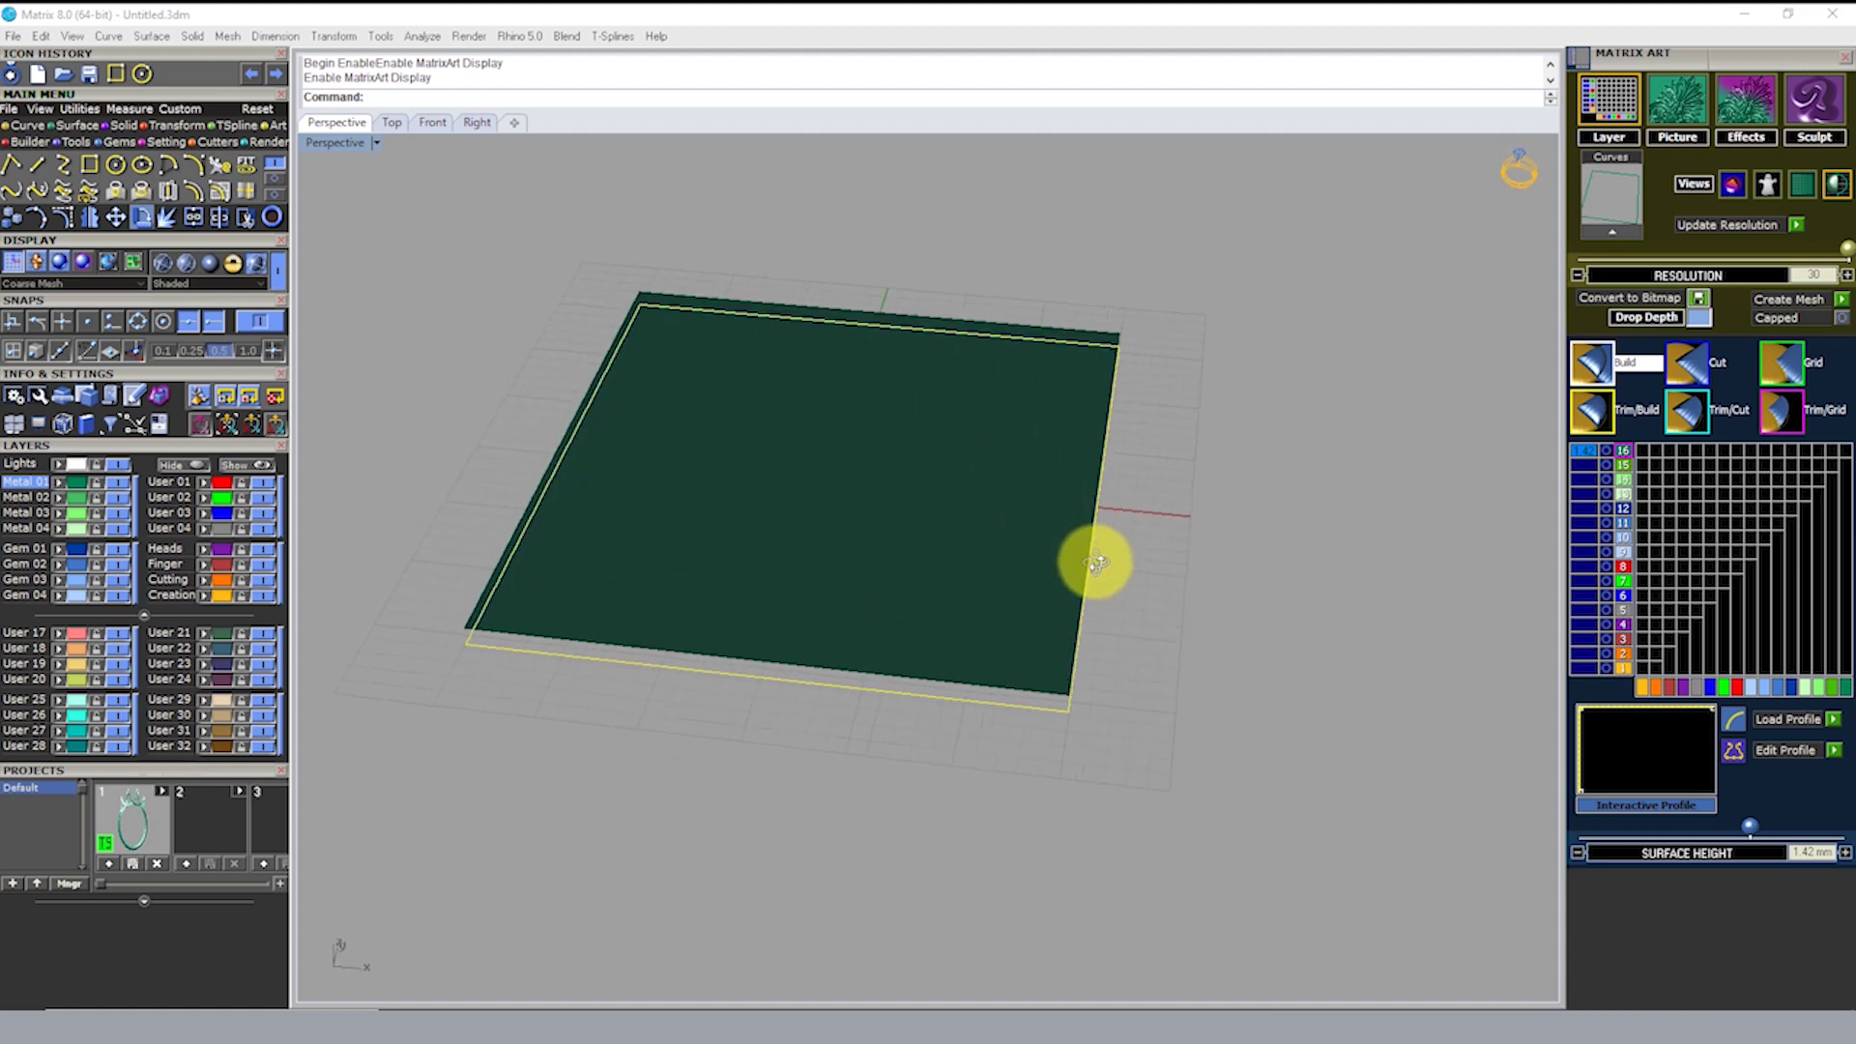
{"action": "right_click_drag", "start_coordinate": [769, 477], "coordinate": [995, 580]}
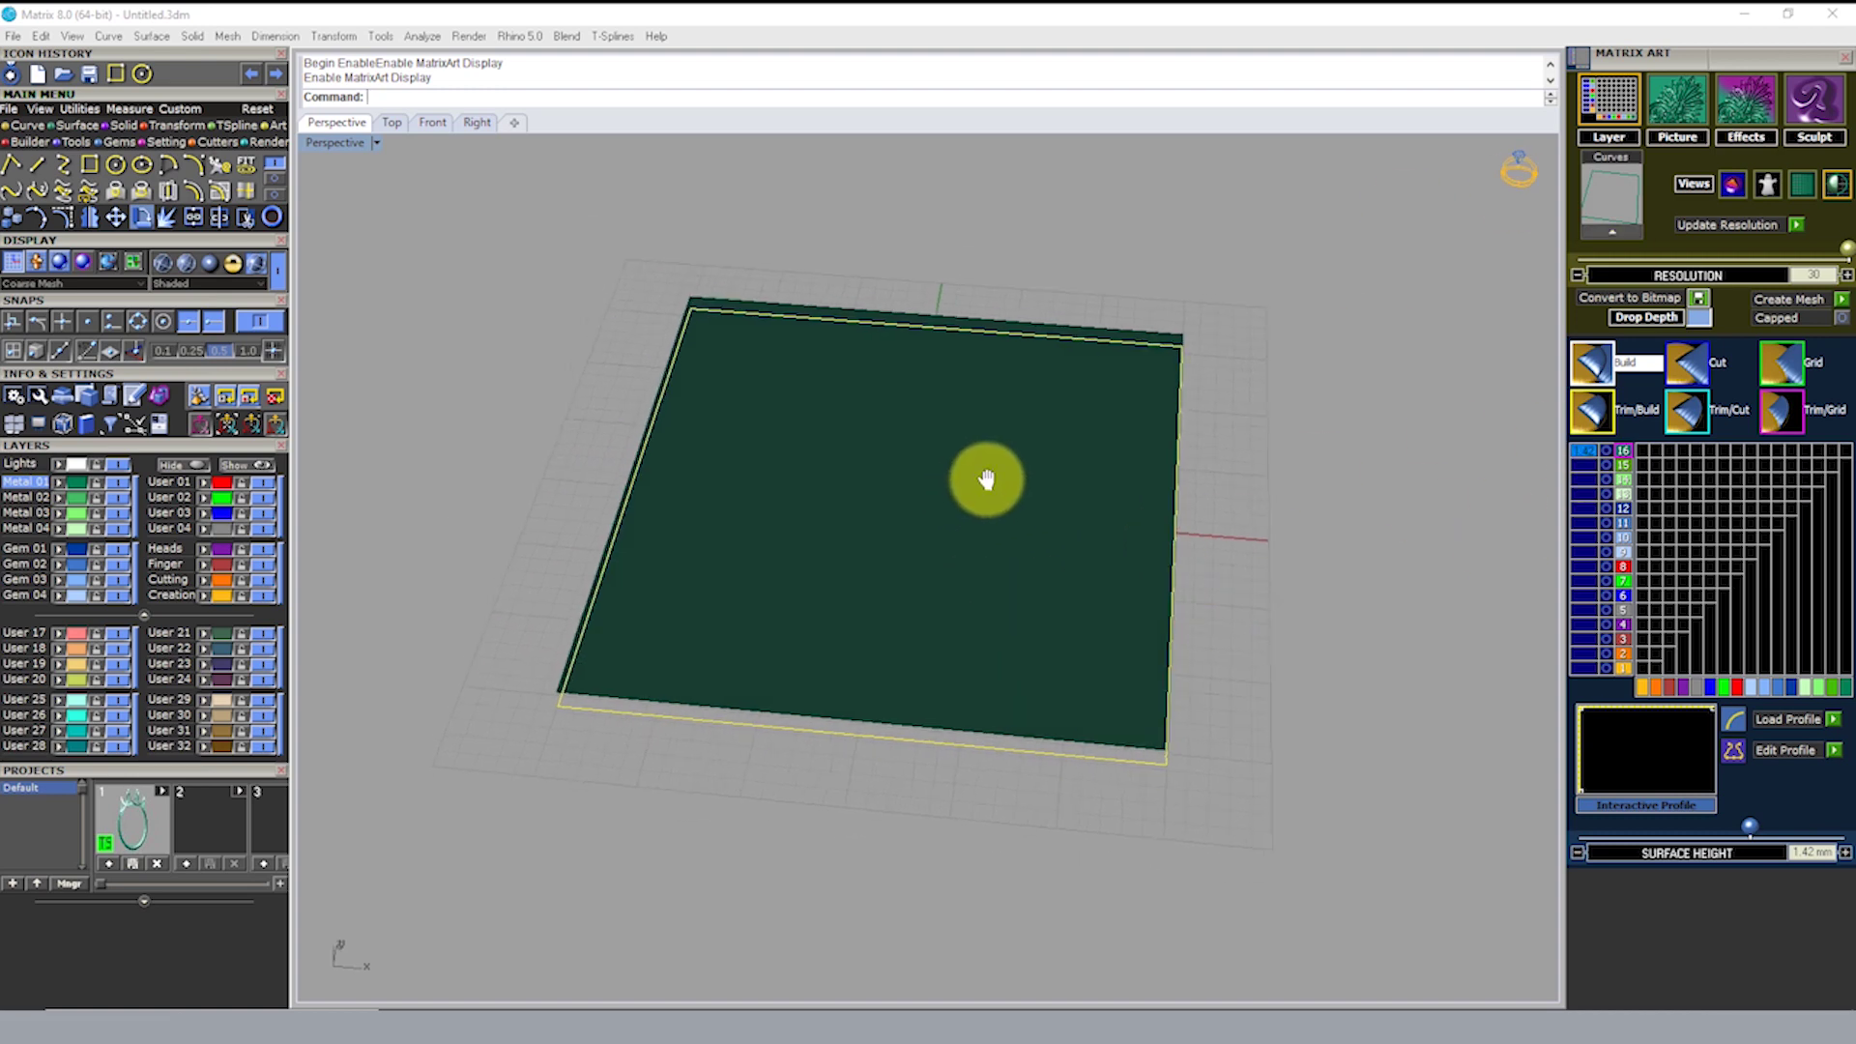
{"action": "right_click_drag", "start_coordinate": [985, 588], "coordinate": [933, 471]}
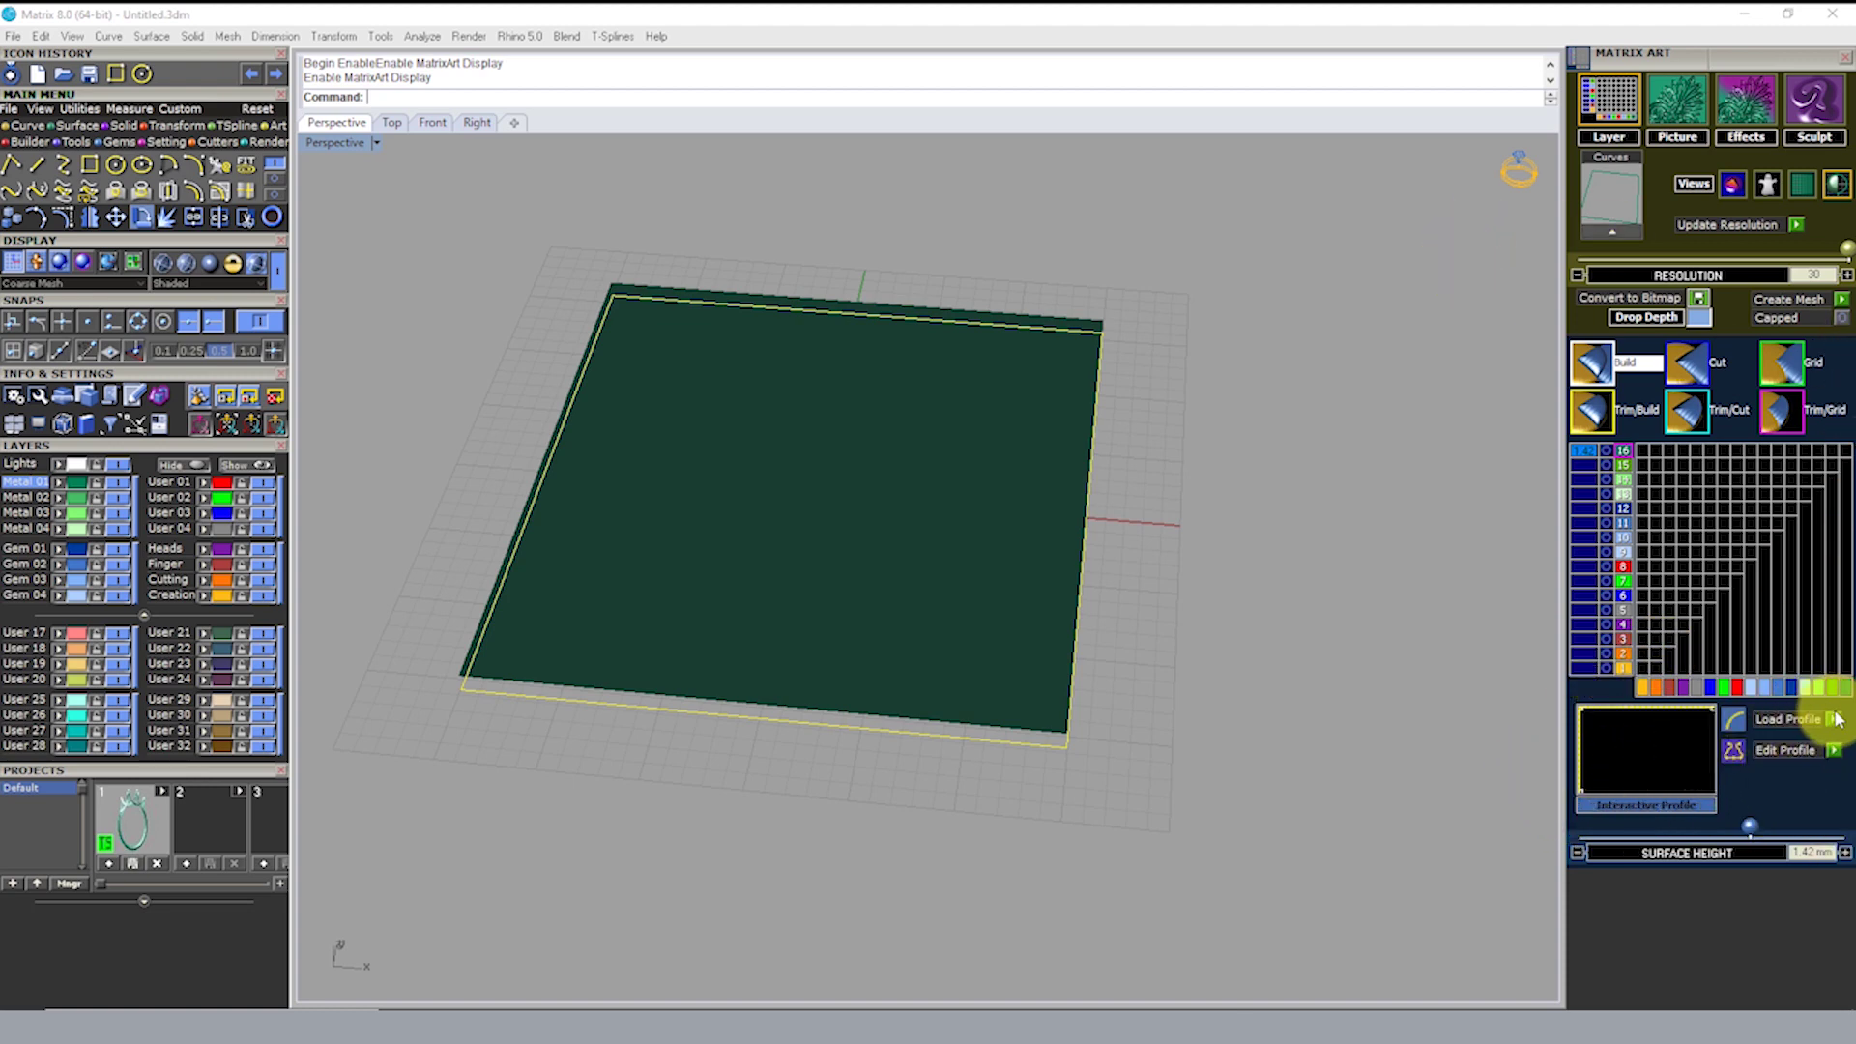
{"action": "left_click", "coordinate": [1788, 719]}
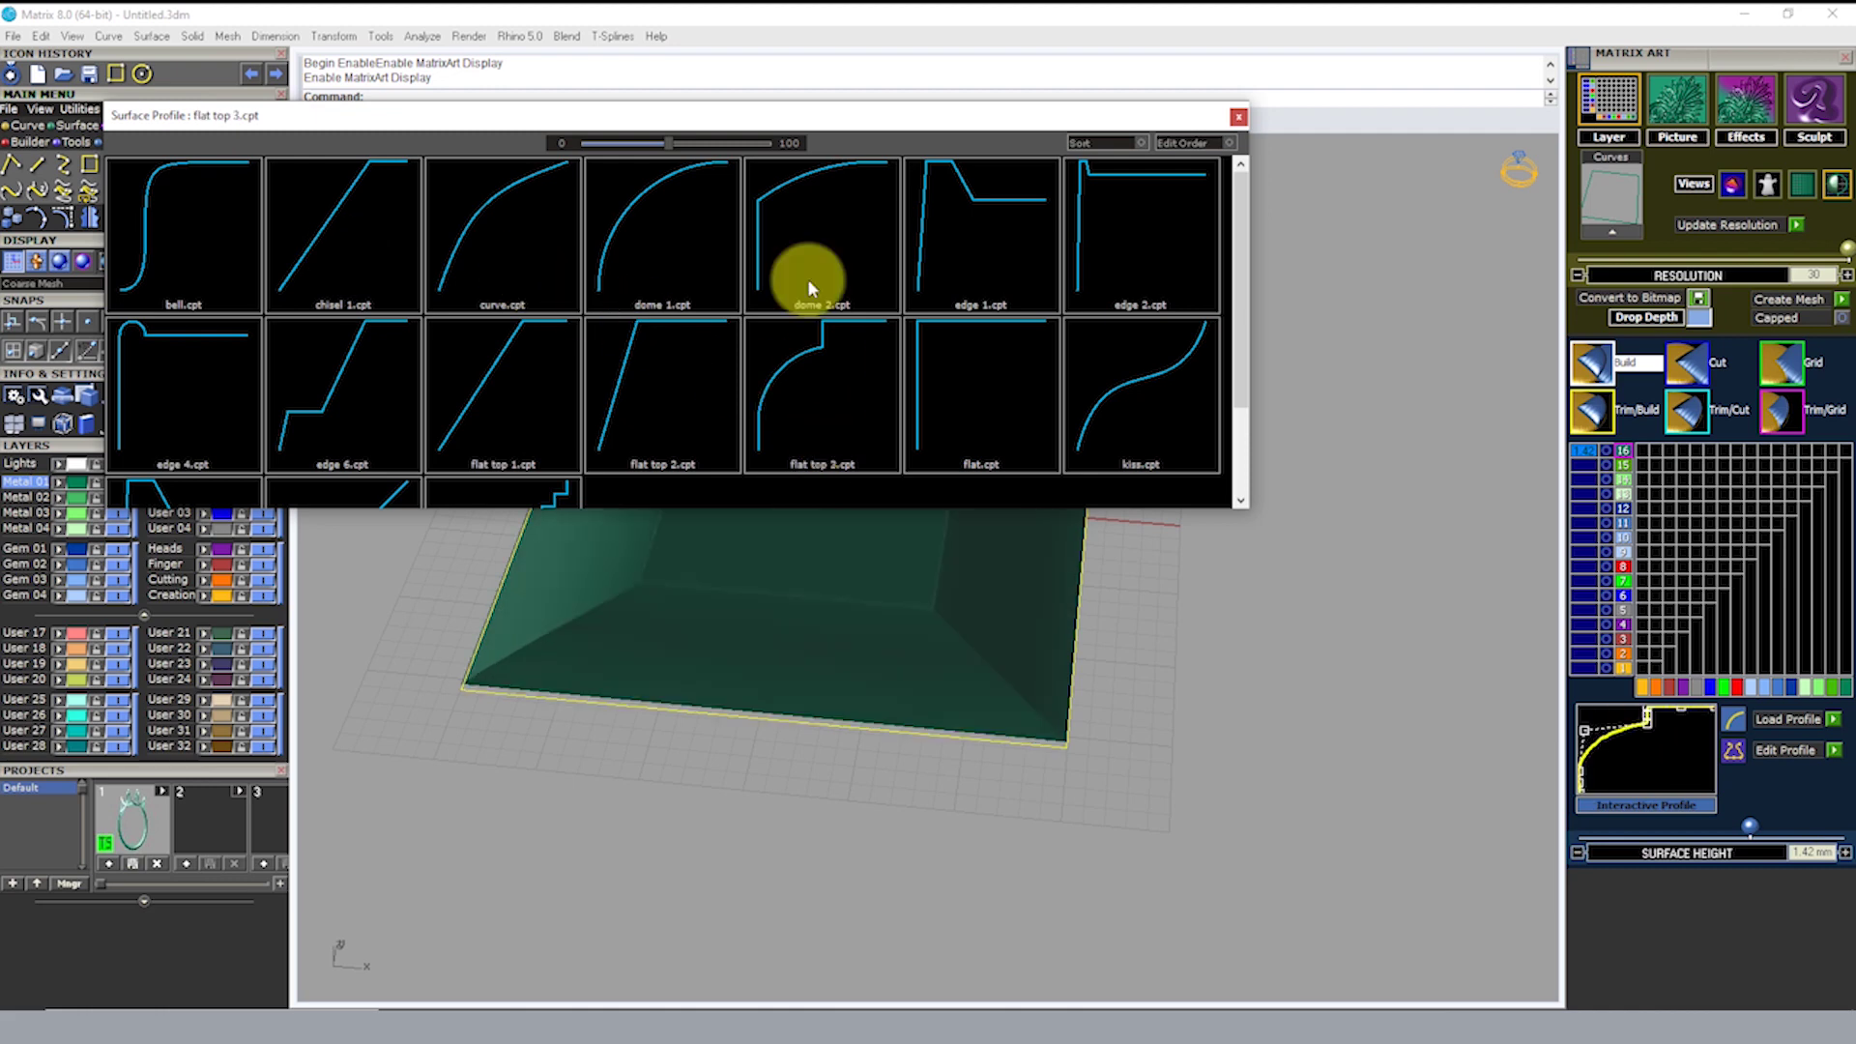
{"action": "left_click_drag", "start_coordinate": [779, 125], "coordinate": [931, 675]}
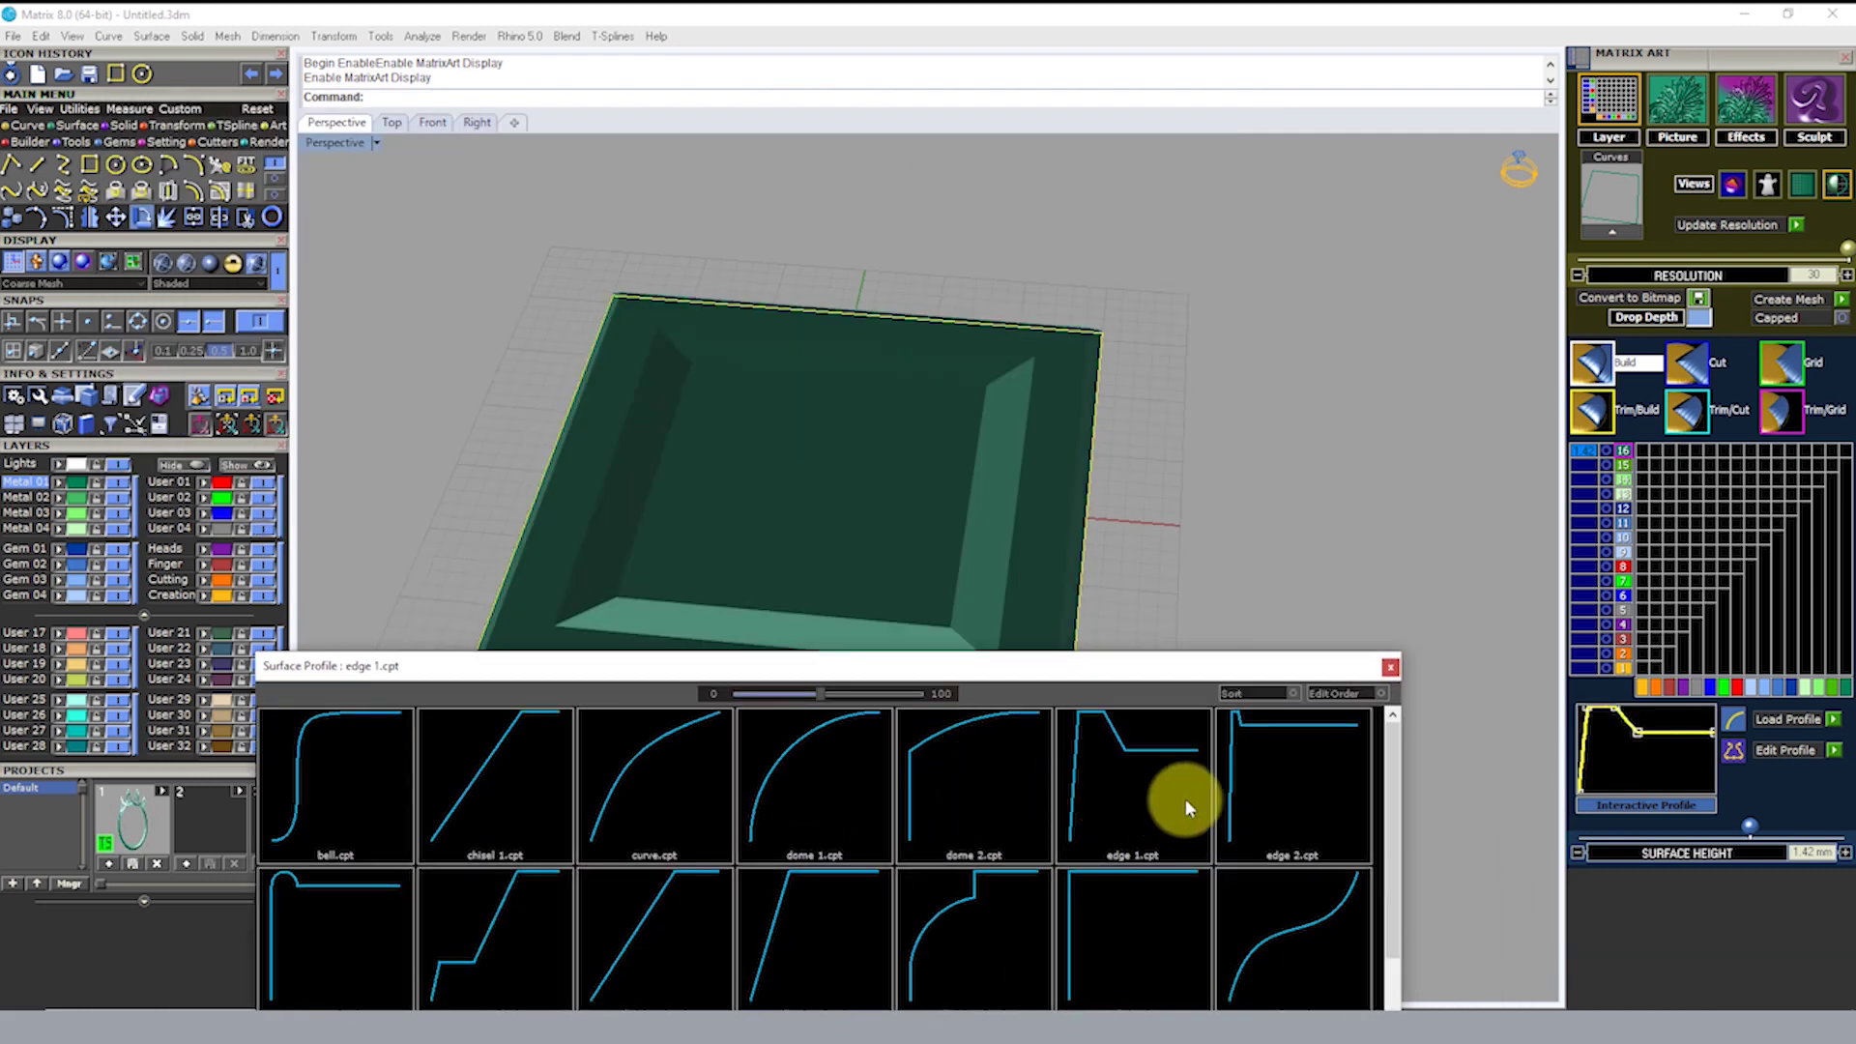
{"action": "right_click_drag", "start_coordinate": [1052, 400], "coordinate": [978, 355]}
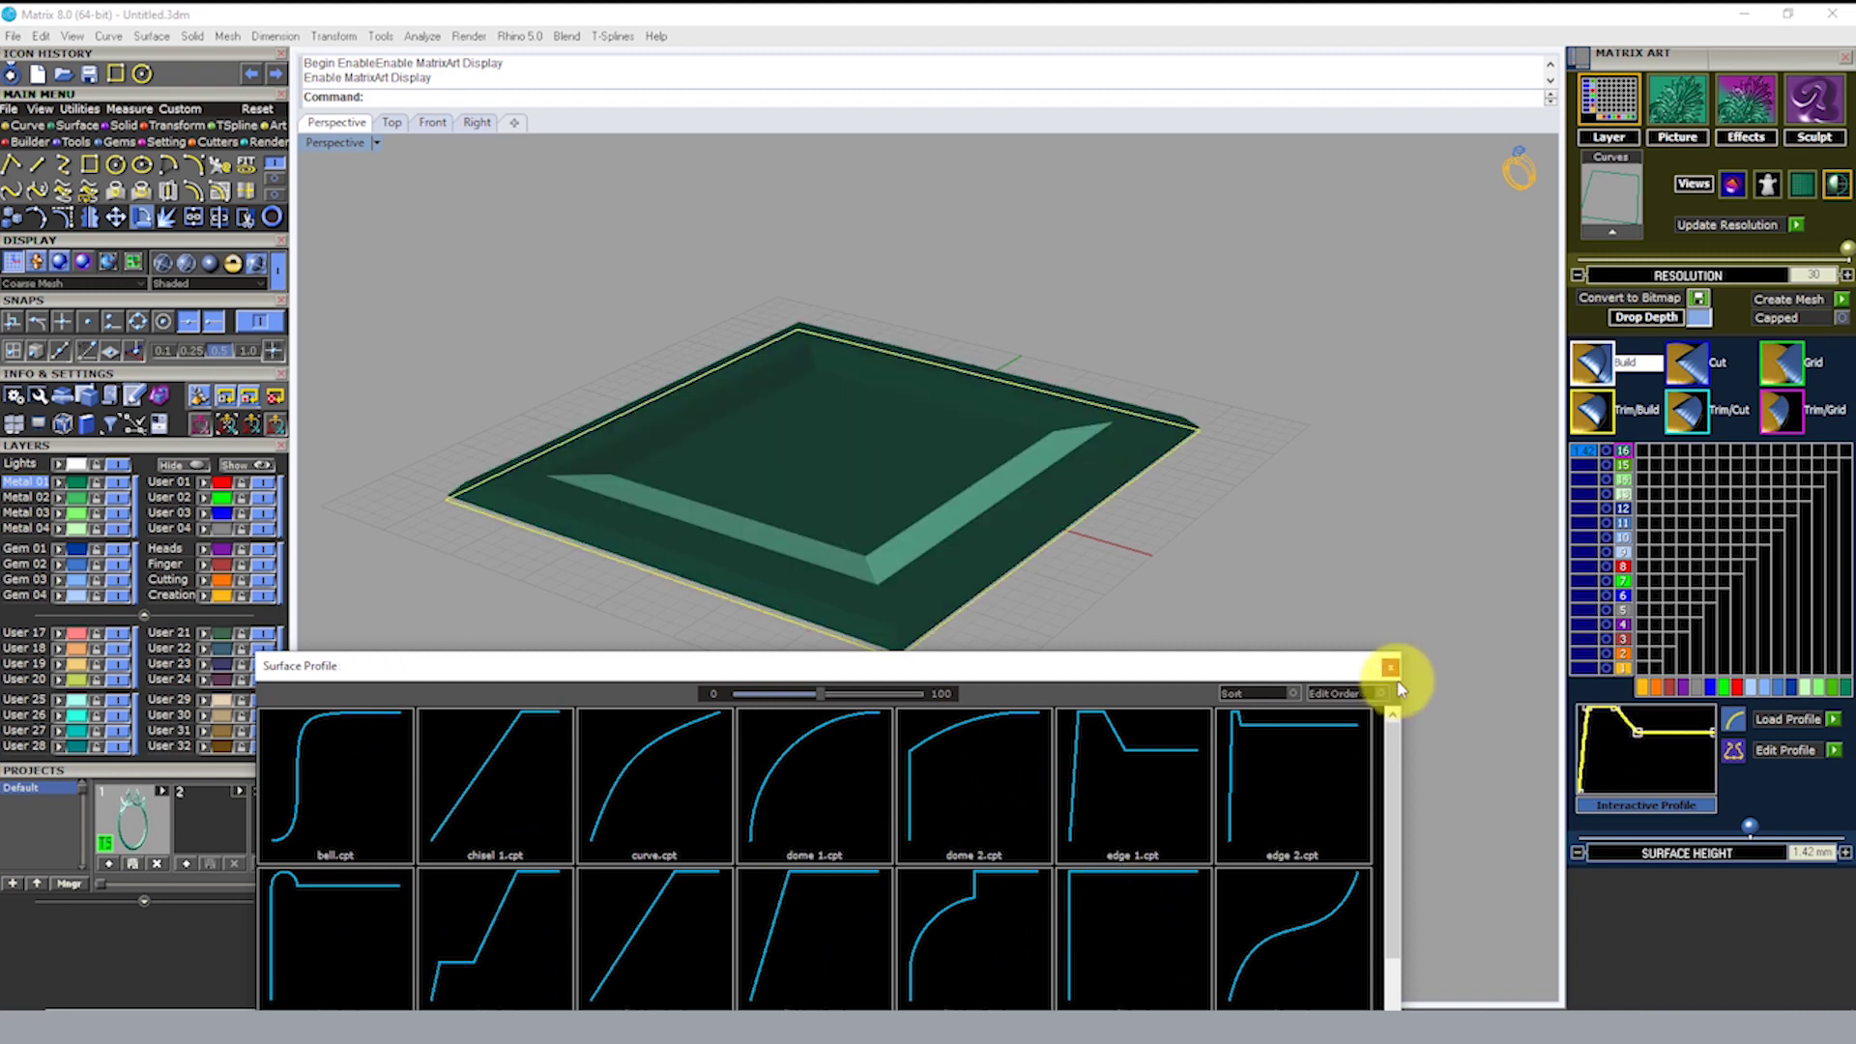
{"action": "left_click", "coordinate": [1251, 821]}
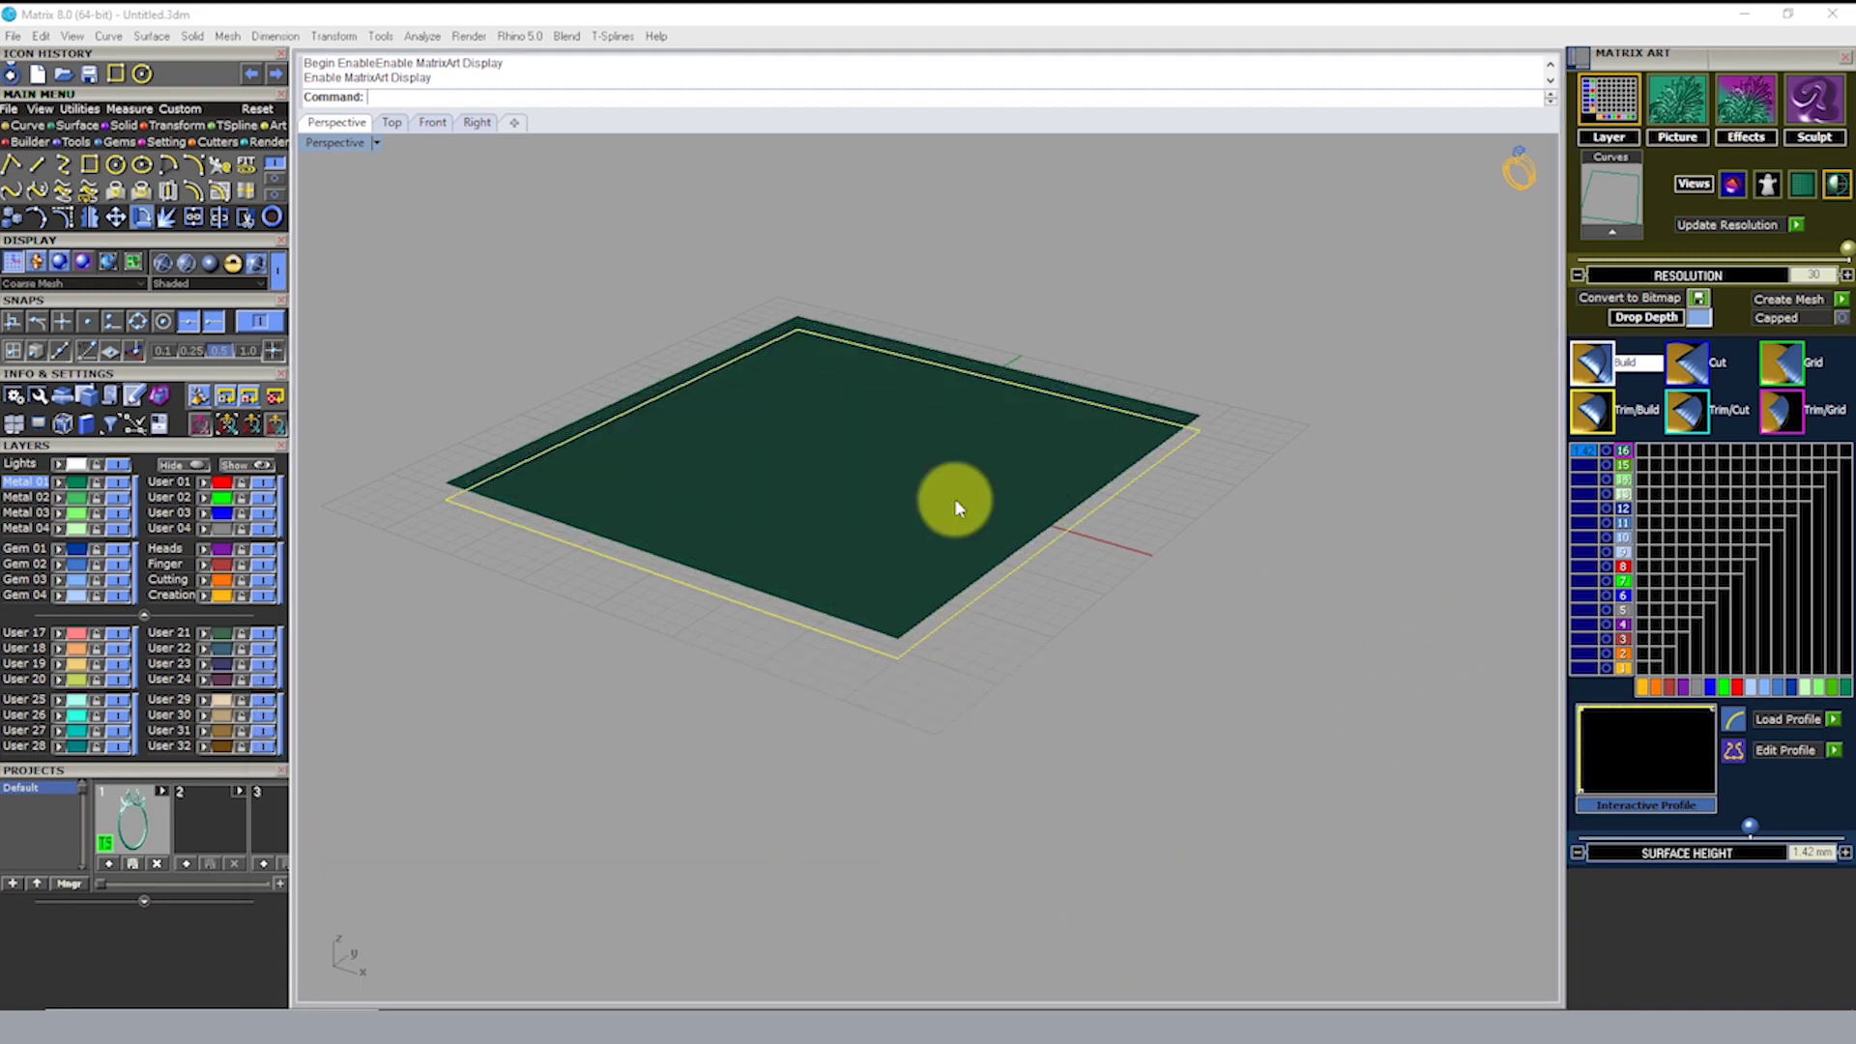
{"action": "mouse_move", "coordinate": [954, 497]}
{"action": "right_mouse_down"}
{"action": "mouse_move", "coordinate": [920, 393]}
{"action": "mouse_move", "coordinate": [966, 502]}
{"action": "right_mouse_up"}
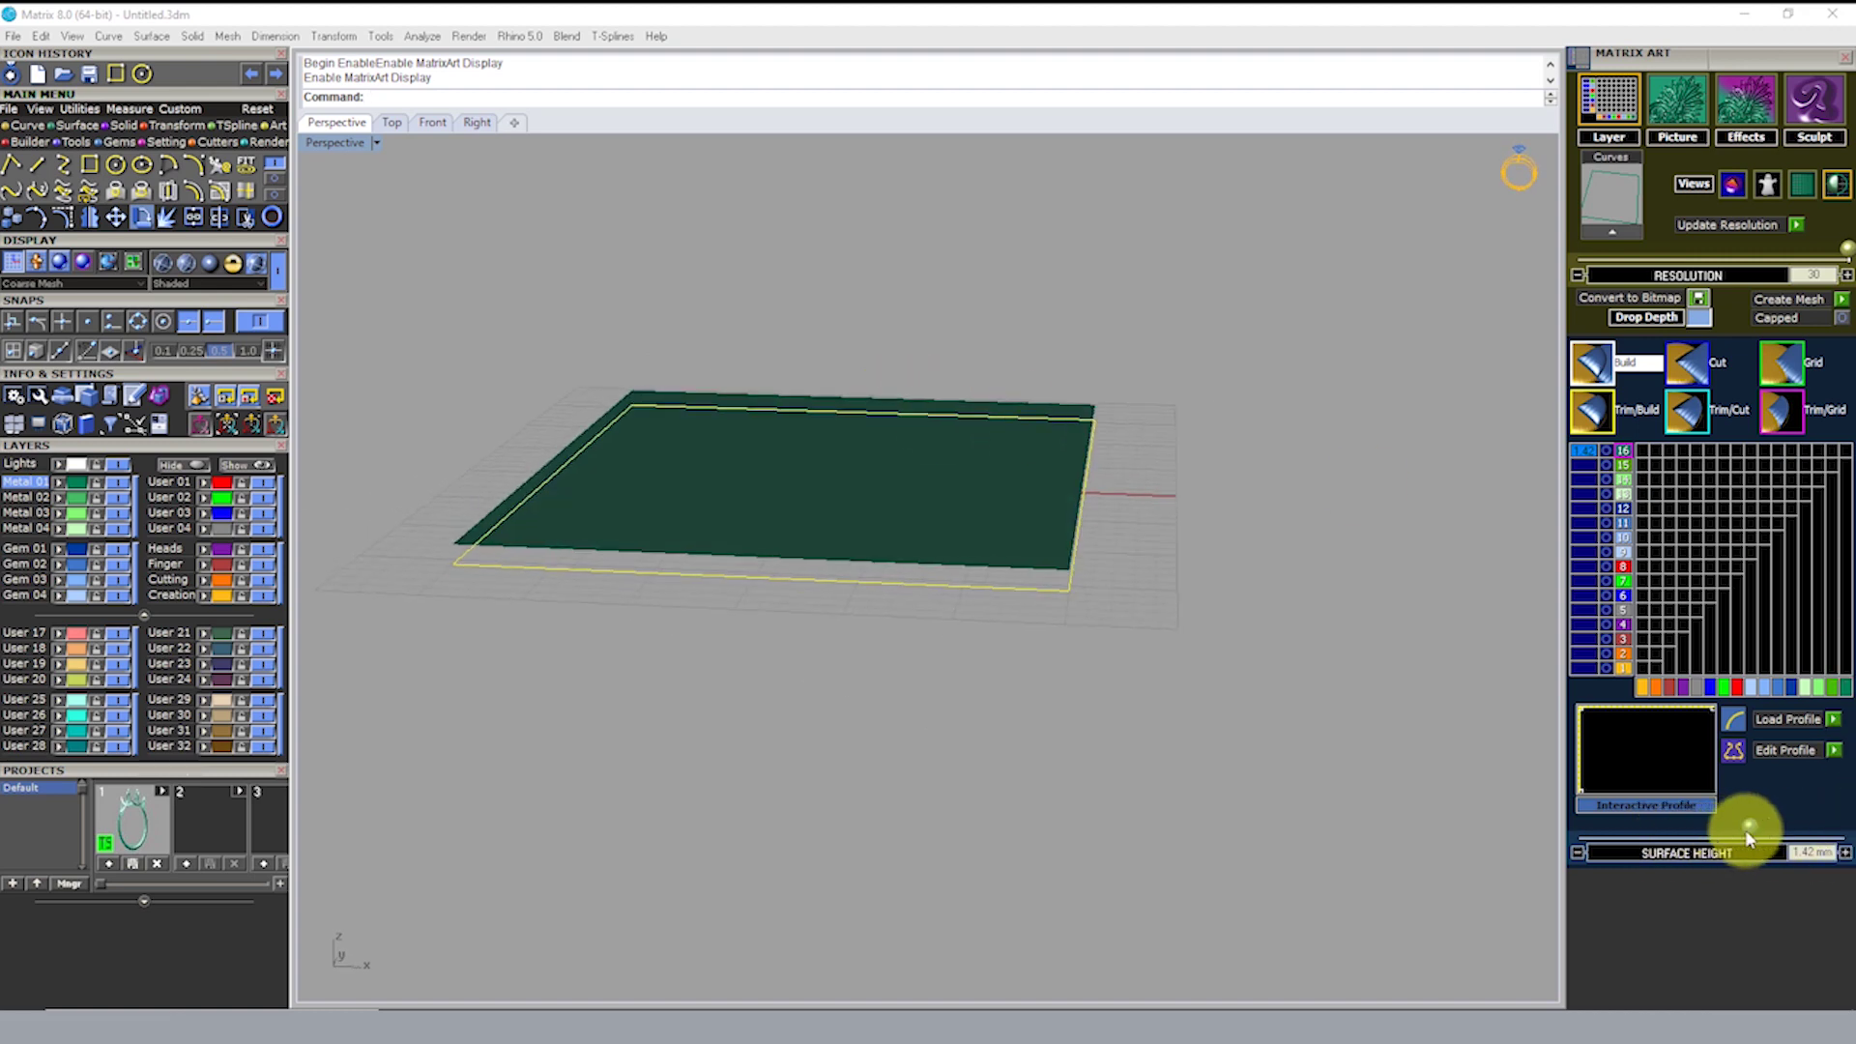
Step: Set the plate's surface height to 0.3 mm and the resolution to 10
{"action": "left_click_drag", "start_coordinate": [1749, 828], "coordinate": [1723, 831]}
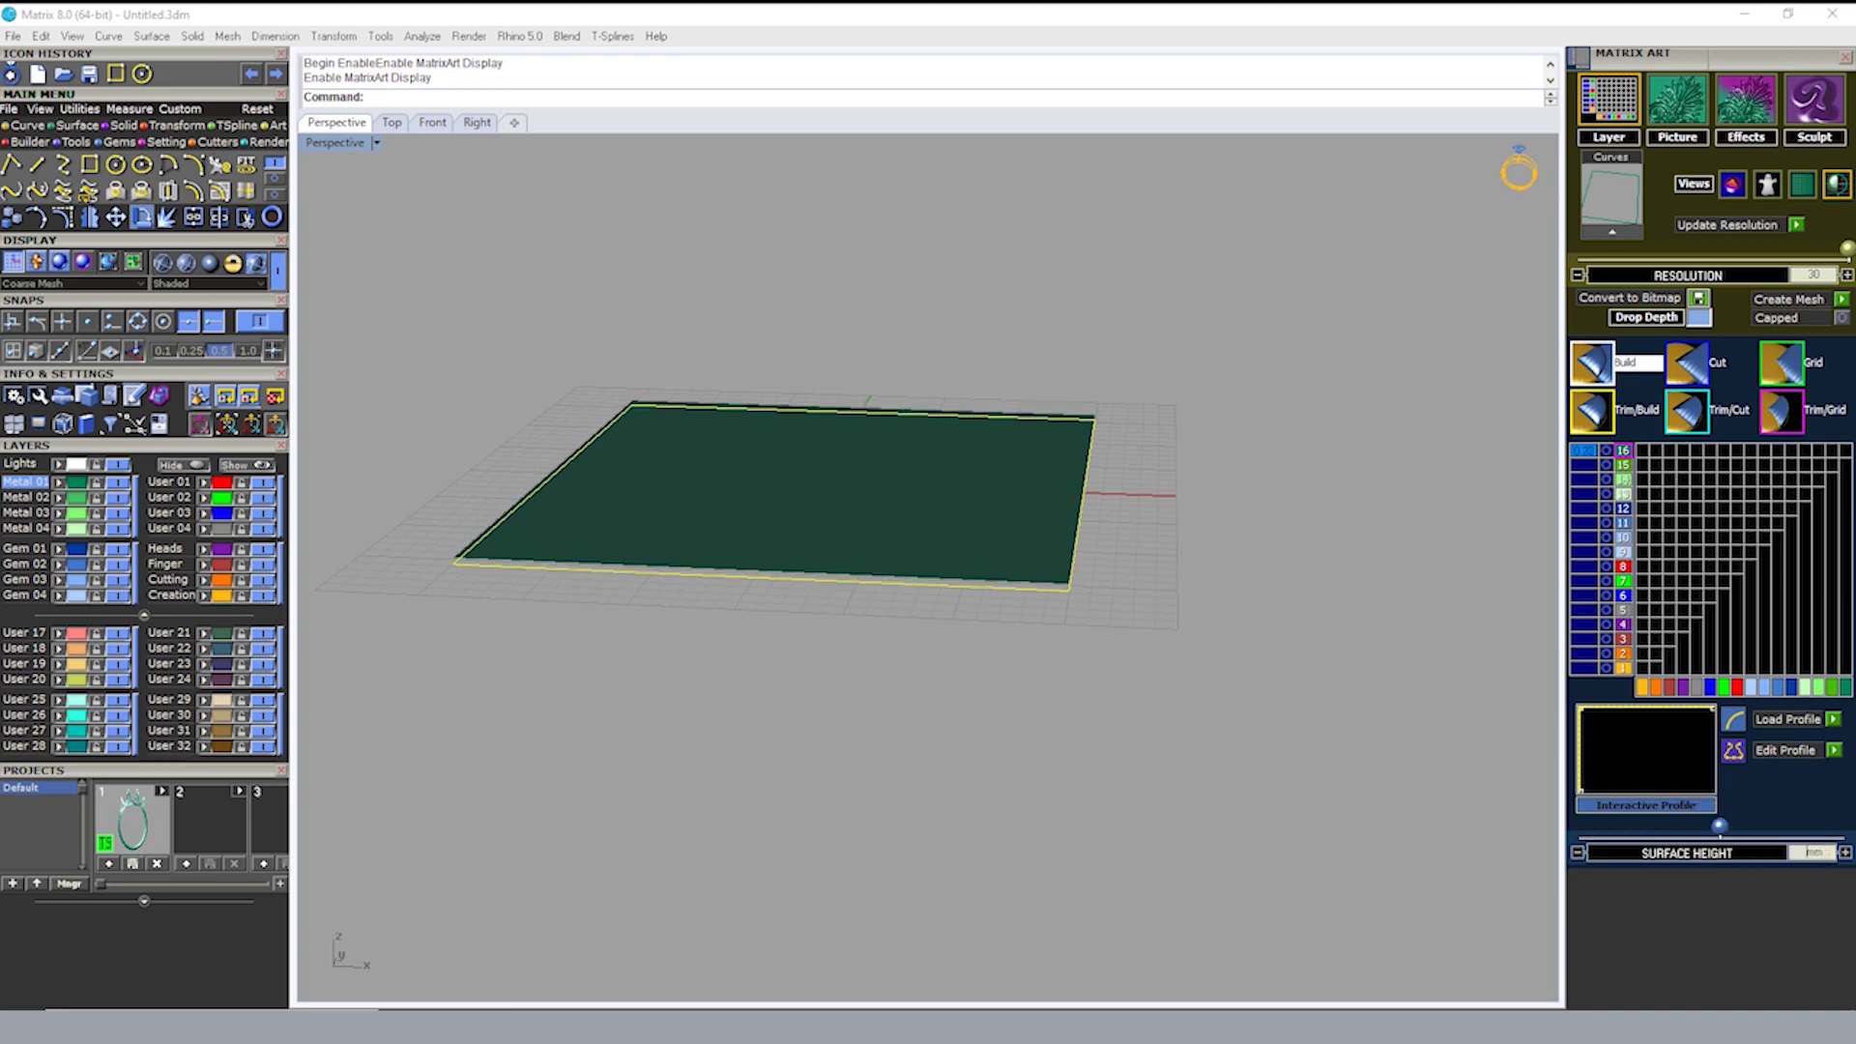
{"action": "type", "text": "0.3"}
{"action": "key", "text": "Return"}
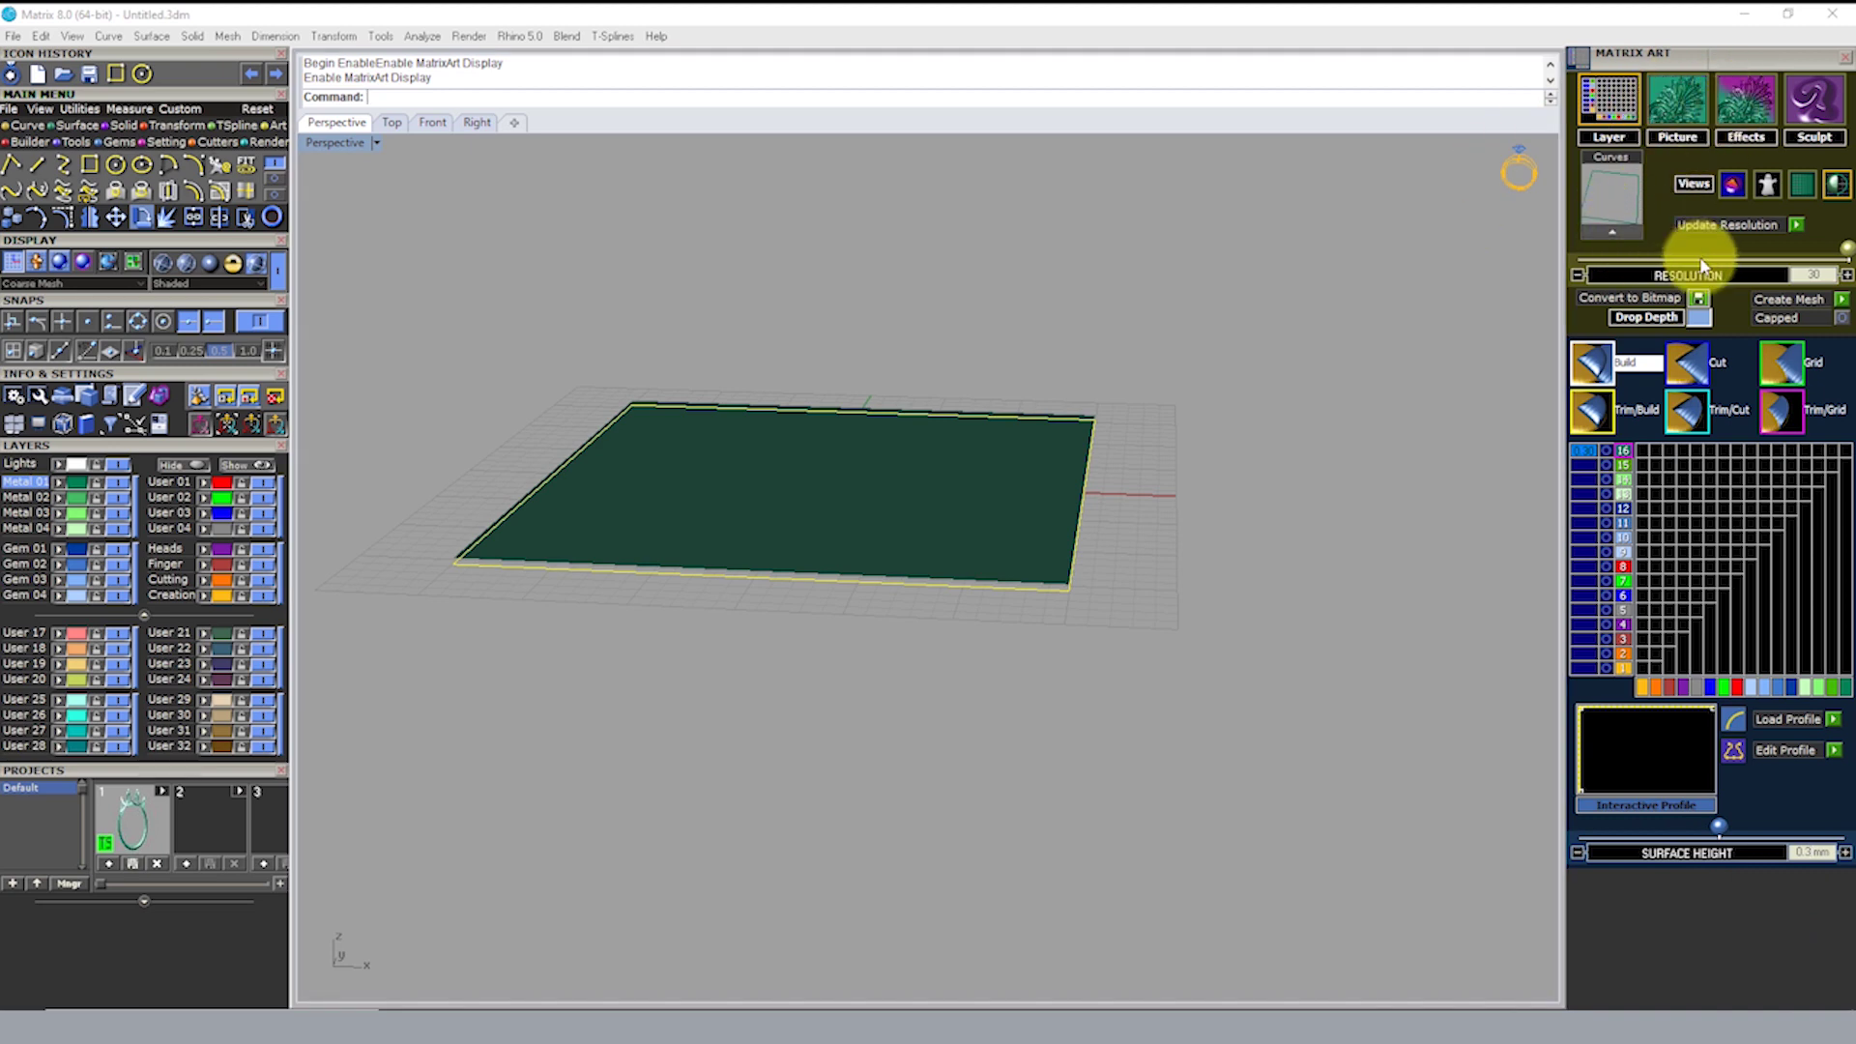
{"action": "left_click_drag", "start_coordinate": [1844, 249], "coordinate": [1576, 249]}
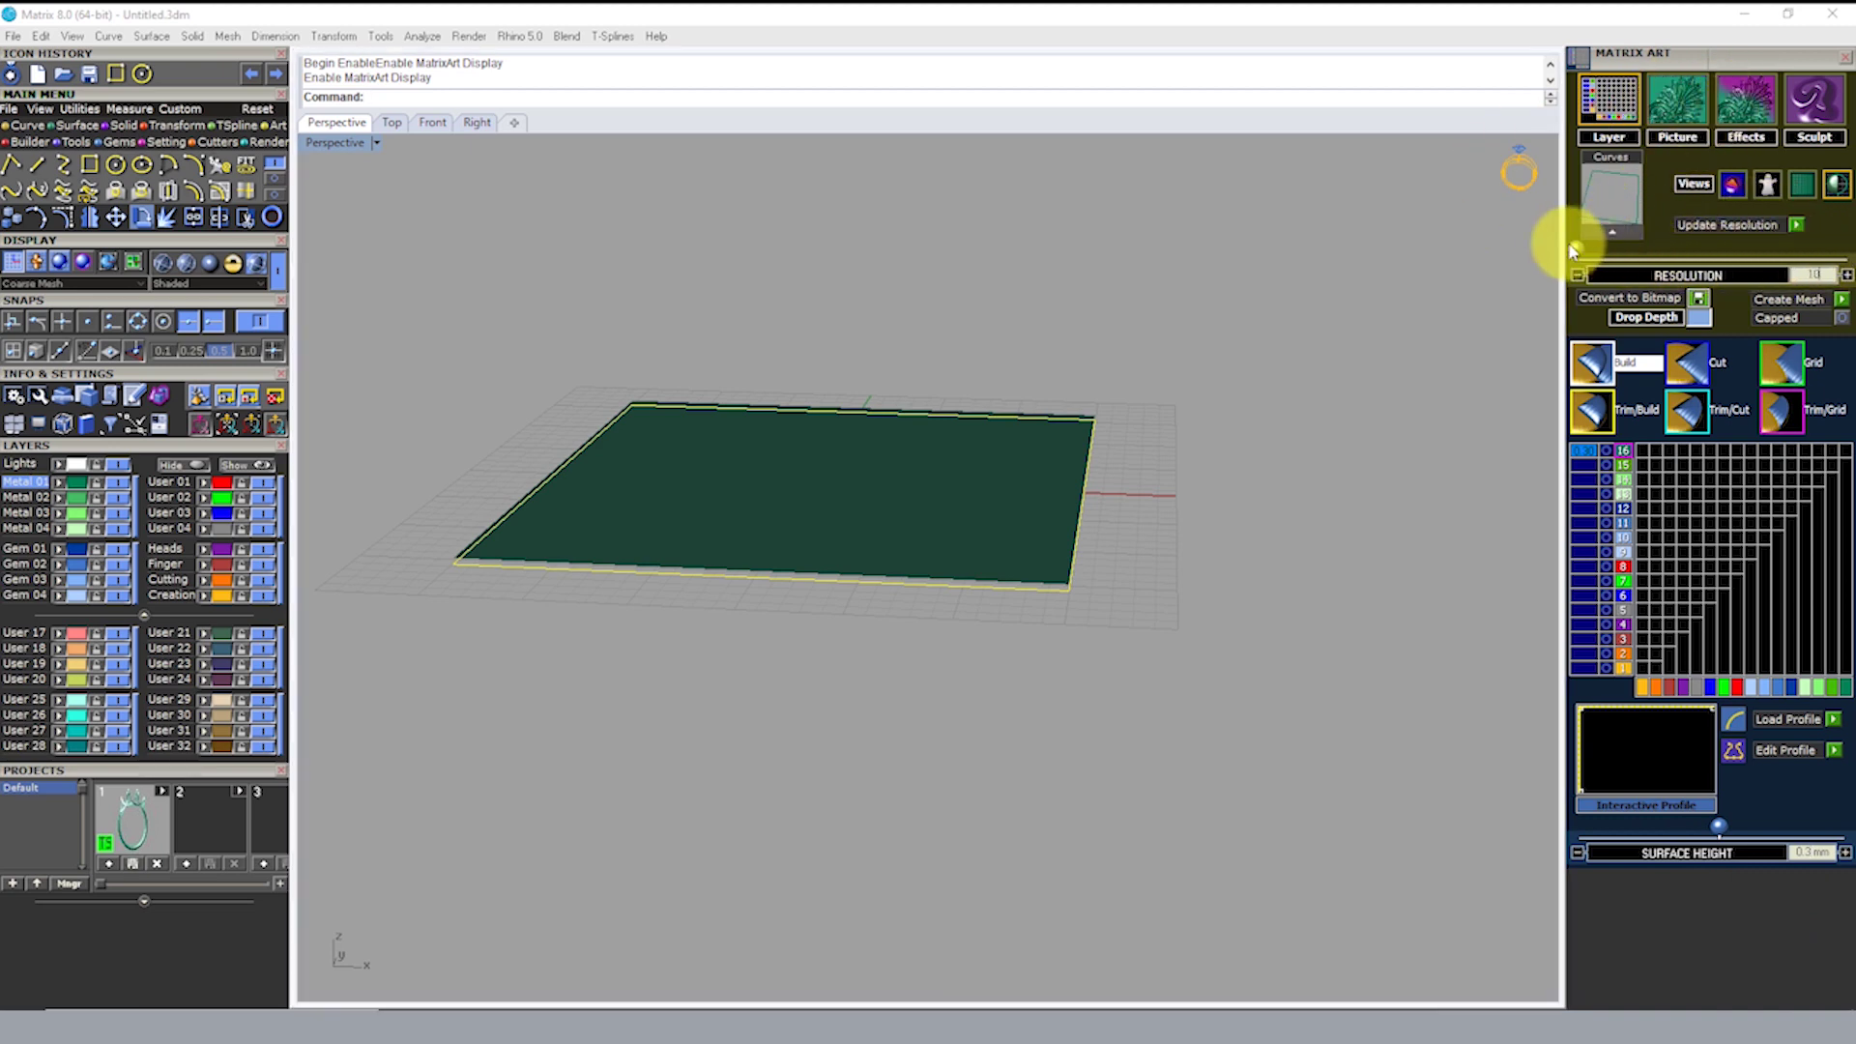
{"action": "mouse_move", "coordinate": [392, 506]}
{"action": "right_mouse_down"}
{"action": "mouse_move", "coordinate": [415, 609]}
{"action": "mouse_move", "coordinate": [779, 627]}
{"action": "mouse_move", "coordinate": [1036, 585]}
{"action": "mouse_move", "coordinate": [1054, 536]}
{"action": "mouse_move", "coordinate": [1059, 552]}
{"action": "right_mouse_up"}
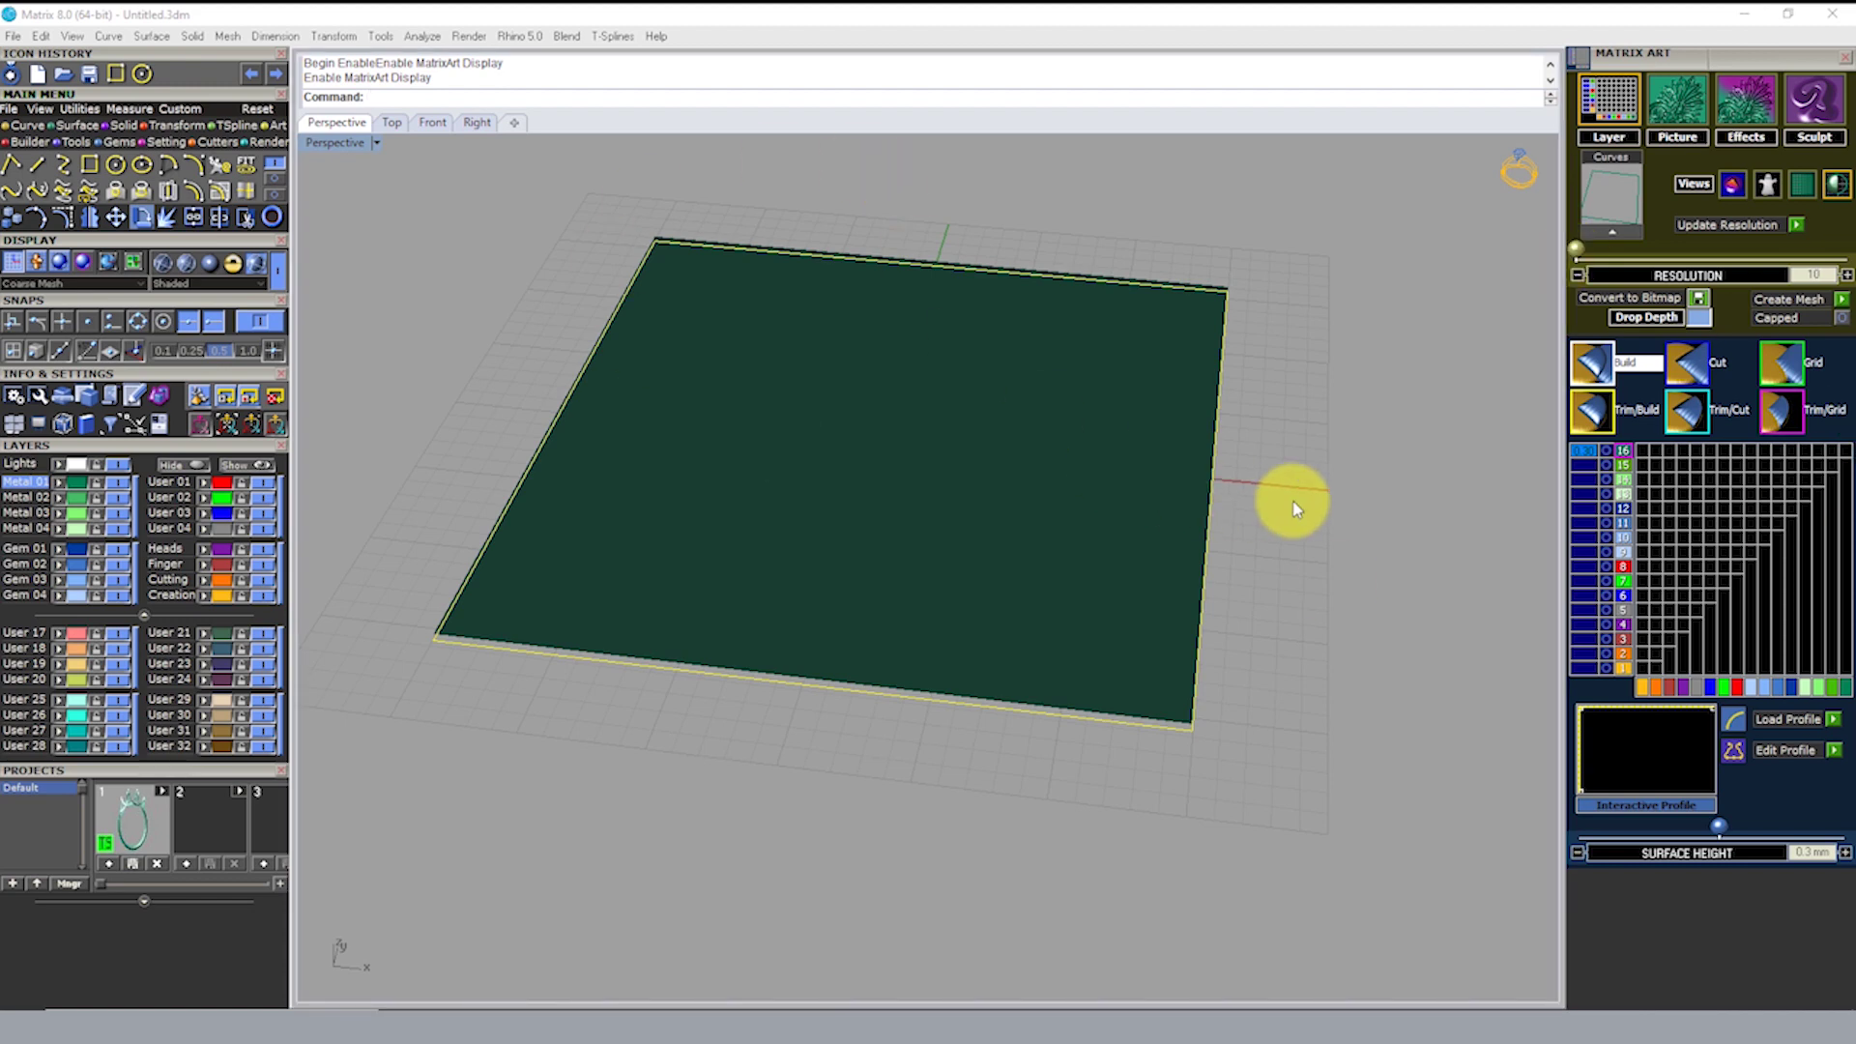
Step: Reselect the plate's outline curve and bring up the Matrix Art Picture settings
{"action": "left_click", "coordinate": [1335, 469]}
{"action": "mouse_move", "coordinate": [1090, 435]}
{"action": "right_mouse_down", "text": "shift"}
{"action": "mouse_move", "coordinate": [1028, 527]}
{"action": "mouse_move", "coordinate": [1118, 560]}
{"action": "right_mouse_up", "text": "shift"}
{"action": "left_click", "coordinate": [976, 774]}
{"action": "left_click", "coordinate": [1181, 738]}
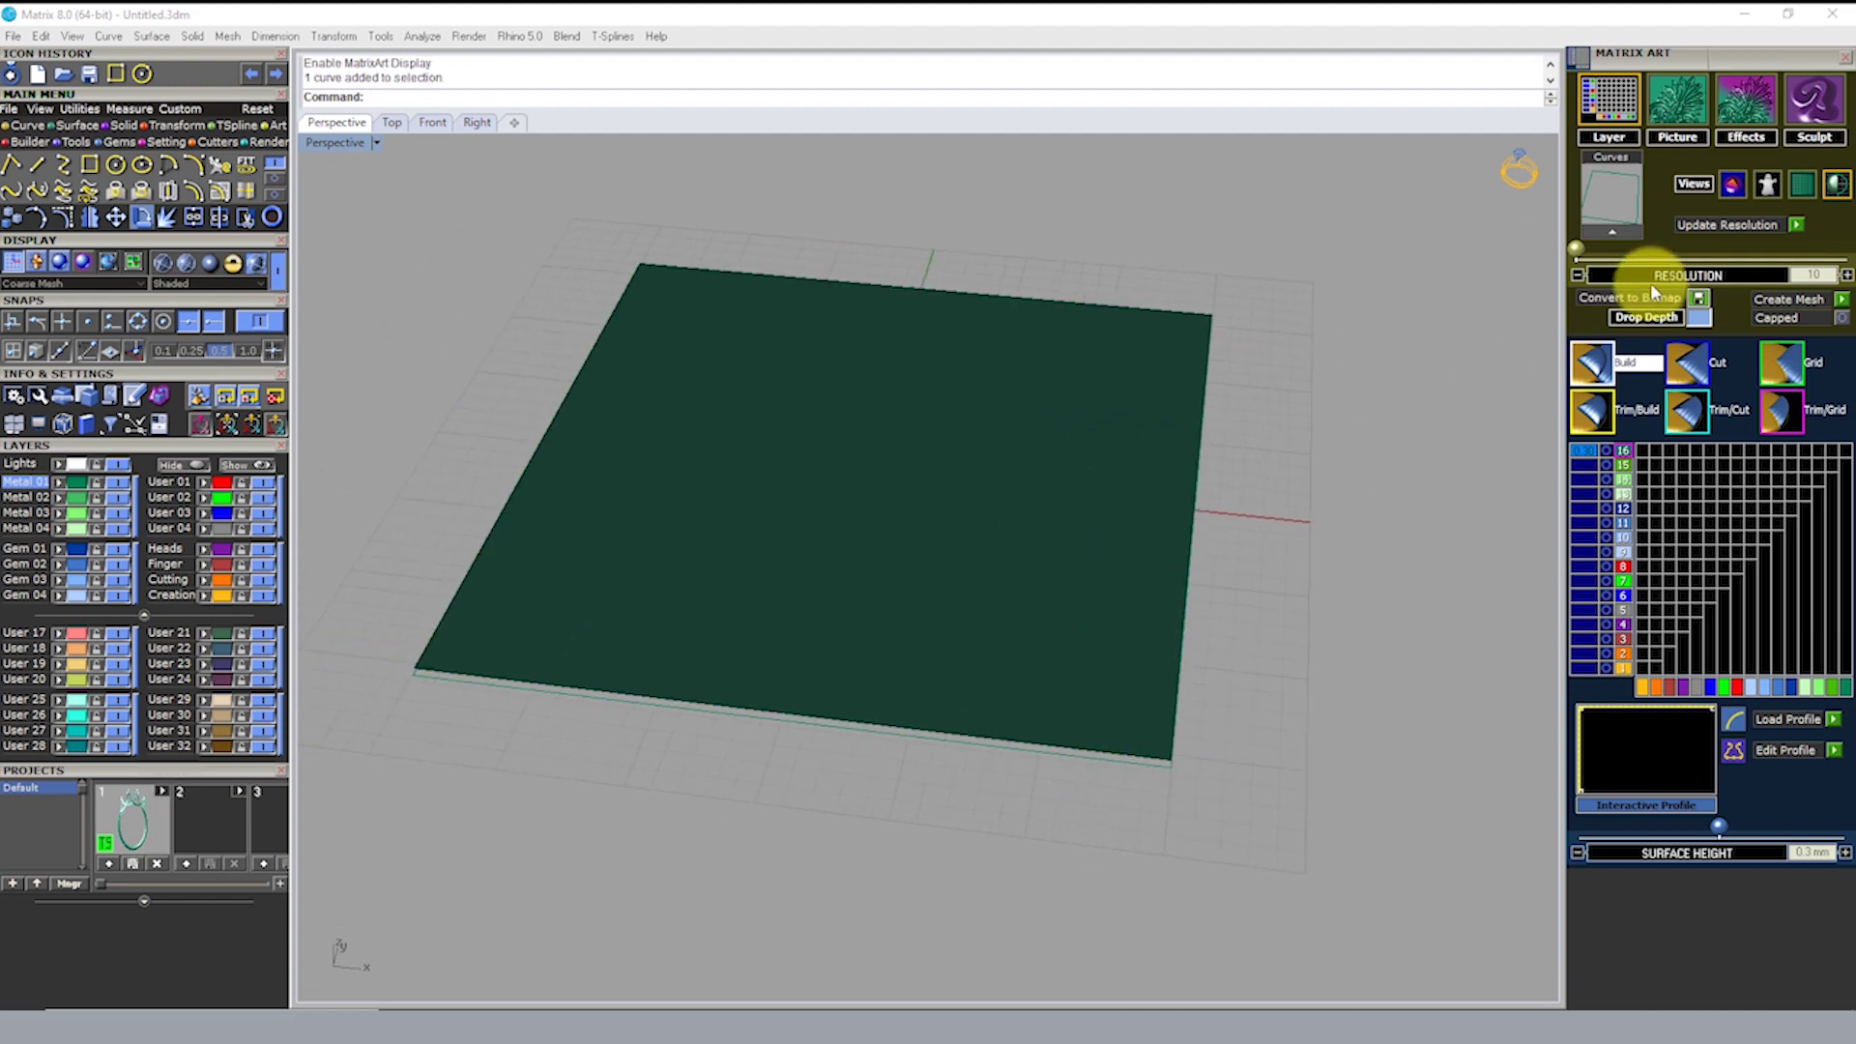
{"action": "left_click", "coordinate": [1684, 104]}
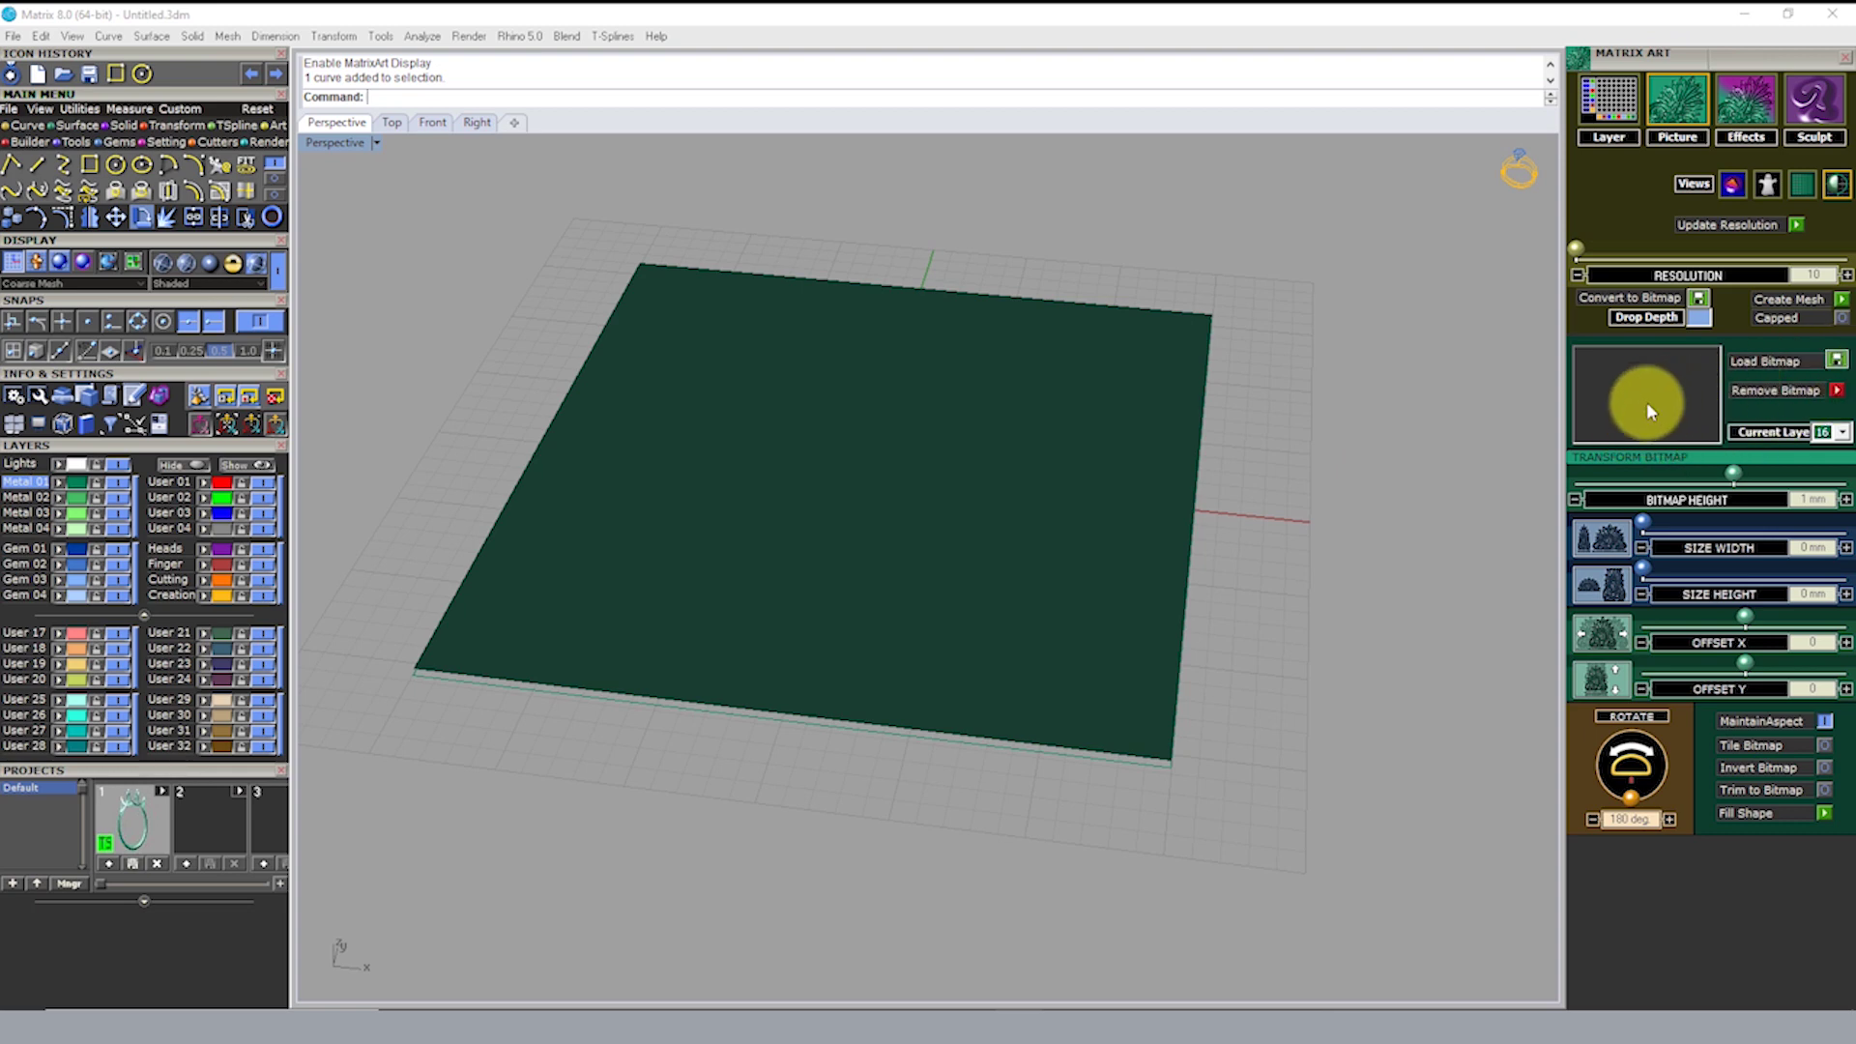
Step: Preview images in the Art folder and load Skull.bmp as the plate's bitmap
{"action": "left_click", "coordinate": [1637, 393]}
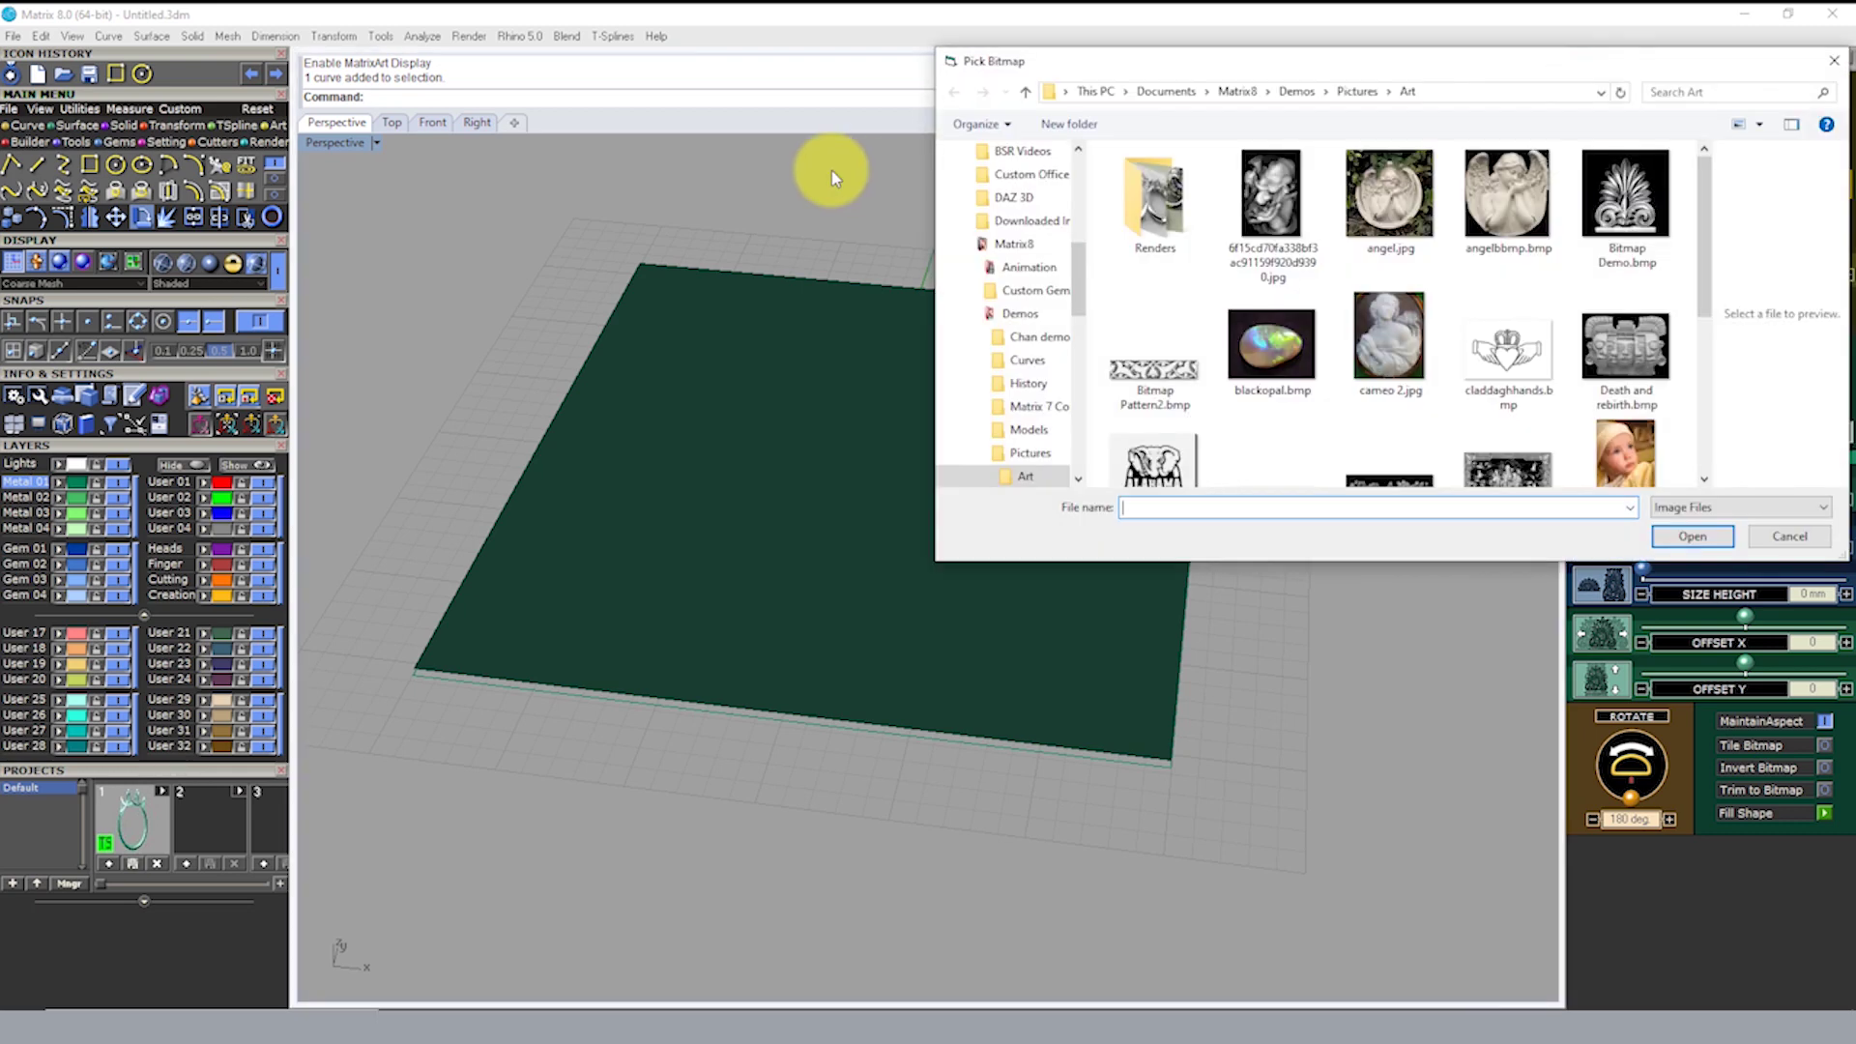
{"action": "scroll", "coordinate": [1391, 203], "scroll_direction": "down", "scroll_amount": 1}
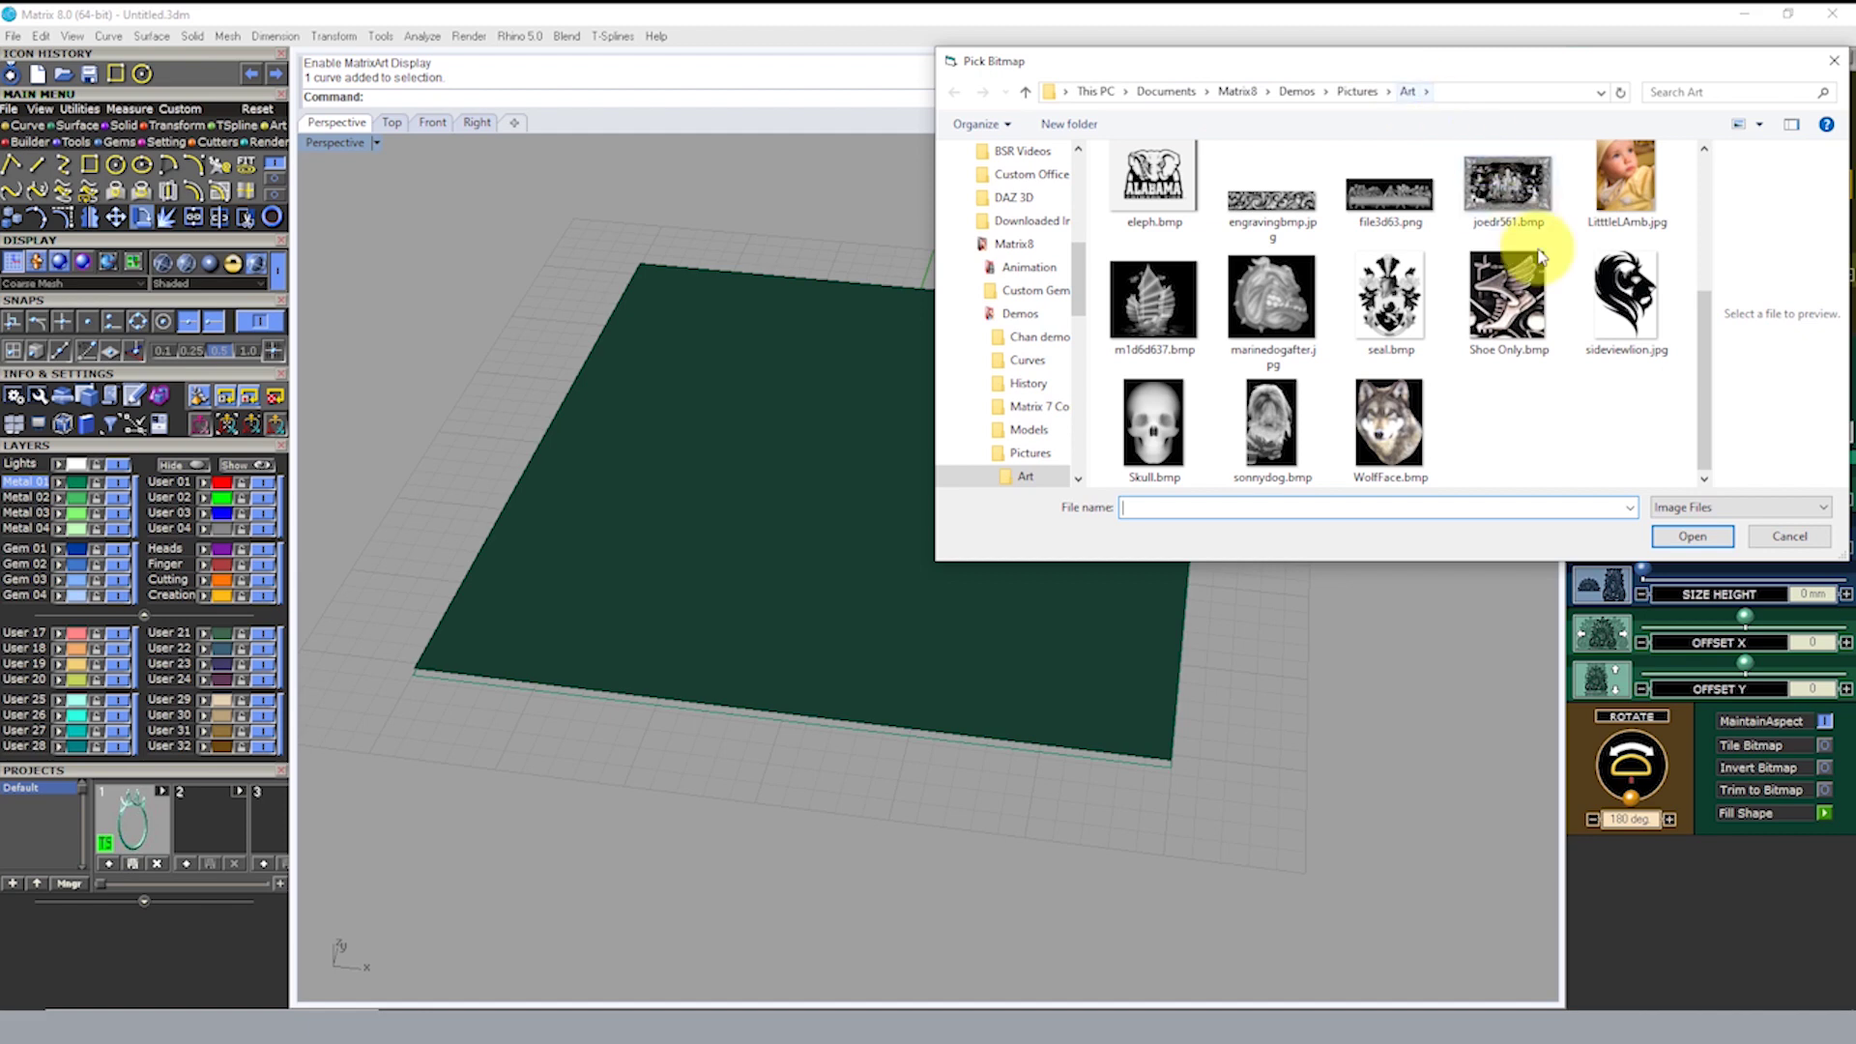
{"action": "left_click", "coordinate": [1158, 417]}
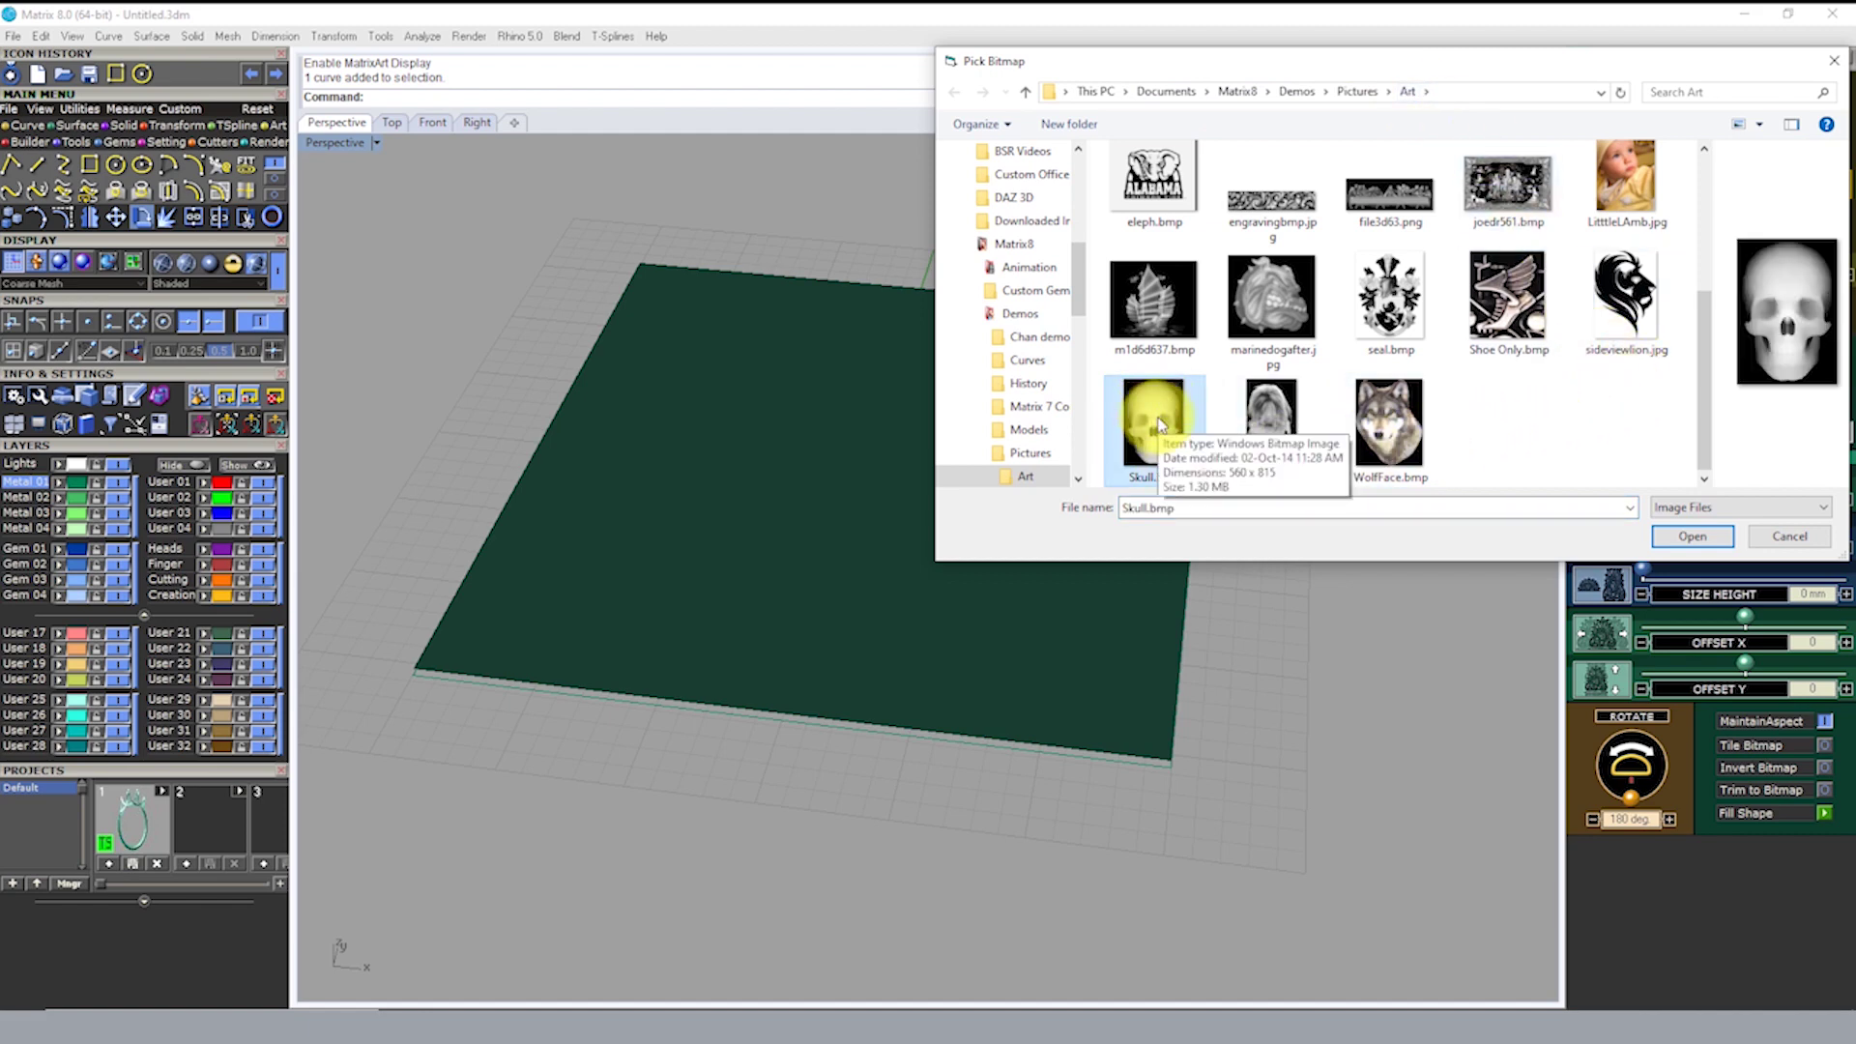
{"action": "left_click", "coordinate": [1274, 299]}
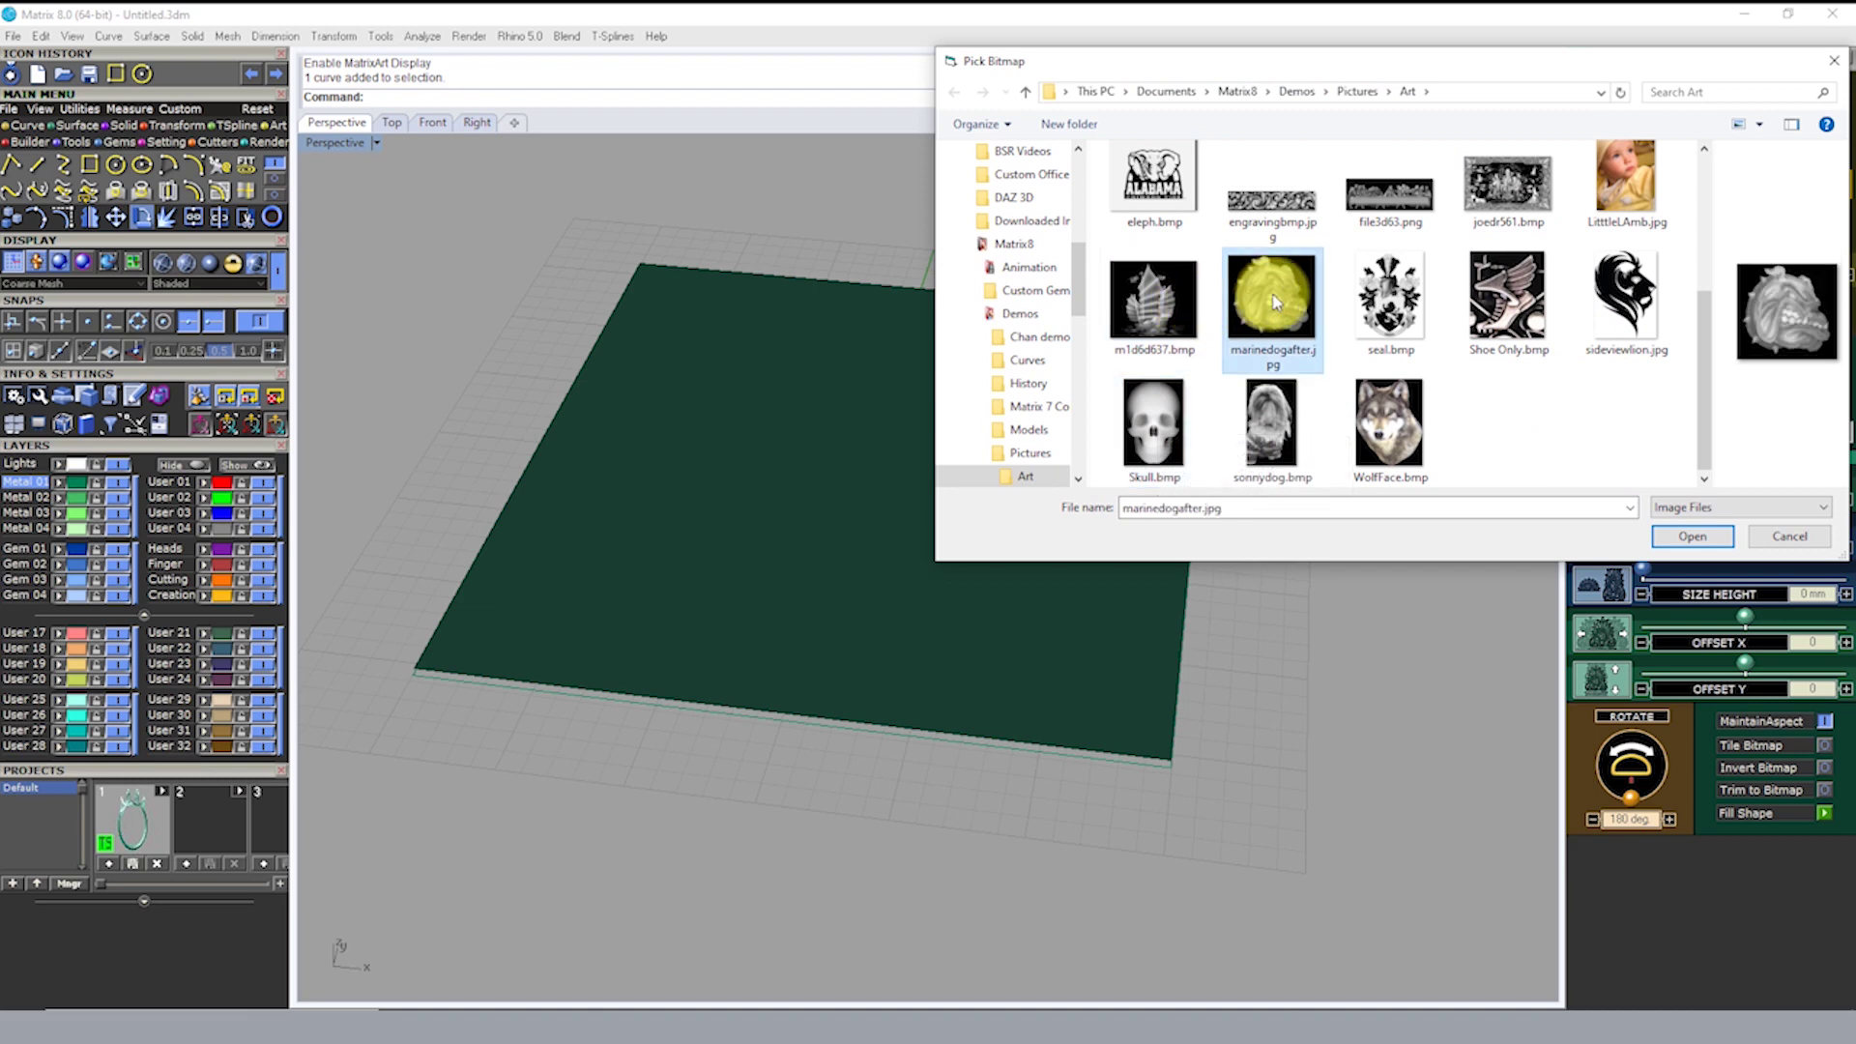
{"action": "left_click", "coordinate": [1153, 428]}
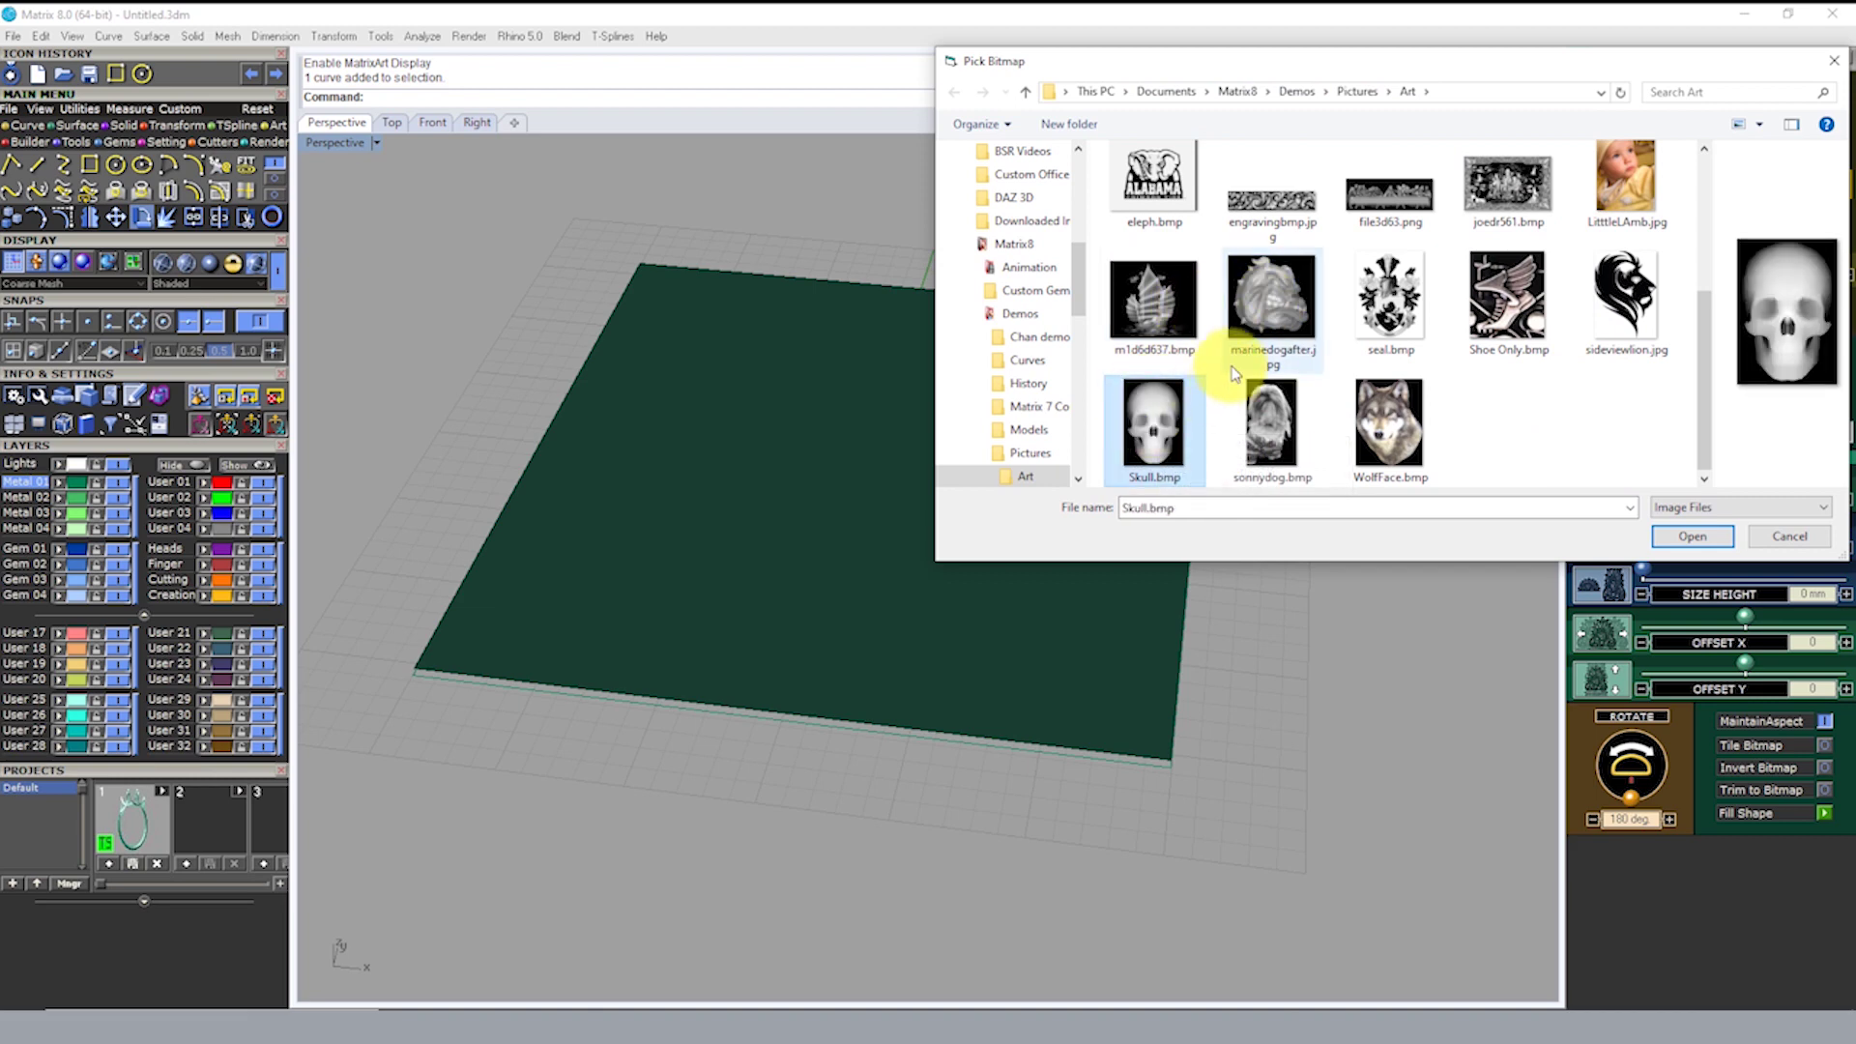
{"action": "left_click", "coordinate": [1261, 331]}
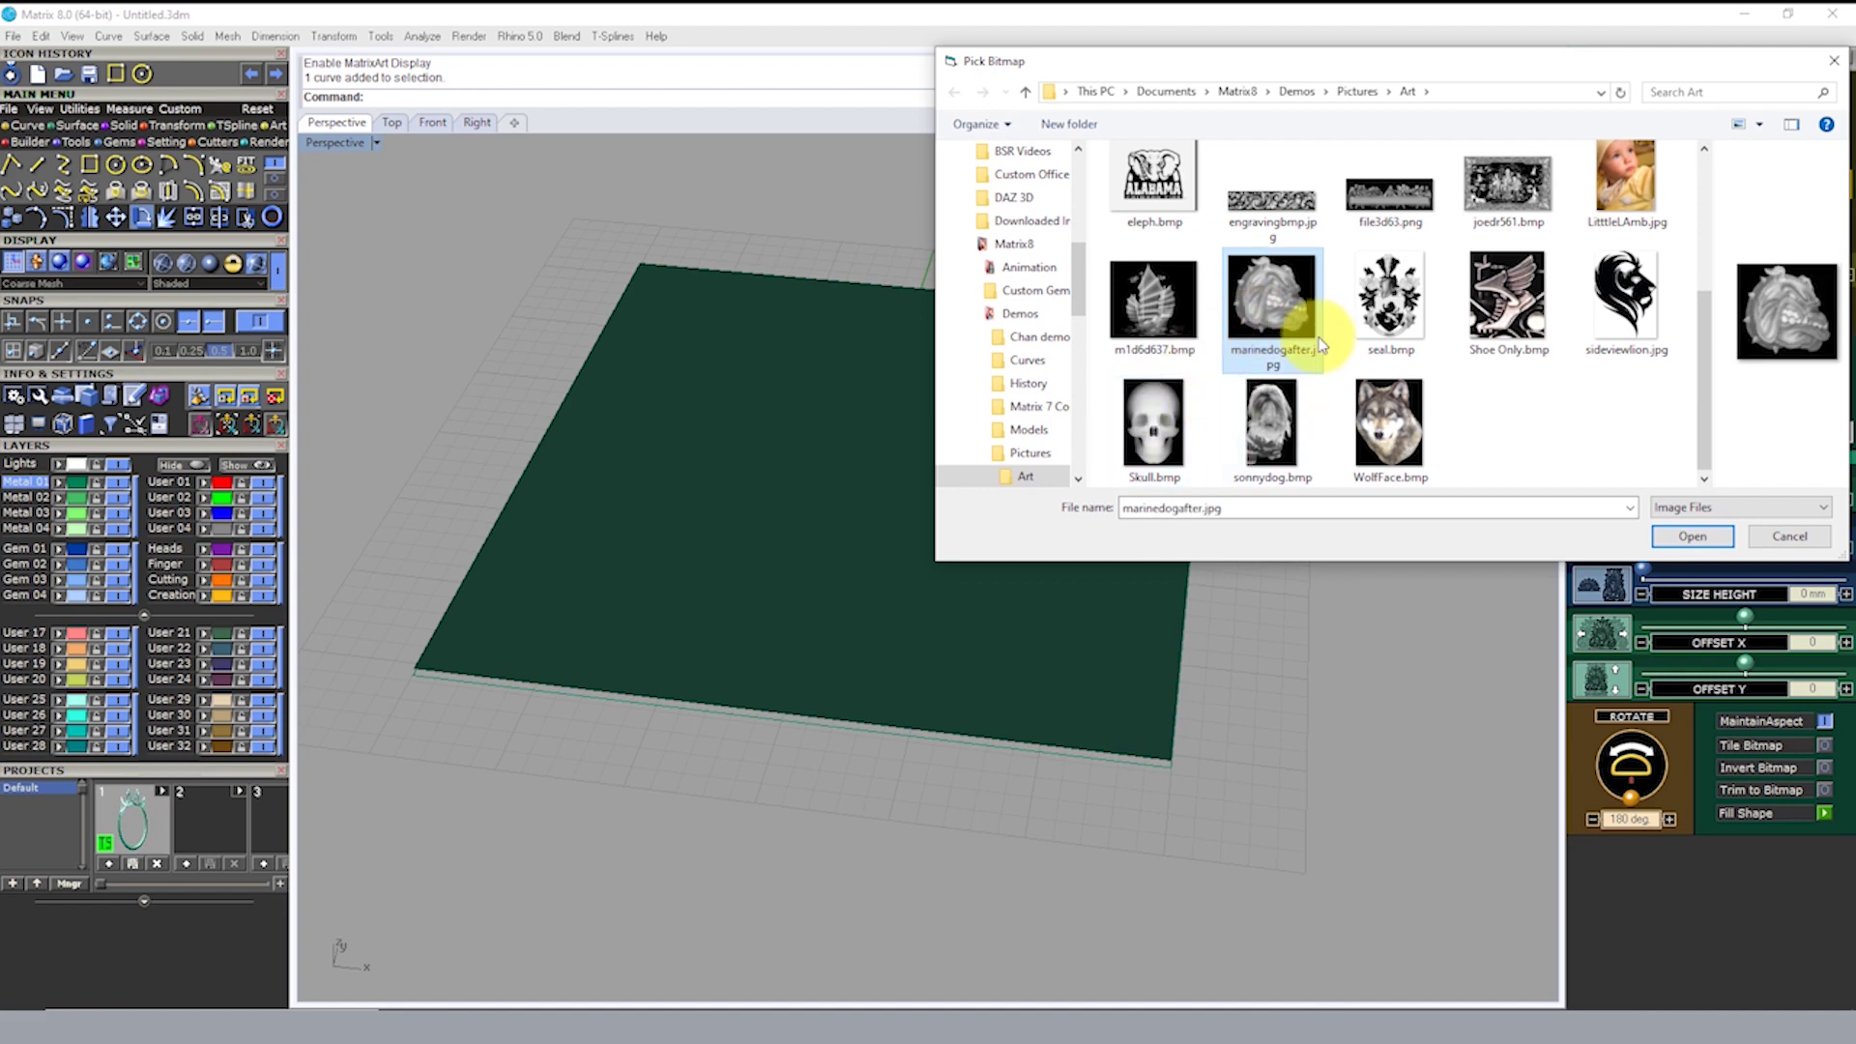
{"action": "mouse_move", "coordinate": [1272, 300]}
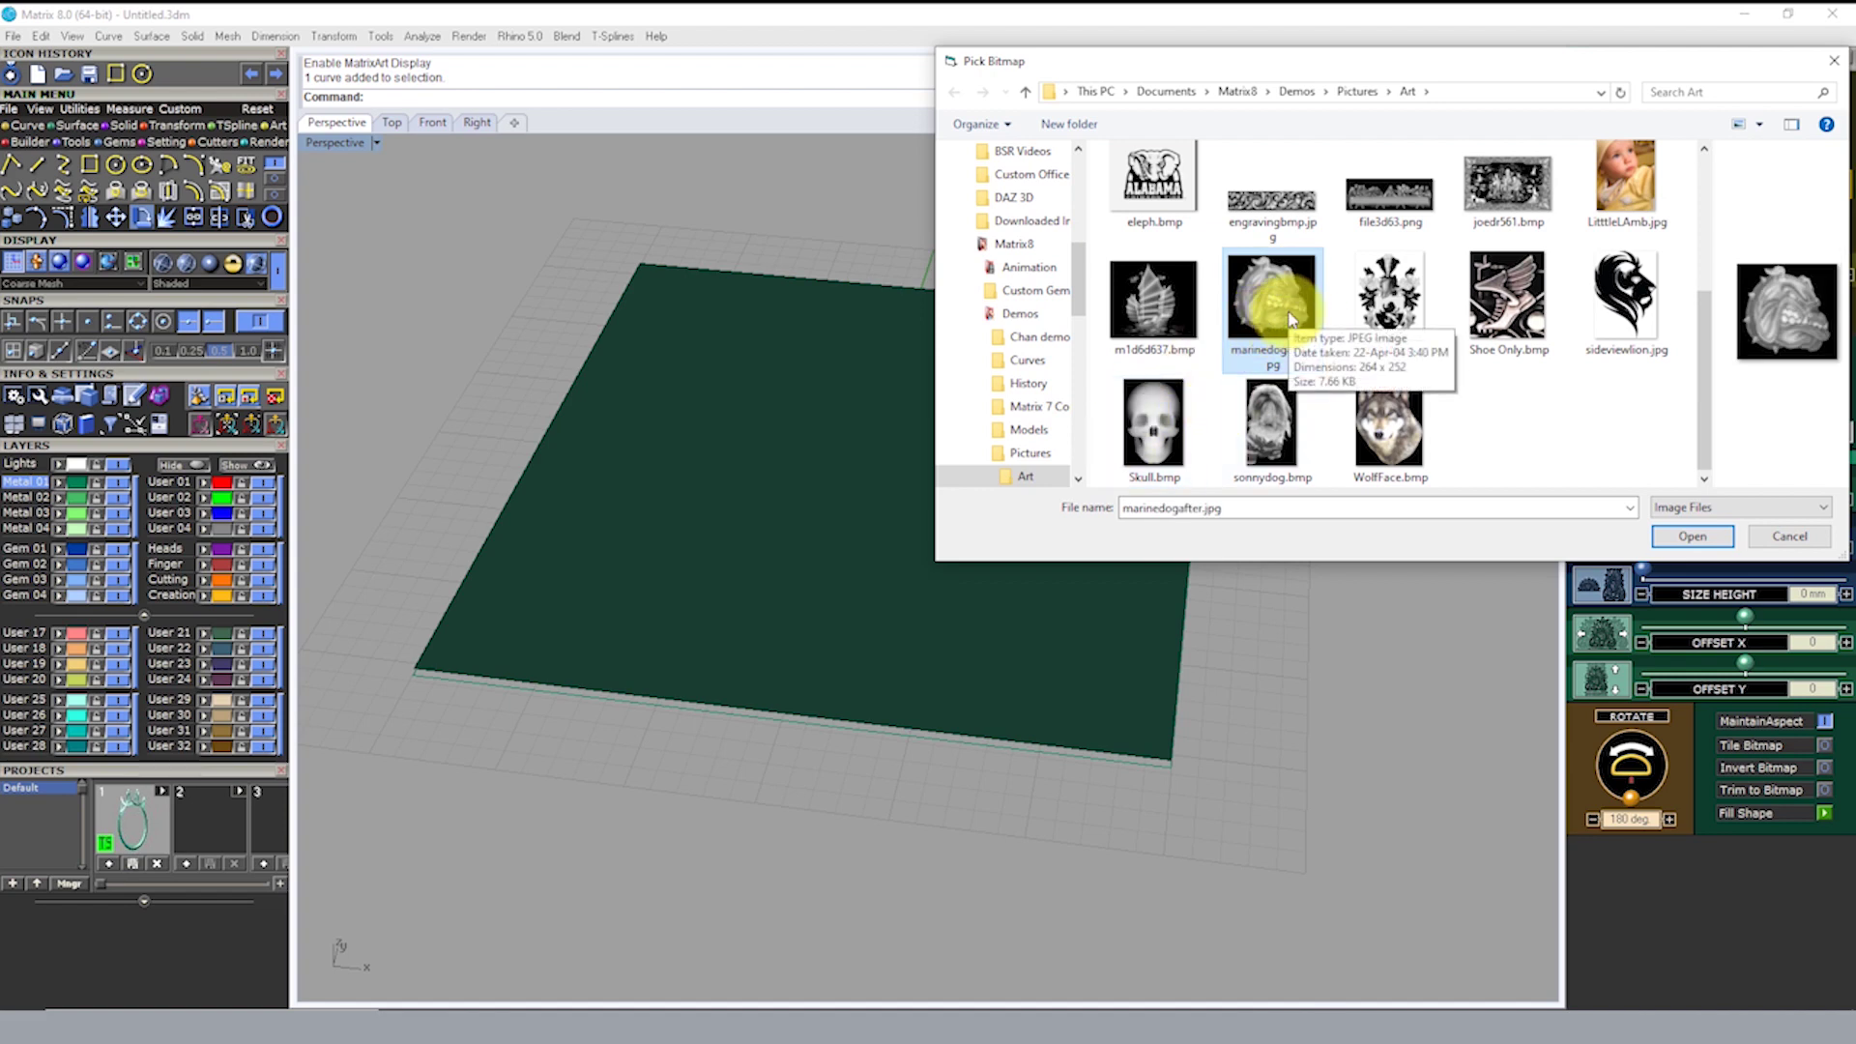
{"action": "left_click", "coordinate": [1165, 309]}
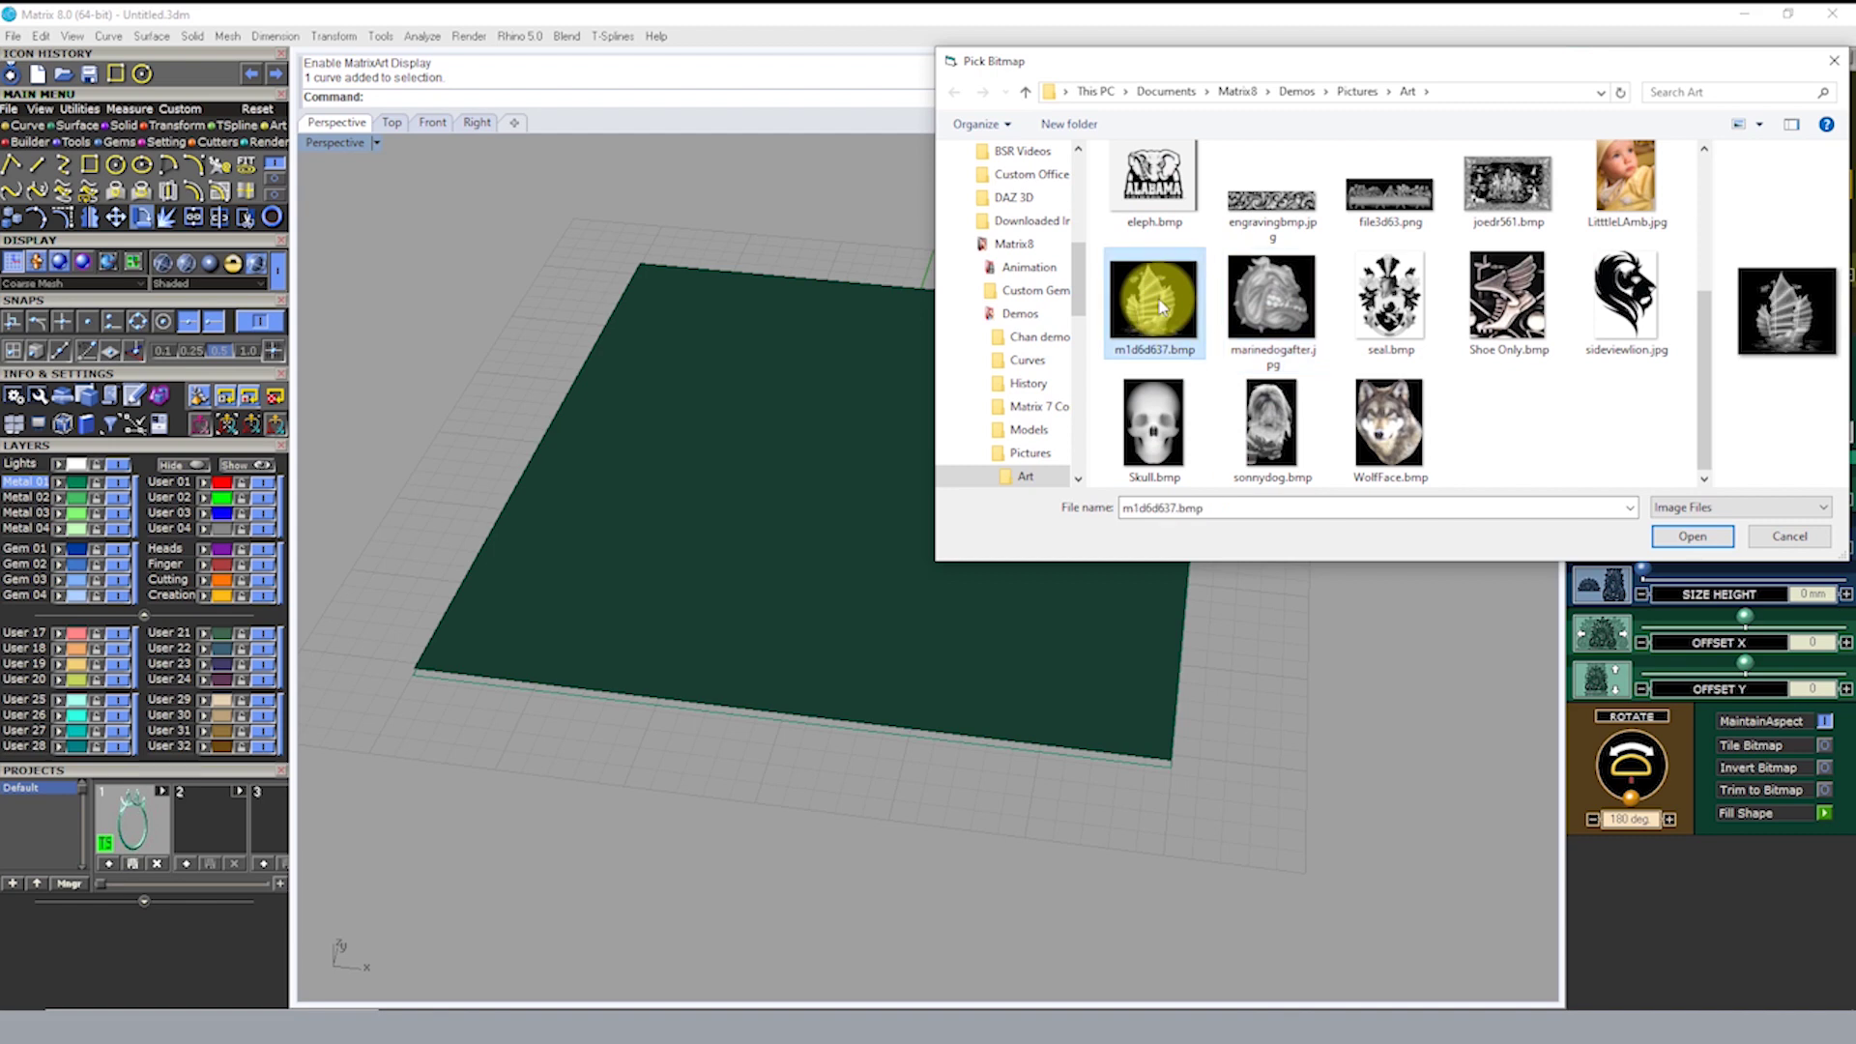
{"action": "left_click", "coordinate": [1271, 425]}
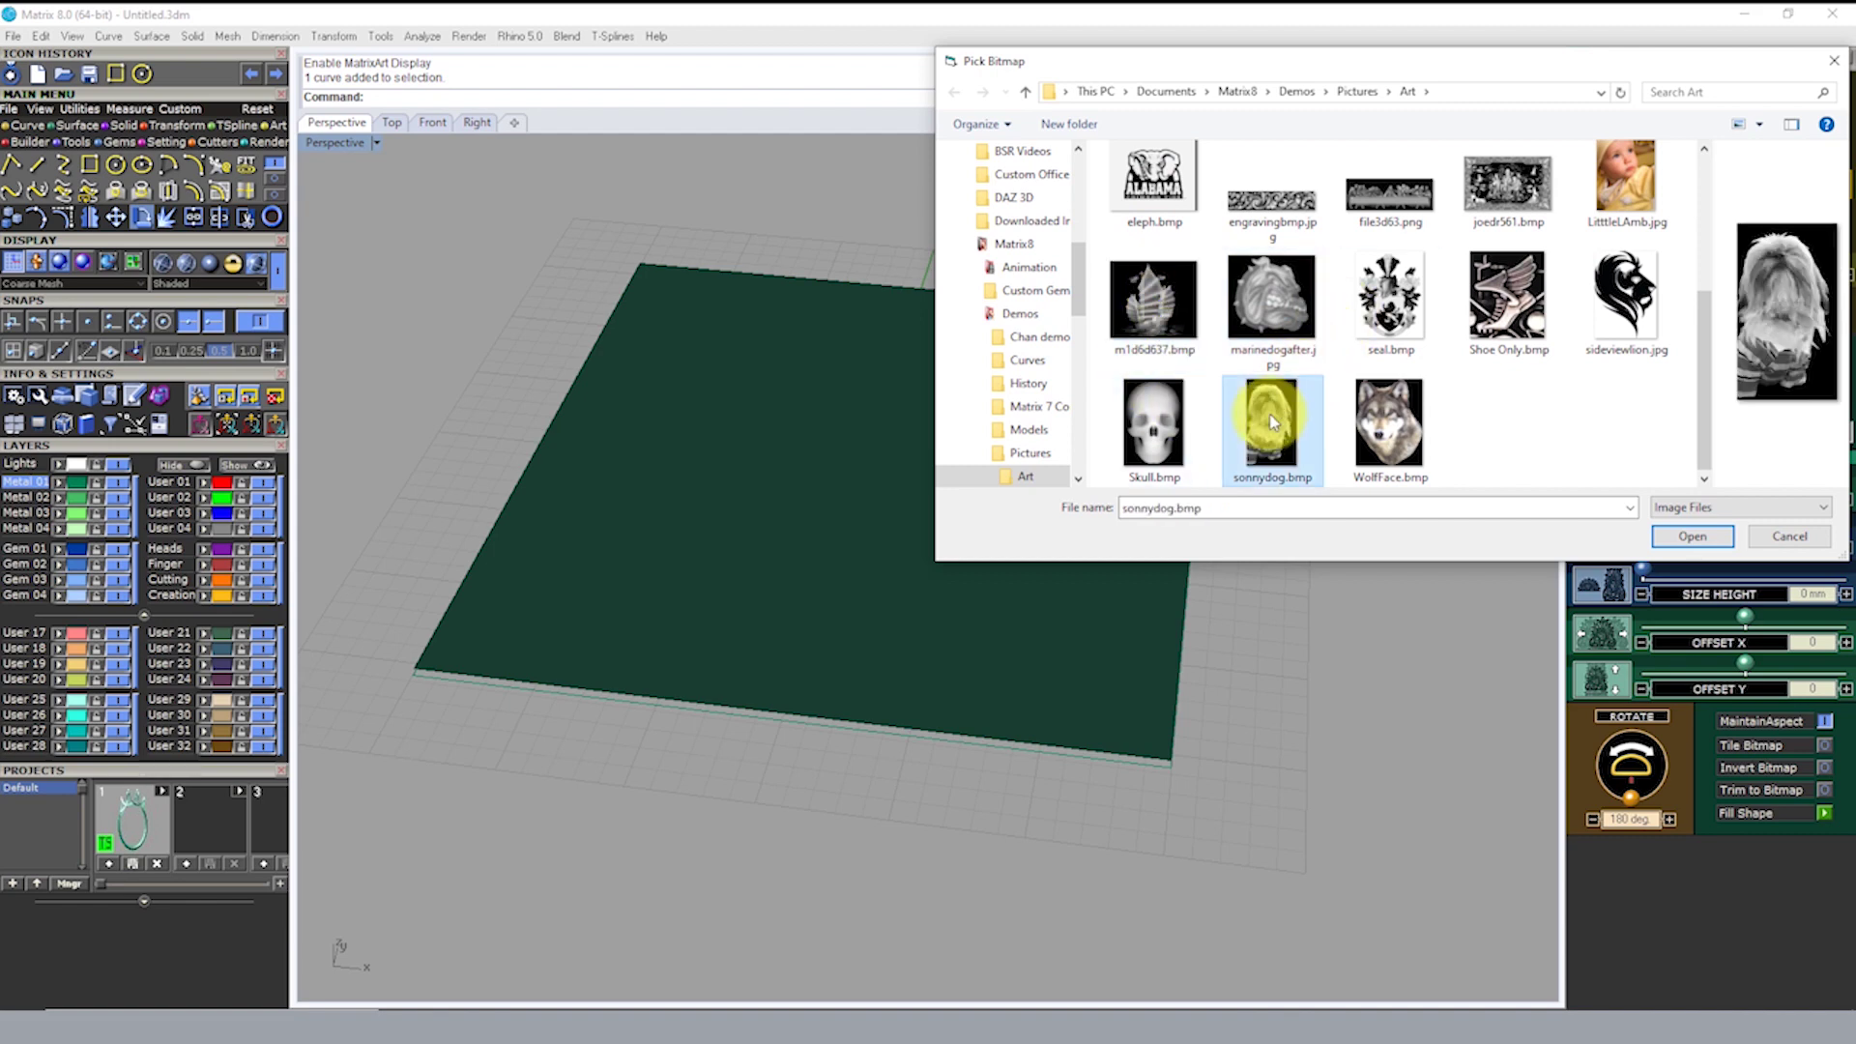
{"action": "left_click", "coordinate": [1165, 435]}
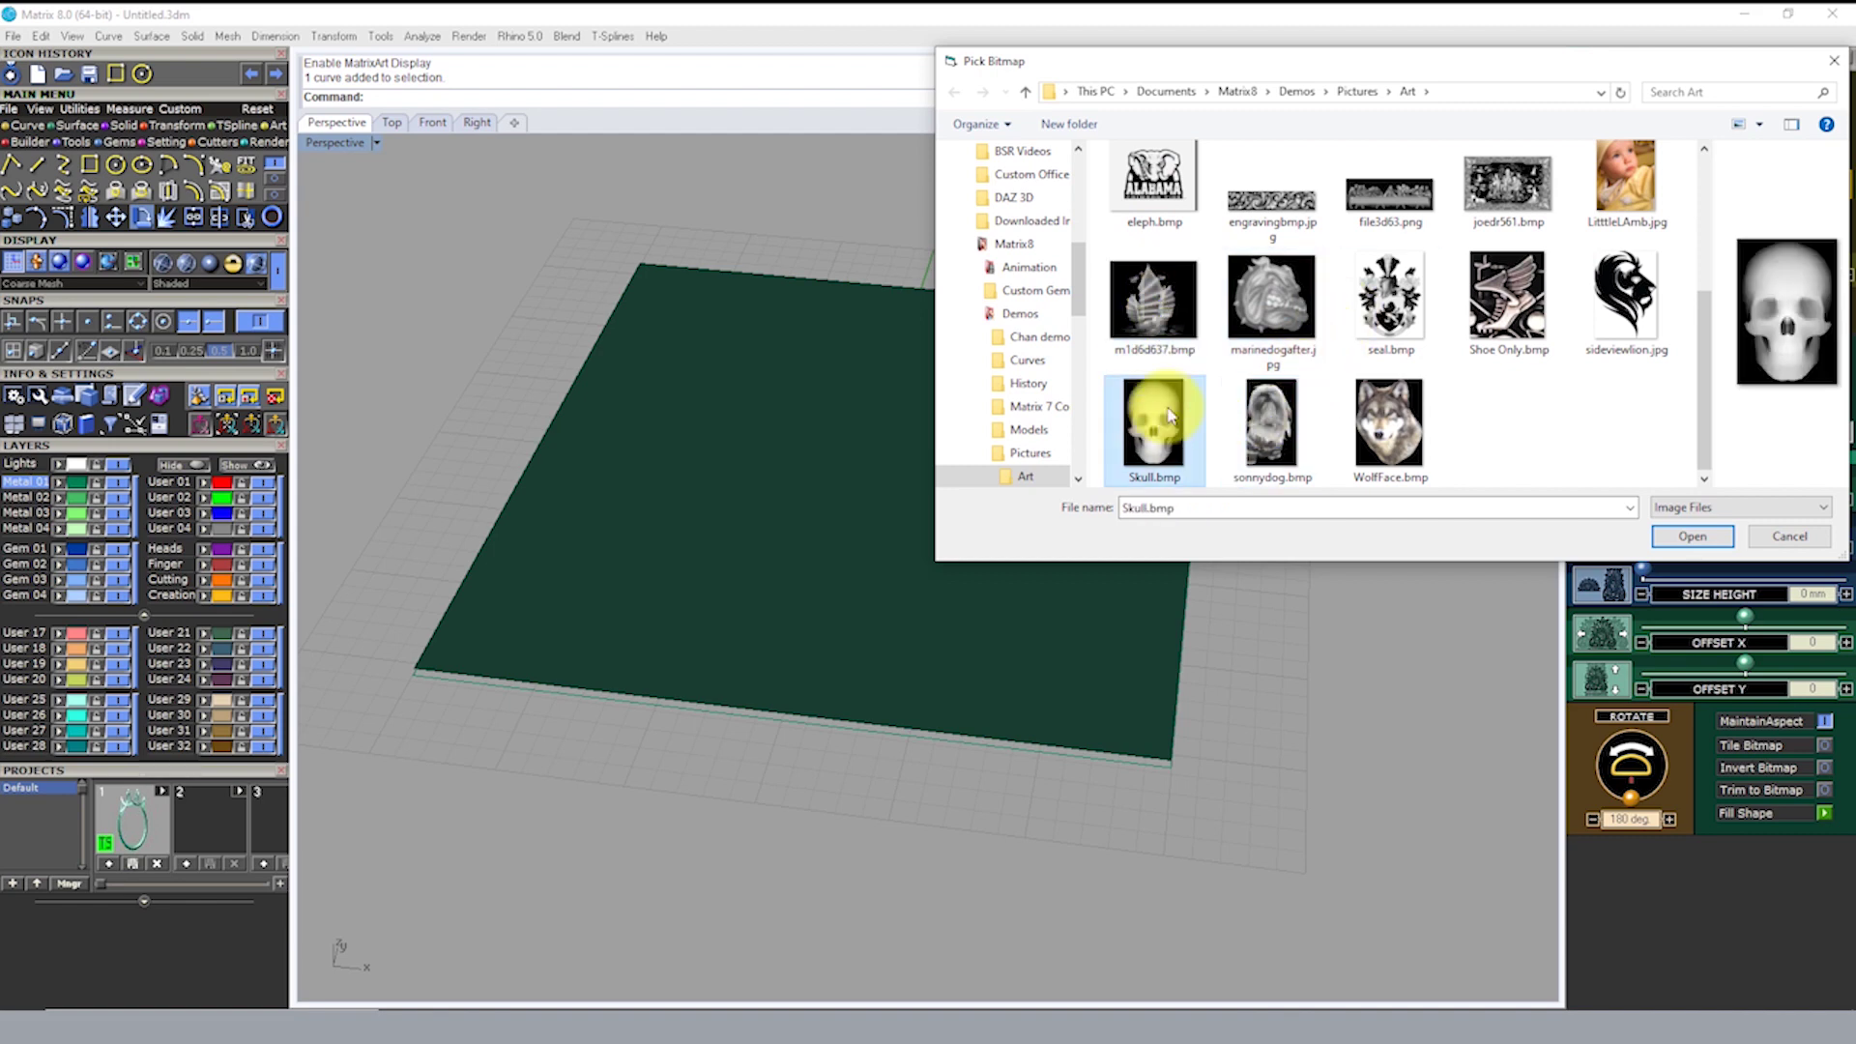
{"action": "left_click", "coordinate": [1693, 536]}
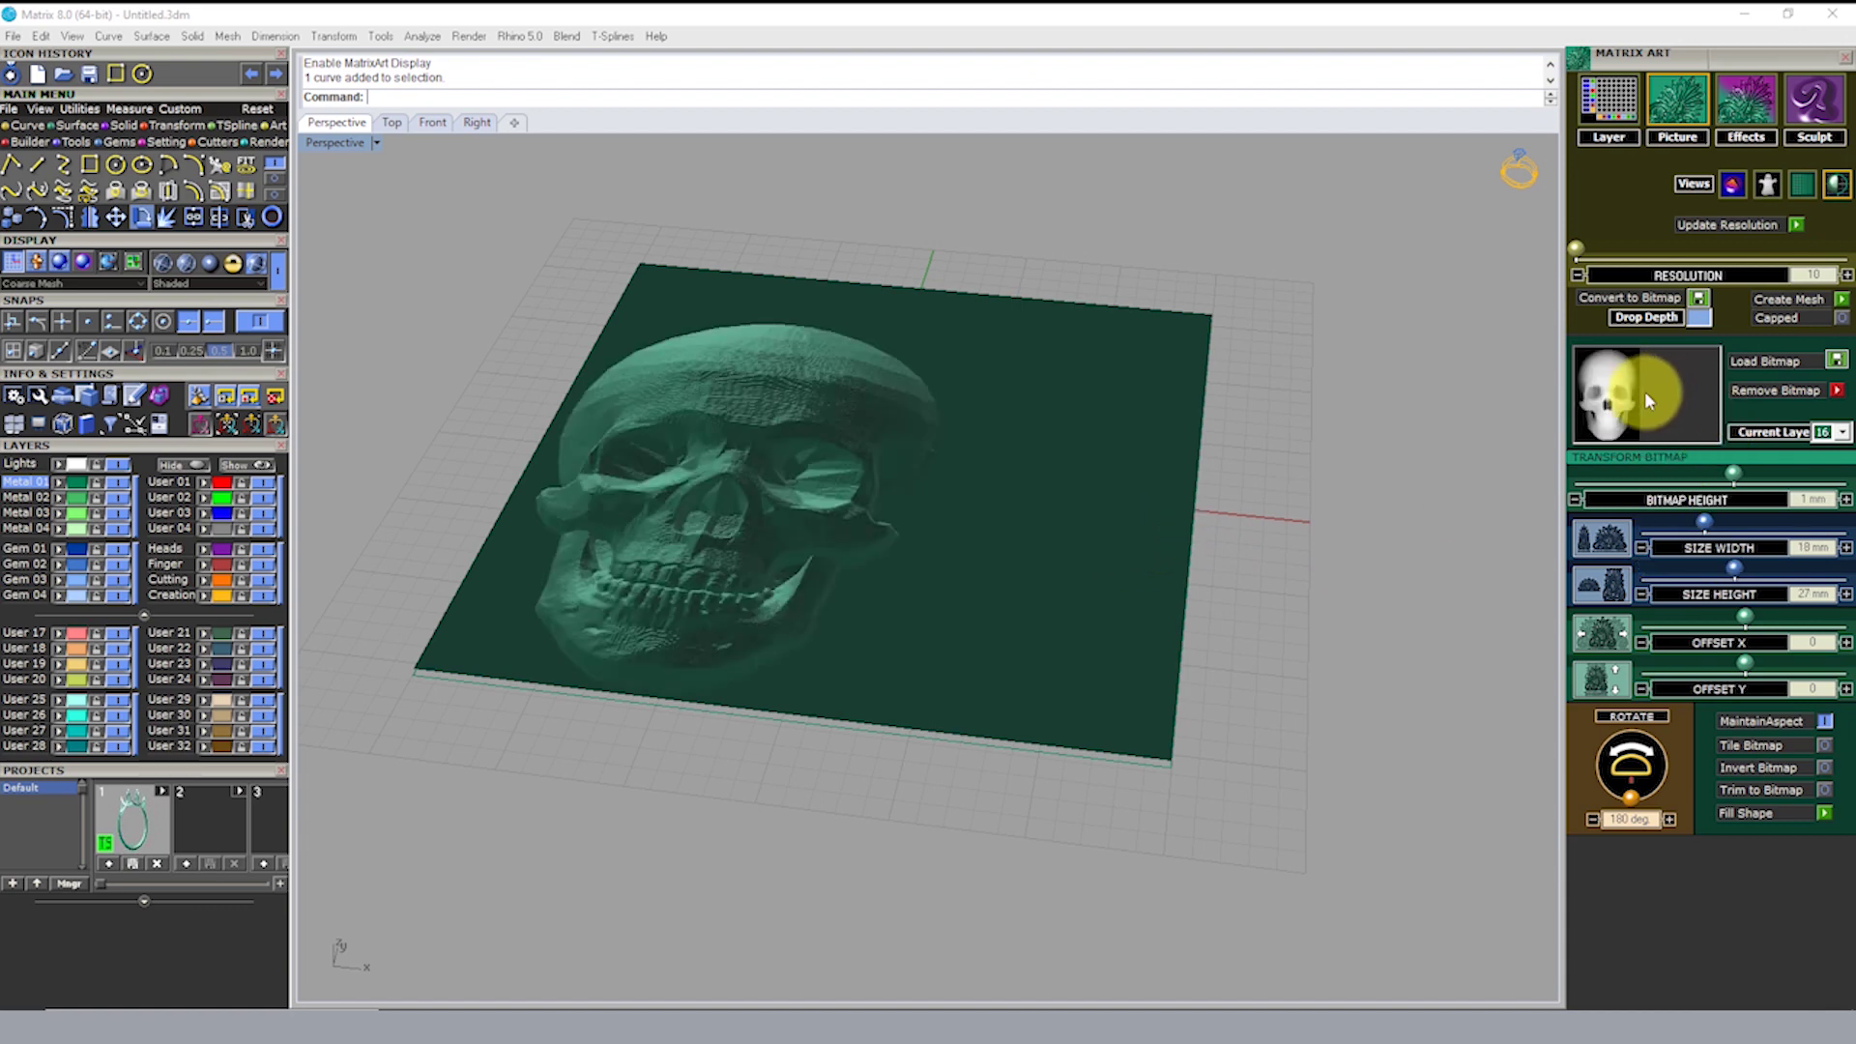
Step: Raise the skull bitmap height to about 6 mm and the resolution from 10 to 30
{"action": "mouse_move", "coordinate": [835, 426]}
{"action": "right_mouse_down"}
{"action": "mouse_move", "coordinate": [876, 489]}
{"action": "mouse_move", "coordinate": [724, 592]}
{"action": "mouse_move", "coordinate": [895, 605]}
{"action": "mouse_move", "coordinate": [791, 542]}
{"action": "mouse_move", "coordinate": [825, 406]}
{"action": "mouse_move", "coordinate": [750, 415]}
{"action": "mouse_move", "coordinate": [781, 467]}
{"action": "mouse_move", "coordinate": [725, 435]}
{"action": "mouse_move", "coordinate": [870, 518]}
{"action": "right_mouse_up"}
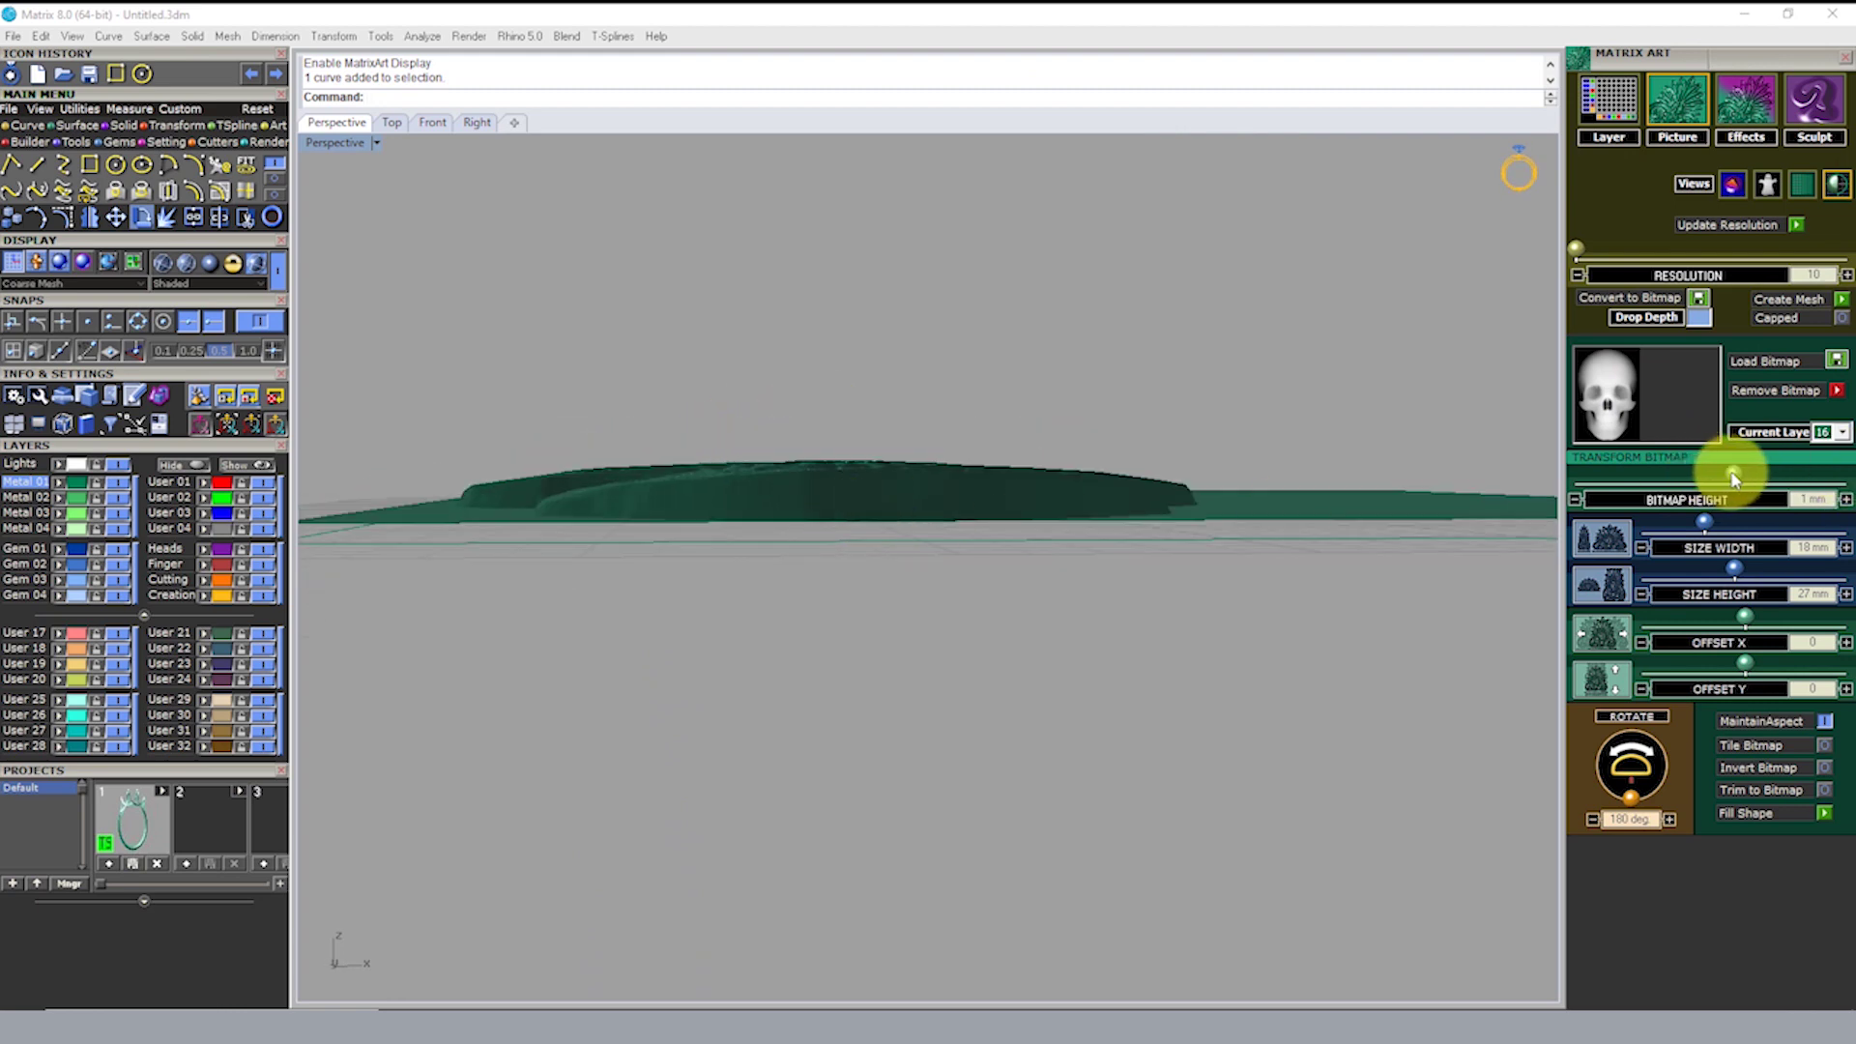
{"action": "left_click_drag", "start_coordinate": [1737, 476], "coordinate": [1759, 473]}
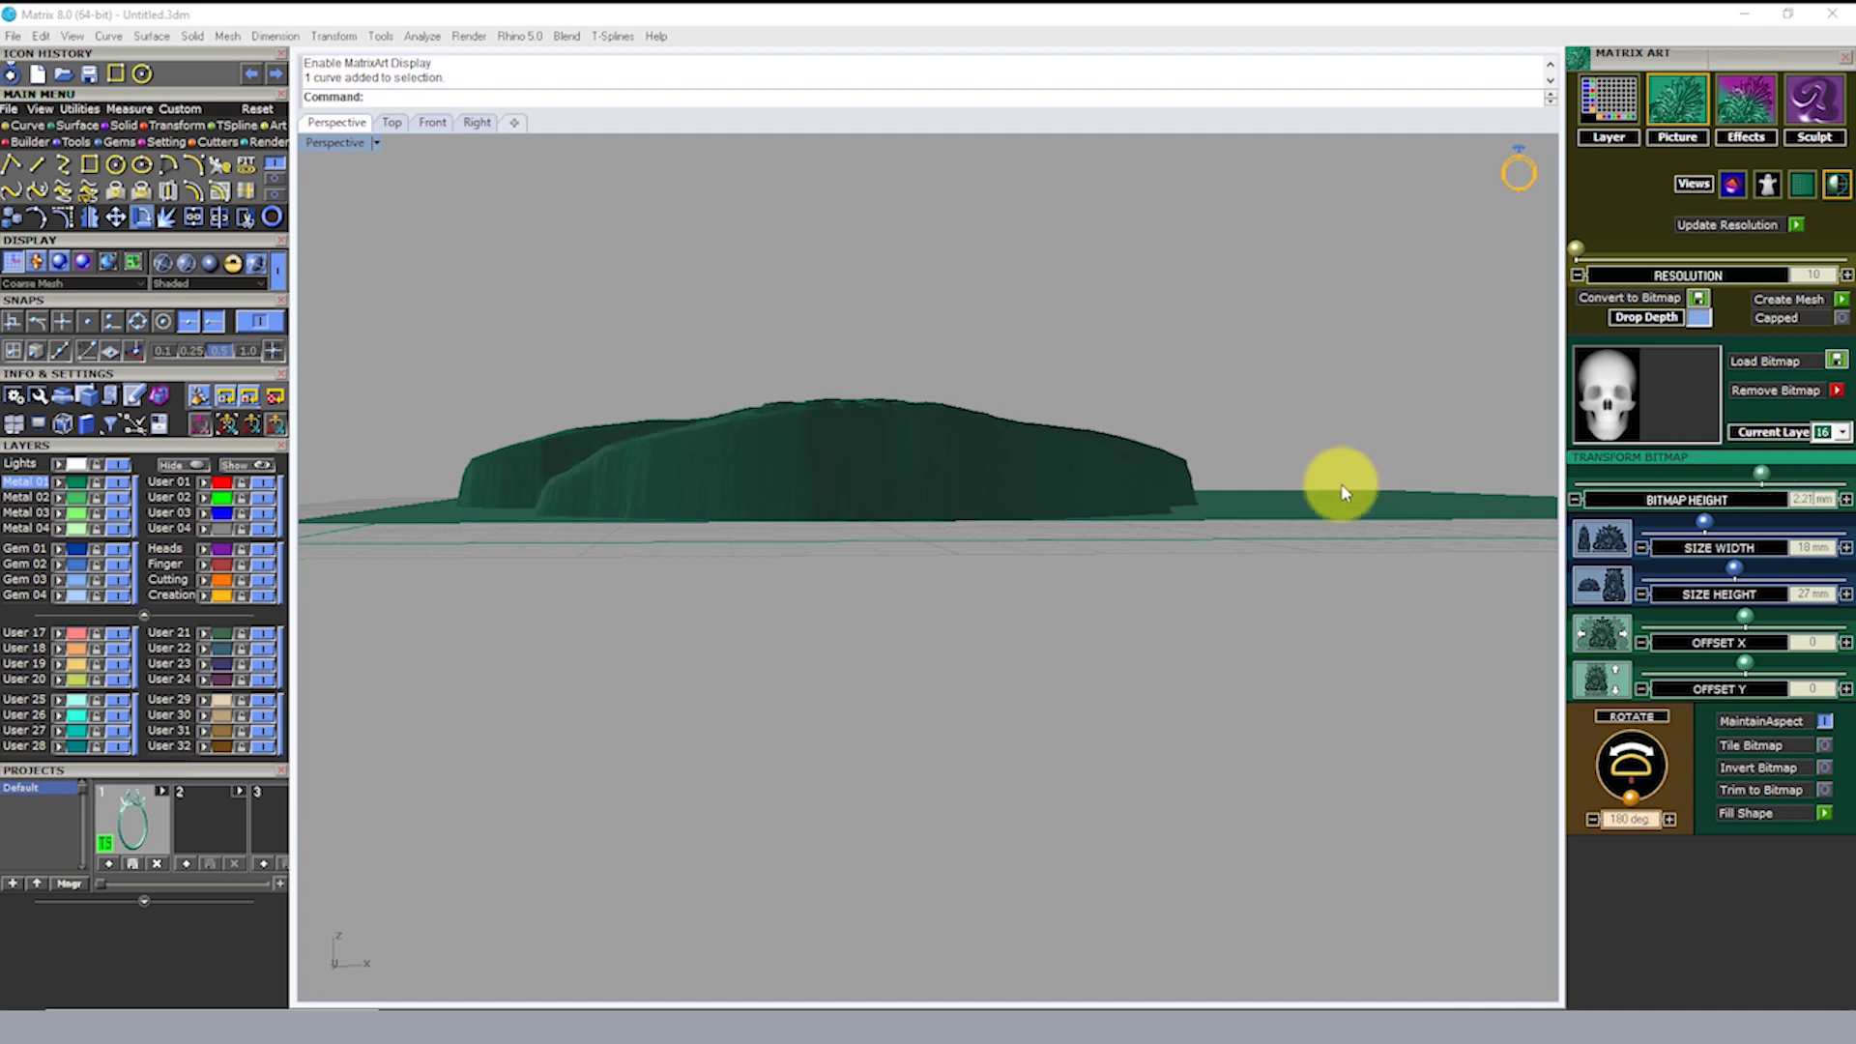
{"action": "mouse_move", "coordinate": [1338, 488]}
{"action": "right_mouse_down"}
{"action": "mouse_move", "coordinate": [956, 429]}
{"action": "mouse_move", "coordinate": [1160, 431]}
{"action": "right_mouse_up"}
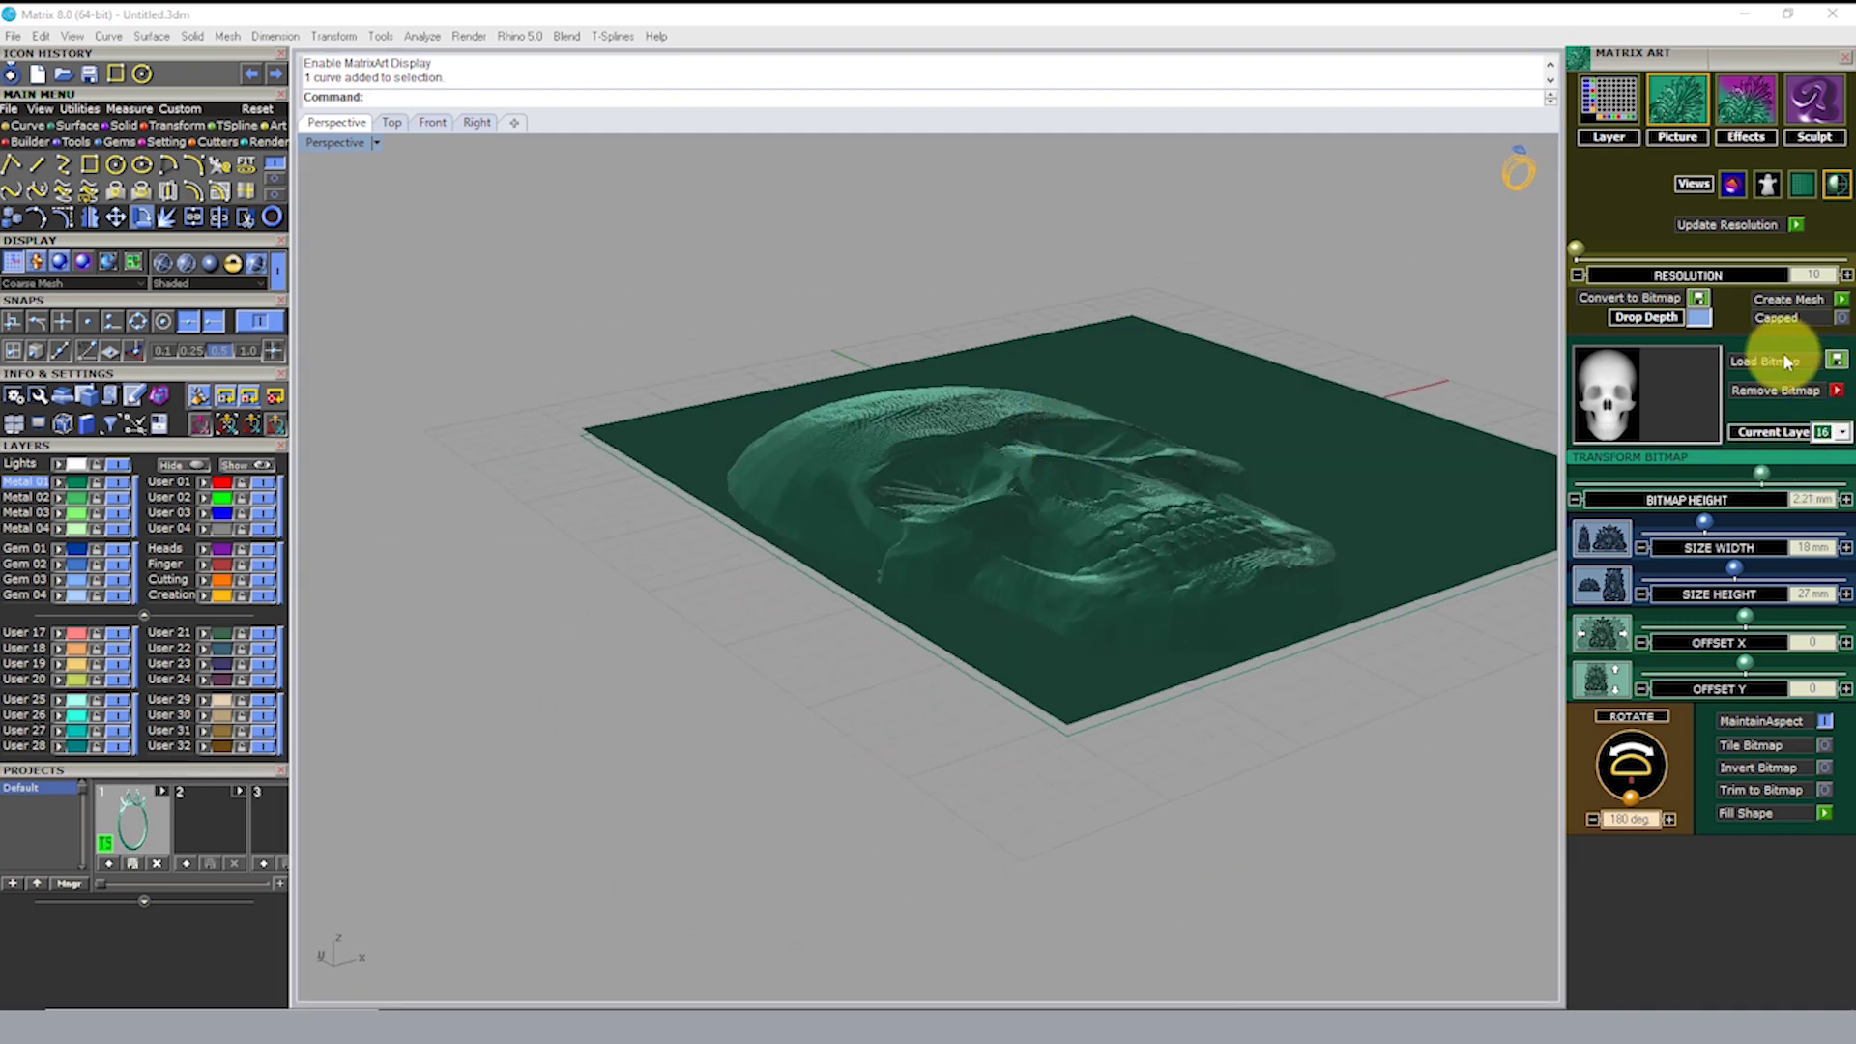
{"action": "mouse_move", "coordinate": [1753, 497]}
{"action": "left_mouse_down"}
{"action": "mouse_move", "coordinate": [1781, 469]}
{"action": "mouse_move", "coordinate": [1844, 470]}
{"action": "left_mouse_up"}
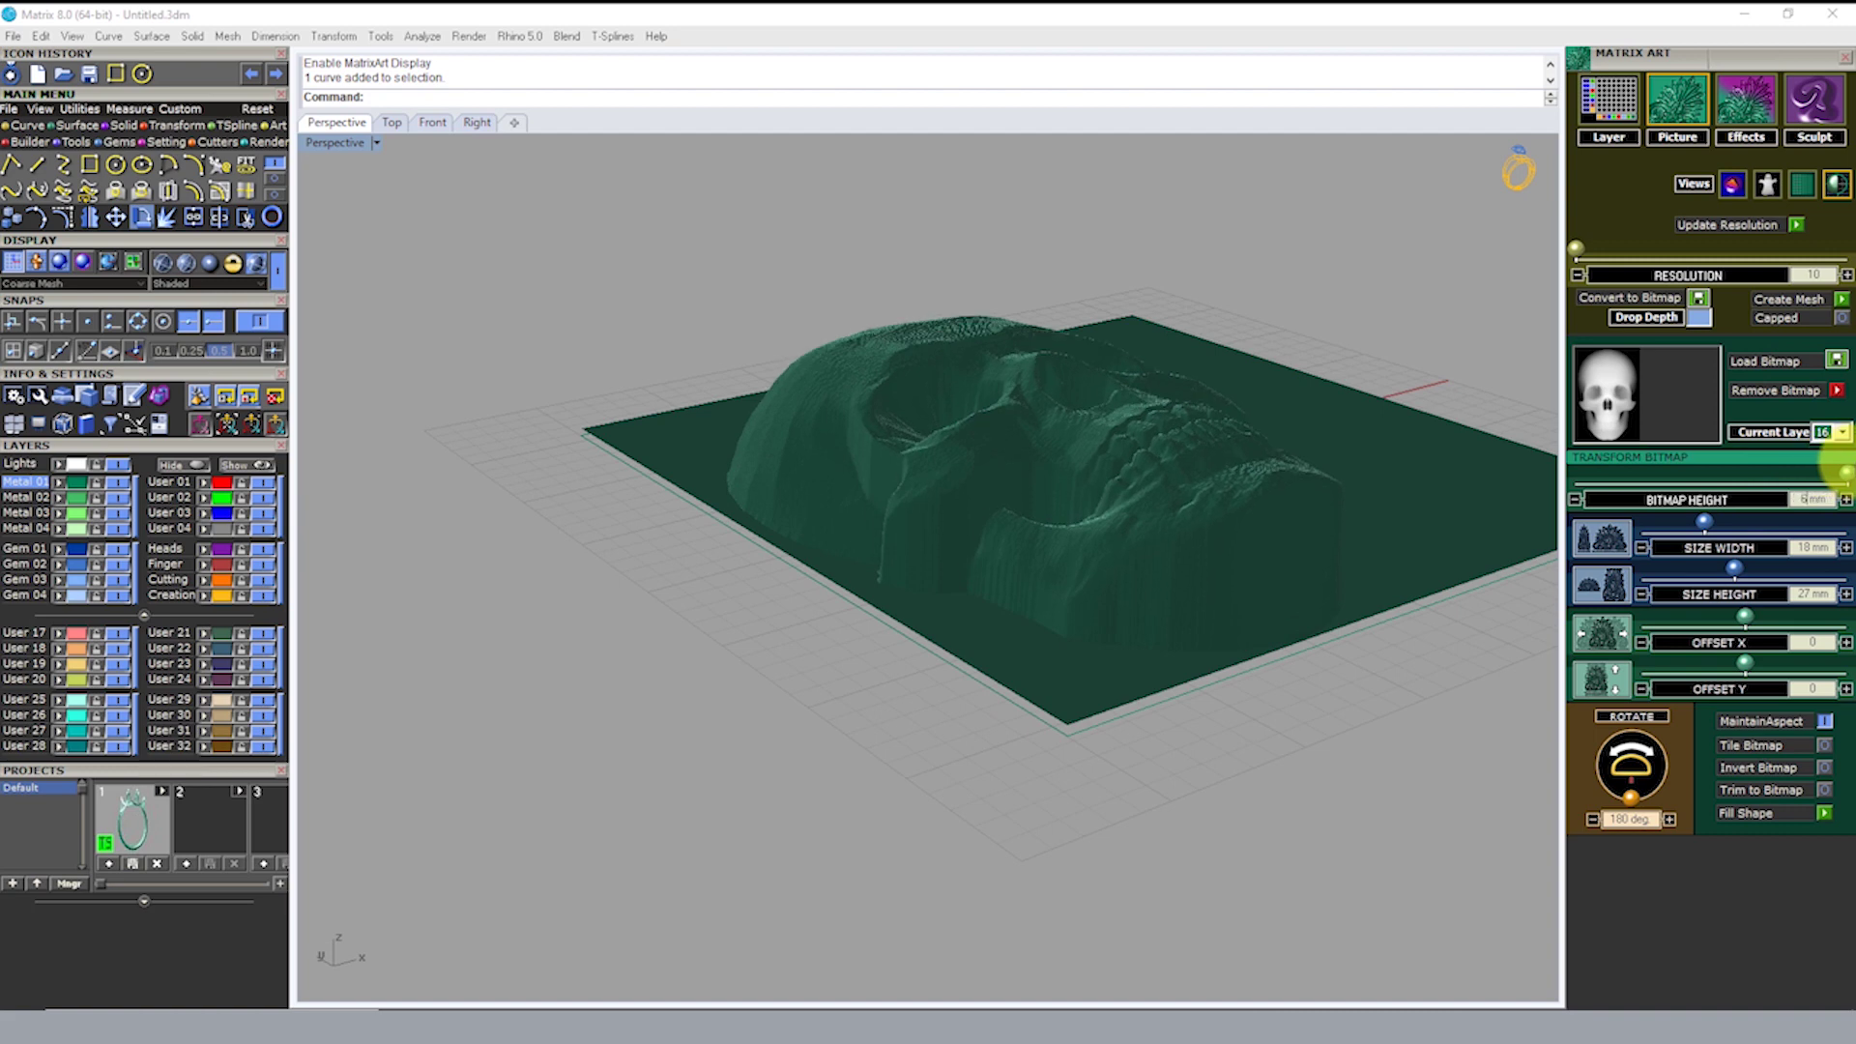
{"action": "mouse_move", "coordinate": [1063, 426]}
{"action": "right_mouse_down"}
{"action": "mouse_move", "coordinate": [808, 402]}
{"action": "mouse_move", "coordinate": [821, 386]}
{"action": "mouse_move", "coordinate": [800, 403]}
{"action": "mouse_move", "coordinate": [859, 522]}
{"action": "mouse_move", "coordinate": [1151, 501]}
{"action": "mouse_move", "coordinate": [1011, 444]}
{"action": "mouse_move", "coordinate": [1002, 377]}
{"action": "mouse_move", "coordinate": [1060, 484]}
{"action": "mouse_move", "coordinate": [1122, 468]}
{"action": "mouse_move", "coordinate": [1097, 598]}
{"action": "right_mouse_up"}
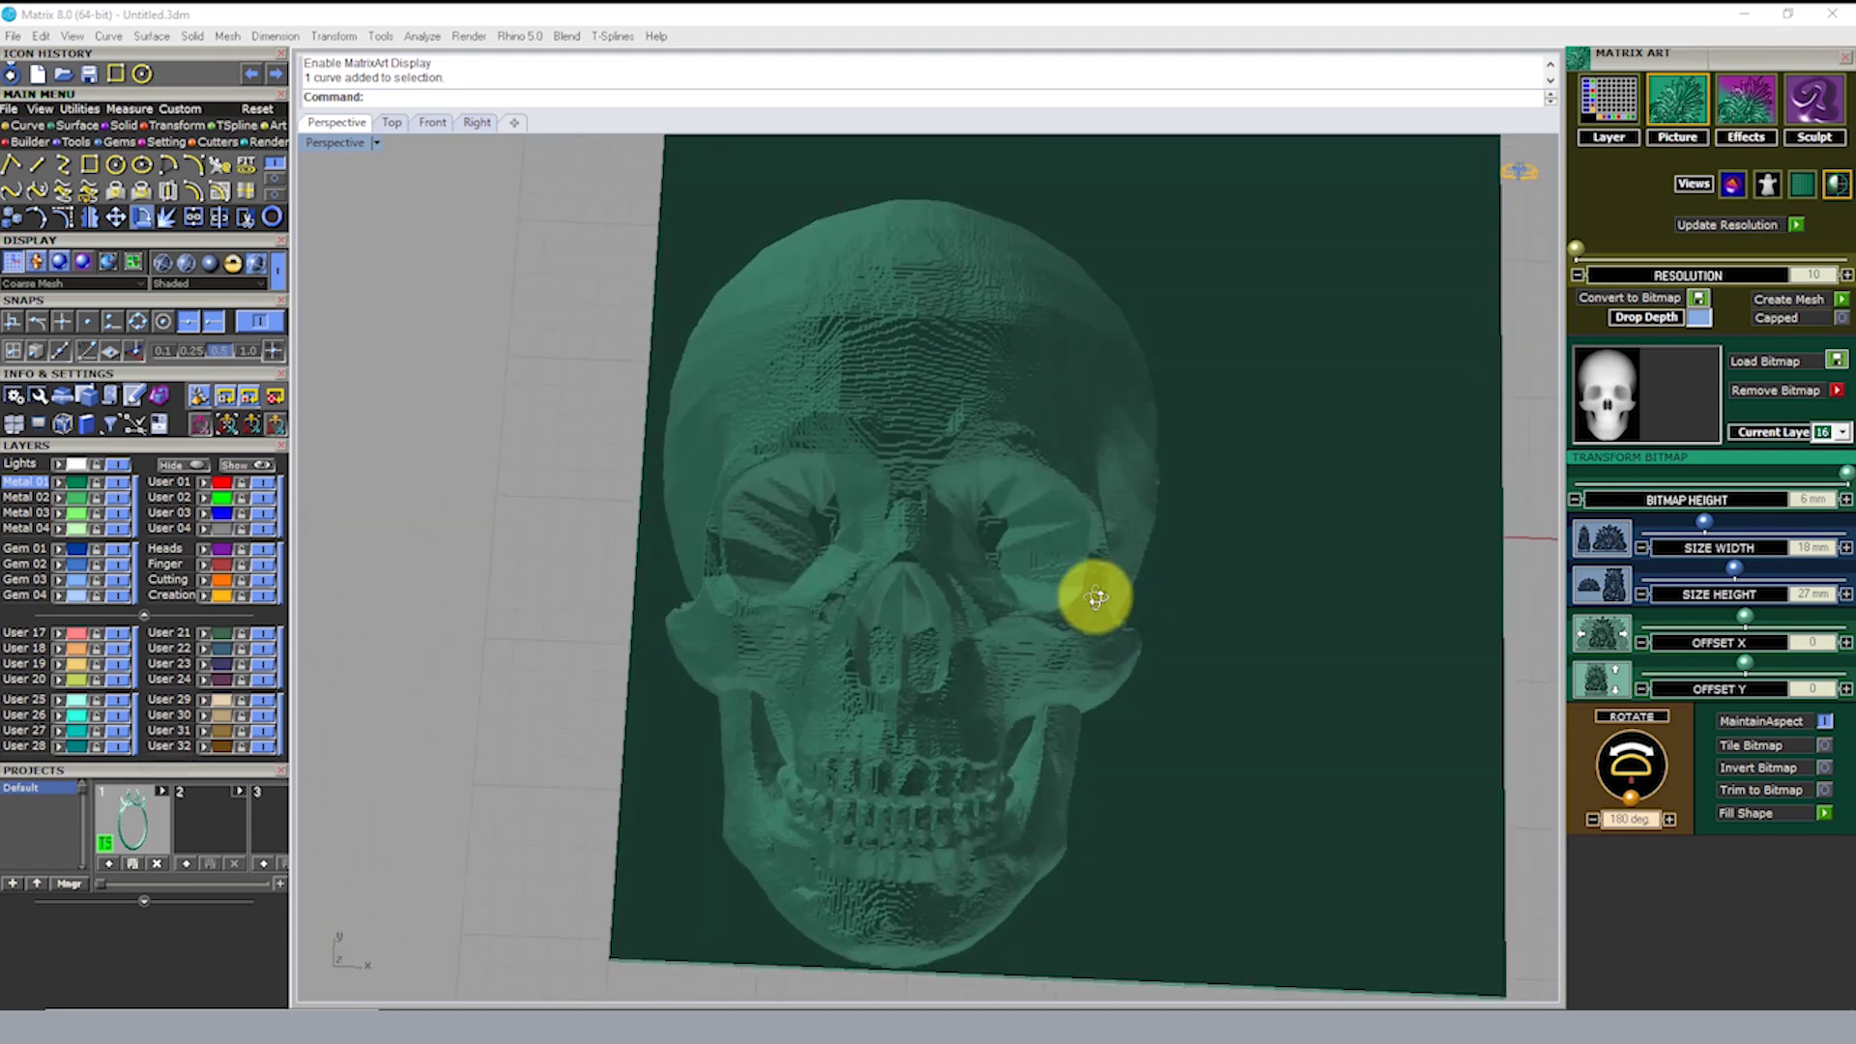
{"action": "mouse_move", "coordinate": [1064, 319]}
{"action": "right_mouse_down"}
{"action": "mouse_move", "coordinate": [820, 448]}
{"action": "mouse_move", "coordinate": [948, 432]}
{"action": "mouse_move", "coordinate": [1011, 539]}
{"action": "mouse_move", "coordinate": [940, 522]}
{"action": "mouse_move", "coordinate": [946, 568]}
{"action": "mouse_move", "coordinate": [948, 323]}
{"action": "mouse_move", "coordinate": [920, 381]}
{"action": "mouse_move", "coordinate": [1006, 455]}
{"action": "mouse_move", "coordinate": [945, 284]}
{"action": "right_mouse_up"}
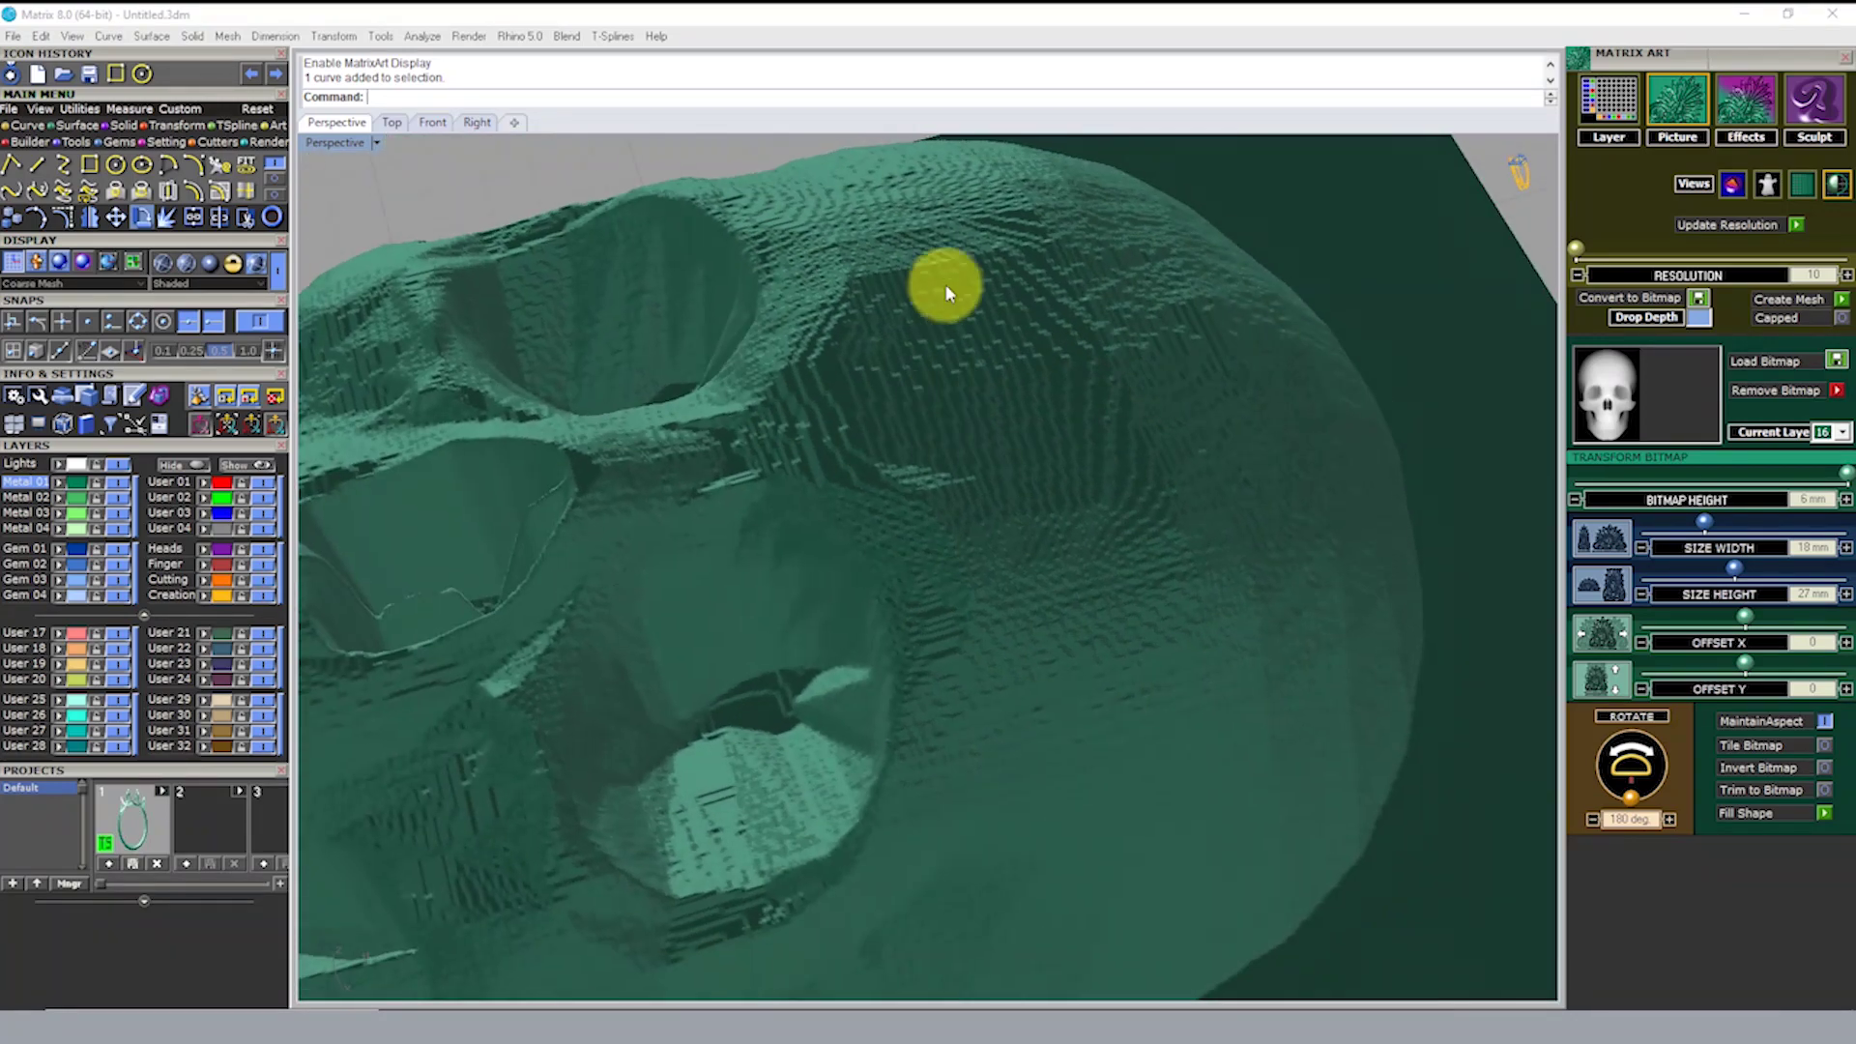
{"action": "mouse_move", "coordinate": [944, 511]}
{"action": "right_mouse_down"}
{"action": "mouse_move", "coordinate": [1041, 501]}
{"action": "mouse_move", "coordinate": [986, 348]}
{"action": "mouse_move", "coordinate": [984, 417]}
{"action": "right_mouse_up"}
{"action": "right_click_drag", "start_coordinate": [1134, 480], "coordinate": [1257, 416]}
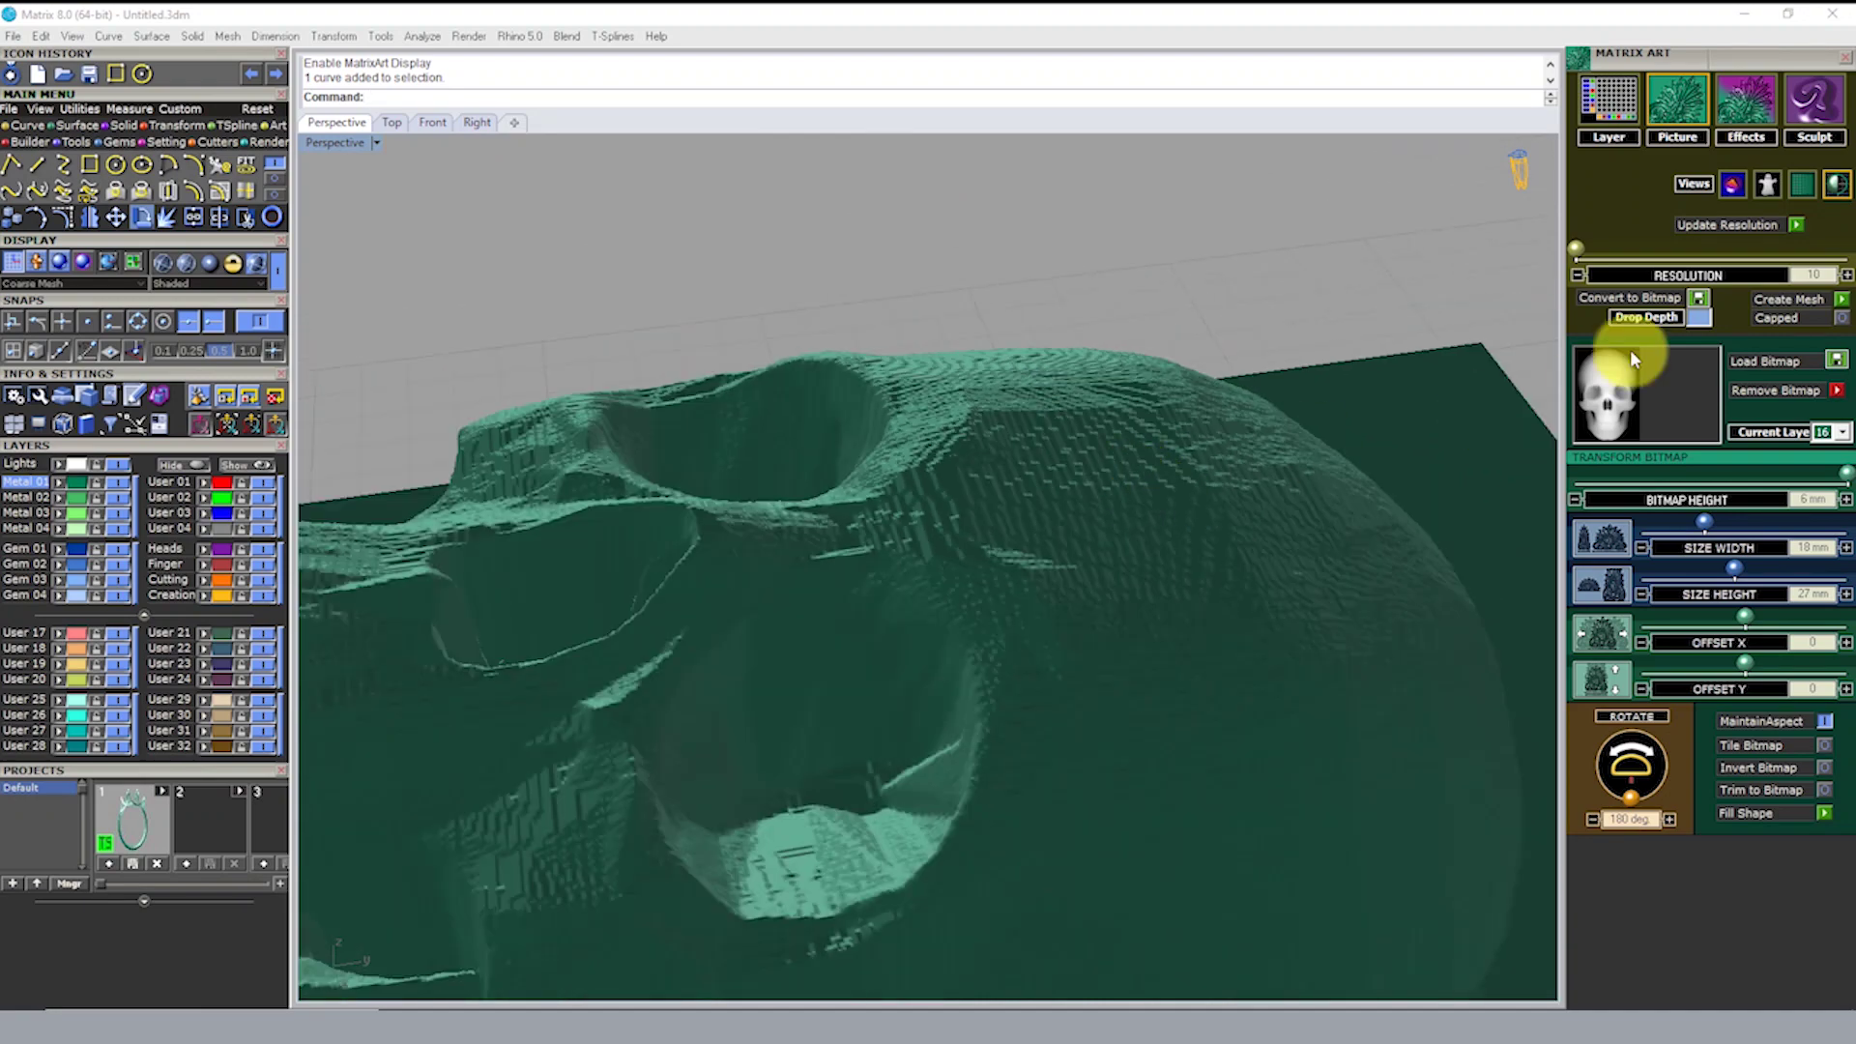
{"action": "left_click_drag", "start_coordinate": [1576, 247], "coordinate": [1841, 248]}
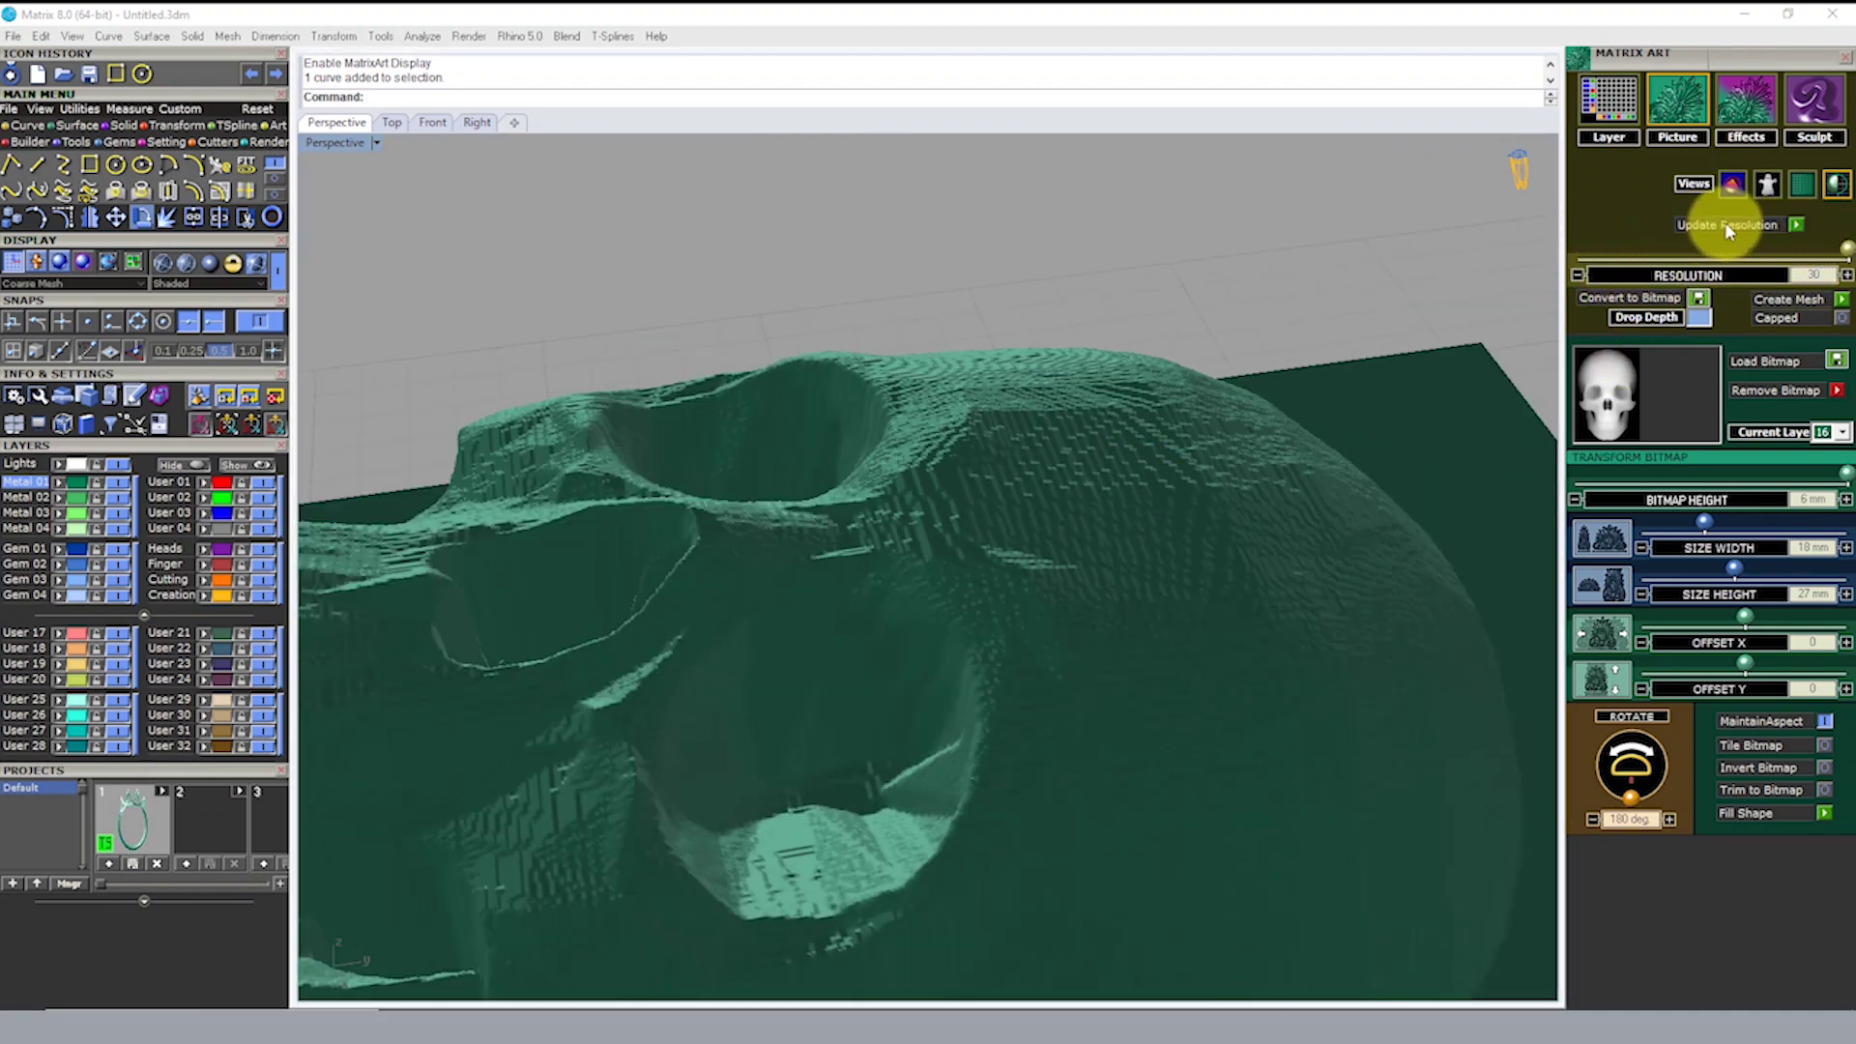
Step: Rebuild the skull relief, bringing resolution down to 10 then settling it at 20
{"action": "left_click", "coordinate": [1798, 226]}
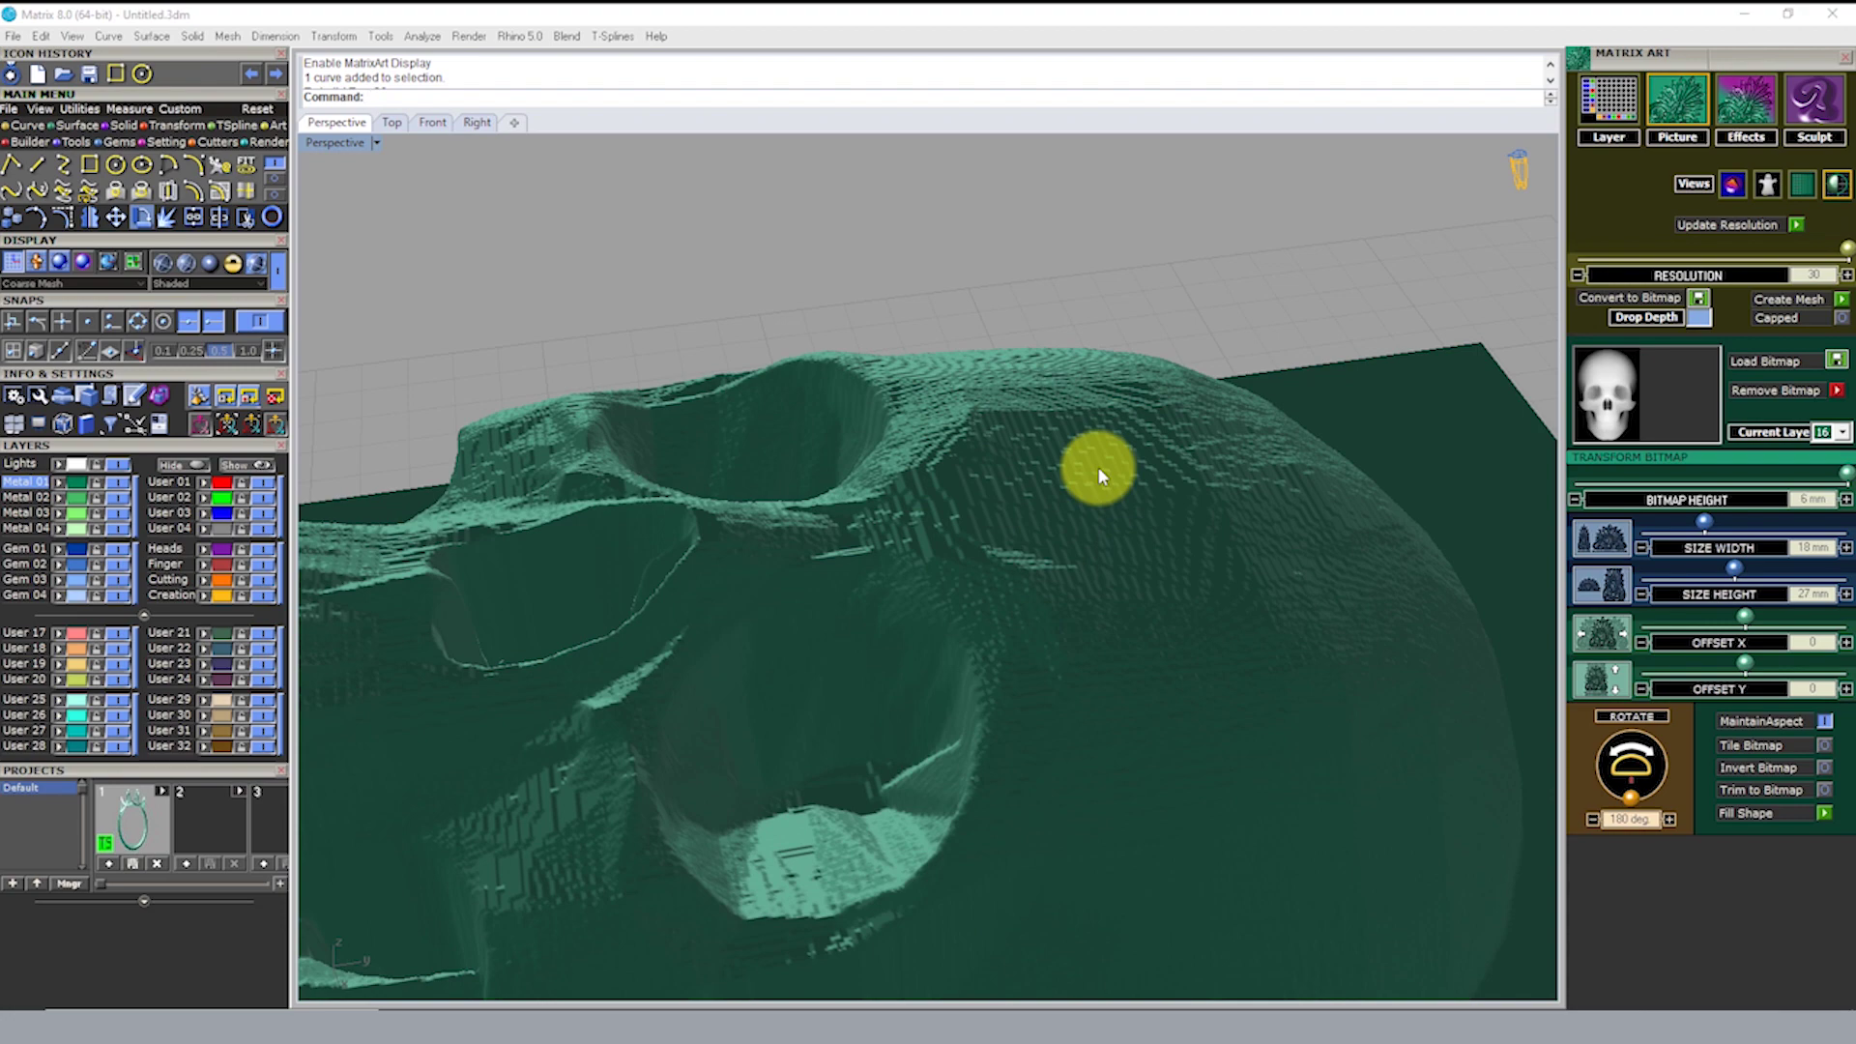
{"action": "scroll", "coordinate": [1044, 473], "scroll_direction": "down", "scroll_amount": 3}
{"action": "scroll", "coordinate": [1082, 513], "scroll_direction": "down", "scroll_amount": 3}
{"action": "scroll", "coordinate": [1121, 580], "scroll_direction": "up", "scroll_amount": 8}
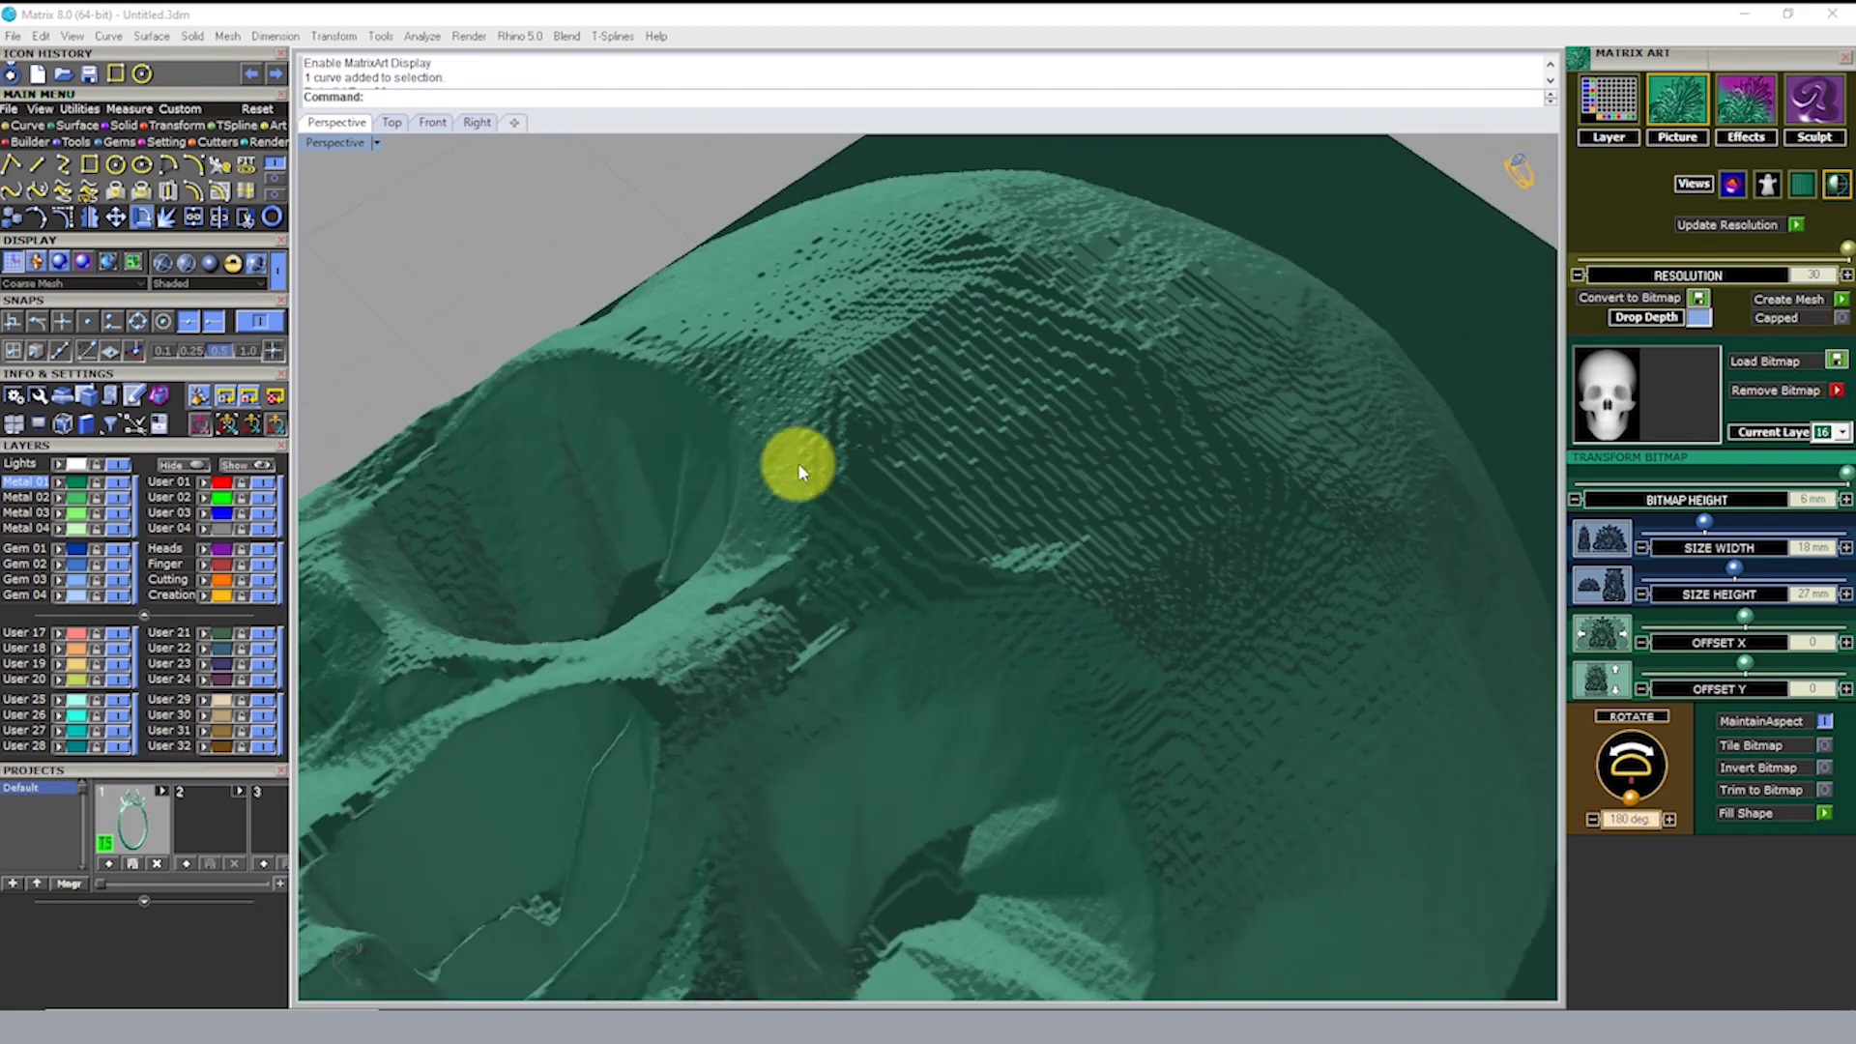
{"action": "left_click_drag", "start_coordinate": [1848, 254], "coordinate": [1490, 240]}
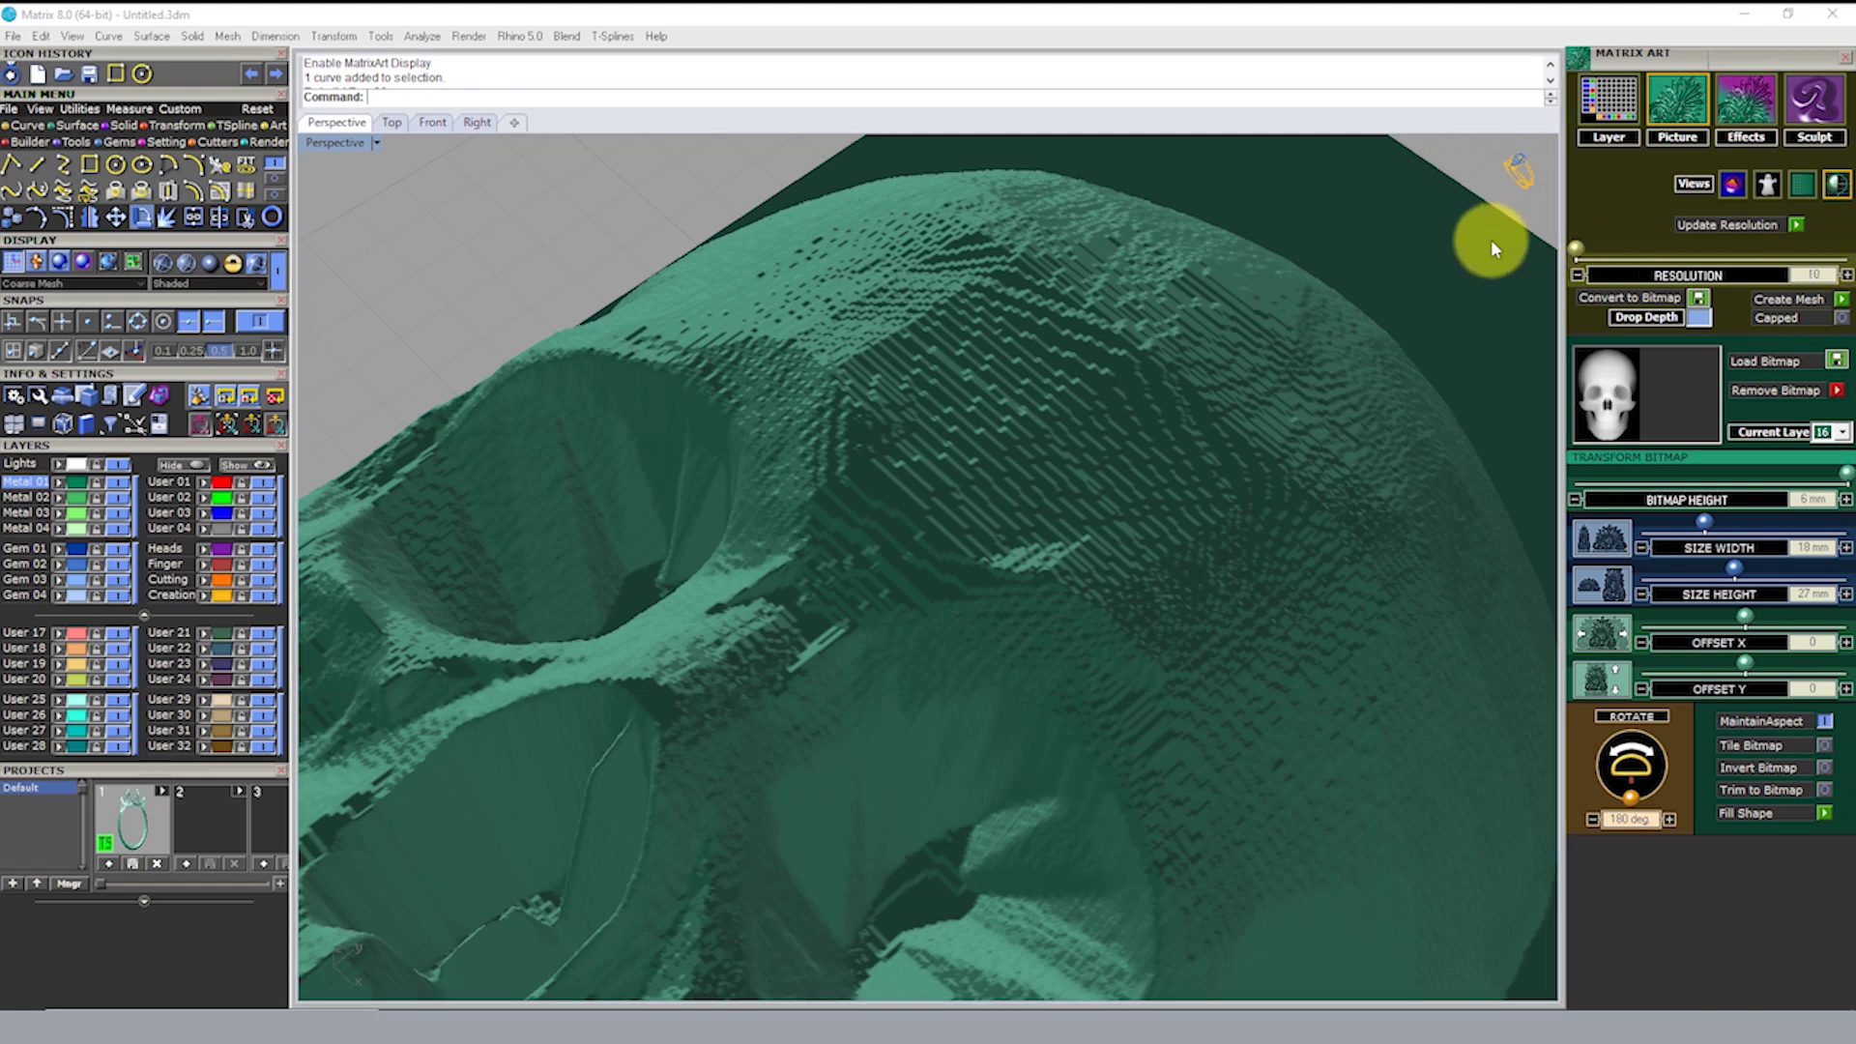
{"action": "mouse_move", "coordinate": [1490, 240]}
{"action": "right_mouse_down"}
{"action": "mouse_move", "coordinate": [764, 466]}
{"action": "mouse_move", "coordinate": [858, 551]}
{"action": "mouse_move", "coordinate": [907, 462]}
{"action": "mouse_move", "coordinate": [1841, 329]}
{"action": "right_mouse_up"}
{"action": "scroll", "coordinate": [930, 435], "scroll_direction": "down", "scroll_amount": 5}
{"action": "mouse_move", "coordinate": [1578, 249]}
{"action": "left_mouse_down"}
{"action": "mouse_move", "coordinate": [1686, 259]}
{"action": "mouse_move", "coordinate": [1671, 269]}
{"action": "left_mouse_up"}
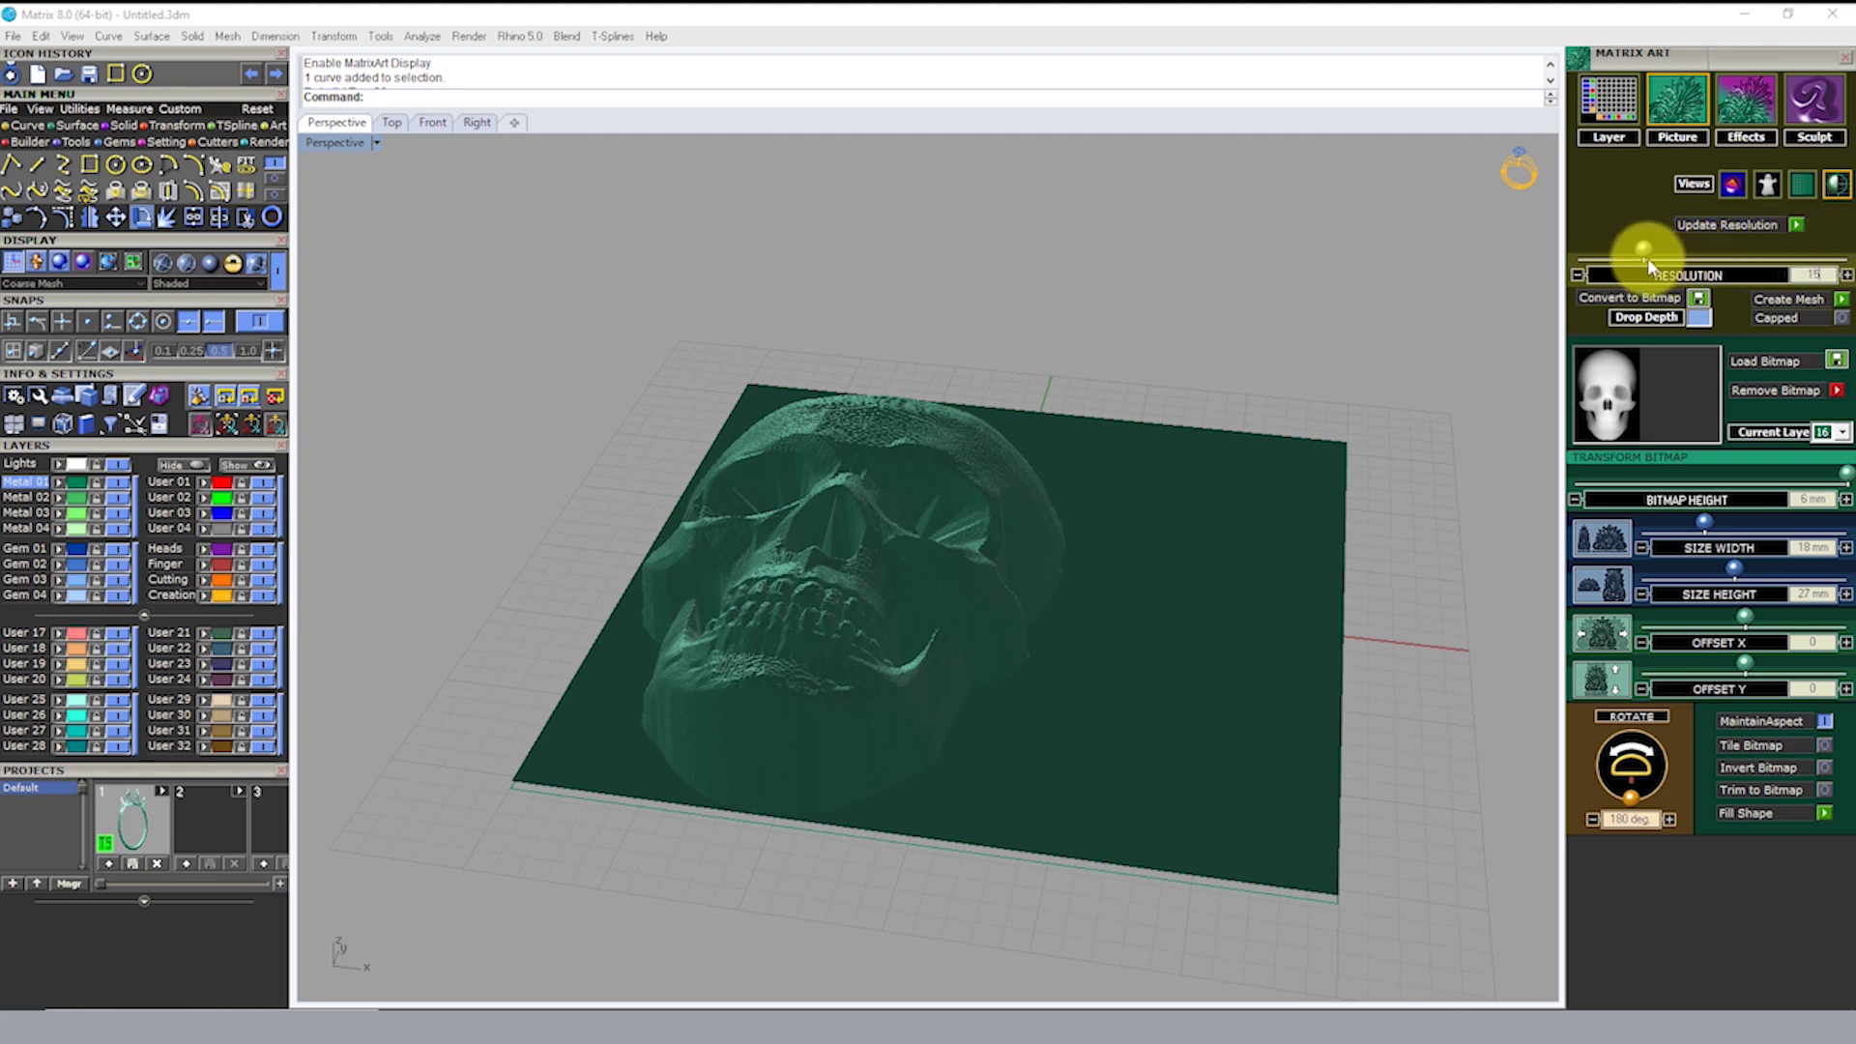
{"action": "left_click_drag", "start_coordinate": [1646, 263], "coordinate": [1842, 263]}
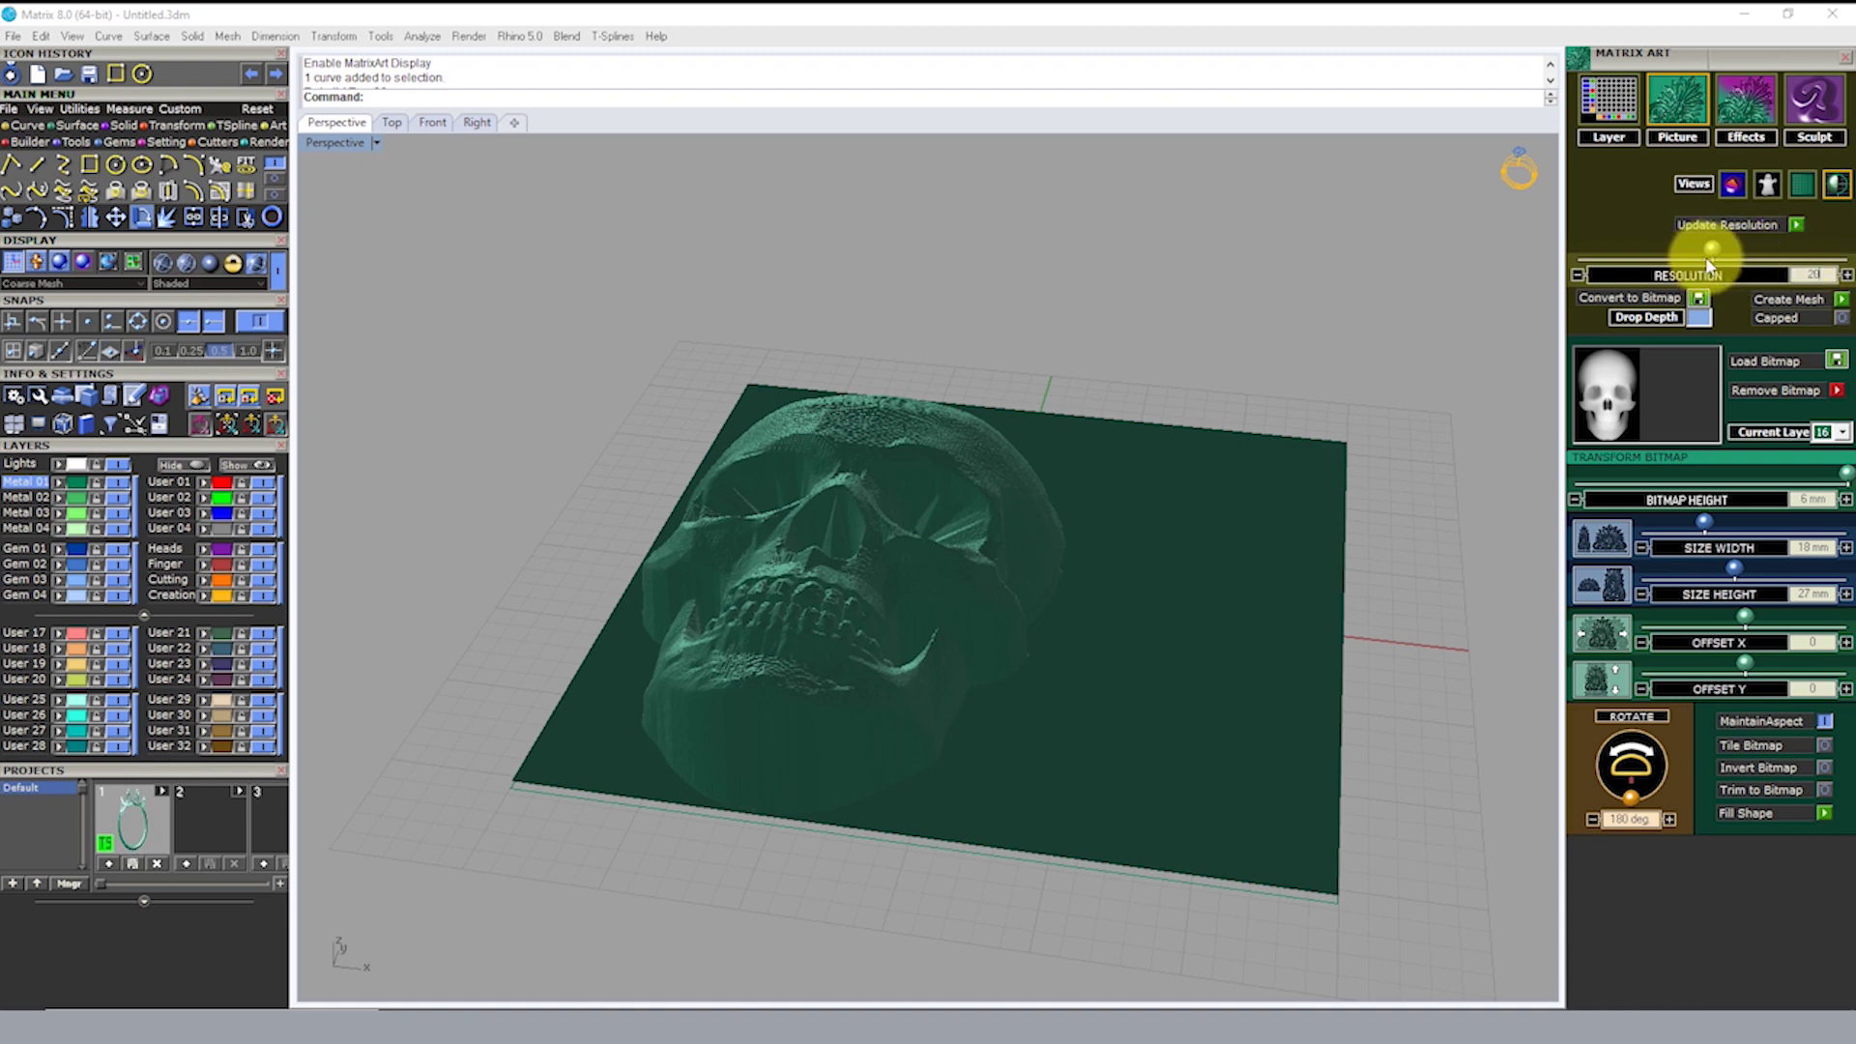
{"action": "right_click_drag", "start_coordinate": [1017, 431], "coordinate": [930, 698]}
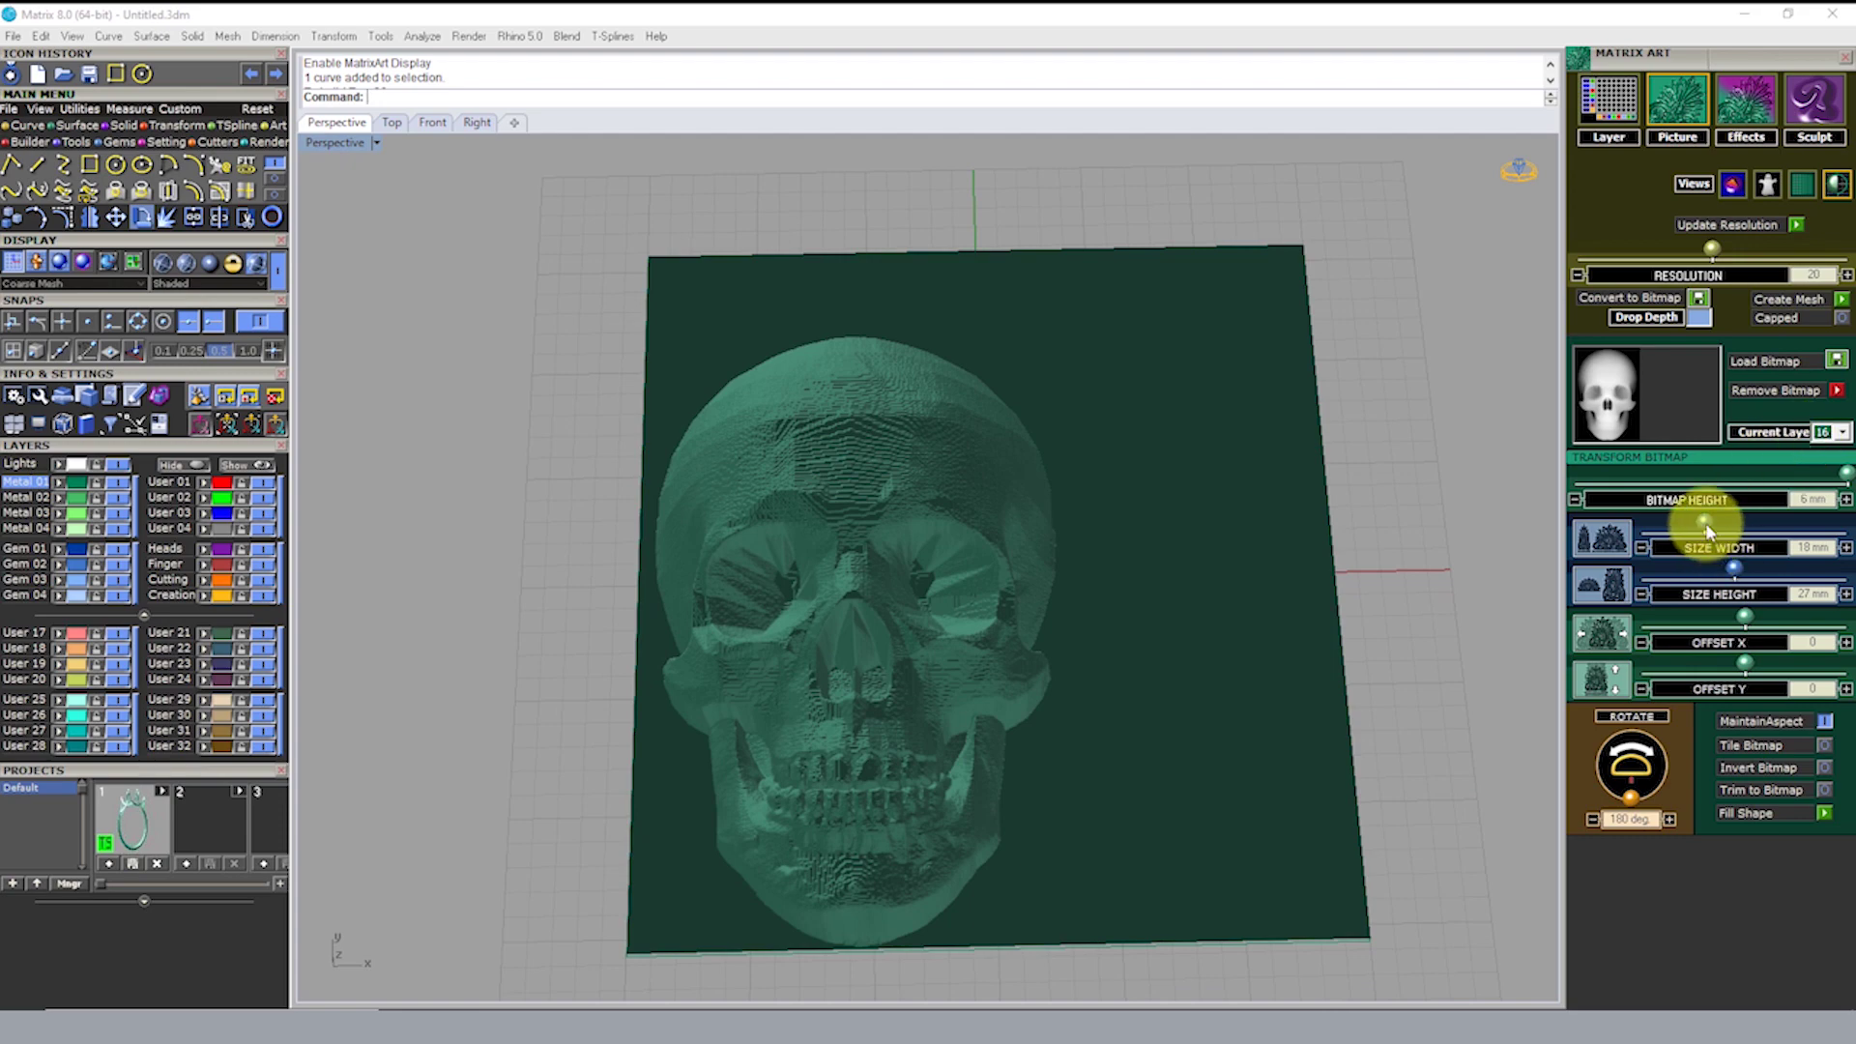
Step: Size the skull image to about 19.81 × 28.63 mm and offset it to X 4.15, Y 1.32
{"action": "mouse_move", "coordinate": [1704, 523]}
{"action": "left_mouse_down"}
{"action": "mouse_move", "coordinate": [1835, 518]}
{"action": "mouse_move", "coordinate": [1713, 530]}
{"action": "left_mouse_up"}
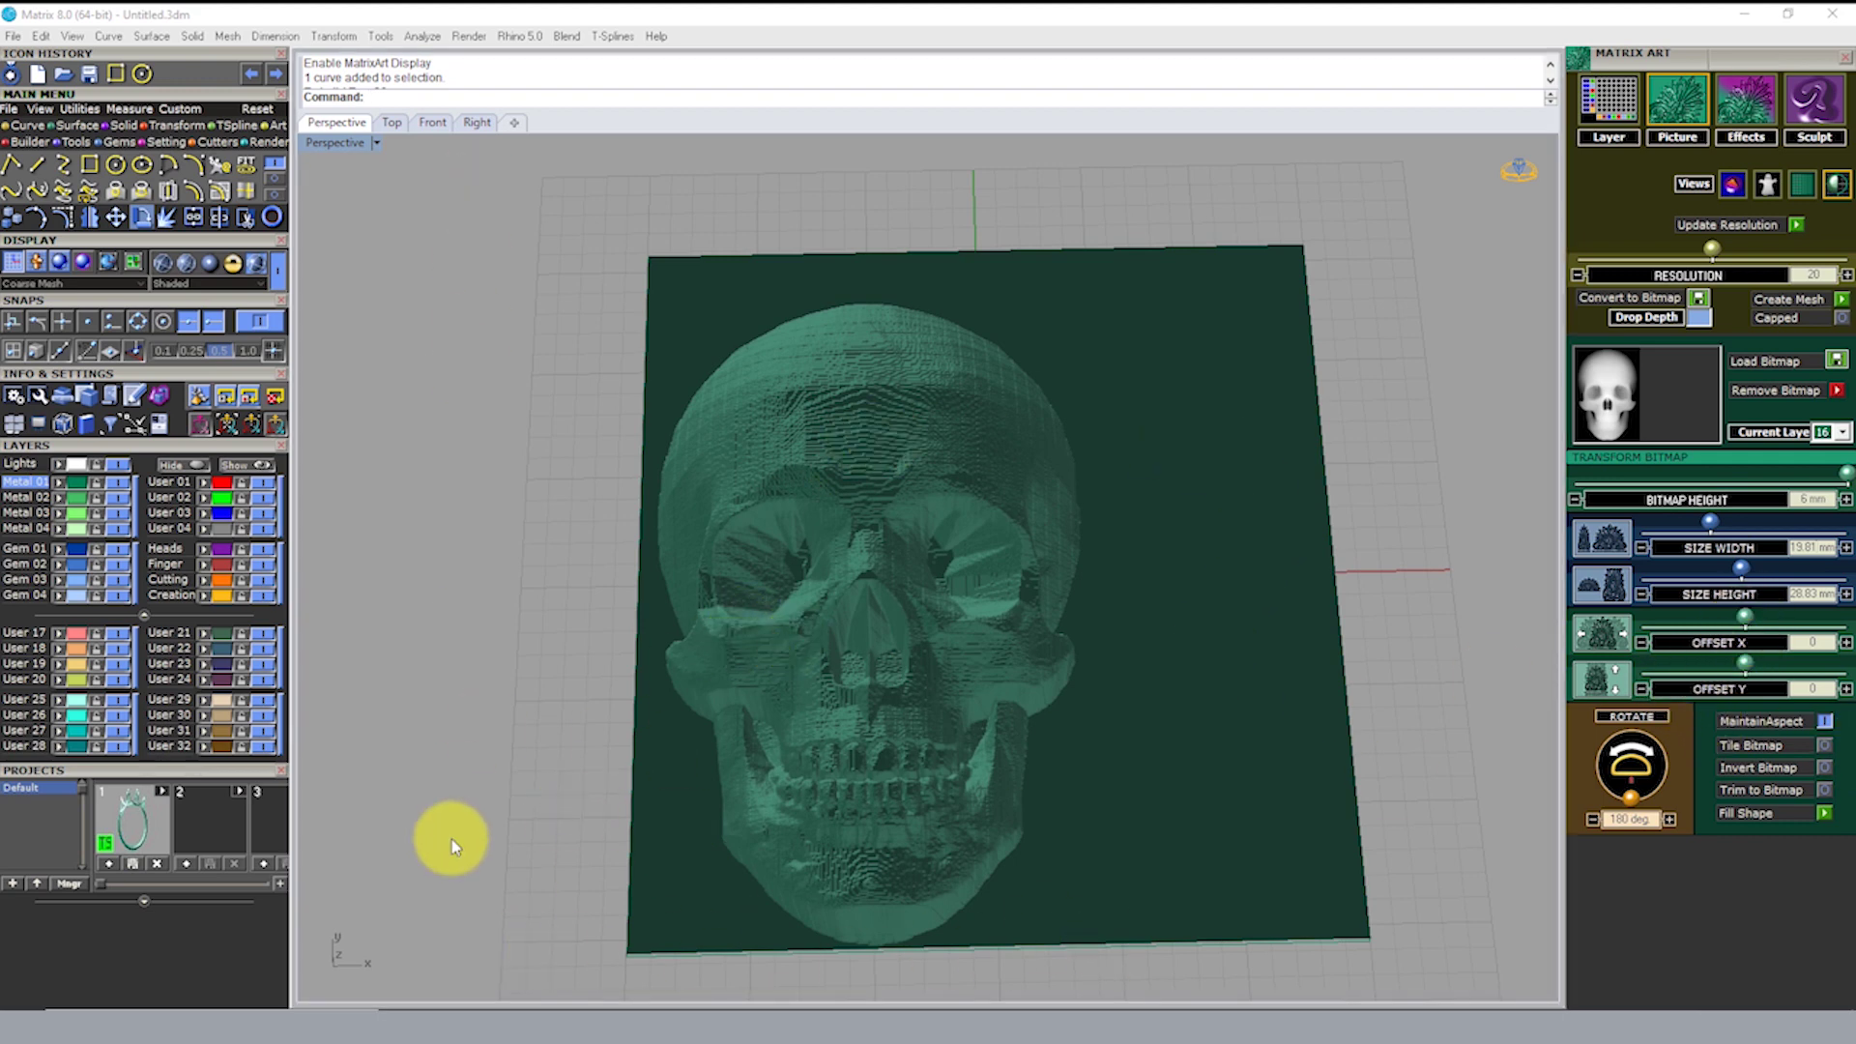
{"action": "mouse_move", "coordinate": [1747, 618]}
{"action": "left_mouse_down"}
{"action": "mouse_move", "coordinate": [1772, 621]}
{"action": "mouse_move", "coordinate": [1753, 664]}
{"action": "left_mouse_up"}
{"action": "right_click_drag", "start_coordinate": [1127, 654], "coordinate": [870, 497]}
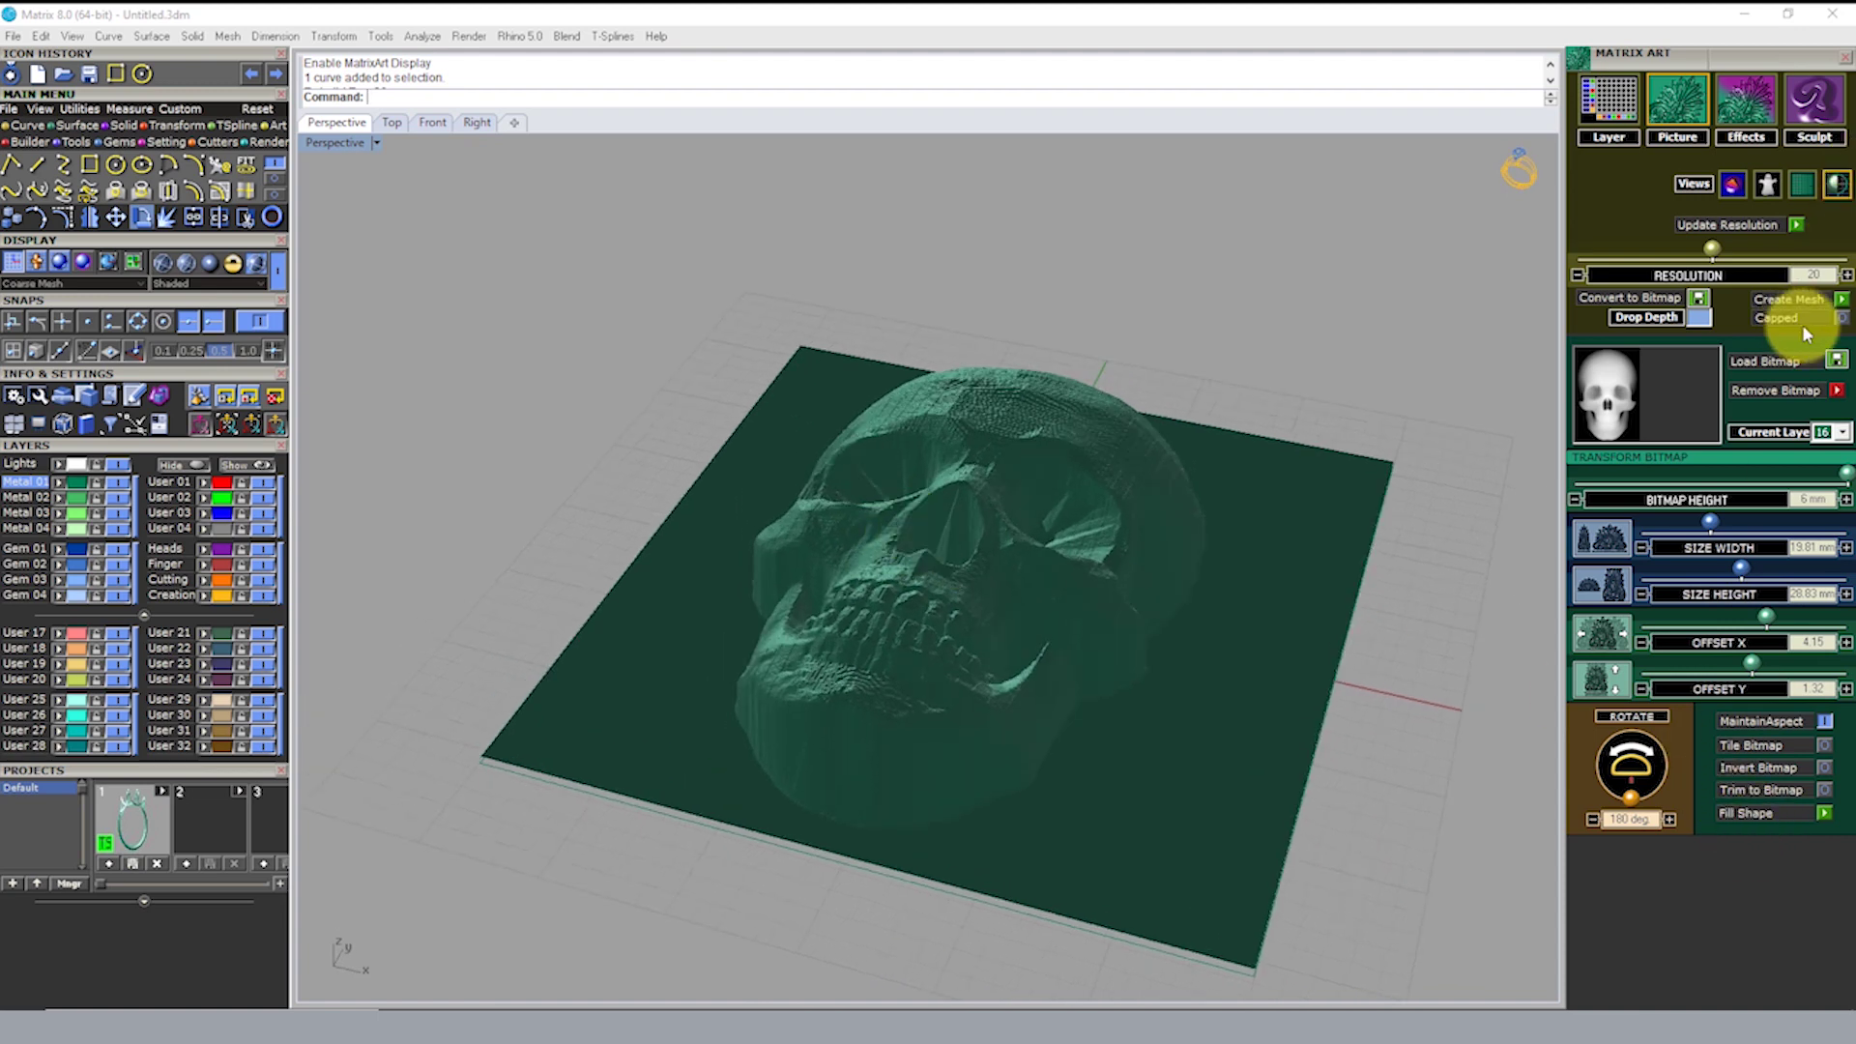
{"action": "mouse_move", "coordinate": [727, 789]}
{"action": "right_mouse_down"}
{"action": "mouse_move", "coordinate": [795, 609]}
{"action": "mouse_move", "coordinate": [600, 551]}
{"action": "right_mouse_up"}
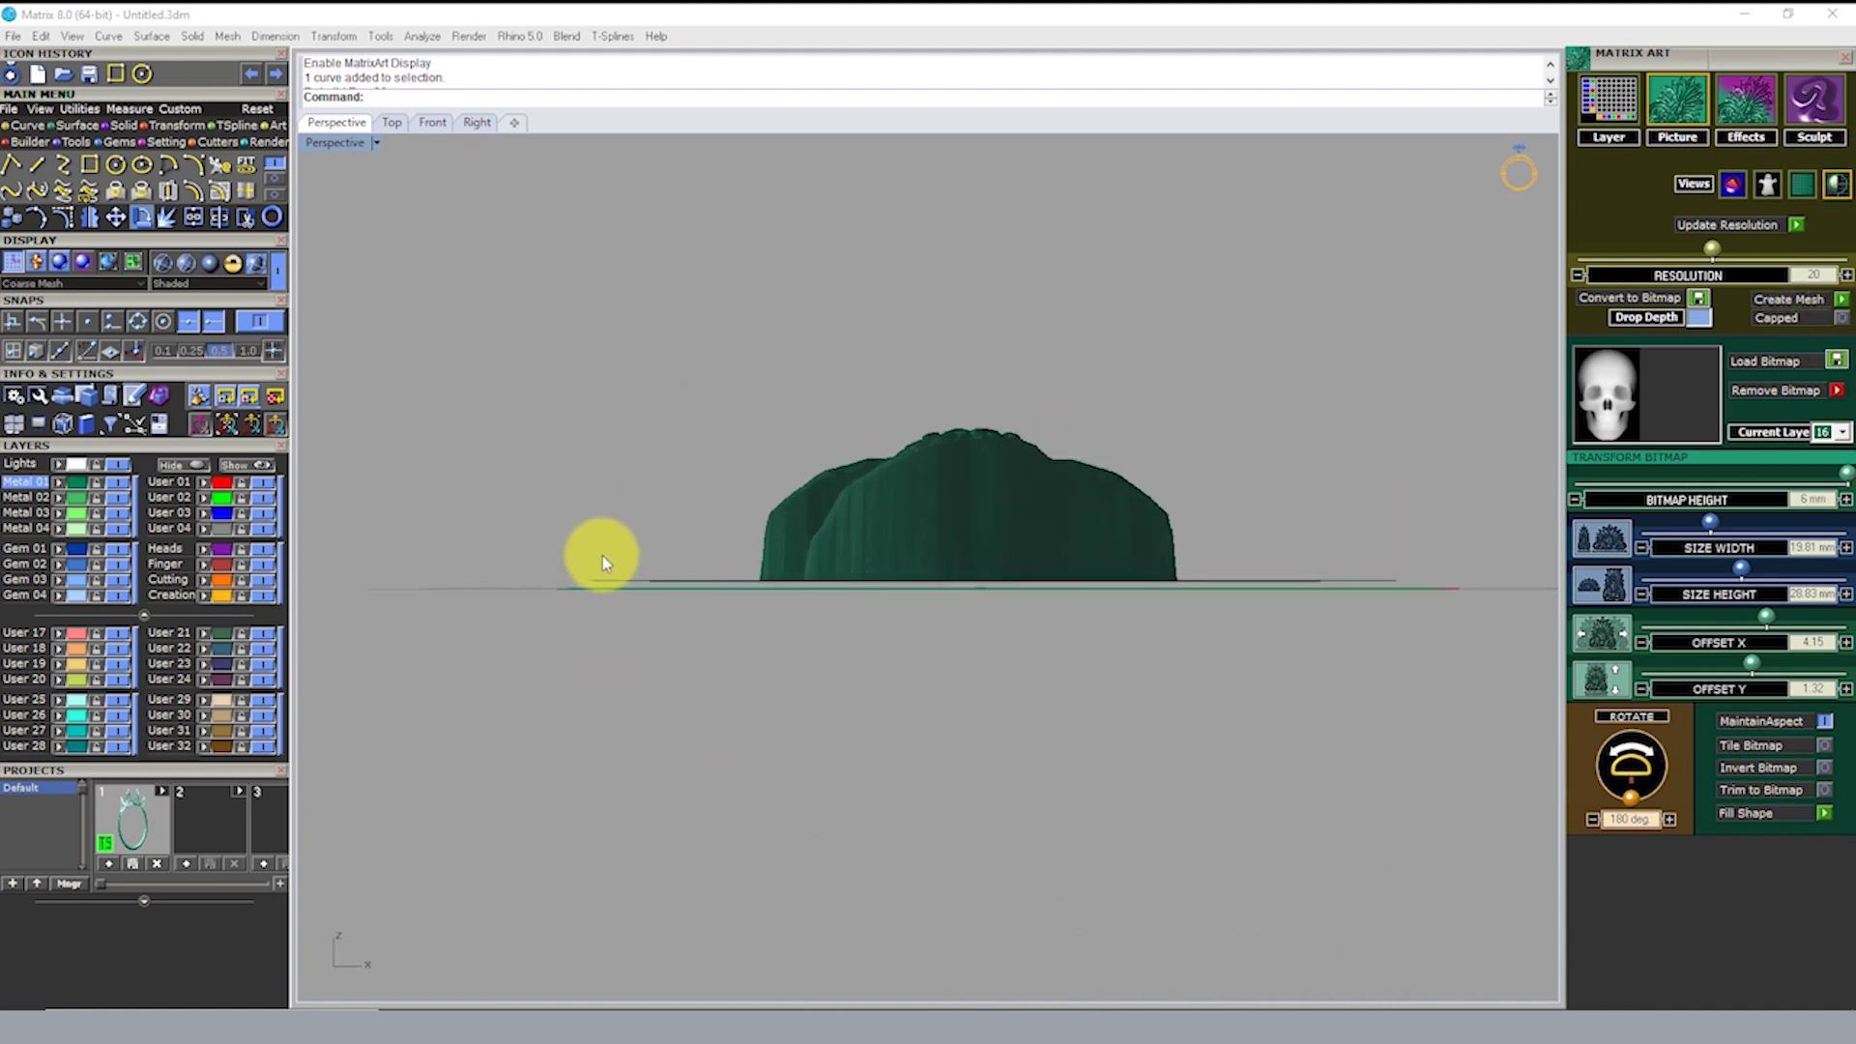
{"action": "mouse_move", "coordinate": [1288, 680]}
{"action": "right_mouse_down"}
{"action": "mouse_move", "coordinate": [1397, 544]}
{"action": "mouse_move", "coordinate": [1404, 687]}
{"action": "right_mouse_up"}
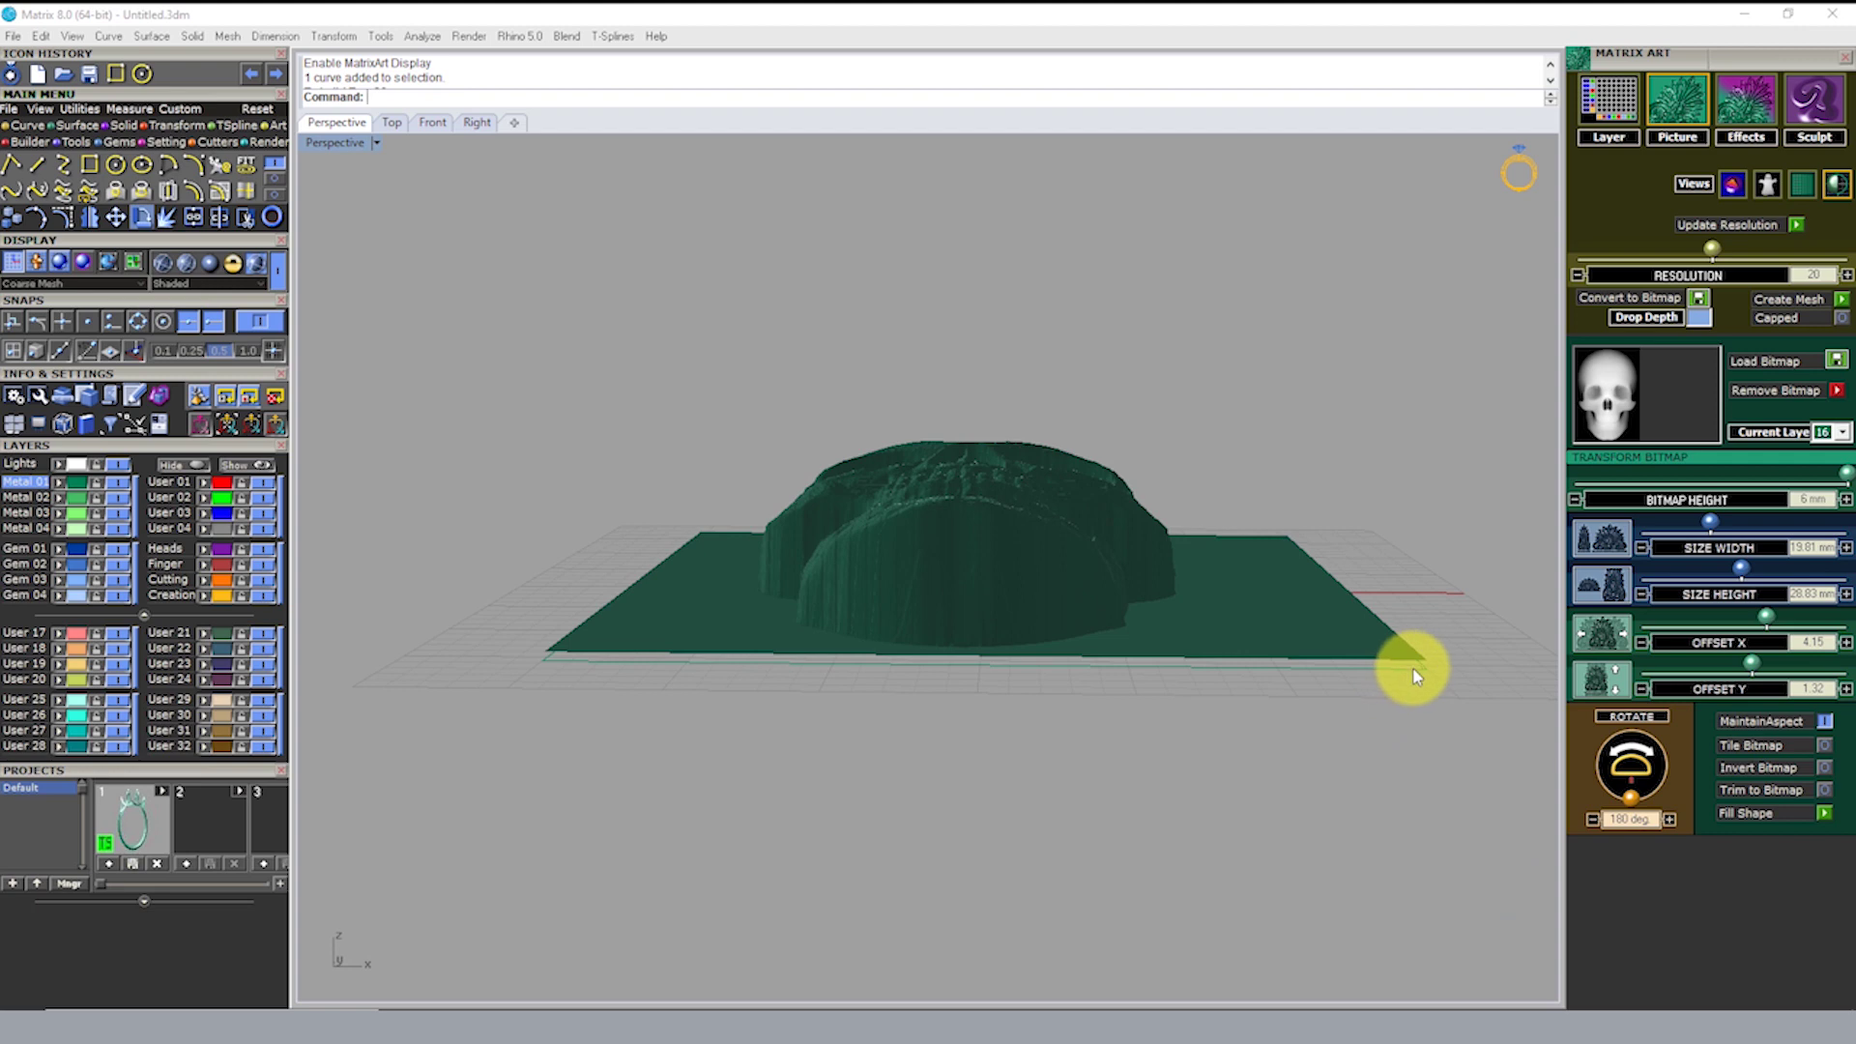
{"action": "mouse_move", "coordinate": [1206, 455]}
{"action": "right_mouse_down"}
{"action": "mouse_move", "coordinate": [1045, 515]}
{"action": "mouse_move", "coordinate": [1054, 560]}
{"action": "right_mouse_up"}
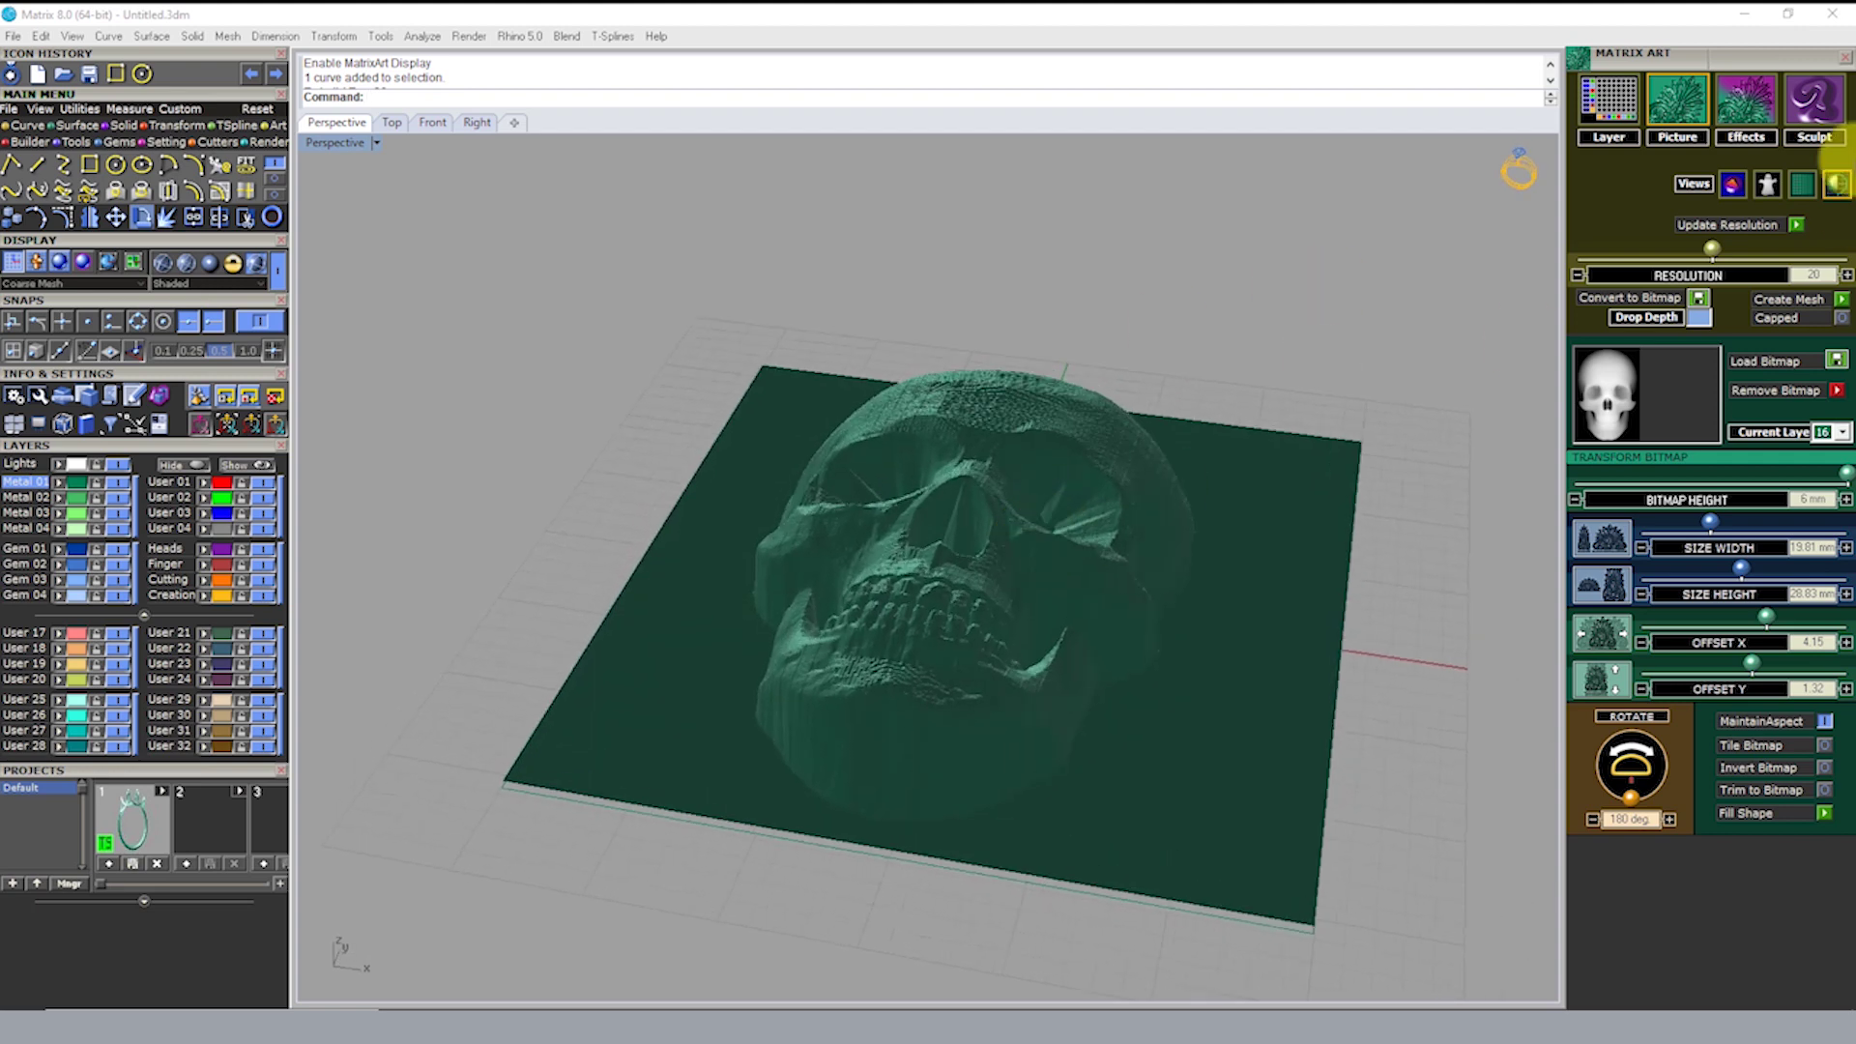
Step: Turn on Capped for the skull relief mesh and view the plate from above
{"action": "left_click", "coordinate": [1842, 319]}
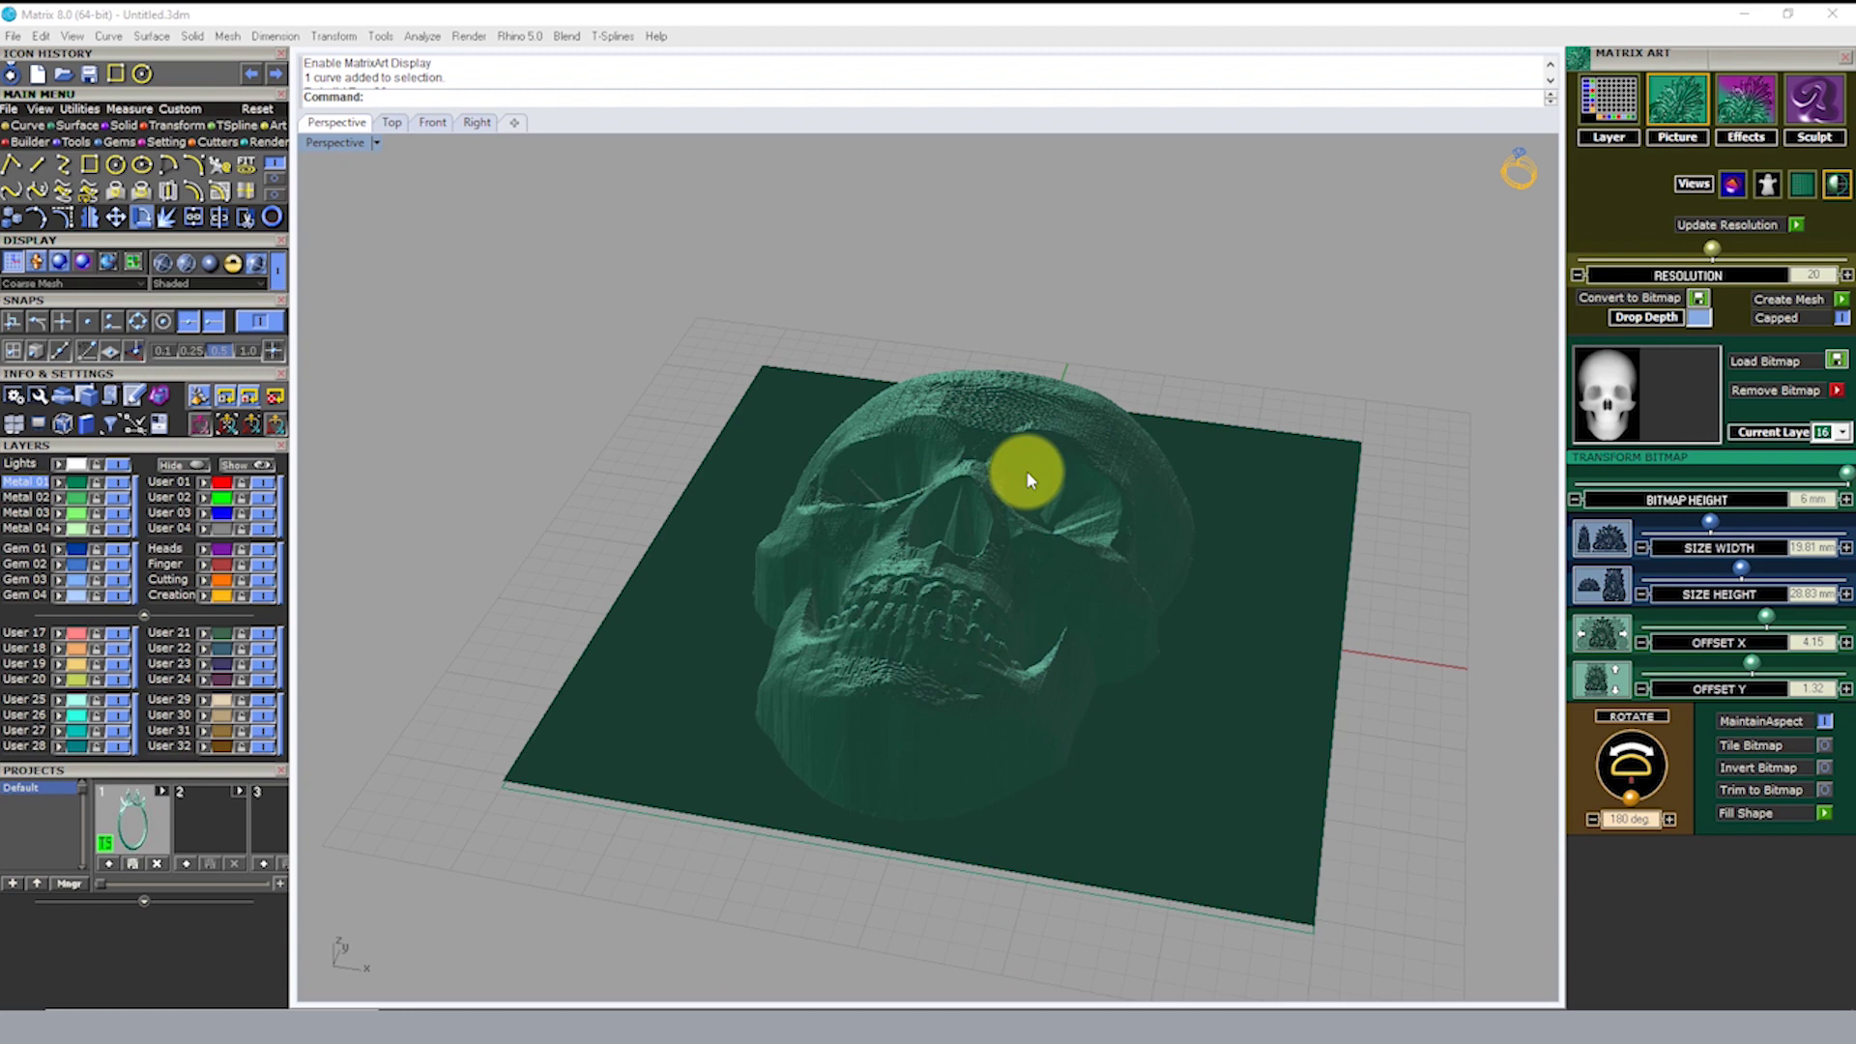
{"action": "right_click_drag", "start_coordinate": [1026, 472], "coordinate": [1077, 548]}
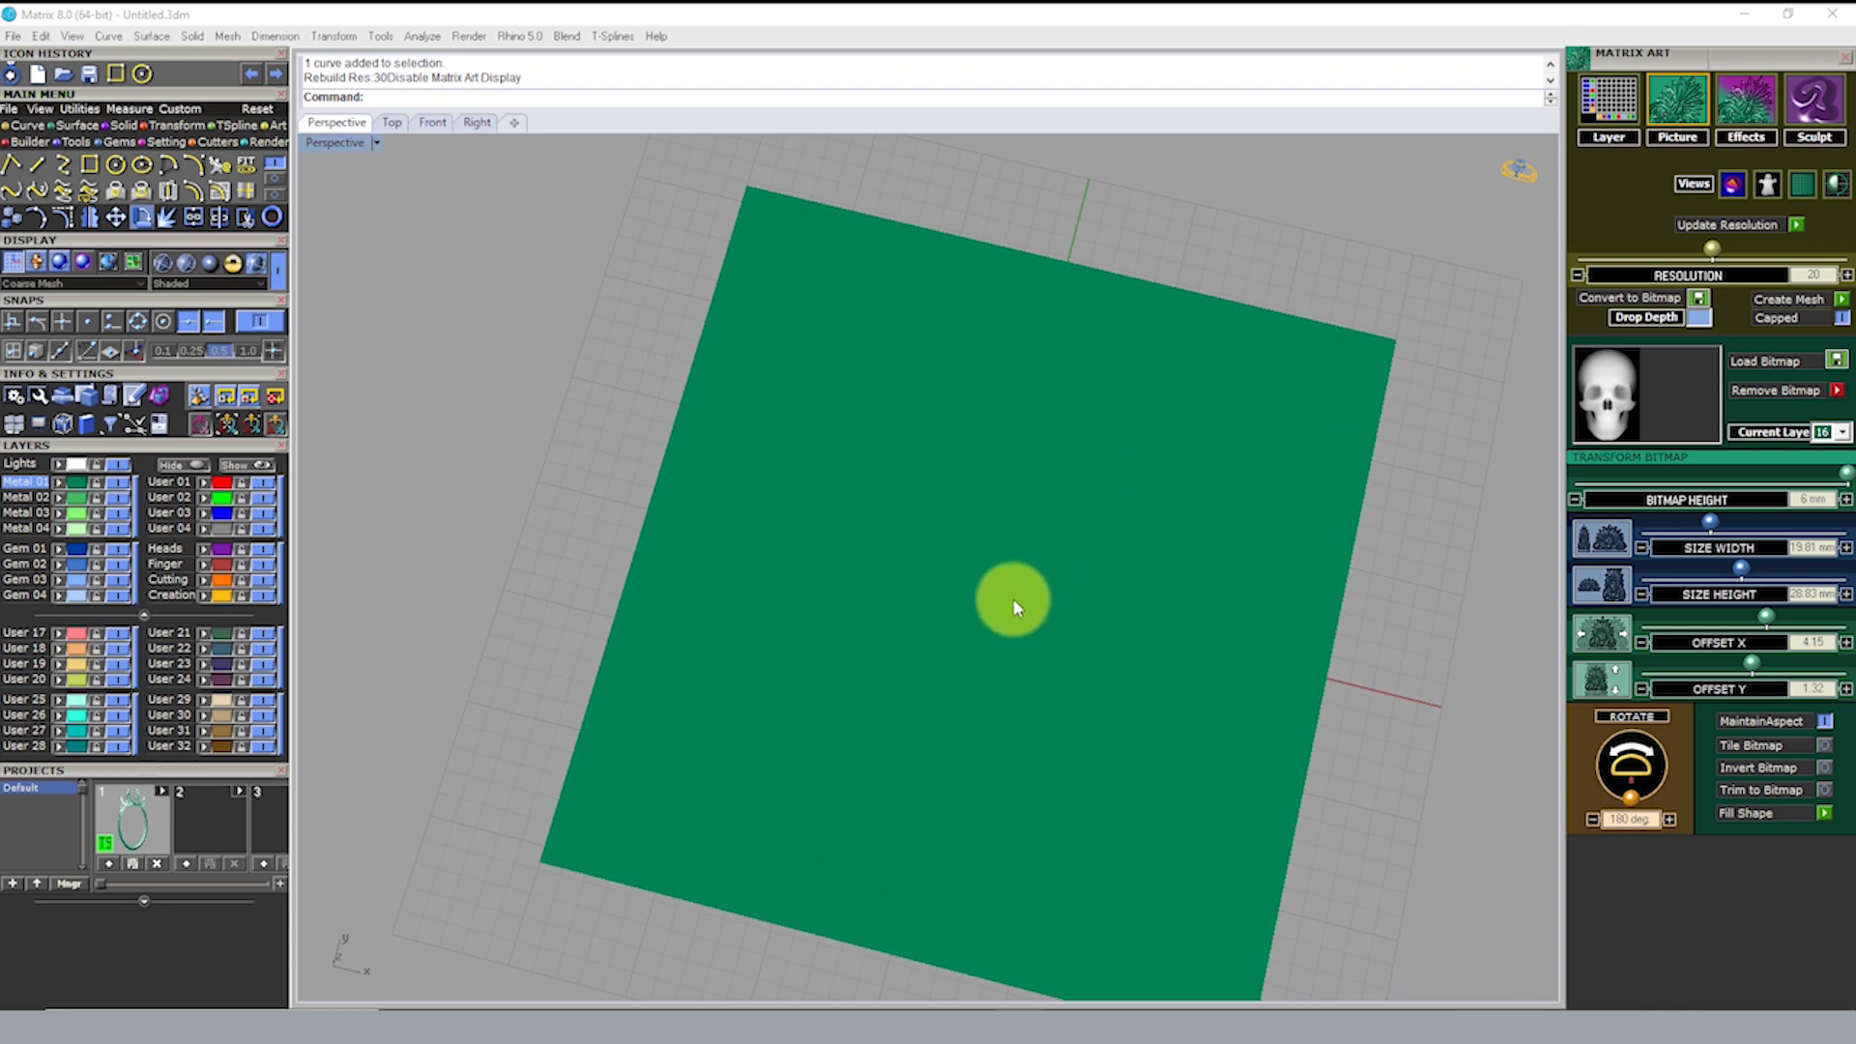
Step: Switch the Perspective view to Rendered display and orbit around the skull relief
{"action": "right_click_drag", "start_coordinate": [1013, 606], "coordinate": [1035, 503]}
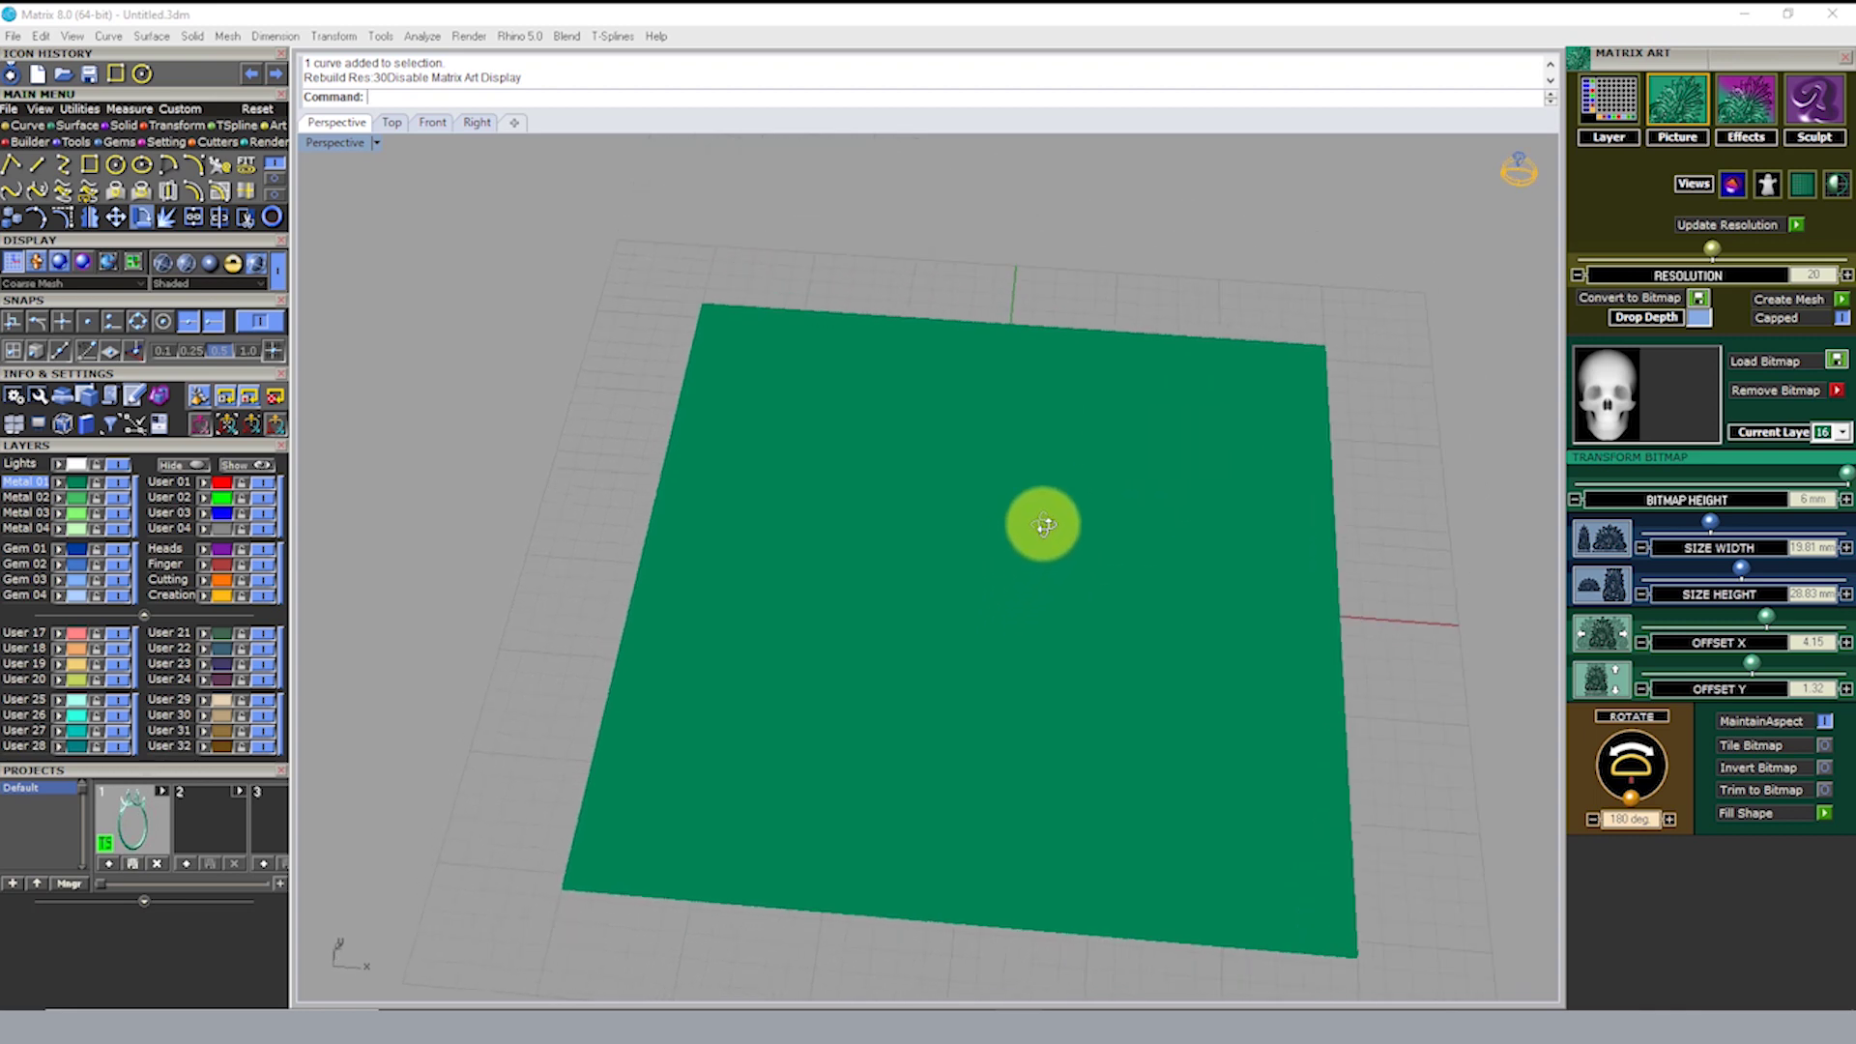
{"action": "left_click", "coordinate": [375, 142]}
{"action": "left_click", "coordinate": [486, 106]}
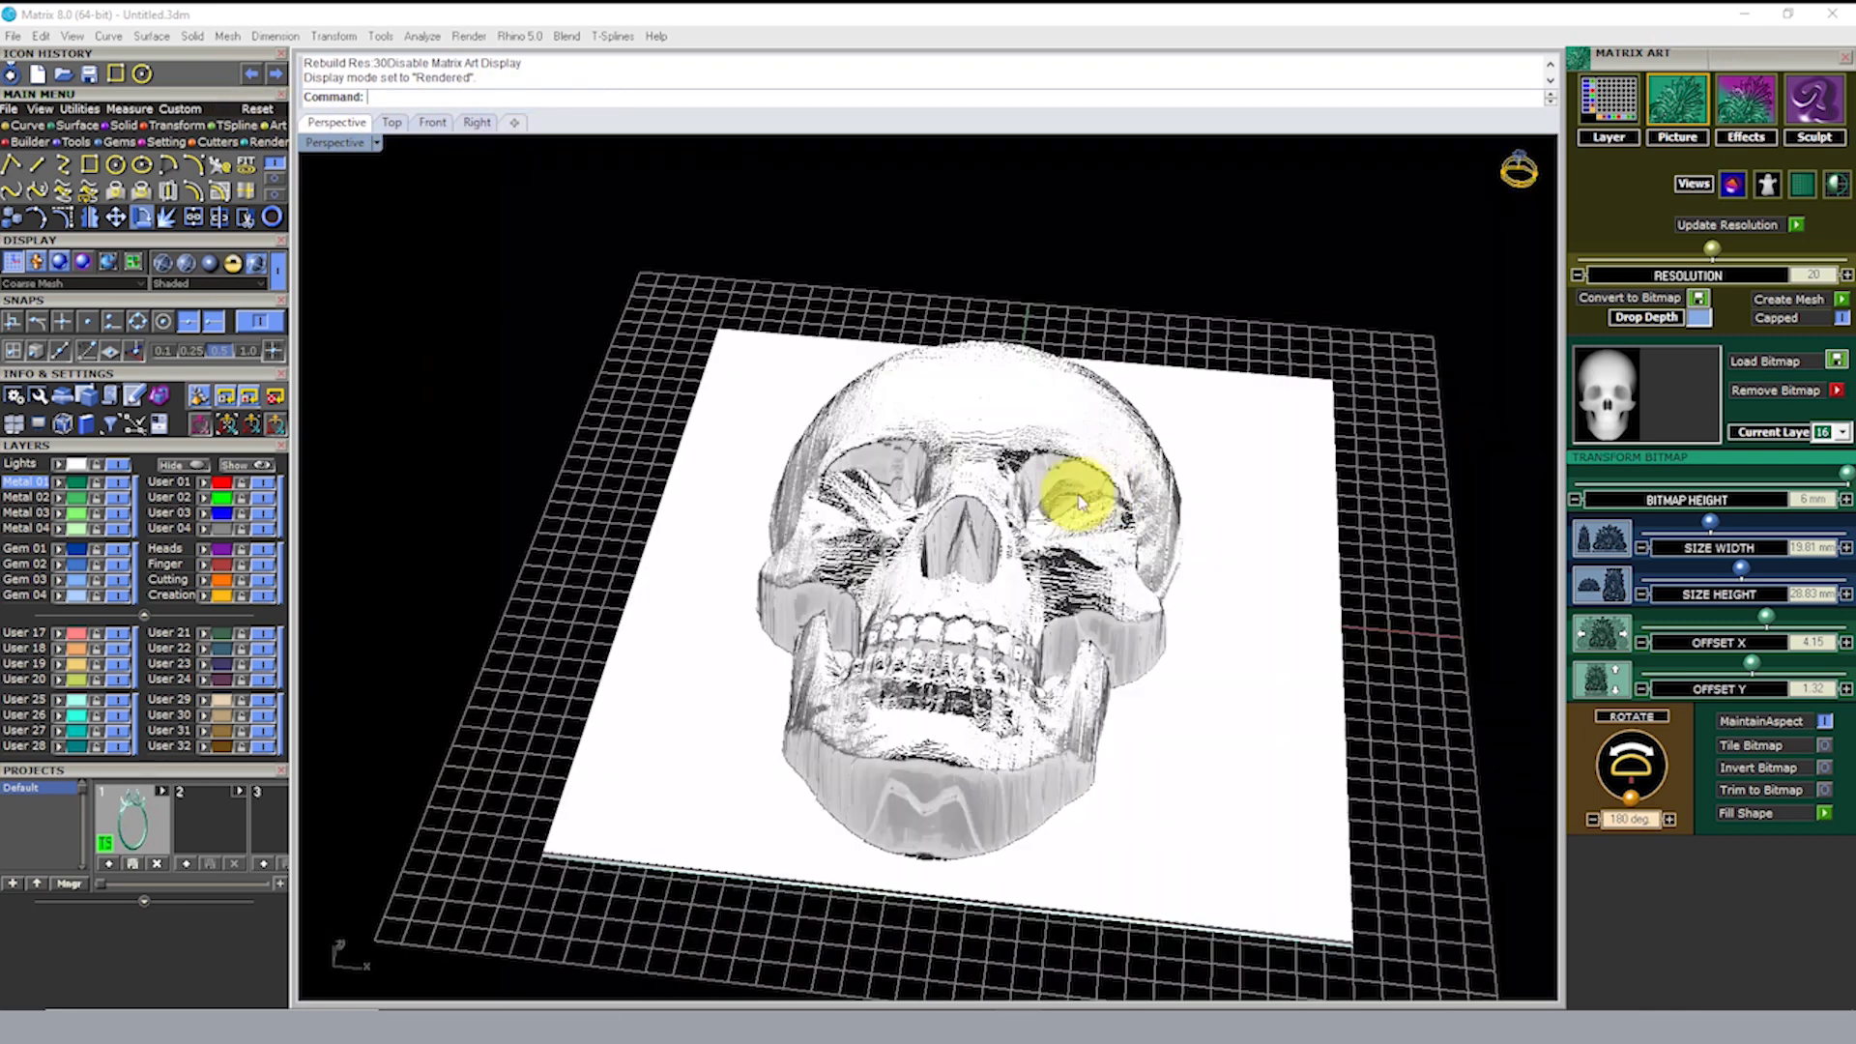
{"action": "mouse_move", "coordinate": [911, 310]}
{"action": "right_mouse_down"}
{"action": "mouse_move", "coordinate": [936, 642]}
{"action": "mouse_move", "coordinate": [875, 502]}
{"action": "mouse_move", "coordinate": [986, 683]}
{"action": "mouse_move", "coordinate": [1006, 609]}
{"action": "mouse_move", "coordinate": [899, 506]}
{"action": "mouse_move", "coordinate": [1023, 468]}
{"action": "mouse_move", "coordinate": [1073, 278]}
{"action": "mouse_move", "coordinate": [1056, 683]}
{"action": "right_mouse_up"}
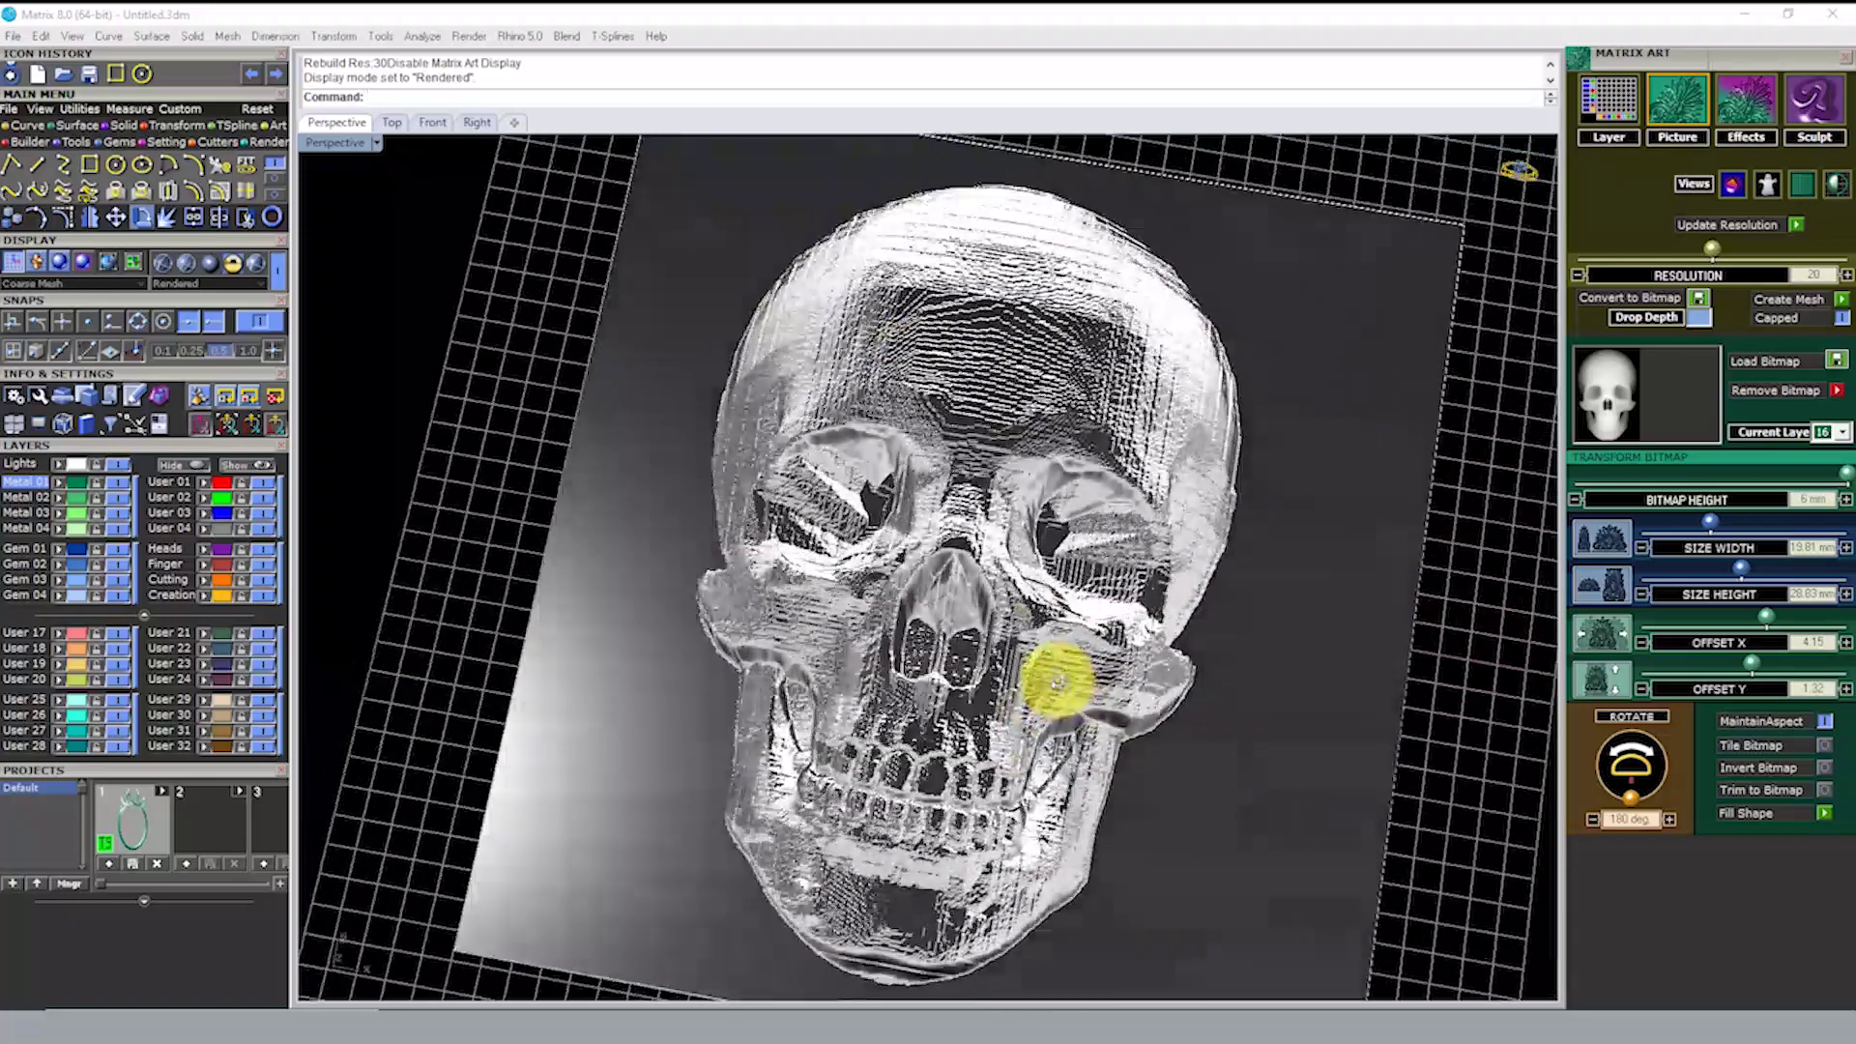
Step: Switch to Machine display, inspect the skull's eye socket up close, and select the relief mesh
{"action": "left_click", "coordinate": [378, 143]}
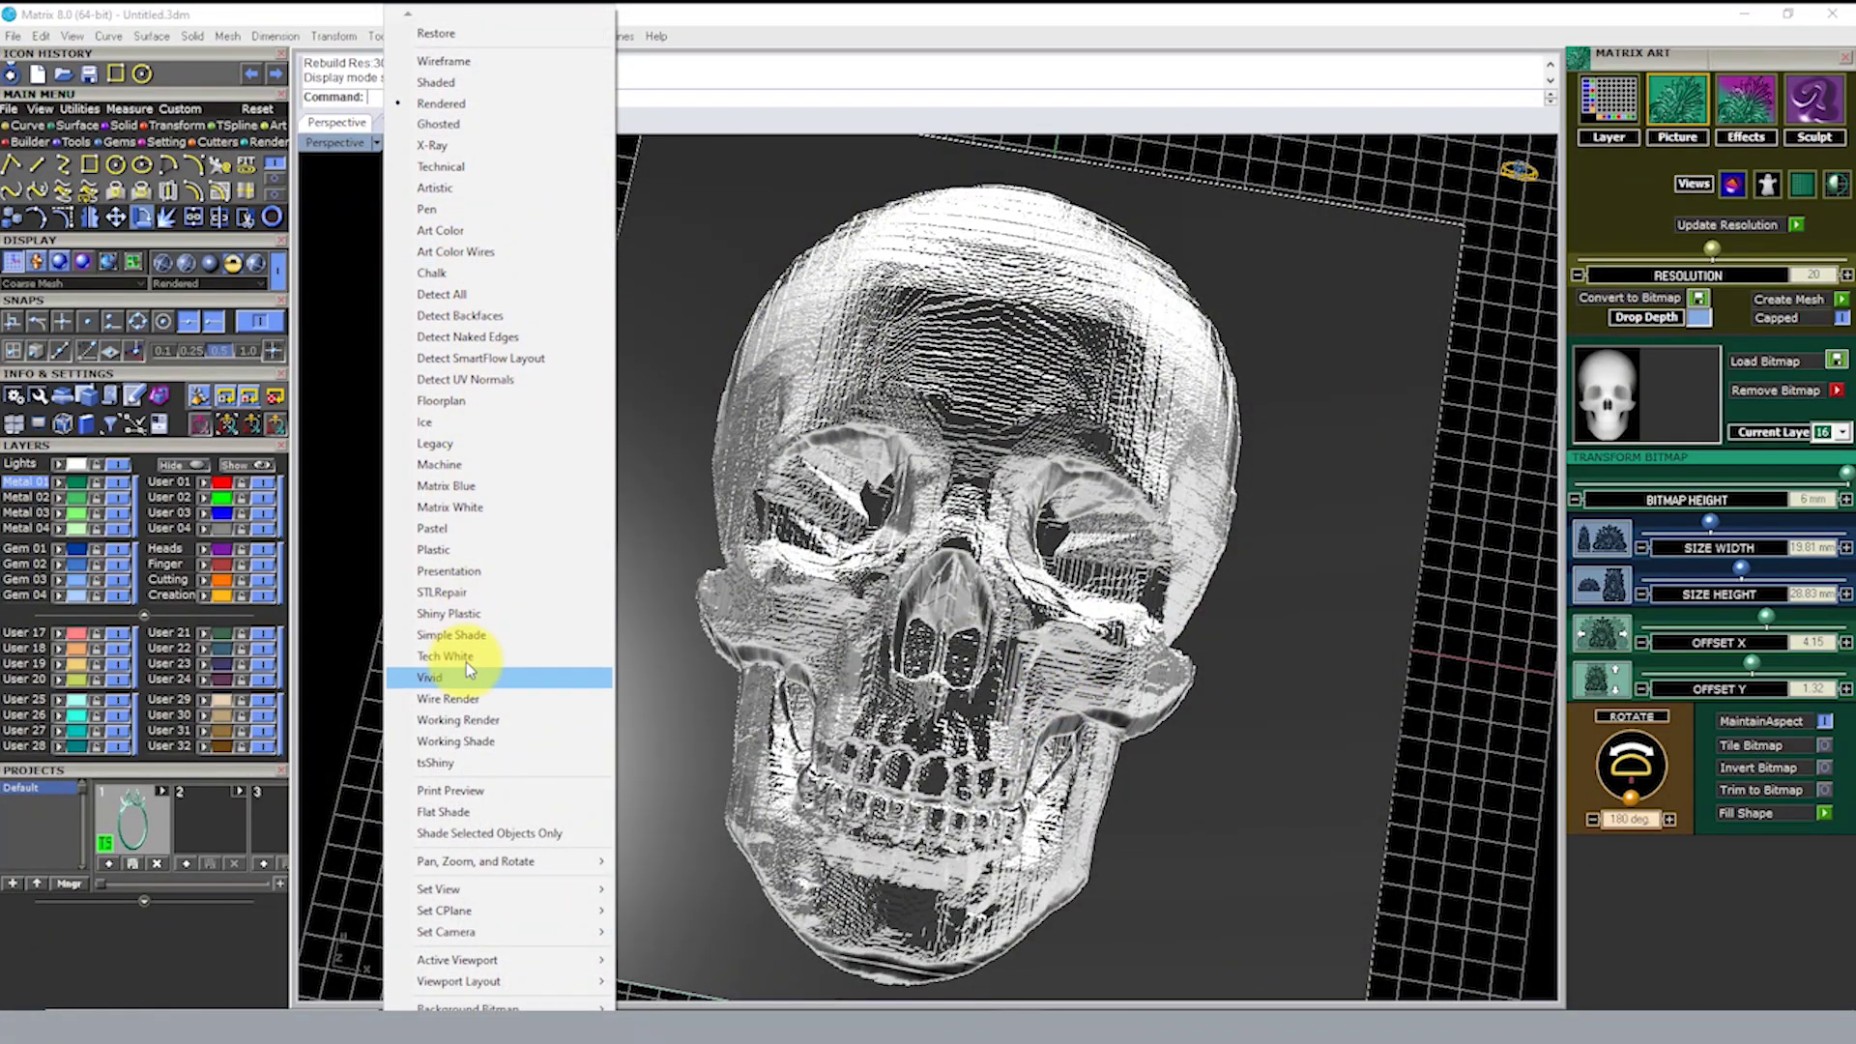
{"action": "left_click", "coordinate": [473, 464]}
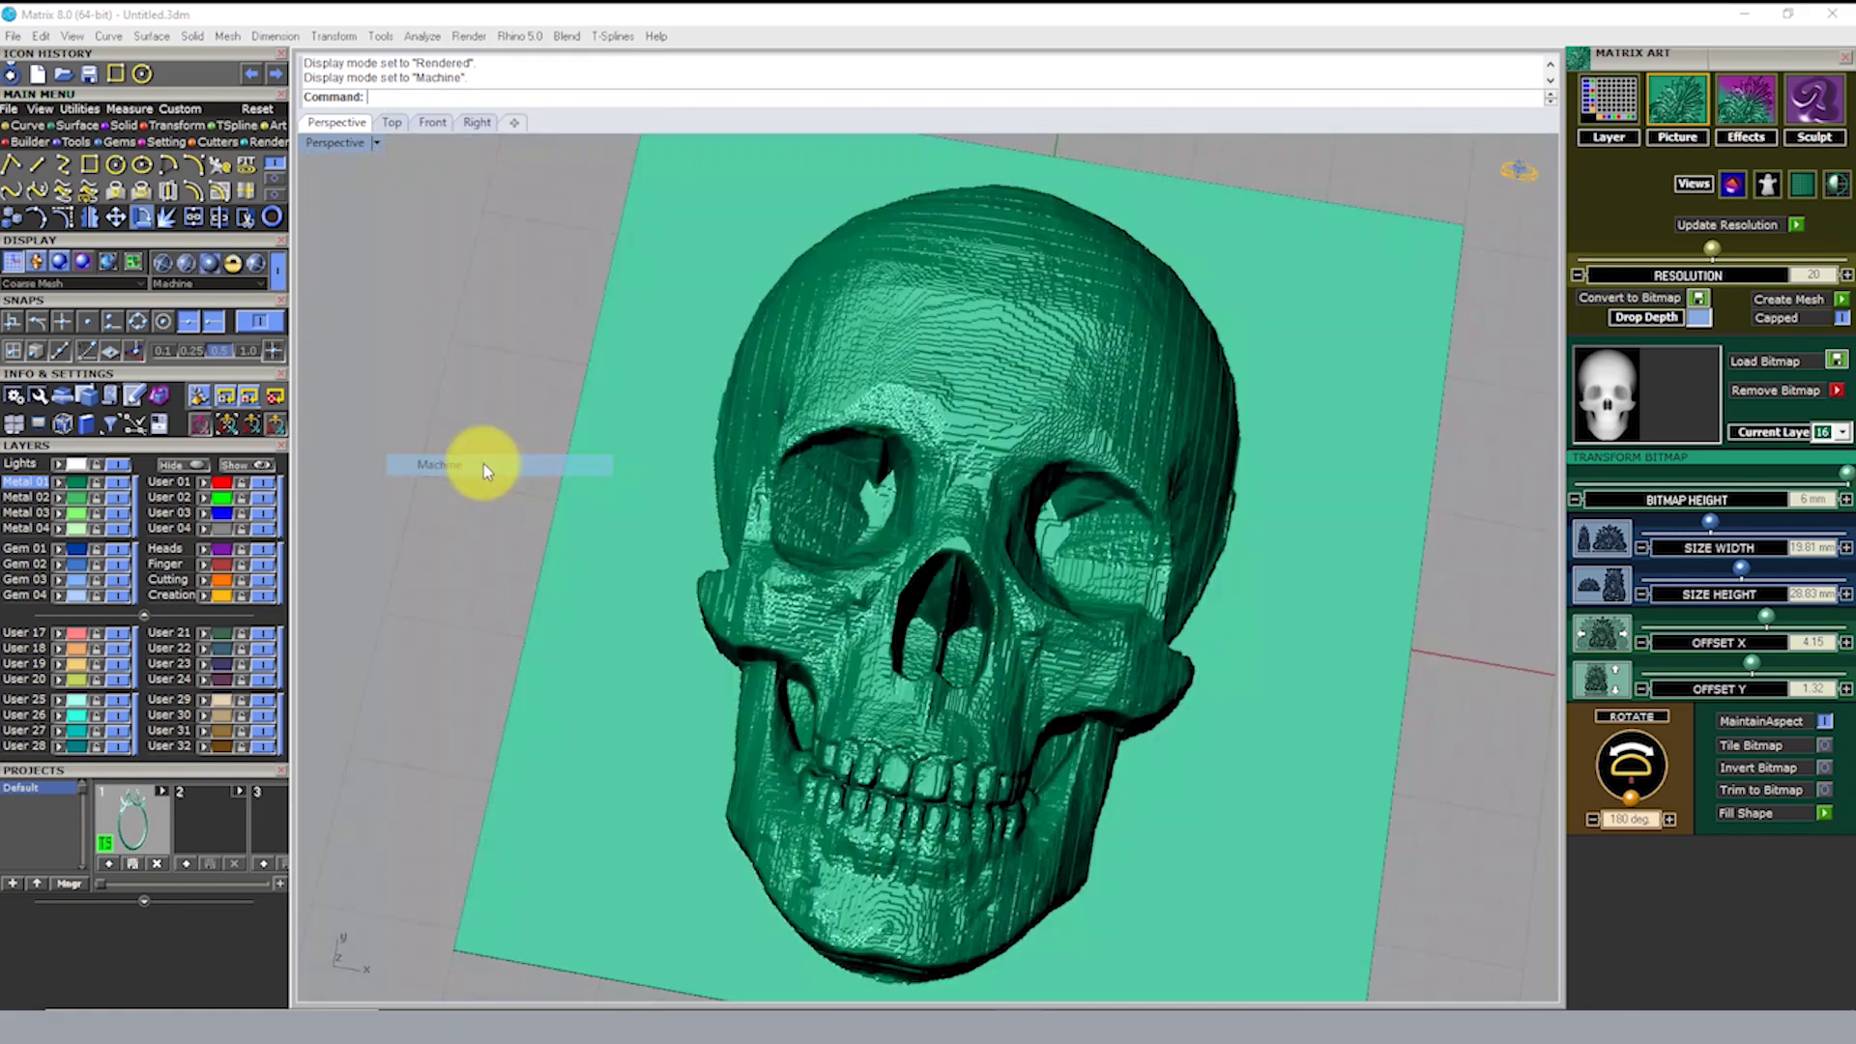
{"action": "mouse_move", "coordinate": [477, 464]}
{"action": "right_mouse_down"}
{"action": "mouse_move", "coordinate": [1049, 538]}
{"action": "mouse_move", "coordinate": [797, 511]}
{"action": "mouse_move", "coordinate": [1160, 650]}
{"action": "right_mouse_up"}
{"action": "scroll", "coordinate": [1128, 692], "scroll_direction": "up", "scroll_amount": 5}
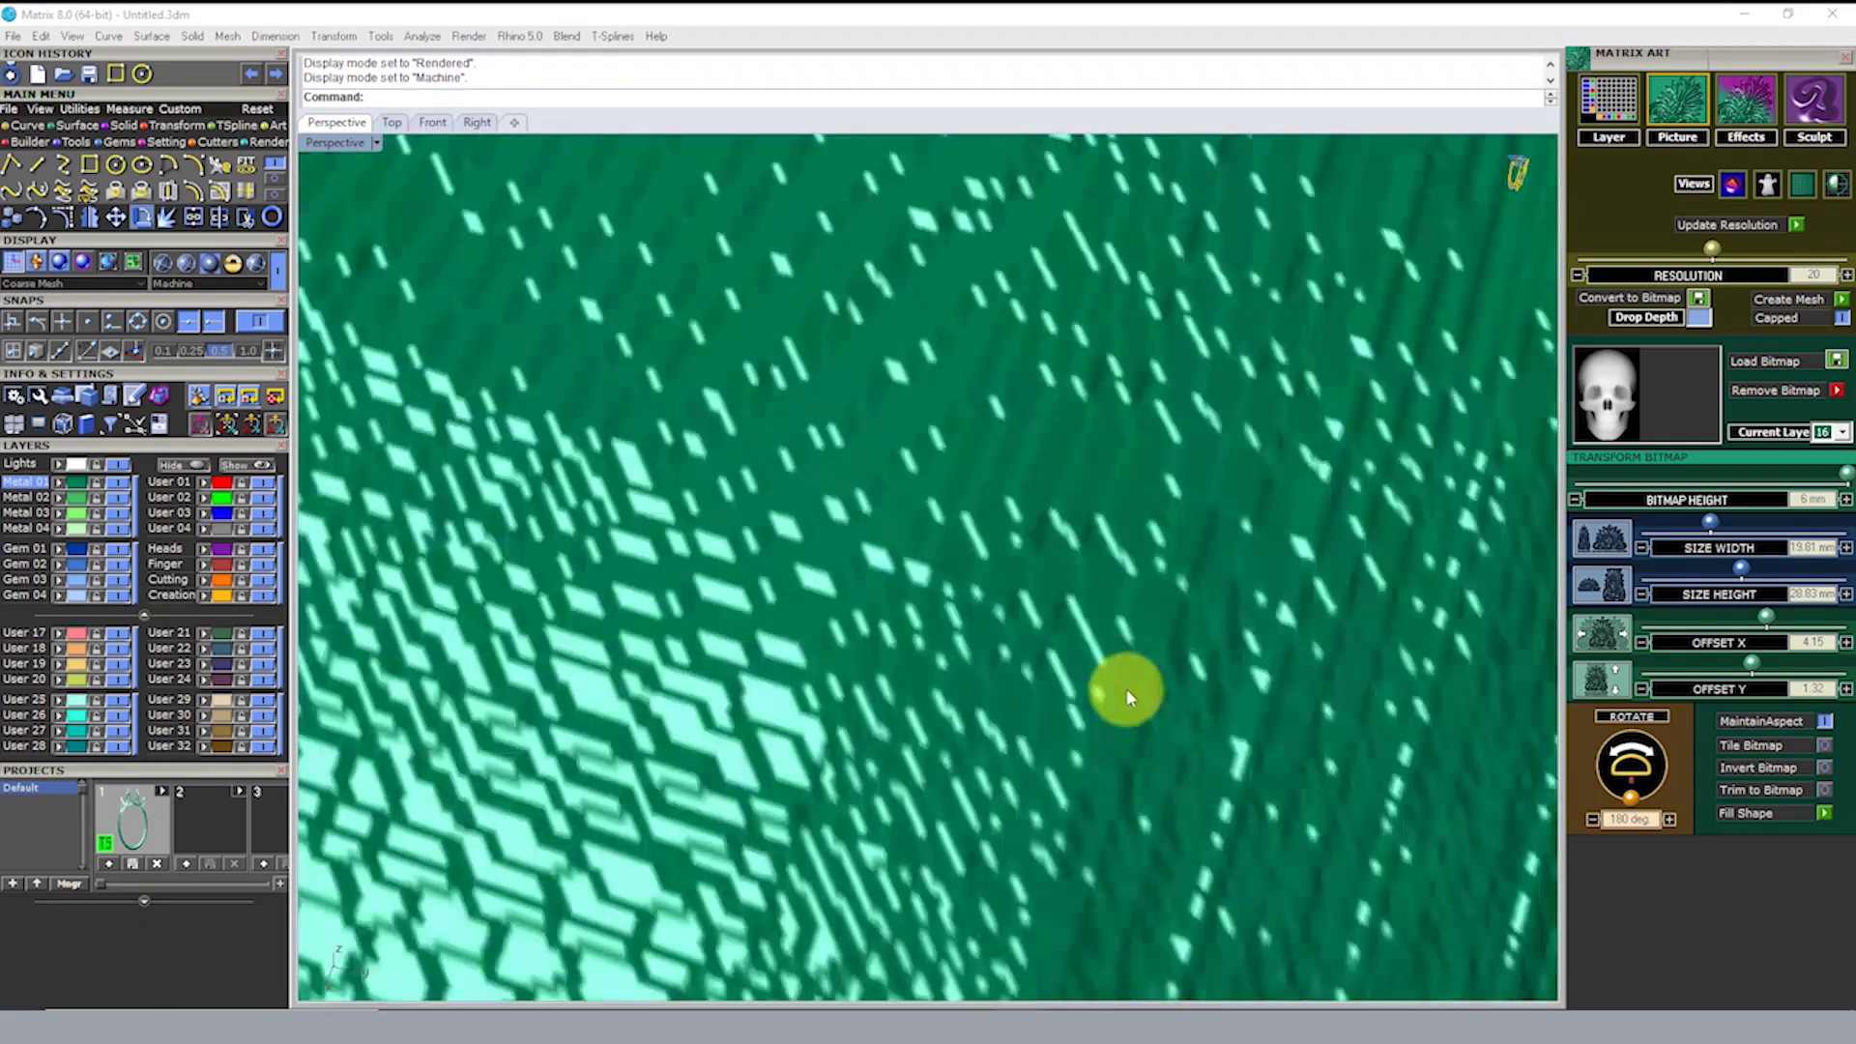
{"action": "scroll", "coordinate": [828, 654], "scroll_direction": "down", "scroll_amount": 4}
{"action": "right_click_drag", "start_coordinate": [829, 654], "coordinate": [1061, 526]}
{"action": "scroll", "coordinate": [1061, 525], "scroll_direction": "down", "scroll_amount": 4}
{"action": "mouse_move", "coordinate": [928, 593]}
{"action": "right_mouse_down"}
{"action": "mouse_move", "coordinate": [953, 630]}
{"action": "mouse_move", "coordinate": [911, 629]}
{"action": "mouse_move", "coordinate": [1063, 591]}
{"action": "mouse_move", "coordinate": [1222, 506]}
{"action": "mouse_move", "coordinate": [1043, 622]}
{"action": "mouse_move", "coordinate": [857, 612]}
{"action": "mouse_move", "coordinate": [953, 399]}
{"action": "right_mouse_up"}
{"action": "scroll", "coordinate": [953, 629], "scroll_direction": "up", "scroll_amount": 2}
{"action": "scroll", "coordinate": [858, 613], "scroll_direction": "down", "scroll_amount": 3}
{"action": "scroll", "coordinate": [954, 399], "scroll_direction": "up", "scroll_amount": 2}
{"action": "left_click", "coordinate": [978, 454]}
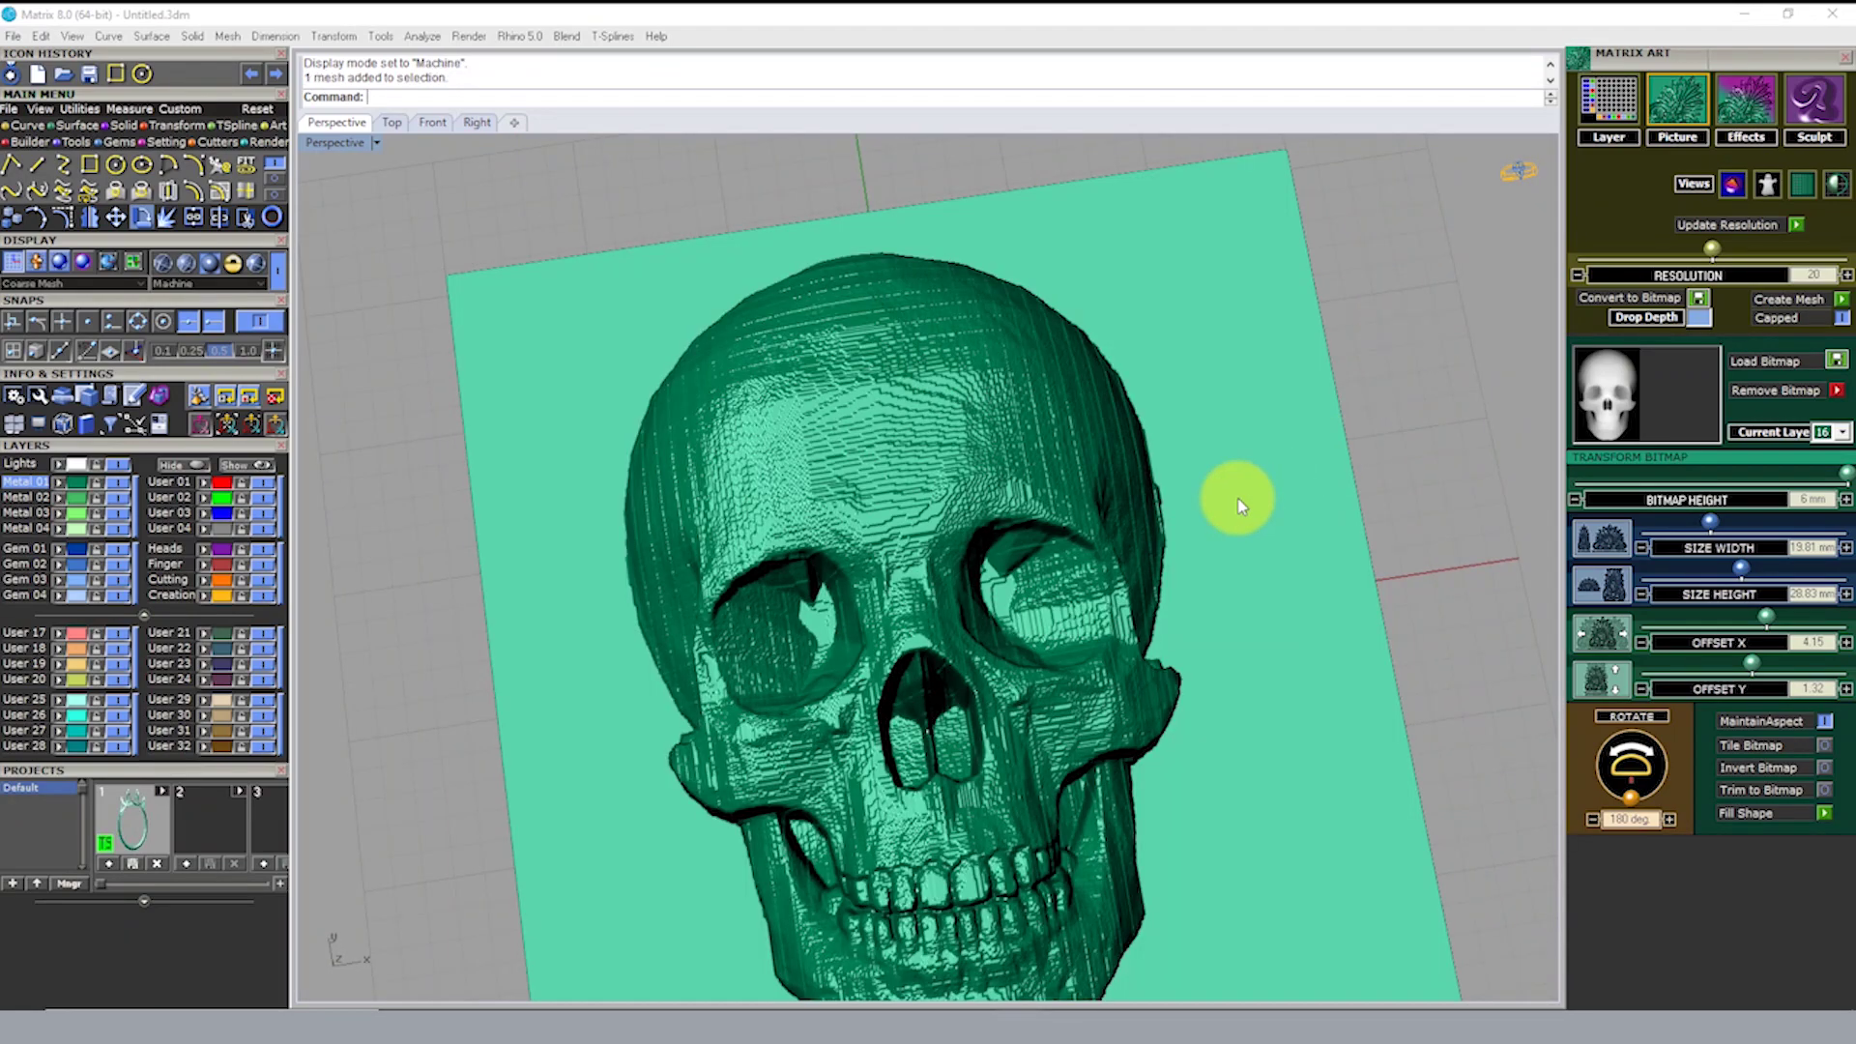
Step: Delete the skull relief mesh and return the viewport to Shaded display
{"action": "mouse_move", "coordinate": [1234, 502]}
{"action": "right_mouse_down"}
{"action": "mouse_move", "coordinate": [952, 450]}
{"action": "mouse_move", "coordinate": [925, 395]}
{"action": "right_mouse_up"}
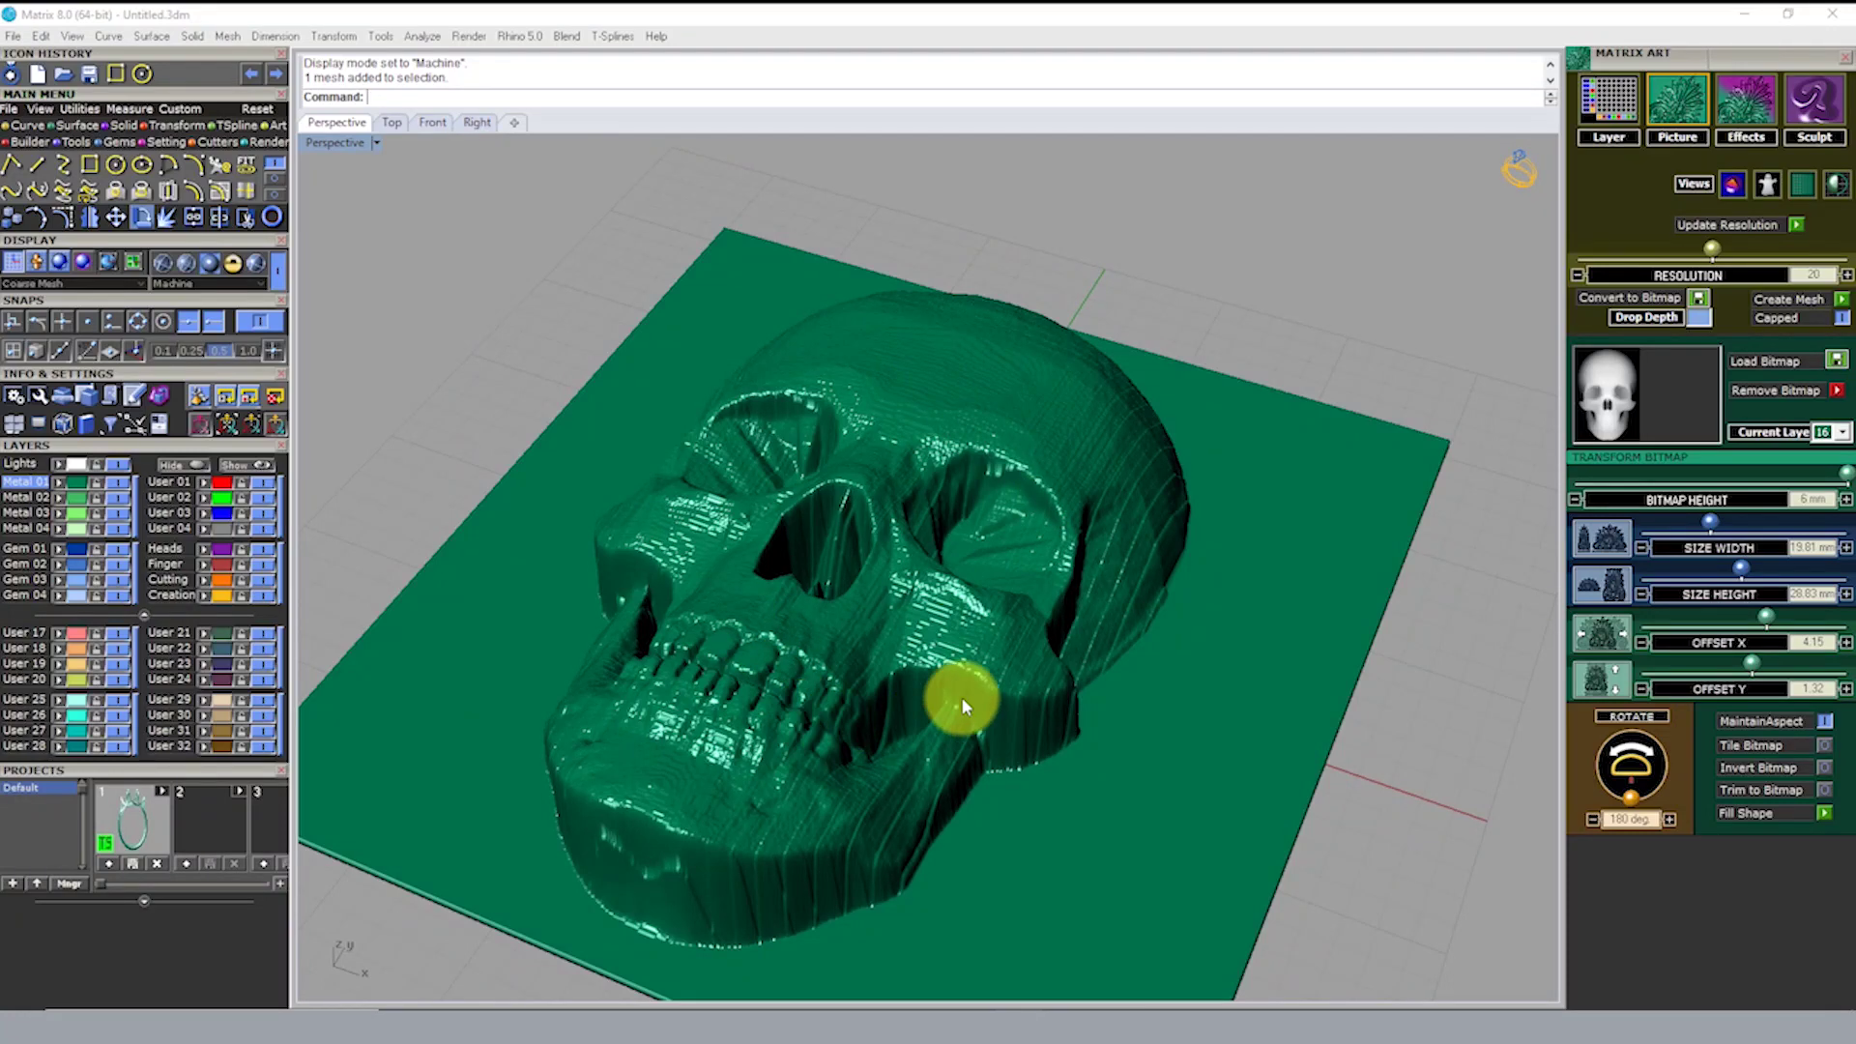
{"action": "mouse_move", "coordinate": [995, 688]}
{"action": "right_mouse_down"}
{"action": "mouse_move", "coordinate": [1037, 643]}
{"action": "mouse_move", "coordinate": [1099, 431]}
{"action": "mouse_move", "coordinate": [1015, 642]}
{"action": "mouse_move", "coordinate": [1035, 629]}
{"action": "right_mouse_up"}
{"action": "left_click", "coordinate": [1040, 628]}
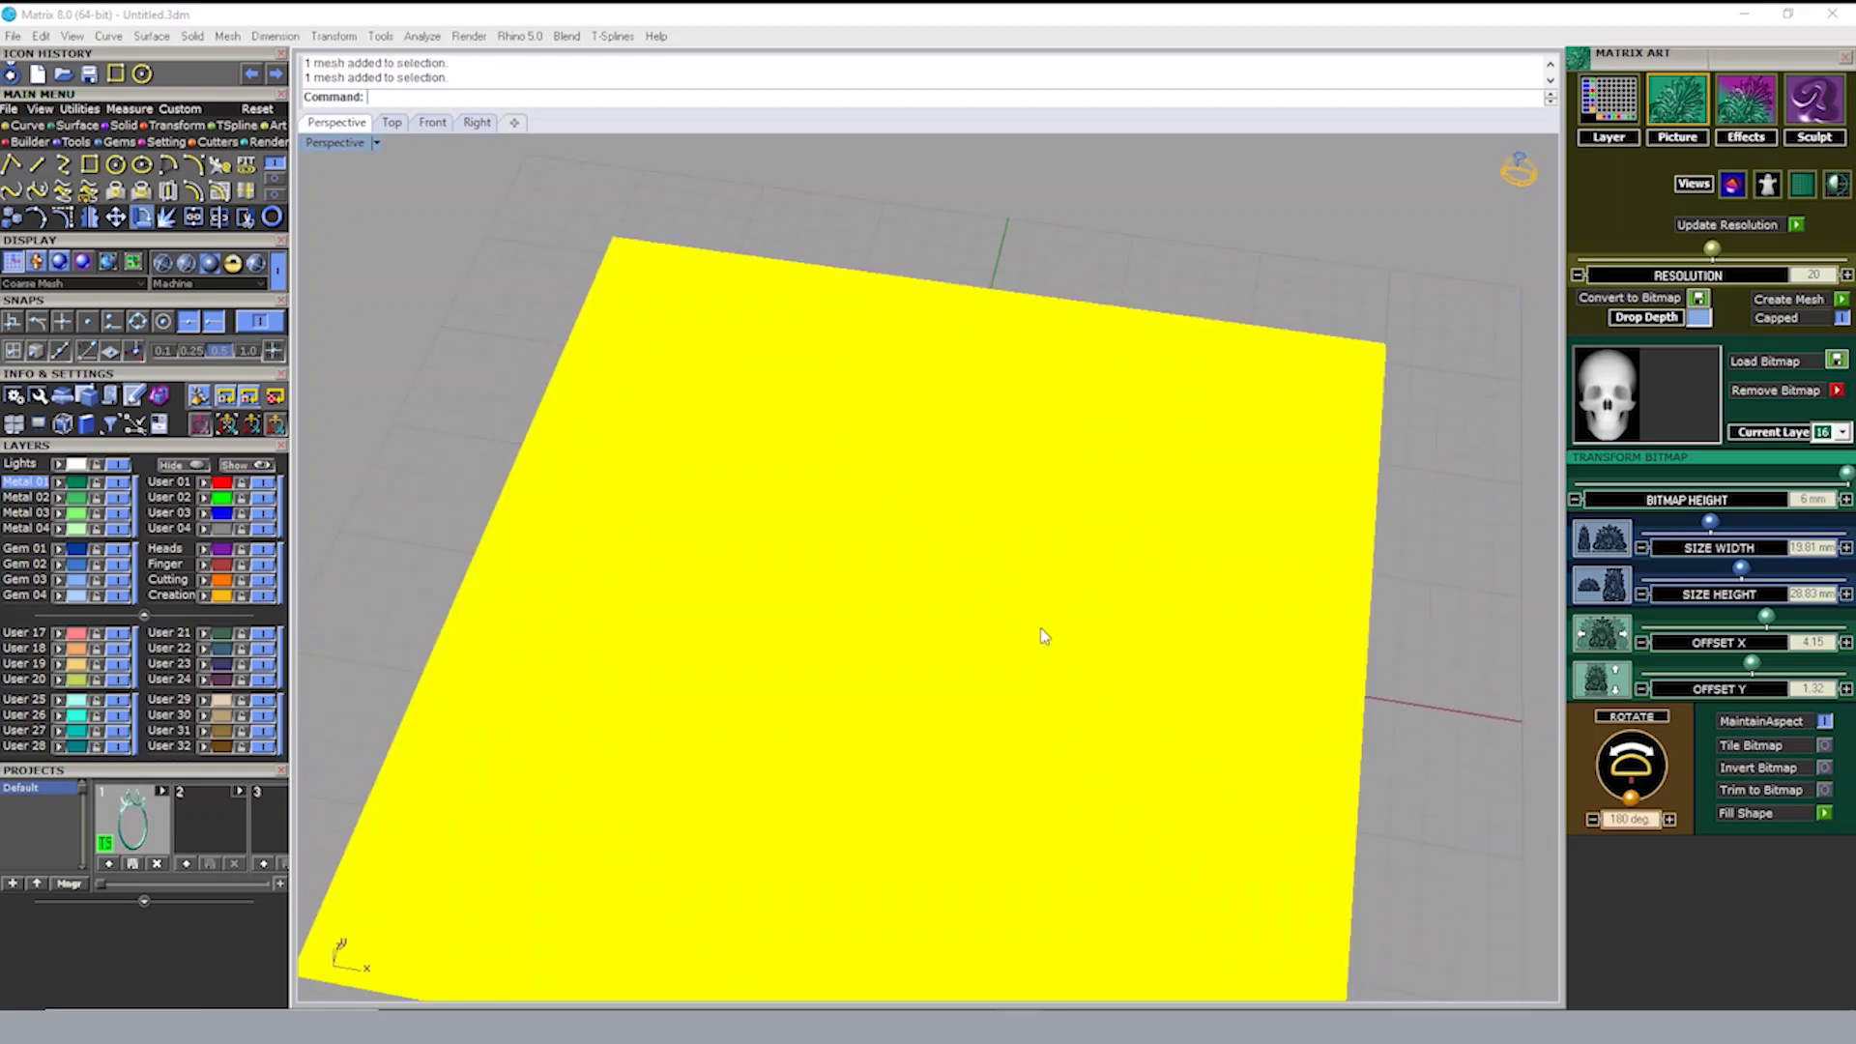
{"action": "left_click", "coordinate": [1392, 188]}
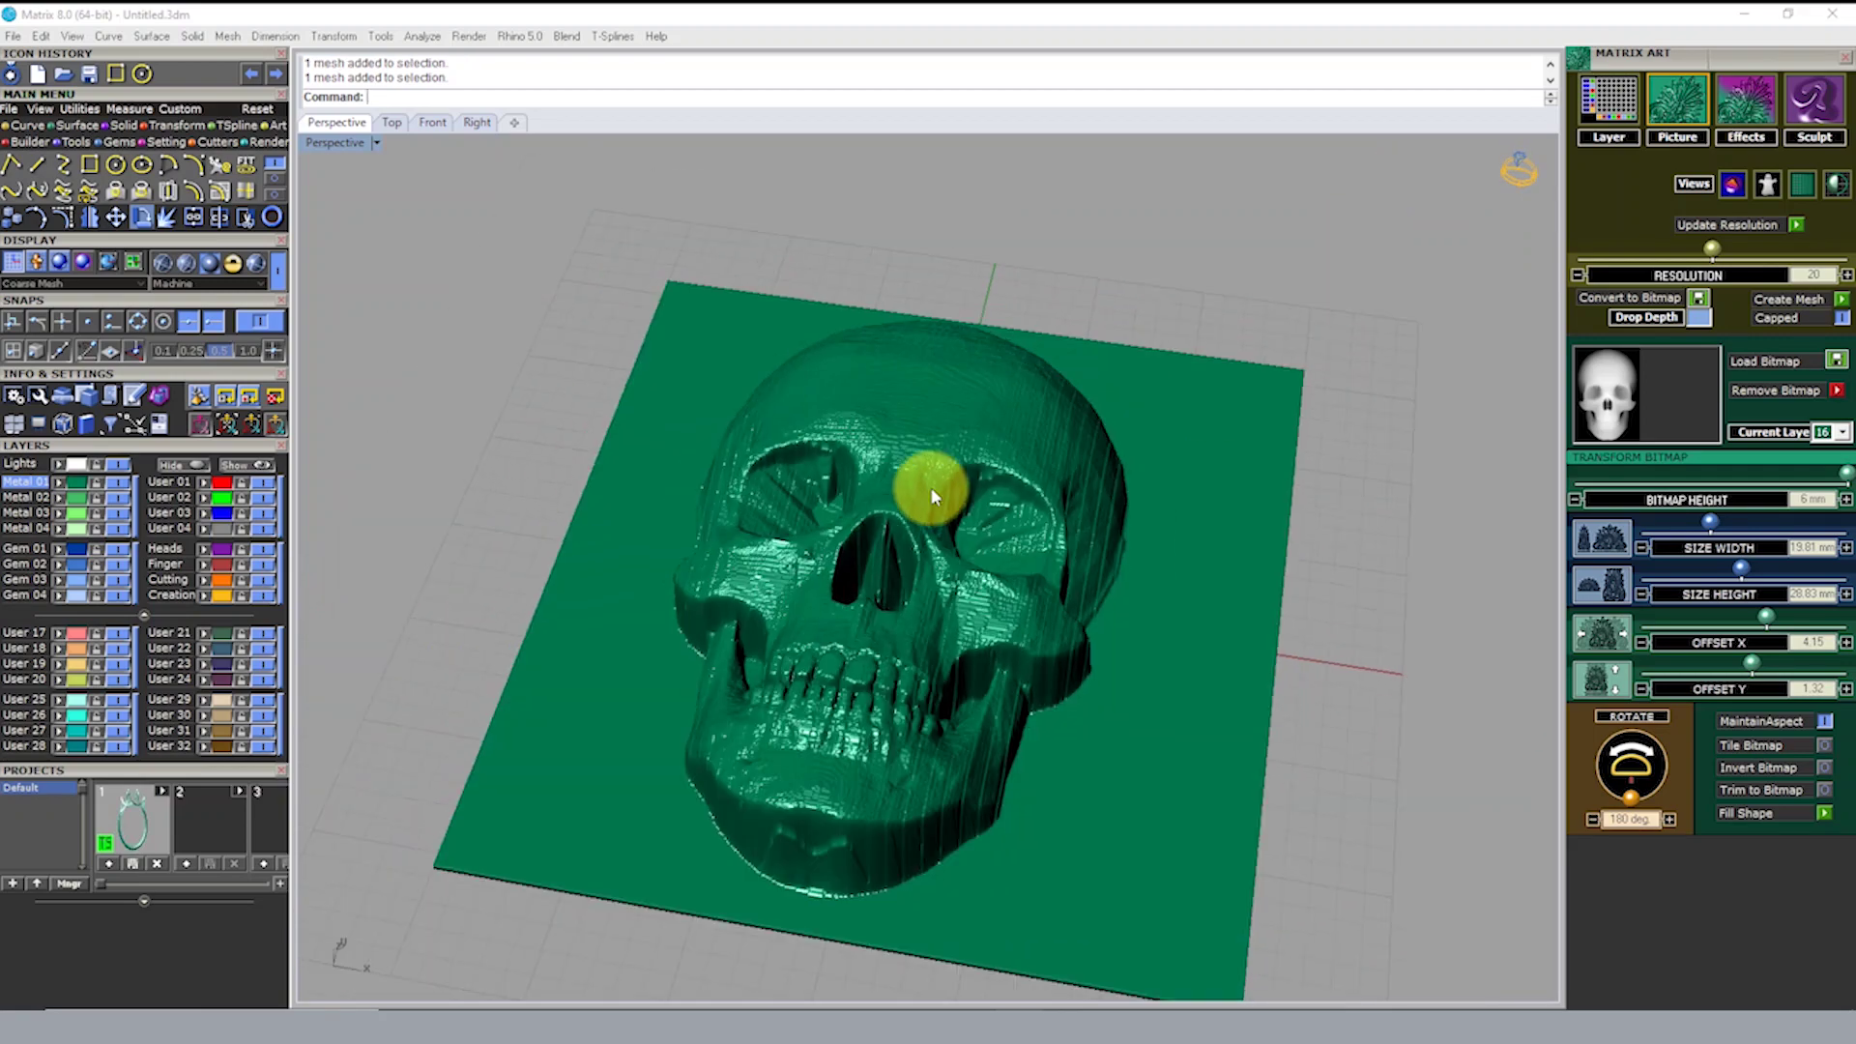
{"action": "left_click", "coordinate": [939, 538]}
{"action": "key", "text": "Delete"}
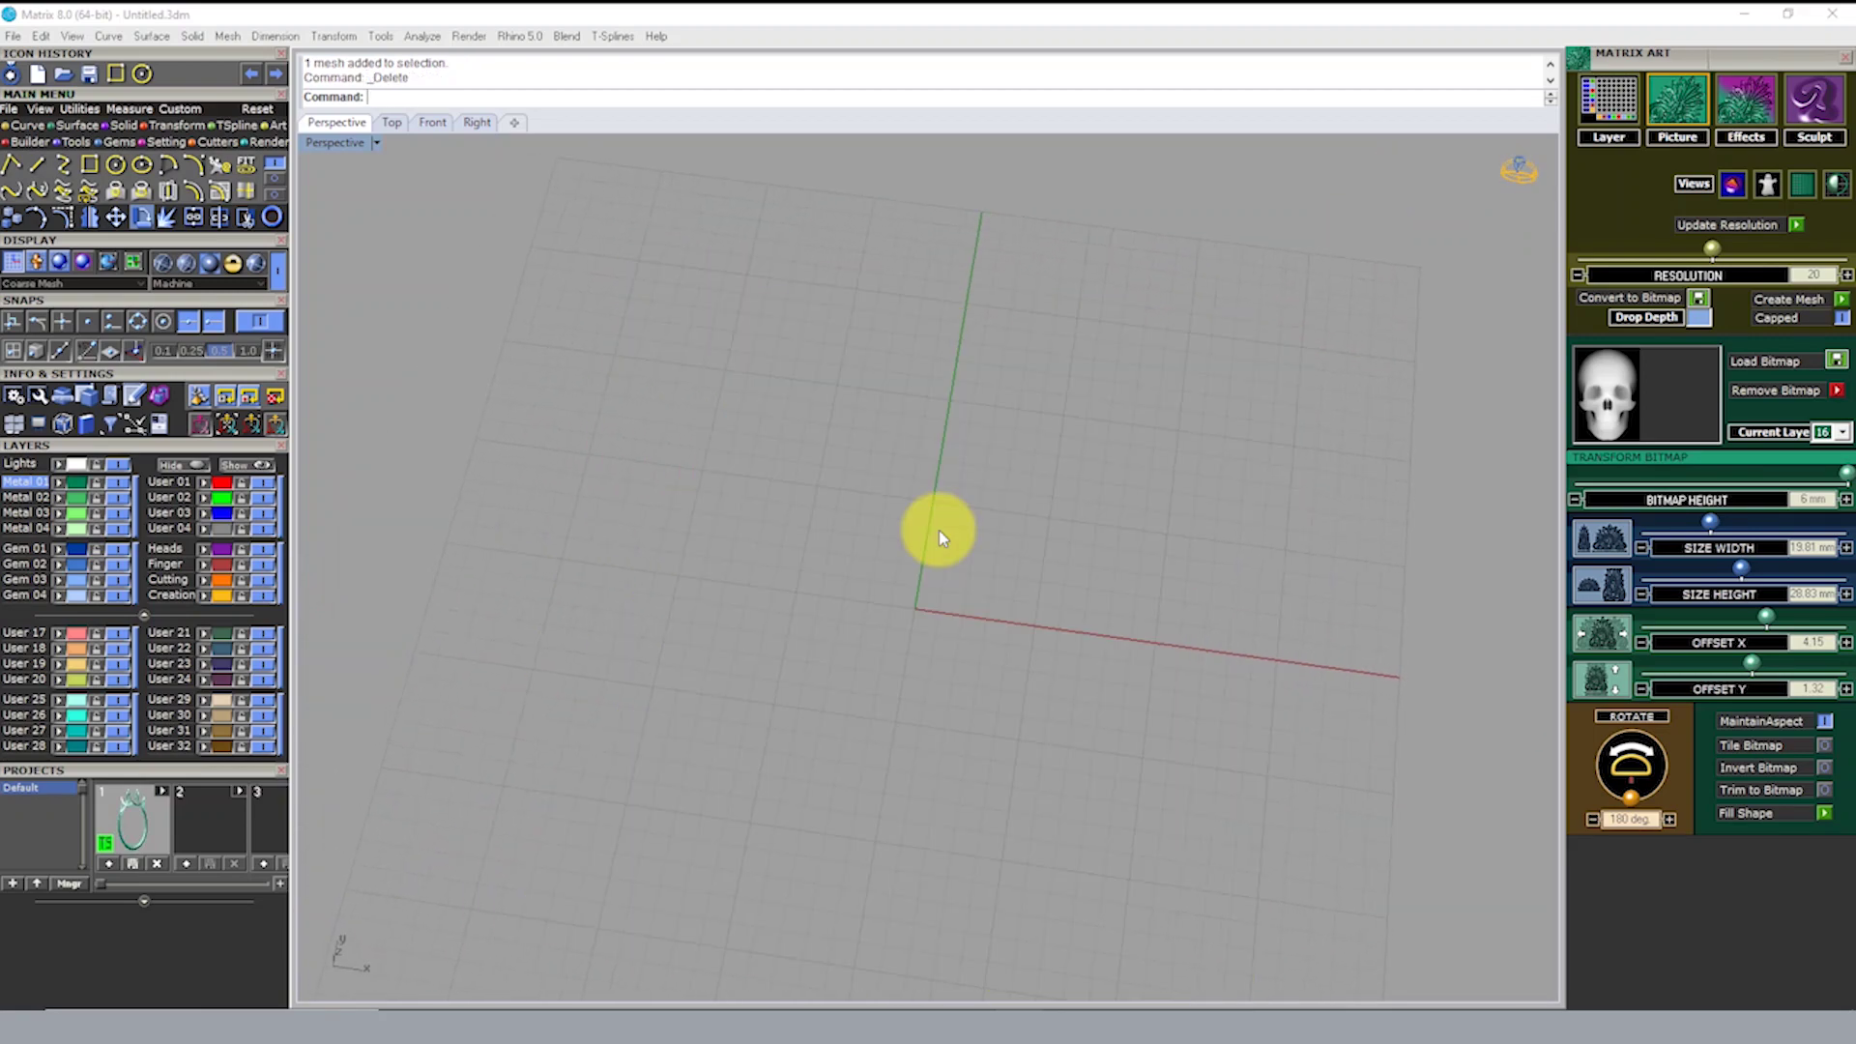
{"action": "scroll", "coordinate": [961, 503], "scroll_direction": "down", "scroll_amount": 2}
{"action": "left_click", "coordinate": [376, 142]}
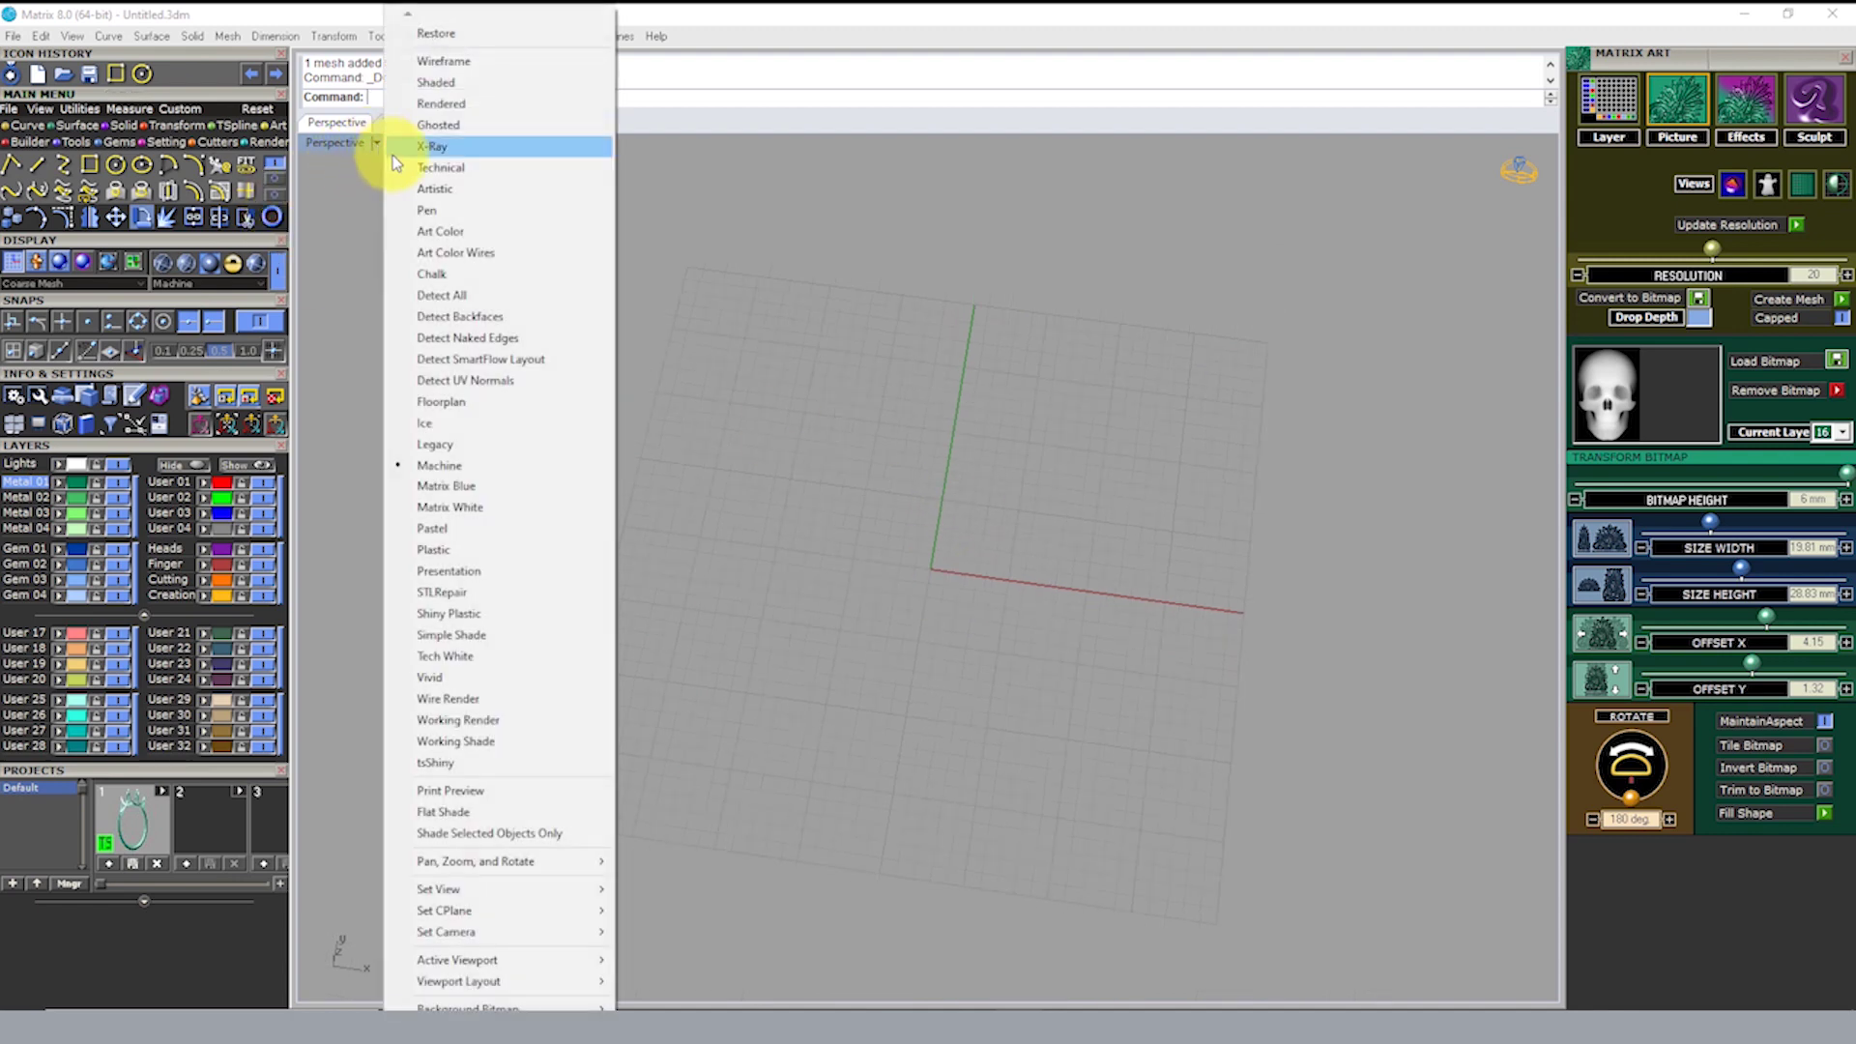
{"action": "left_click", "coordinate": [466, 90]}
Step: Build a relief layer on the rectangle at resolution 10
{"action": "left_click", "coordinate": [1168, 455]}
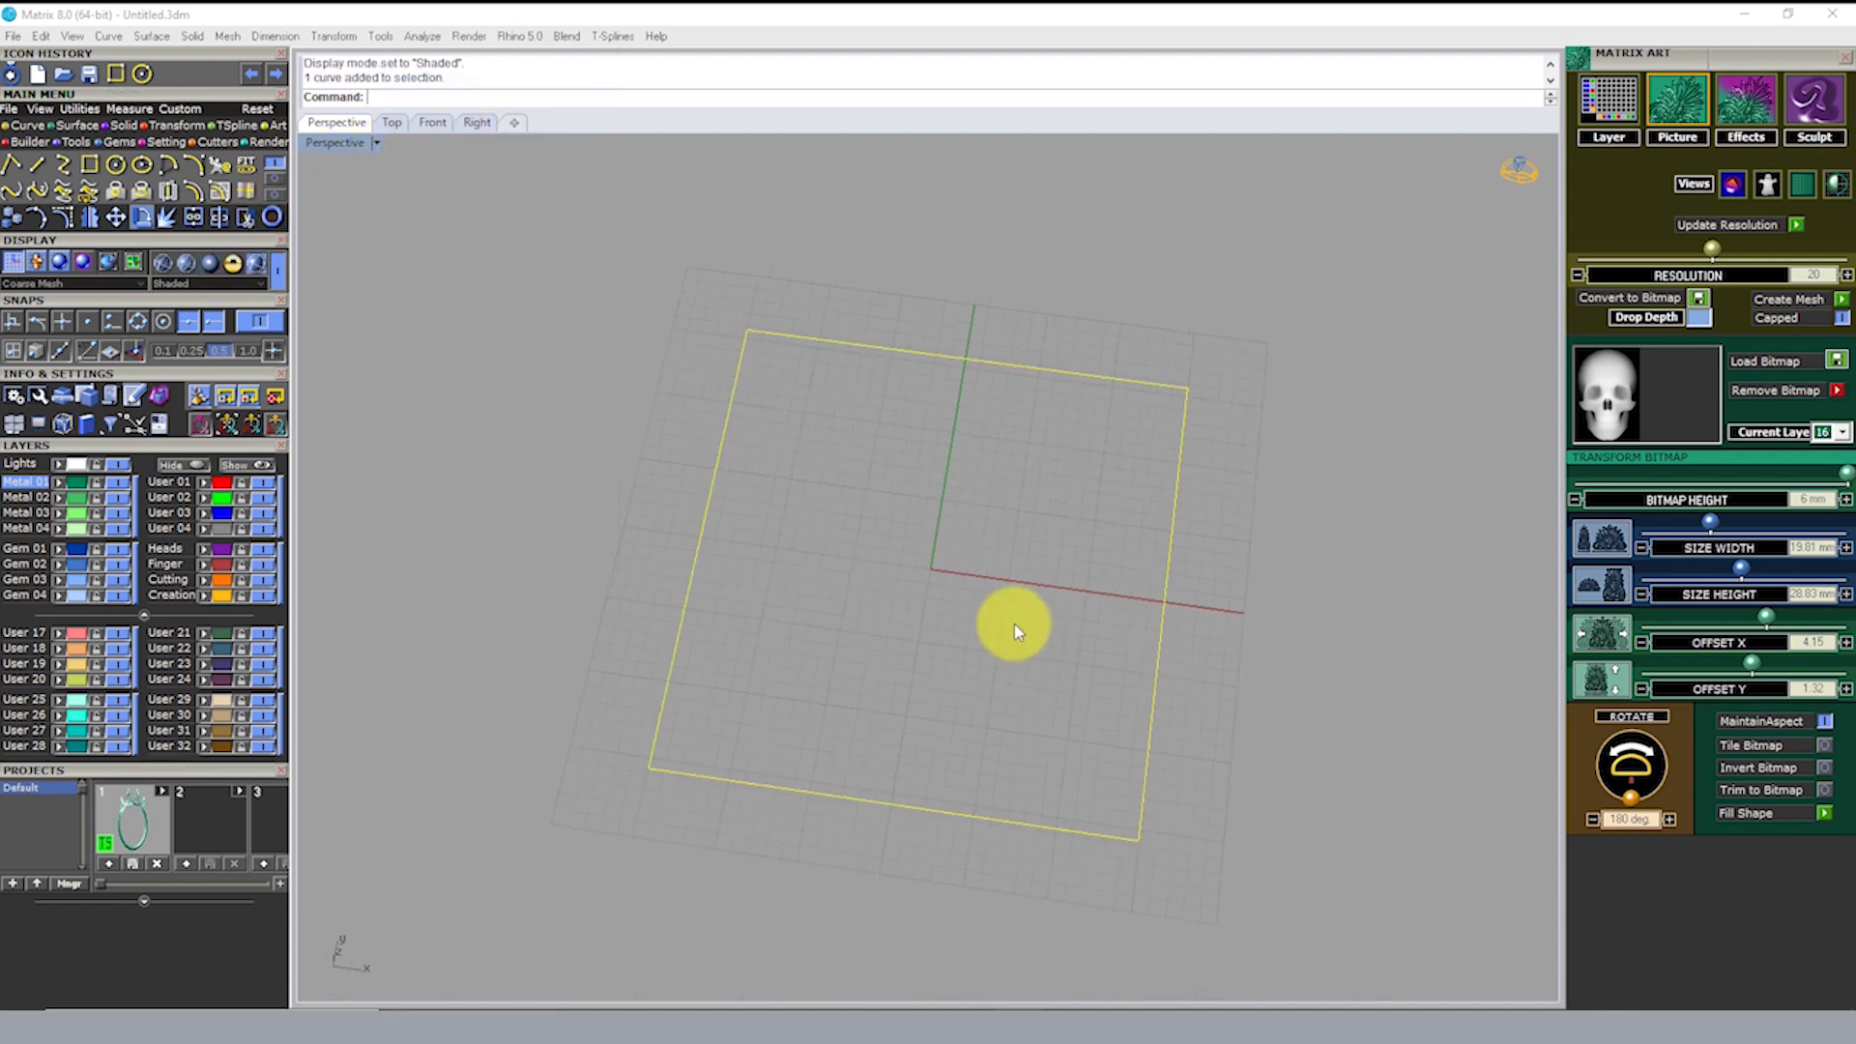
{"action": "left_click", "coordinate": [1712, 251]}
{"action": "left_click_drag", "start_coordinate": [1714, 257], "coordinate": [1493, 259]}
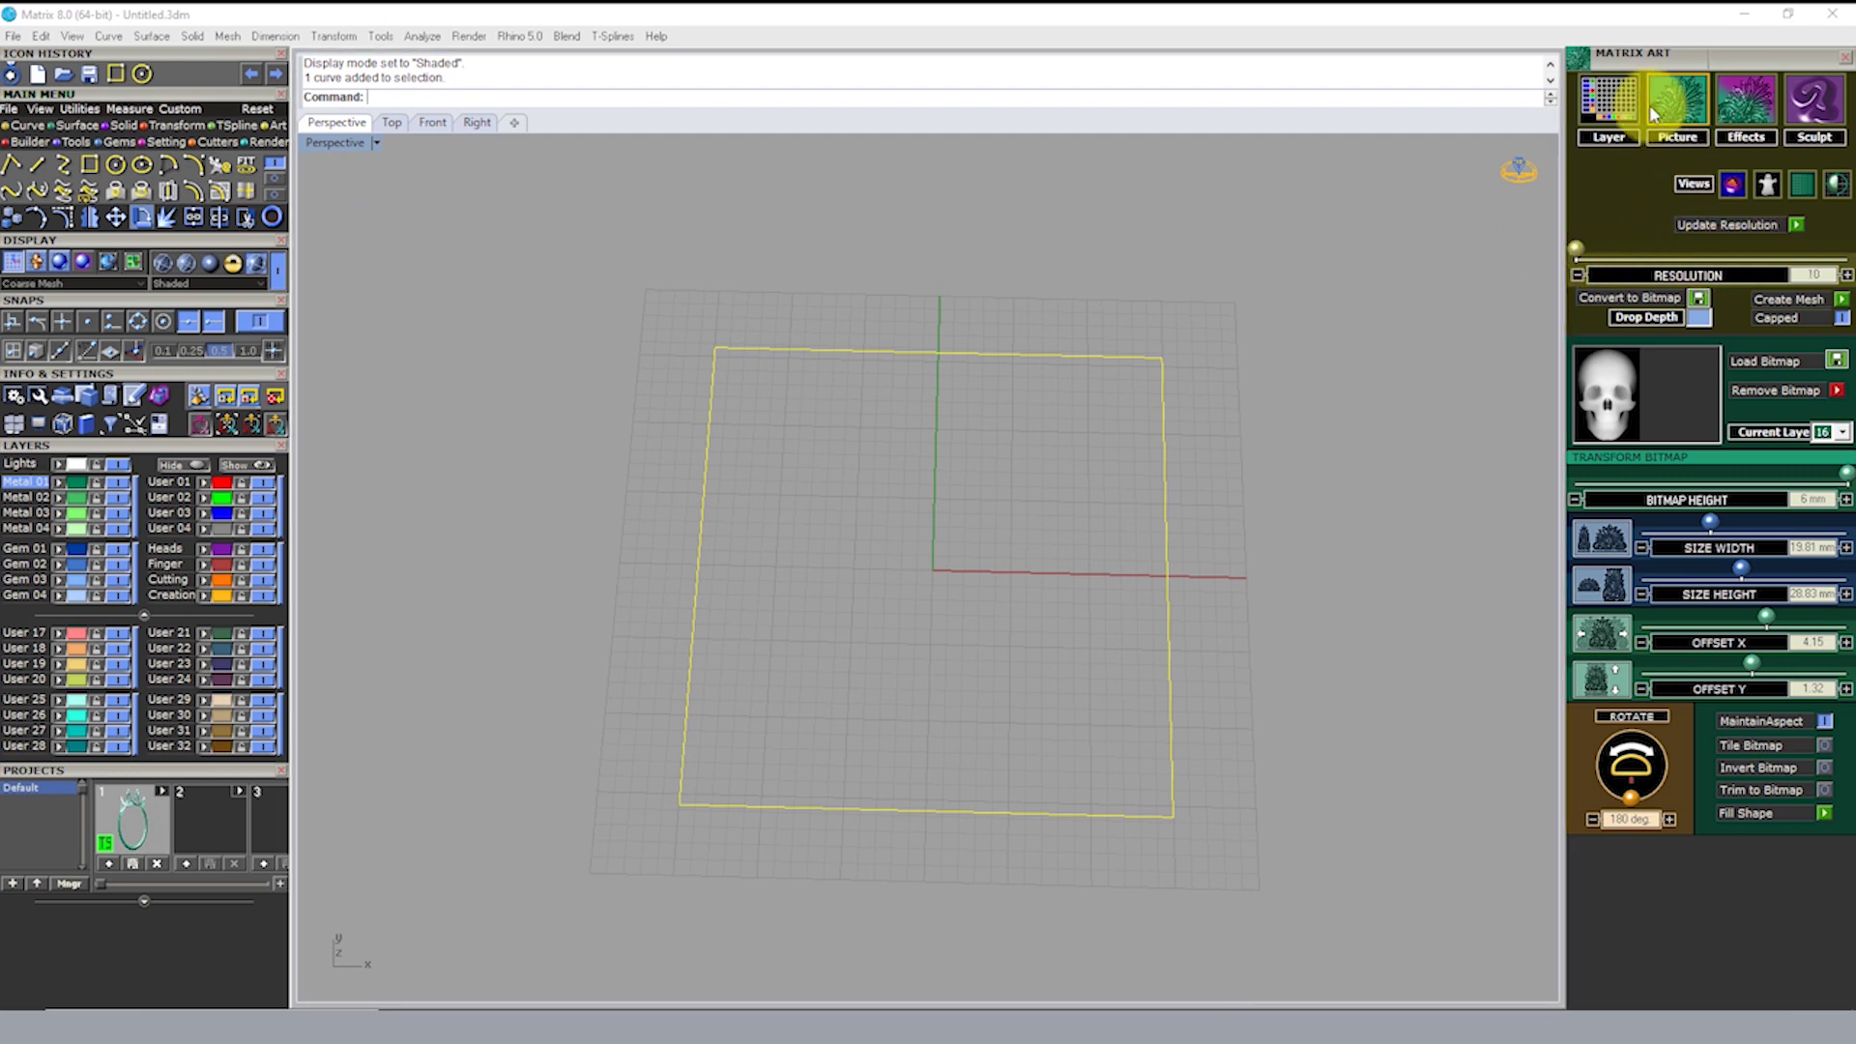
{"action": "left_click", "coordinate": [1609, 104]}
{"action": "left_click", "coordinate": [1616, 234]}
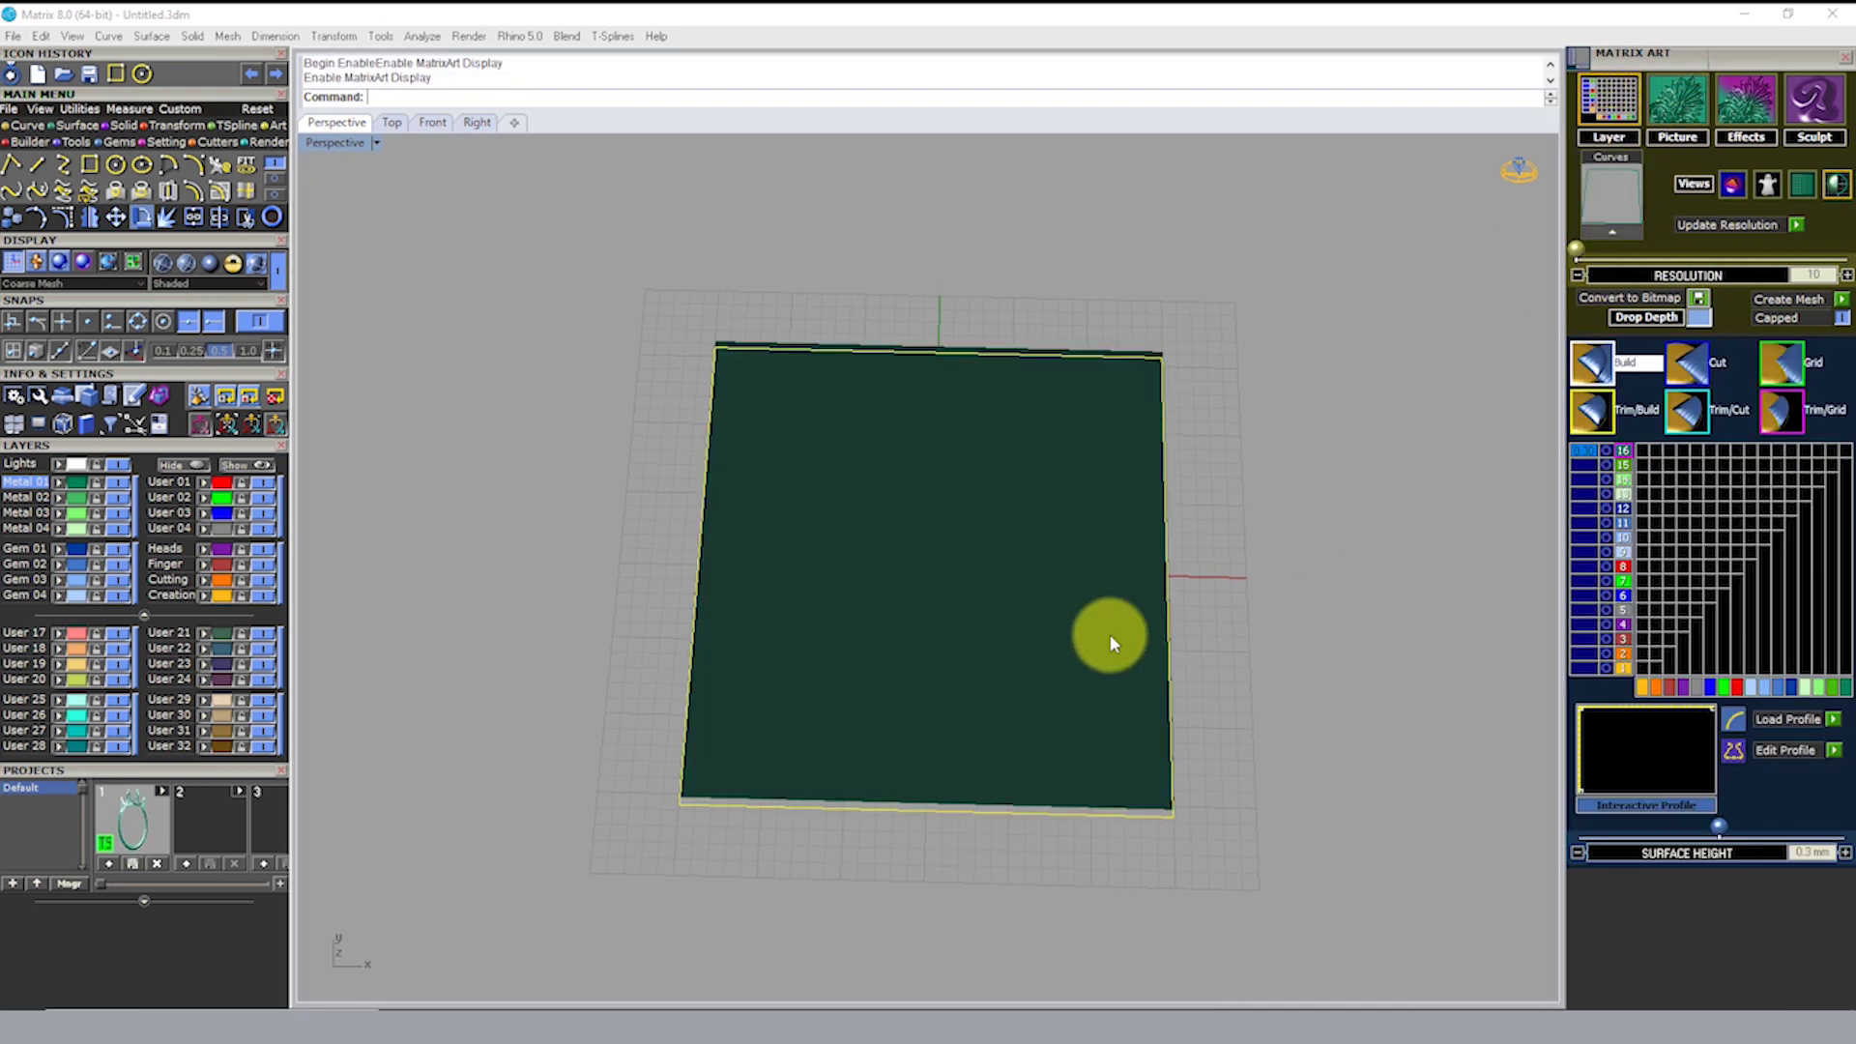
{"action": "left_click", "coordinate": [1677, 106]}
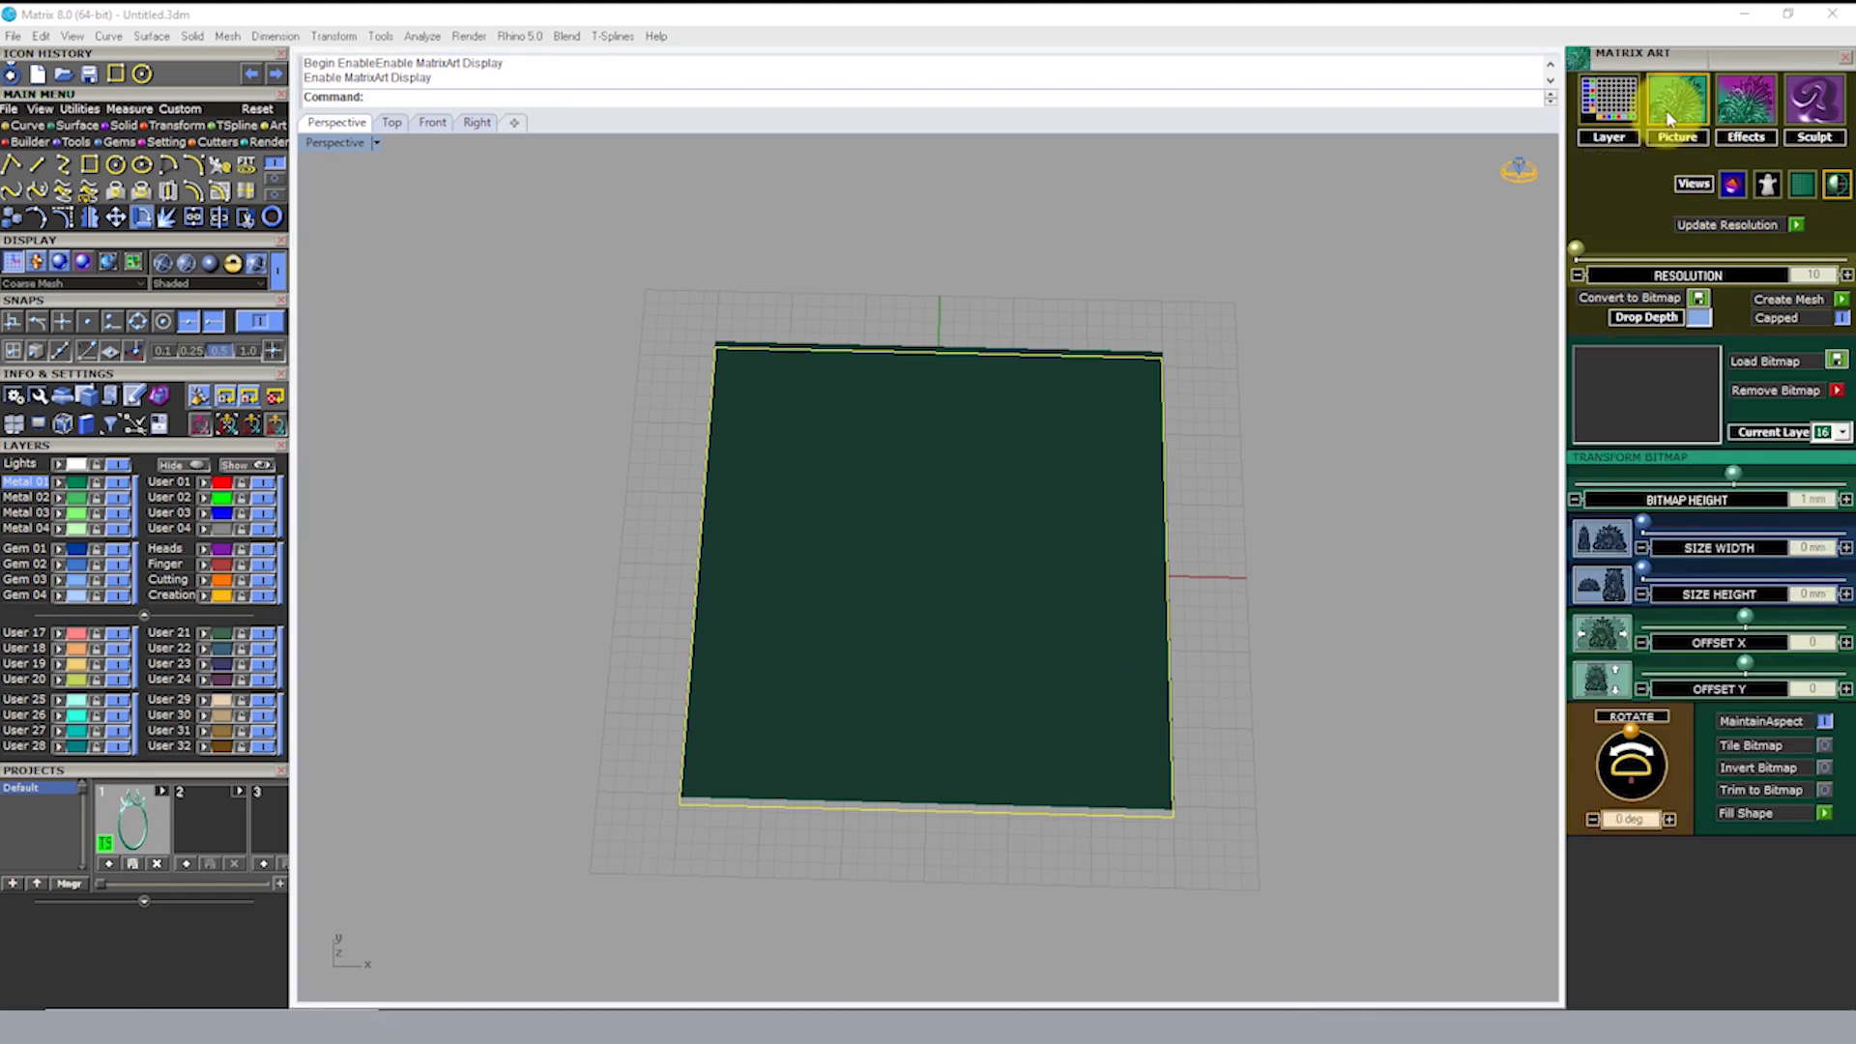
Step: Browse the bitmap images and load the ship picture m1d6d637.bmp
{"action": "left_click", "coordinate": [1650, 403]}
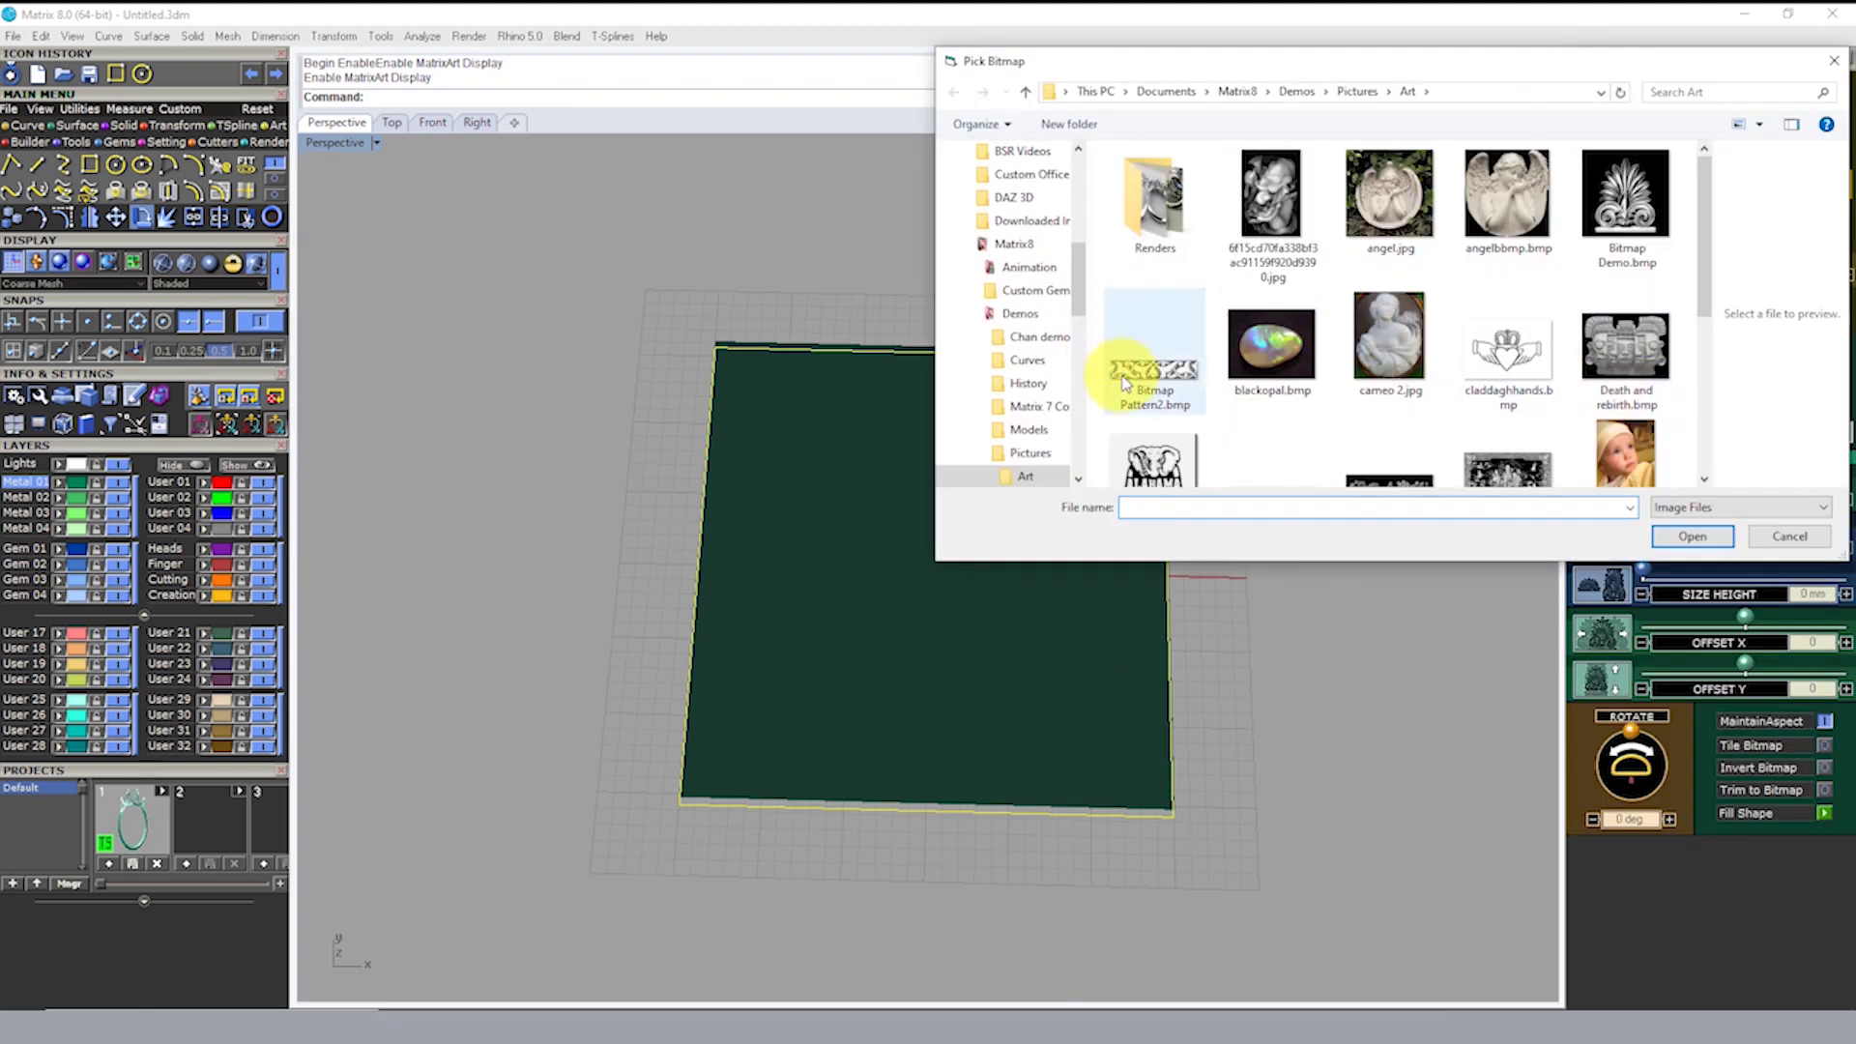
{"action": "left_click", "coordinate": [1128, 382]}
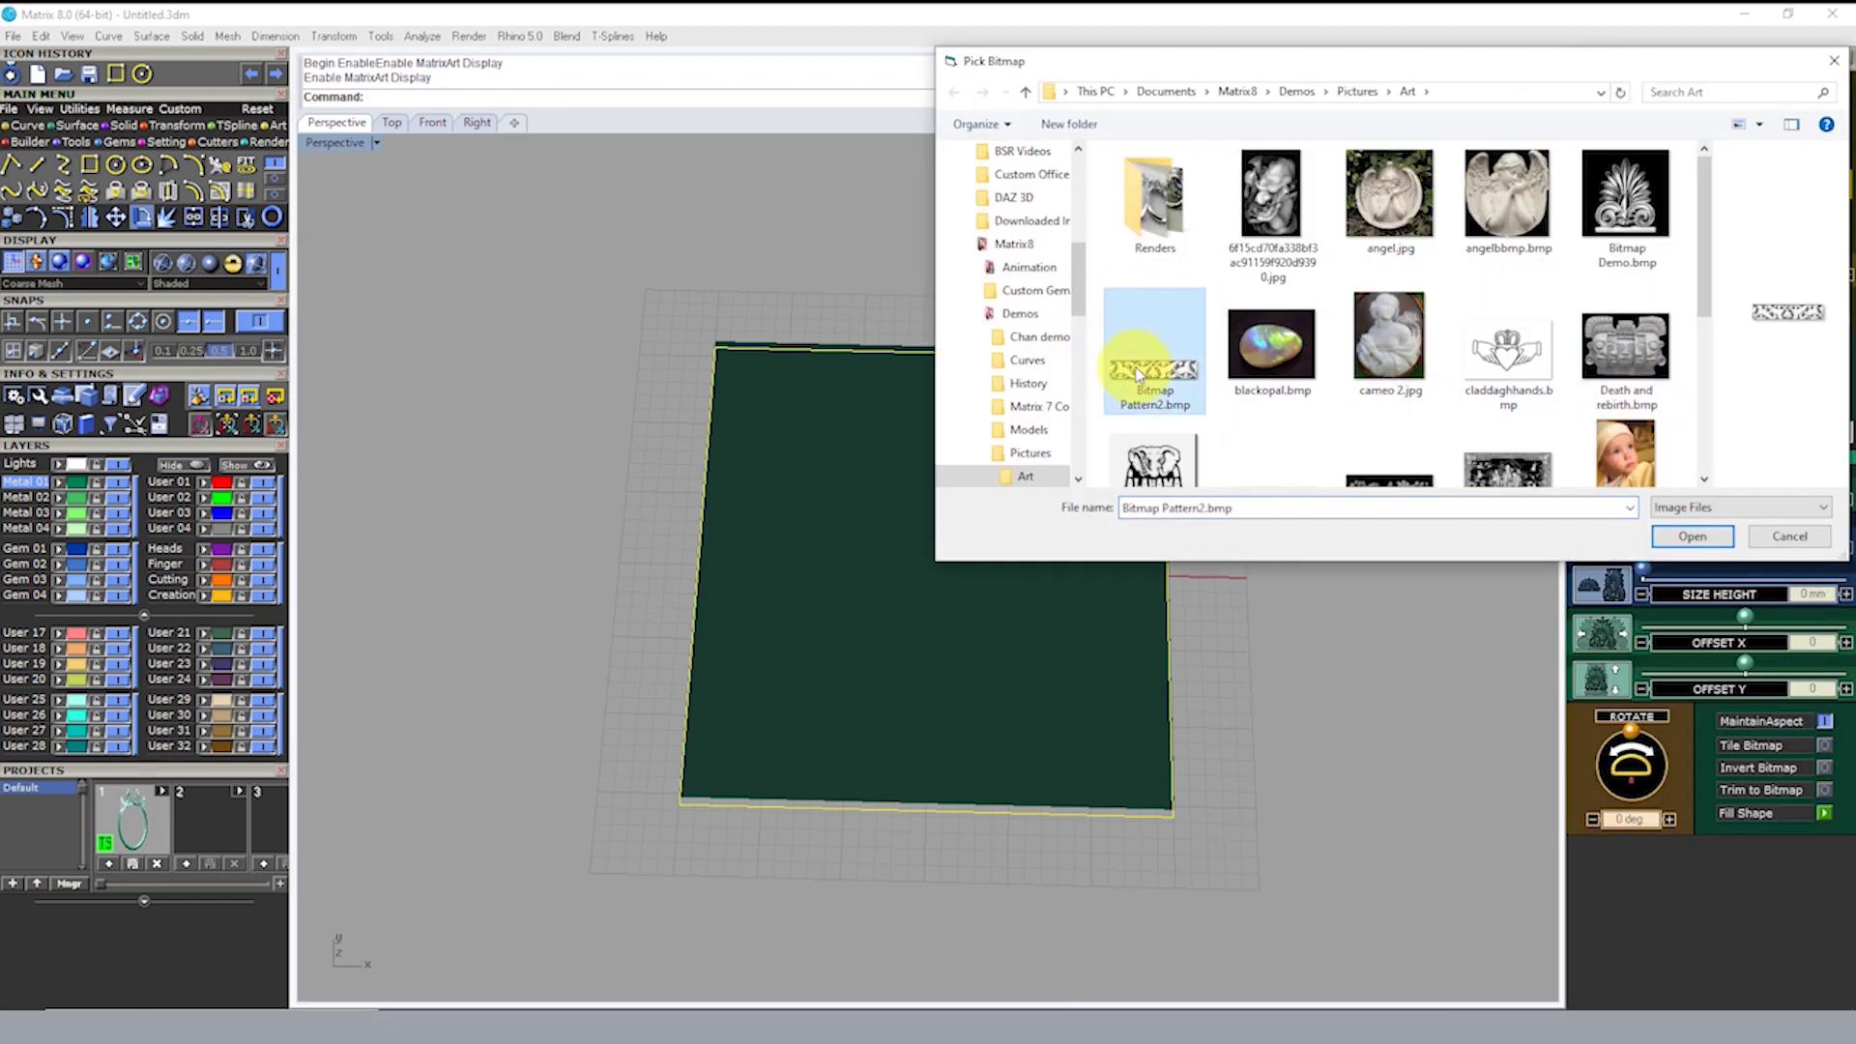
{"action": "left_click", "coordinate": [1630, 353]}
{"action": "scroll", "coordinate": [1632, 352], "scroll_direction": "down", "scroll_amount": 2}
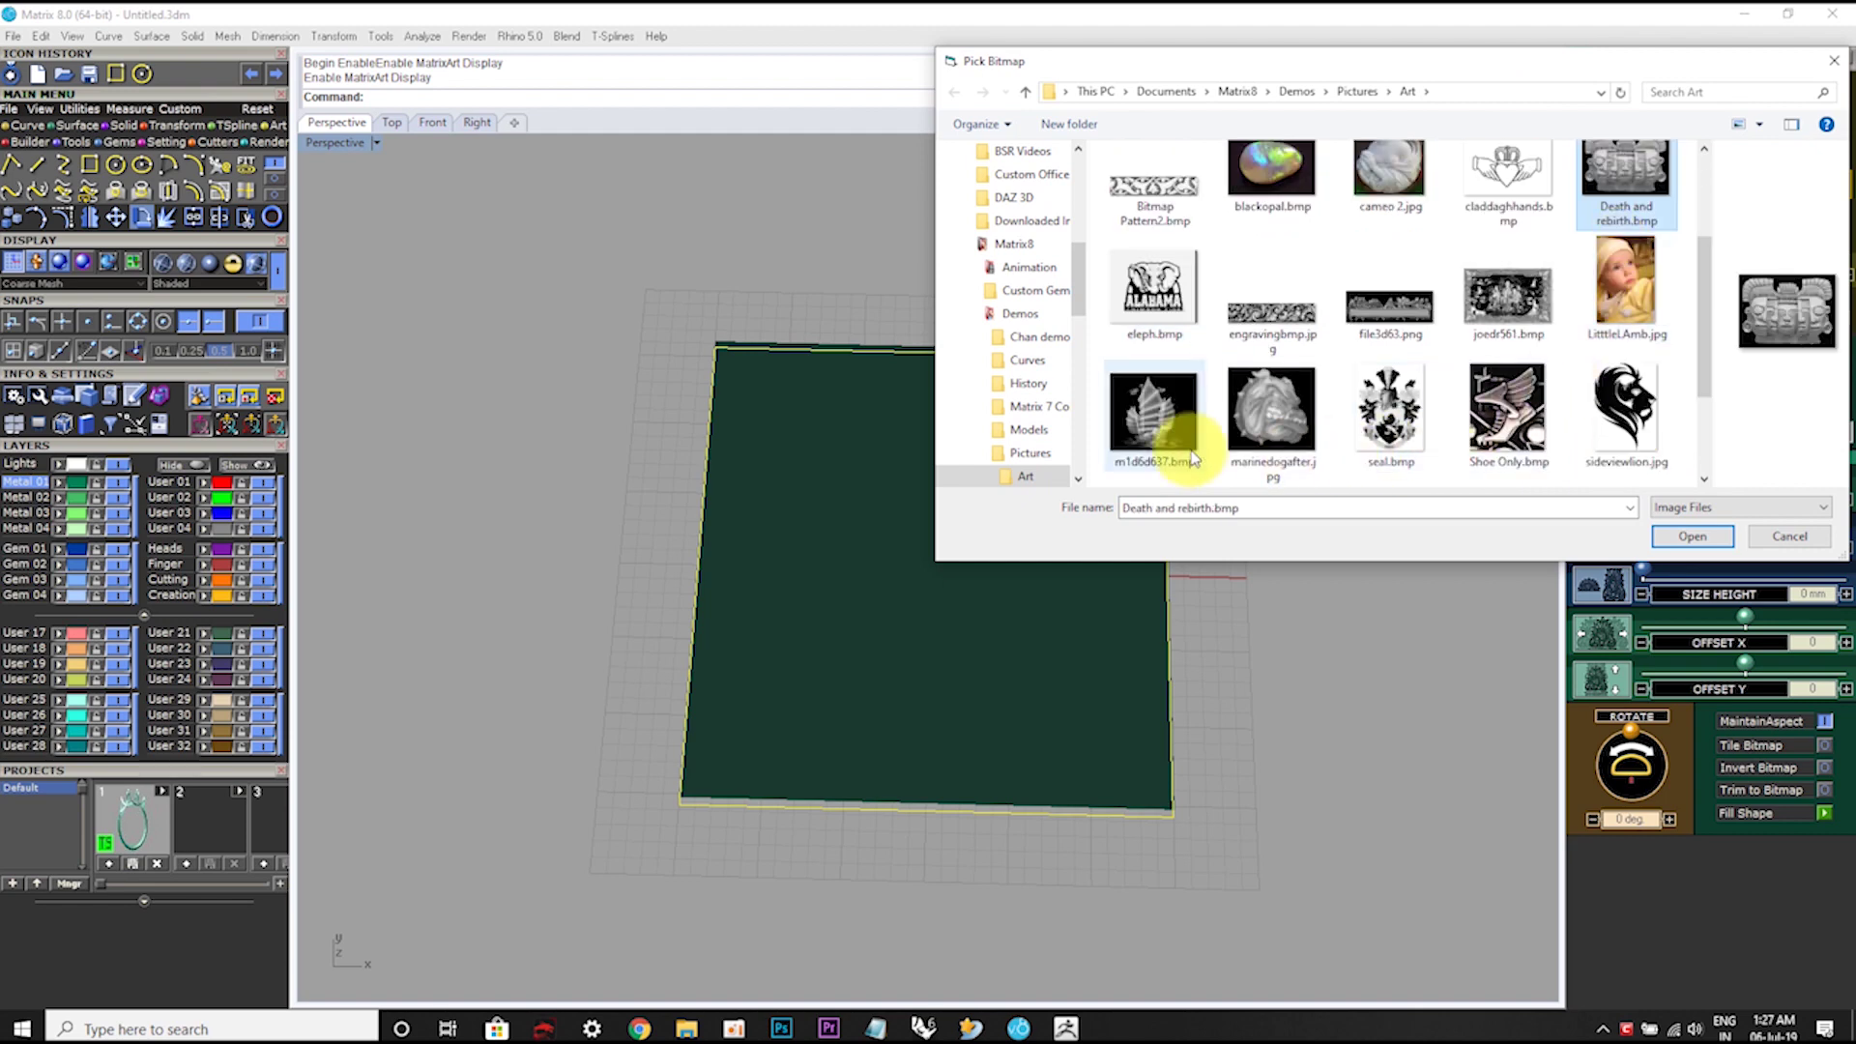
{"action": "left_click", "coordinate": [1157, 428]}
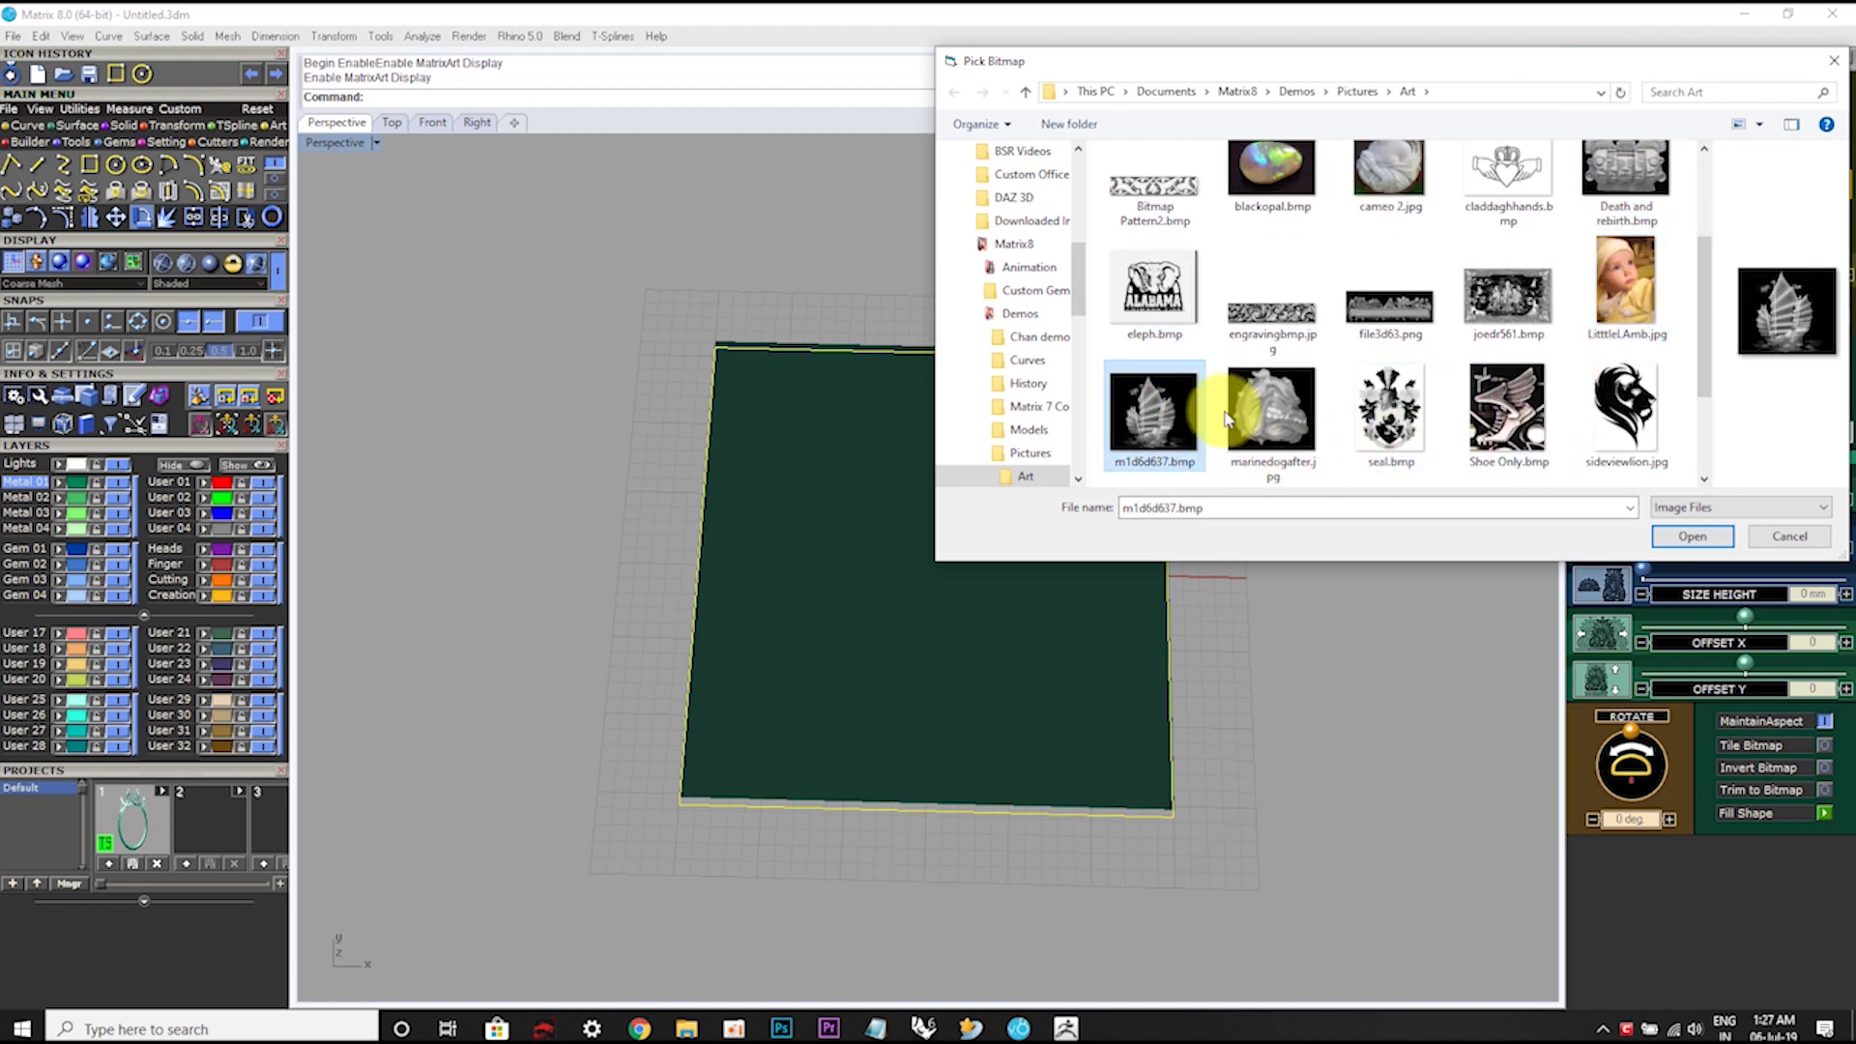
{"action": "left_click", "coordinate": [1694, 536]}
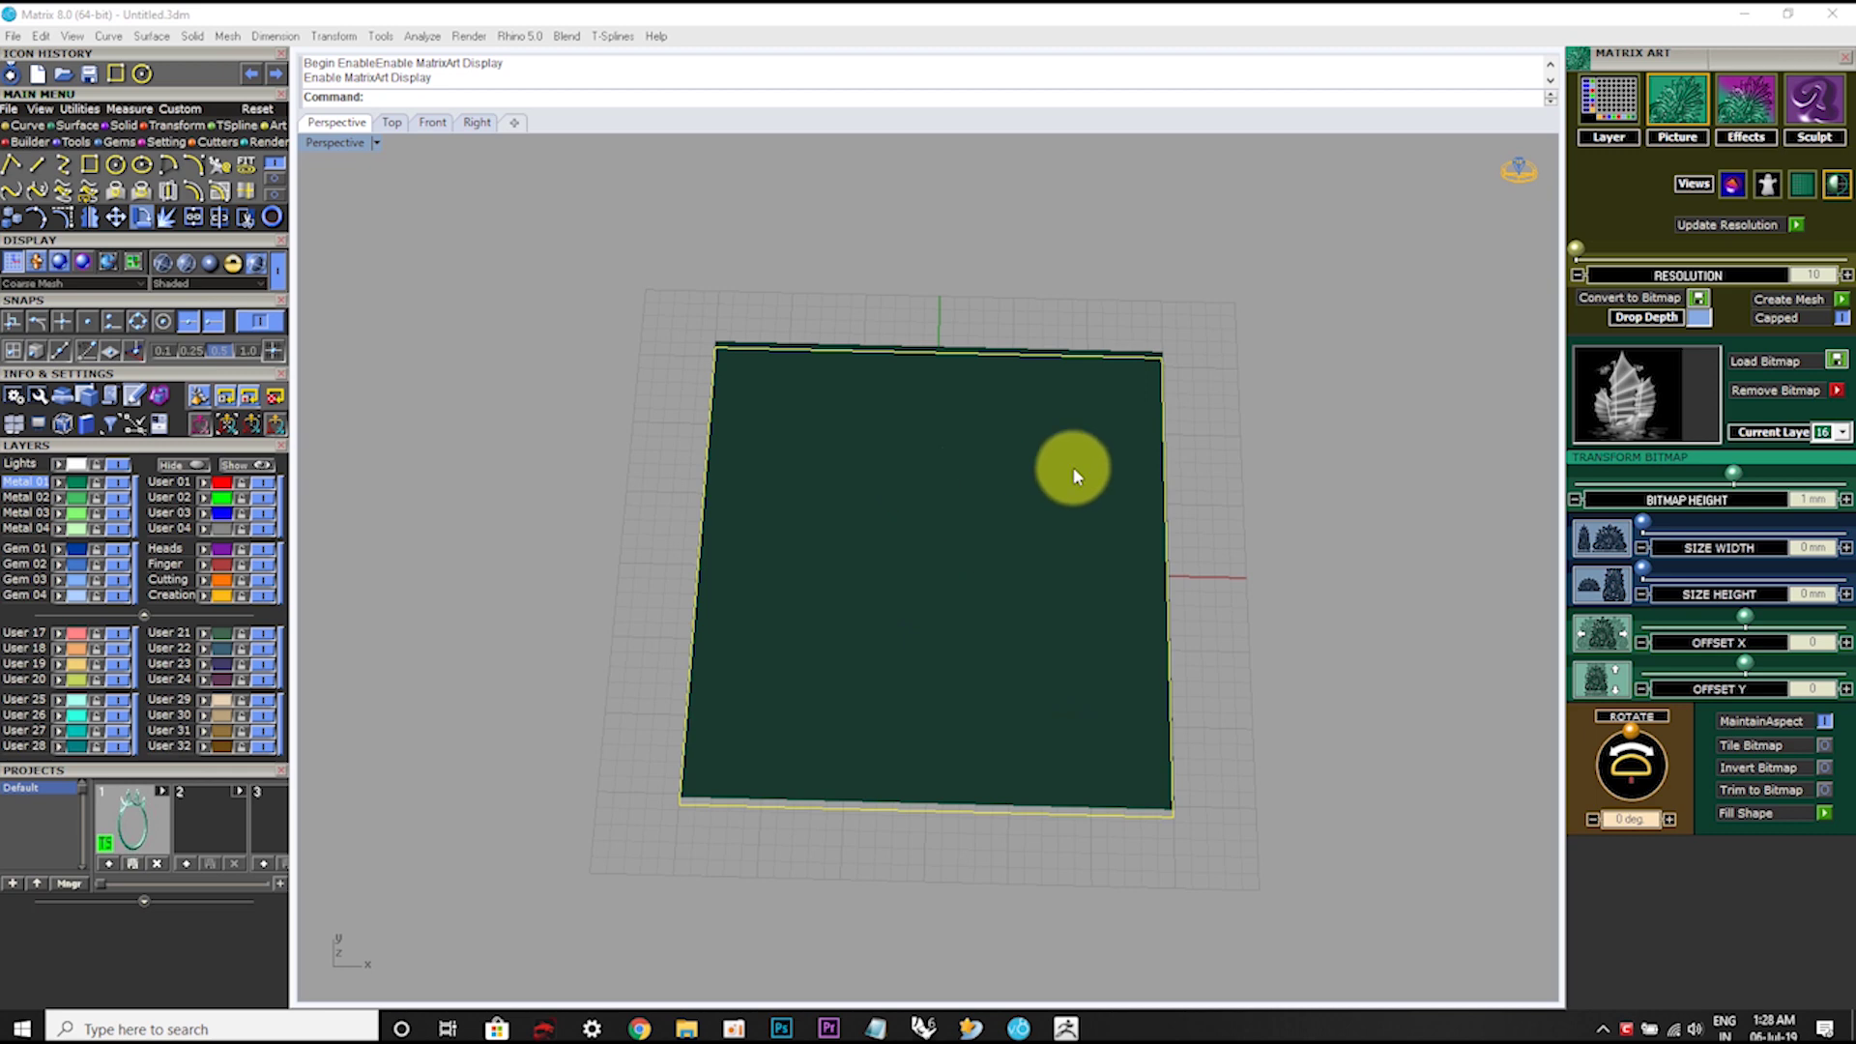
Step: Shrink the ship bitmap to 30 mm wide and offset it along X and Y
{"action": "left_click", "coordinate": [1779, 321]}
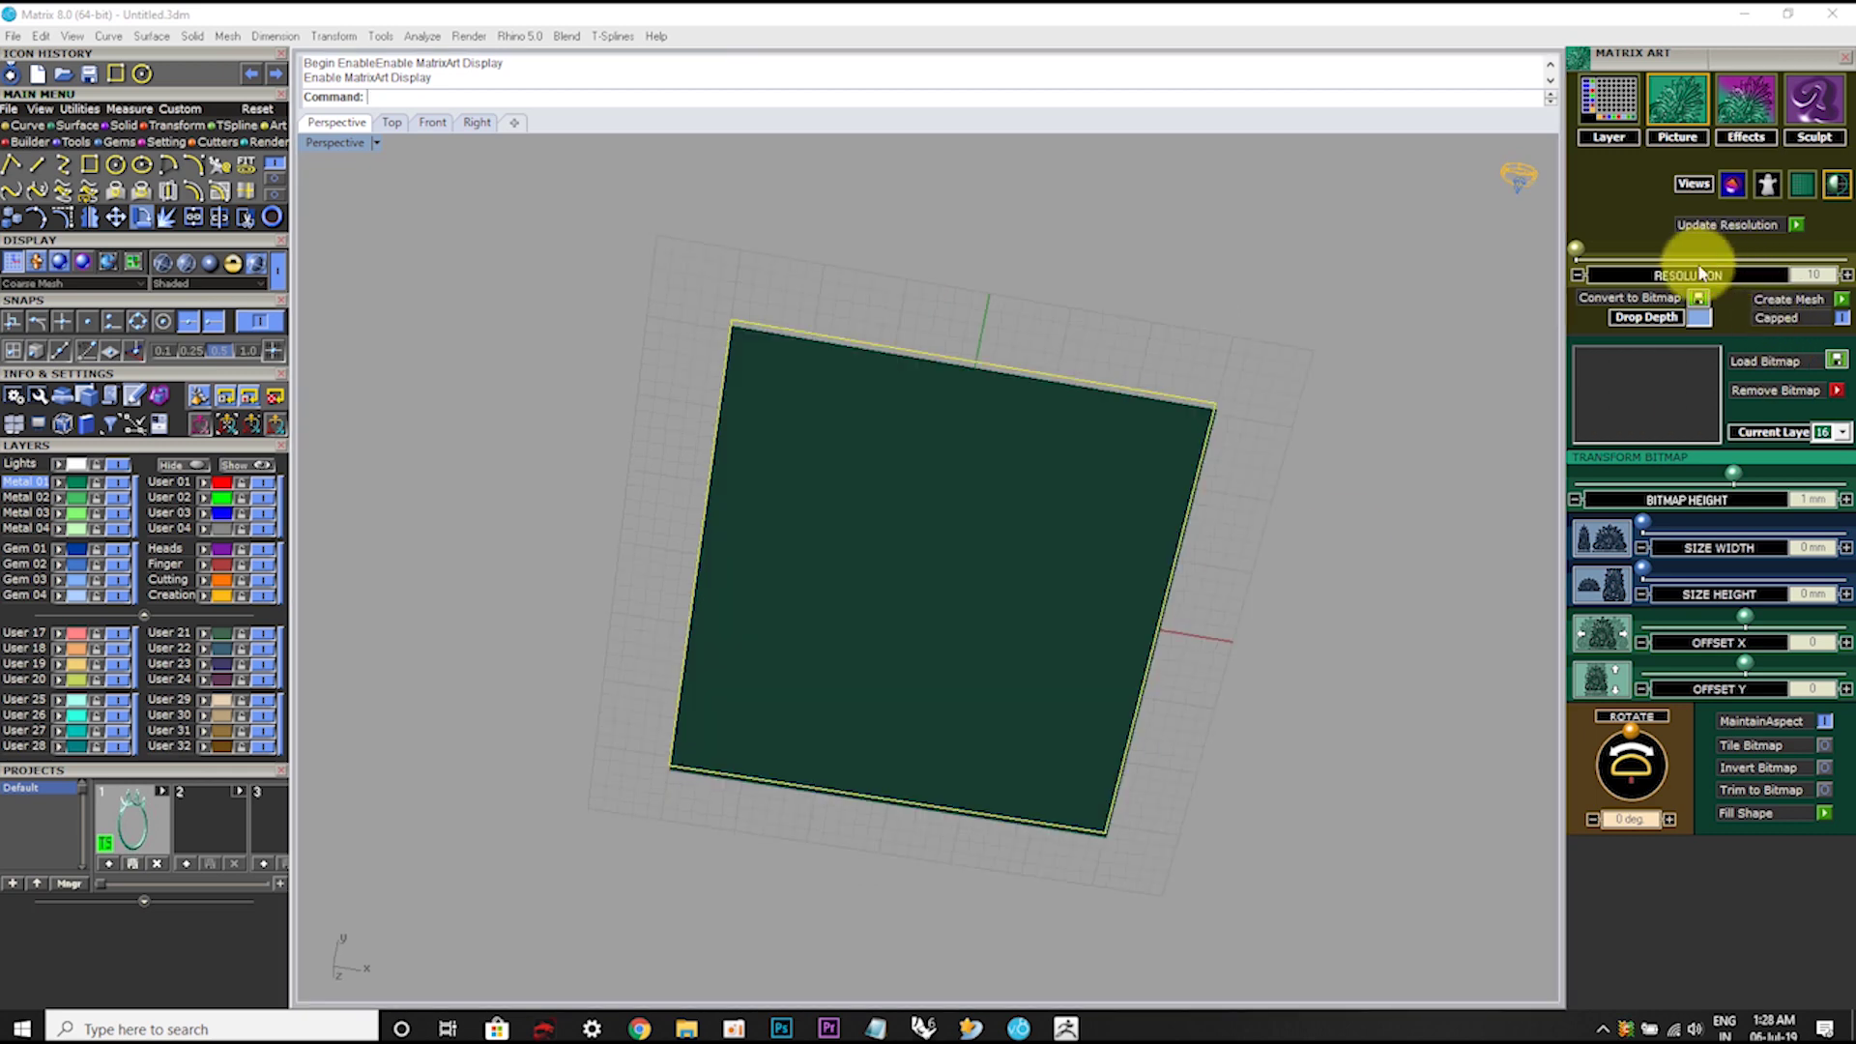
{"action": "mouse_move", "coordinate": [942, 597]}
{"action": "right_mouse_down"}
{"action": "mouse_move", "coordinate": [937, 457]}
{"action": "mouse_move", "coordinate": [808, 414]}
{"action": "mouse_move", "coordinate": [896, 336]}
{"action": "mouse_move", "coordinate": [891, 269]}
{"action": "mouse_move", "coordinate": [904, 362]}
{"action": "right_mouse_up"}
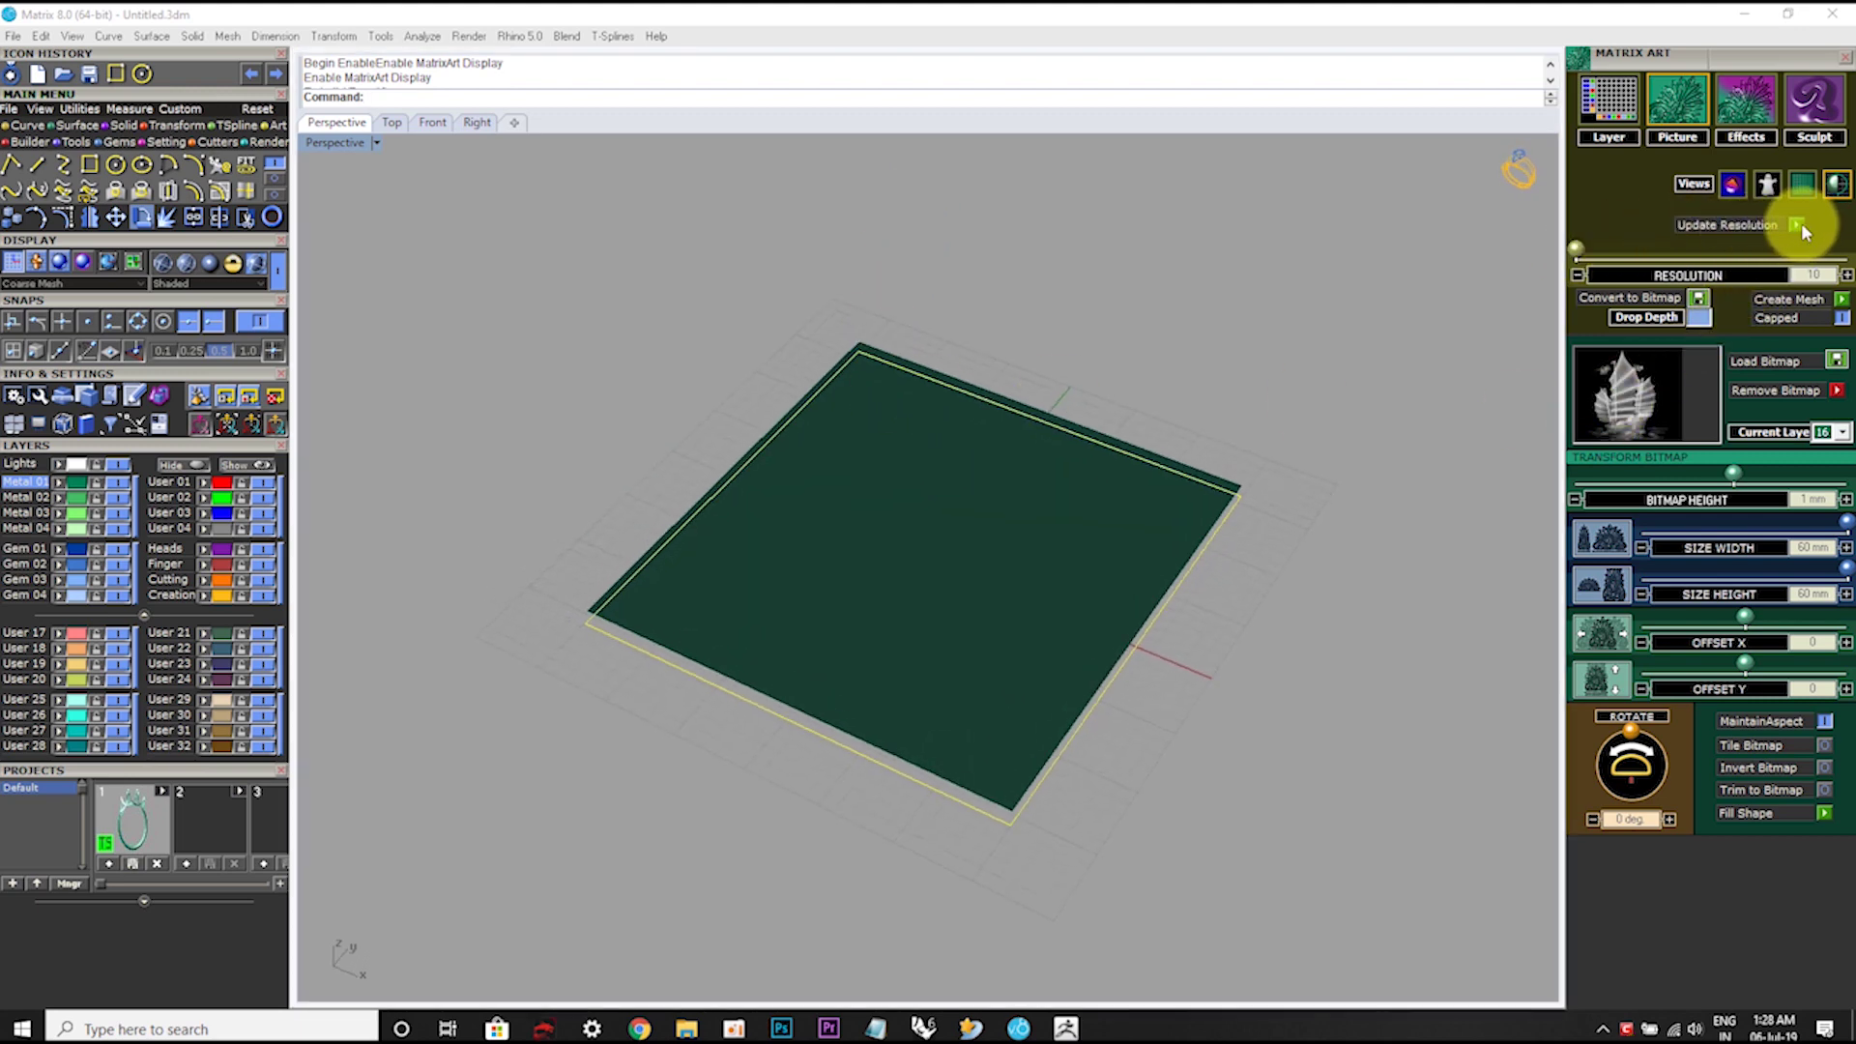
{"action": "mouse_move", "coordinate": [878, 609]}
{"action": "right_mouse_down"}
{"action": "mouse_move", "coordinate": [902, 522]}
{"action": "mouse_move", "coordinate": [904, 580]}
{"action": "right_mouse_up"}
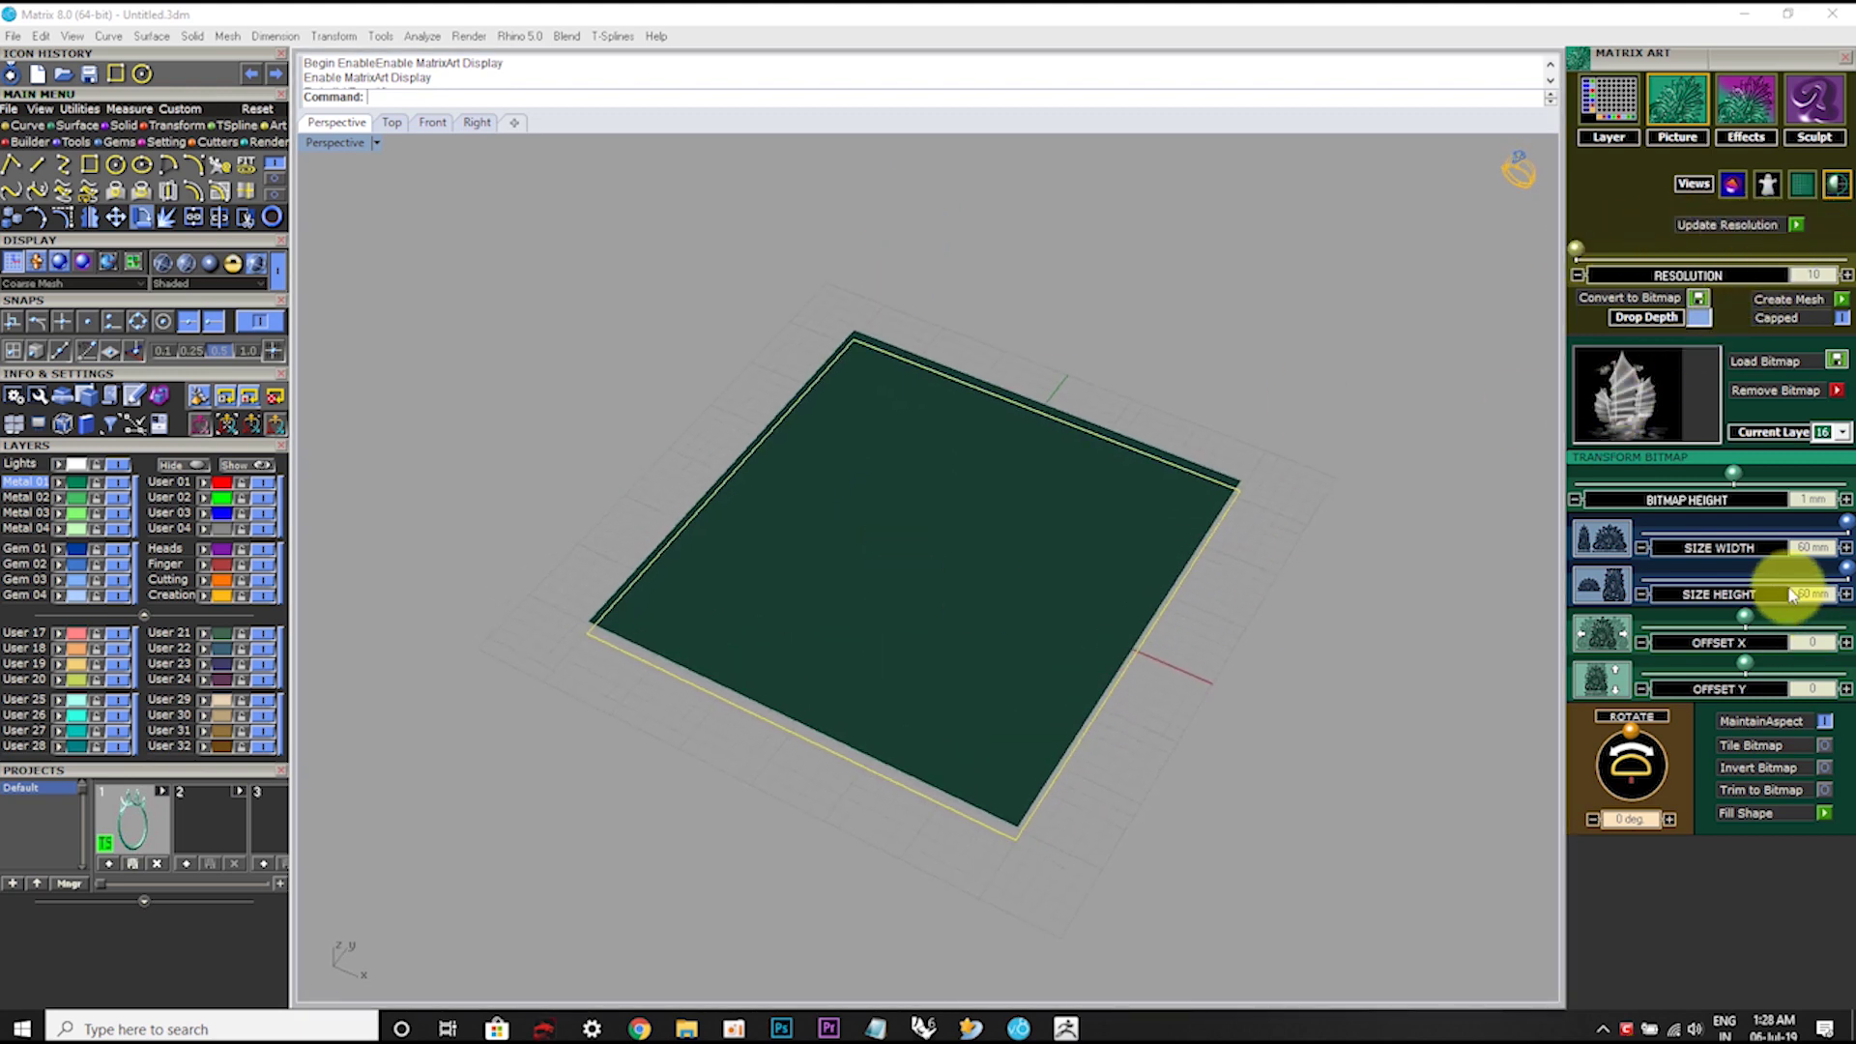
{"action": "left_click_drag", "start_coordinate": [1836, 528], "coordinate": [1749, 535]}
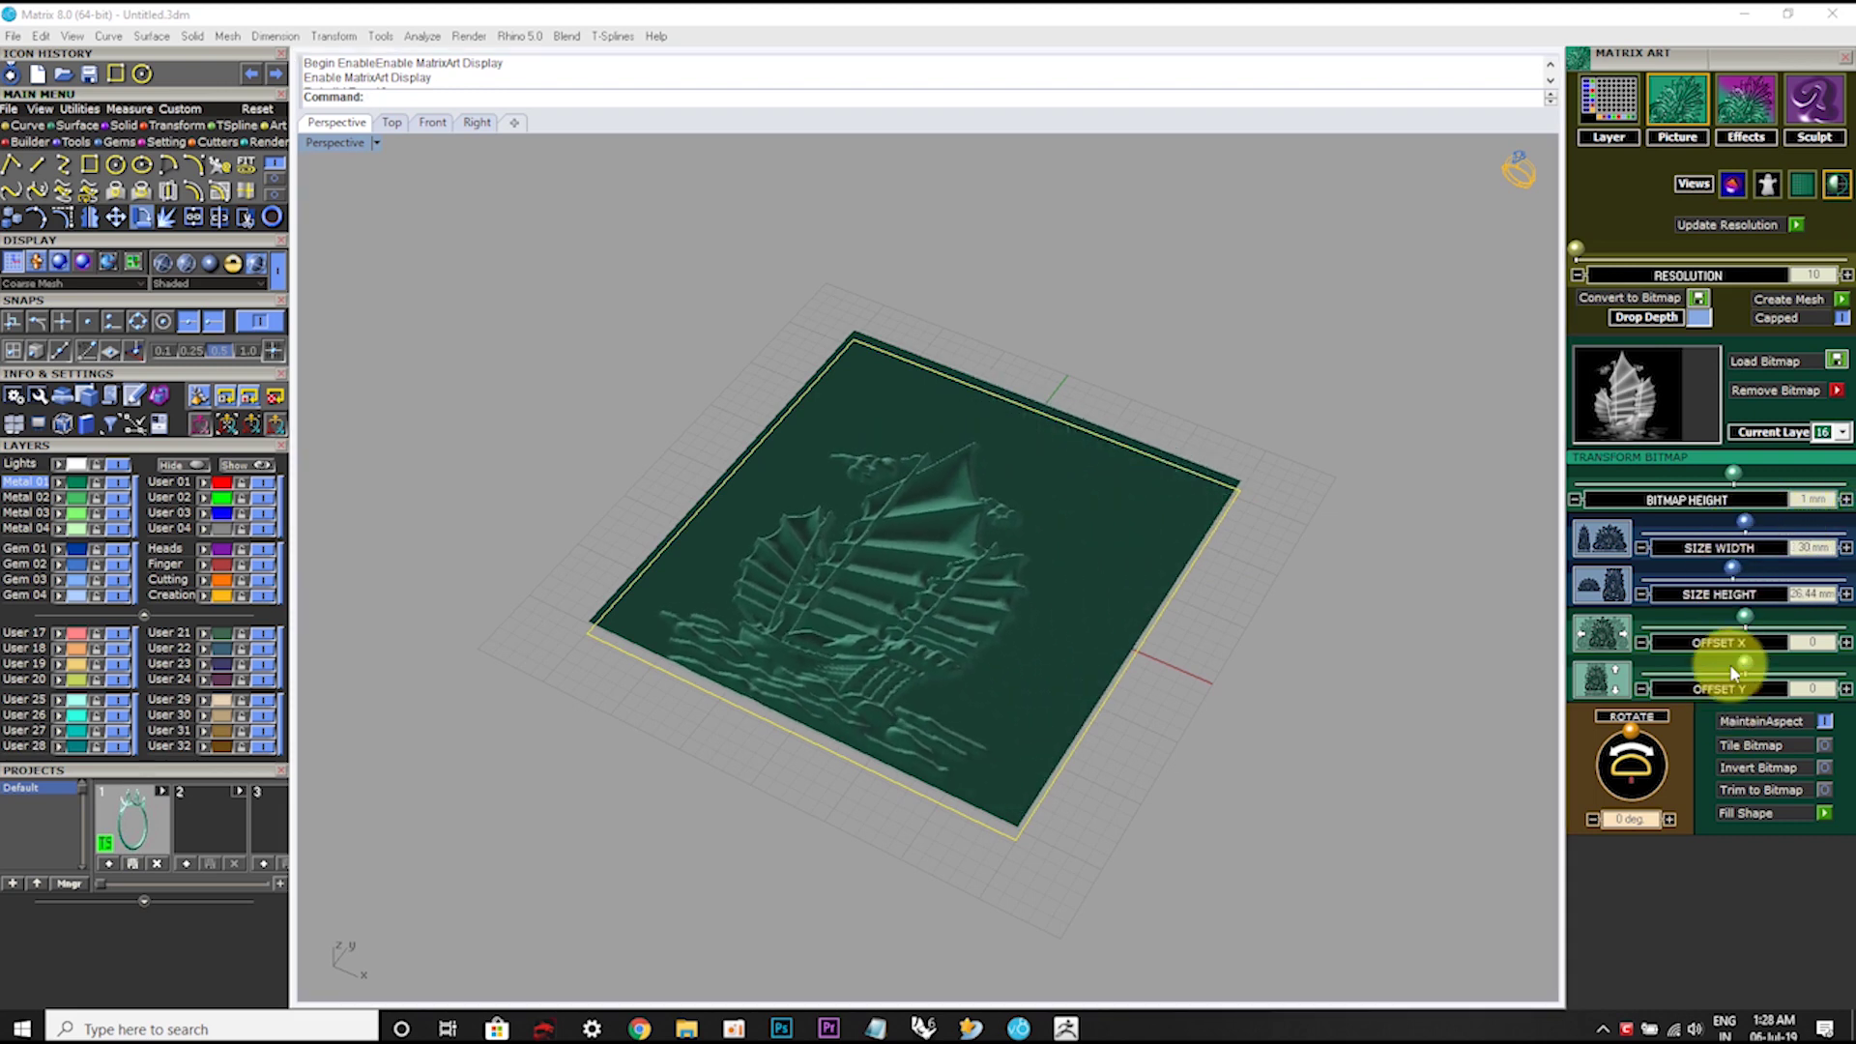
{"action": "right_click_drag", "start_coordinate": [677, 663], "coordinate": [783, 785]}
{"action": "scroll", "coordinate": [783, 785], "scroll_direction": "up", "scroll_amount": 3}
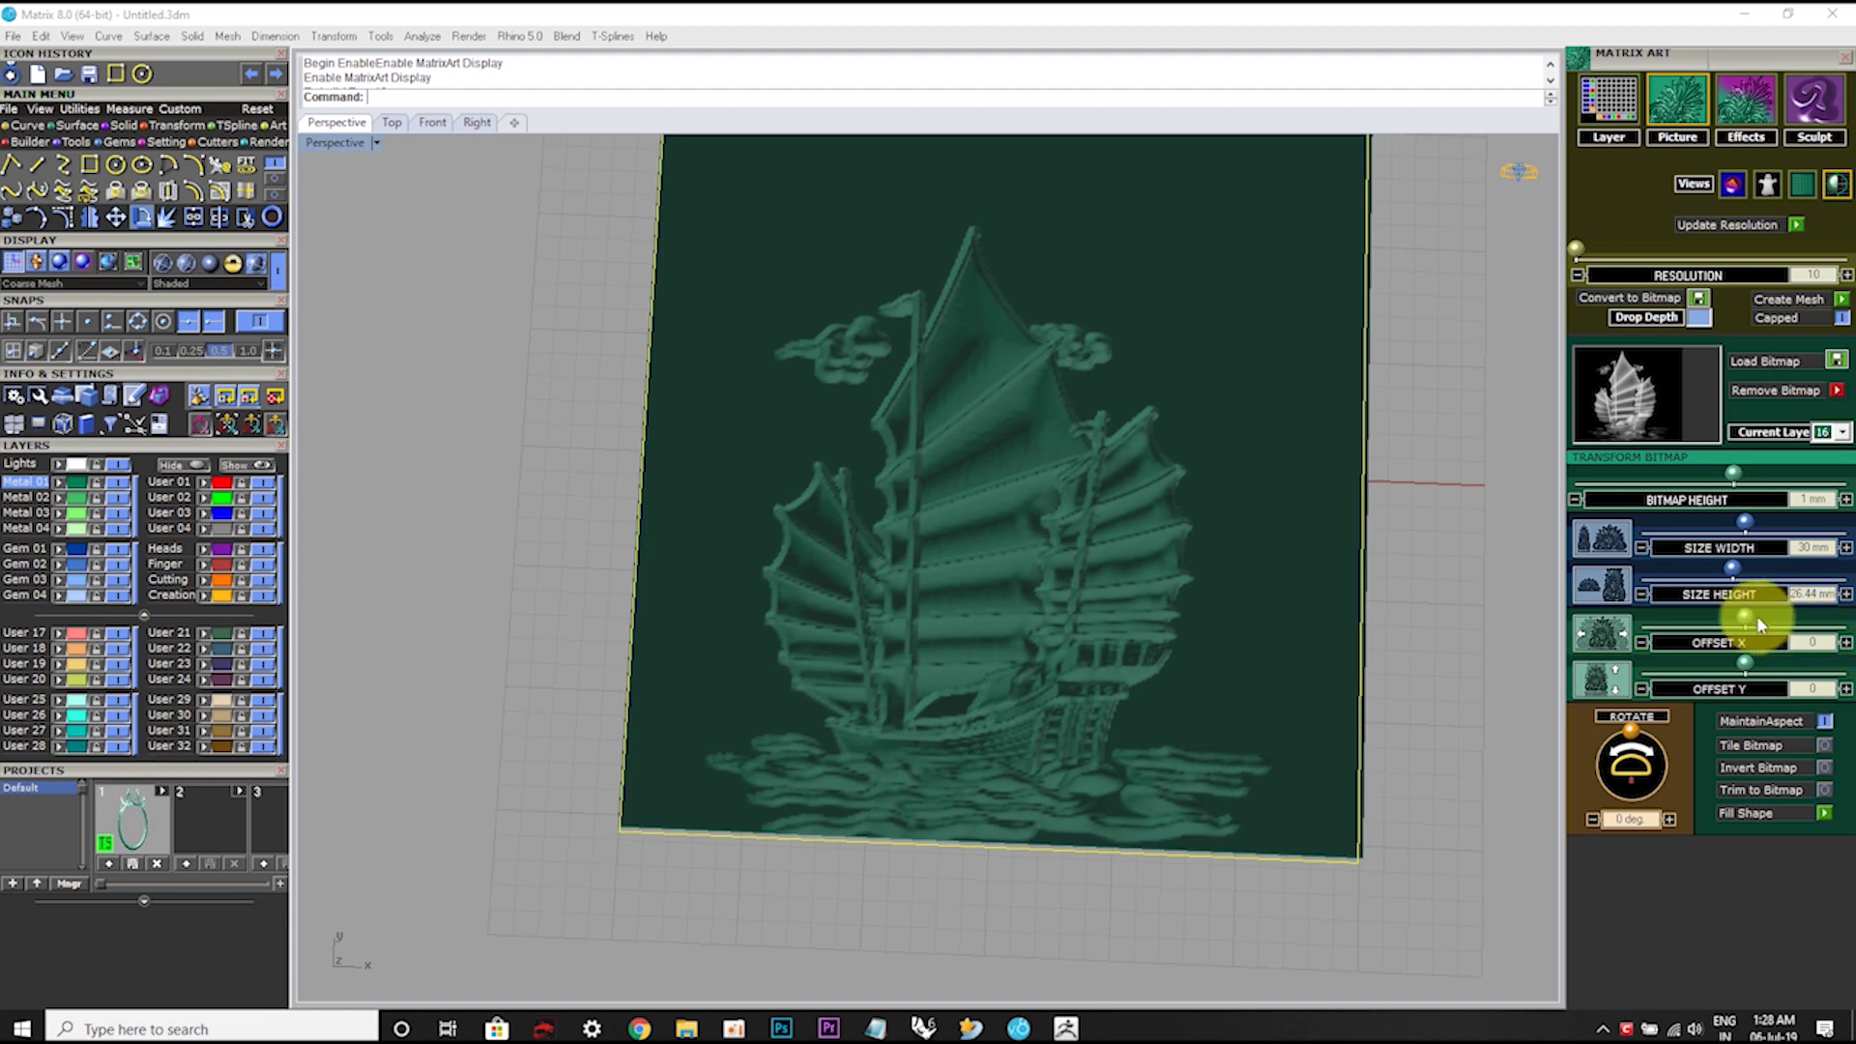
{"action": "left_click_drag", "start_coordinate": [1745, 616], "coordinate": [1762, 665]}
{"action": "right_click_drag", "start_coordinate": [774, 416], "coordinate": [828, 456]}
Step: Raise the ship relief's bitmap height to 1.32 mm
{"action": "scroll", "coordinate": [828, 456], "scroll_direction": "up", "scroll_amount": 3}
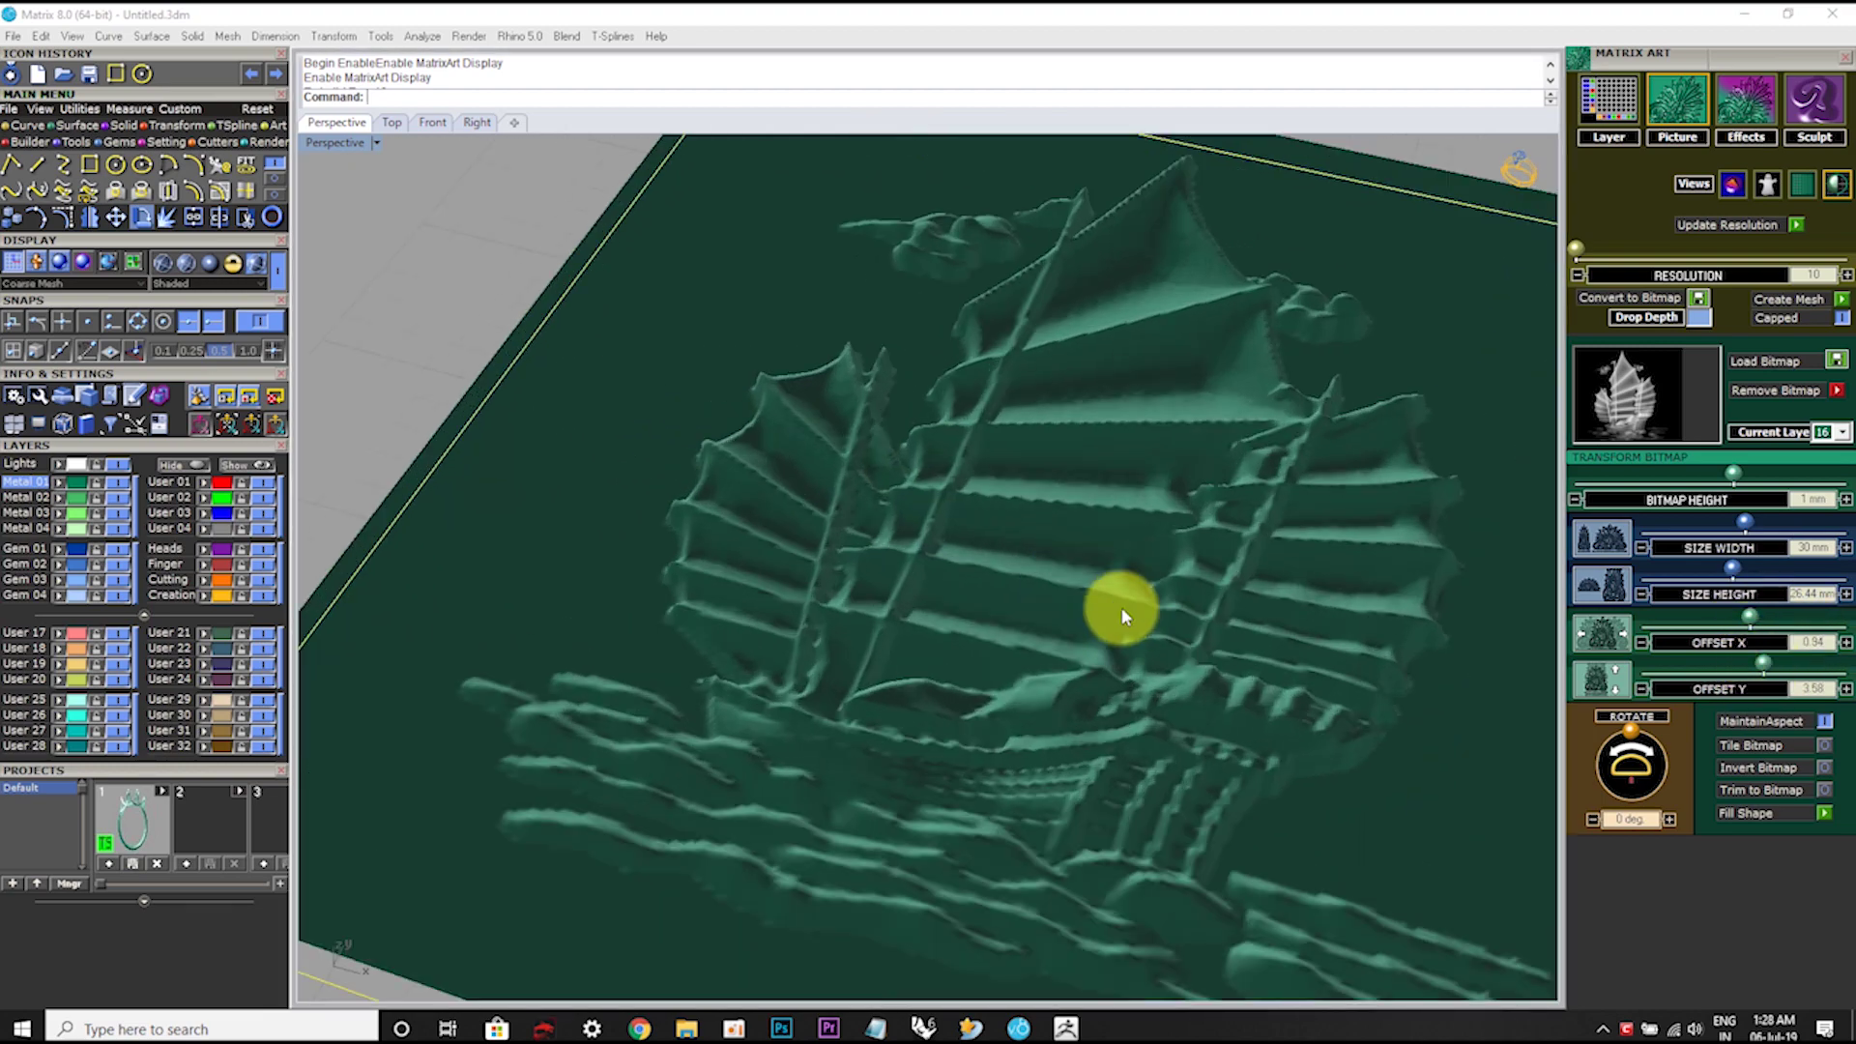
{"action": "mouse_move", "coordinate": [1121, 616]}
{"action": "right_mouse_down"}
{"action": "mouse_move", "coordinate": [998, 497]}
{"action": "mouse_move", "coordinate": [1242, 562]}
{"action": "mouse_move", "coordinate": [1288, 530]}
{"action": "mouse_move", "coordinate": [1305, 590]}
{"action": "right_mouse_up"}
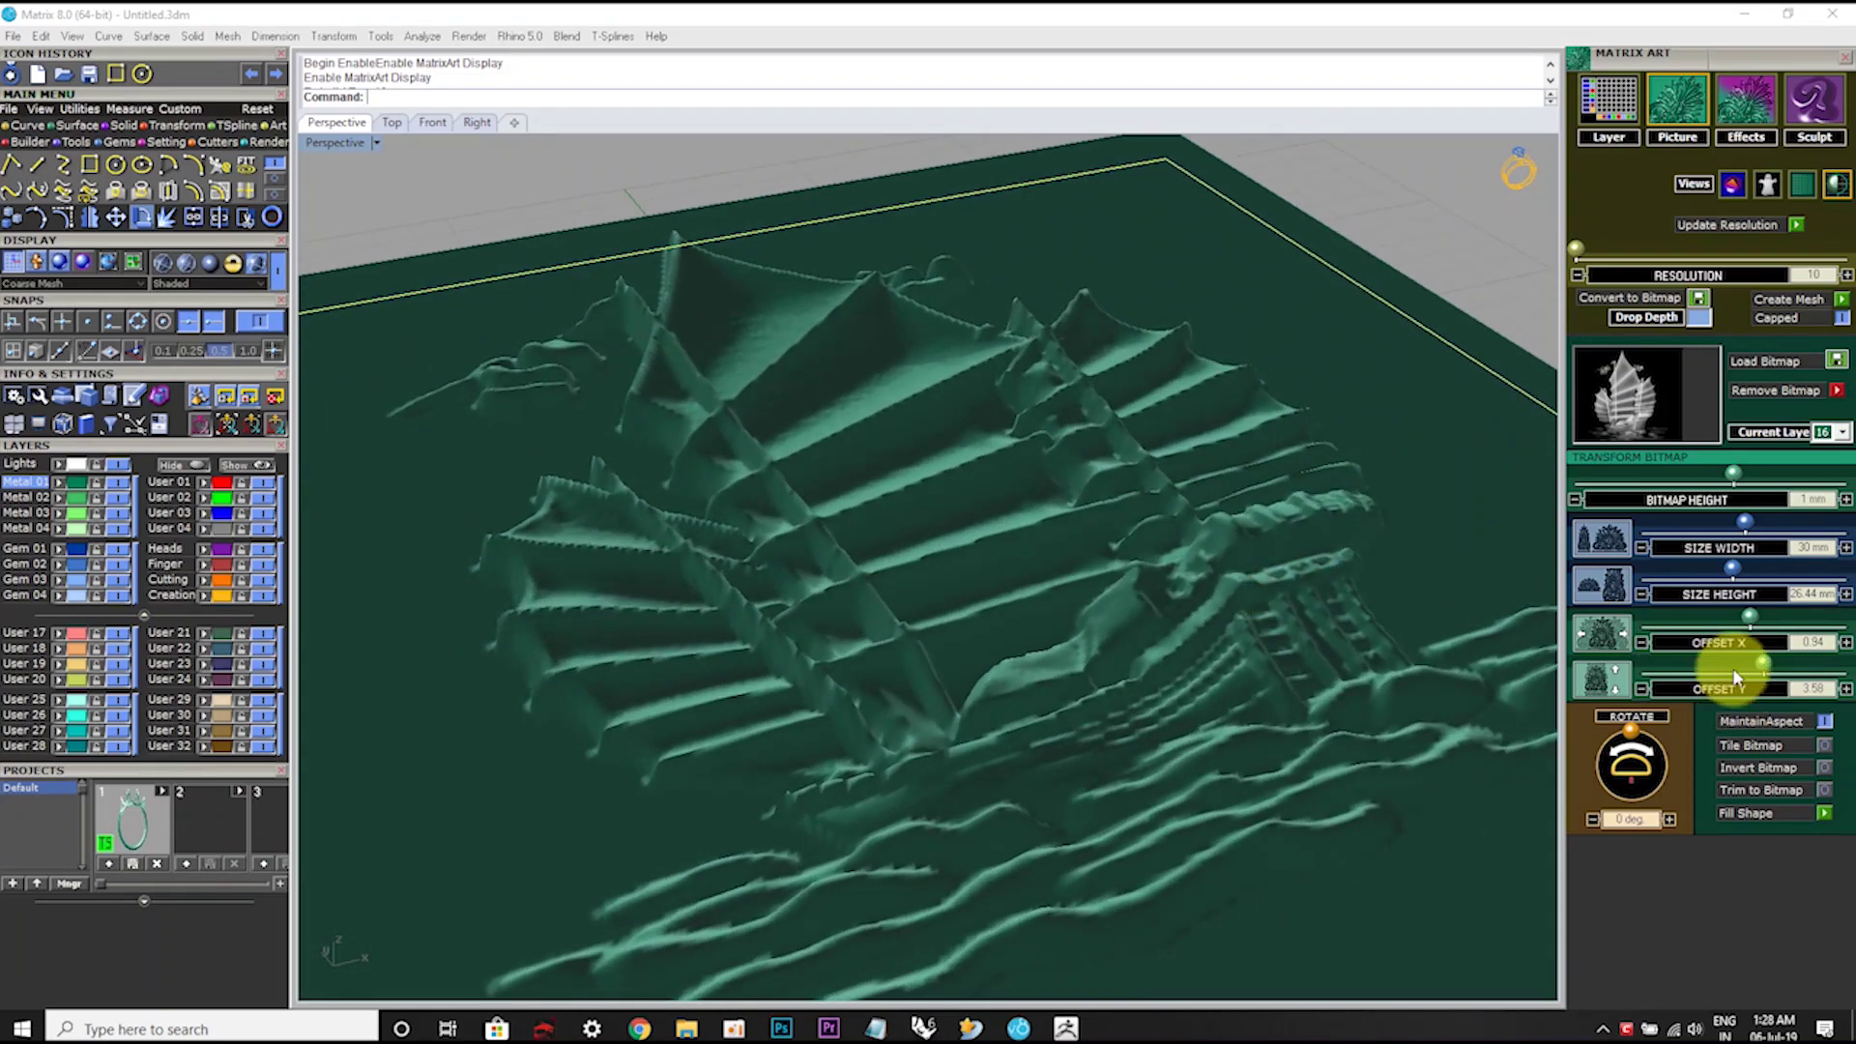
{"action": "left_click_drag", "start_coordinate": [1733, 477], "coordinate": [1731, 473]}
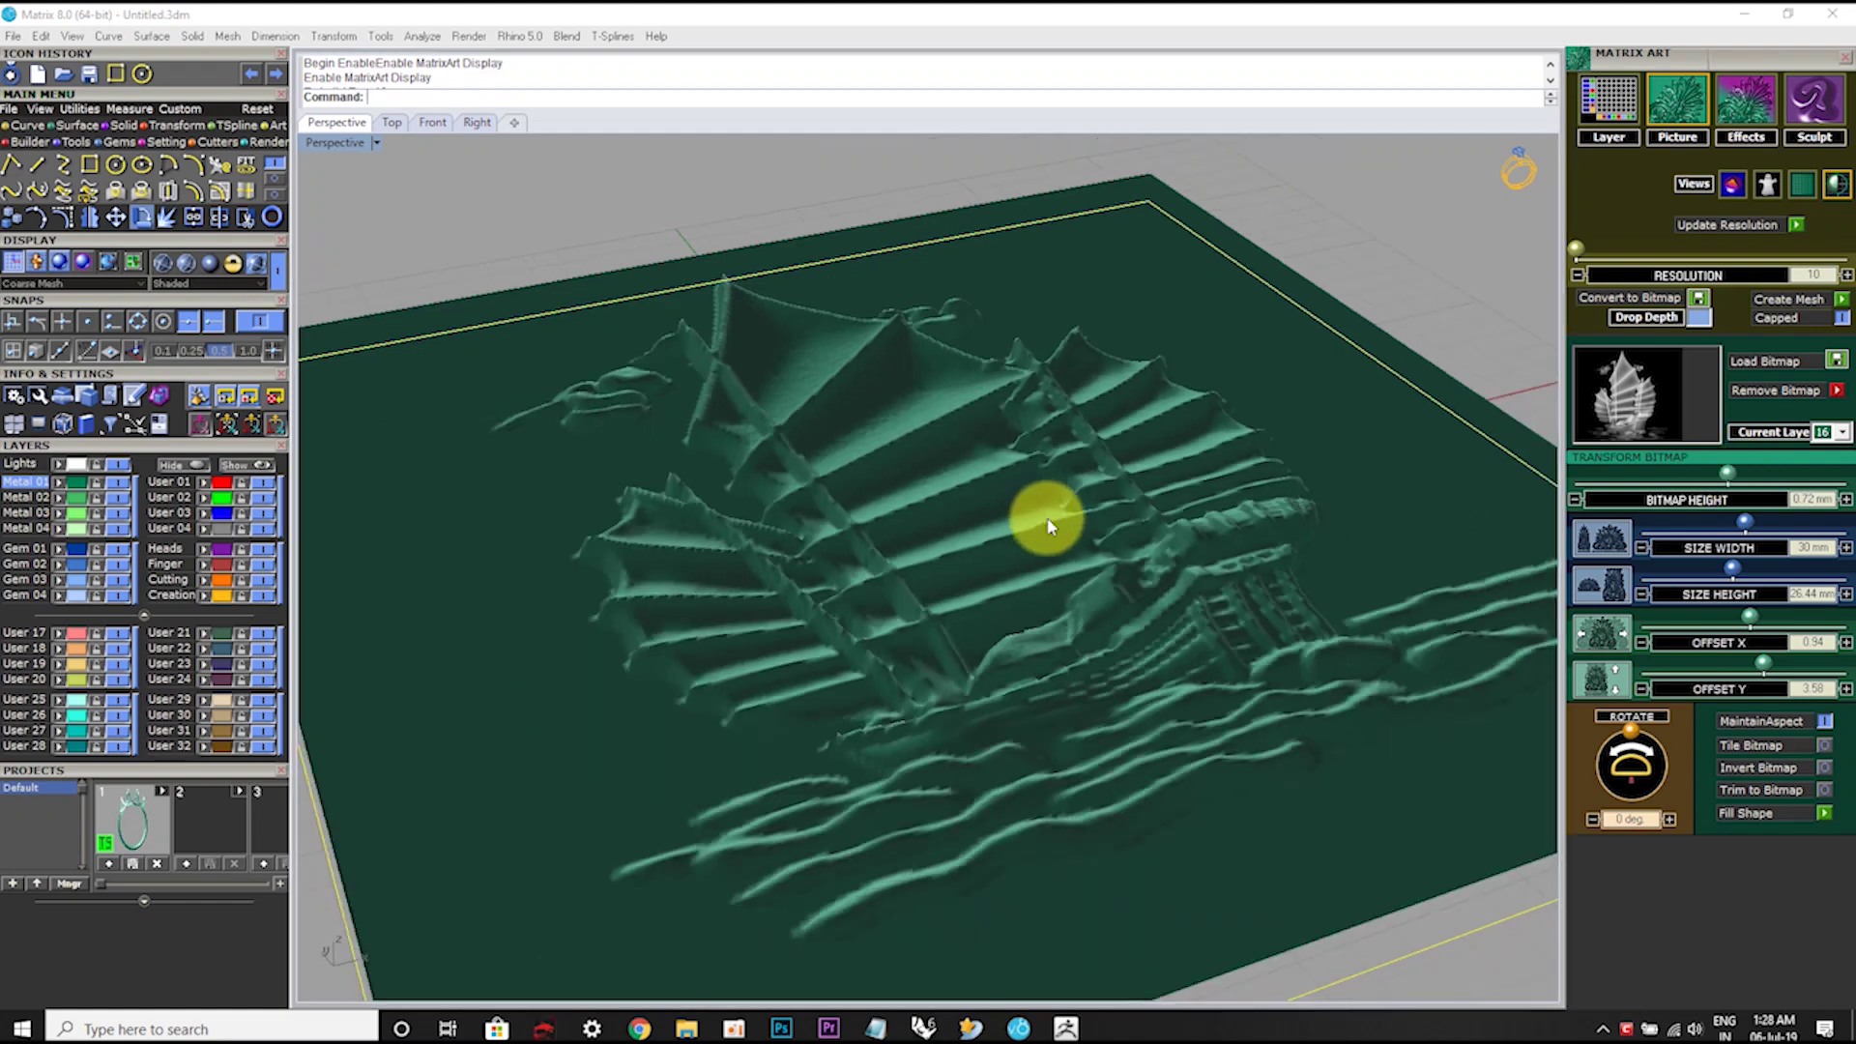
{"action": "mouse_move", "coordinate": [1035, 518]}
{"action": "right_mouse_down"}
{"action": "mouse_move", "coordinate": [885, 483]}
{"action": "mouse_move", "coordinate": [790, 531]}
{"action": "right_mouse_up"}
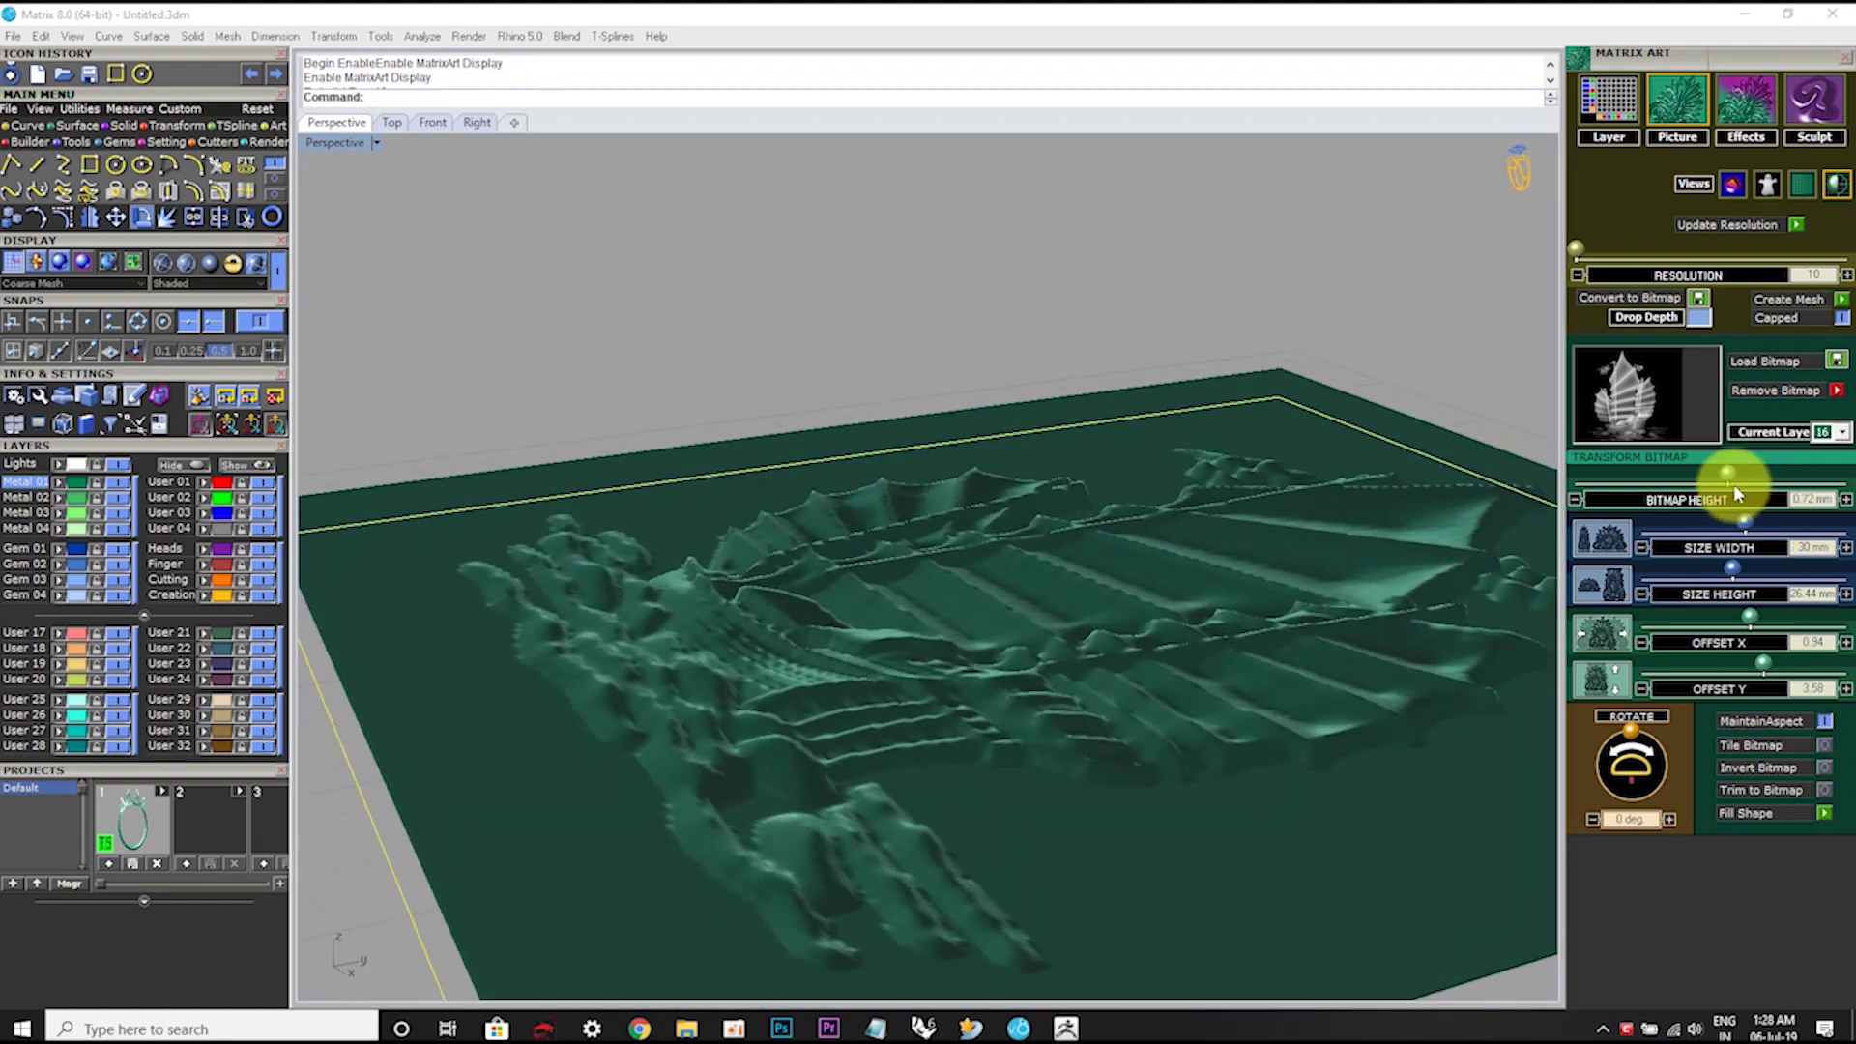
{"action": "left_click_drag", "start_coordinate": [1735, 489], "coordinate": [1740, 474]}
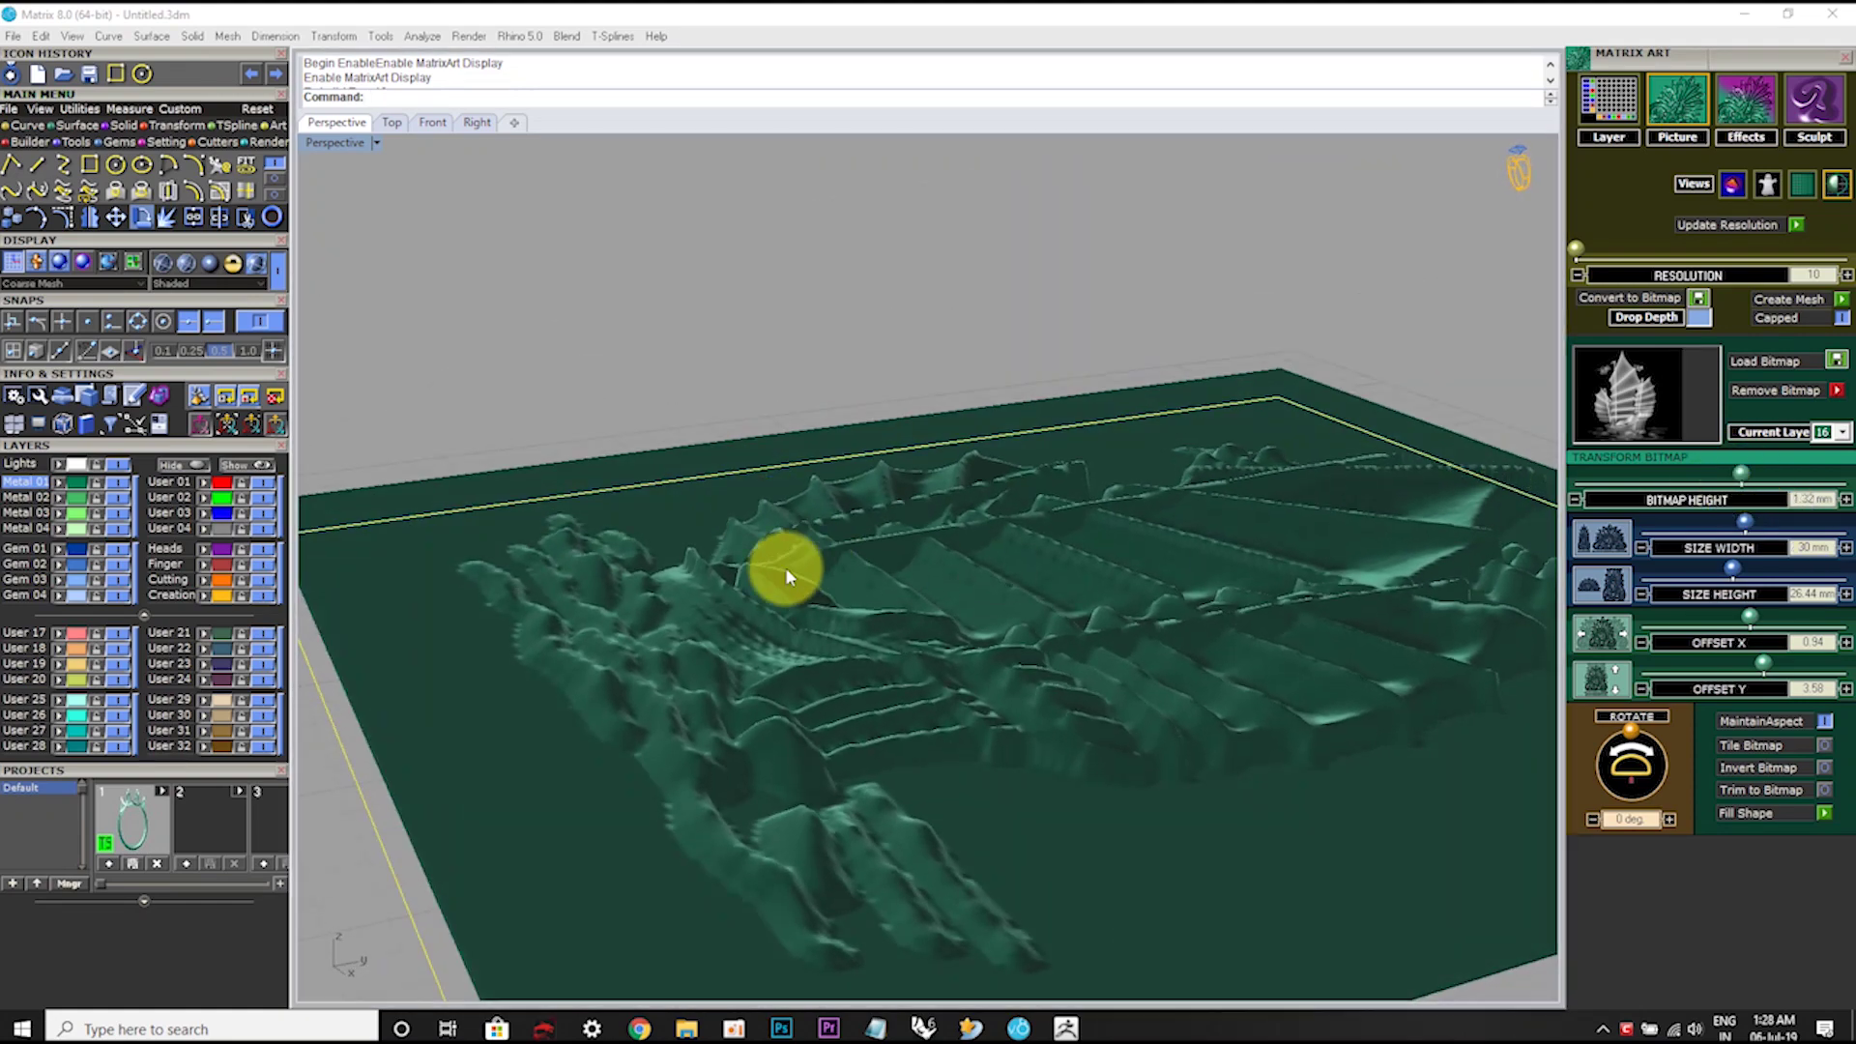
{"action": "mouse_move", "coordinate": [785, 567]}
{"action": "right_mouse_down"}
{"action": "mouse_move", "coordinate": [948, 705]}
{"action": "mouse_move", "coordinate": [912, 667]}
{"action": "mouse_move", "coordinate": [1002, 460]}
{"action": "mouse_move", "coordinate": [1093, 539]}
{"action": "mouse_move", "coordinate": [799, 414]}
{"action": "mouse_move", "coordinate": [895, 381]}
{"action": "mouse_move", "coordinate": [1035, 480]}
{"action": "right_mouse_up"}
{"action": "scroll", "coordinate": [1058, 671], "scroll_direction": "down", "scroll_amount": 5}
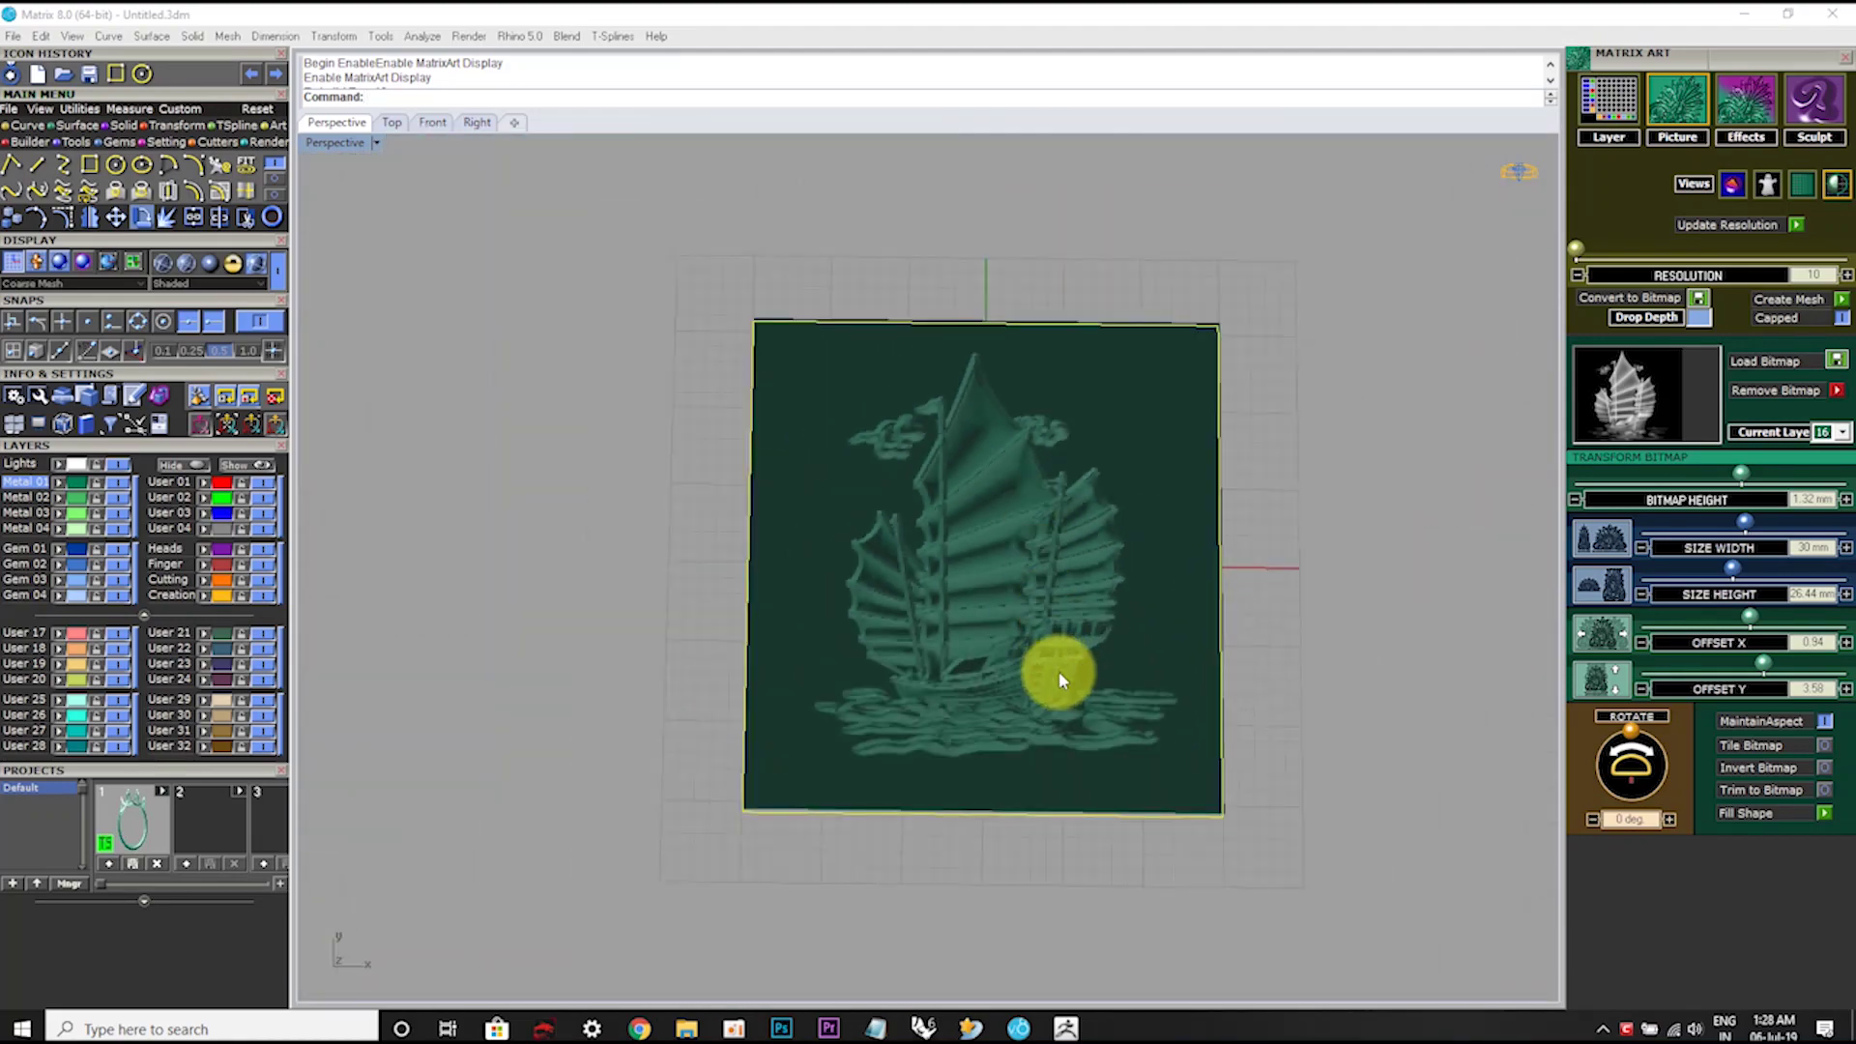
{"action": "right_click_drag", "start_coordinate": [1059, 670], "coordinate": [1035, 652]}
{"action": "scroll", "coordinate": [1034, 653], "scroll_direction": "up", "scroll_amount": 5}
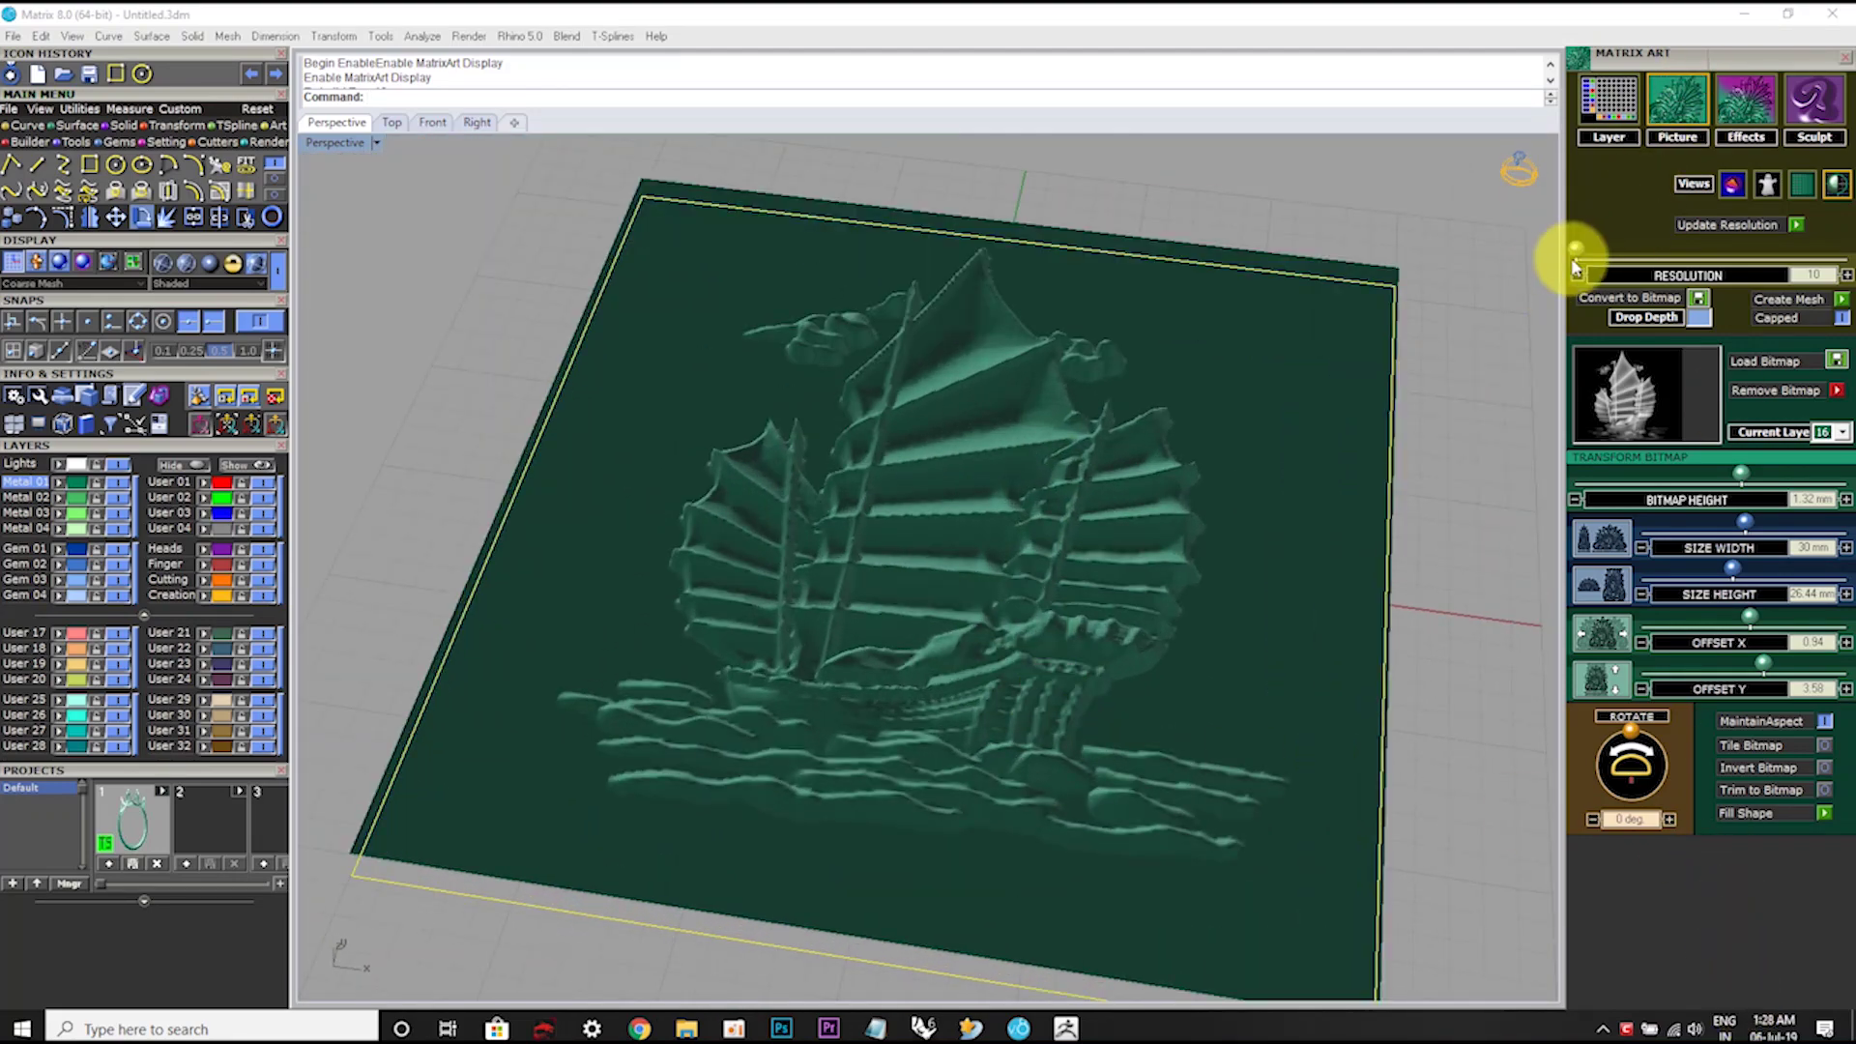
Step: Rebuild the ship relief at resolution 16 and zoom in on the sails
{"action": "left_click_drag", "start_coordinate": [1577, 254], "coordinate": [1659, 254]}
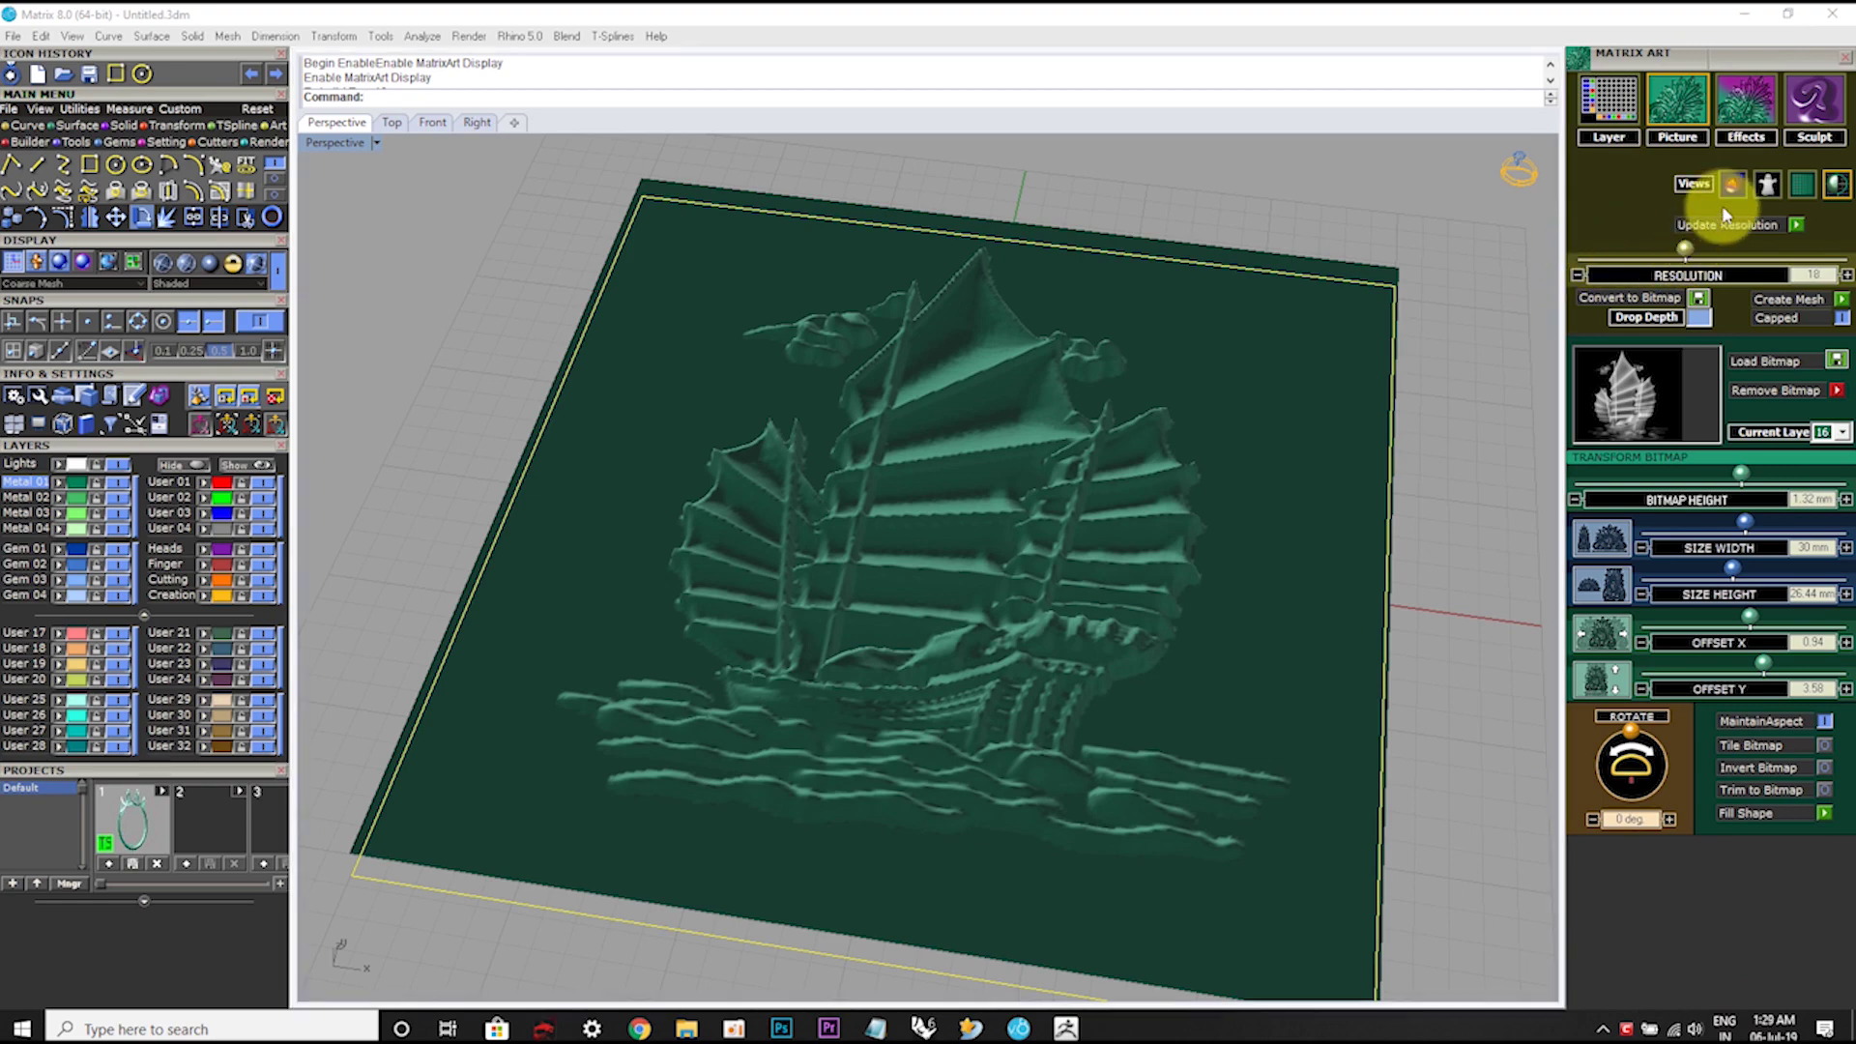
{"action": "mouse_move", "coordinate": [918, 526]}
{"action": "right_mouse_down"}
{"action": "mouse_move", "coordinate": [955, 490]}
{"action": "mouse_move", "coordinate": [964, 560]}
{"action": "right_mouse_up"}
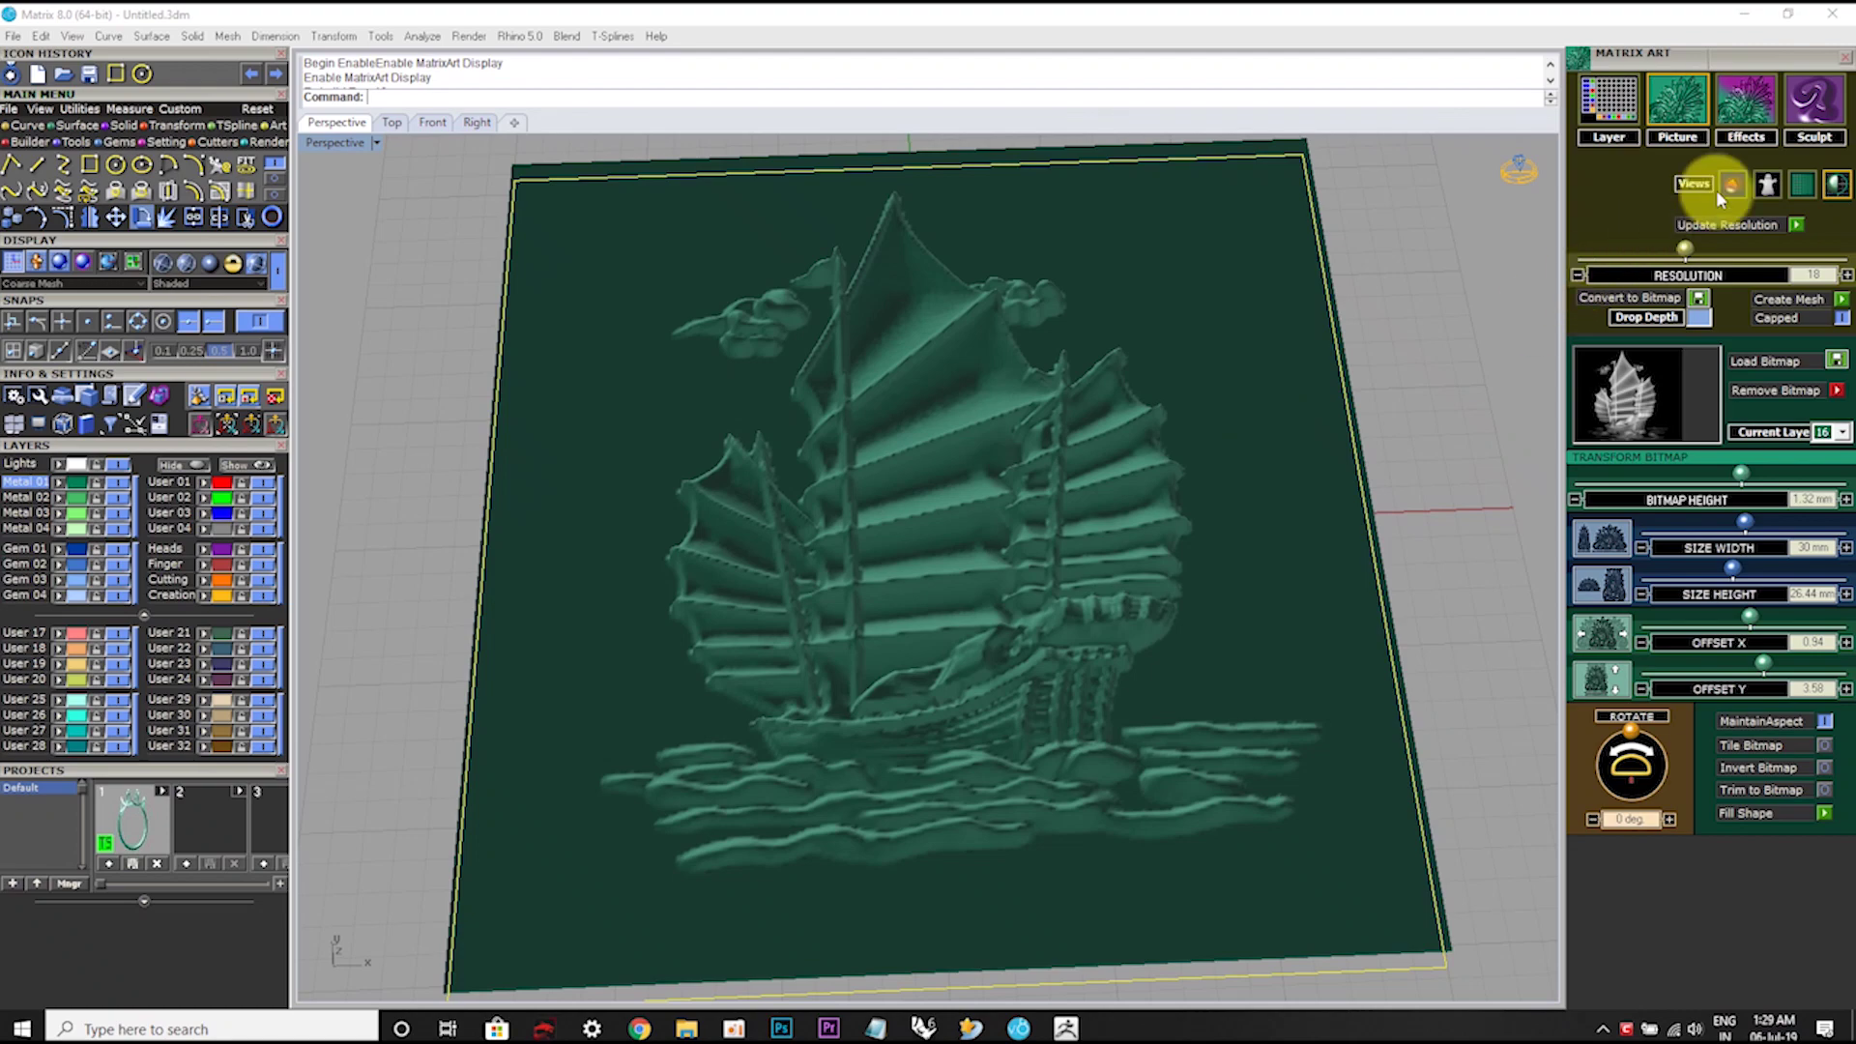
{"action": "left_click", "coordinate": [1793, 222]}
{"action": "right_click_drag", "start_coordinate": [1112, 406], "coordinate": [996, 450]}
{"action": "scroll", "coordinate": [1127, 539], "scroll_direction": "up", "scroll_amount": 5}
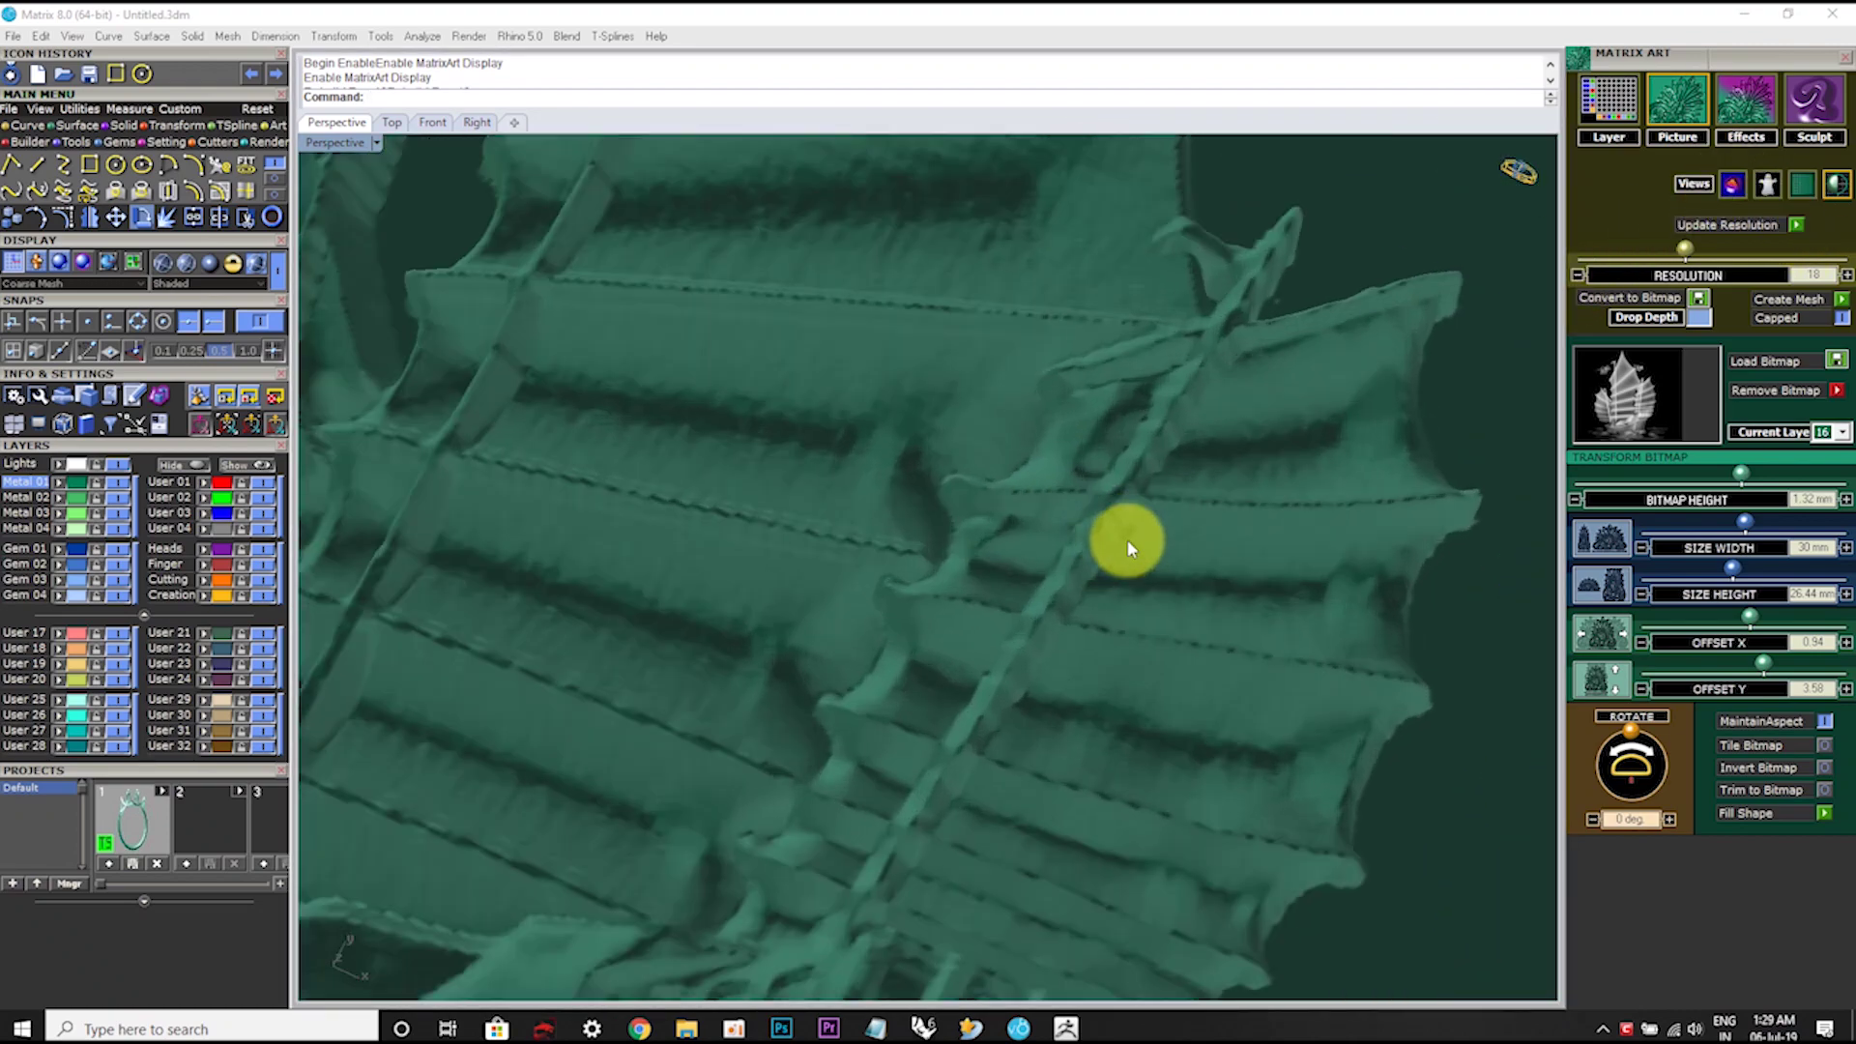
{"action": "scroll", "coordinate": [967, 398], "scroll_direction": "down", "scroll_amount": 3}
{"action": "scroll", "coordinate": [1104, 549], "scroll_direction": "down", "scroll_amount": 5}
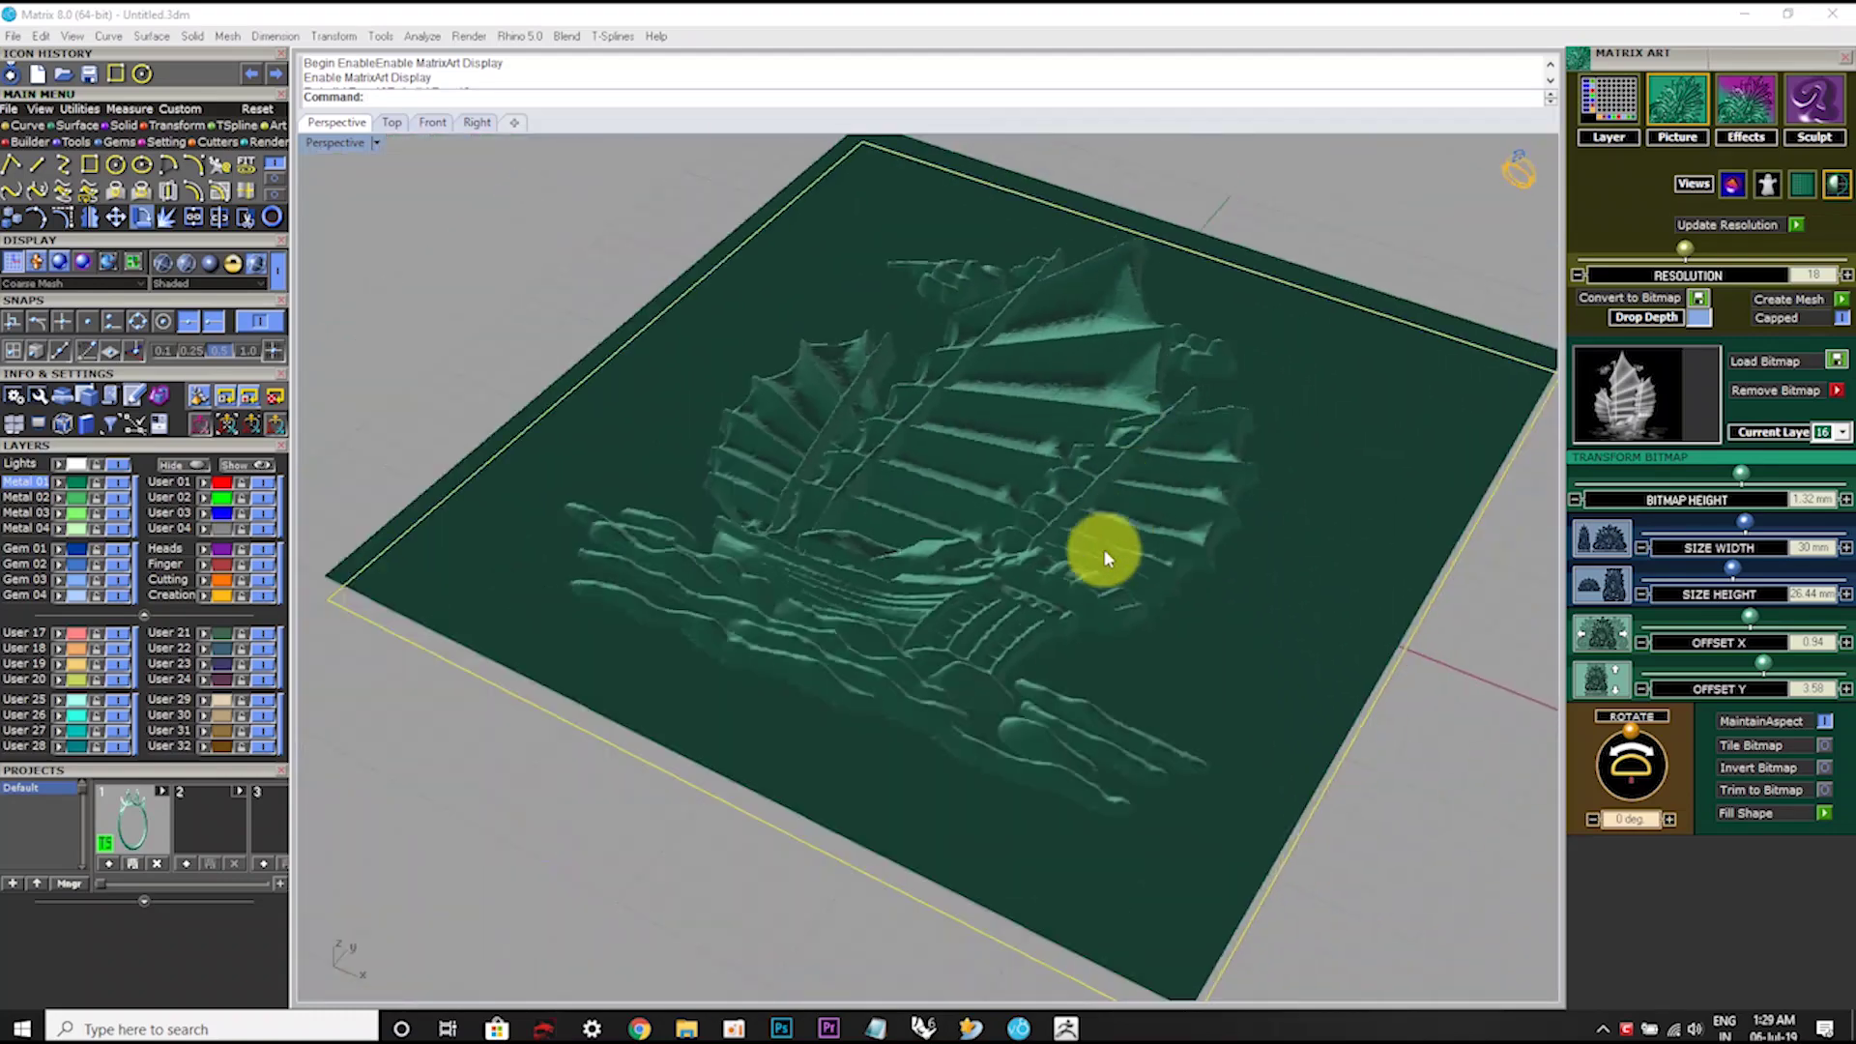
{"action": "scroll", "coordinate": [1104, 549], "scroll_direction": "up", "scroll_amount": 2}
{"action": "scroll", "coordinate": [1038, 594], "scroll_direction": "up", "scroll_amount": 3}
{"action": "scroll", "coordinate": [1006, 607], "scroll_direction": "up", "scroll_amount": 2}
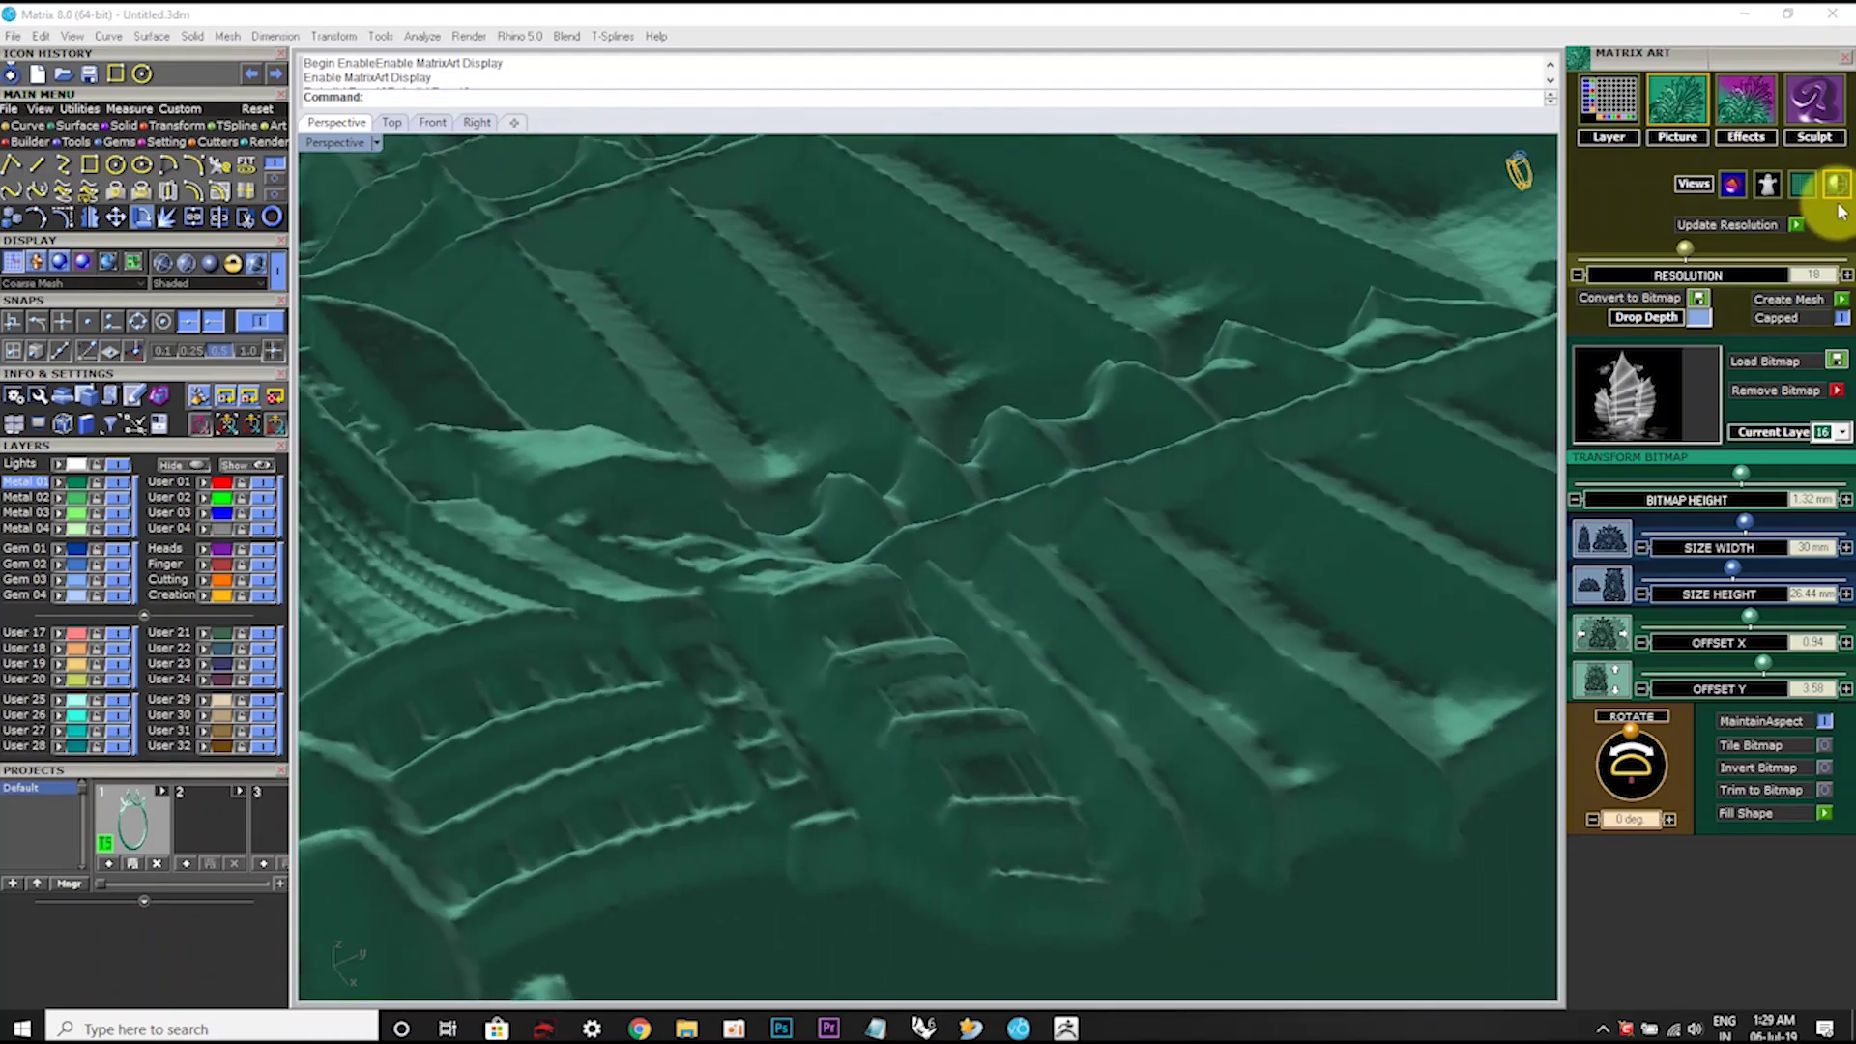
Step: Try resolution 24, then settle on resolution 19 and rebuild
{"action": "left_click_drag", "start_coordinate": [1684, 250], "coordinate": [1728, 251]}
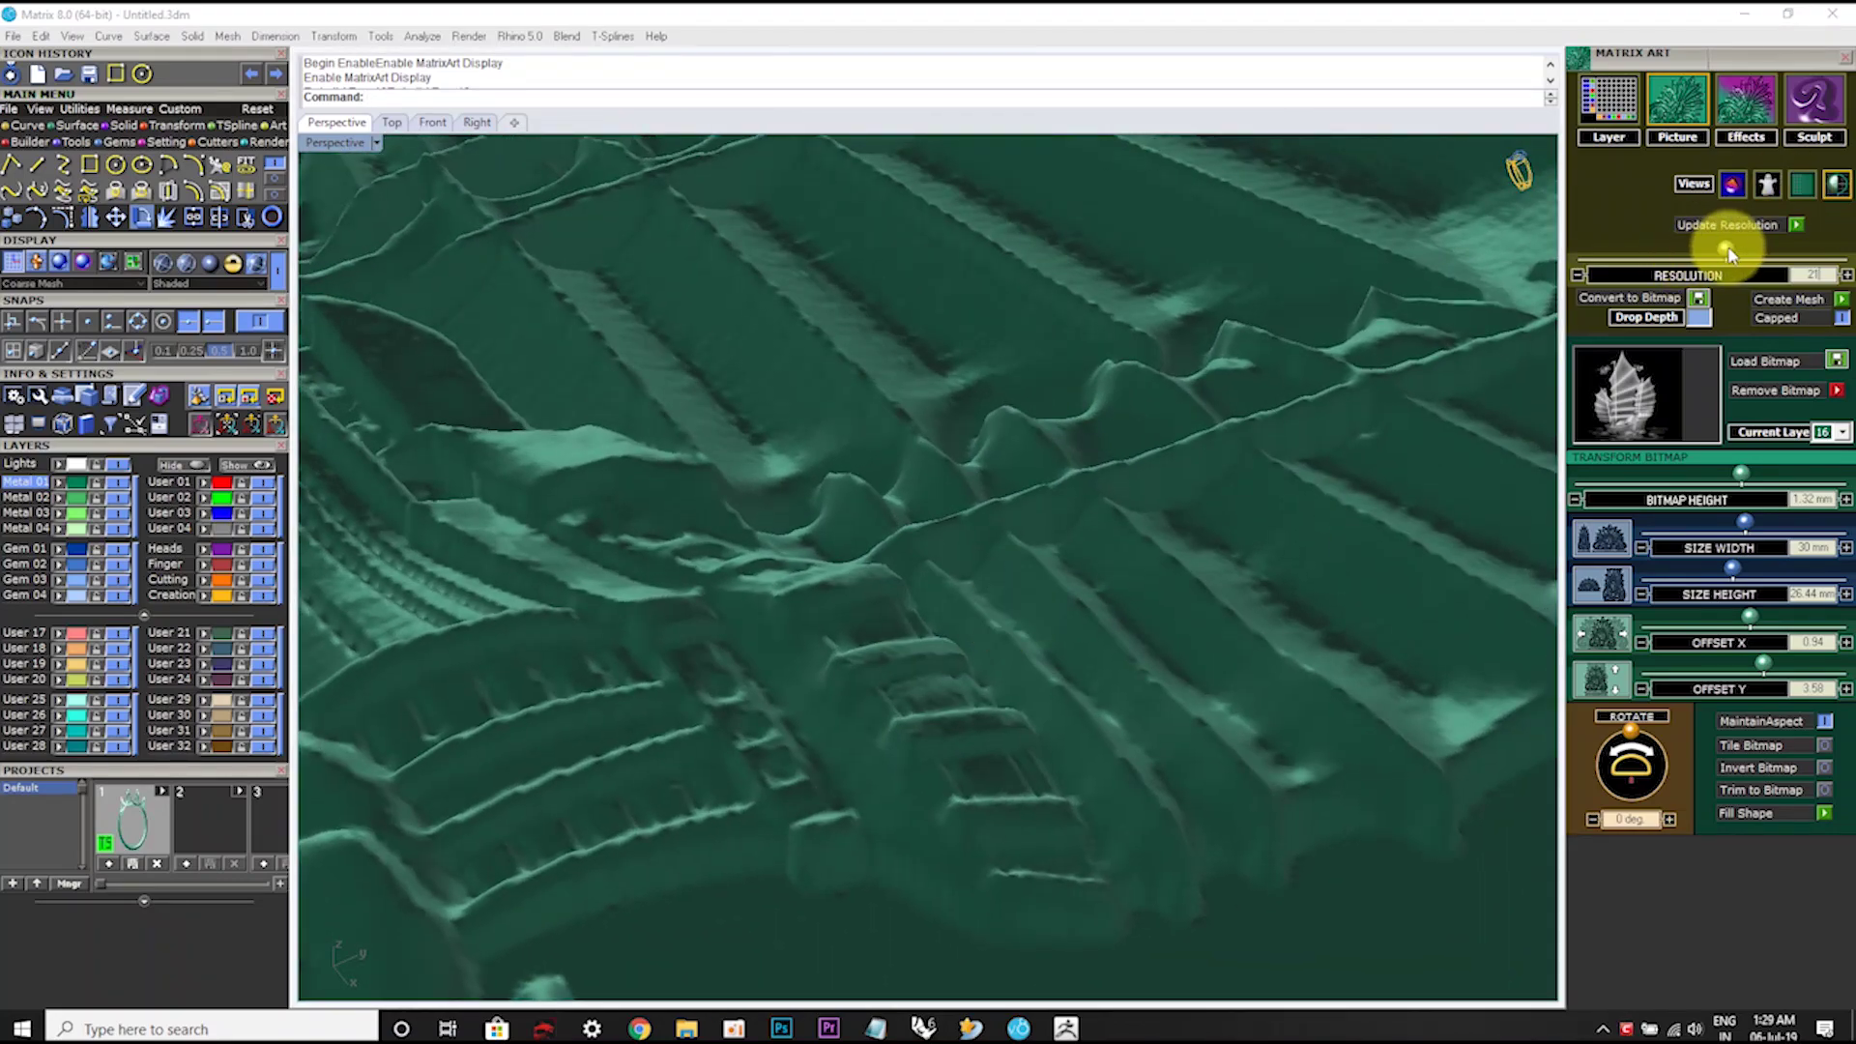
{"action": "left_click", "coordinate": [1798, 224]}
{"action": "scroll", "coordinate": [967, 464], "scroll_direction": "up", "scroll_amount": 3}
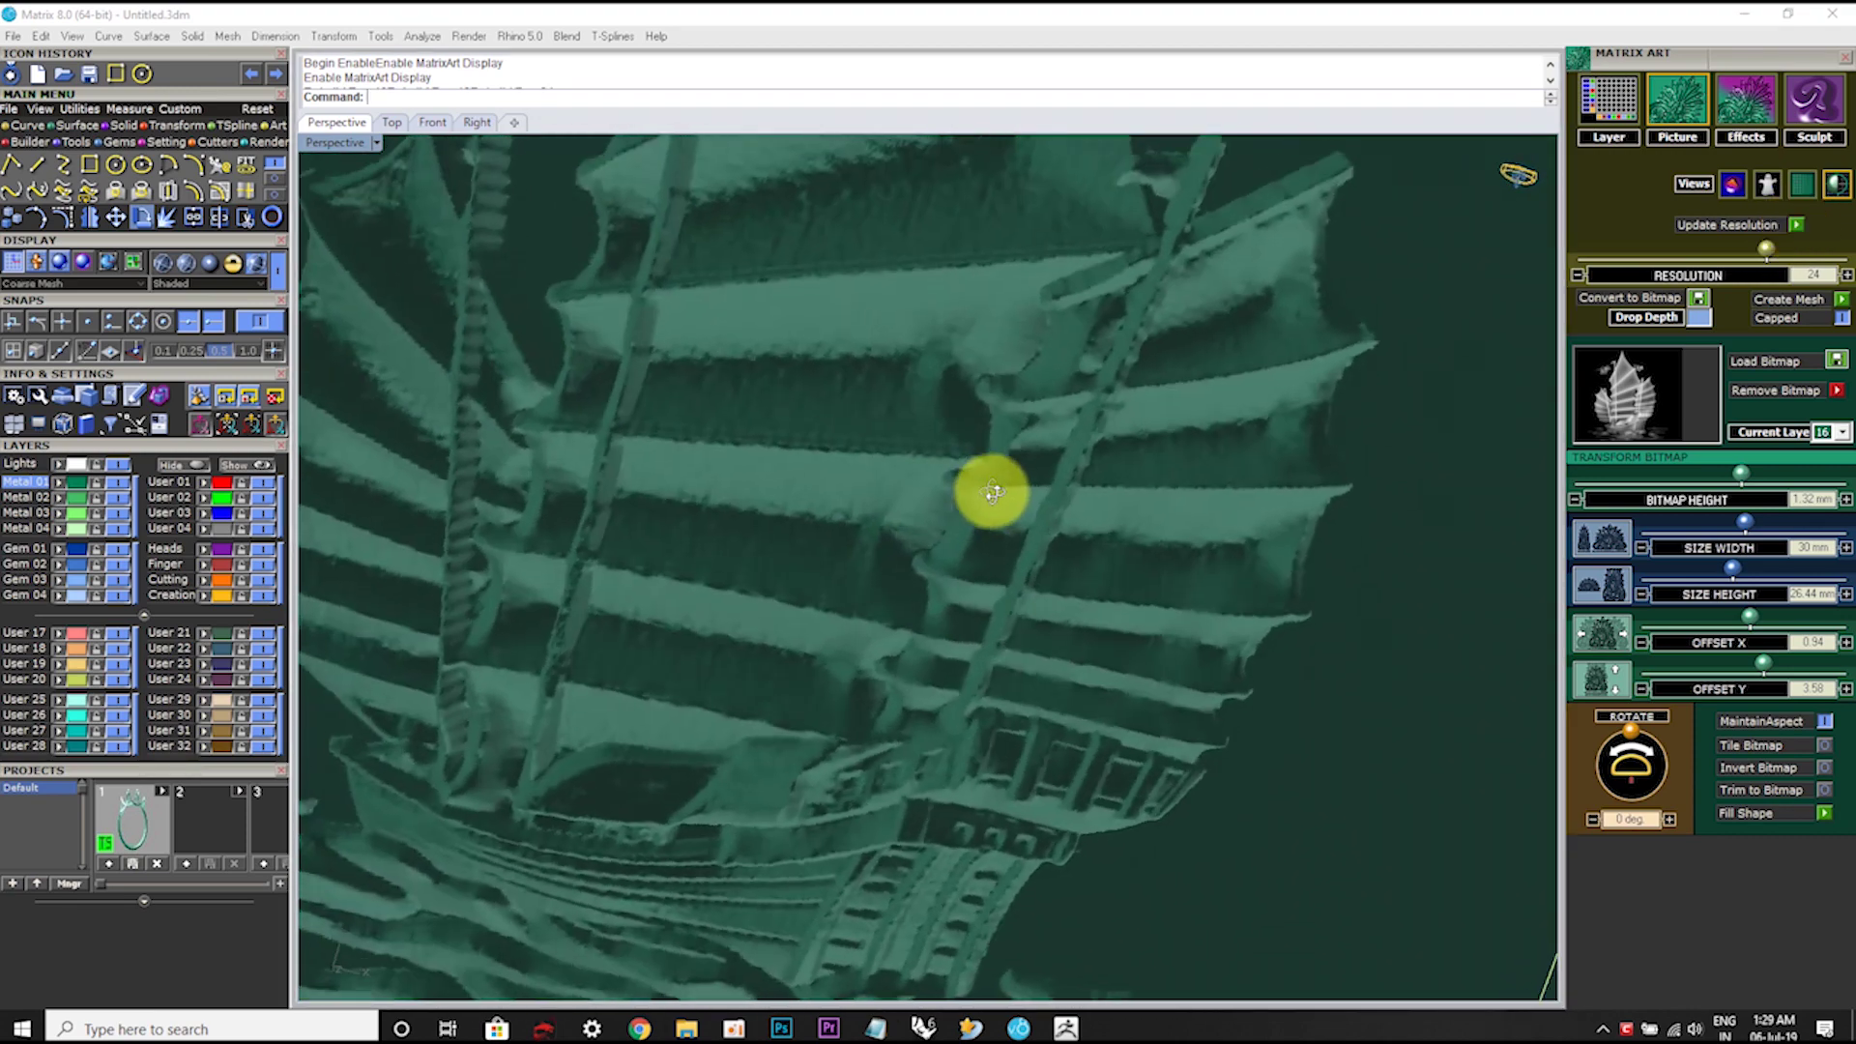
{"action": "mouse_move", "coordinate": [992, 493]}
{"action": "right_mouse_down"}
{"action": "mouse_move", "coordinate": [977, 373]}
{"action": "mouse_move", "coordinate": [994, 299]}
{"action": "right_mouse_up"}
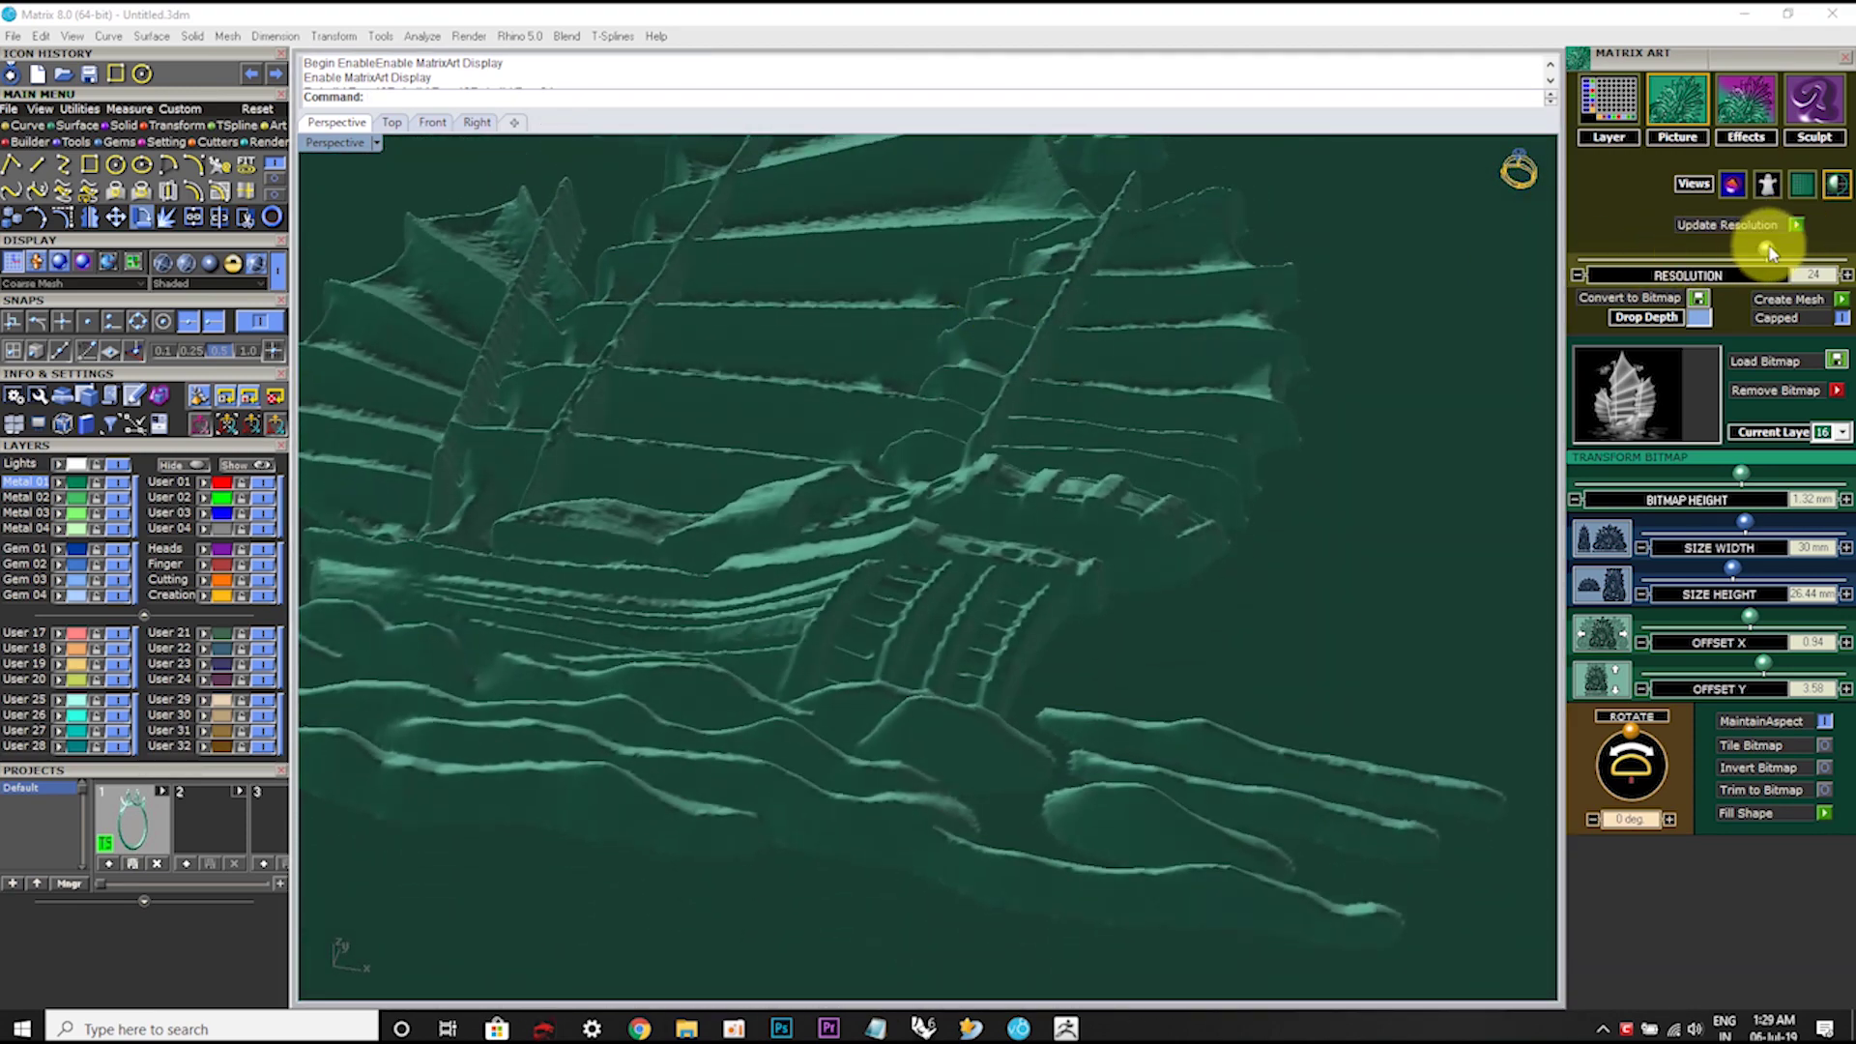
{"action": "left_click_drag", "start_coordinate": [1770, 252], "coordinate": [1704, 253]}
{"action": "left_click", "coordinate": [1796, 225]}
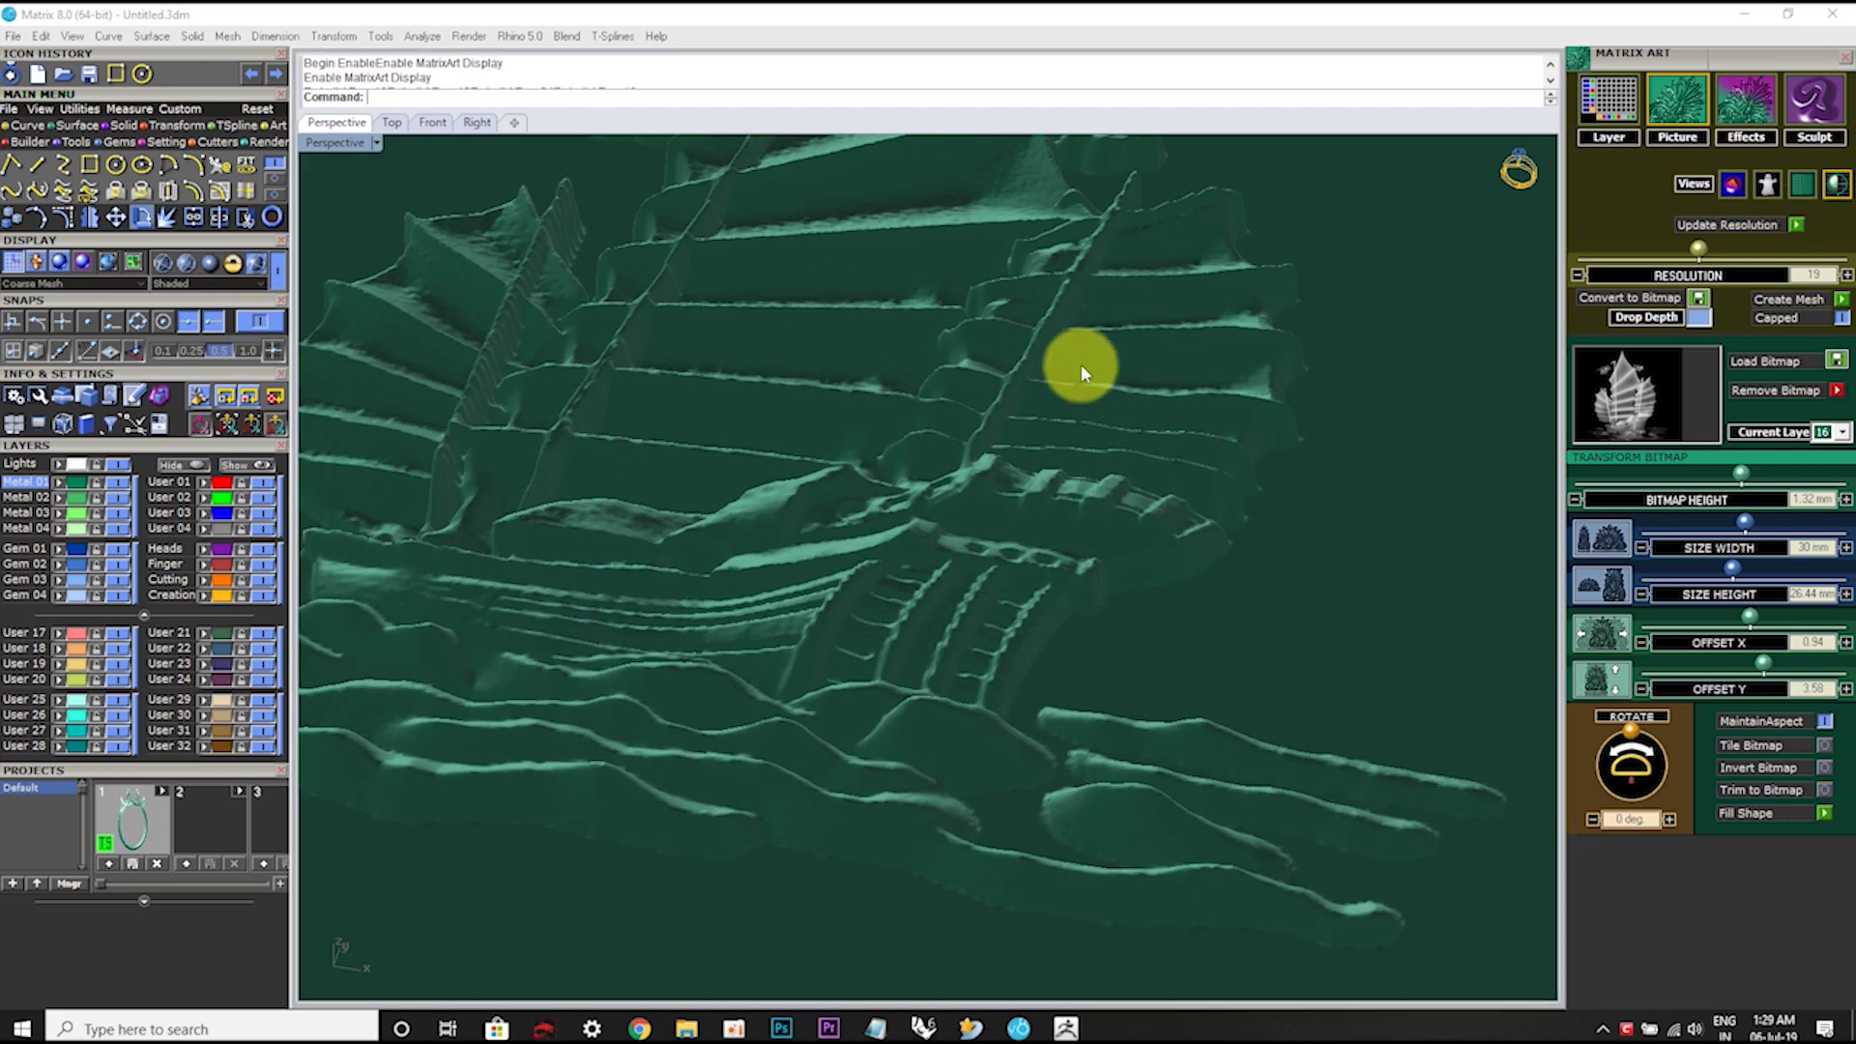
{"action": "scroll", "coordinate": [967, 464], "scroll_direction": "up", "scroll_amount": 3}
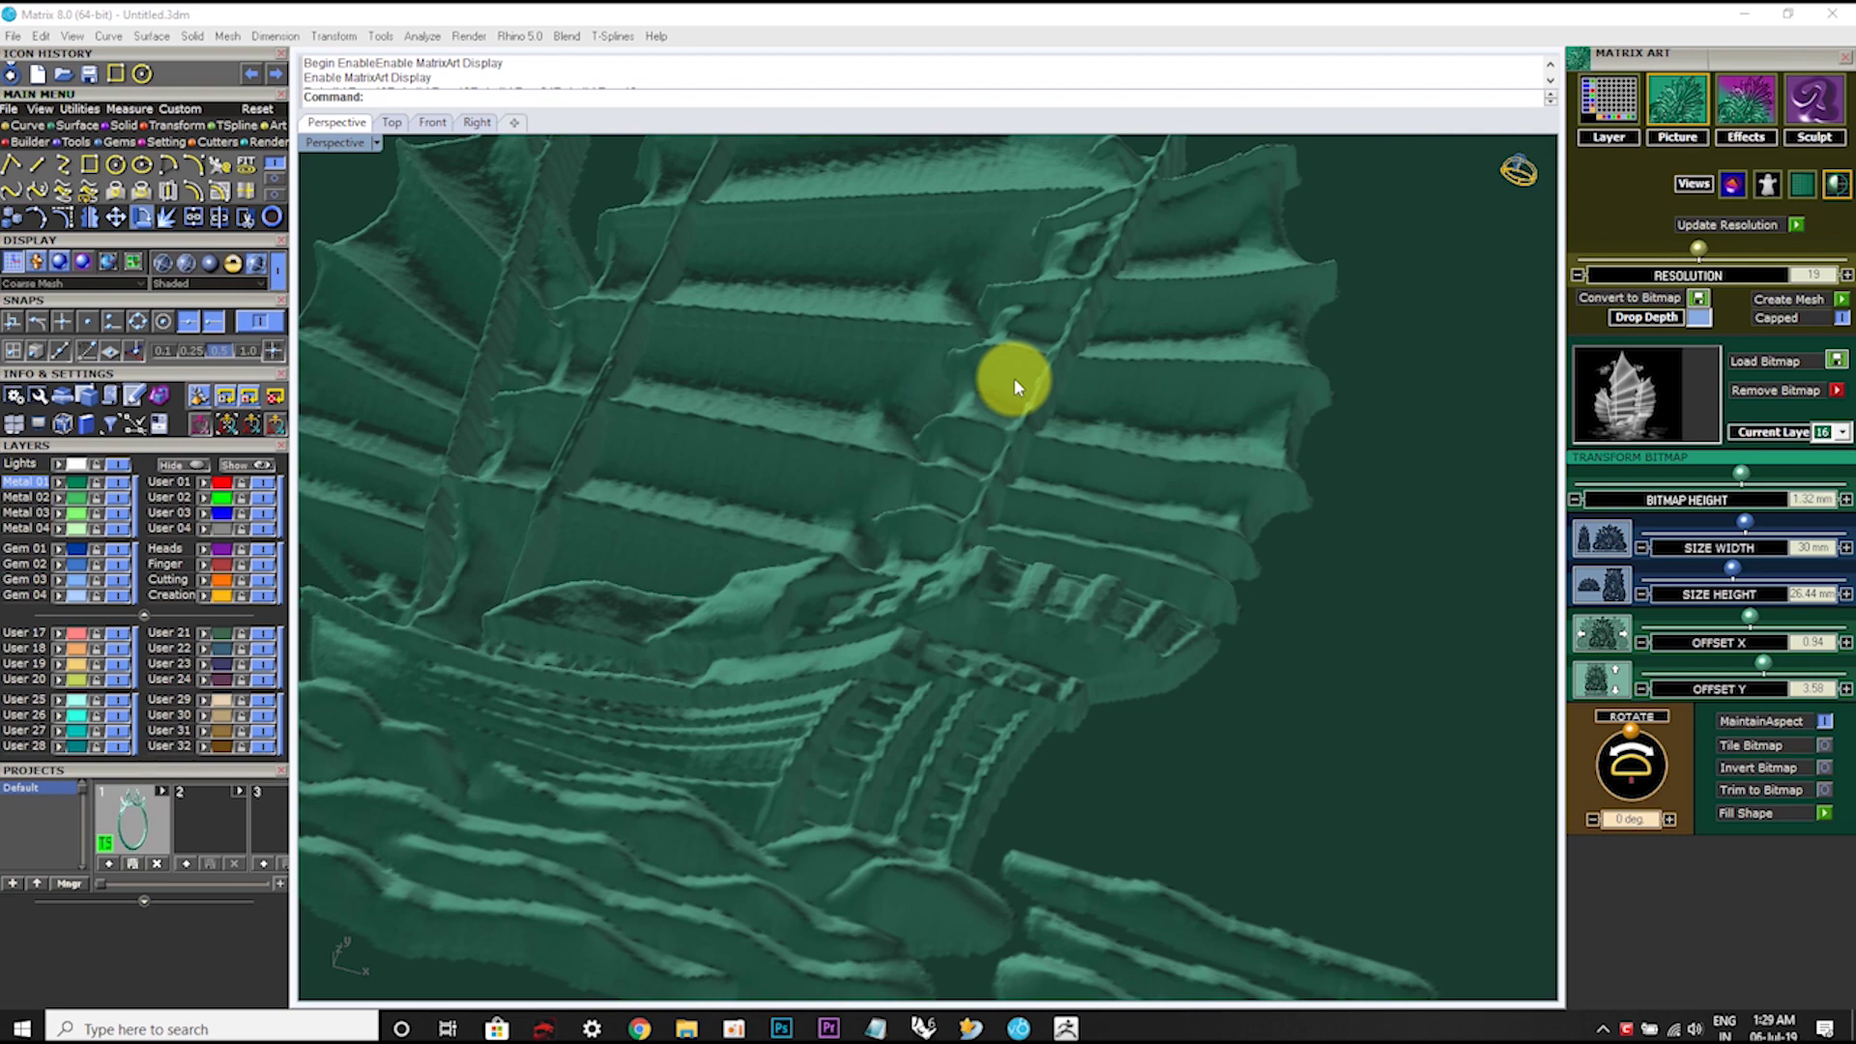
Step: Hide the Matrix Art relief display and view the whole ship plate in Machine mode
{"action": "right_click", "coordinate": [1013, 385]}
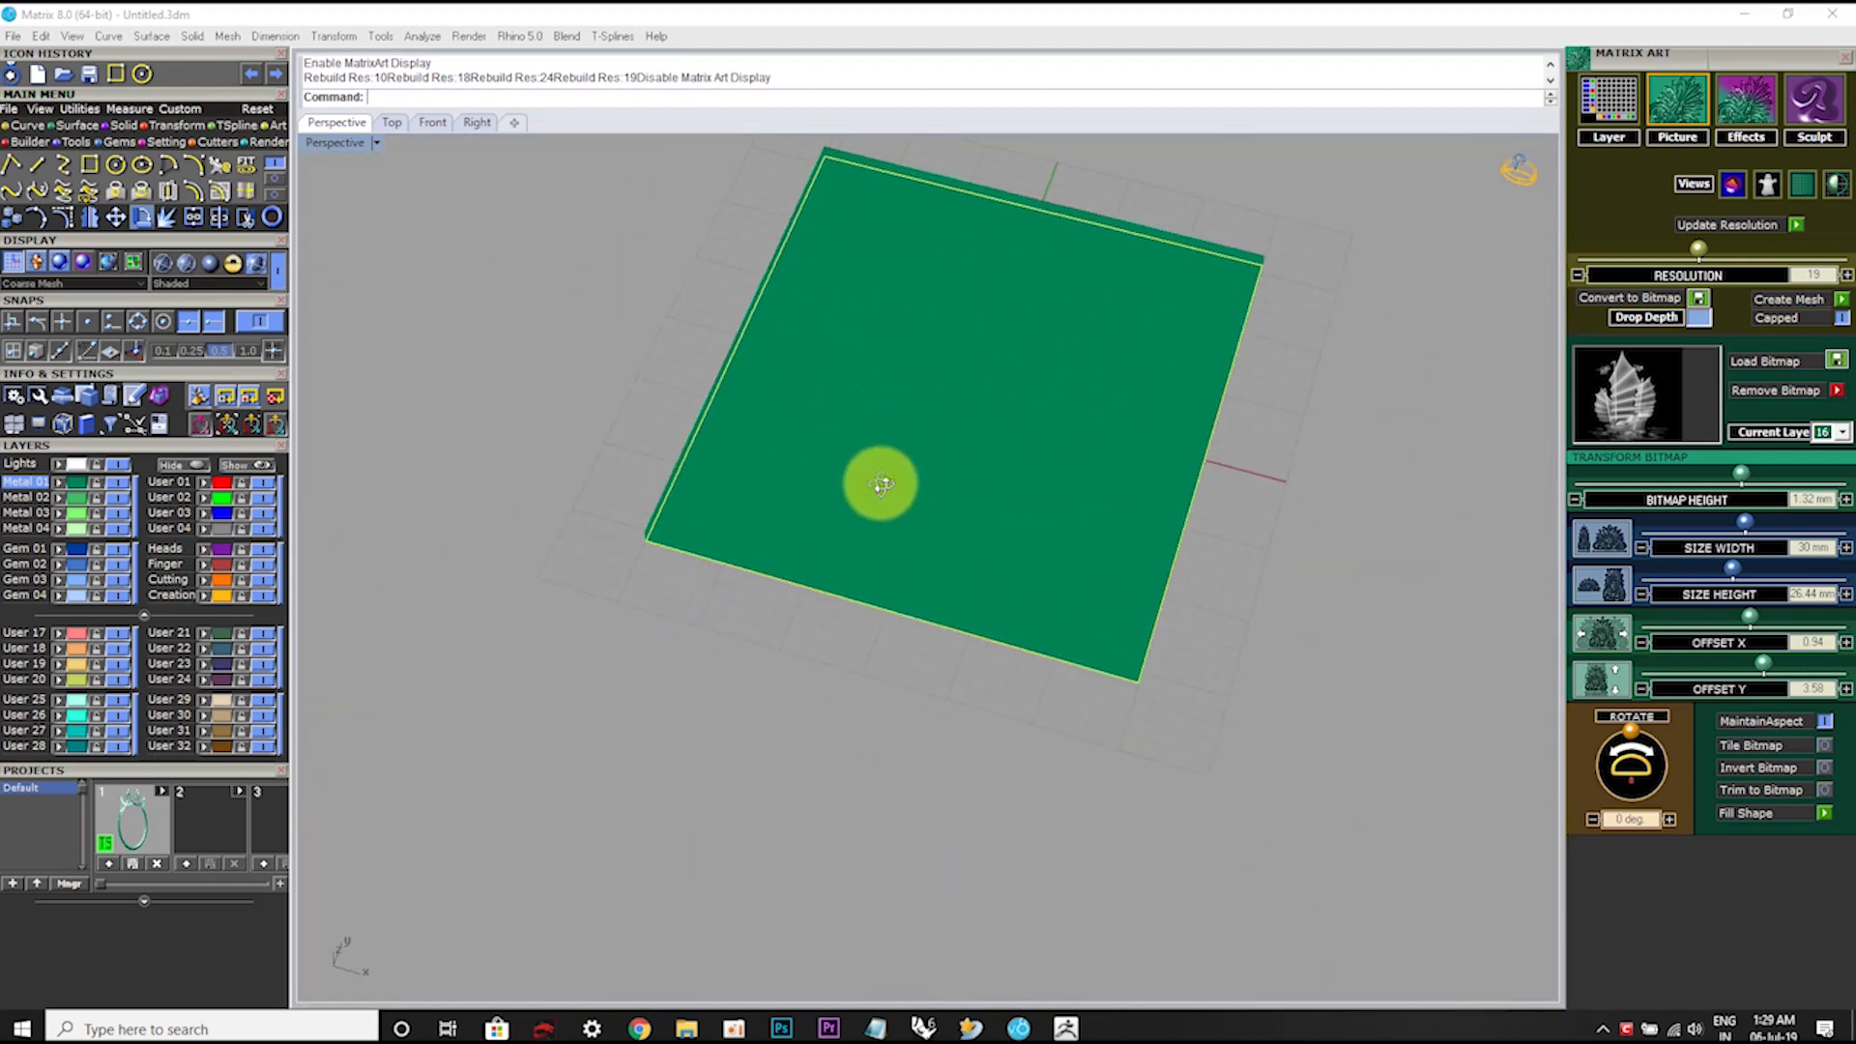
{"action": "right_click_drag", "start_coordinate": [880, 483], "coordinate": [381, 224]}
{"action": "left_click", "coordinate": [376, 143]}
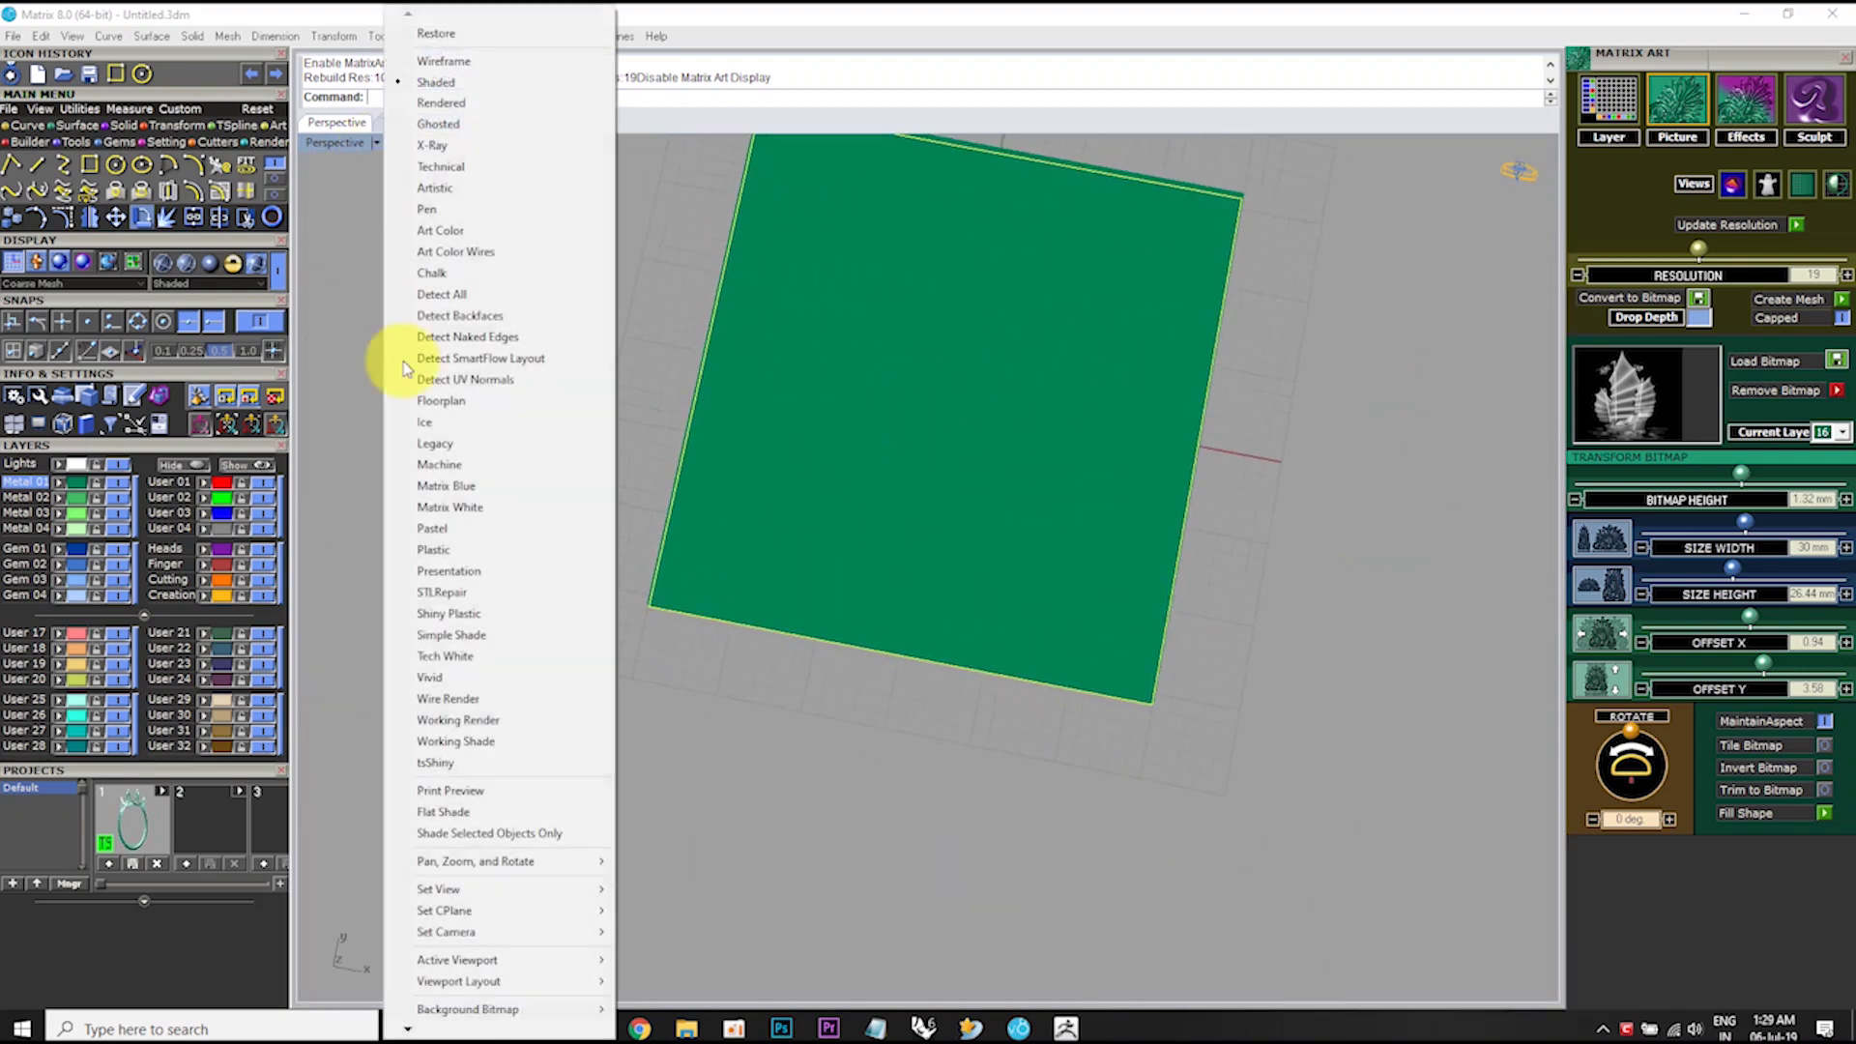
{"action": "left_click", "coordinate": [455, 464]}
{"action": "scroll", "coordinate": [984, 517], "scroll_direction": "up", "scroll_amount": 3}
{"action": "scroll", "coordinate": [984, 517], "scroll_direction": "down", "scroll_amount": 3}
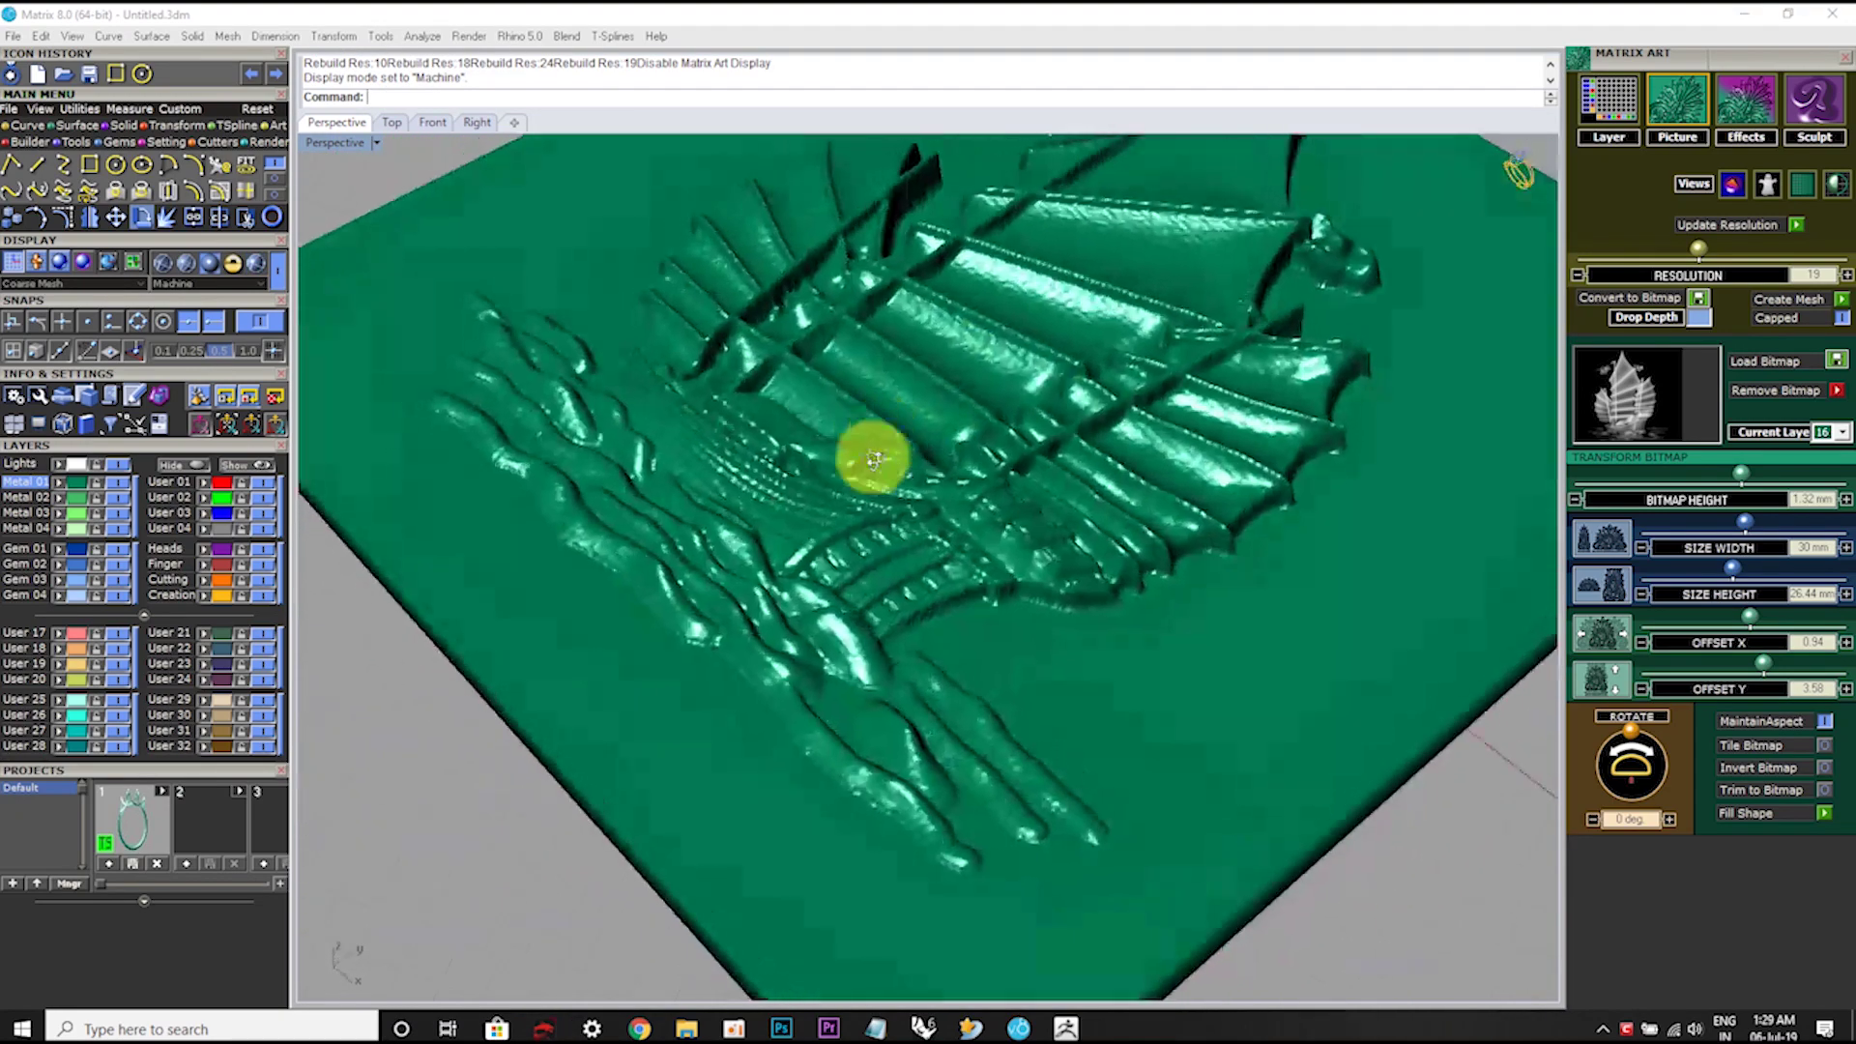
{"action": "mouse_move", "coordinate": [861, 456]}
{"action": "right_mouse_down"}
{"action": "mouse_move", "coordinate": [981, 626]}
{"action": "mouse_move", "coordinate": [1015, 642]}
{"action": "mouse_move", "coordinate": [1127, 538]}
{"action": "mouse_move", "coordinate": [986, 683]}
{"action": "mouse_move", "coordinate": [943, 588]}
{"action": "mouse_move", "coordinate": [986, 431]}
{"action": "mouse_move", "coordinate": [725, 315]}
{"action": "mouse_move", "coordinate": [711, 262]}
{"action": "mouse_move", "coordinate": [966, 455]}
{"action": "mouse_move", "coordinate": [890, 448]}
{"action": "mouse_move", "coordinate": [932, 422]}
{"action": "mouse_move", "coordinate": [986, 333]}
{"action": "mouse_move", "coordinate": [837, 381]}
{"action": "mouse_move", "coordinate": [738, 456]}
{"action": "mouse_move", "coordinate": [766, 505]}
{"action": "mouse_move", "coordinate": [971, 437]}
{"action": "right_mouse_up"}
{"action": "scroll", "coordinate": [1036, 415], "scroll_direction": "down", "scroll_amount": 3}
{"action": "scroll", "coordinate": [928, 492], "scroll_direction": "up", "scroll_amount": 5}
{"action": "scroll", "coordinate": [932, 423], "scroll_direction": "down", "scroll_amount": 3}
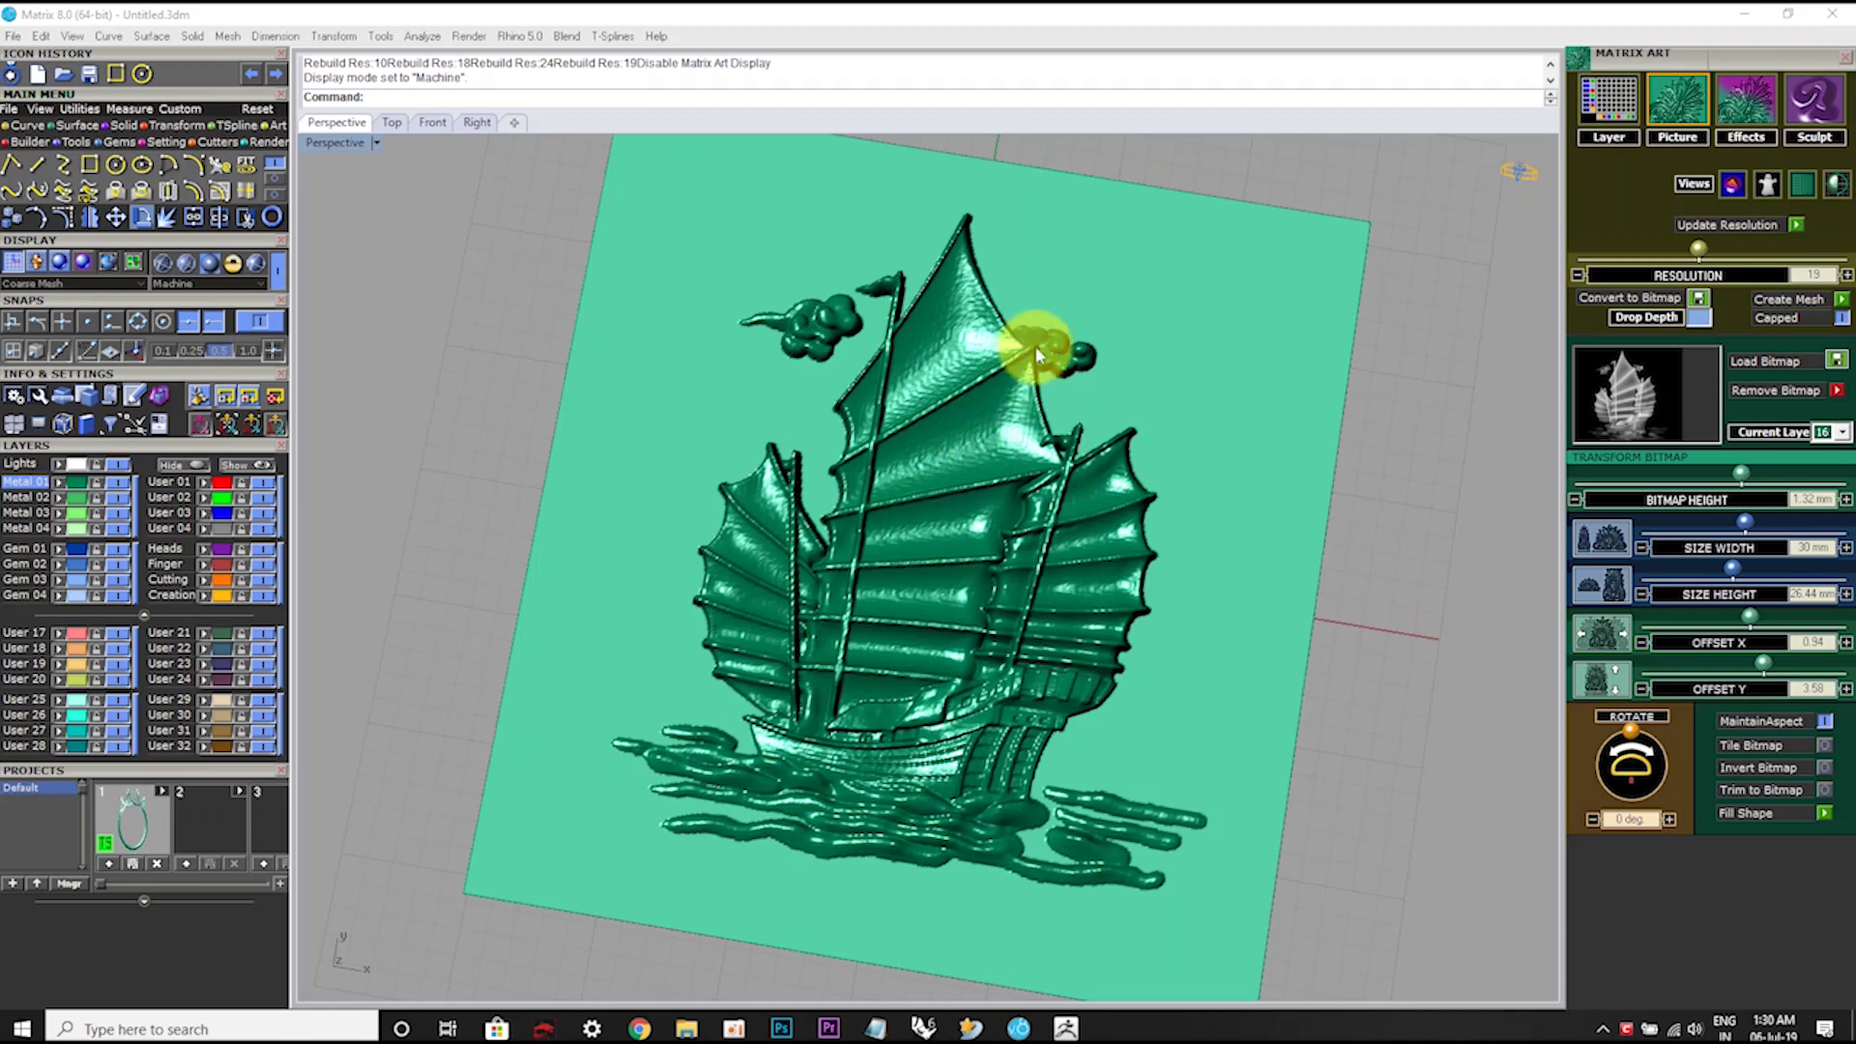
{"action": "scroll", "coordinate": [802, 421], "scroll_direction": "up", "scroll_amount": 5}
Step: Inspect the ship relief's sails, hull and underside in close-up orbits
{"action": "mouse_move", "coordinate": [802, 421]}
{"action": "right_mouse_down"}
{"action": "mouse_move", "coordinate": [787, 365]}
{"action": "mouse_move", "coordinate": [877, 335]}
{"action": "mouse_move", "coordinate": [745, 455]}
{"action": "mouse_move", "coordinate": [857, 364]}
{"action": "mouse_move", "coordinate": [841, 432]}
{"action": "mouse_move", "coordinate": [951, 483]}
{"action": "right_mouse_up"}
{"action": "scroll", "coordinate": [745, 455], "scroll_direction": "down", "scroll_amount": 5}
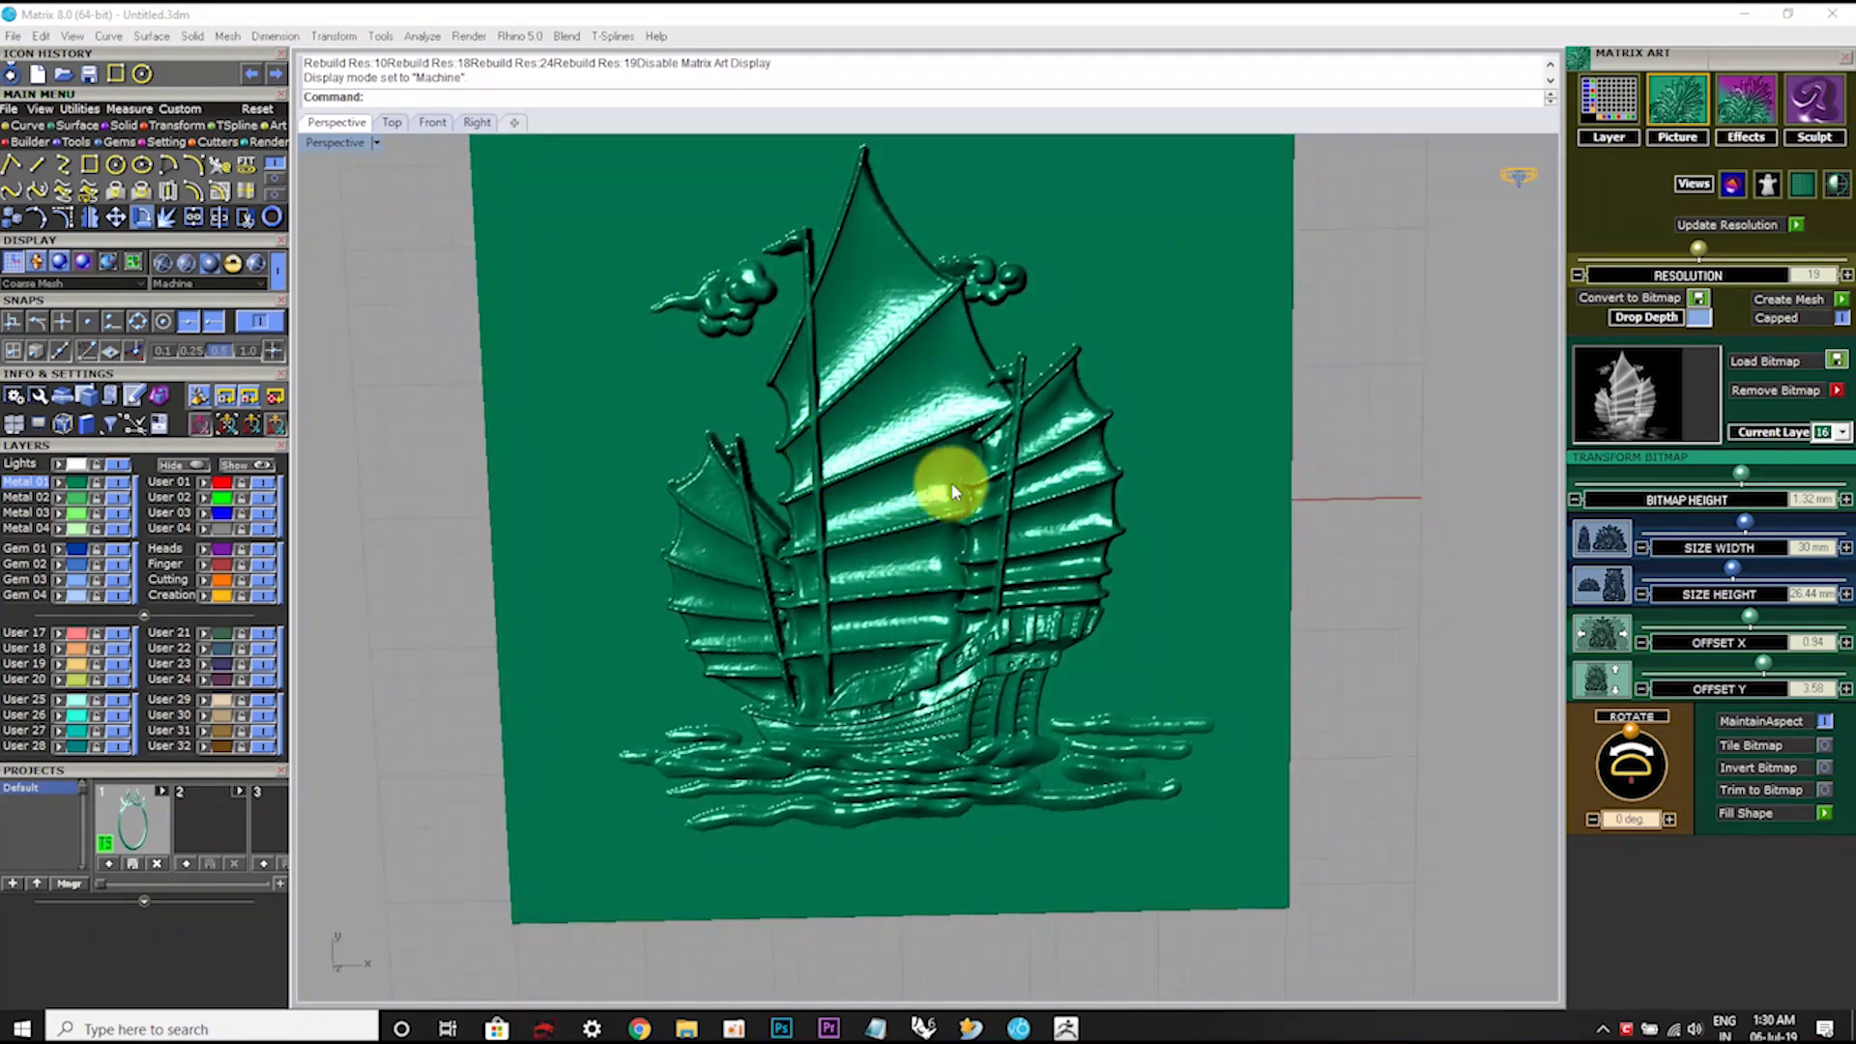
{"action": "scroll", "coordinate": [951, 483], "scroll_direction": "up", "scroll_amount": 3}
{"action": "mouse_move", "coordinate": [1036, 538]}
{"action": "right_mouse_down"}
{"action": "mouse_move", "coordinate": [995, 460]}
{"action": "mouse_move", "coordinate": [1014, 345]}
{"action": "mouse_move", "coordinate": [1015, 381]}
{"action": "mouse_move", "coordinate": [973, 435]}
{"action": "mouse_move", "coordinate": [986, 468]}
{"action": "mouse_move", "coordinate": [1080, 573]}
{"action": "mouse_move", "coordinate": [1028, 547]}
{"action": "mouse_move", "coordinate": [1015, 484]}
{"action": "mouse_move", "coordinate": [1057, 571]}
{"action": "mouse_move", "coordinate": [1112, 597]}
{"action": "right_mouse_up"}
{"action": "scroll", "coordinate": [1080, 573], "scroll_direction": "down", "scroll_amount": 5}
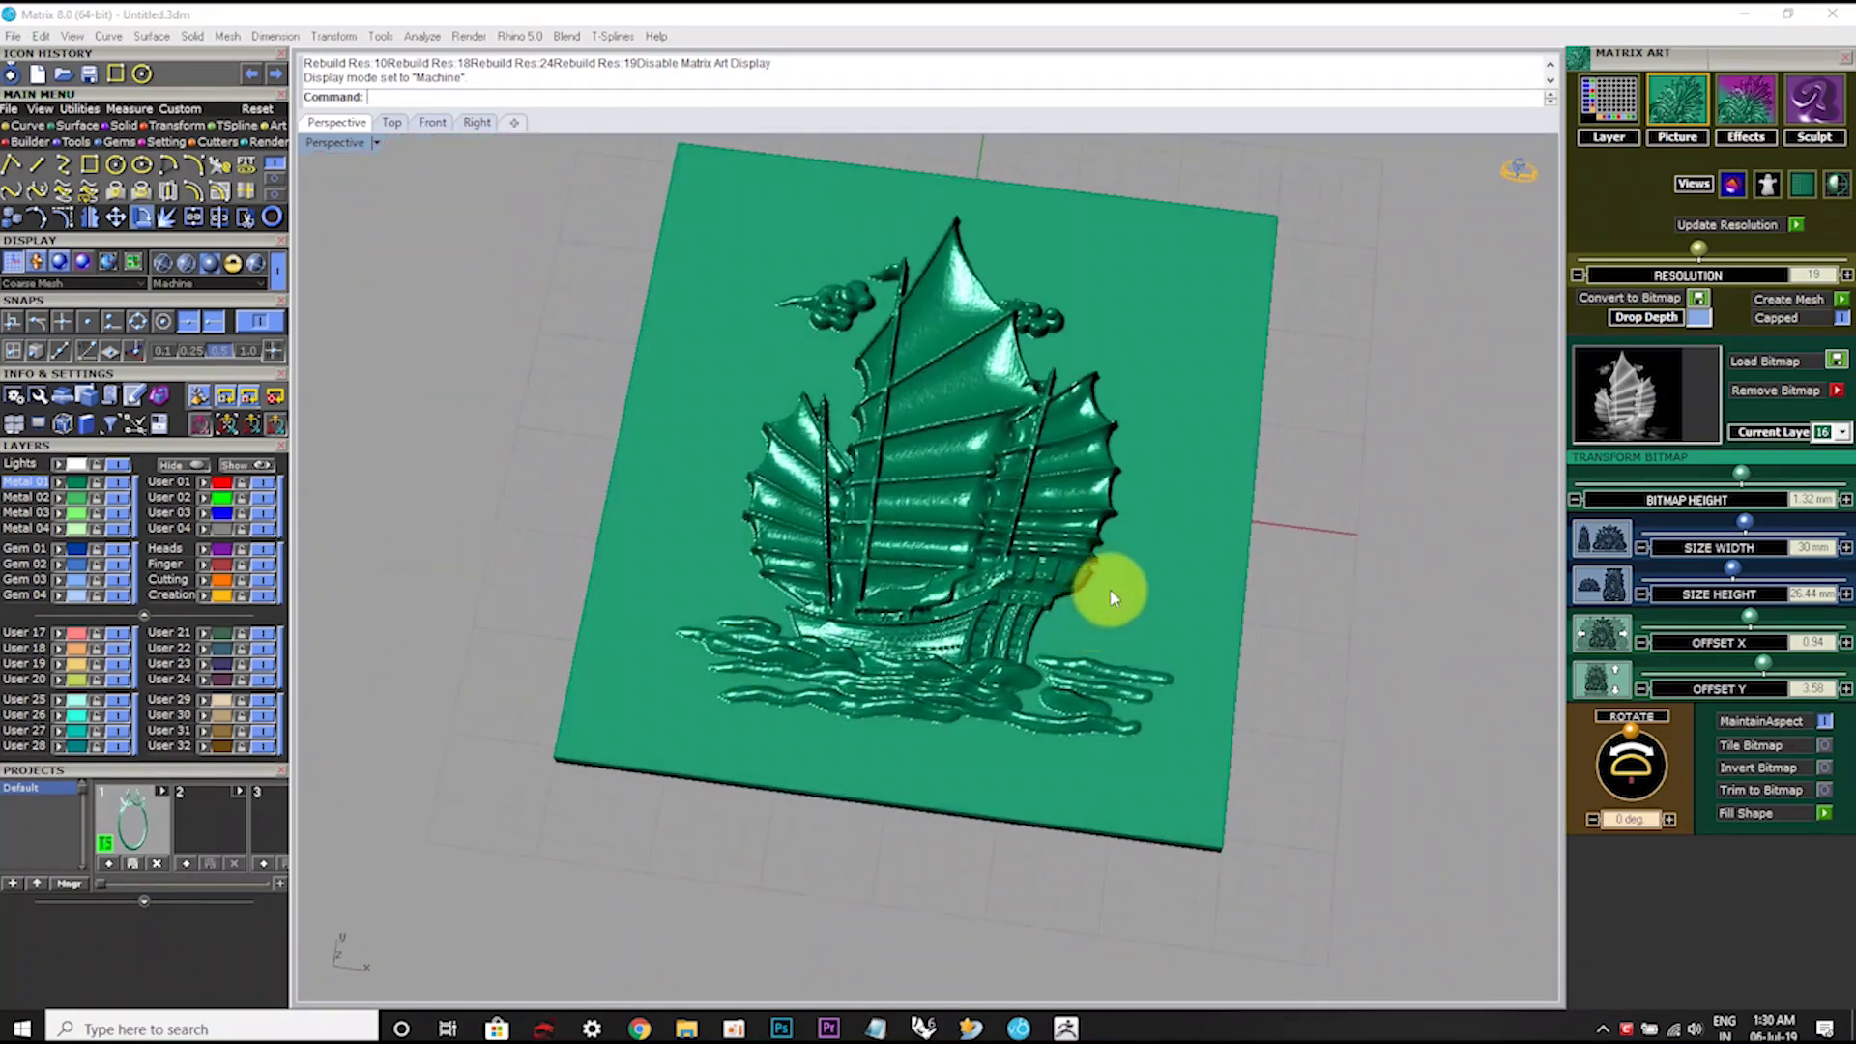
{"action": "scroll", "coordinate": [1111, 497], "scroll_direction": "up", "scroll_amount": 3}
{"action": "mouse_move", "coordinate": [1111, 497]}
{"action": "right_mouse_down"}
{"action": "mouse_move", "coordinate": [725, 339]}
{"action": "mouse_move", "coordinate": [971, 377]}
{"action": "mouse_move", "coordinate": [994, 489]}
{"action": "mouse_move", "coordinate": [1086, 518]}
{"action": "mouse_move", "coordinate": [1127, 477]}
{"action": "right_mouse_up"}
{"action": "scroll", "coordinate": [1003, 410], "scroll_direction": "down", "scroll_amount": 3}
{"action": "scroll", "coordinate": [991, 377], "scroll_direction": "up", "scroll_amount": 4}
{"action": "mouse_move", "coordinate": [992, 377]}
{"action": "right_mouse_down"}
{"action": "mouse_move", "coordinate": [1028, 519]}
{"action": "mouse_move", "coordinate": [999, 734]}
{"action": "right_mouse_up"}
{"action": "scroll", "coordinate": [1003, 506], "scroll_direction": "down", "scroll_amount": 2}
{"action": "scroll", "coordinate": [1008, 706], "scroll_direction": "up", "scroll_amount": 1}
{"action": "scroll", "coordinate": [1008, 705], "scroll_direction": "down", "scroll_amount": 2}
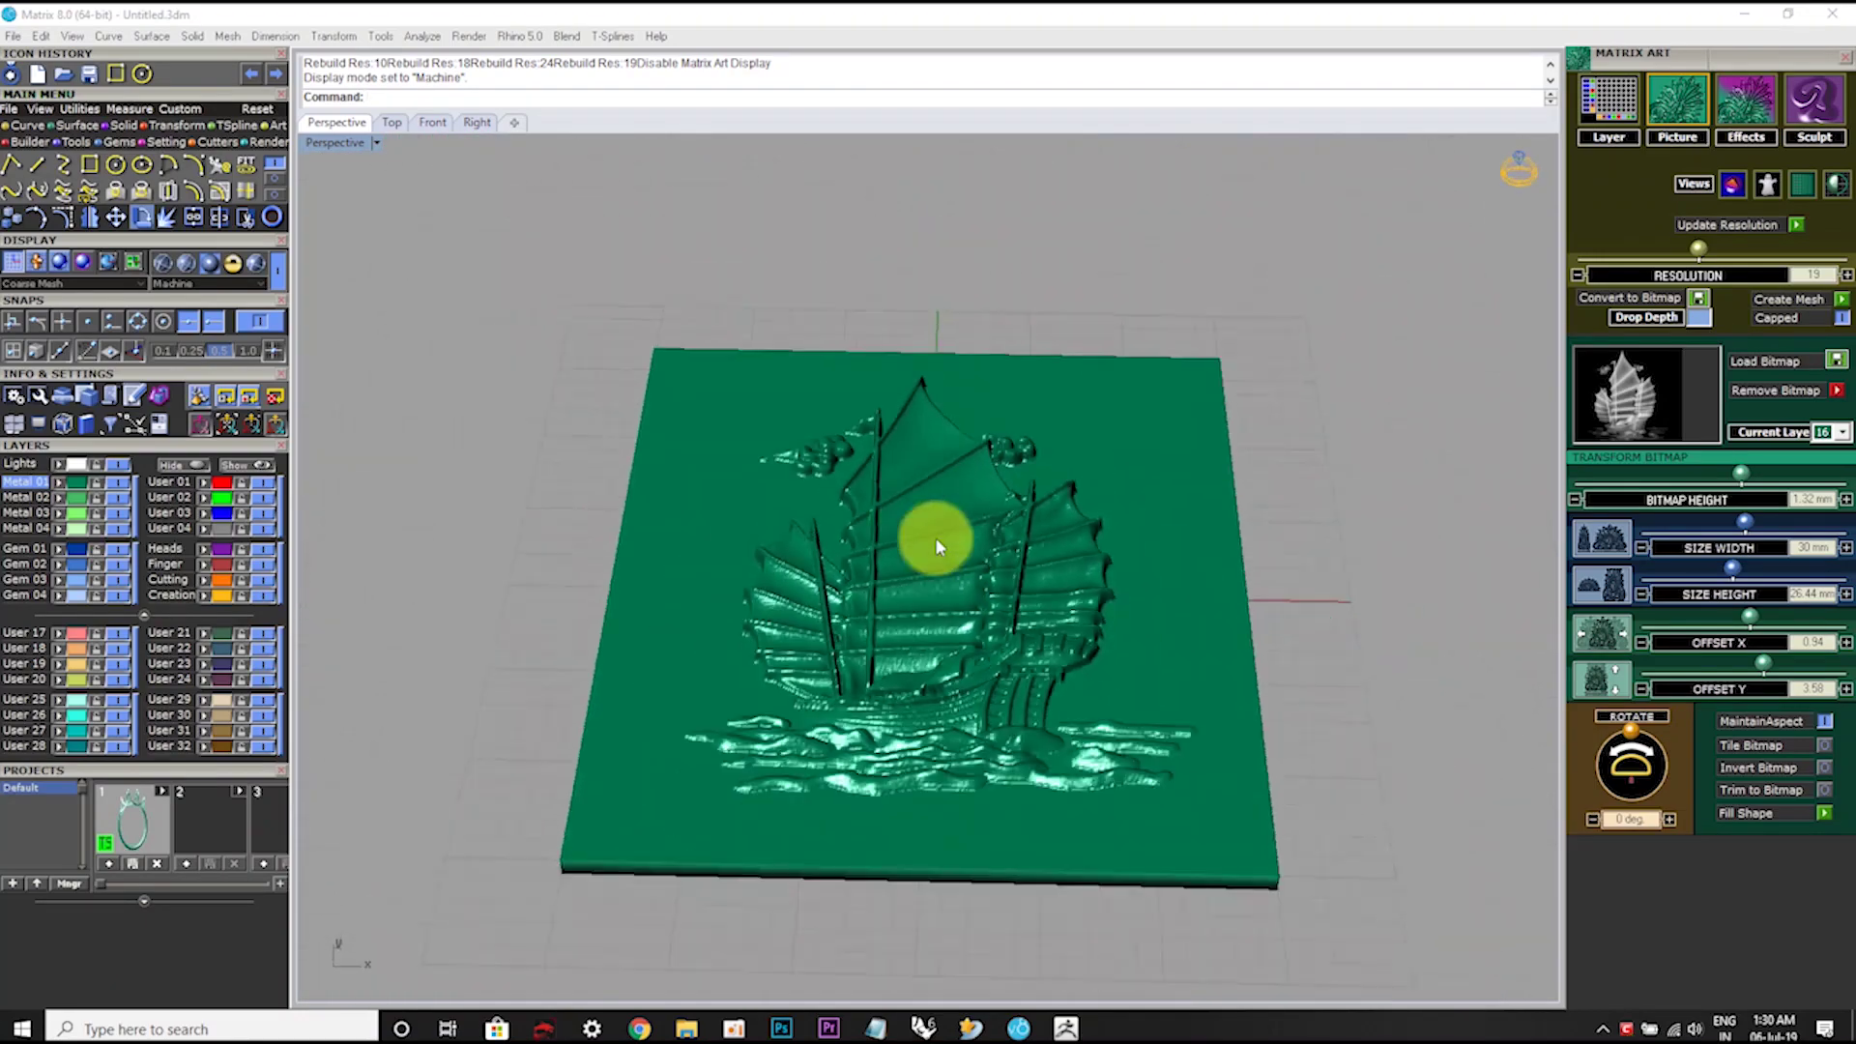
{"action": "mouse_move", "coordinate": [932, 526]}
{"action": "right_mouse_down"}
{"action": "mouse_move", "coordinate": [861, 646]}
{"action": "mouse_move", "coordinate": [796, 705]}
{"action": "mouse_move", "coordinate": [923, 553]}
{"action": "mouse_move", "coordinate": [981, 704]}
{"action": "mouse_move", "coordinate": [981, 484]}
{"action": "mouse_move", "coordinate": [981, 621]}
{"action": "right_mouse_up"}
{"action": "scroll", "coordinate": [1042, 498], "scroll_direction": "up", "scroll_amount": 2}
{"action": "scroll", "coordinate": [1042, 498], "scroll_direction": "up", "scroll_amount": 1}
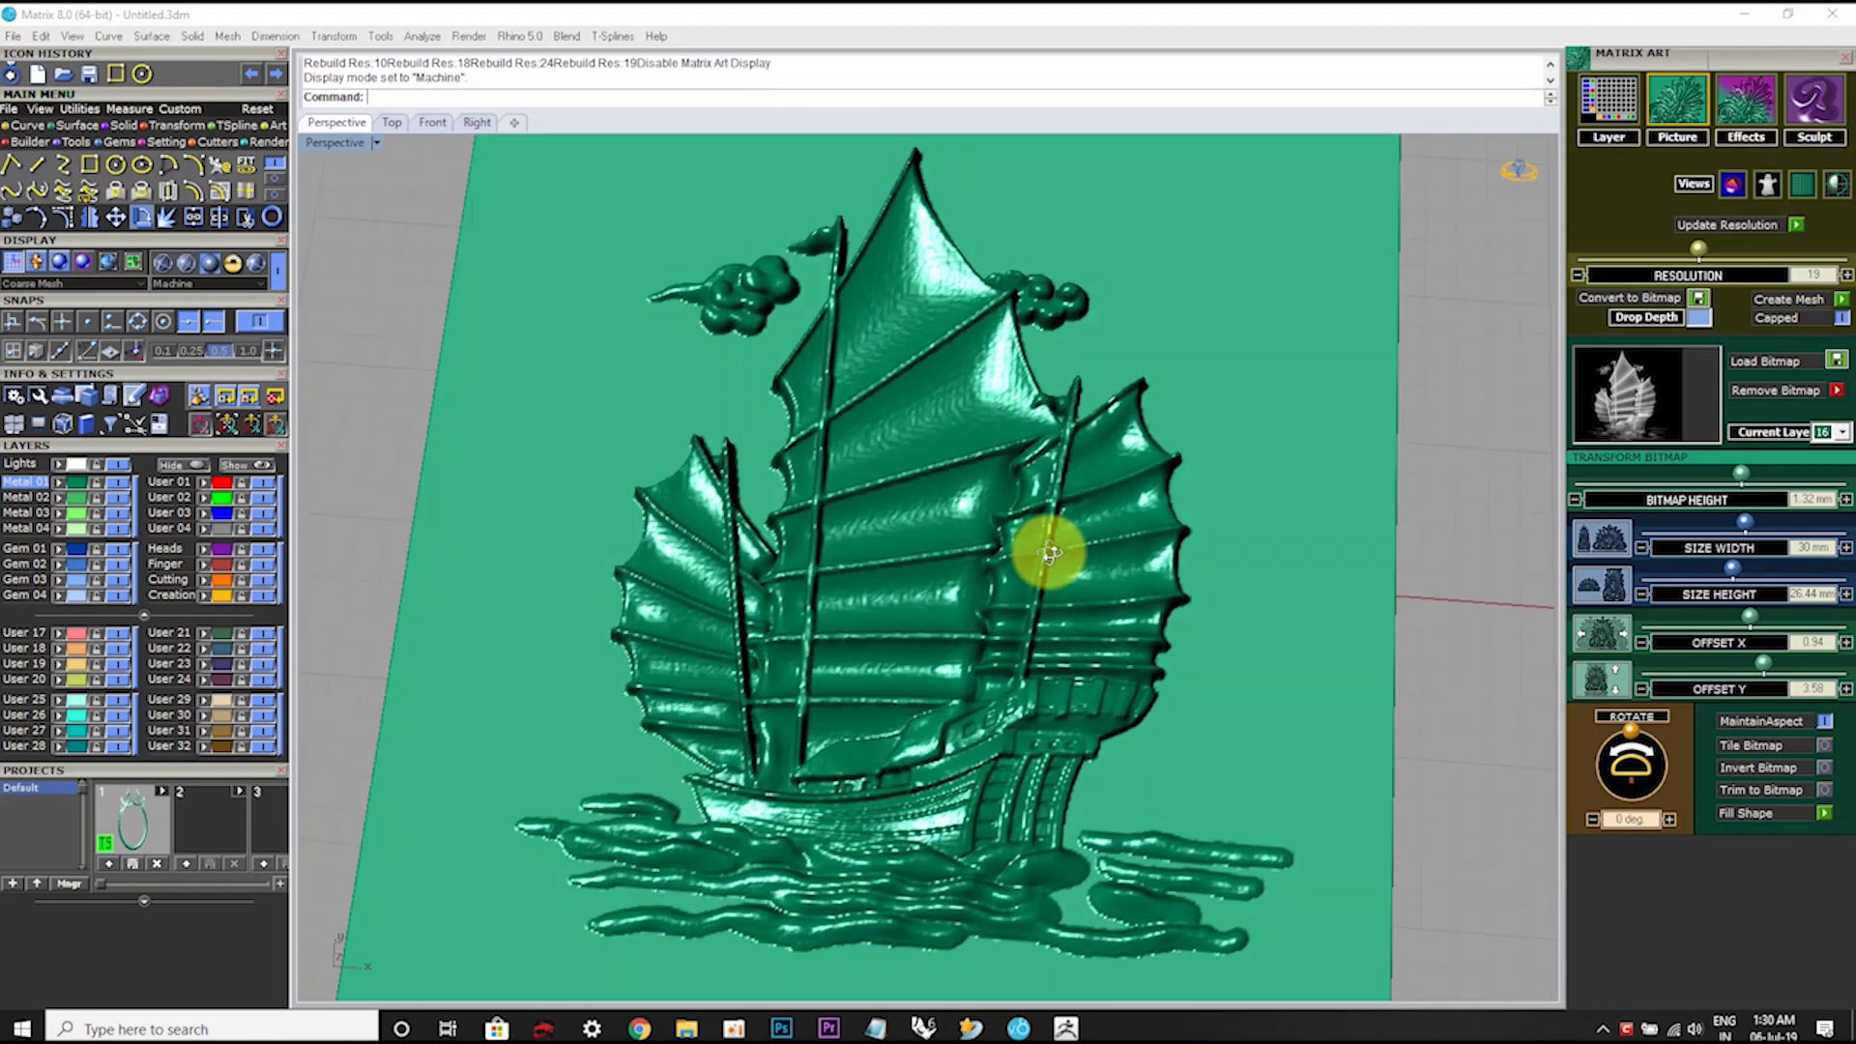
{"action": "right_click_drag", "start_coordinate": [1044, 536], "coordinate": [1049, 504]}
{"action": "scroll", "coordinate": [1047, 503], "scroll_direction": "down", "scroll_amount": 2}
{"action": "scroll", "coordinate": [1048, 503], "scroll_direction": "down", "scroll_amount": 1}
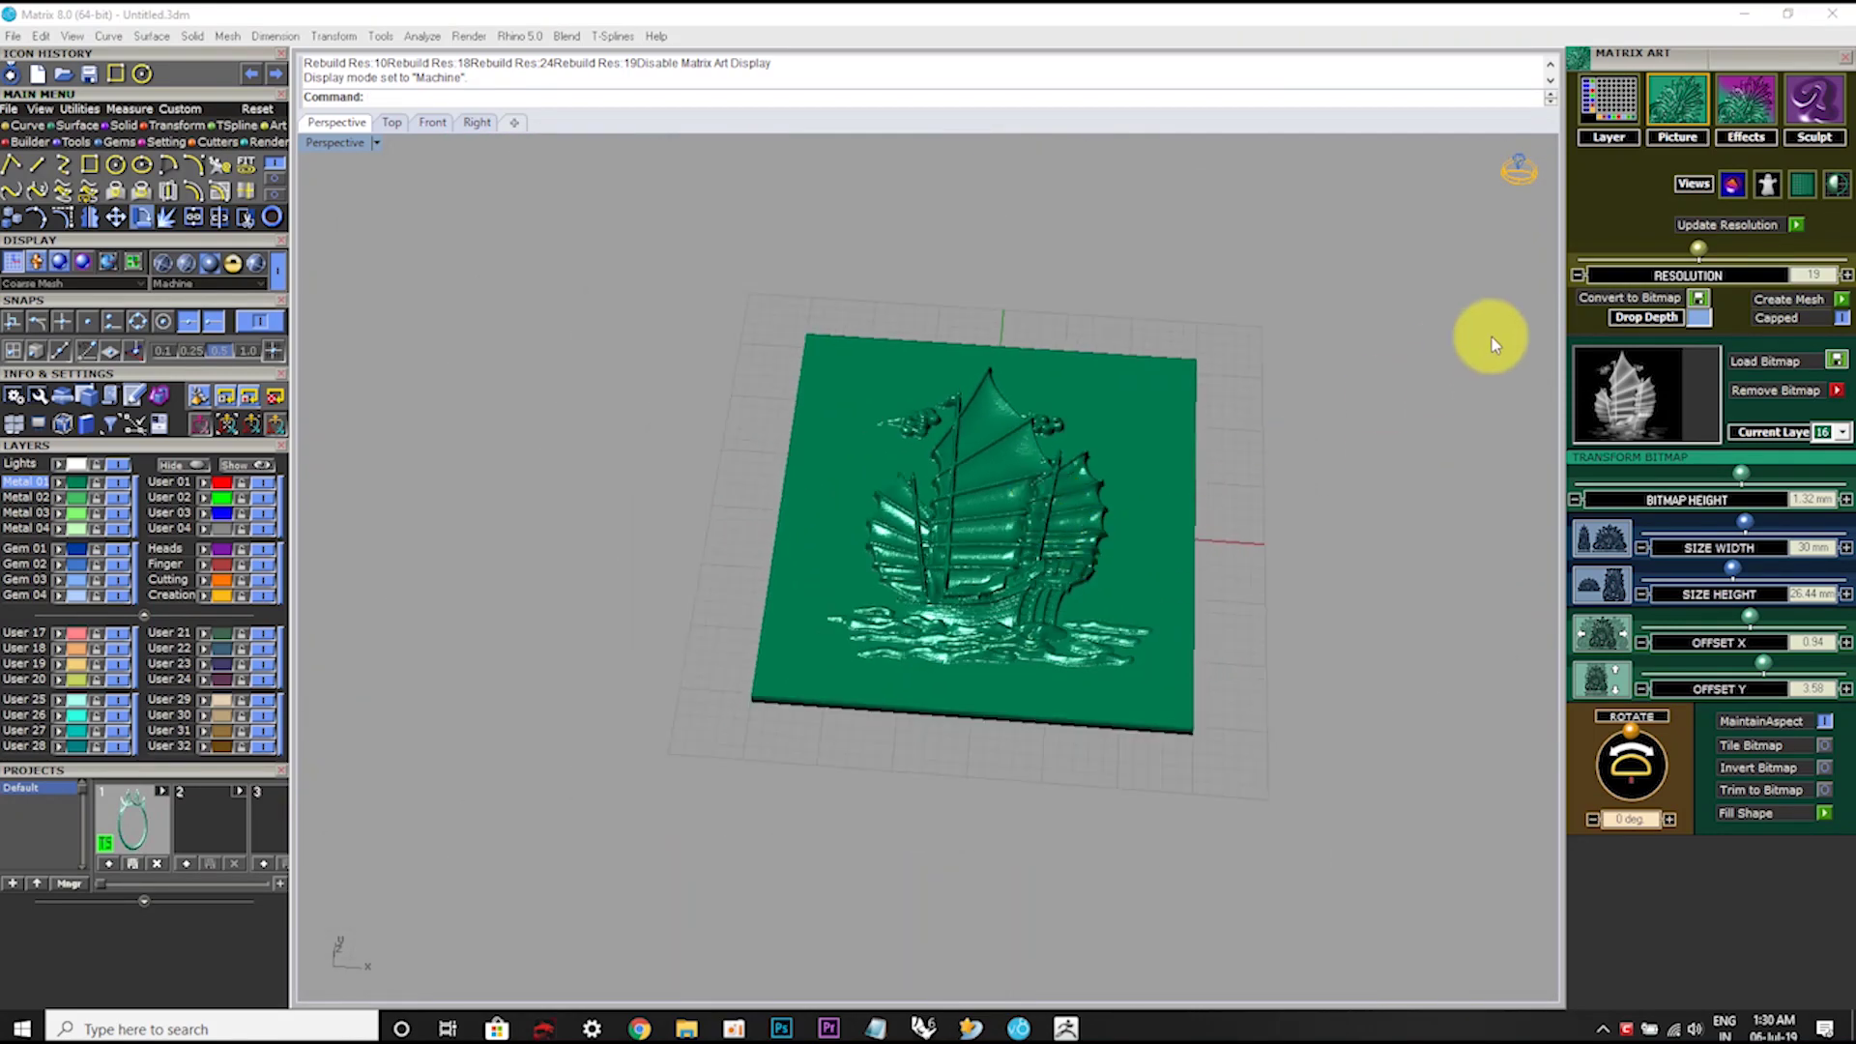
Step: Delete the ship relief mesh and lay a flat Matrix Art layer on the rectangle in Shaded display
{"action": "left_click", "coordinate": [1051, 508]}
{"action": "key", "text": "Delete"}
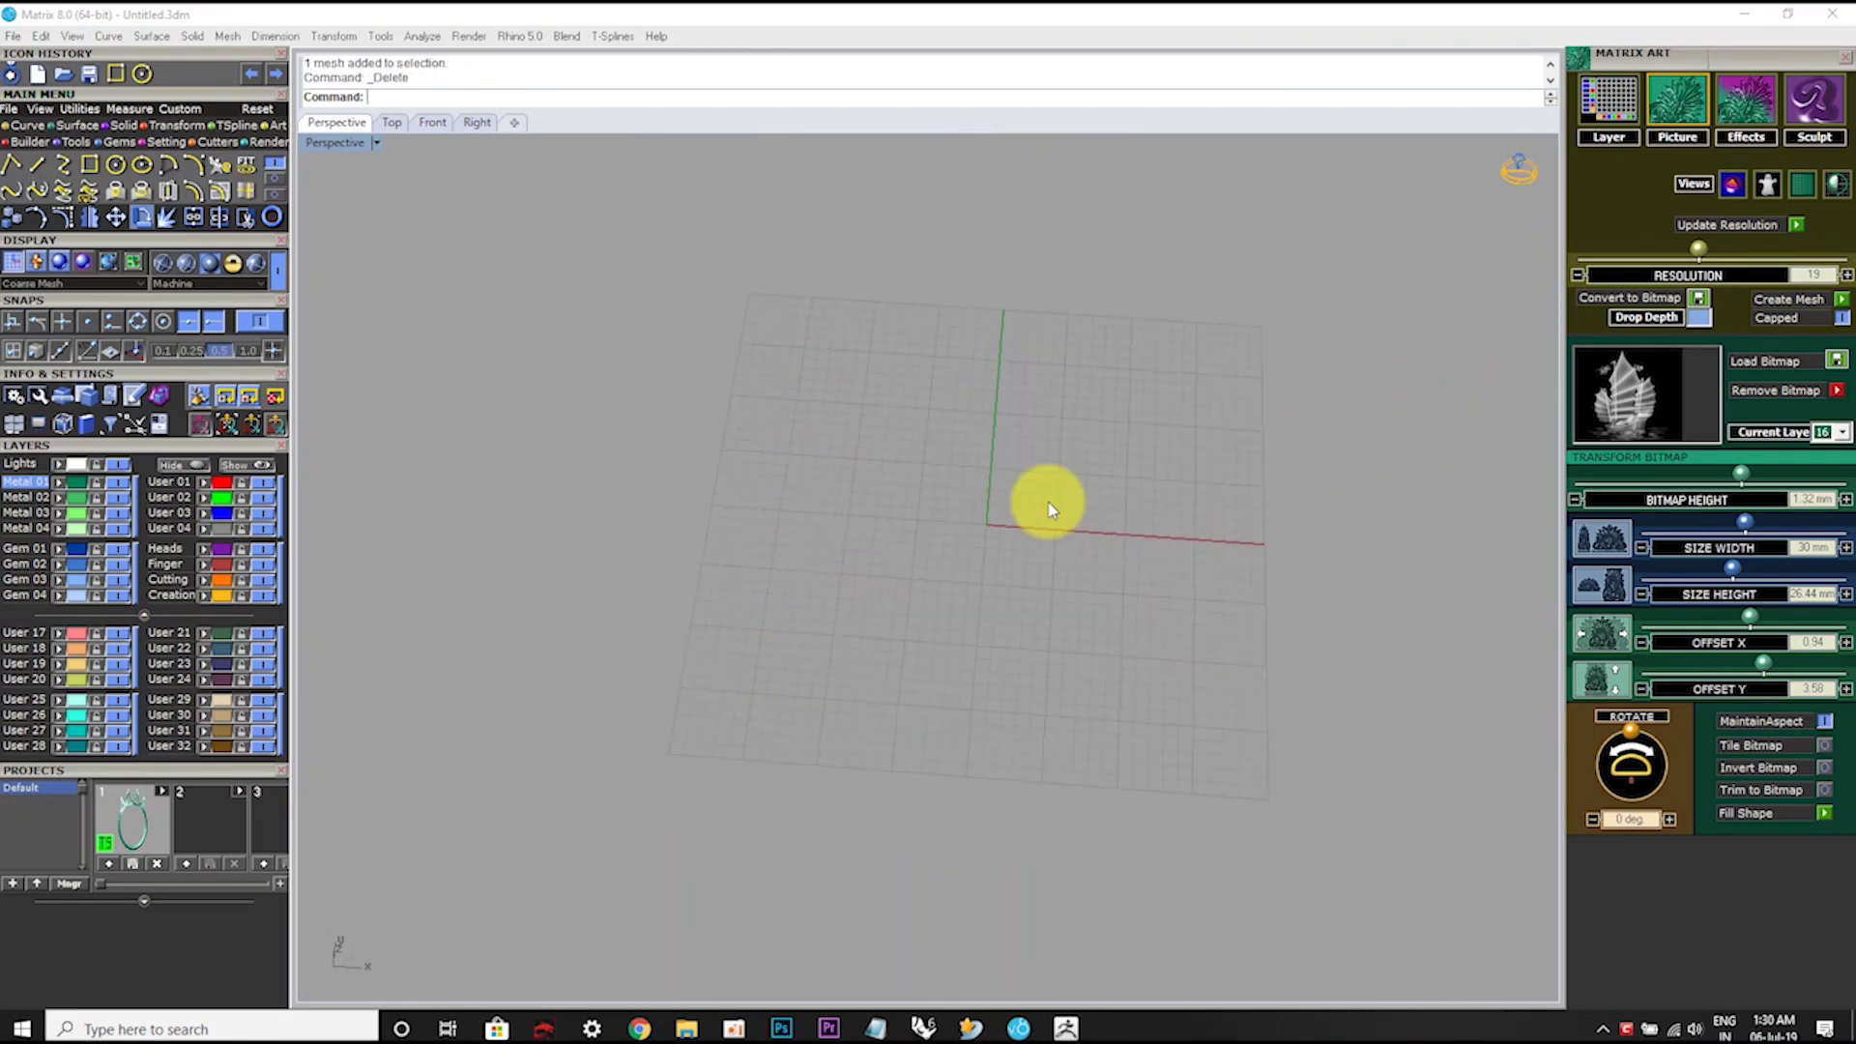
{"action": "left_click", "coordinate": [375, 143]}
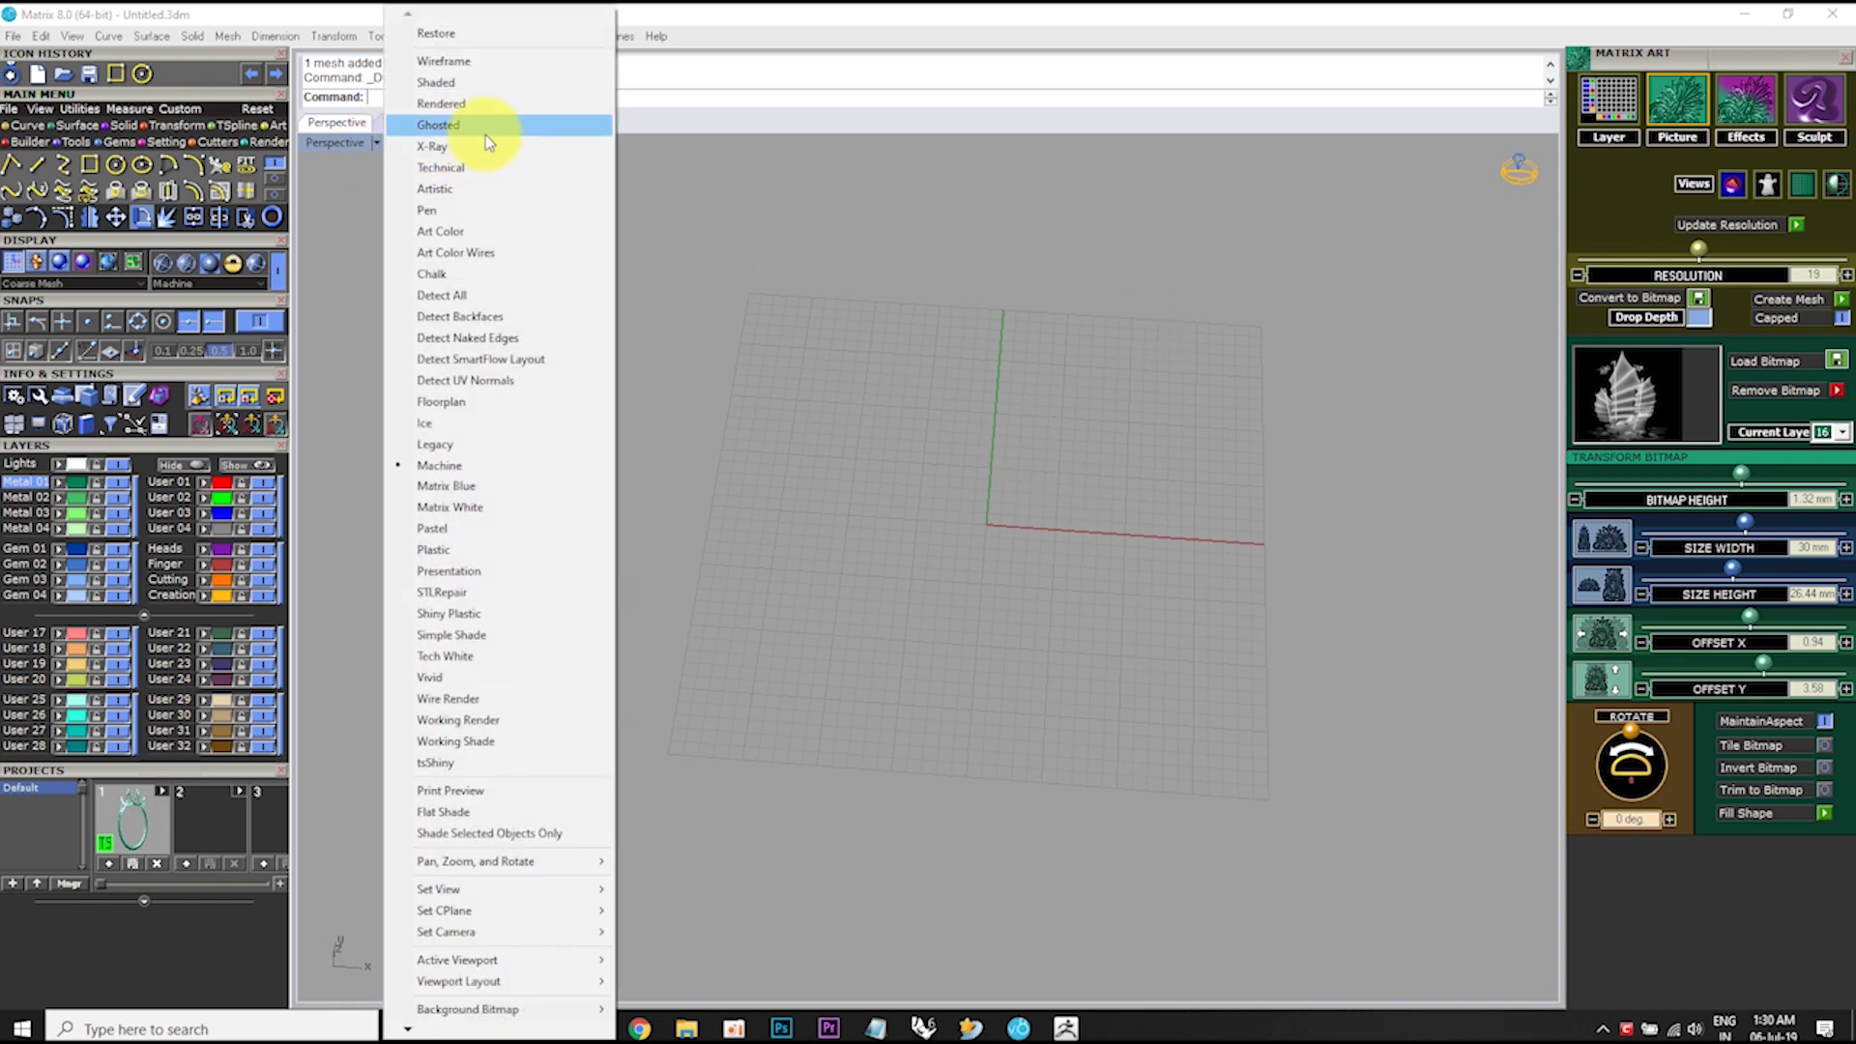
{"action": "left_click", "coordinate": [497, 84]}
{"action": "left_click", "coordinate": [1199, 367]}
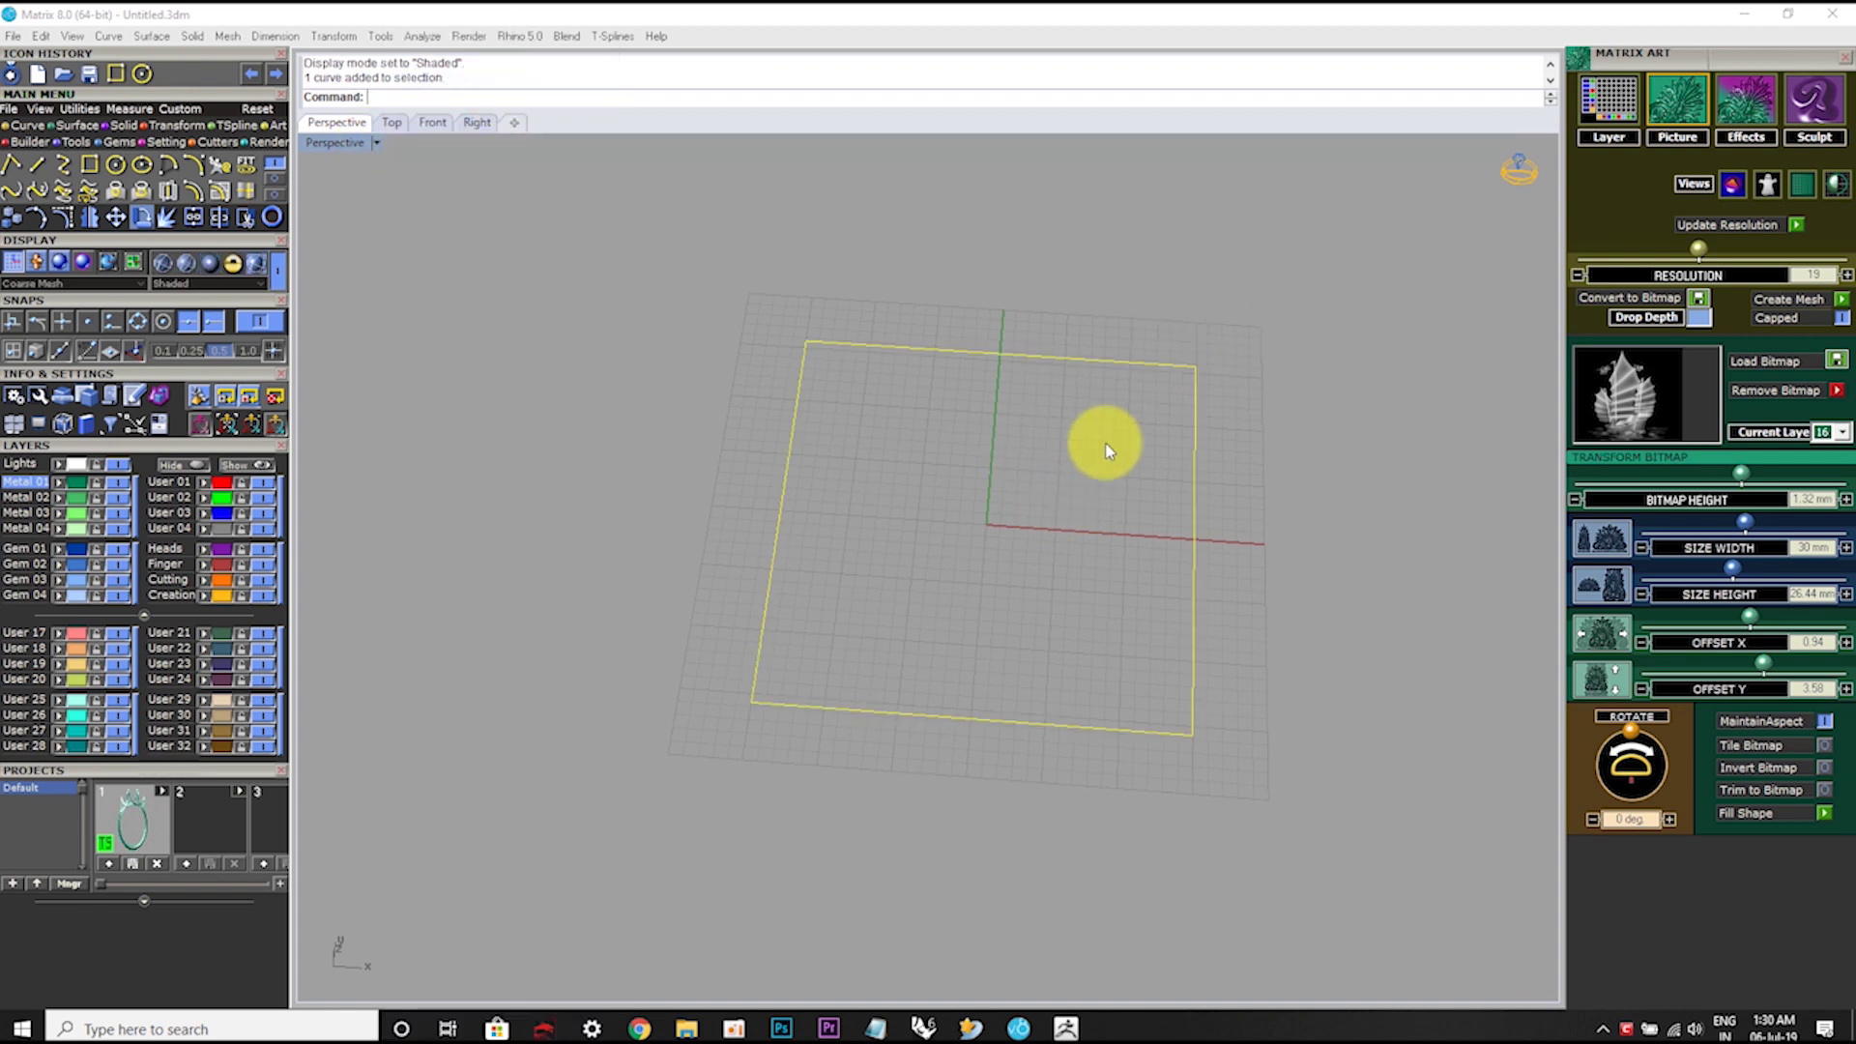
{"action": "left_click", "coordinate": [1611, 103]}
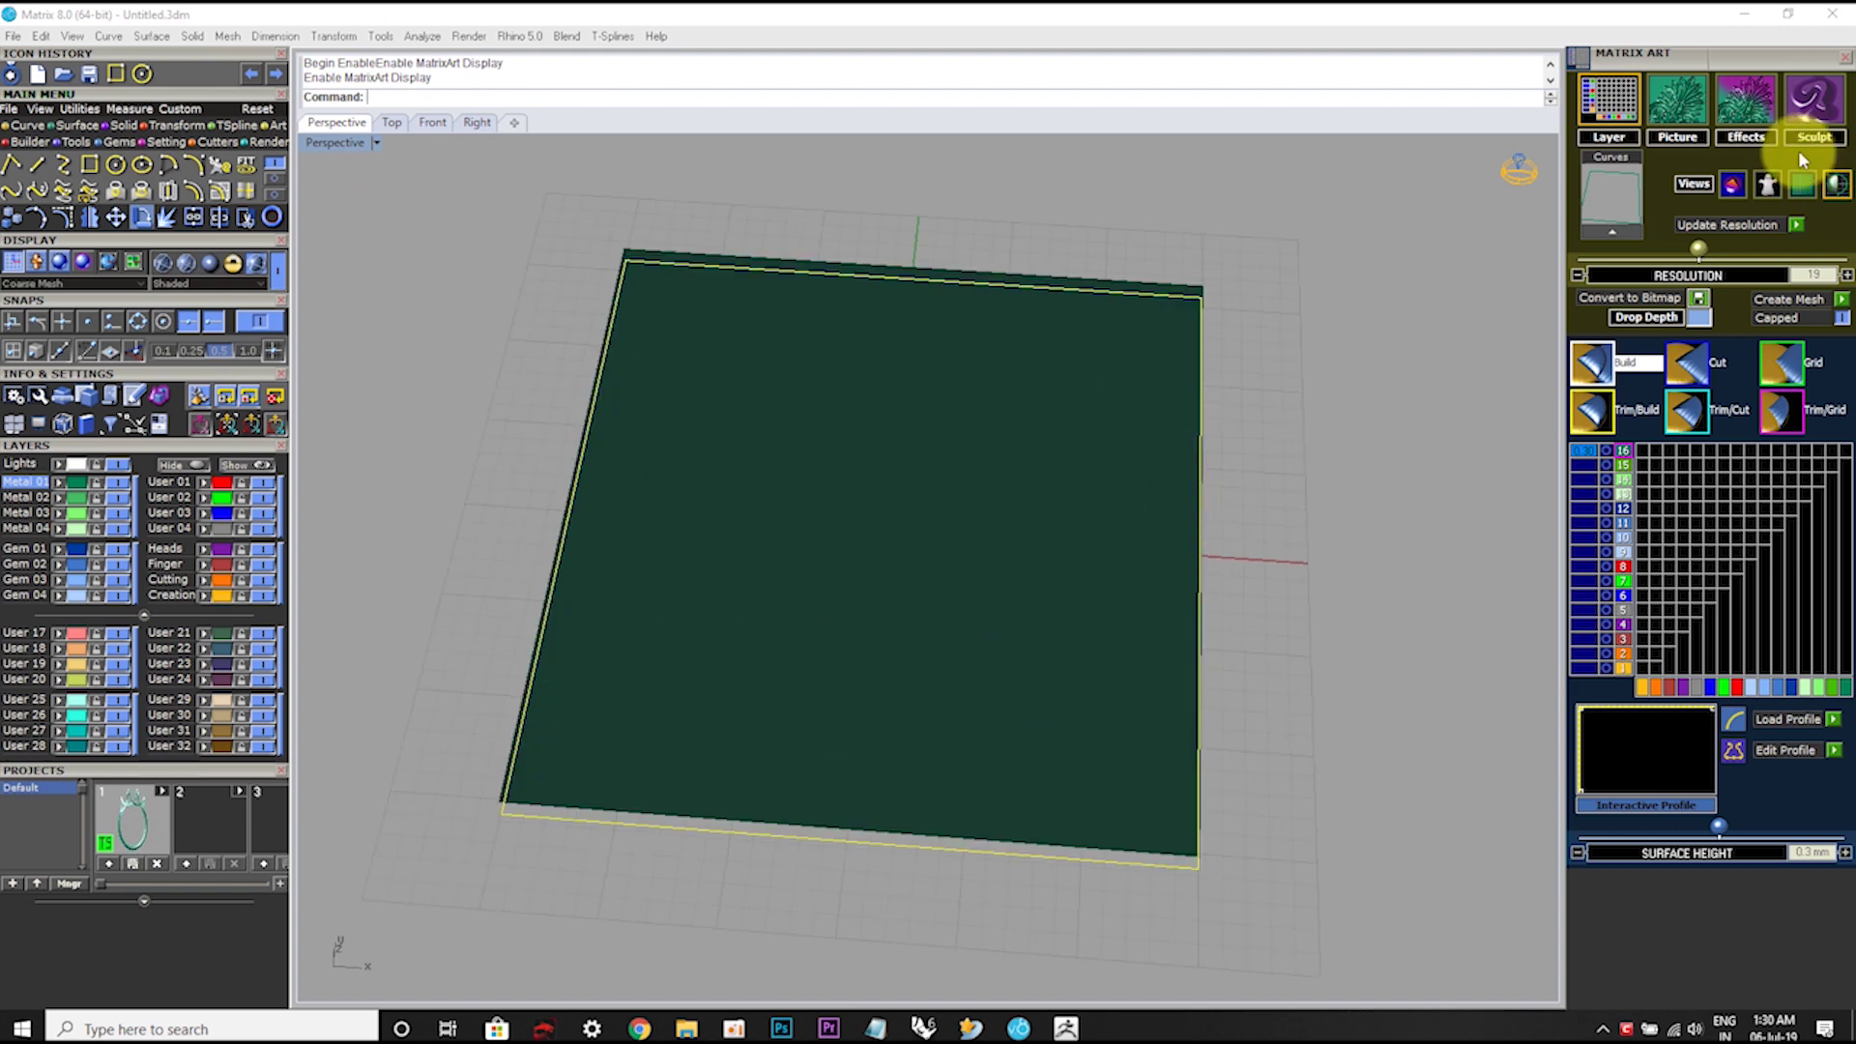
Step: Turn on Trim to Bitmap and load m1d6d637.bmp onto the fresh plate
{"action": "left_click", "coordinate": [1690, 127]}
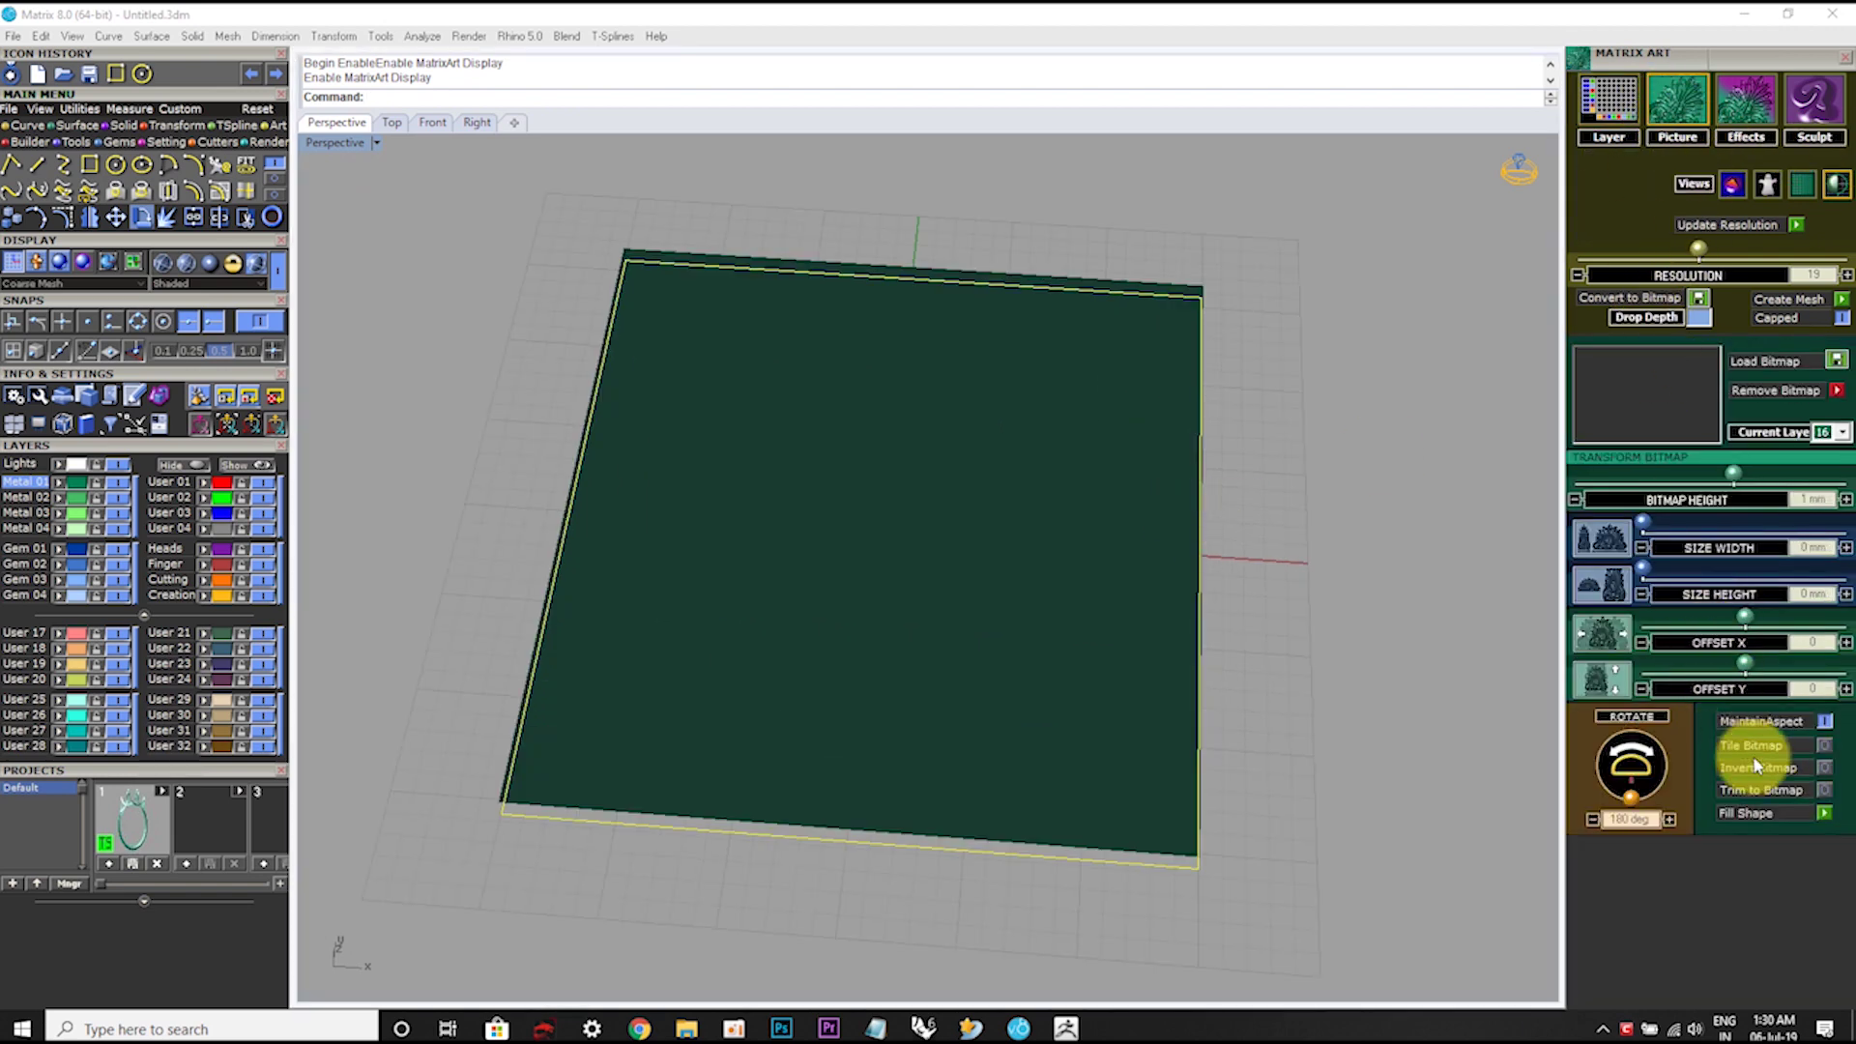
{"action": "left_click", "coordinate": [1825, 791]}
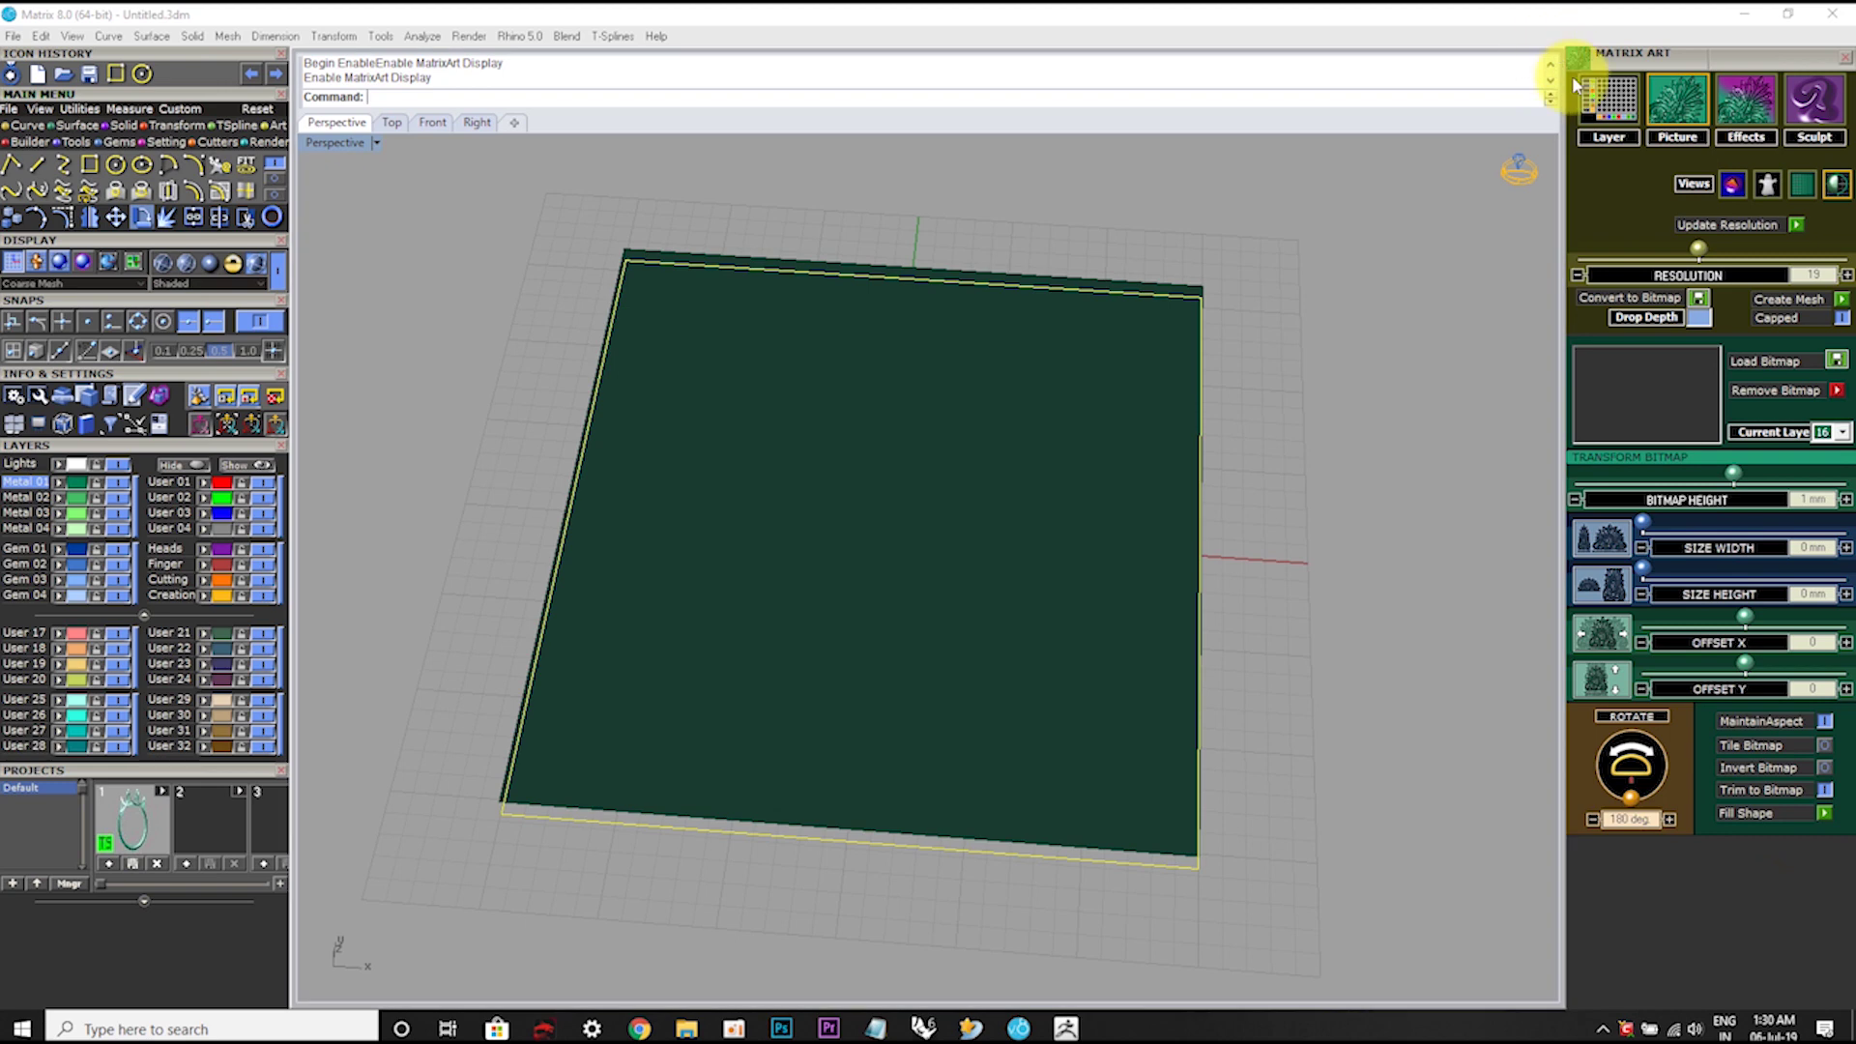
{"action": "left_click", "coordinate": [1699, 414]}
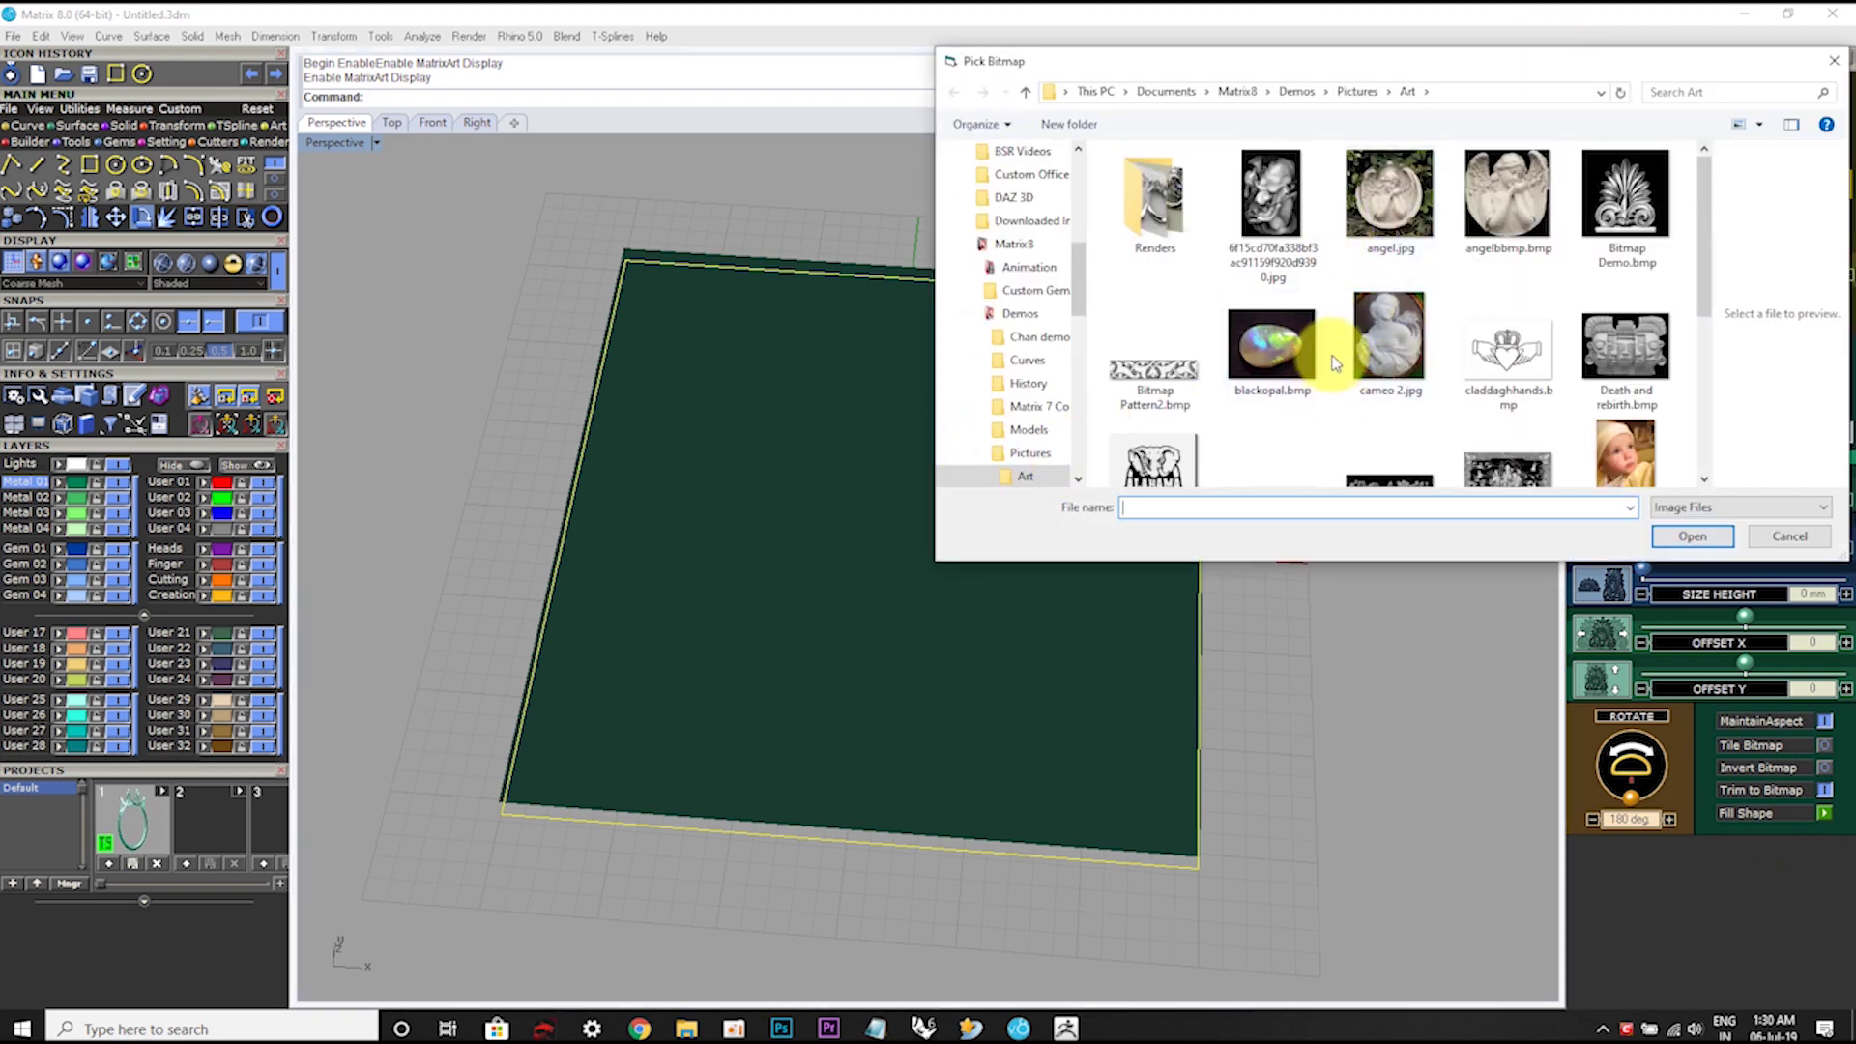
{"action": "scroll", "coordinate": [1290, 338], "scroll_direction": "down", "scroll_amount": 3}
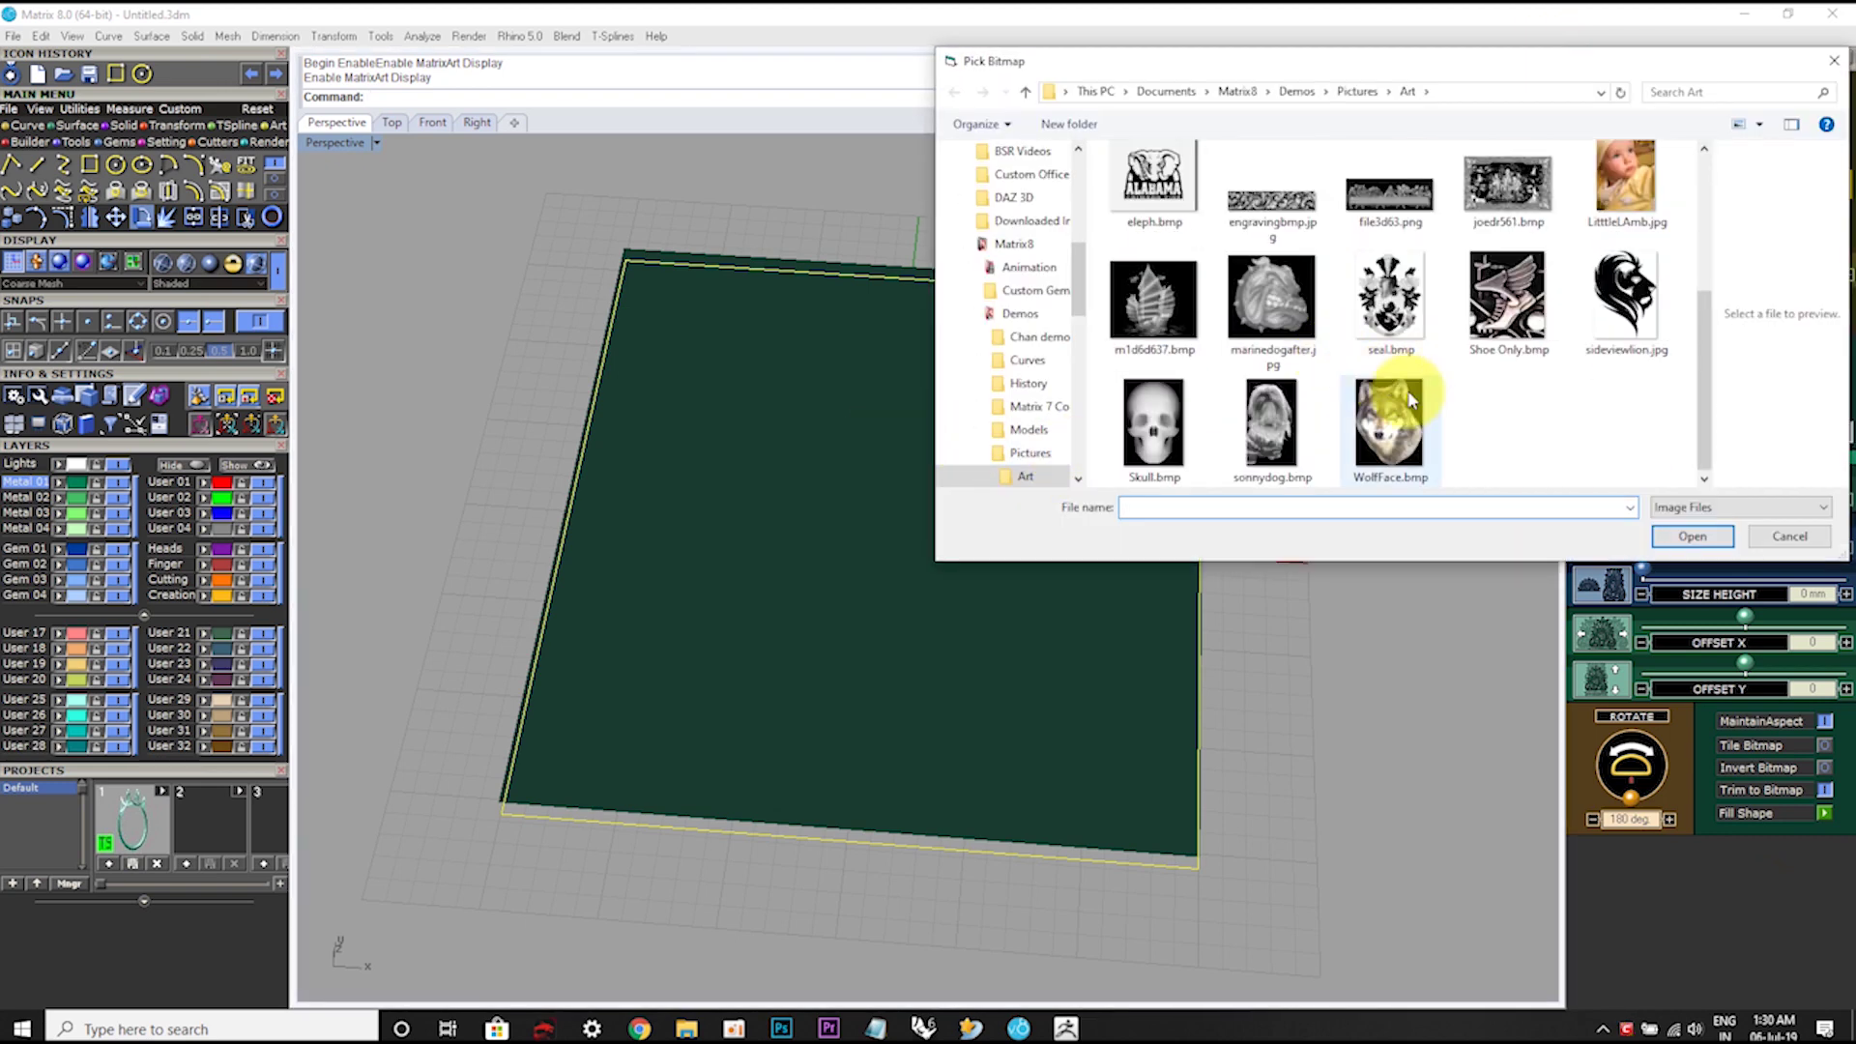
{"action": "double_click", "coordinate": [1153, 299]}
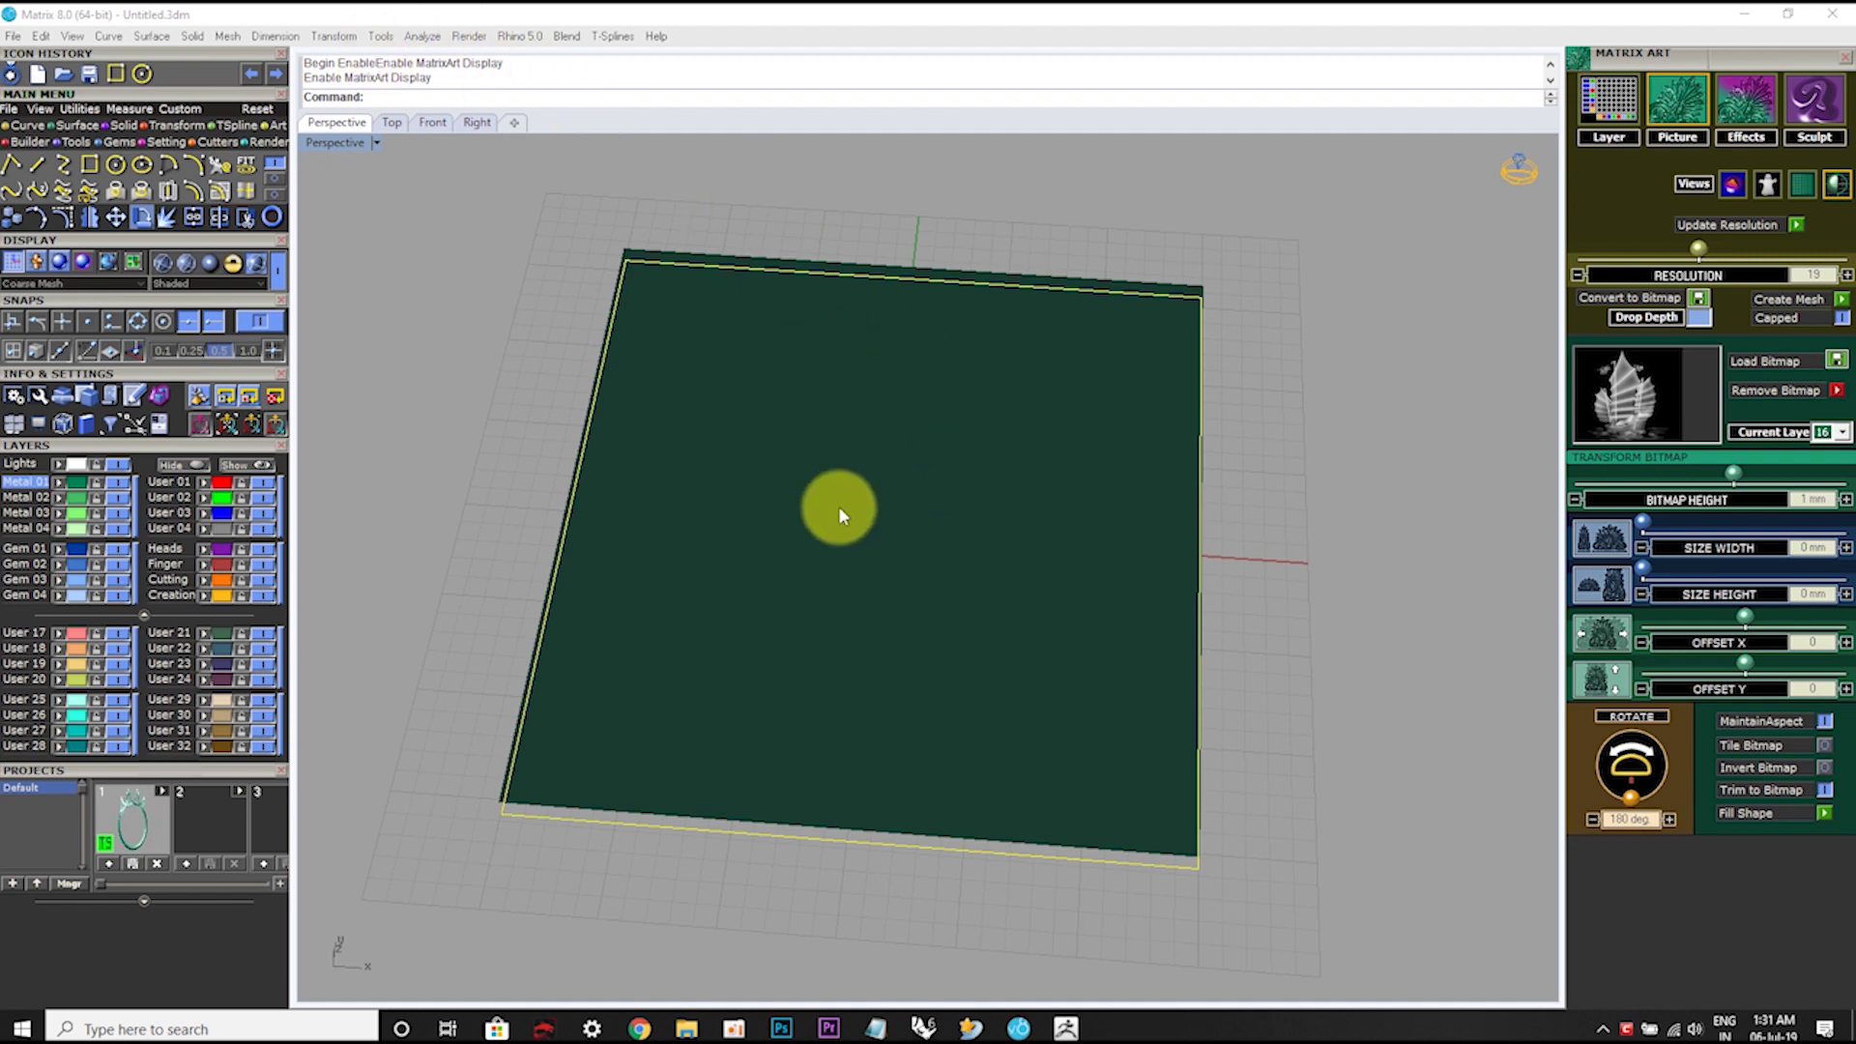
Step: Size the ship to 30.57 × 26.94 mm, offset 1.13 and 3.21, resolution 13
{"action": "mouse_move", "coordinate": [1079, 568]}
{"action": "right_mouse_down"}
{"action": "mouse_move", "coordinate": [1005, 448]}
{"action": "mouse_move", "coordinate": [1055, 592]}
{"action": "right_mouse_up"}
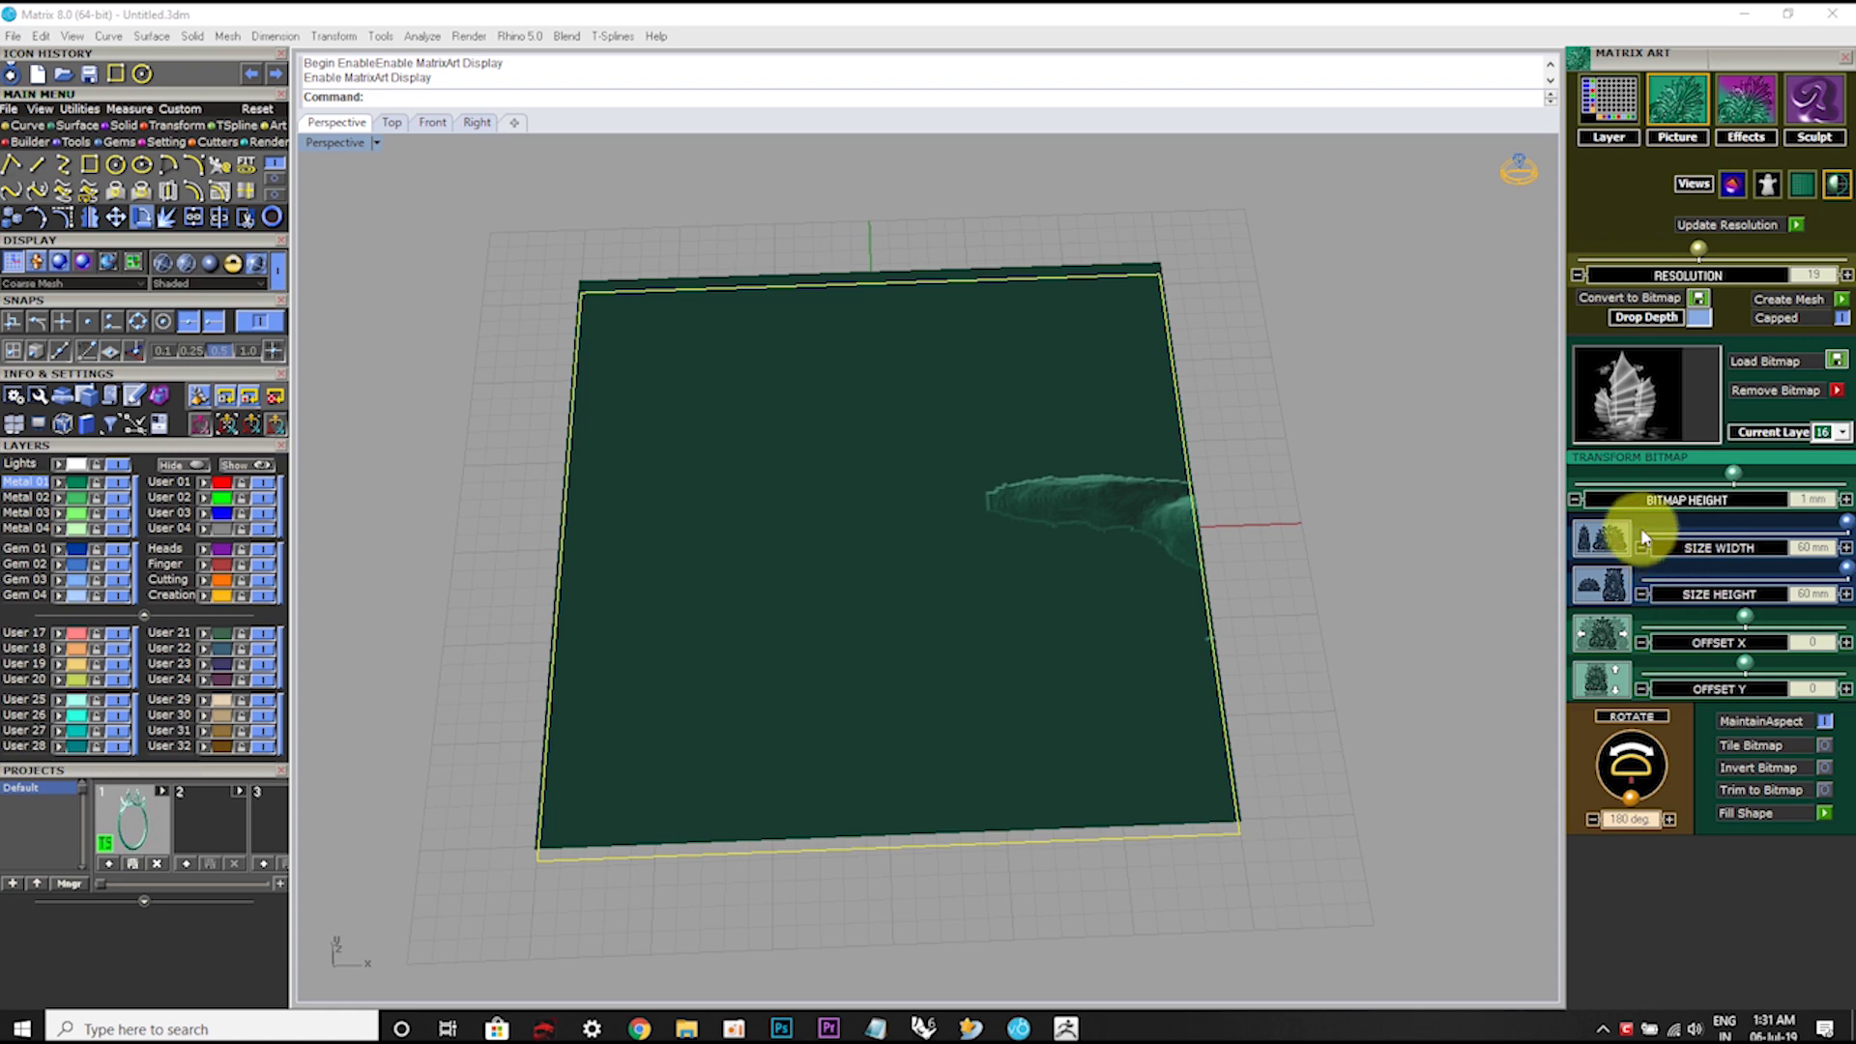
{"action": "left_click_drag", "start_coordinate": [1844, 520], "coordinate": [1746, 522]}
{"action": "mouse_move", "coordinate": [1744, 617]}
{"action": "left_mouse_down"}
{"action": "mouse_move", "coordinate": [1764, 621]}
{"action": "mouse_move", "coordinate": [1760, 663]}
{"action": "left_mouse_up"}
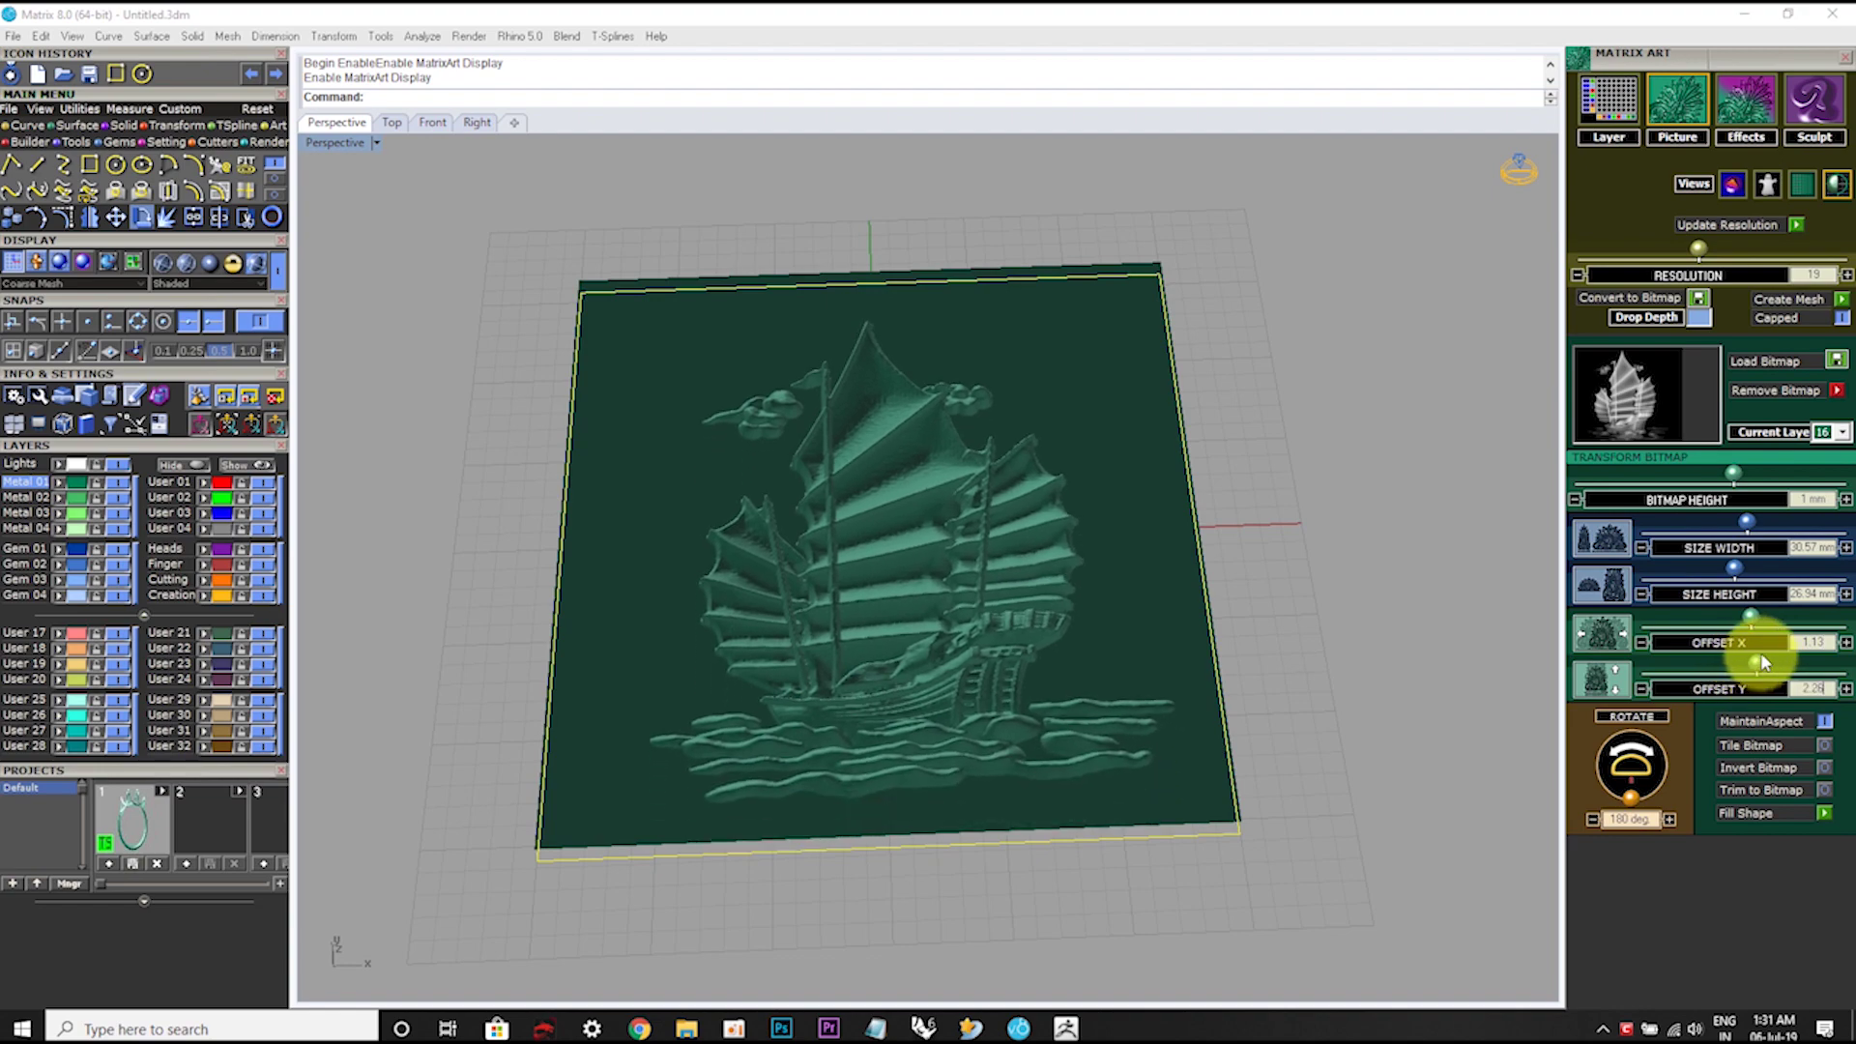
{"action": "right_click_drag", "start_coordinate": [1106, 497], "coordinate": [936, 523]}
{"action": "scroll", "coordinate": [933, 523], "scroll_direction": "up", "scroll_amount": 5}
{"action": "scroll", "coordinate": [953, 547], "scroll_direction": "up", "scroll_amount": 3}
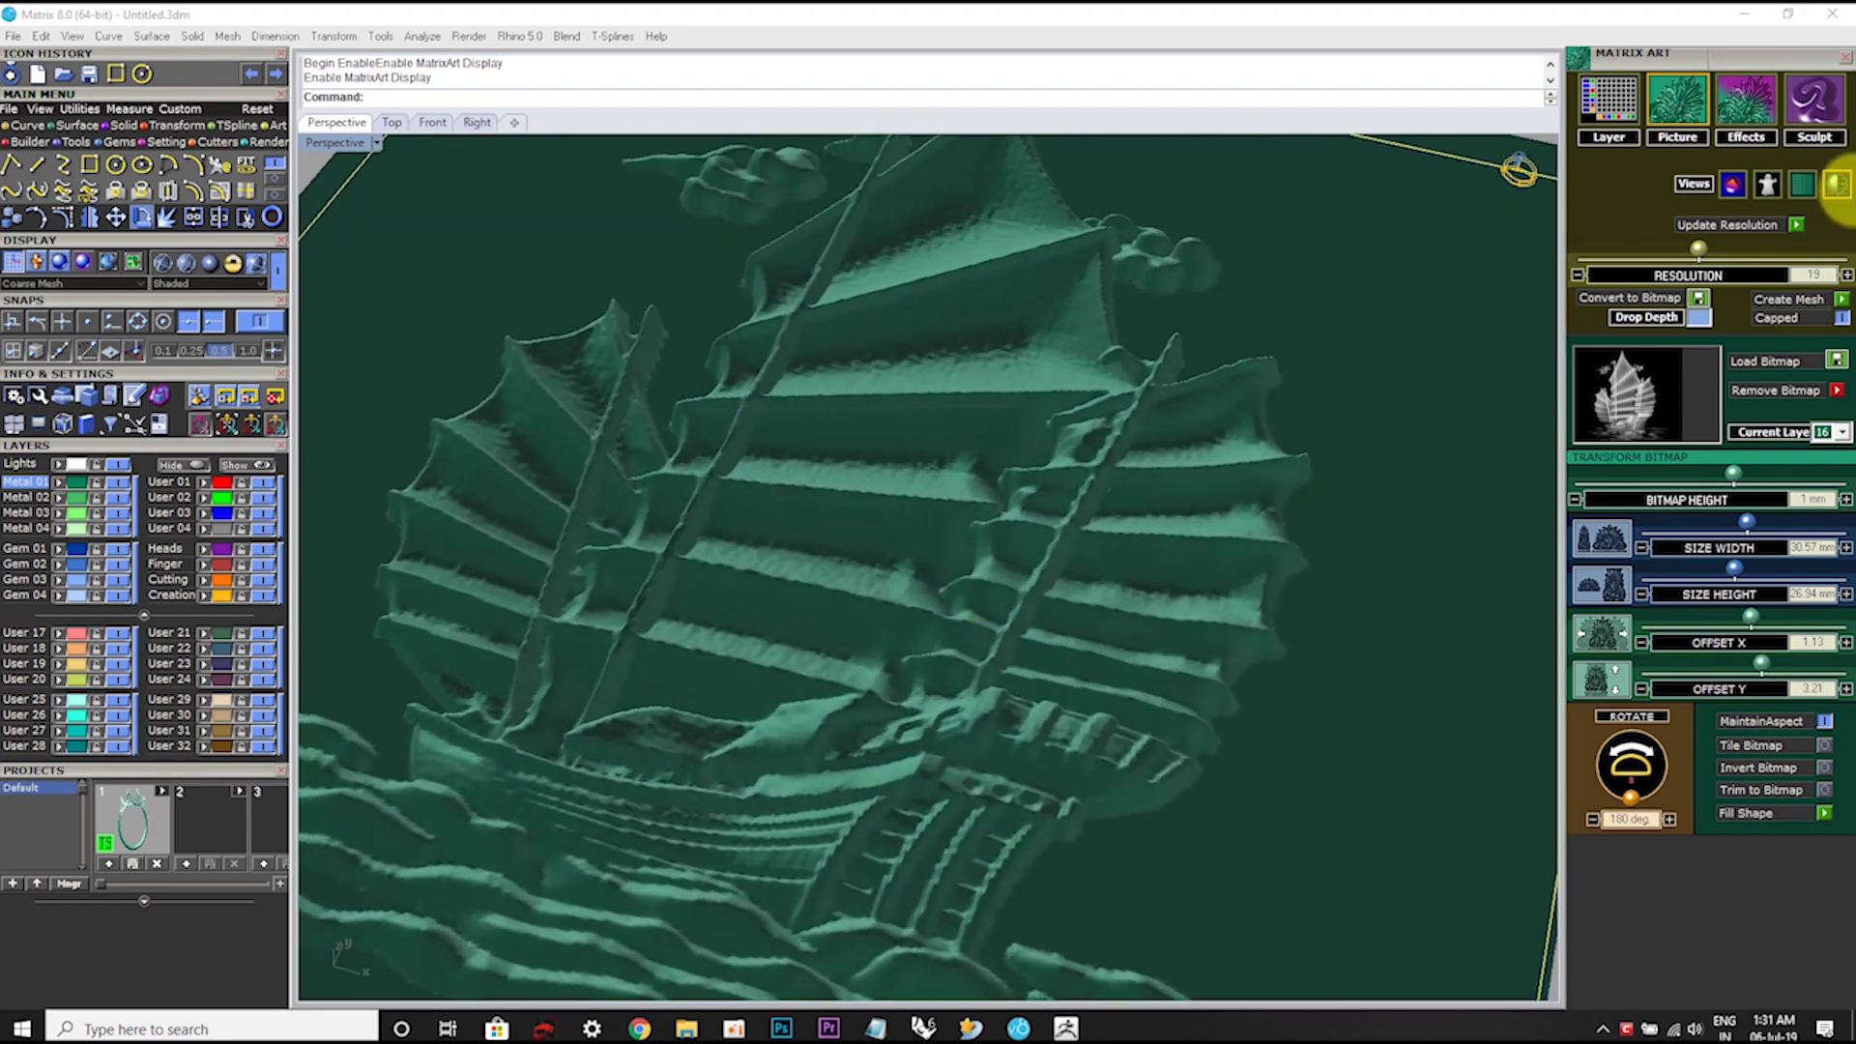
{"action": "scroll", "coordinate": [781, 589], "scroll_direction": "down", "scroll_amount": 3}
{"action": "scroll", "coordinate": [818, 584], "scroll_direction": "down", "scroll_amount": 2}
{"action": "scroll", "coordinate": [817, 618], "scroll_direction": "down", "scroll_amount": 3}
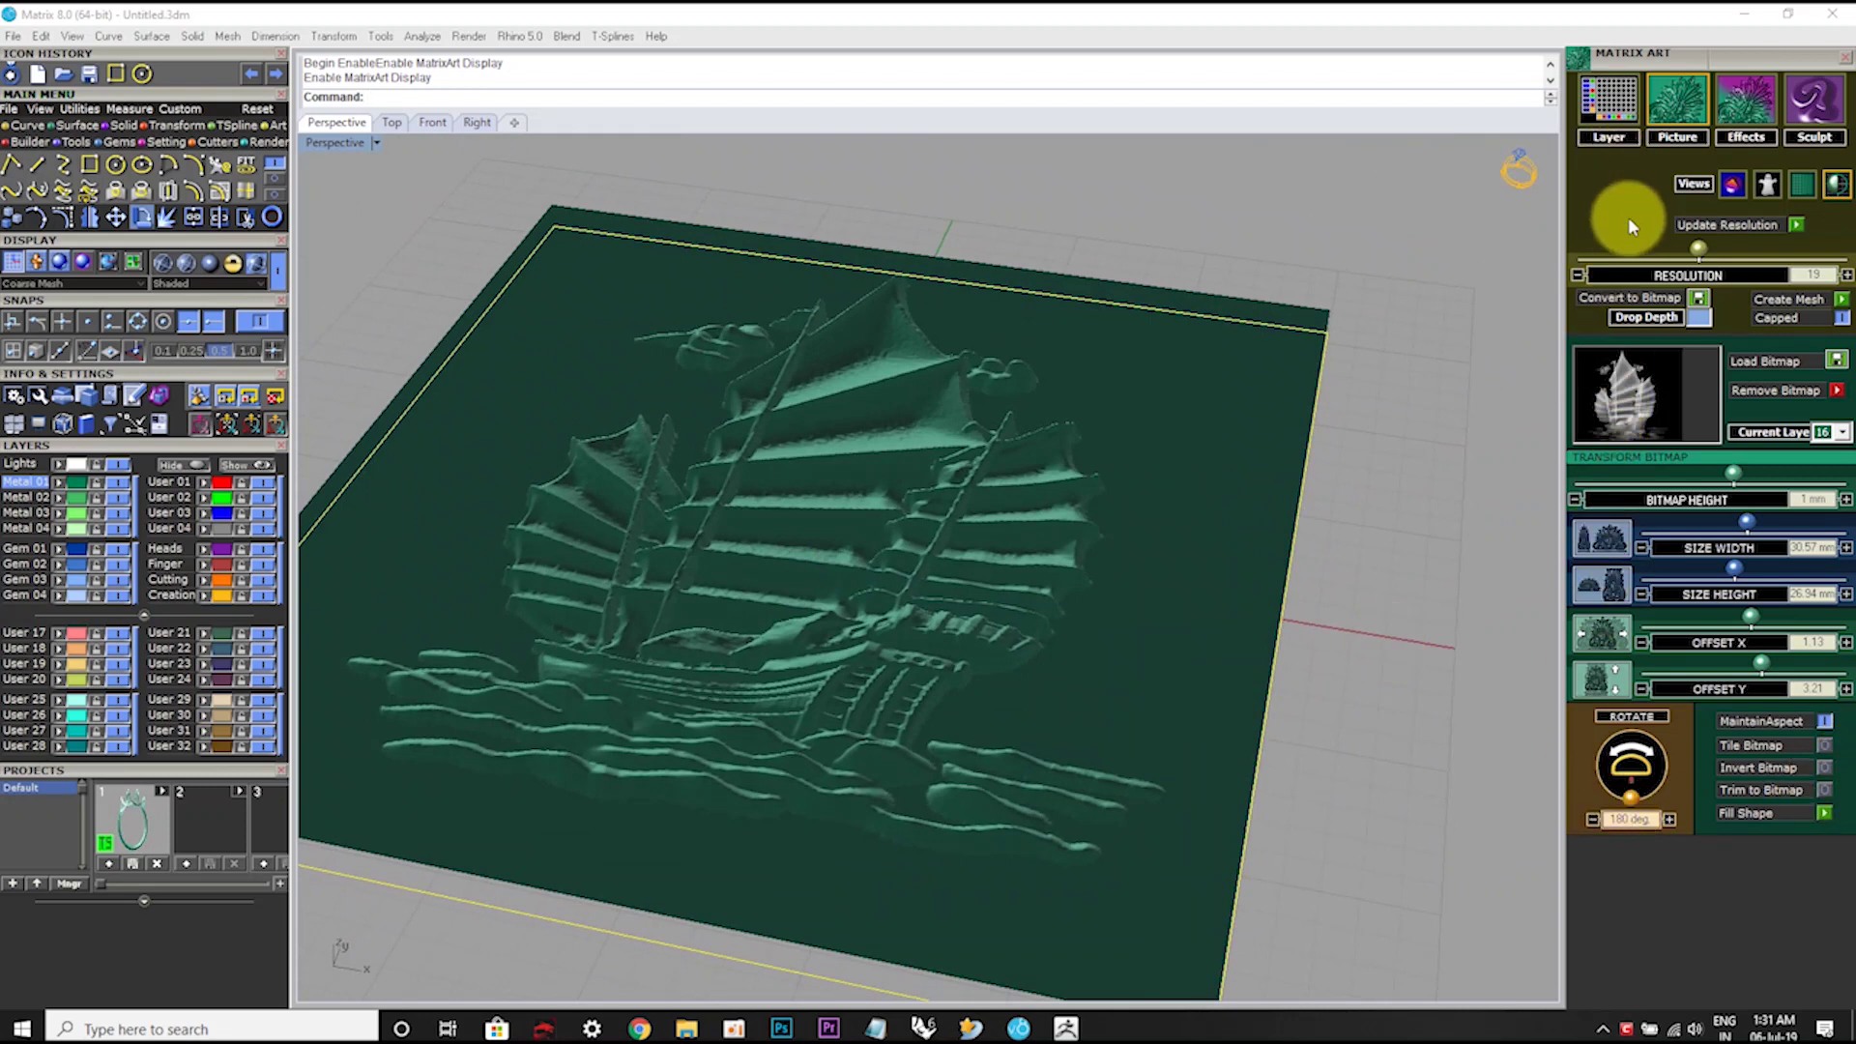
{"action": "left_click_drag", "start_coordinate": [1699, 254], "coordinate": [1621, 261]}
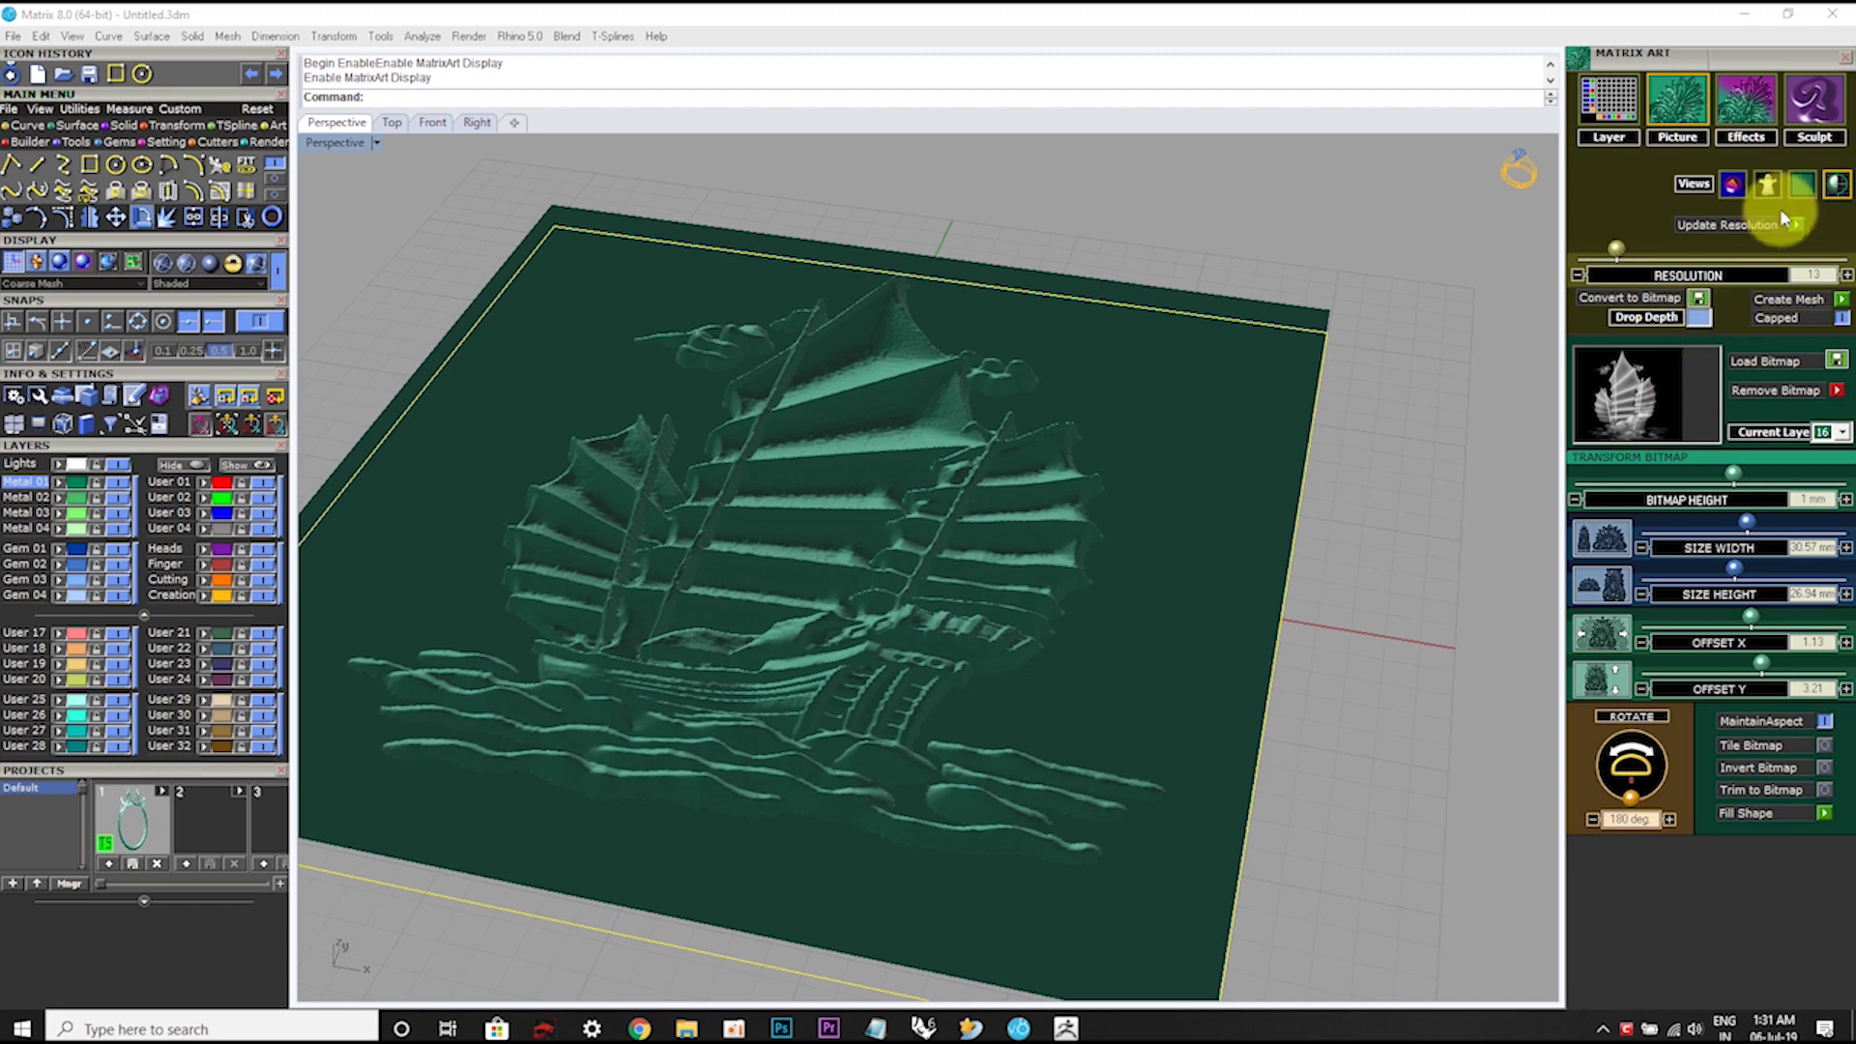
Step: Regenerate the trimmed ship relief at resolution 13, then 18, then 20
{"action": "left_click", "coordinate": [1798, 225]}
{"action": "mouse_move", "coordinate": [497, 775]}
{"action": "right_mouse_down"}
{"action": "mouse_move", "coordinate": [483, 834]}
{"action": "mouse_move", "coordinate": [808, 733]}
{"action": "mouse_move", "coordinate": [919, 497]}
{"action": "mouse_move", "coordinate": [969, 593]}
{"action": "mouse_move", "coordinate": [1106, 549]}
{"action": "mouse_move", "coordinate": [1047, 464]}
{"action": "mouse_move", "coordinate": [1006, 646]}
{"action": "mouse_move", "coordinate": [890, 468]}
{"action": "mouse_move", "coordinate": [664, 613]}
{"action": "mouse_move", "coordinate": [729, 738]}
{"action": "mouse_move", "coordinate": [862, 592]}
{"action": "mouse_move", "coordinate": [799, 348]}
{"action": "mouse_move", "coordinate": [738, 426]}
{"action": "mouse_move", "coordinate": [810, 563]}
{"action": "mouse_move", "coordinate": [973, 455]}
{"action": "mouse_move", "coordinate": [1006, 497]}
{"action": "mouse_move", "coordinate": [977, 415]}
{"action": "mouse_move", "coordinate": [906, 597]}
{"action": "mouse_move", "coordinate": [1093, 423]}
{"action": "mouse_move", "coordinate": [920, 526]}
{"action": "right_mouse_up"}
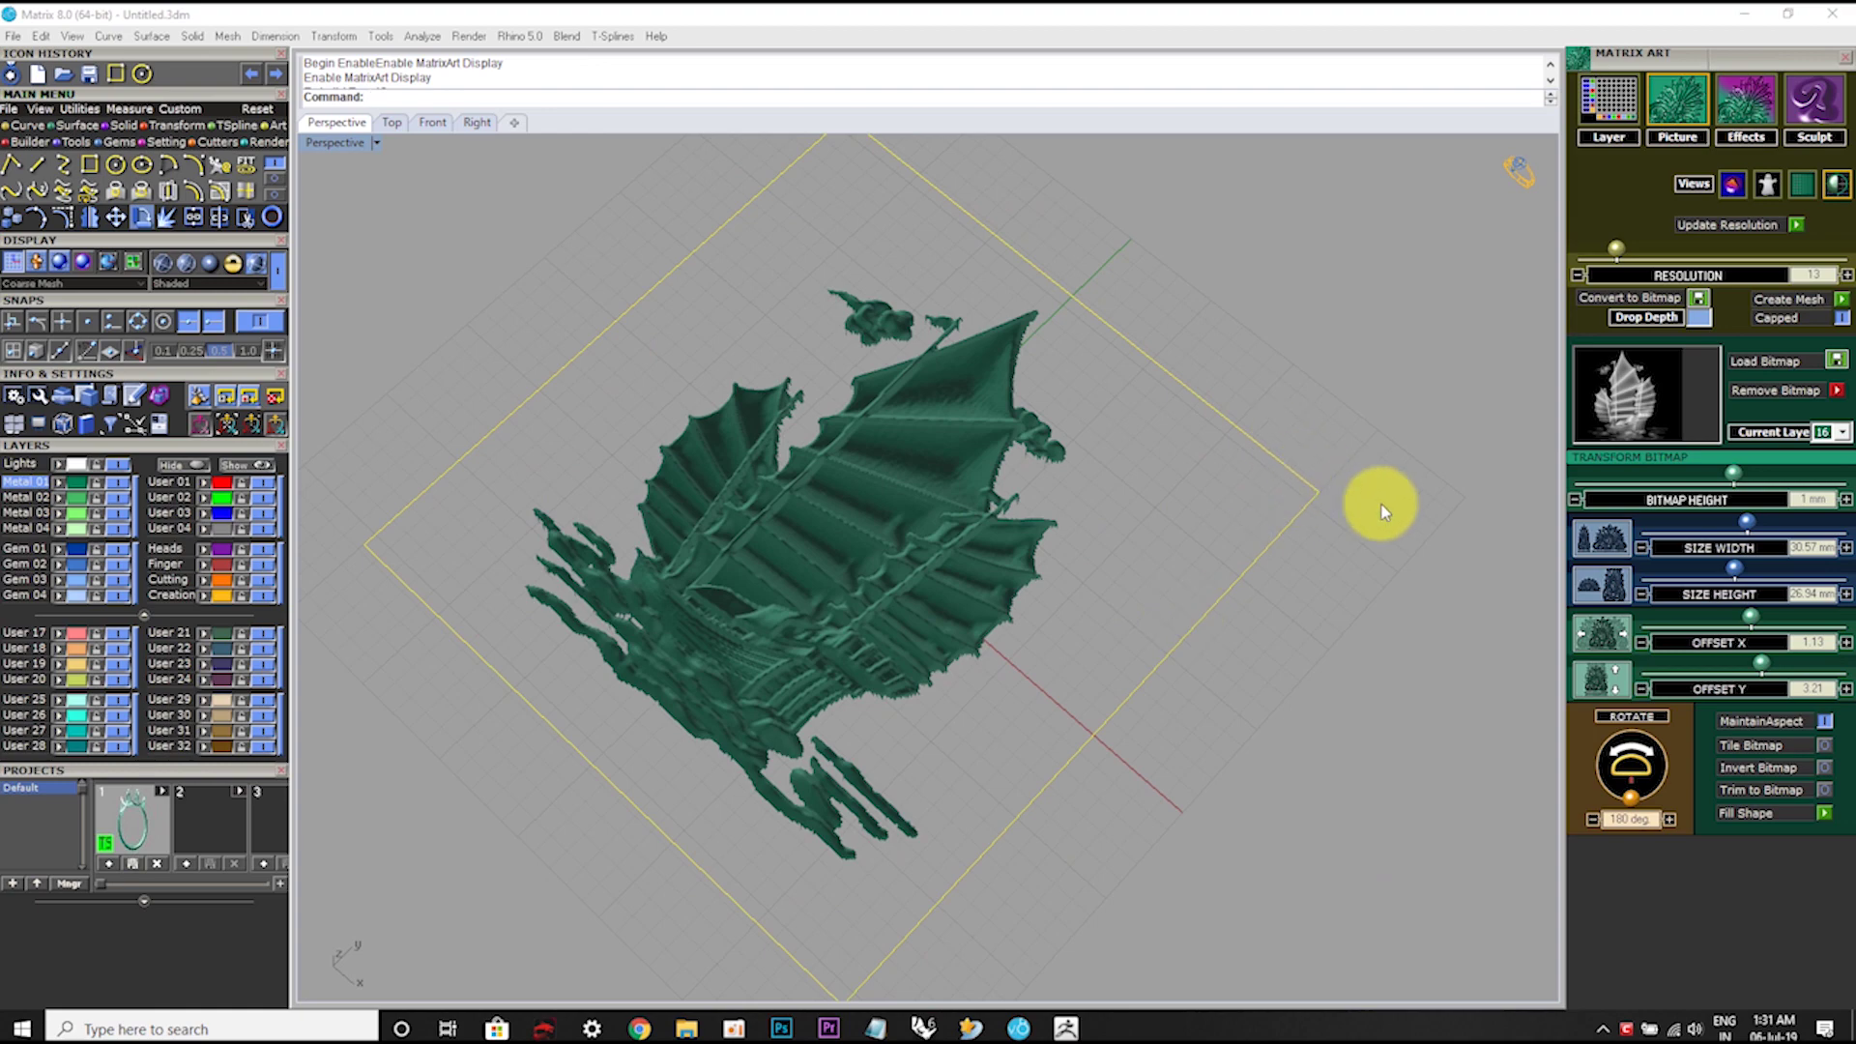
{"action": "scroll", "coordinate": [893, 561], "scroll_direction": "up", "scroll_amount": 3}
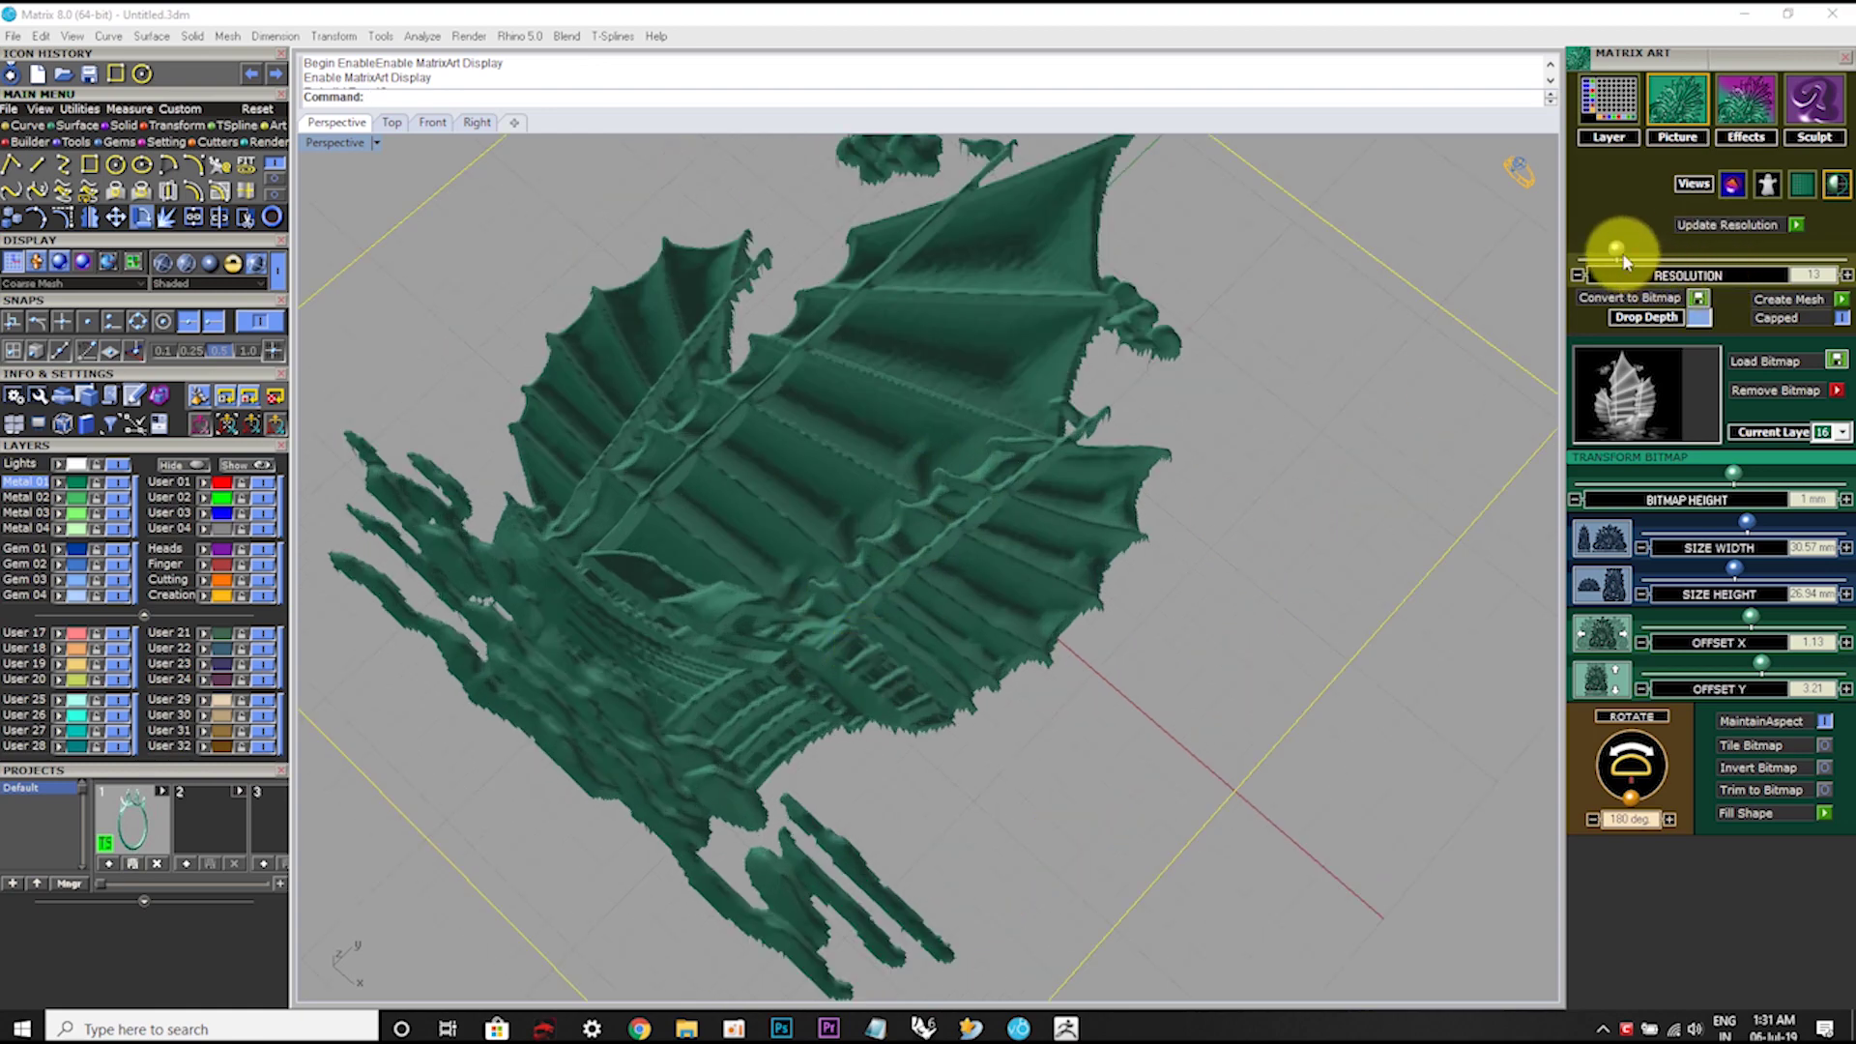
{"action": "left_click_drag", "start_coordinate": [1619, 251], "coordinate": [1686, 252]}
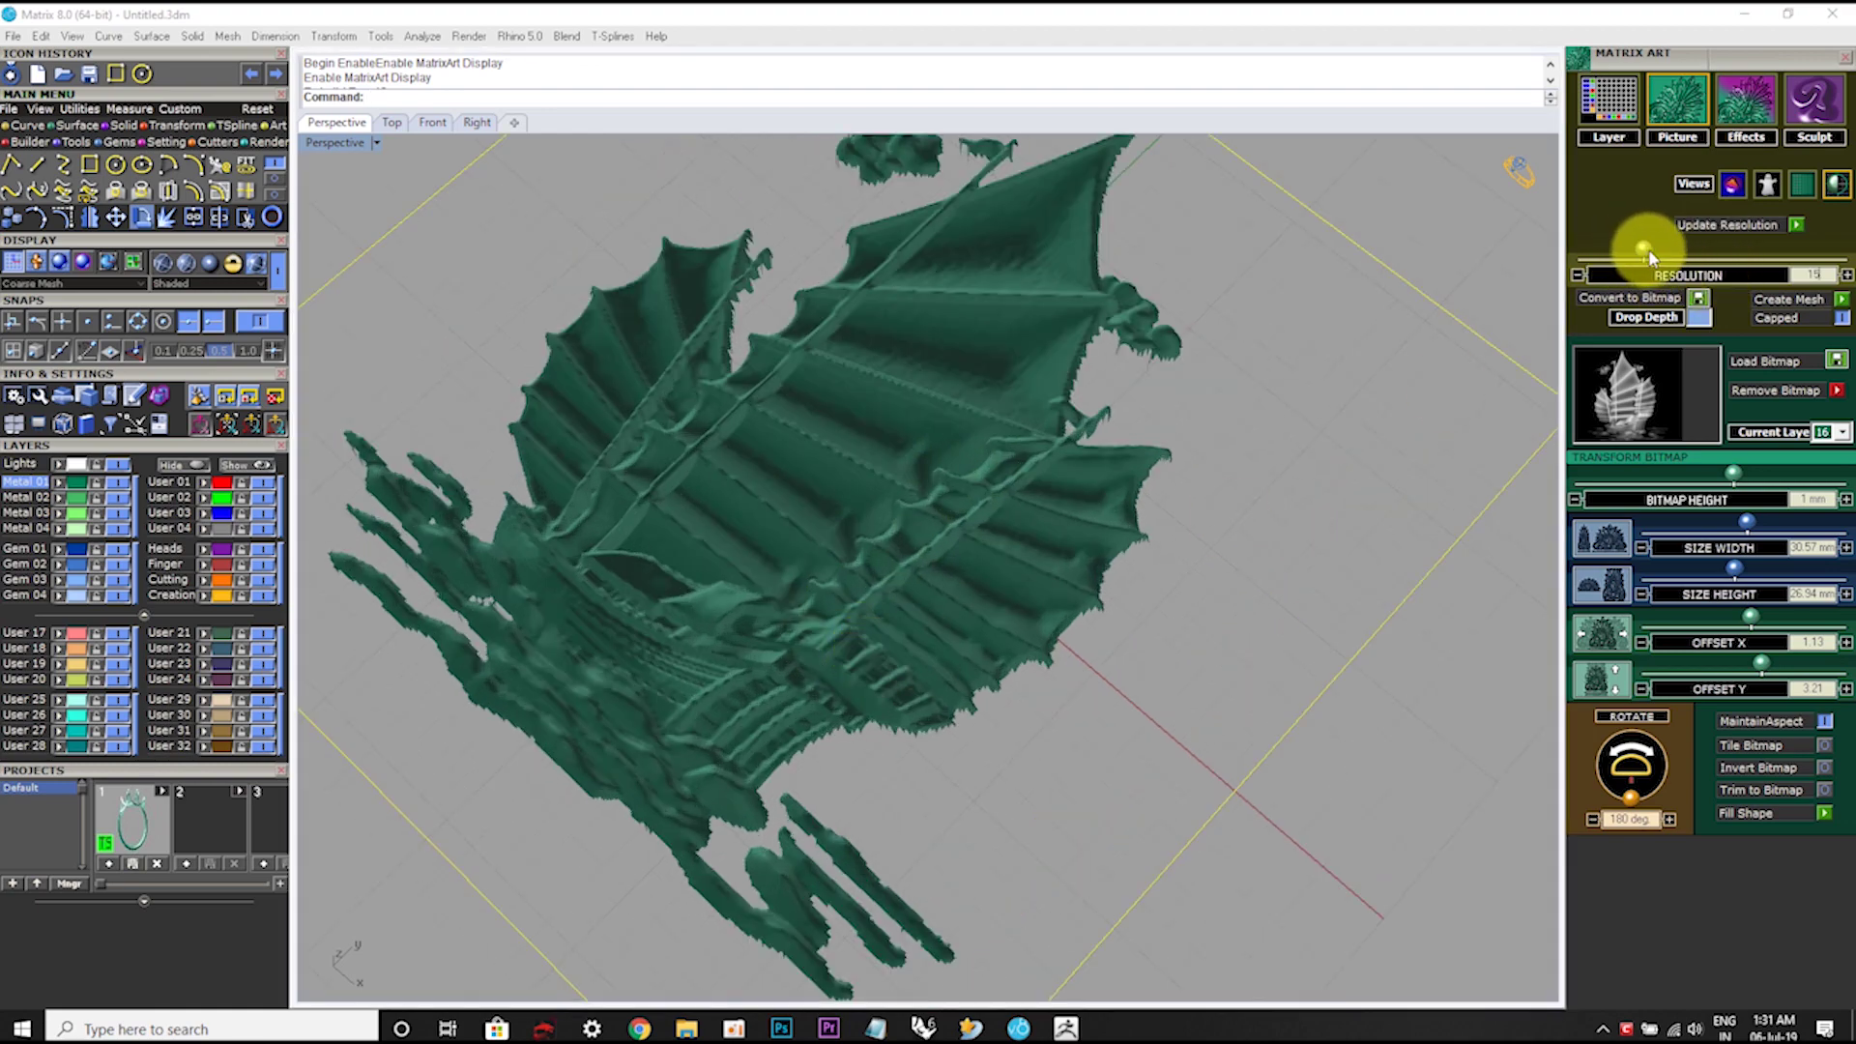
{"action": "left_click", "coordinate": [1795, 225]}
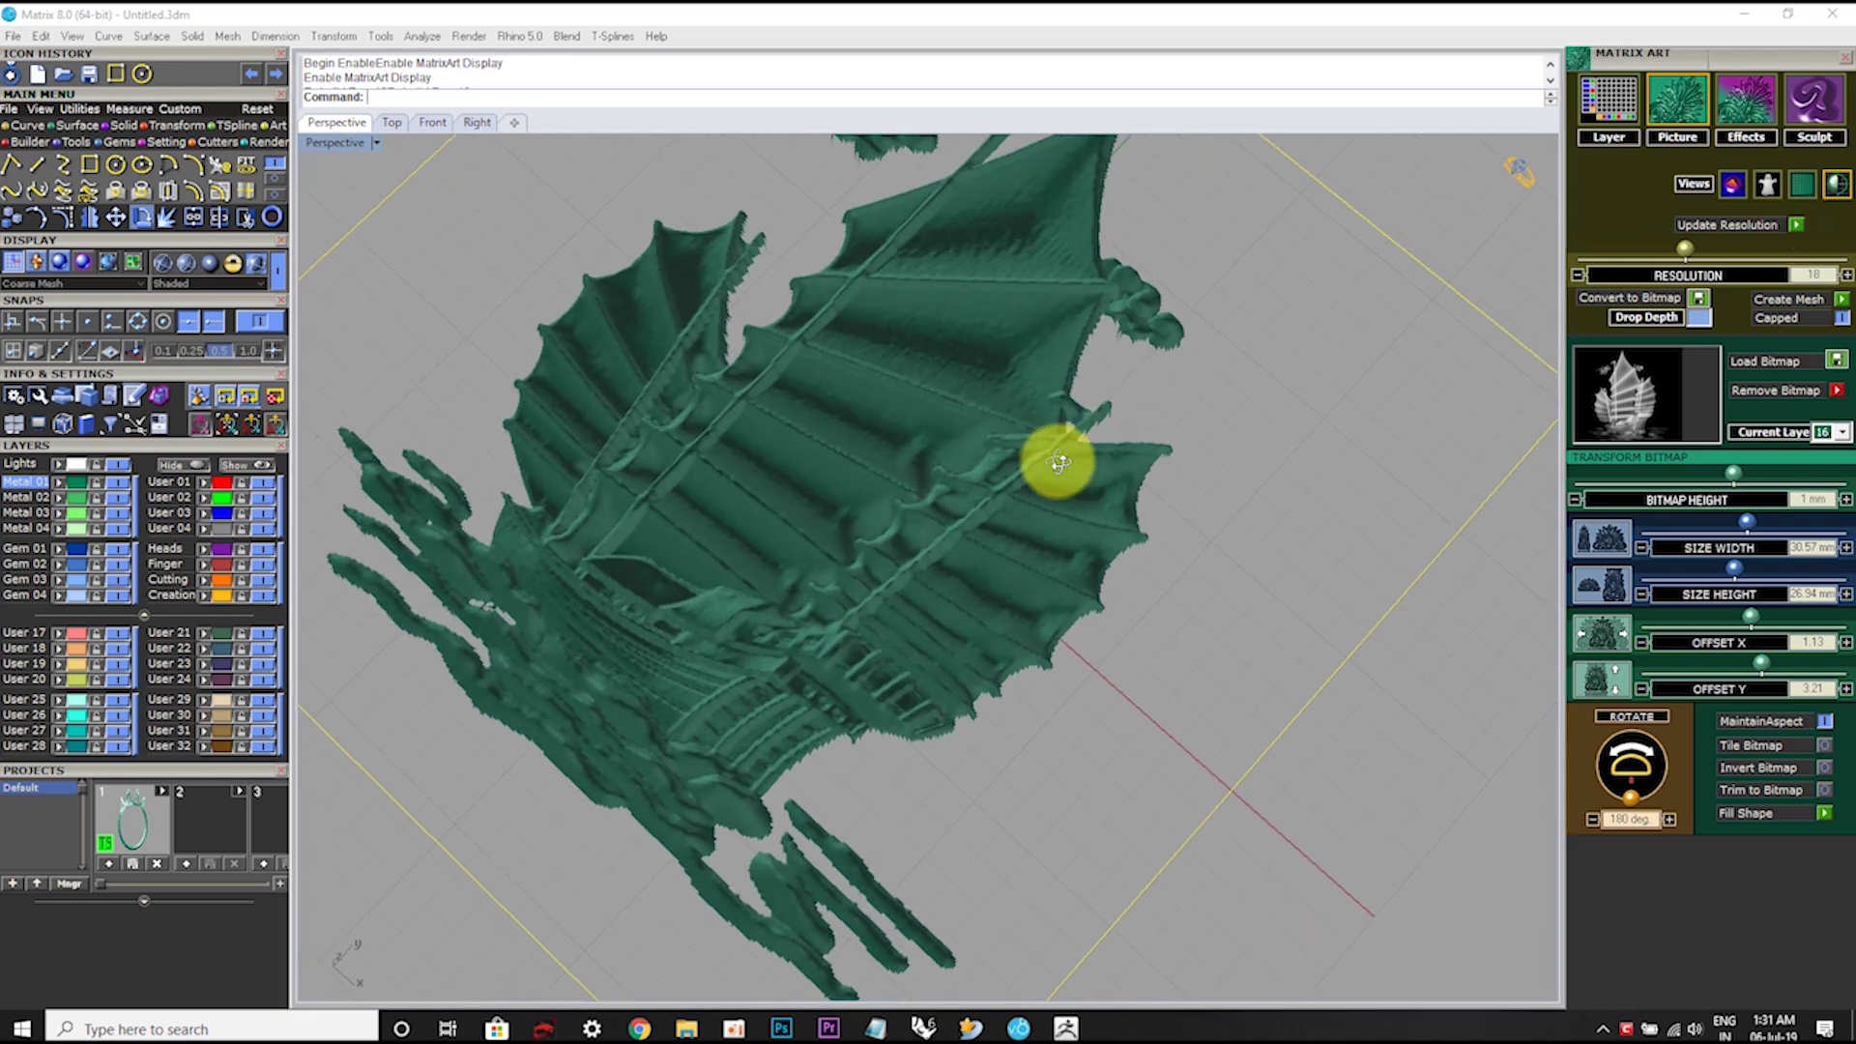
{"action": "left_click_drag", "start_coordinate": [1689, 253], "coordinate": [1711, 250]}
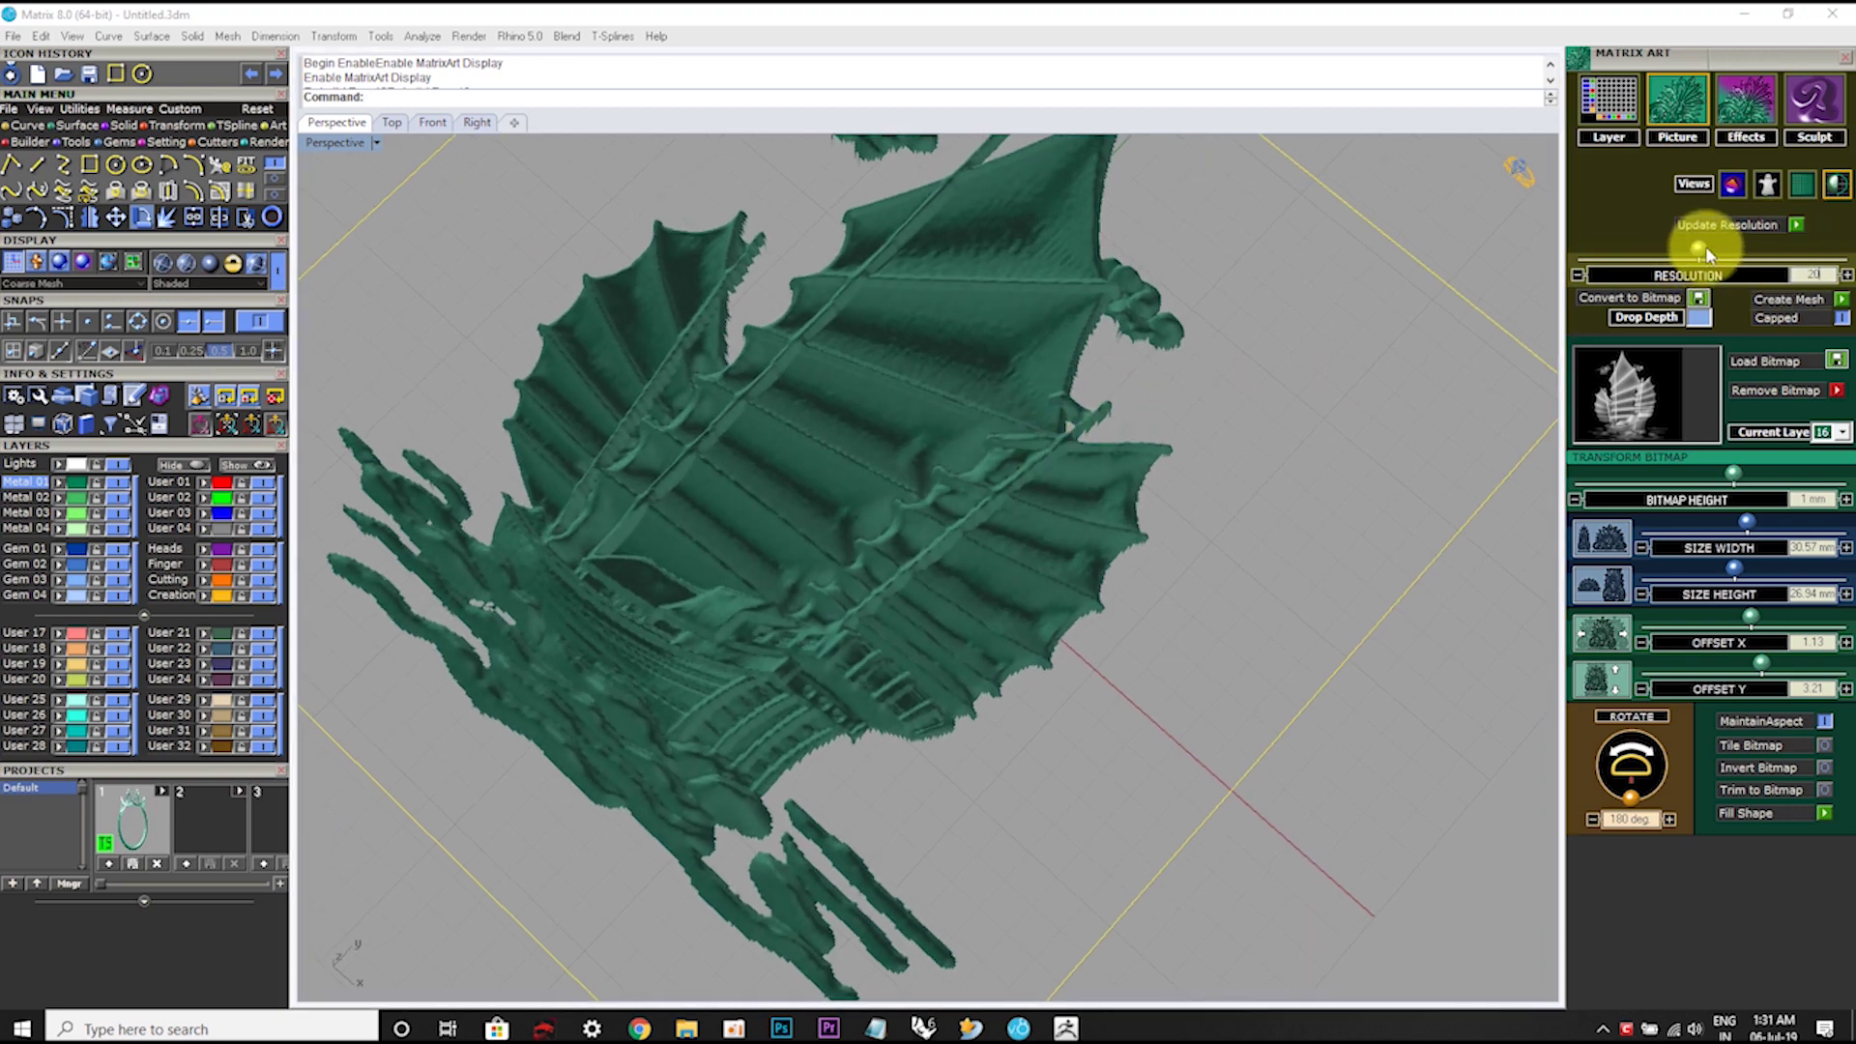
{"action": "left_click", "coordinate": [1794, 222]}
{"action": "scroll", "coordinate": [1049, 484], "scroll_direction": "down", "scroll_amount": 5}
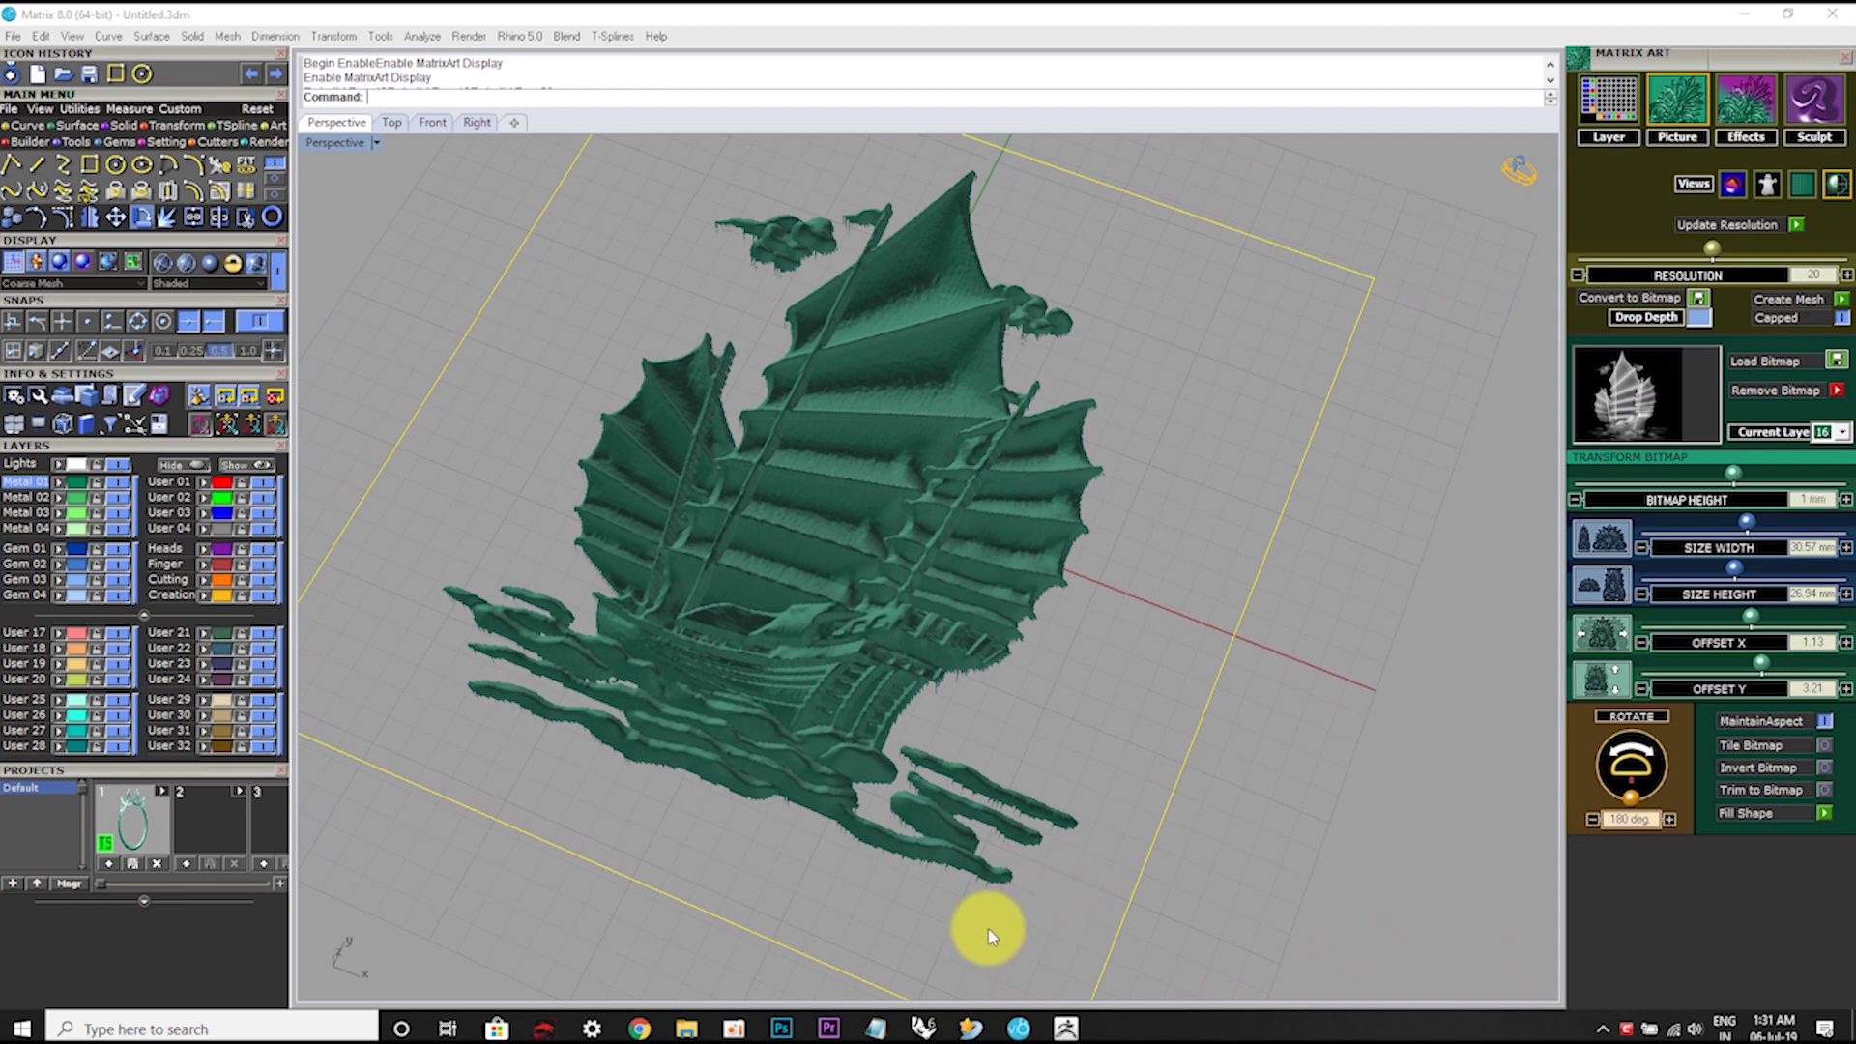
Step: Create a standalone mesh from the trimmed ship relief and view it in Machine shading
{"action": "left_click", "coordinate": [1841, 302]}
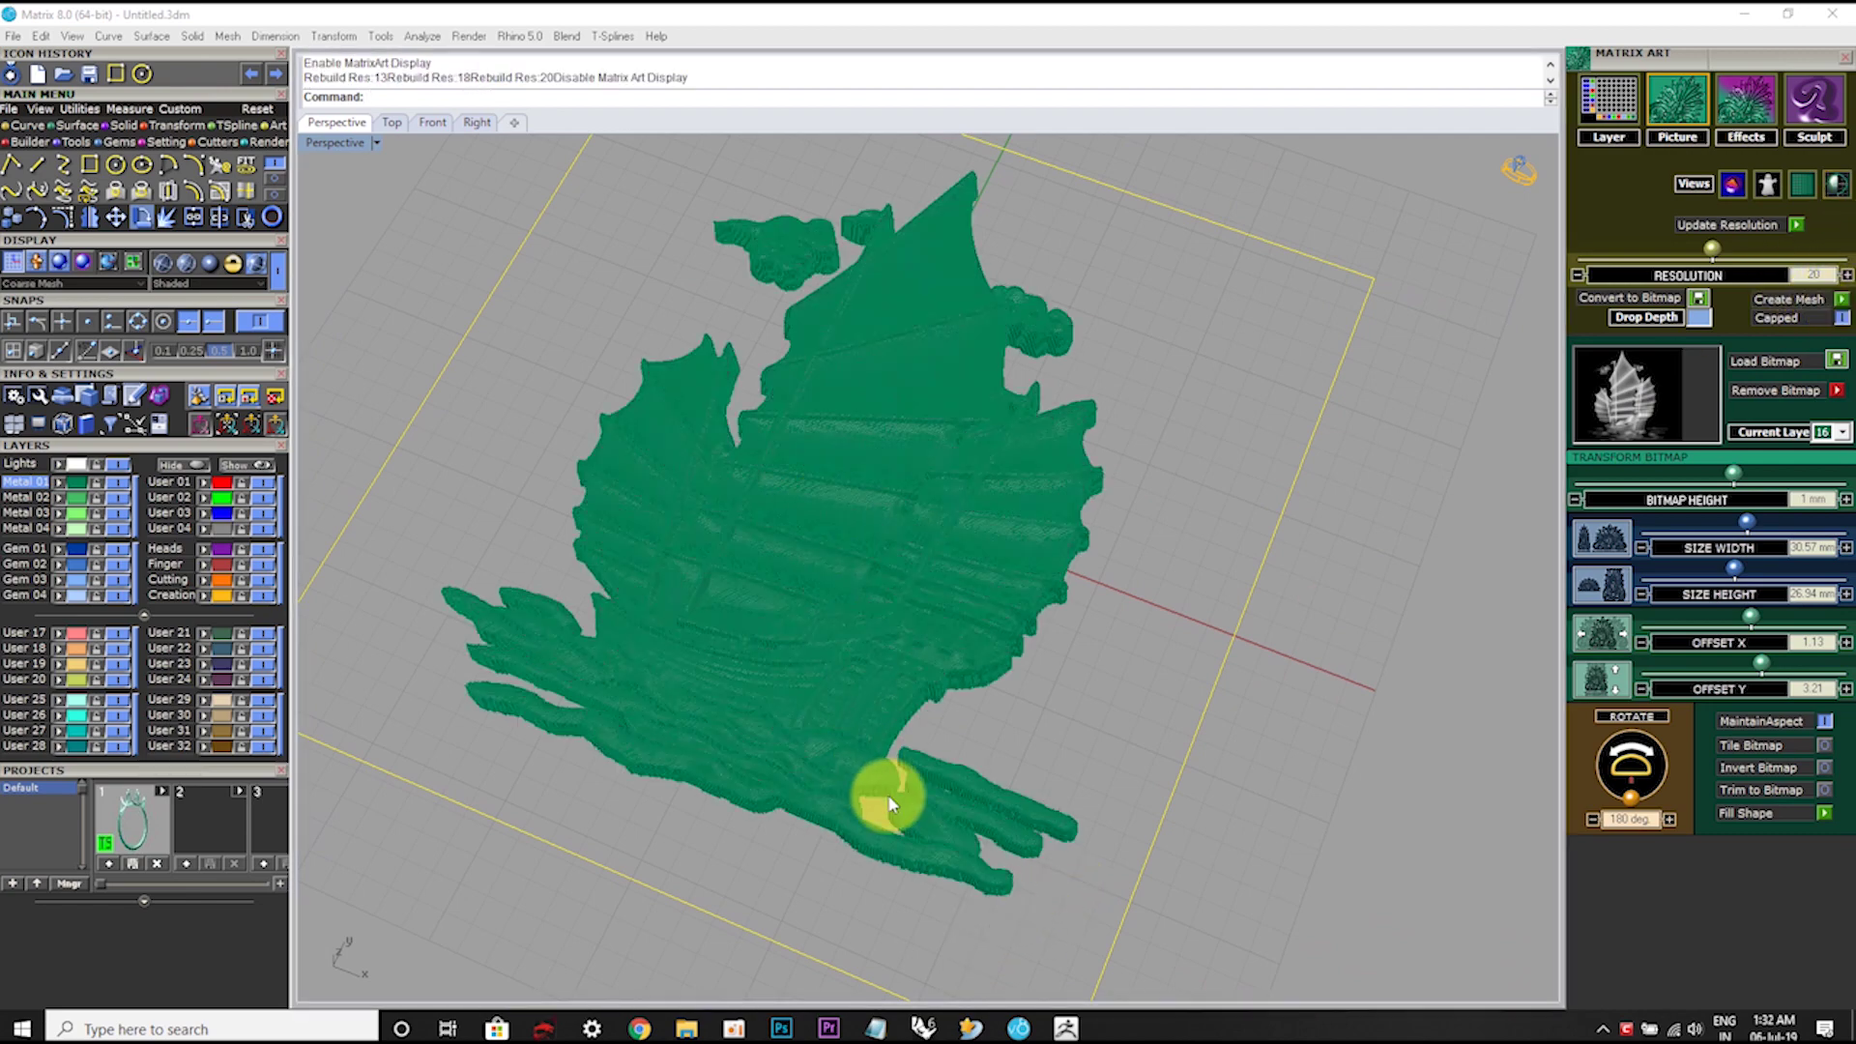
{"action": "mouse_move", "coordinate": [889, 803]}
{"action": "right_mouse_down"}
{"action": "mouse_move", "coordinate": [936, 431]}
{"action": "mouse_move", "coordinate": [870, 563]}
{"action": "right_mouse_up"}
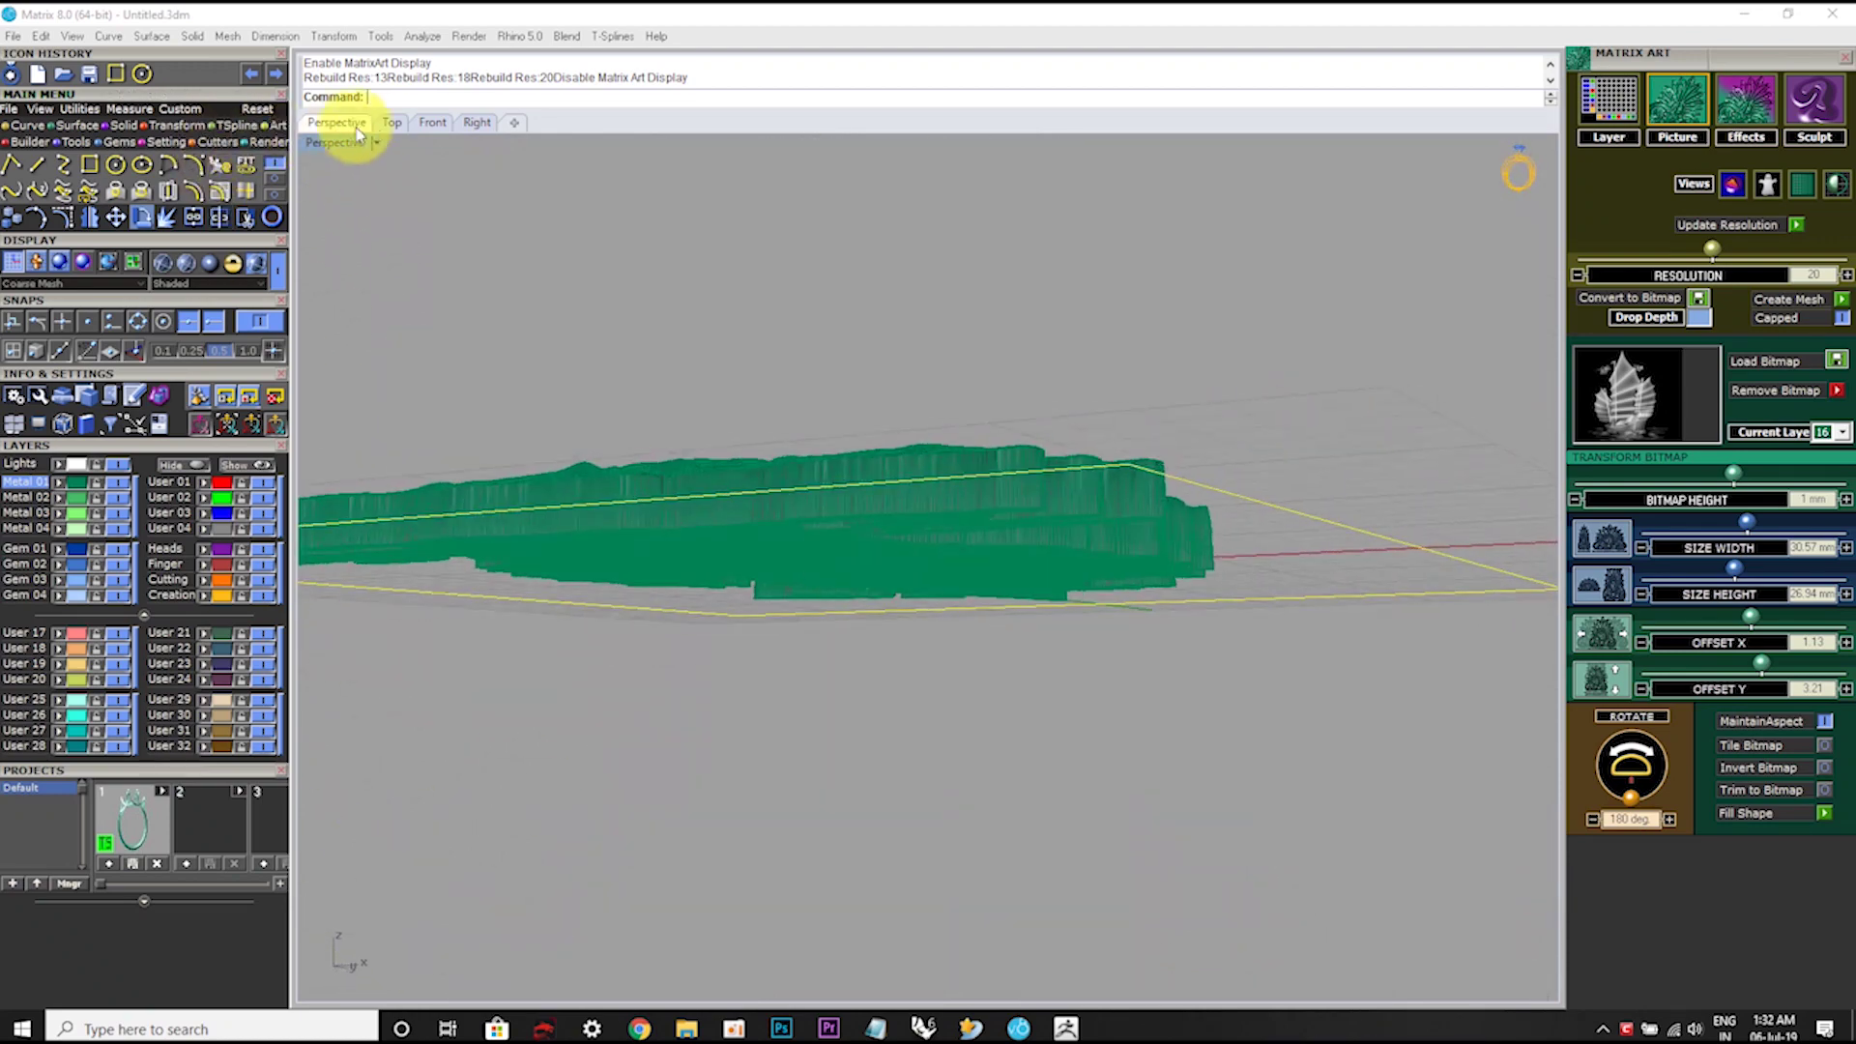
{"action": "left_click", "coordinate": [379, 142]}
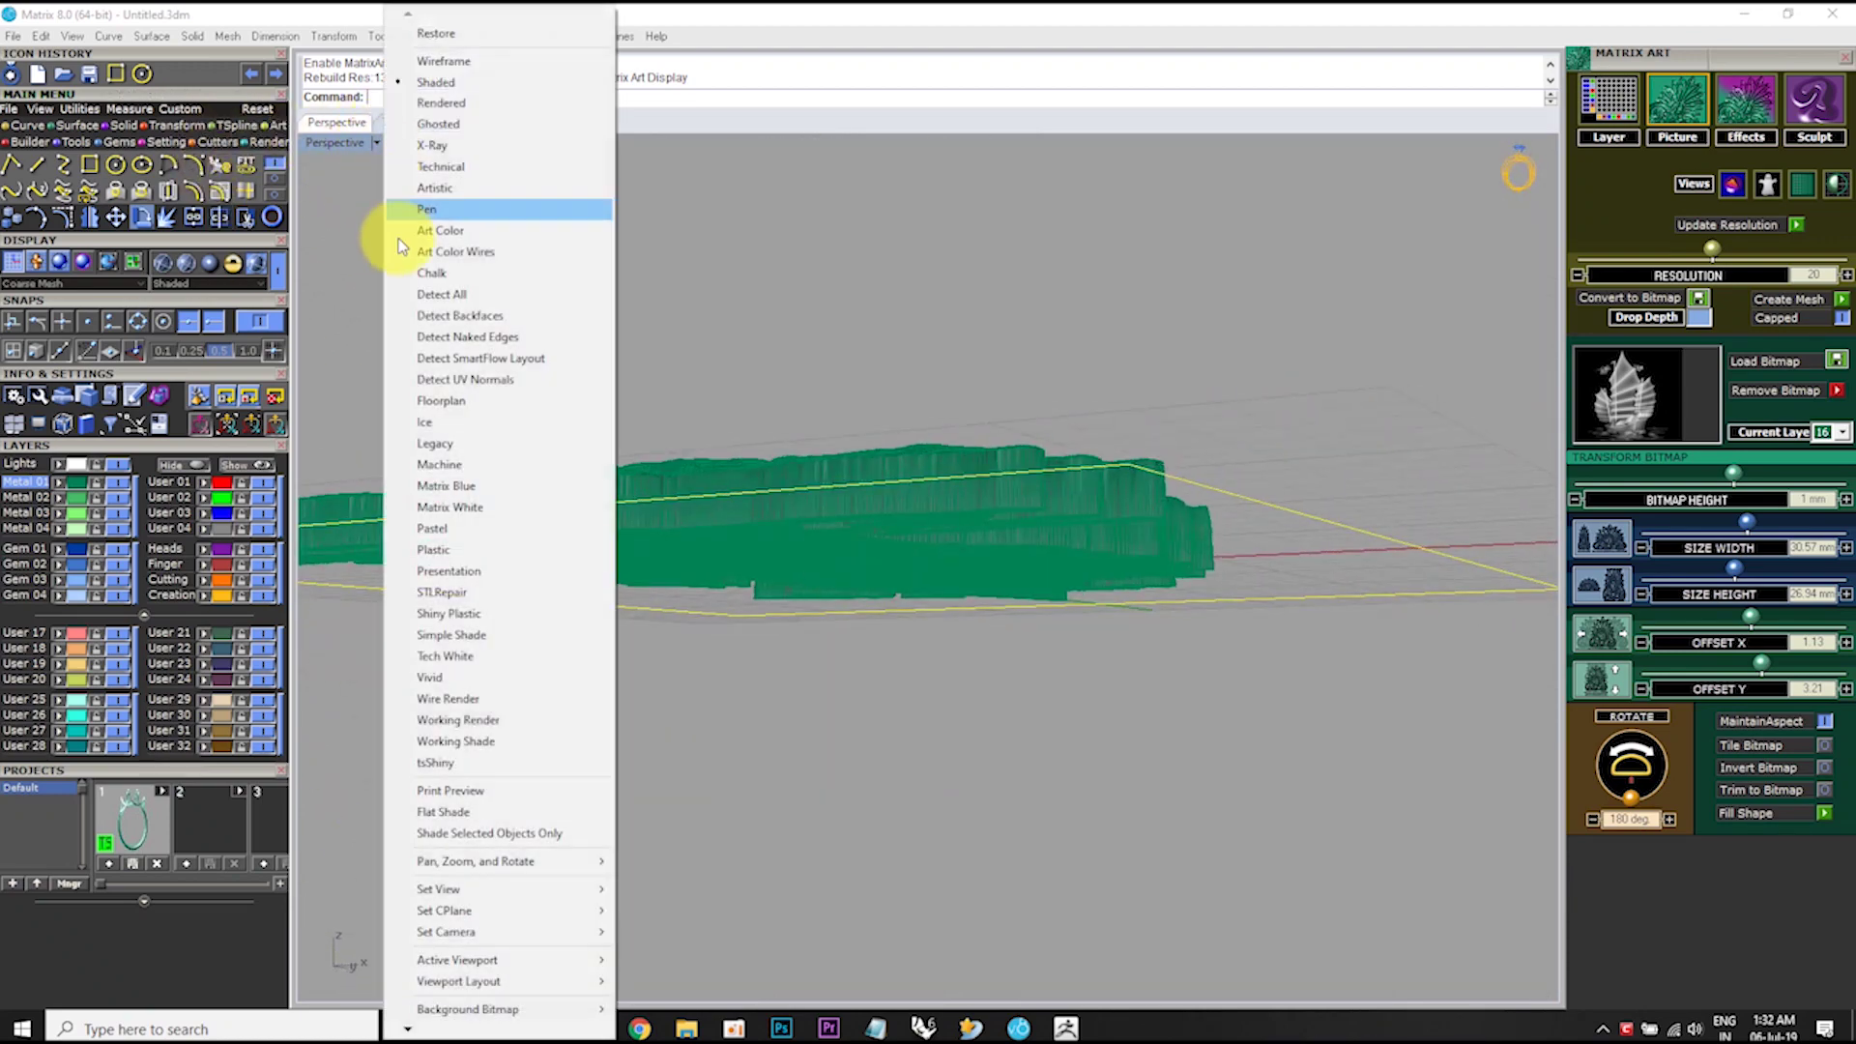
{"action": "left_click", "coordinate": [450, 466]}
{"action": "mouse_move", "coordinate": [735, 522]}
{"action": "right_mouse_down"}
{"action": "mouse_move", "coordinate": [1007, 609]}
{"action": "mouse_move", "coordinate": [879, 199]}
{"action": "right_mouse_up"}
{"action": "scroll", "coordinate": [1051, 567], "scroll_direction": "up", "scroll_amount": 5}
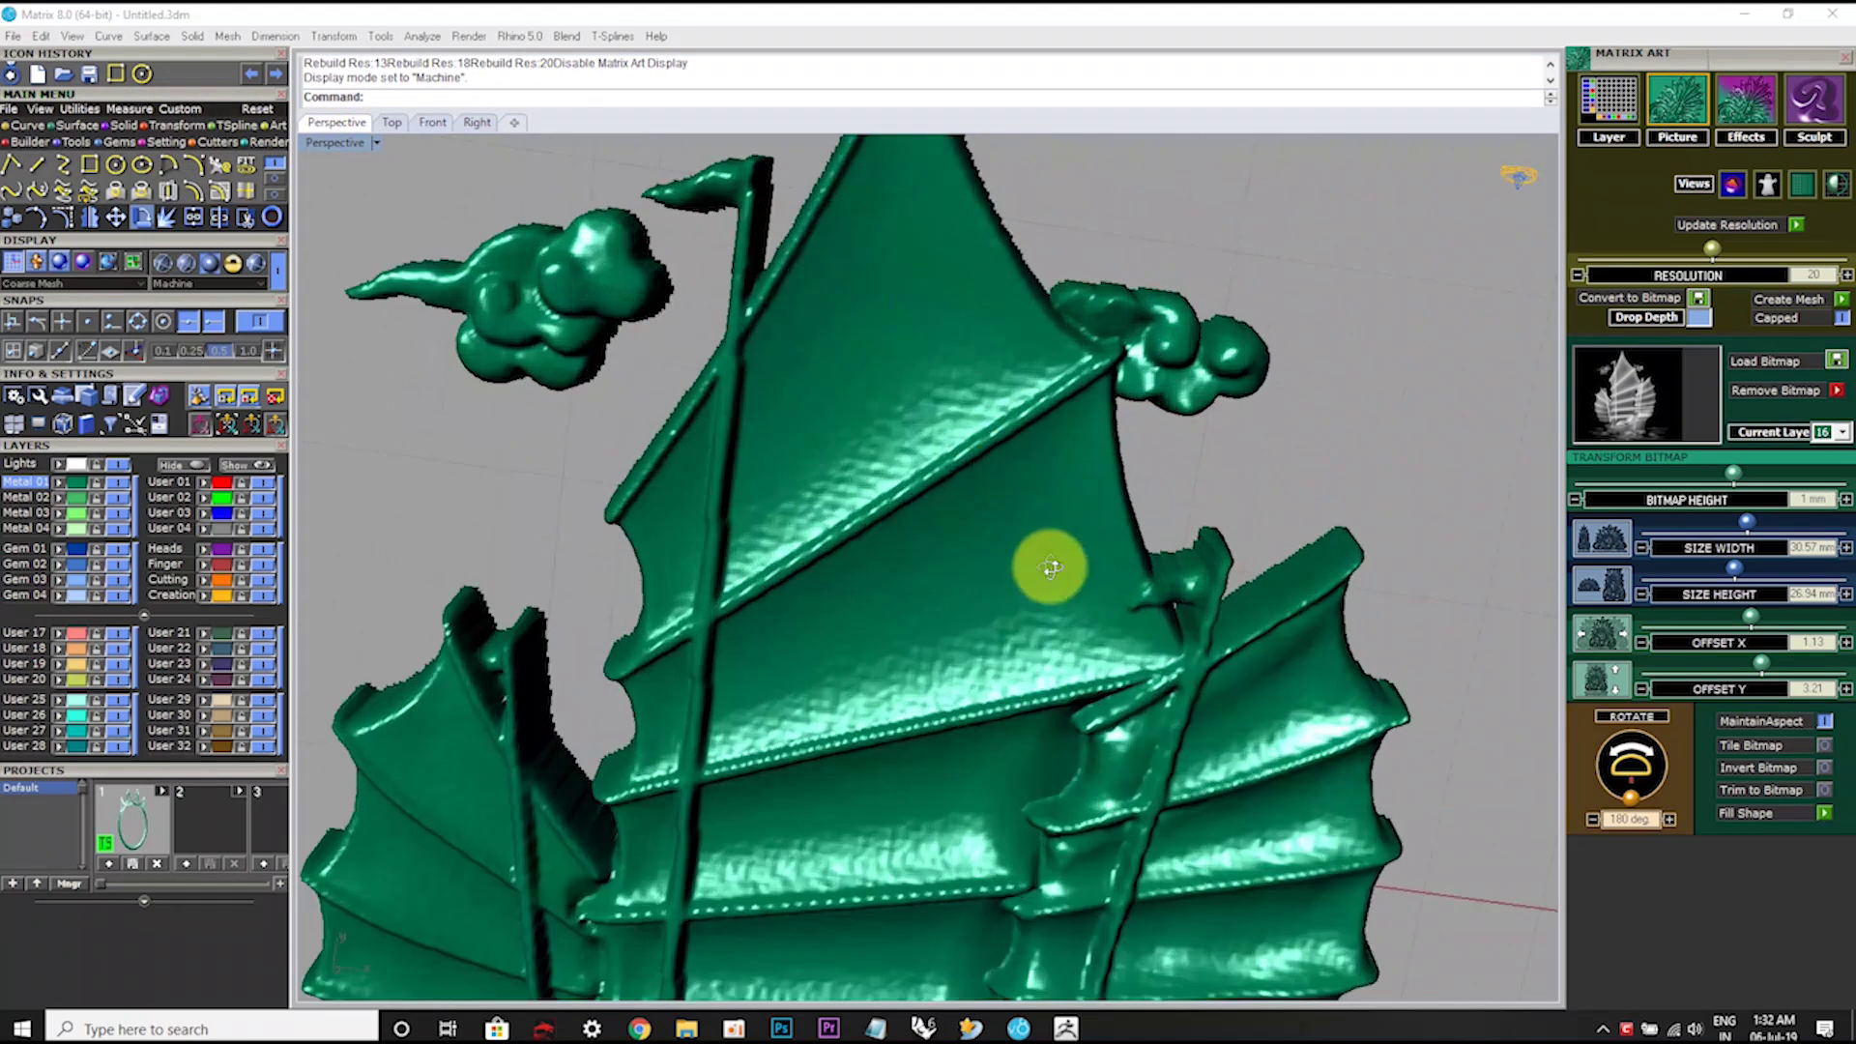
{"action": "mouse_move", "coordinate": [1051, 567]}
{"action": "right_mouse_down"}
{"action": "mouse_move", "coordinate": [1102, 601]}
{"action": "mouse_move", "coordinate": [1015, 361]}
{"action": "mouse_move", "coordinate": [1089, 274]}
{"action": "mouse_move", "coordinate": [1175, 400]}
{"action": "mouse_move", "coordinate": [1056, 518]}
{"action": "mouse_move", "coordinate": [1090, 613]}
{"action": "mouse_move", "coordinate": [936, 414]}
{"action": "mouse_move", "coordinate": [1005, 635]}
{"action": "mouse_move", "coordinate": [1085, 539]}
{"action": "mouse_move", "coordinate": [1111, 414]}
{"action": "mouse_move", "coordinate": [1098, 455]}
{"action": "mouse_move", "coordinate": [1056, 426]}
{"action": "mouse_move", "coordinate": [945, 525]}
{"action": "mouse_move", "coordinate": [903, 489]}
{"action": "mouse_move", "coordinate": [953, 571]}
{"action": "mouse_move", "coordinate": [965, 360]}
{"action": "mouse_move", "coordinate": [973, 996]}
{"action": "mouse_move", "coordinate": [977, 531]}
{"action": "mouse_move", "coordinate": [960, 530]}
{"action": "right_mouse_up"}
Step: Select and deselect the ship mesh several times to check the finished cut-out
{"action": "left_click", "coordinate": [953, 529]}
{"action": "left_click", "coordinate": [1237, 407]}
{"action": "left_click", "coordinate": [915, 489]}
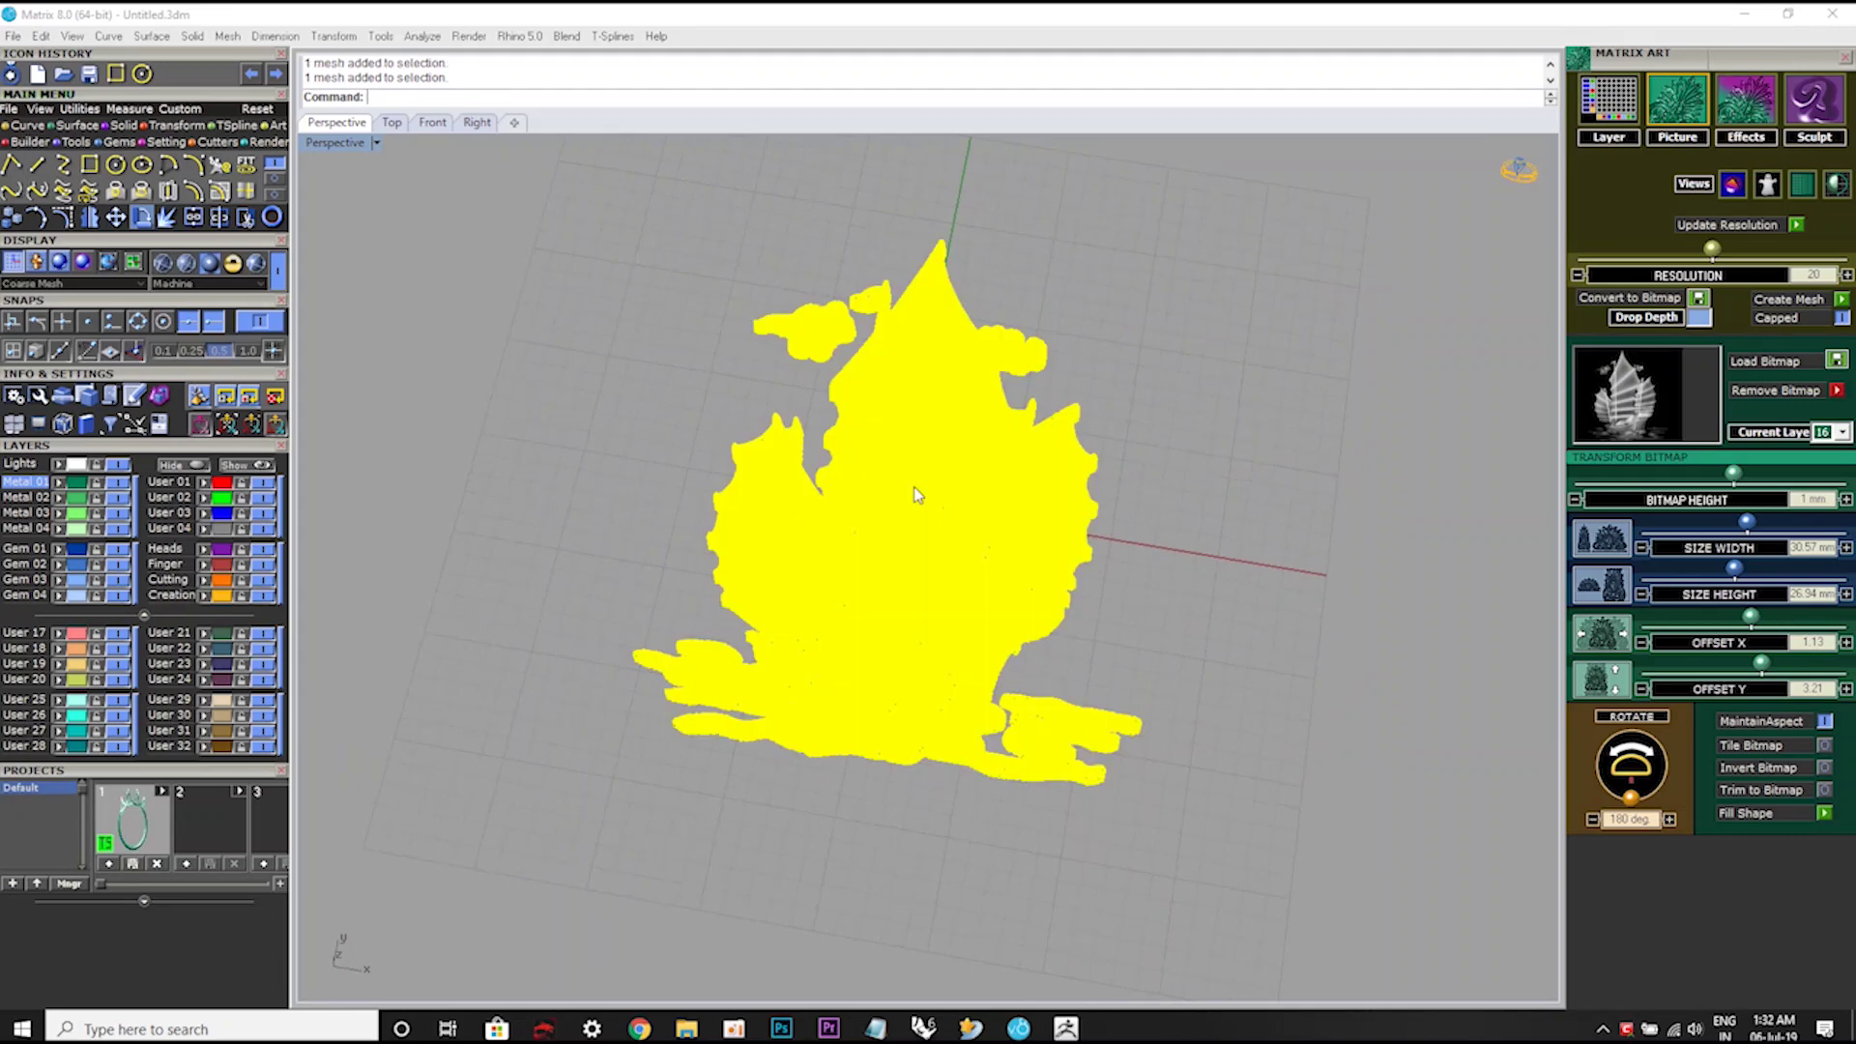
{"action": "left_click", "coordinate": [1165, 508]}
{"action": "left_click", "coordinate": [922, 543]}
{"action": "left_click", "coordinate": [1203, 403]}
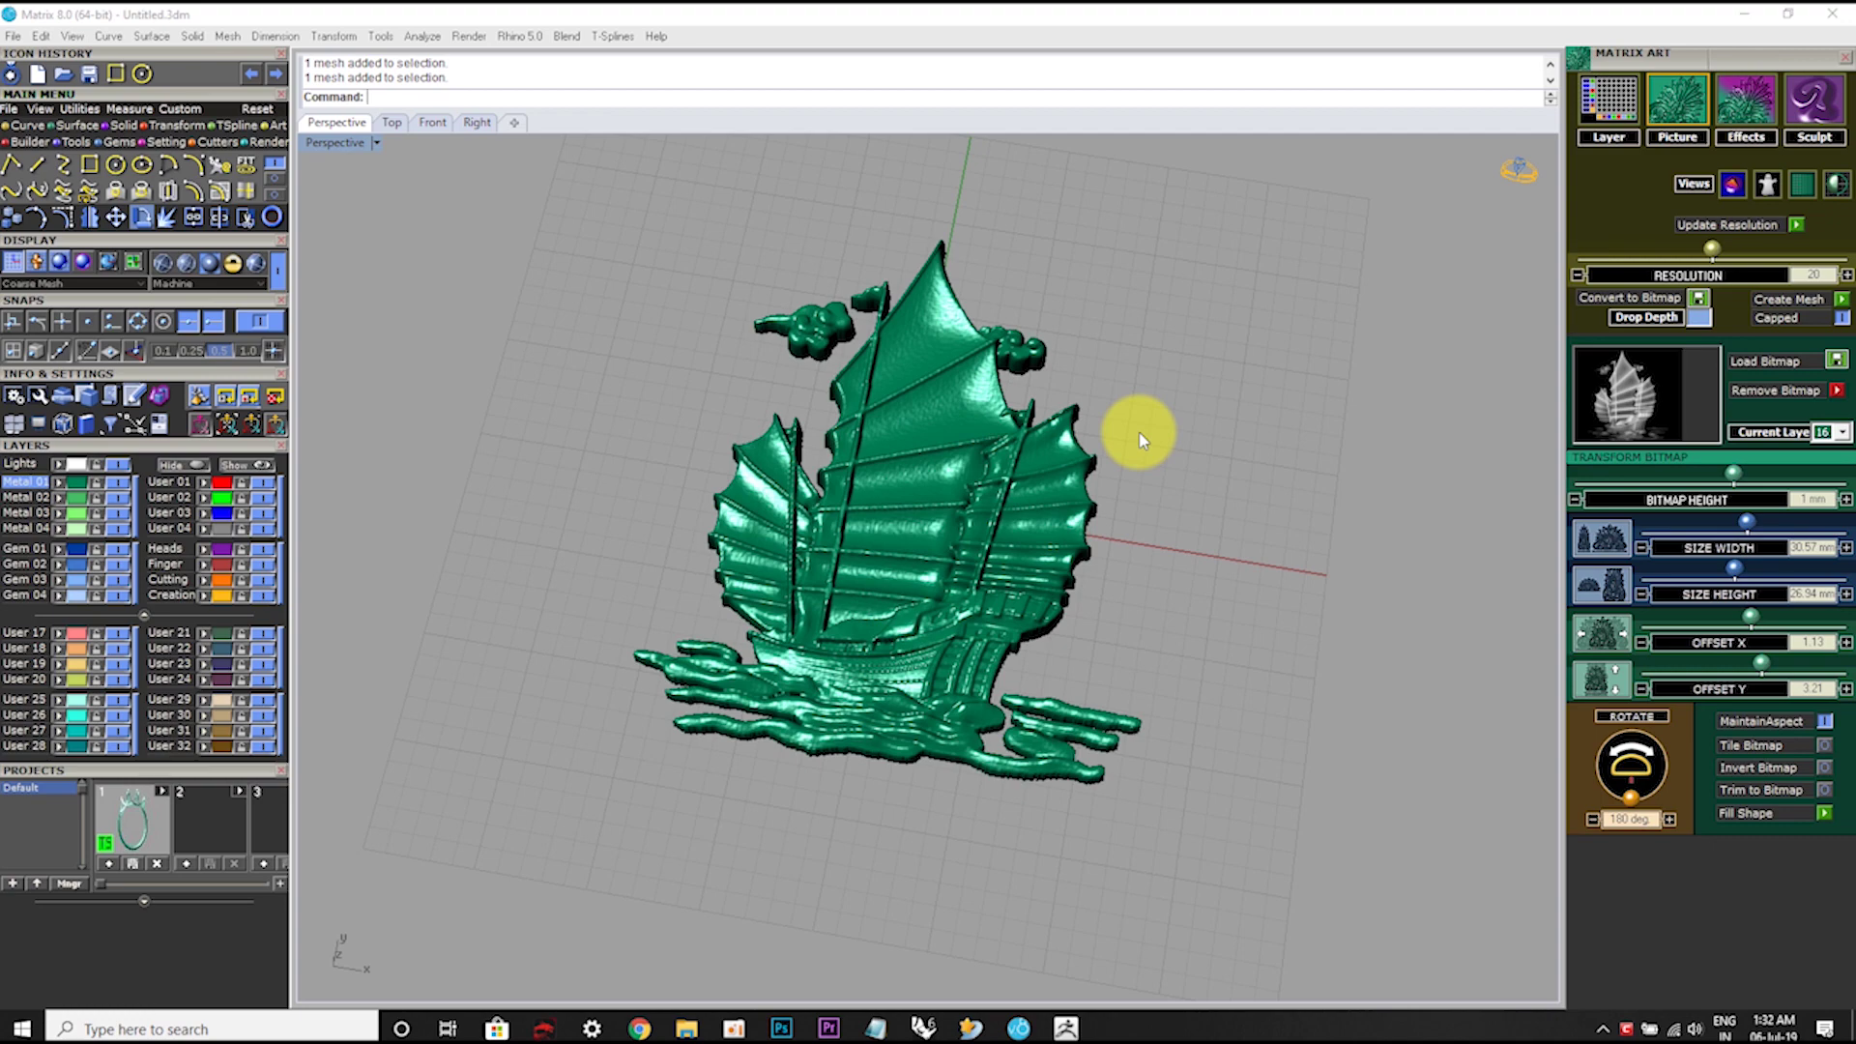
Step: View the ship from the front, then bring up the 3axis.co sailing ship page in Chrome
{"action": "scroll", "coordinate": [948, 484], "scroll_direction": "up", "scroll_amount": 5}
{"action": "right_click_drag", "start_coordinate": [908, 663], "coordinate": [937, 588]}
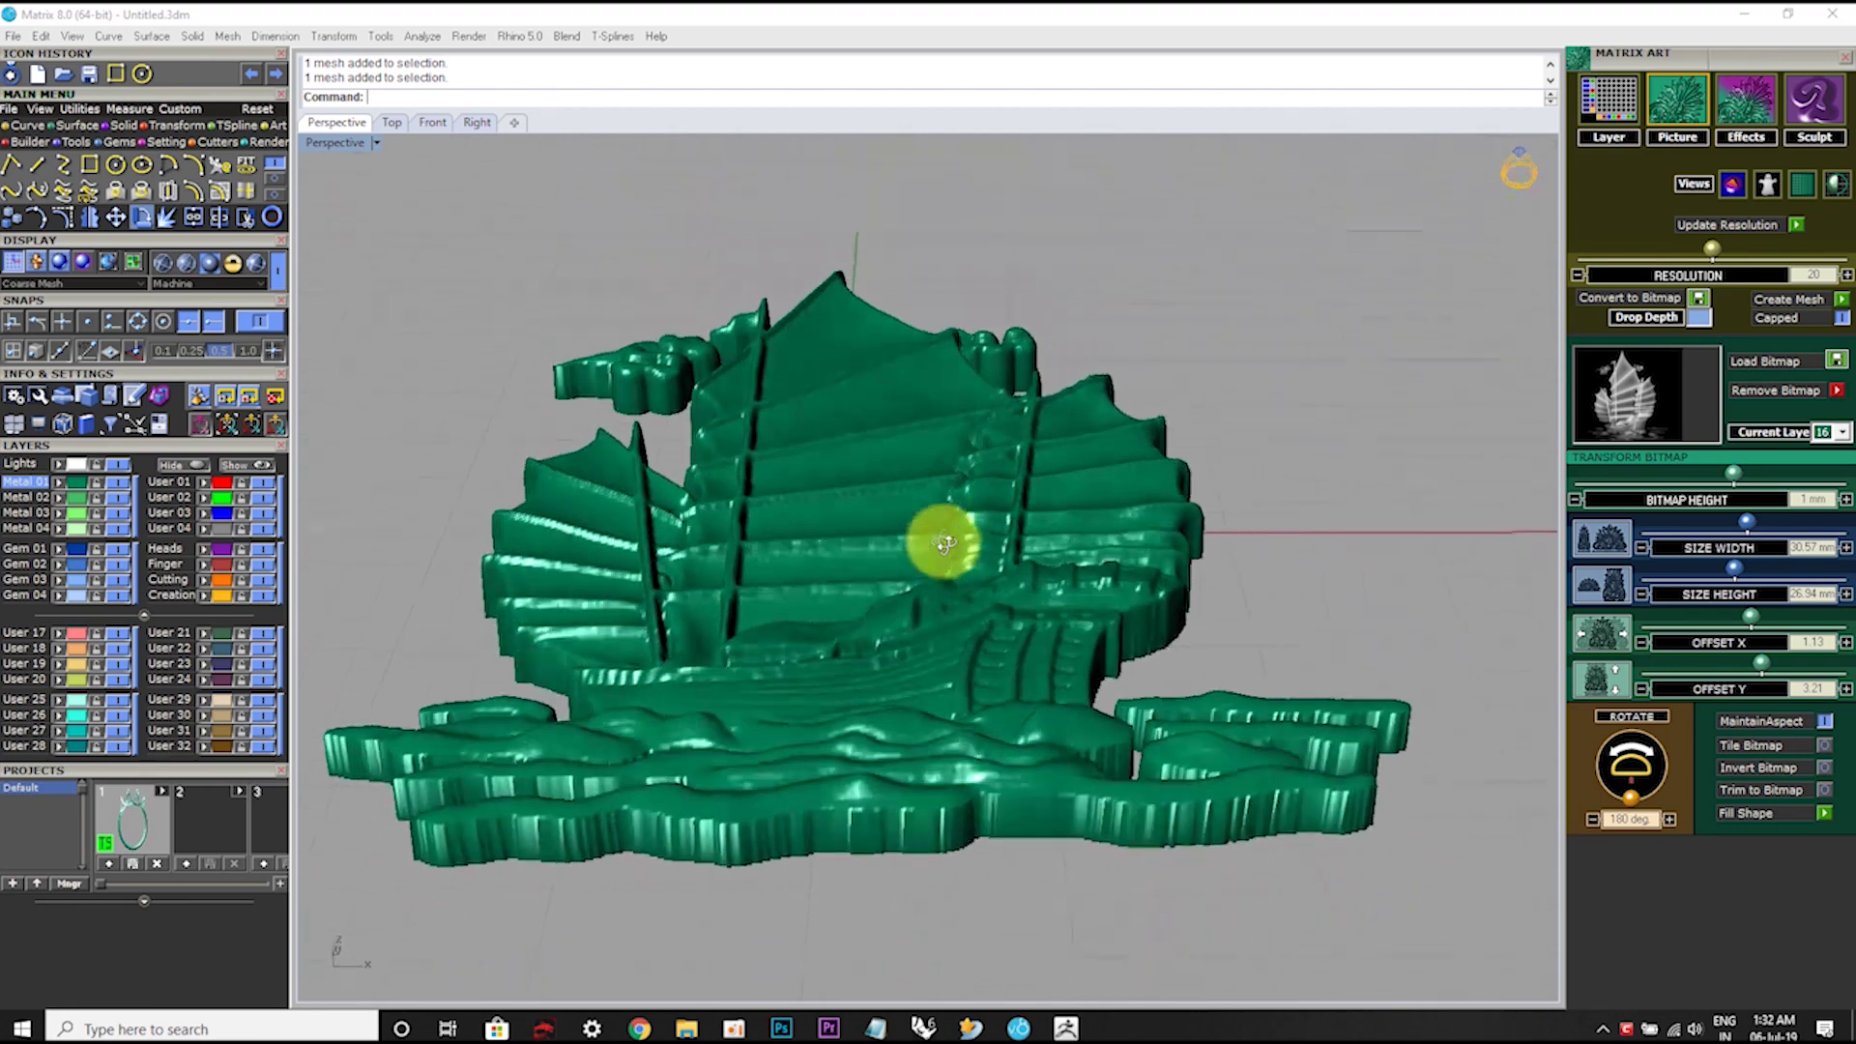
{"action": "left_click", "coordinate": [645, 1025]}
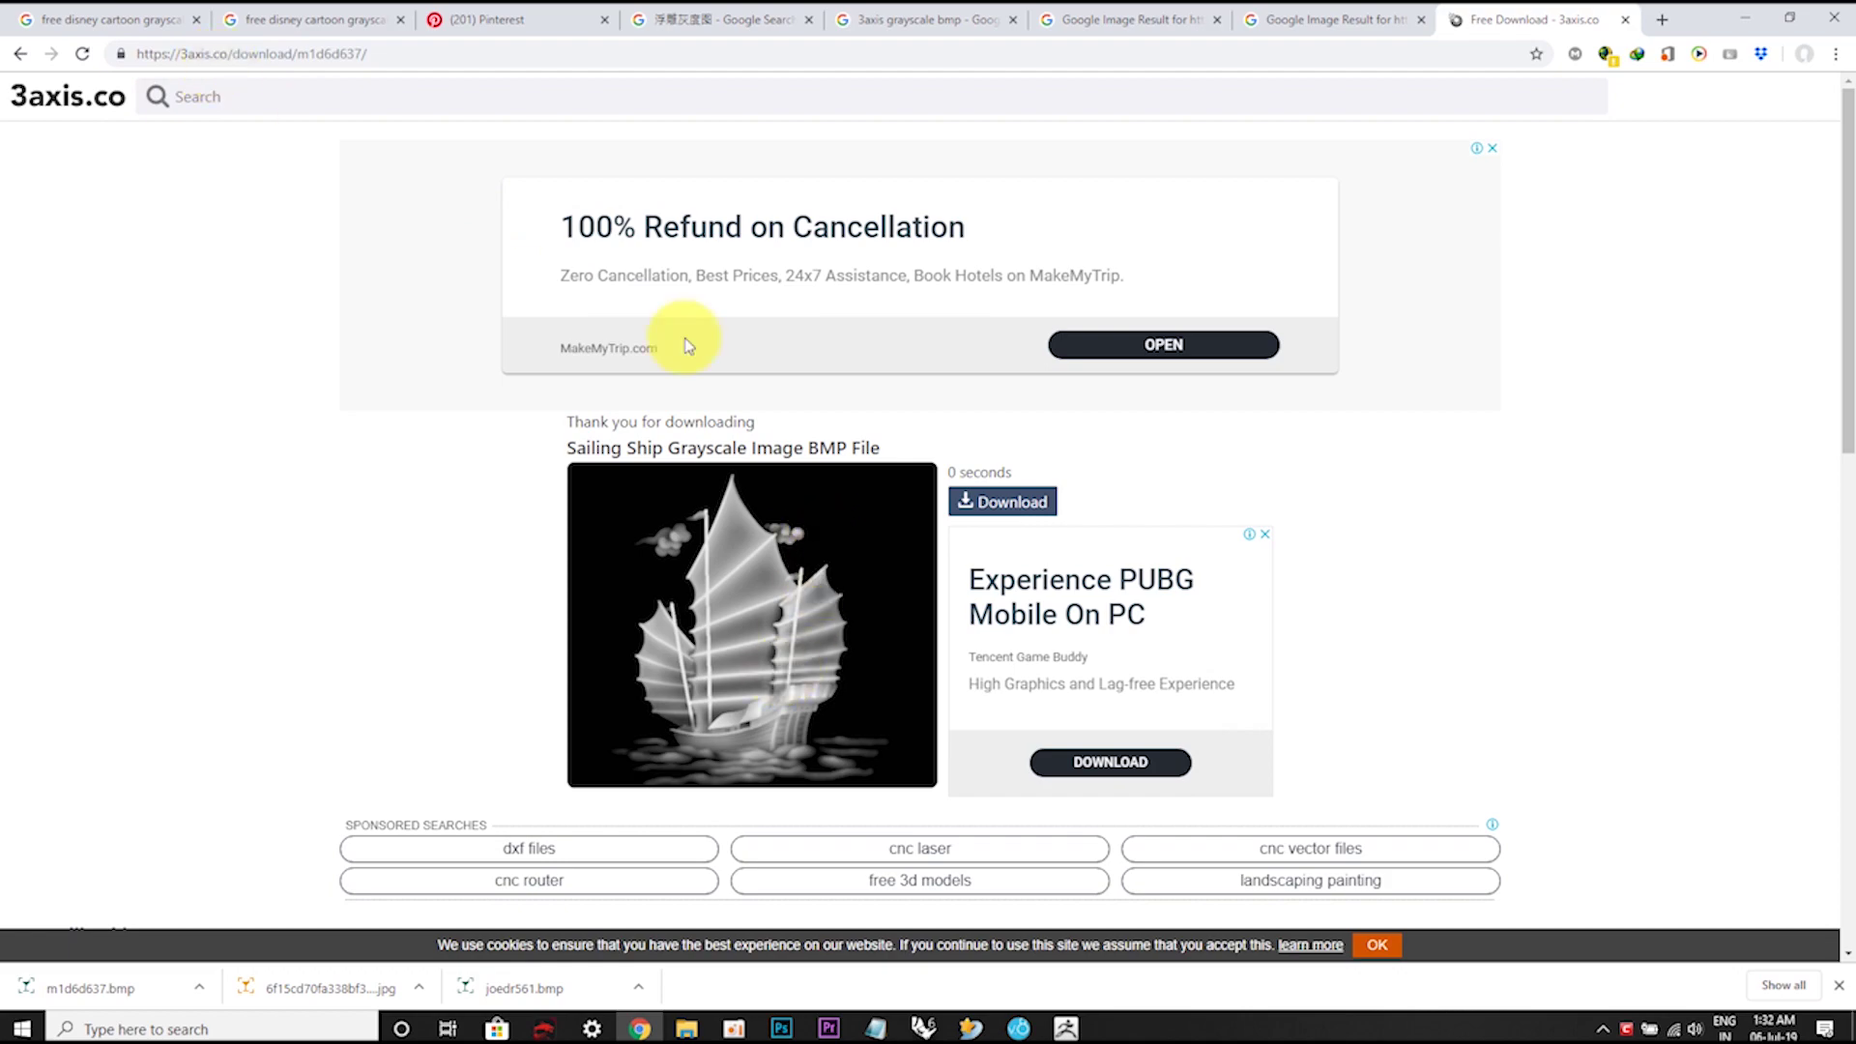
Step: Find the round phoenix-and-flower 'High Quality 3D Model for CNC BMP File' page and preview its image
{"action": "scroll", "coordinate": [684, 339], "scroll_direction": "down", "scroll_amount": 5}
{"action": "scroll", "coordinate": [758, 593], "scroll_direction": "down", "scroll_amount": 3}
{"action": "scroll", "coordinate": [754, 619], "scroll_direction": "down", "scroll_amount": 2}
{"action": "scroll", "coordinate": [676, 532], "scroll_direction": "down", "scroll_amount": 2}
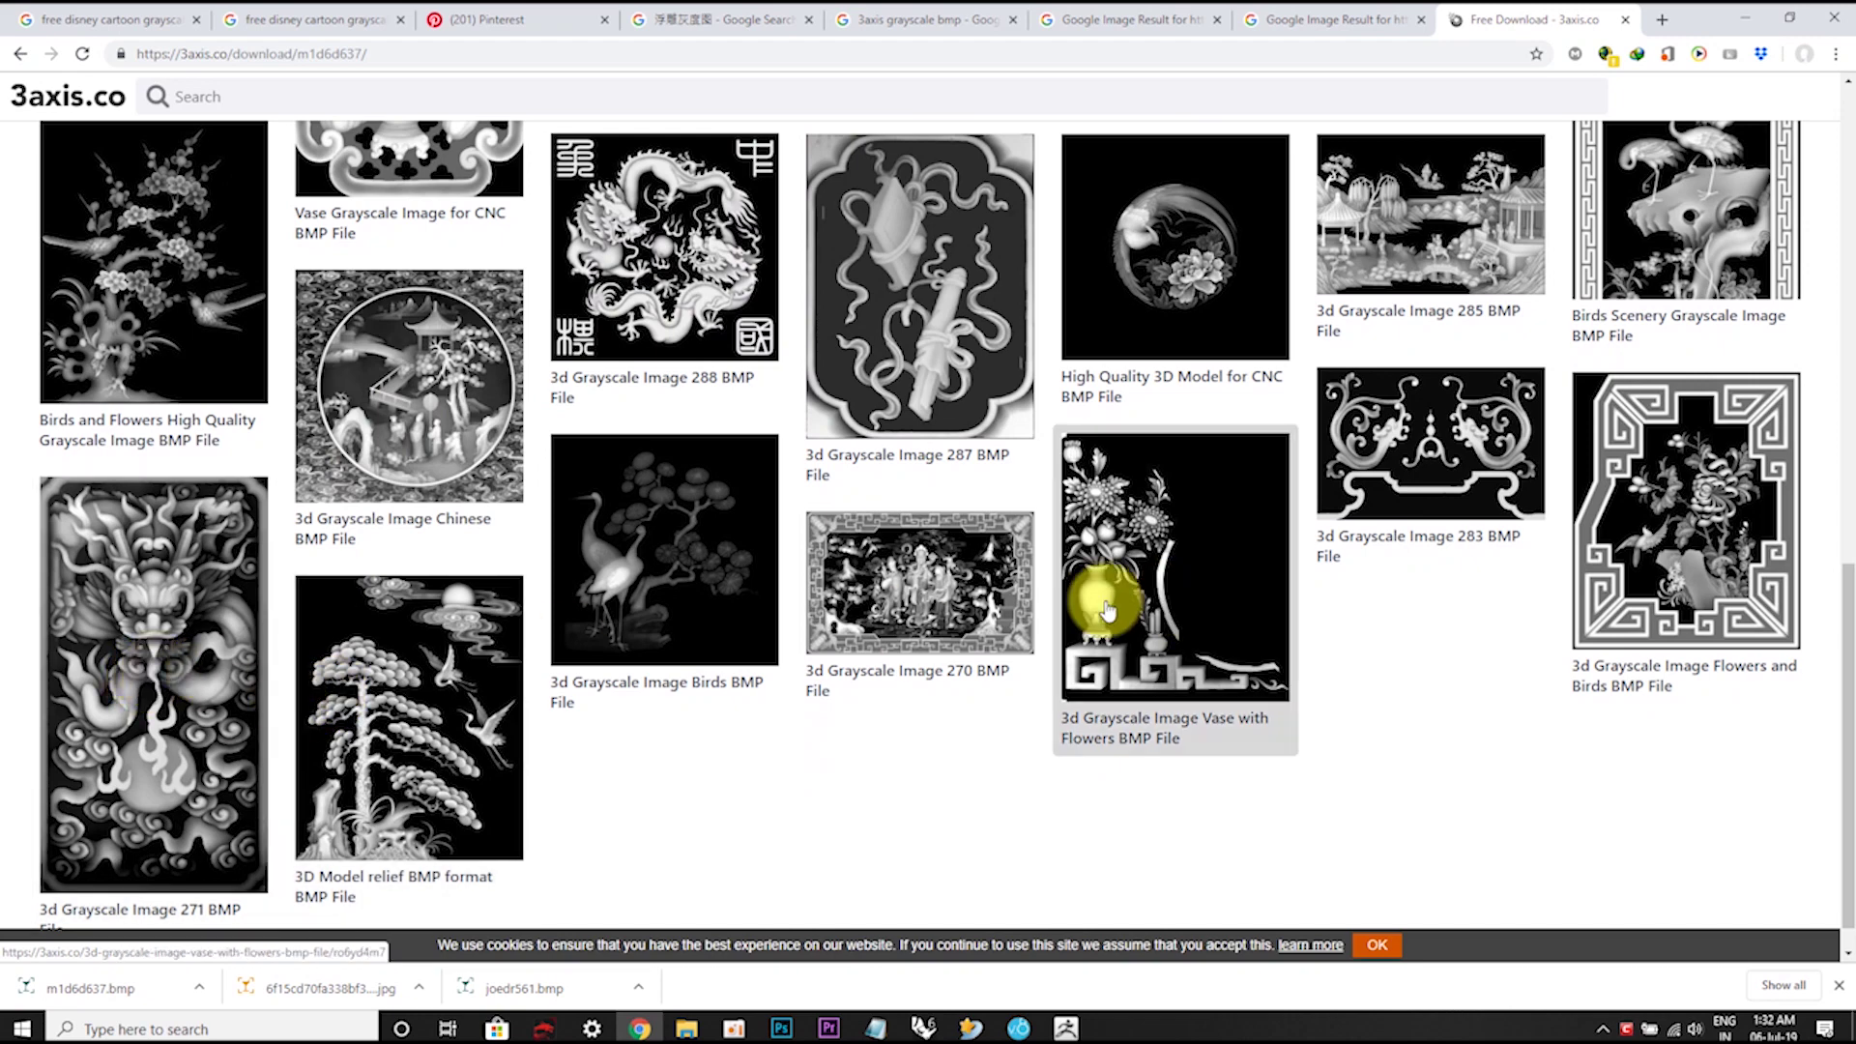
{"action": "scroll", "coordinate": [188, 483], "scroll_direction": "up", "scroll_amount": 1}
{"action": "scroll", "coordinate": [189, 449], "scroll_direction": "up", "scroll_amount": 1}
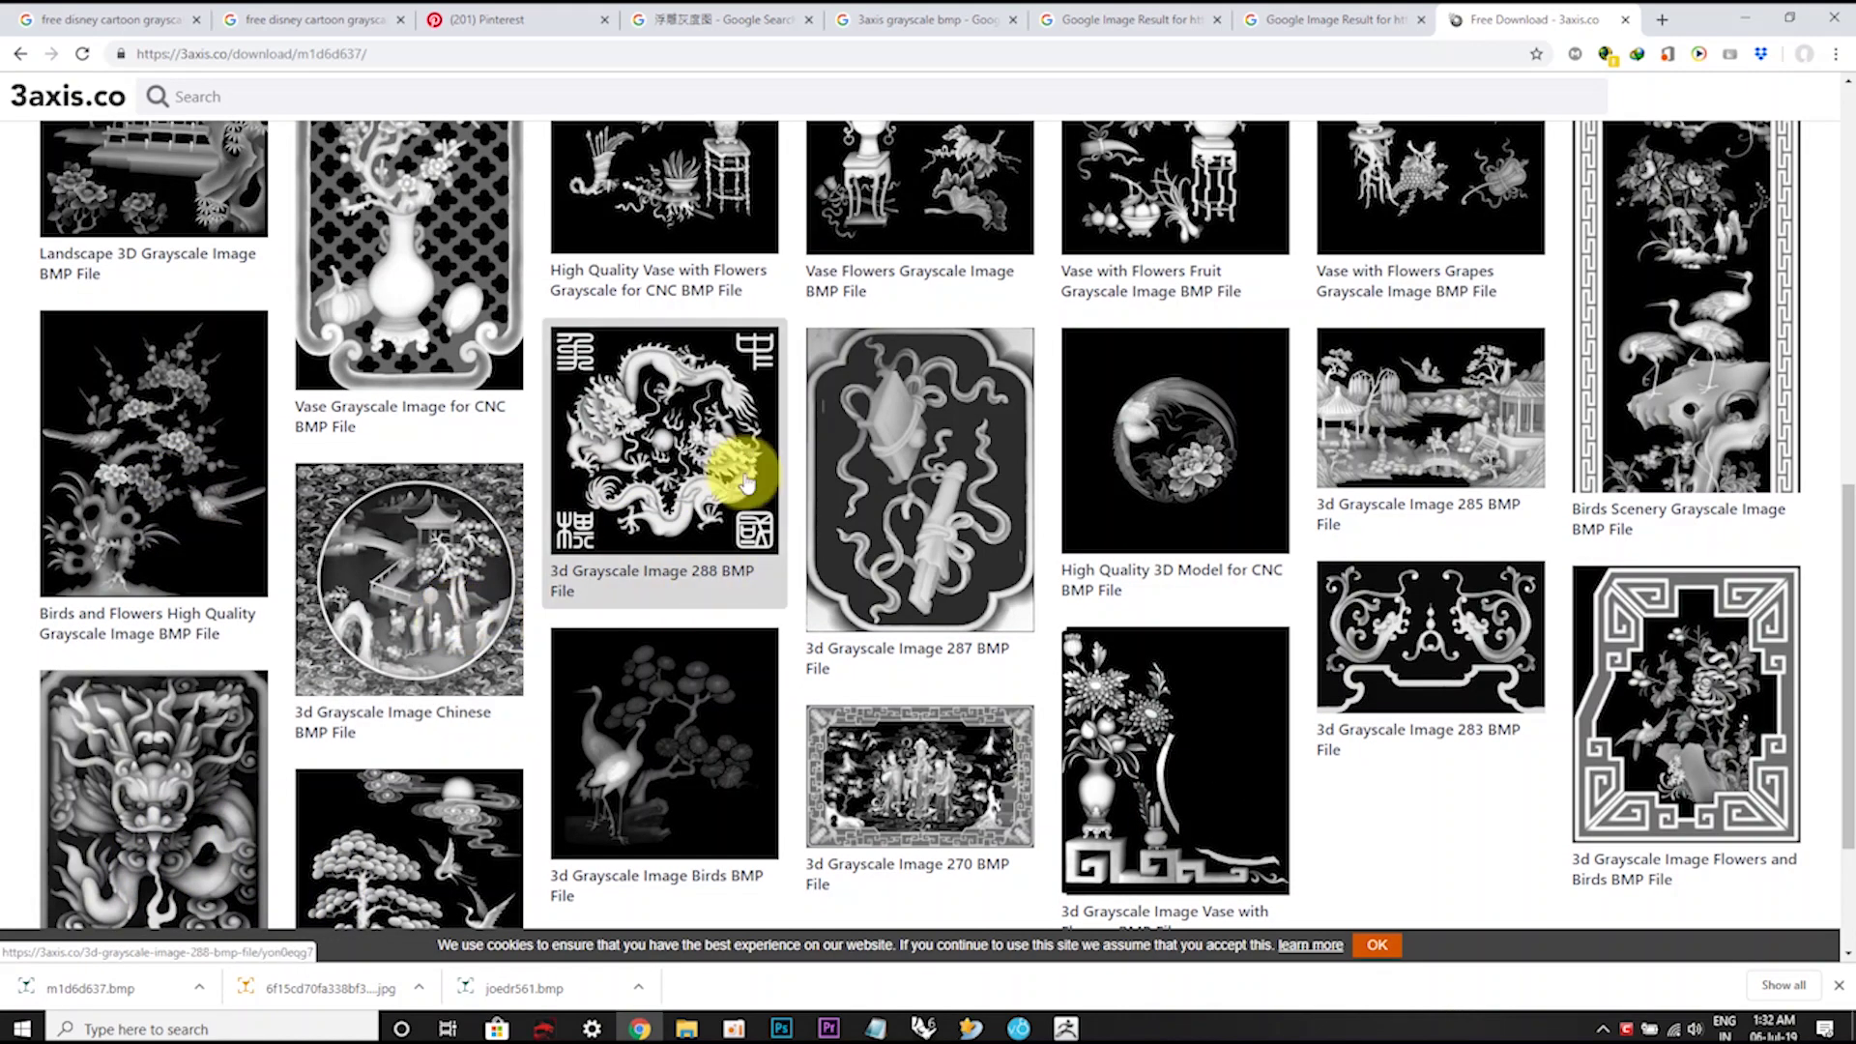
{"action": "left_click", "coordinate": [1172, 454]}
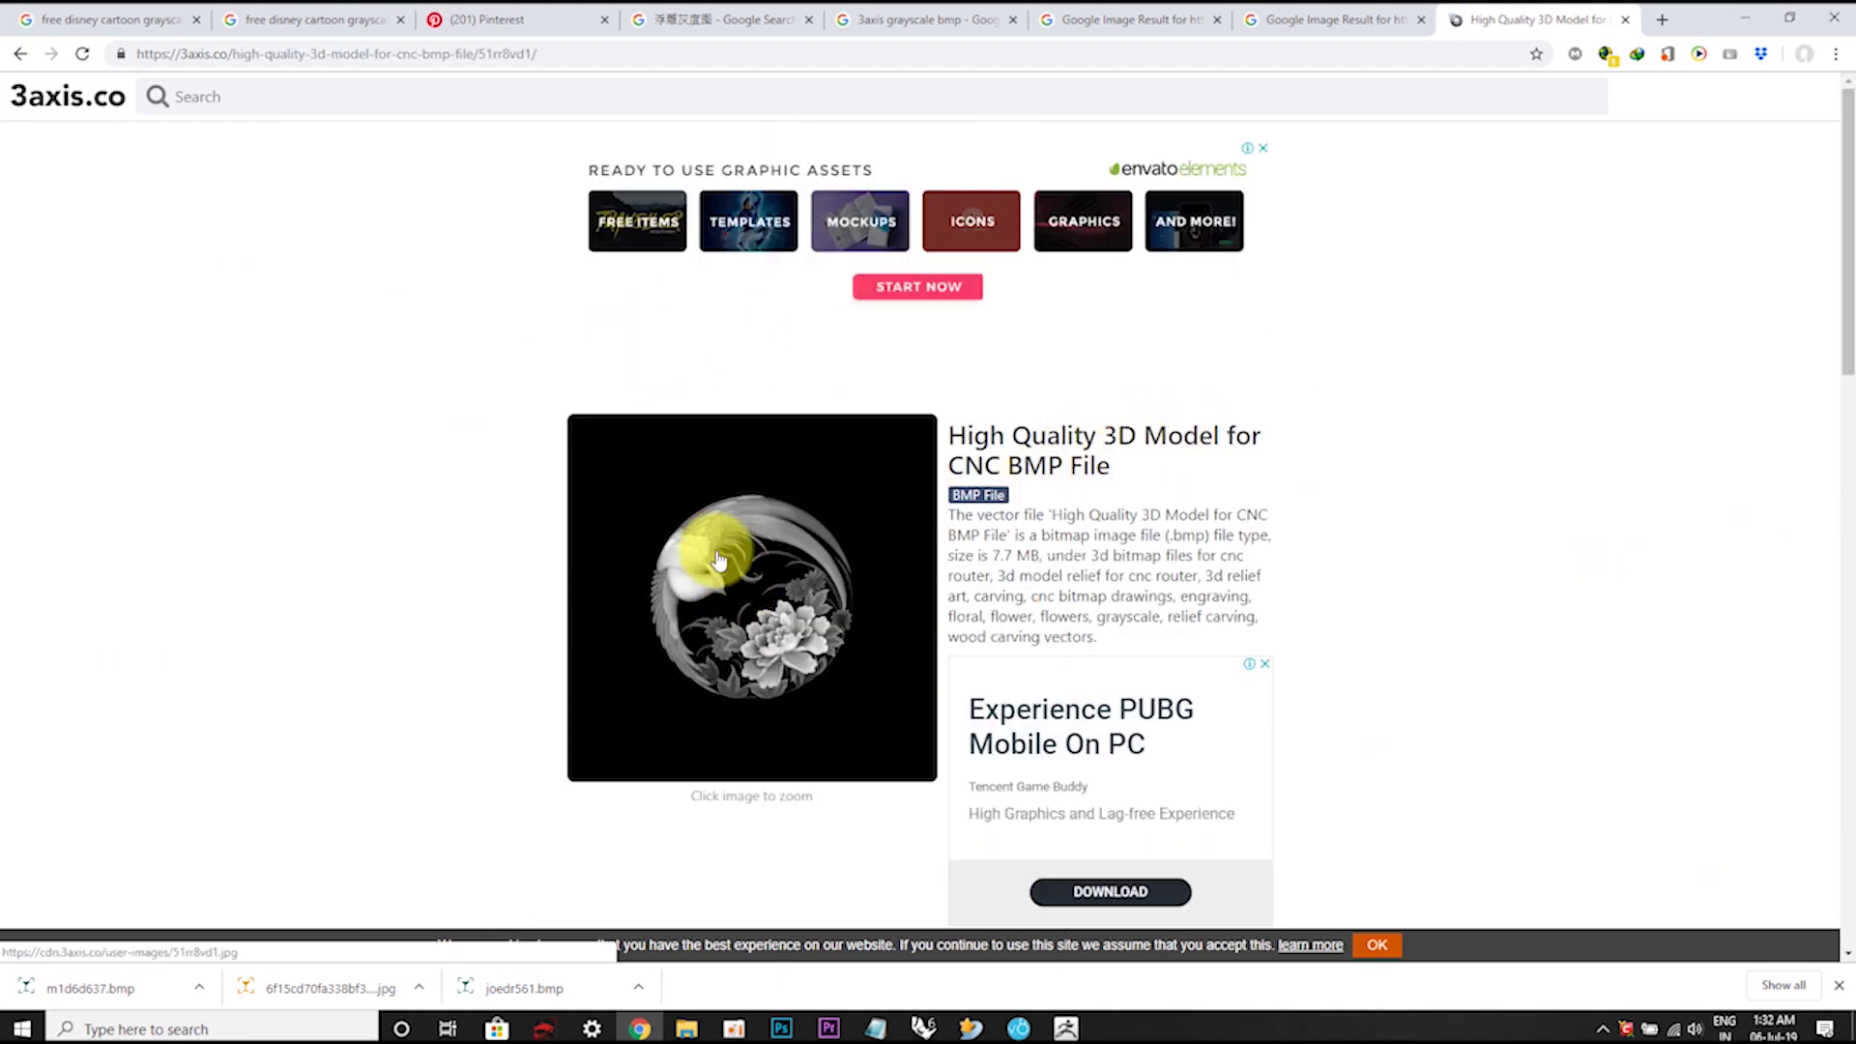
{"action": "scroll", "coordinate": [779, 663], "scroll_direction": "down", "scroll_amount": 2}
{"action": "left_click", "coordinate": [788, 402]}
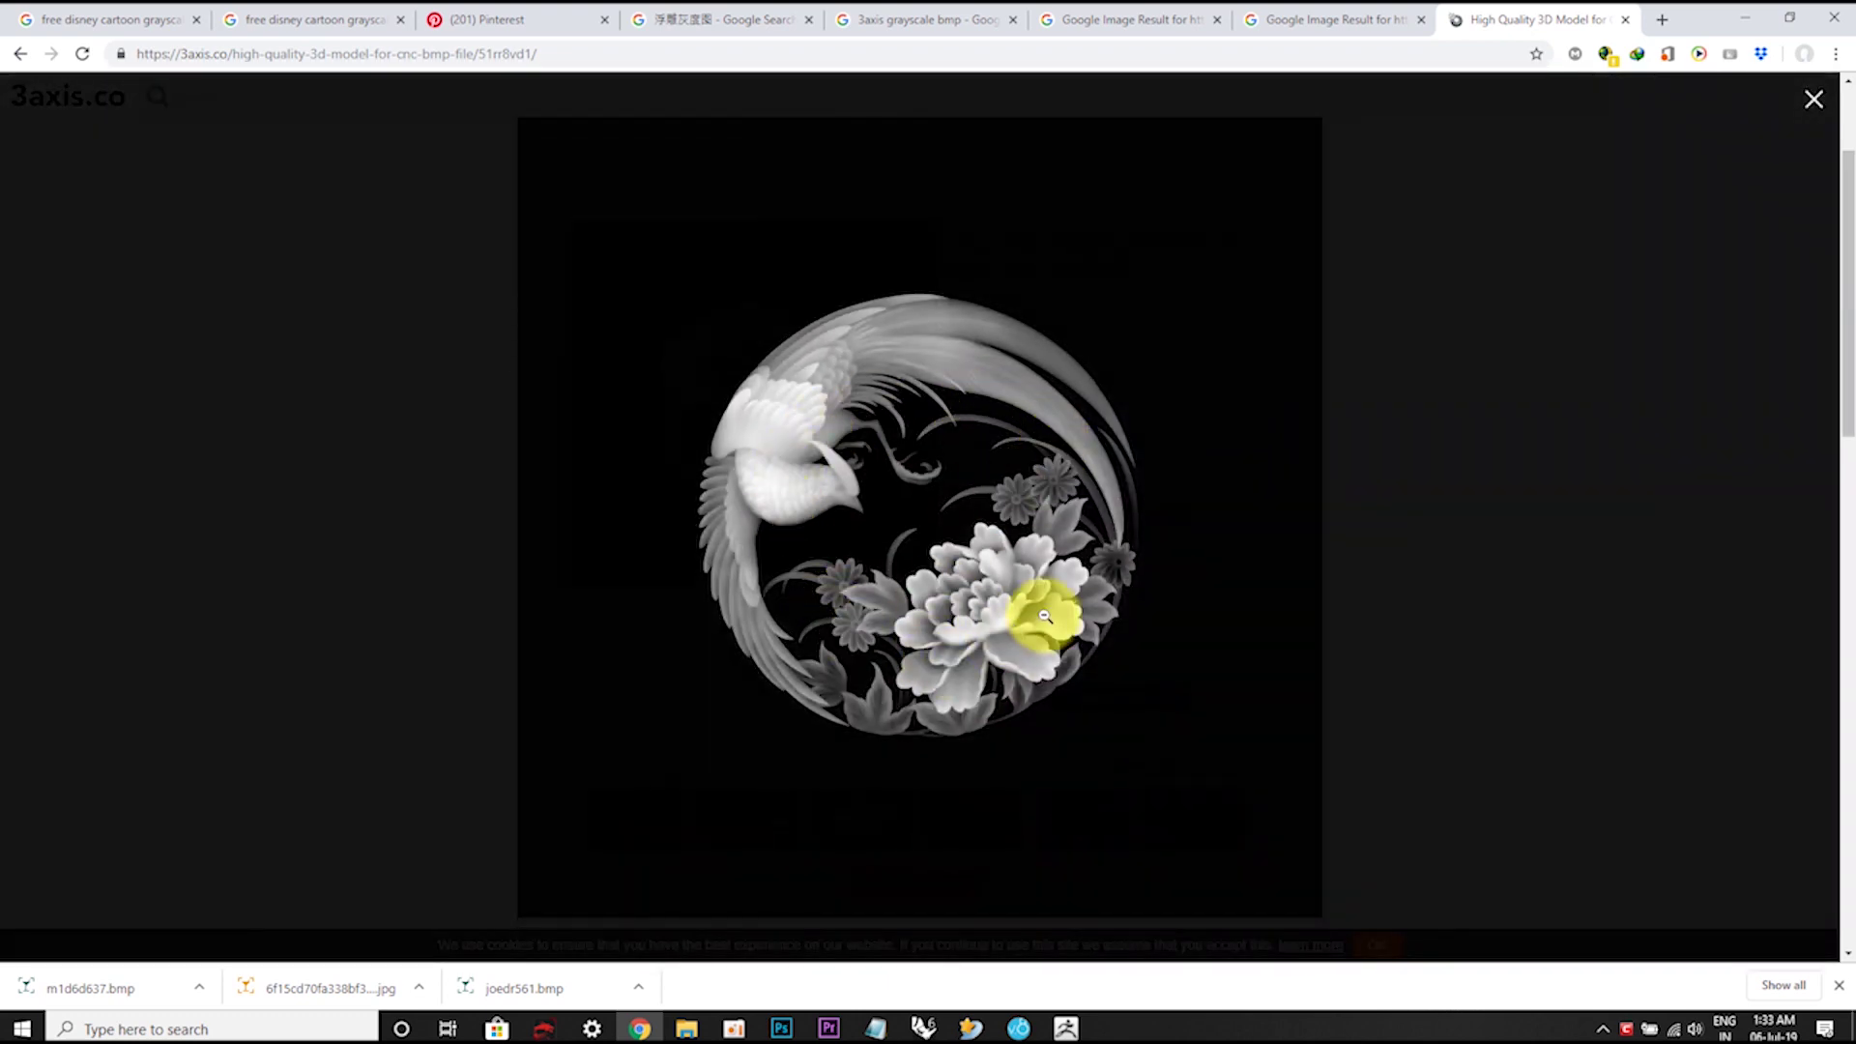
{"action": "left_click", "coordinate": [1044, 613]}
Step: Download the phoenix-and-flower BMP from the thank-you page and return to Matrix 8.0
{"action": "scroll", "coordinate": [947, 473], "scroll_direction": "down", "scroll_amount": 2}
{"action": "scroll", "coordinate": [947, 473], "scroll_direction": "down", "scroll_amount": 2}
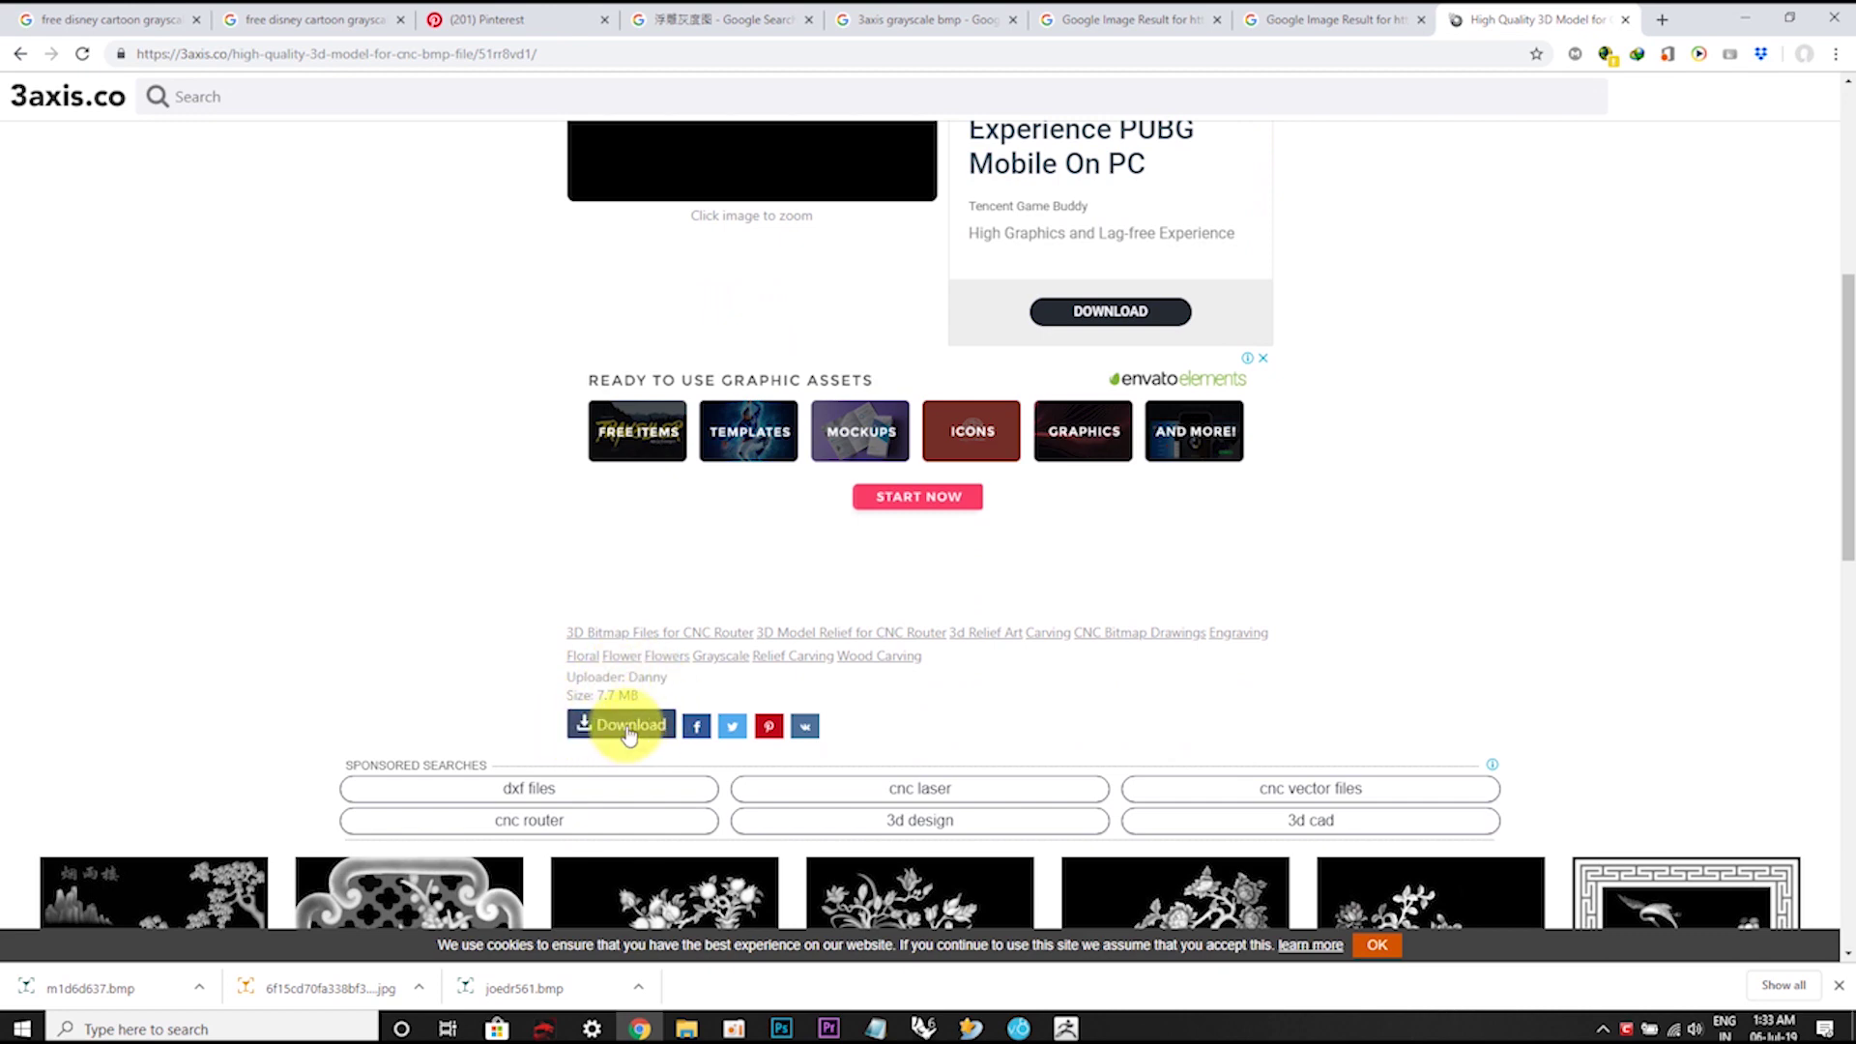
{"action": "left_click", "coordinate": [628, 732]}
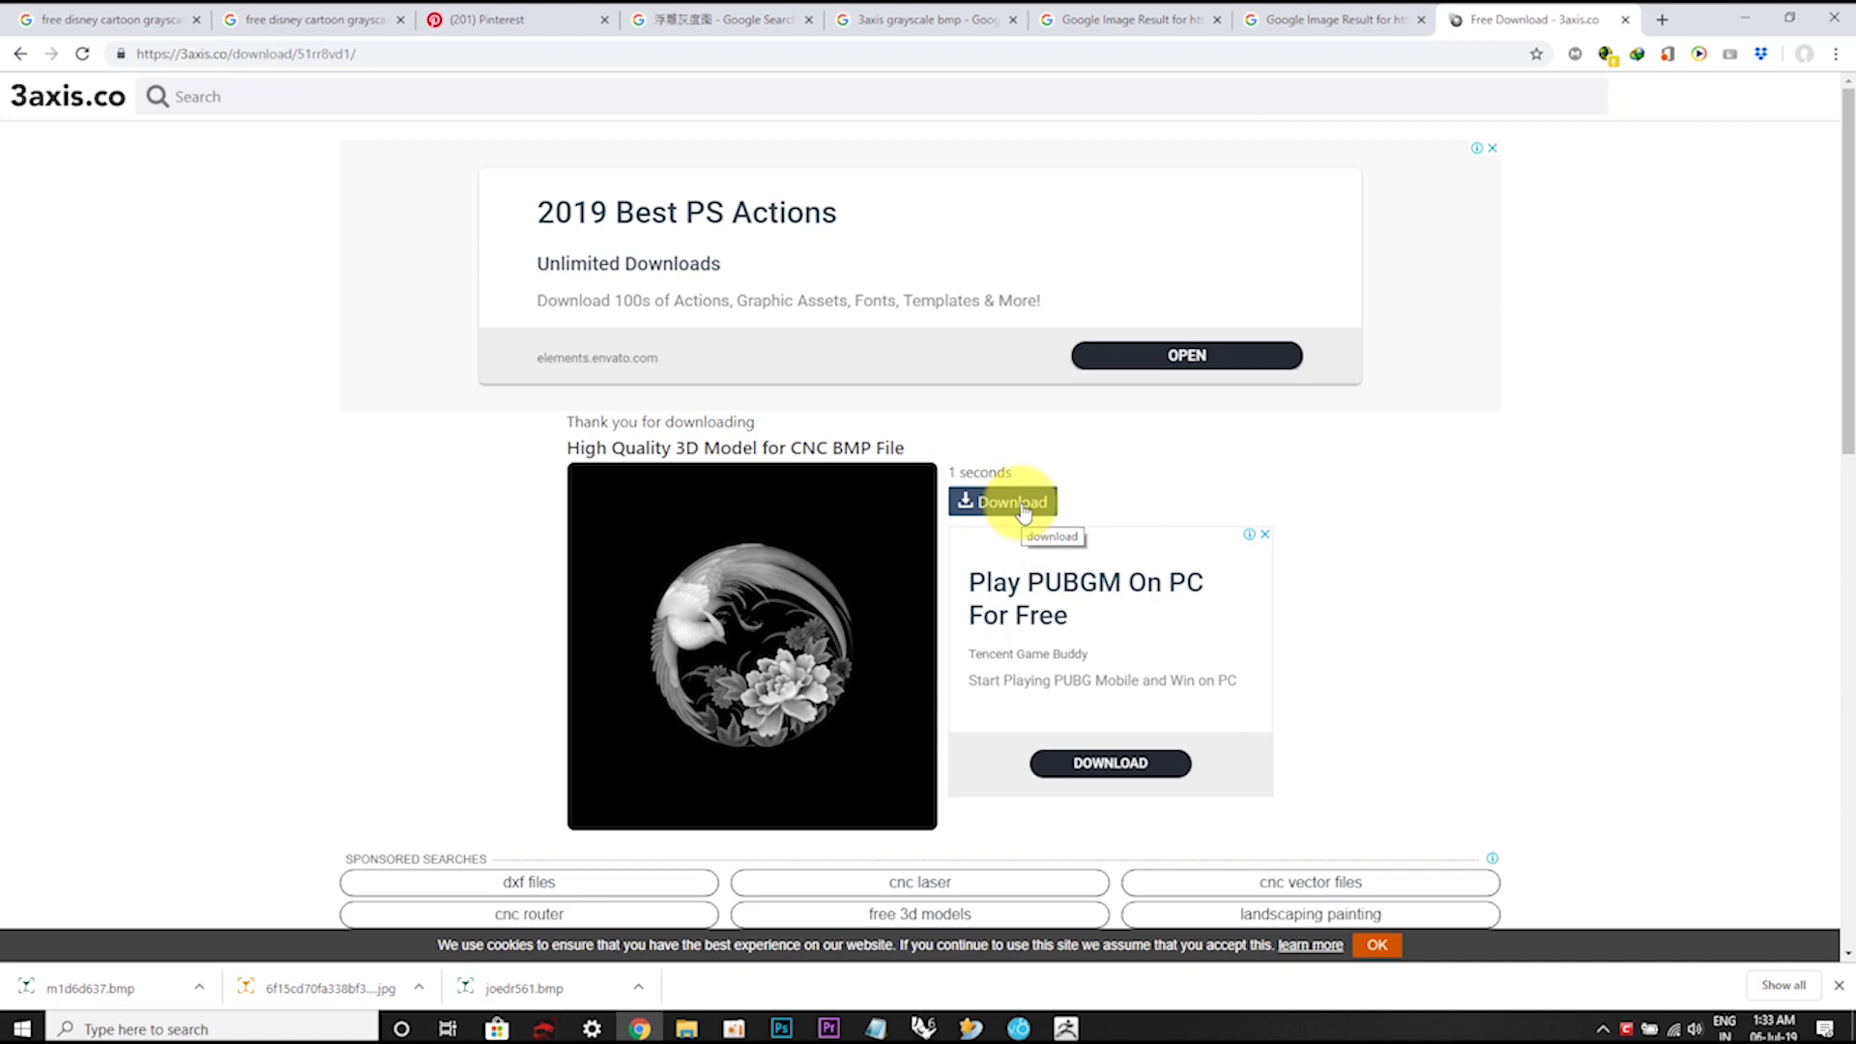
{"action": "left_click", "coordinate": [1022, 507]}
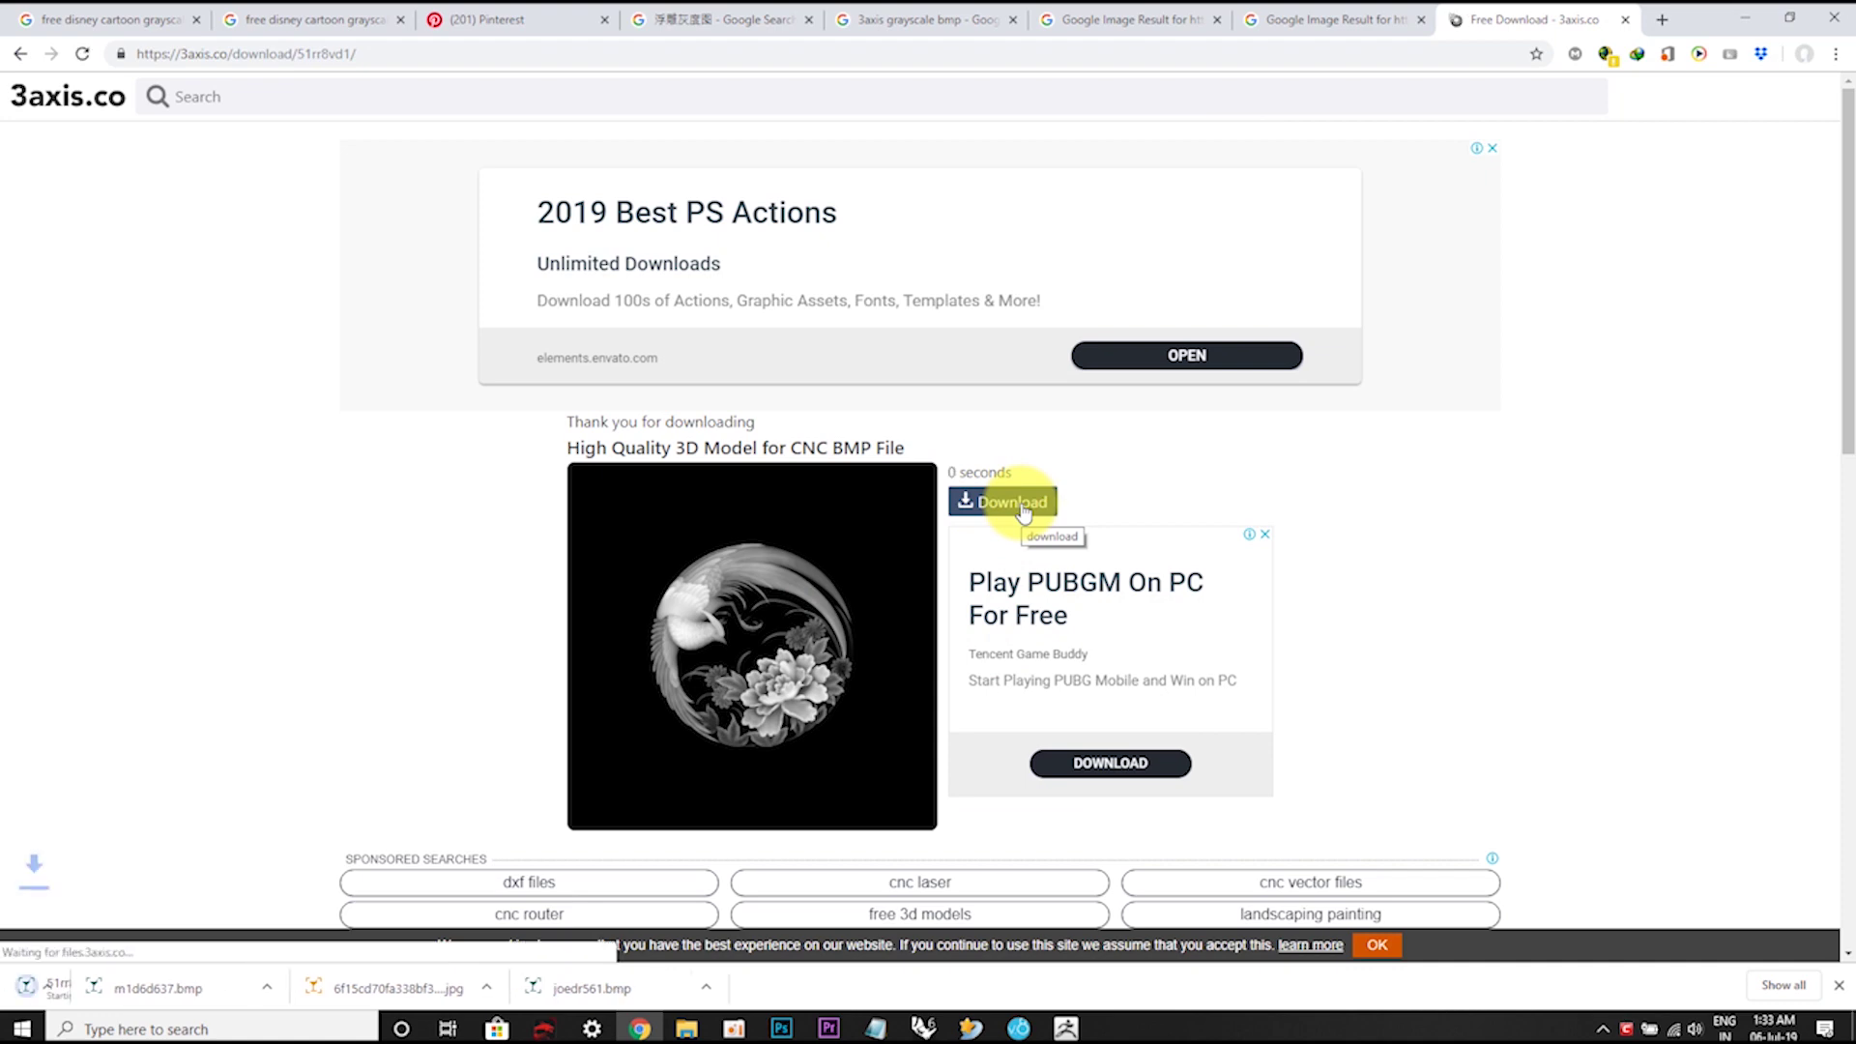
{"action": "left_click", "coordinate": [1019, 1027]}
Step: Delete the old ship relief mesh and set the Perspective view to Shaded
{"action": "scroll", "coordinate": [1026, 491], "scroll_direction": "down", "scroll_amount": 3}
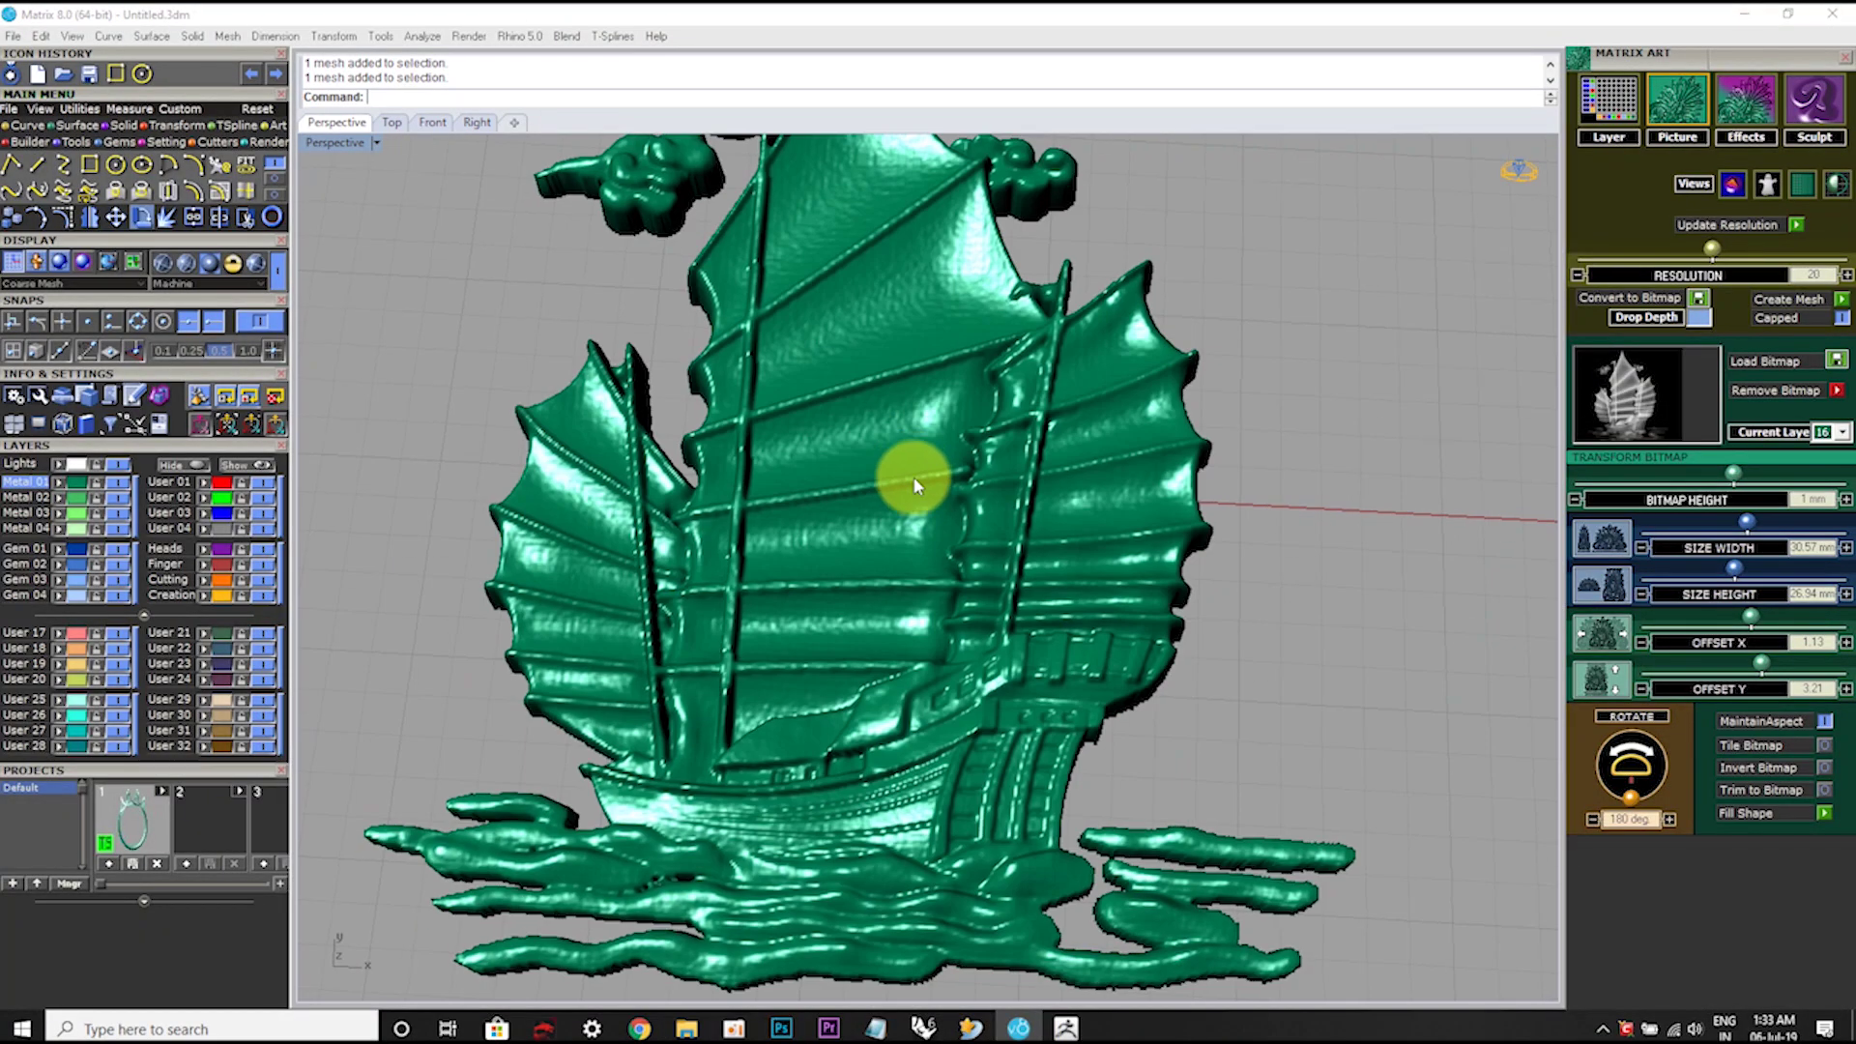
{"action": "key", "text": "Delete"}
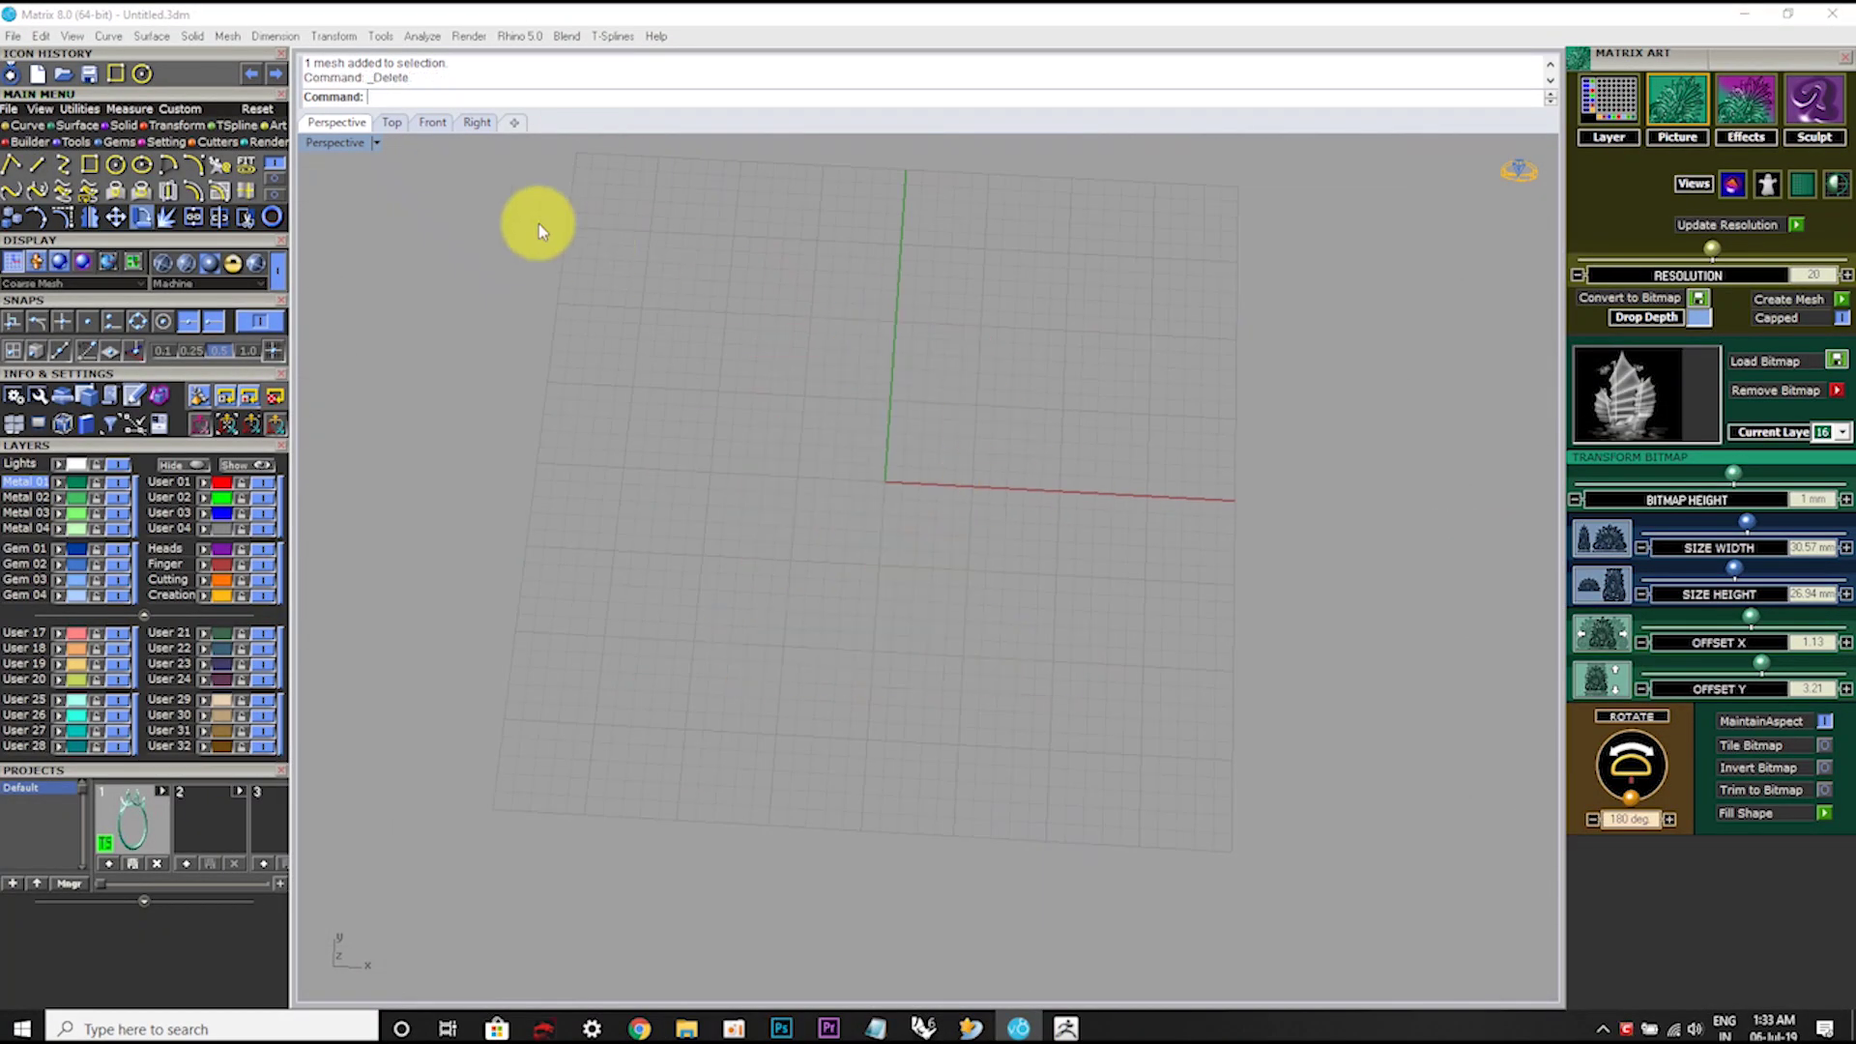
{"action": "left_click", "coordinate": [376, 144]}
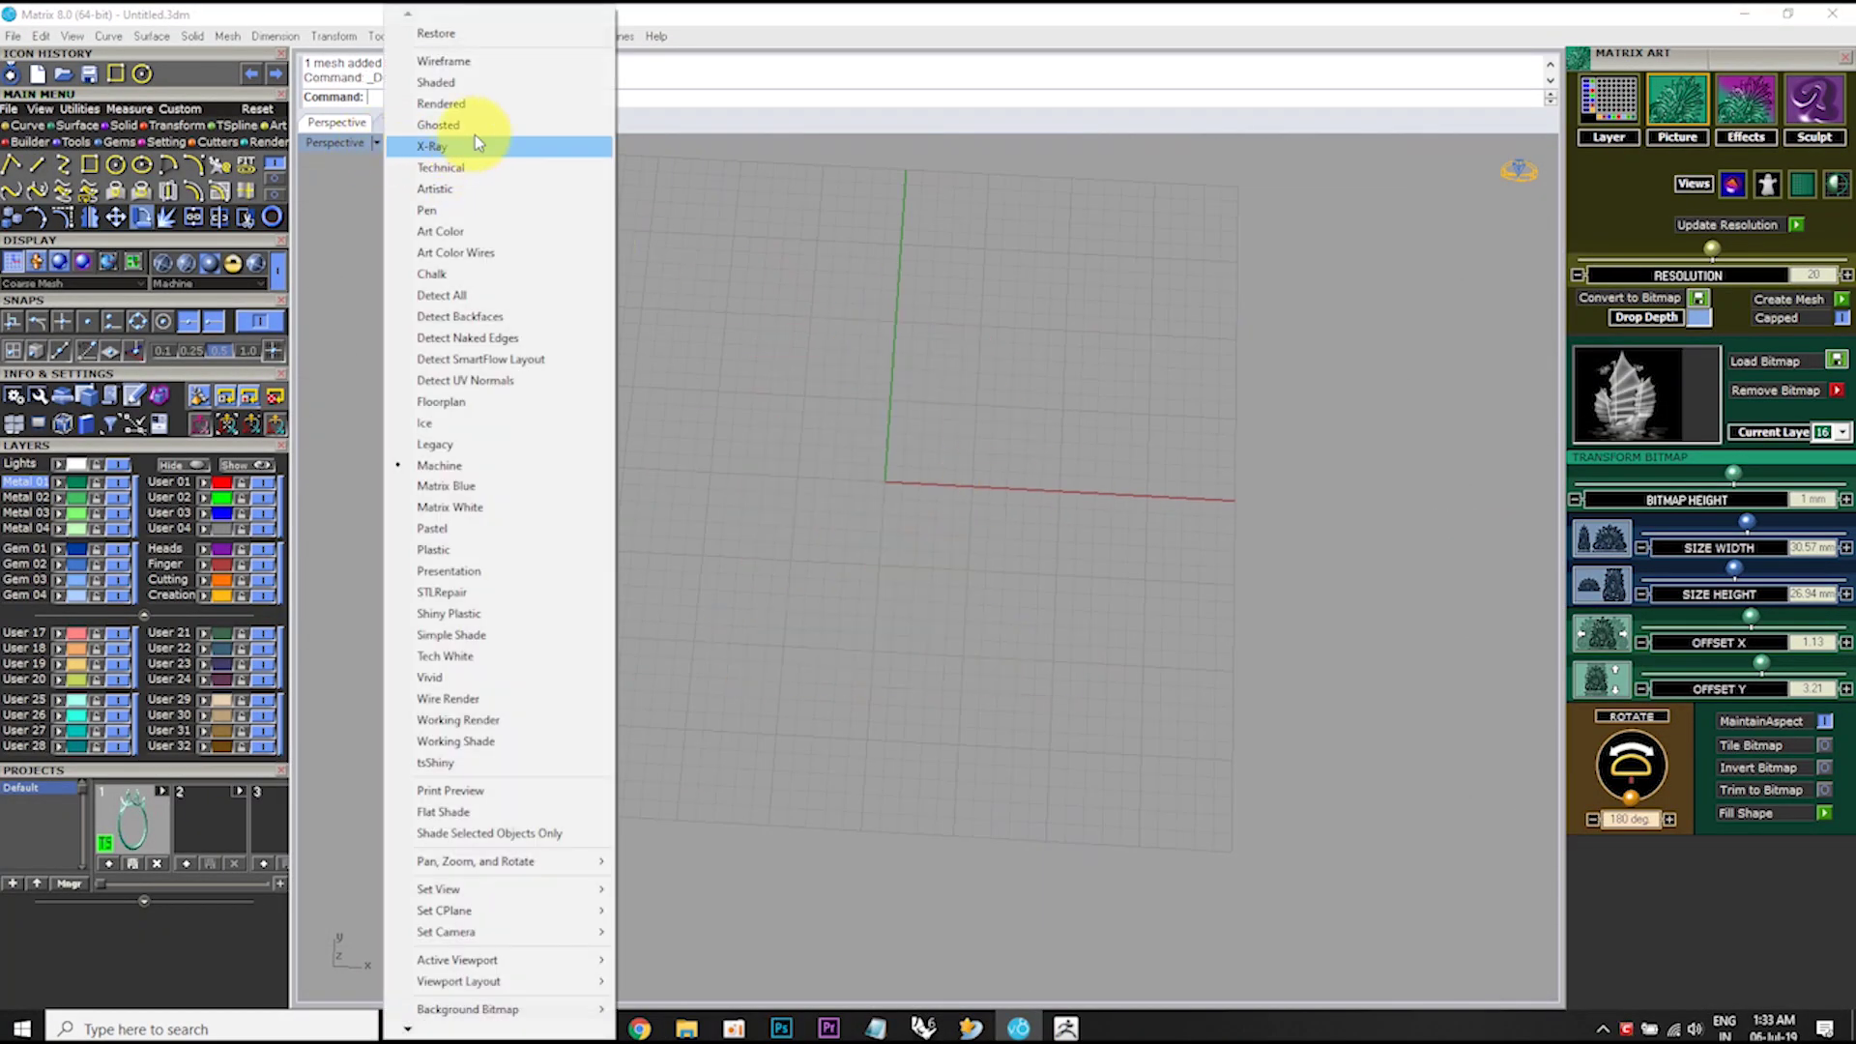
{"action": "left_click", "coordinate": [479, 85]}
Step: Select the square curve and build a flat MatrixArt plate inside it
{"action": "left_click_drag", "start_coordinate": [1016, 469], "coordinate": [1013, 466]}
{"action": "right_click_drag", "start_coordinate": [982, 456], "coordinate": [1250, 505]}
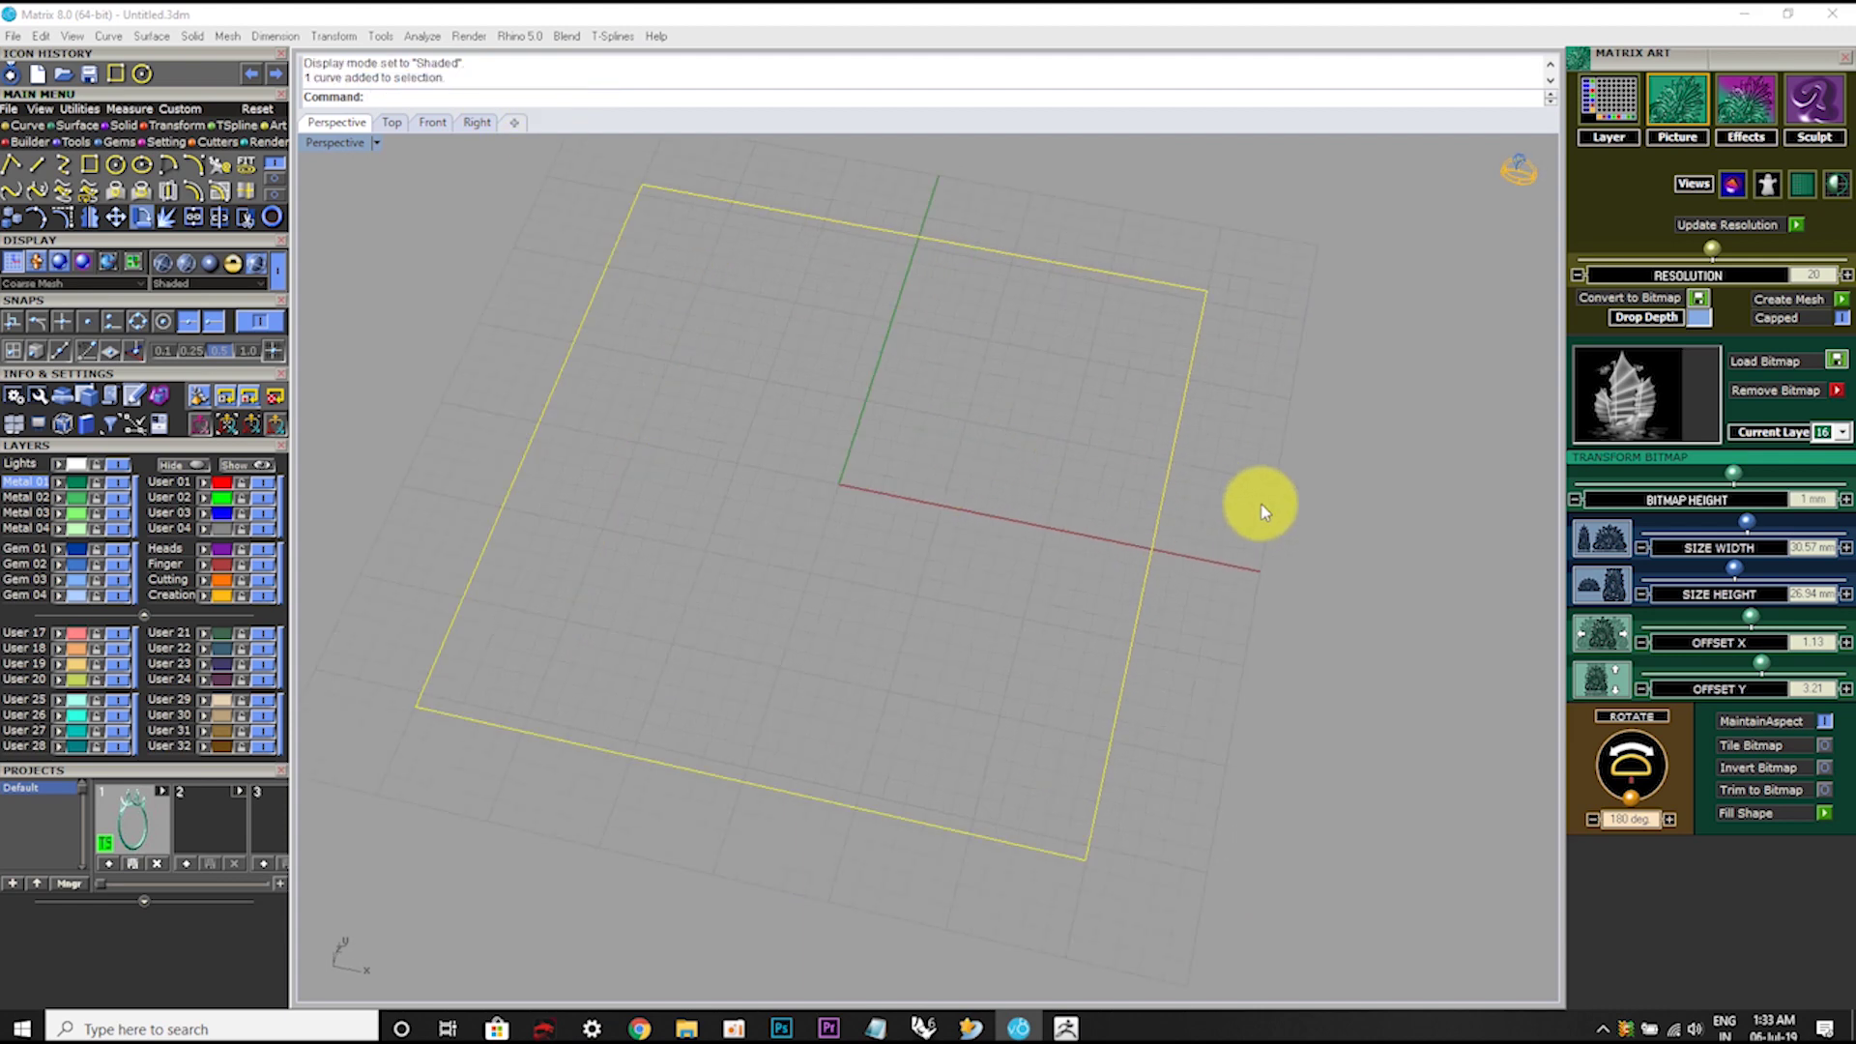
{"action": "left_click", "coordinate": [1629, 219]}
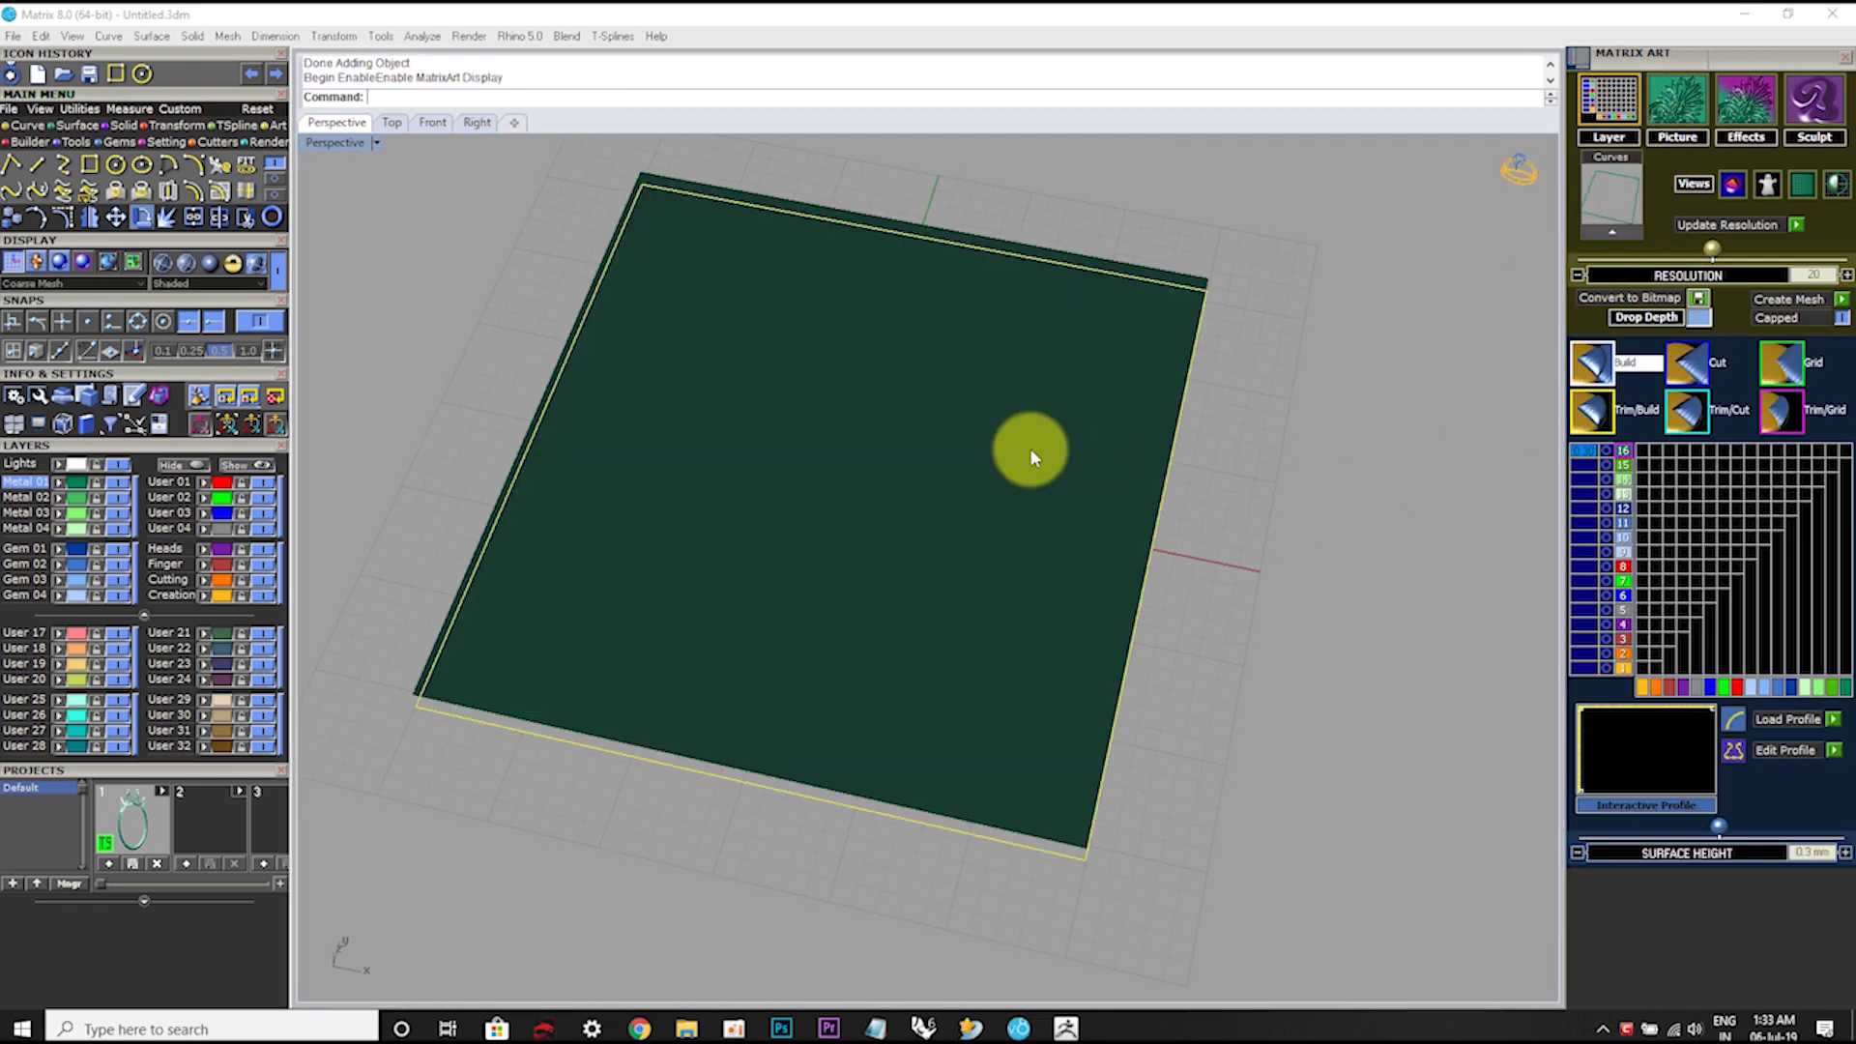
{"action": "right_click_drag", "start_coordinate": [1028, 455], "coordinate": [1032, 402]}
{"action": "left_click", "coordinate": [1714, 106]}
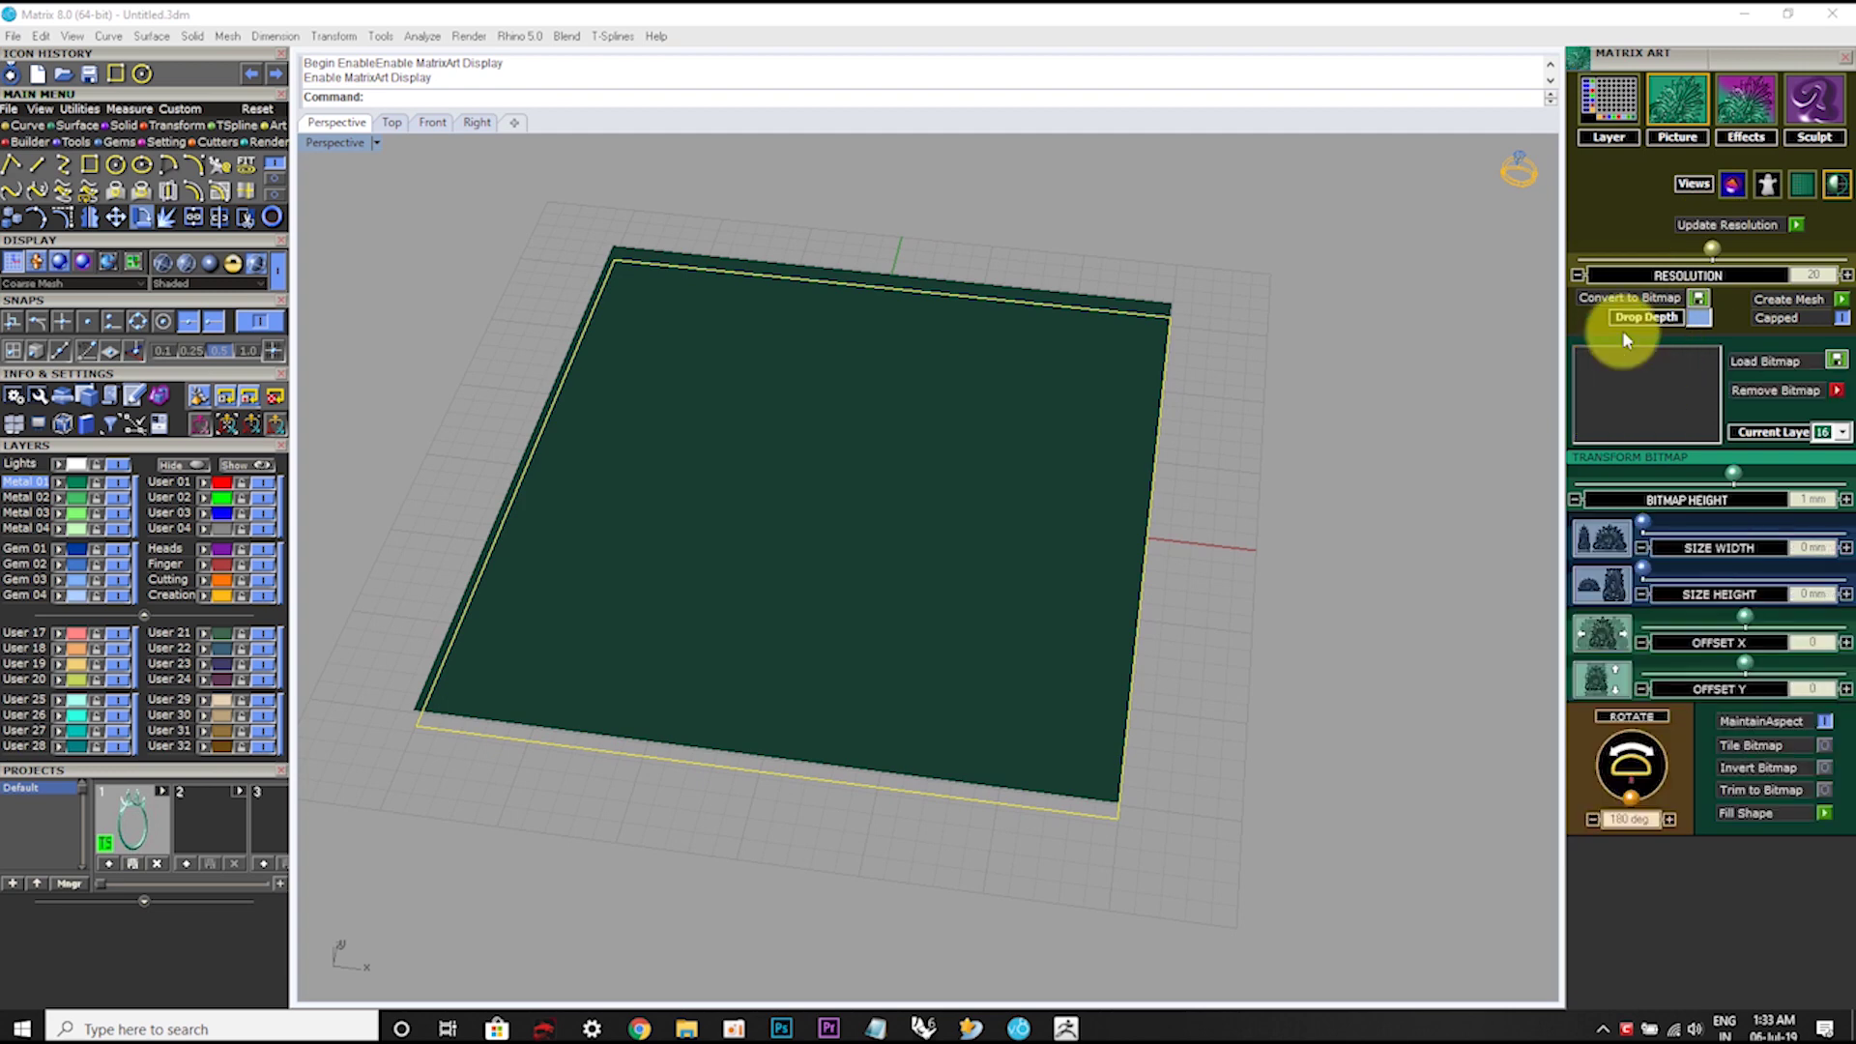
Step: Load 51rr8vd1.bmp from the Art folder as a bitmap relief on the plate
{"action": "left_click", "coordinate": [1647, 388]}
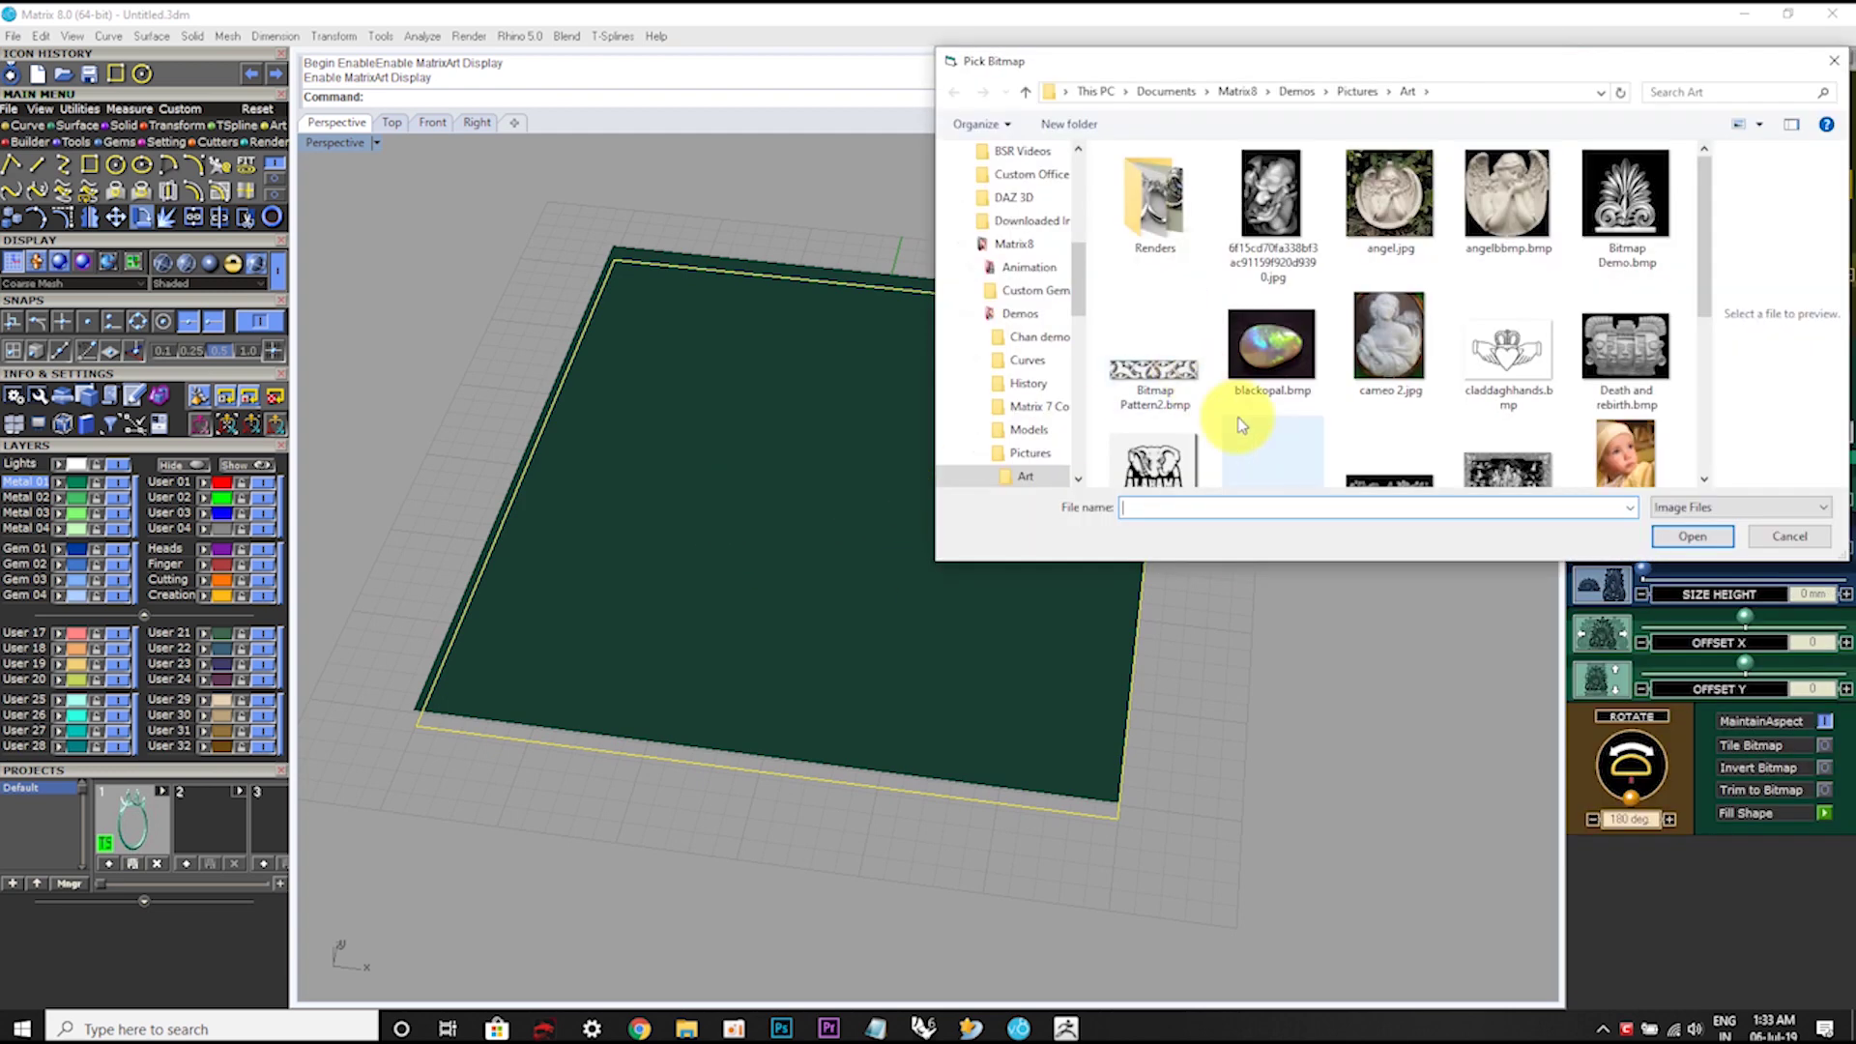
{"action": "left_click", "coordinate": [1295, 445]}
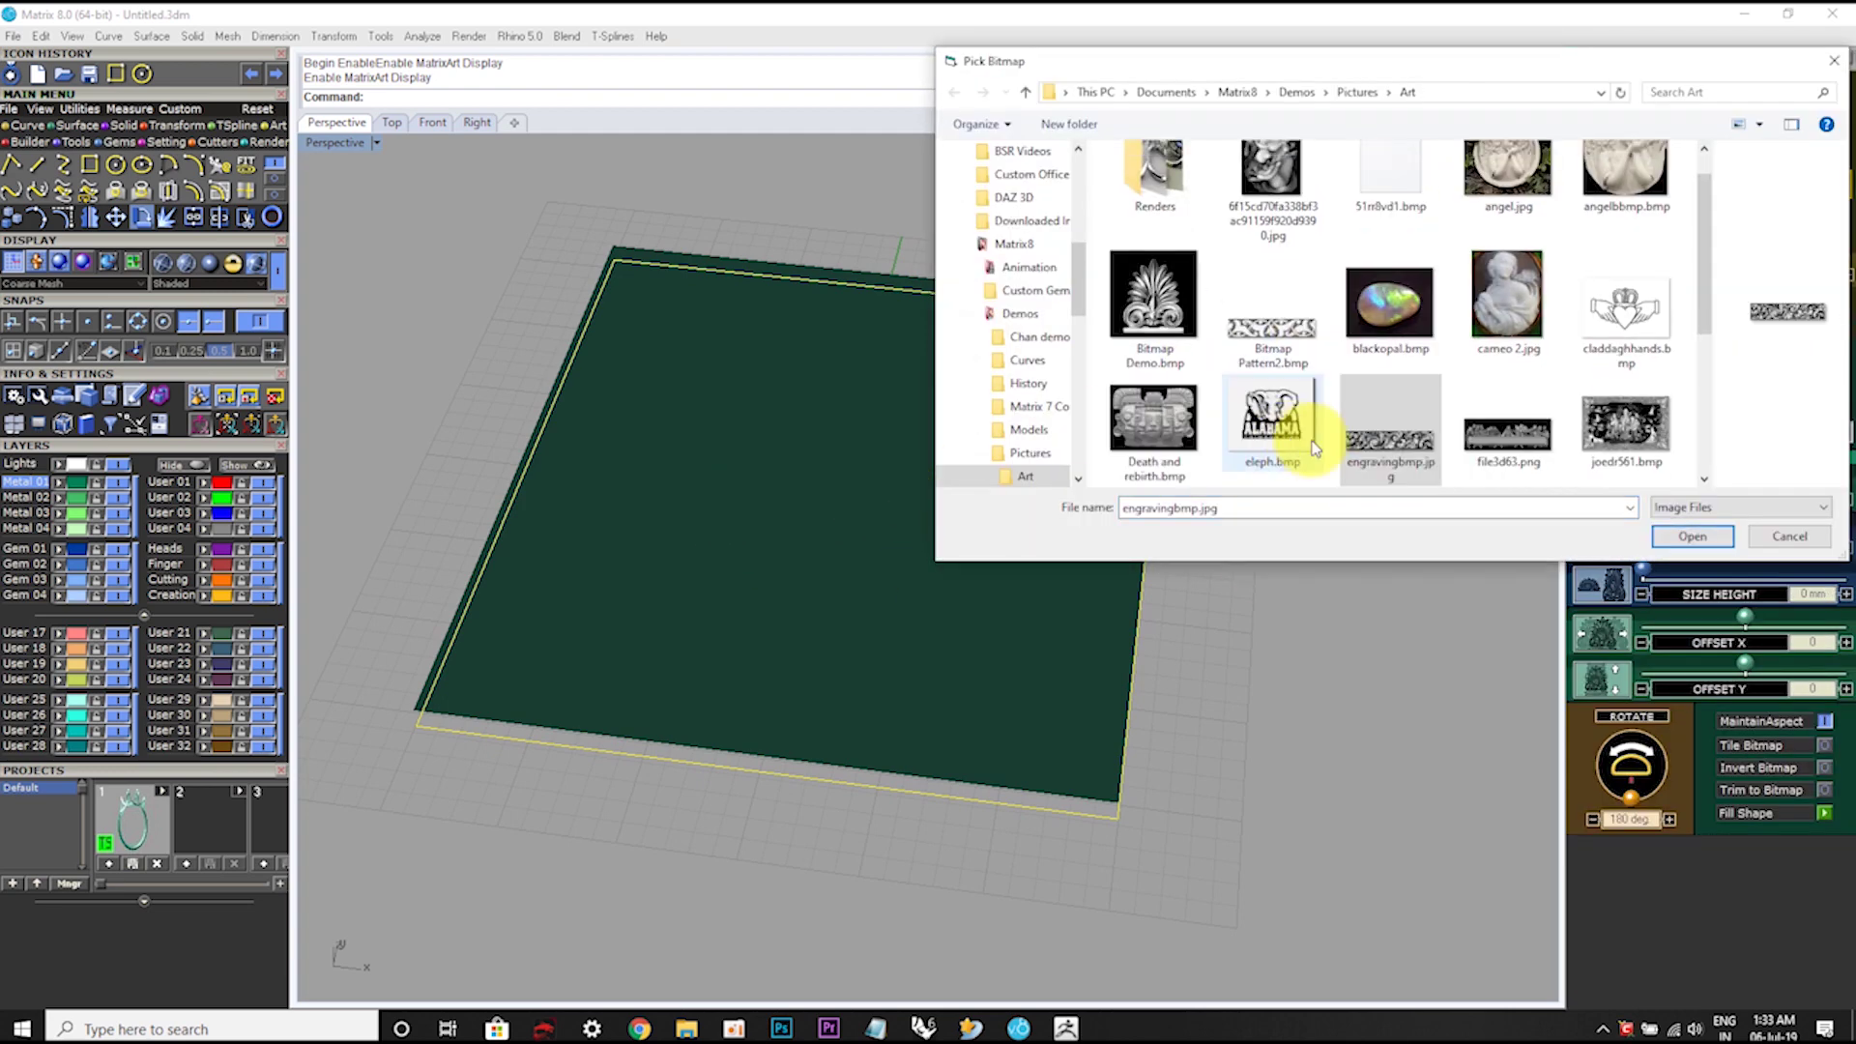
{"action": "scroll", "coordinate": [1309, 375], "scroll_direction": "down", "scroll_amount": 3}
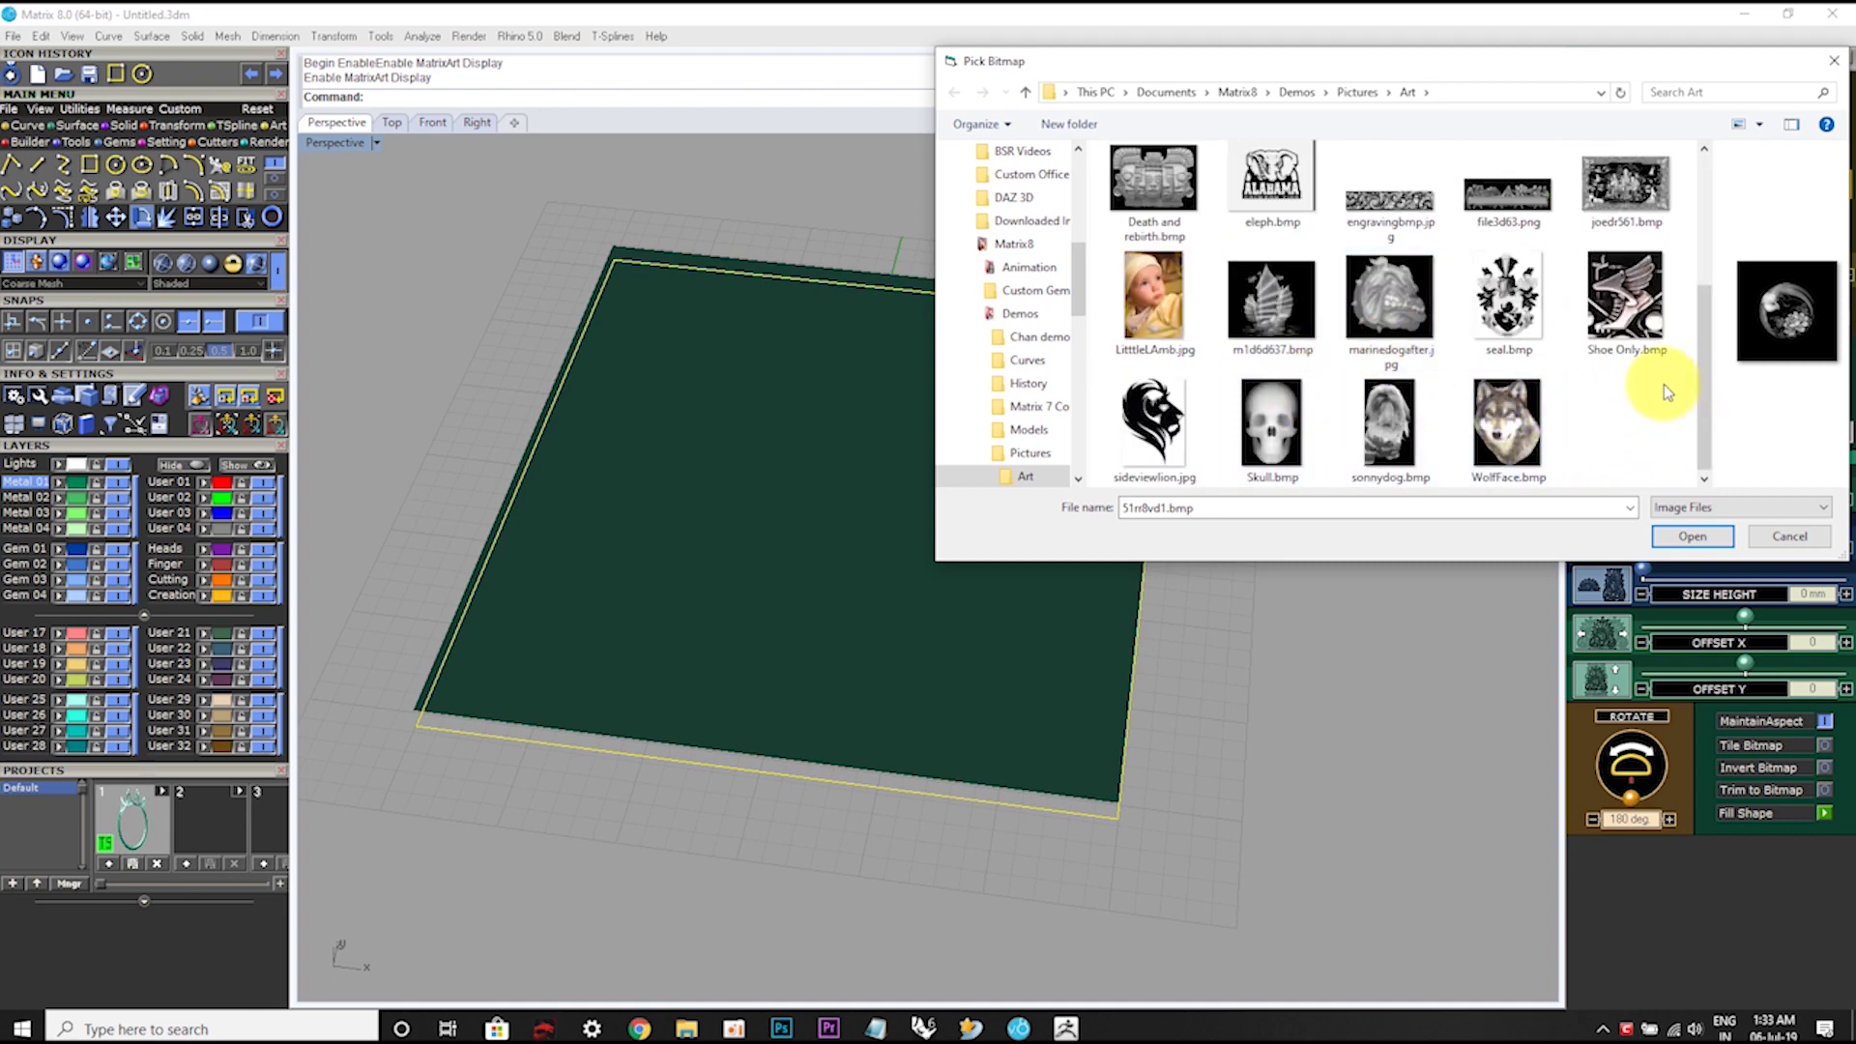
{"action": "scroll", "coordinate": [1667, 357], "scroll_direction": "up", "scroll_amount": 3}
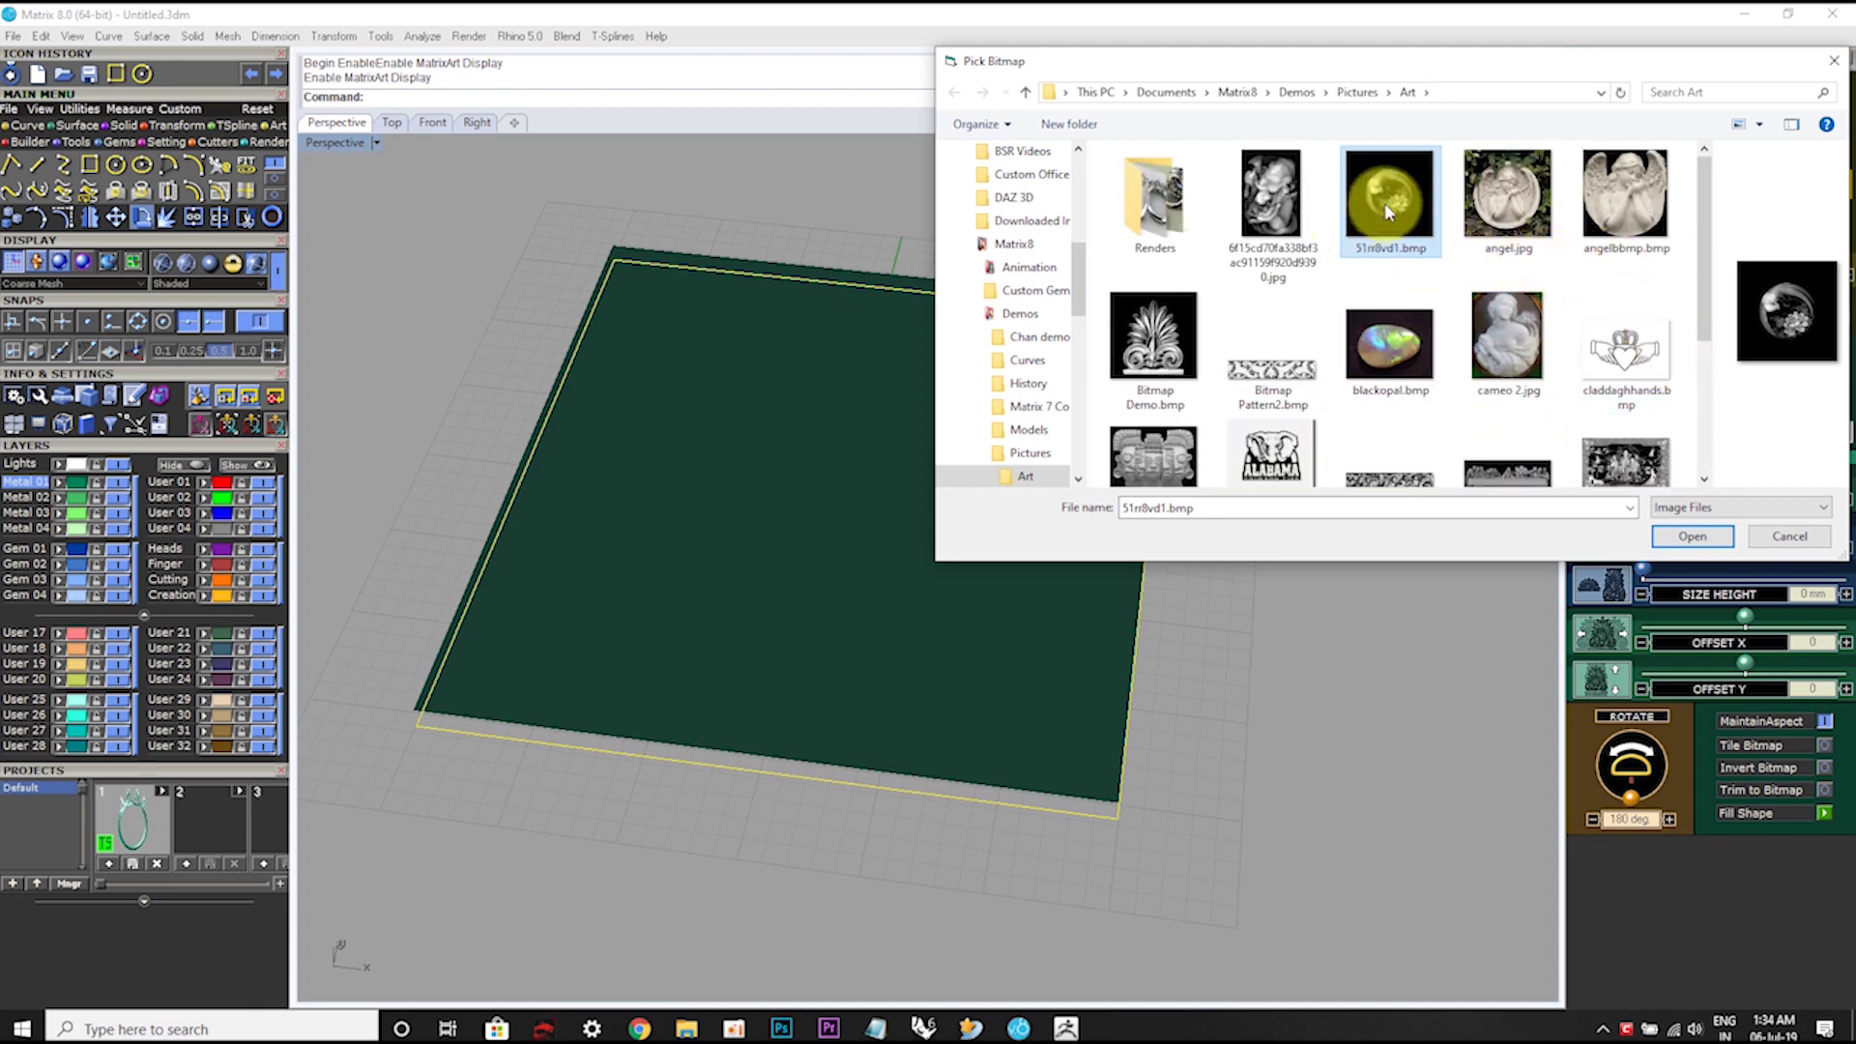
{"action": "left_click", "coordinate": [1691, 536]}
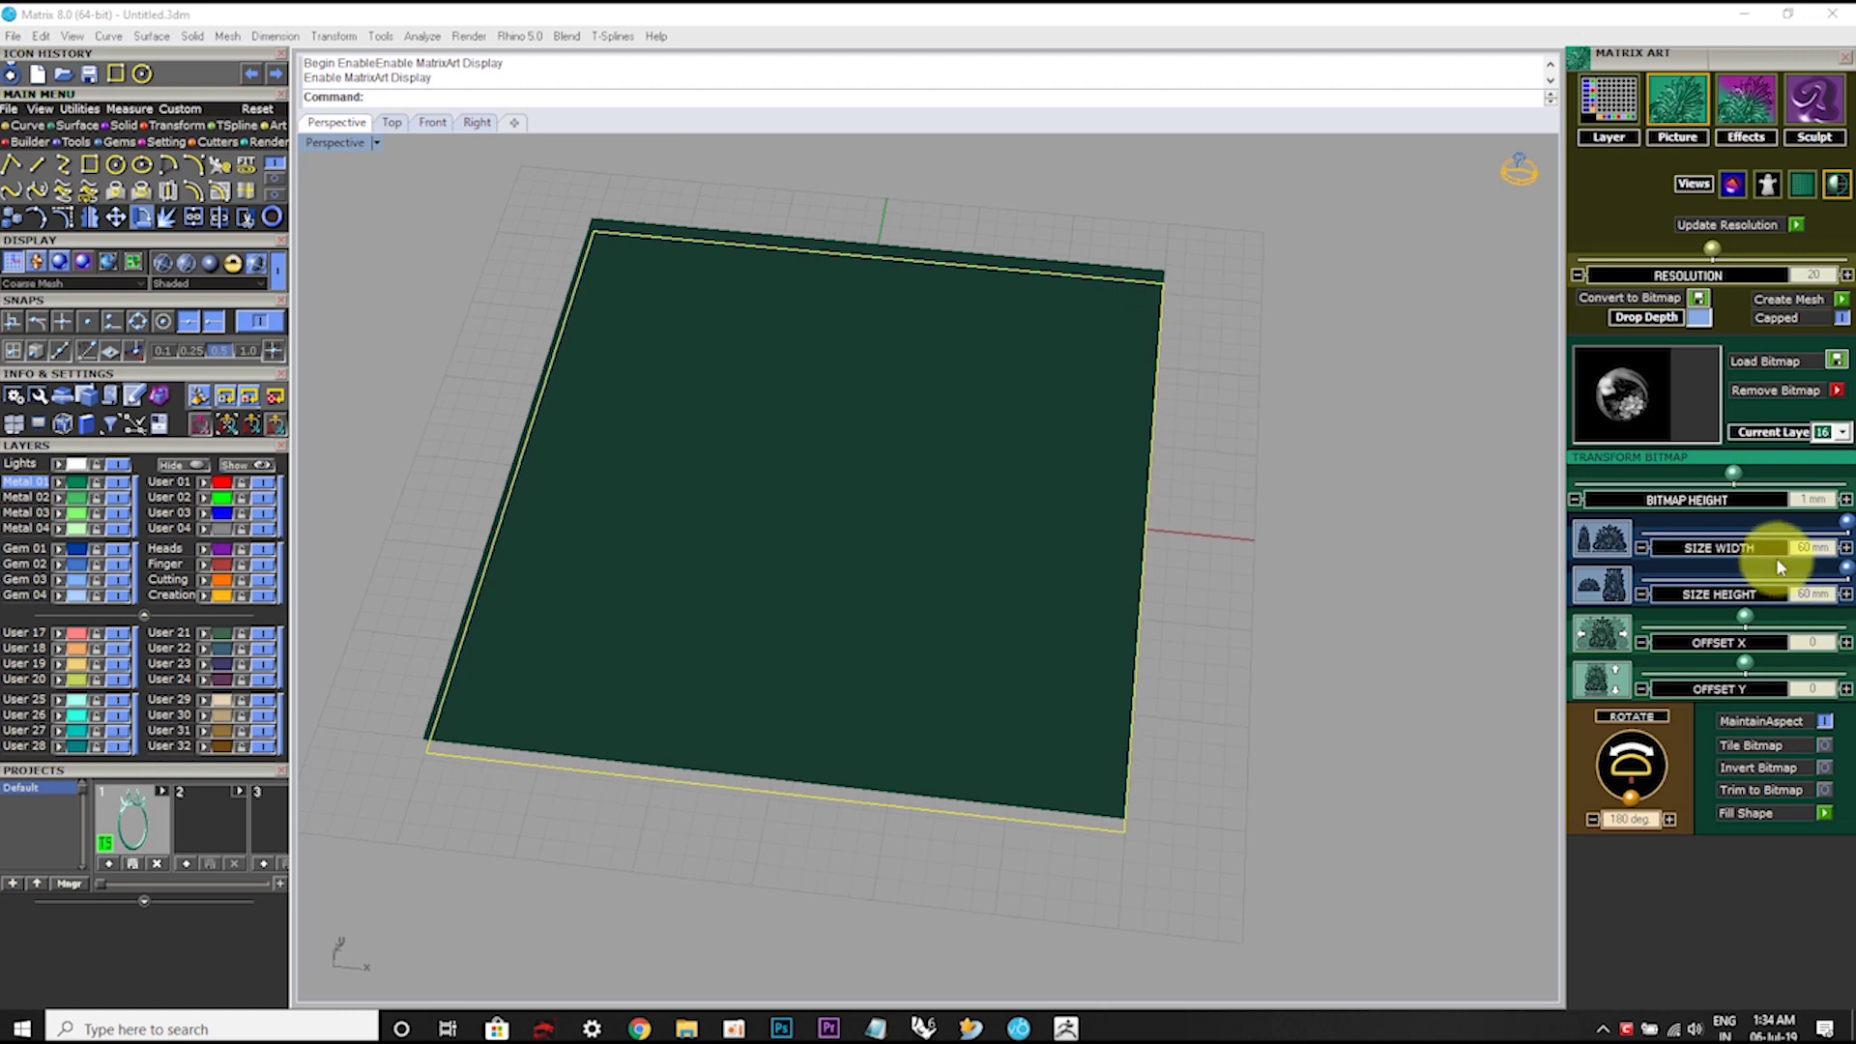
Step: Resize the relief to about 44.72 mm wide and centre it at offsets 6.79, 6.04
{"action": "left_click_drag", "start_coordinate": [1847, 520], "coordinate": [1764, 527]}
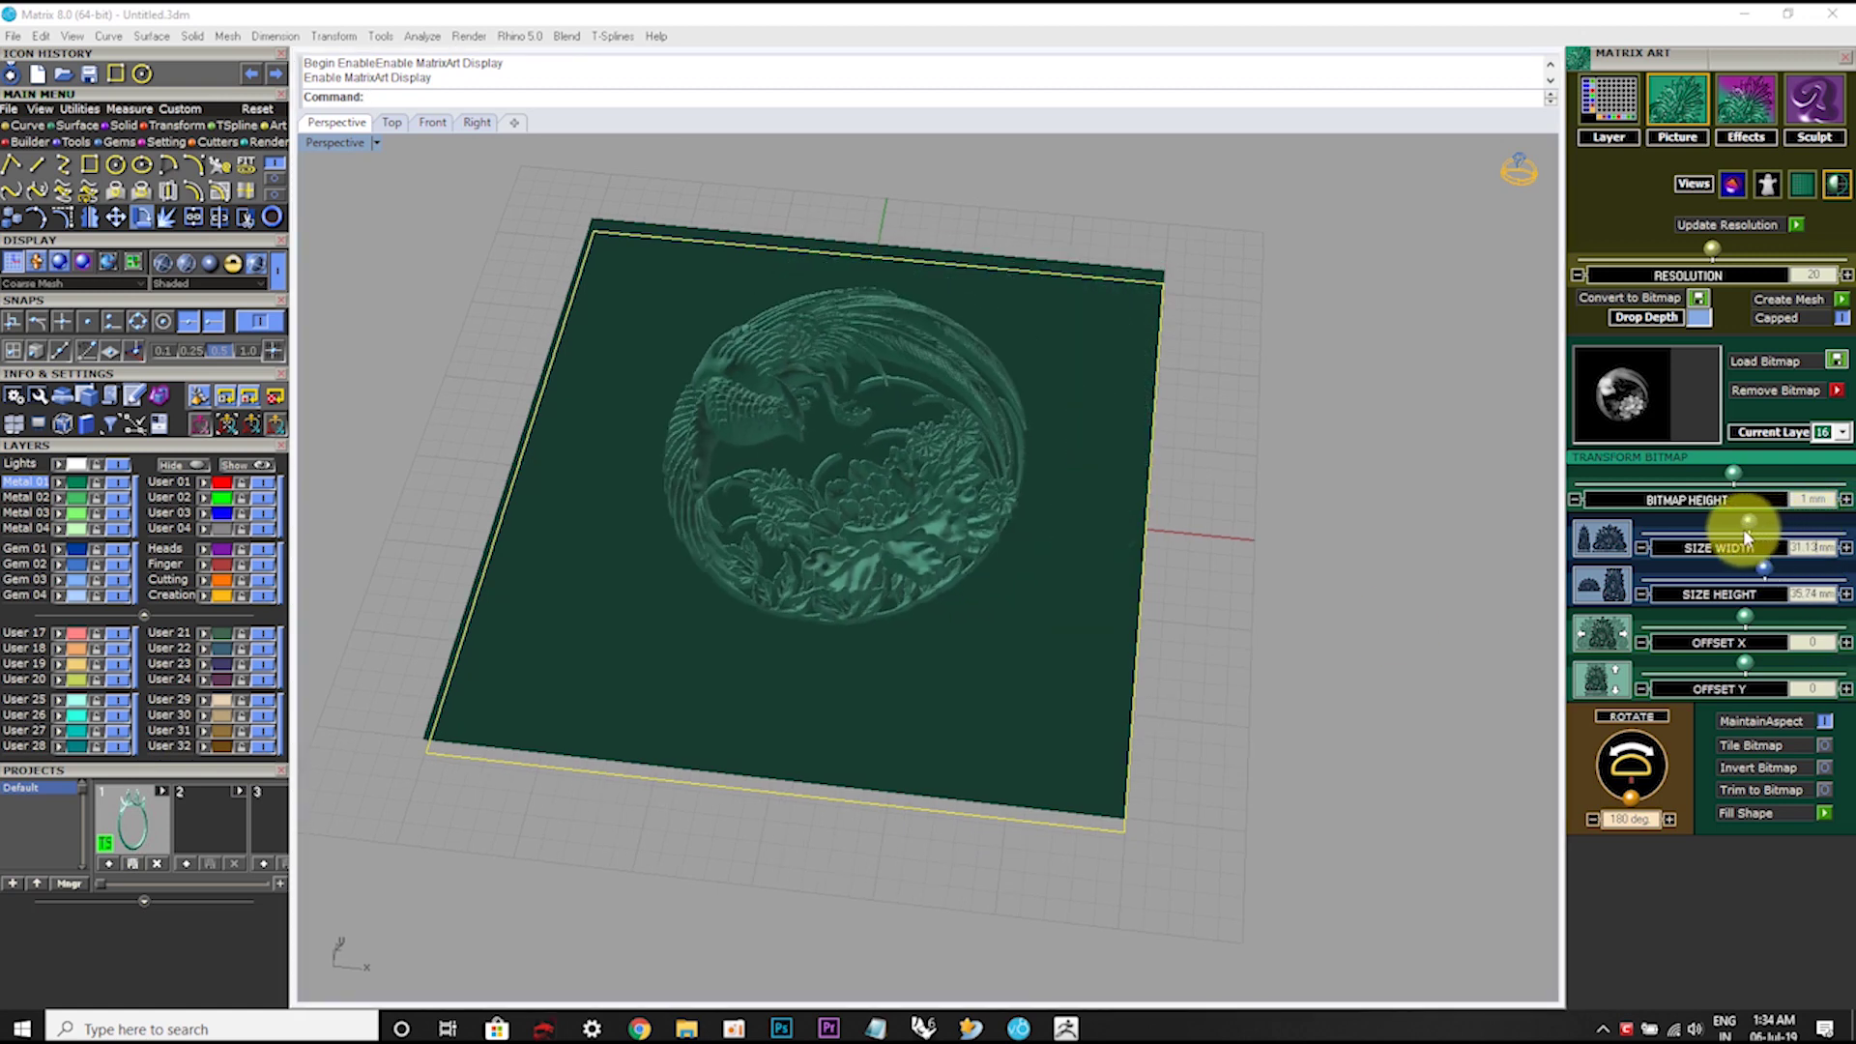
{"action": "right_click_drag", "start_coordinate": [823, 611], "coordinate": [862, 712]}
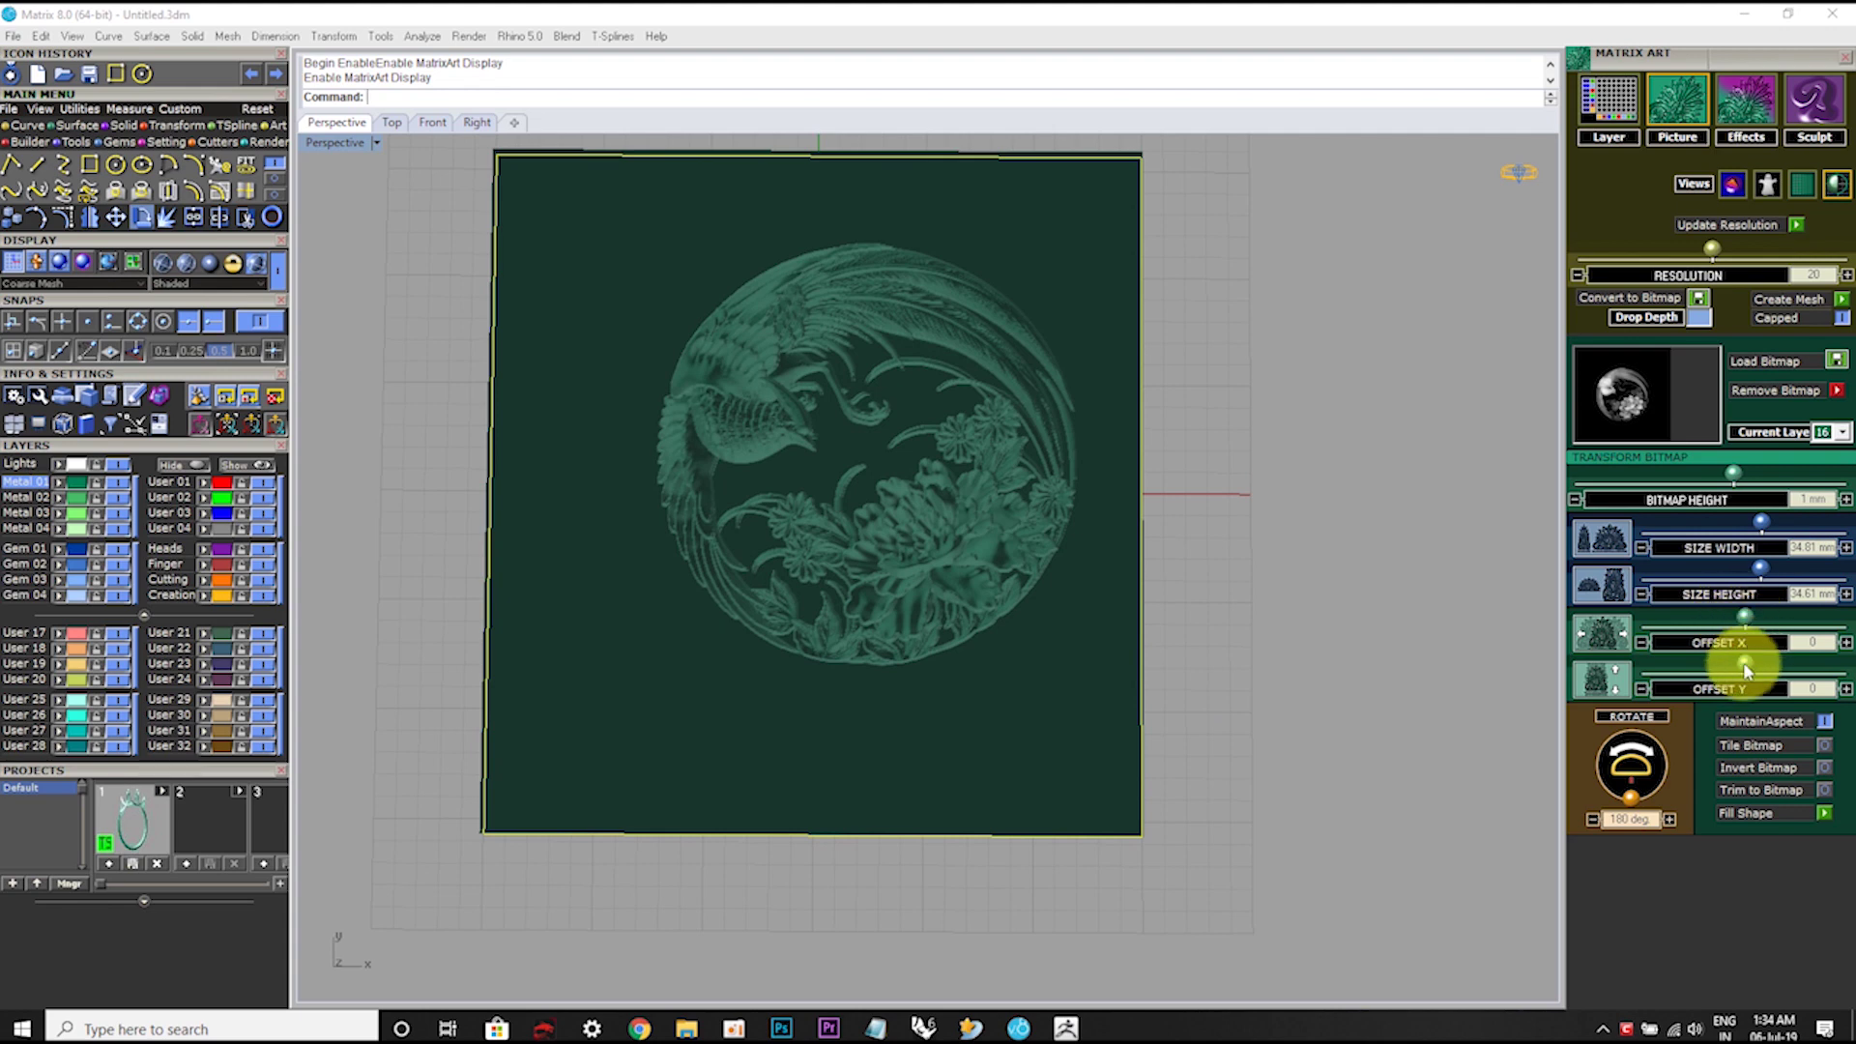
{"action": "left_click_drag", "start_coordinate": [1745, 669], "coordinate": [1733, 618]}
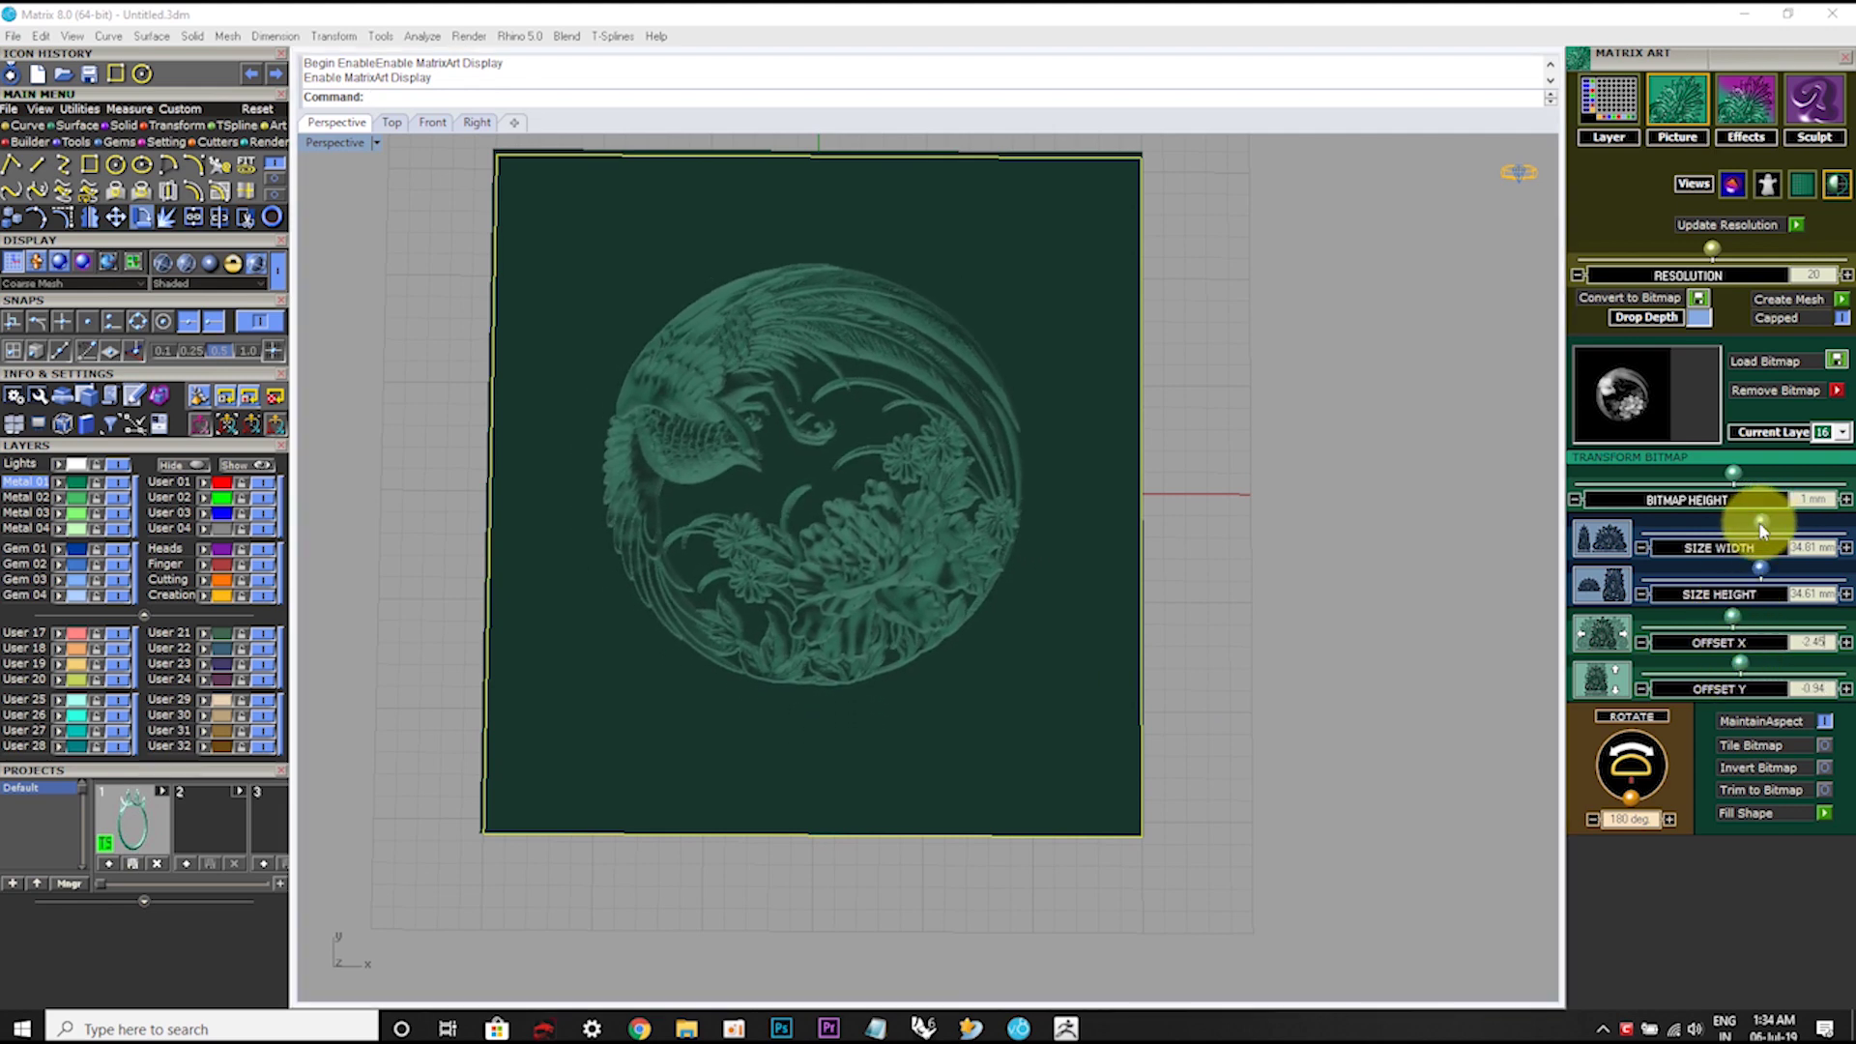
{"action": "left_click_drag", "start_coordinate": [1762, 526], "coordinate": [1795, 522]}
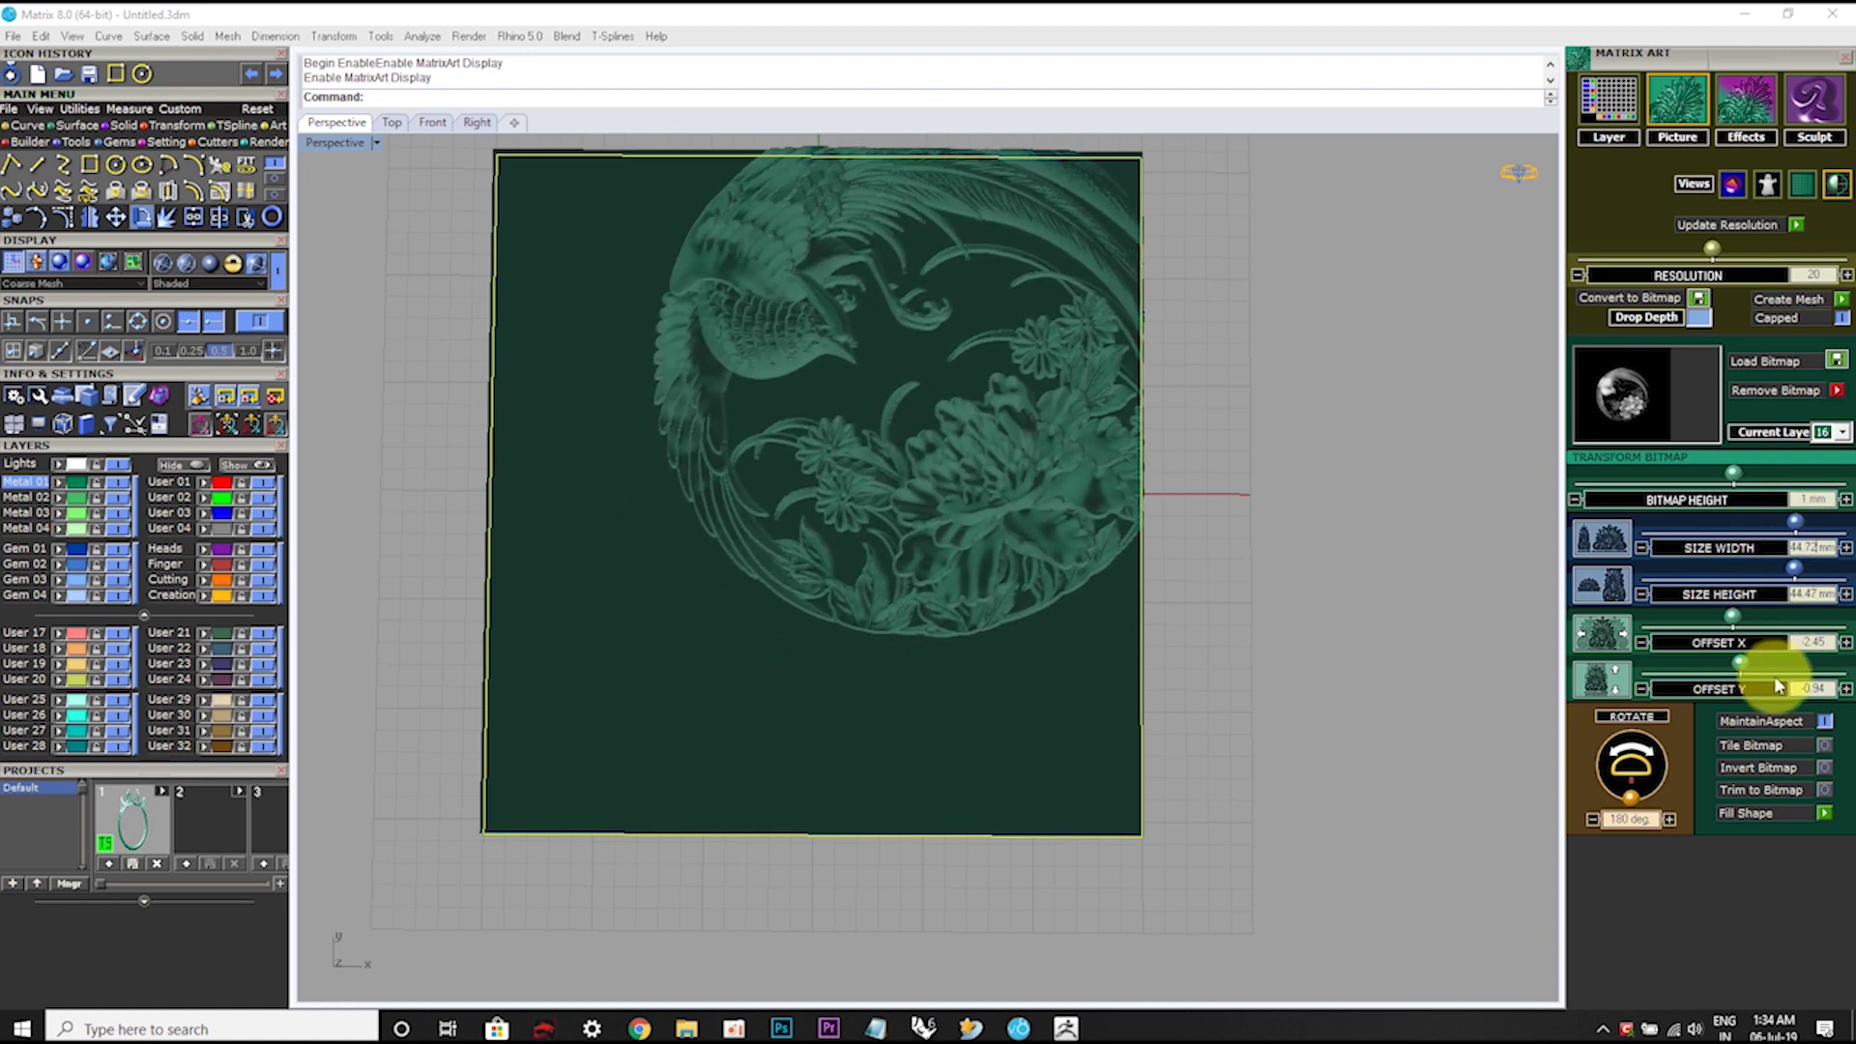
{"action": "left_click_drag", "start_coordinate": [1740, 630], "coordinate": [1713, 665]}
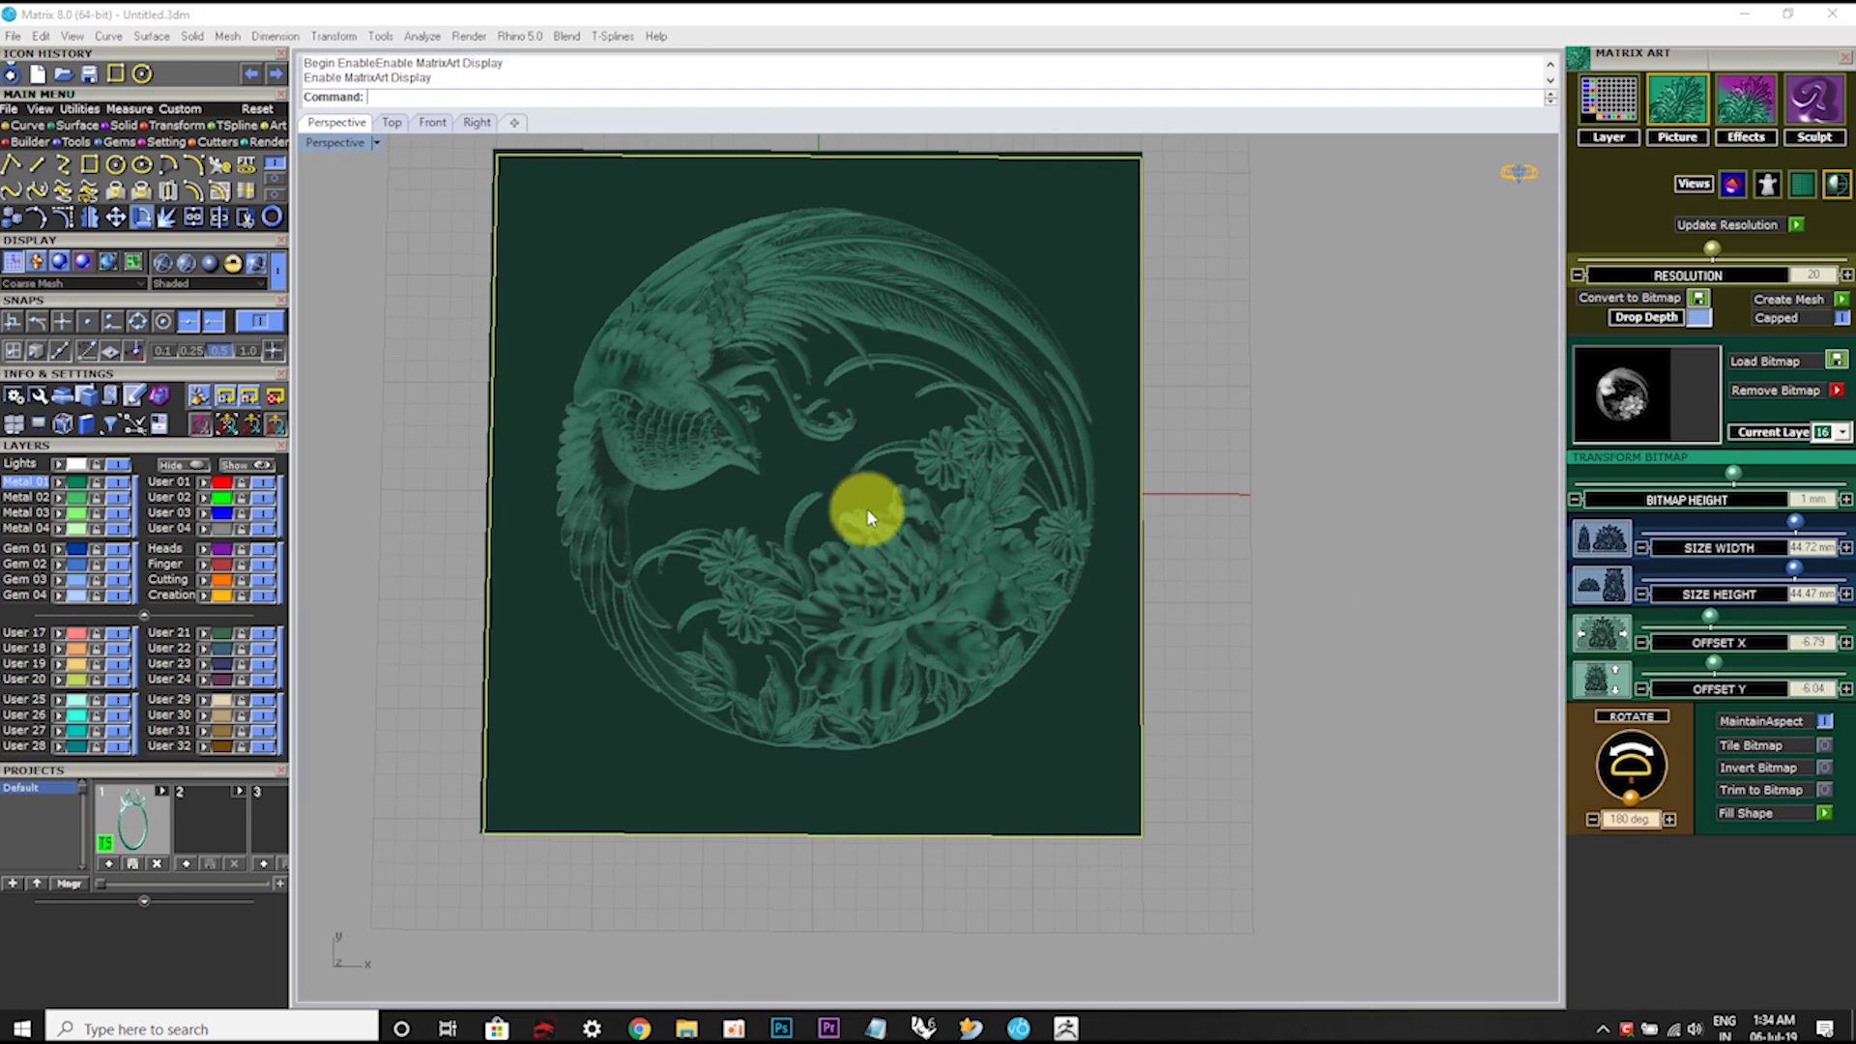
{"action": "mouse_move", "coordinate": [861, 510]}
{"action": "right_mouse_down"}
{"action": "mouse_move", "coordinate": [816, 406]}
{"action": "mouse_move", "coordinate": [912, 609]}
{"action": "mouse_move", "coordinate": [1036, 497]}
{"action": "mouse_move", "coordinate": [1040, 548]}
{"action": "mouse_move", "coordinate": [983, 614]}
{"action": "mouse_move", "coordinate": [773, 420]}
{"action": "right_mouse_up"}
Step: Raise the relief Resolution from 20 to 26 and inspect the sharper feathers and petals
{"action": "scroll", "coordinate": [786, 605], "scroll_direction": "up", "scroll_amount": 5}
{"action": "scroll", "coordinate": [787, 606], "scroll_direction": "up", "scroll_amount": 3}
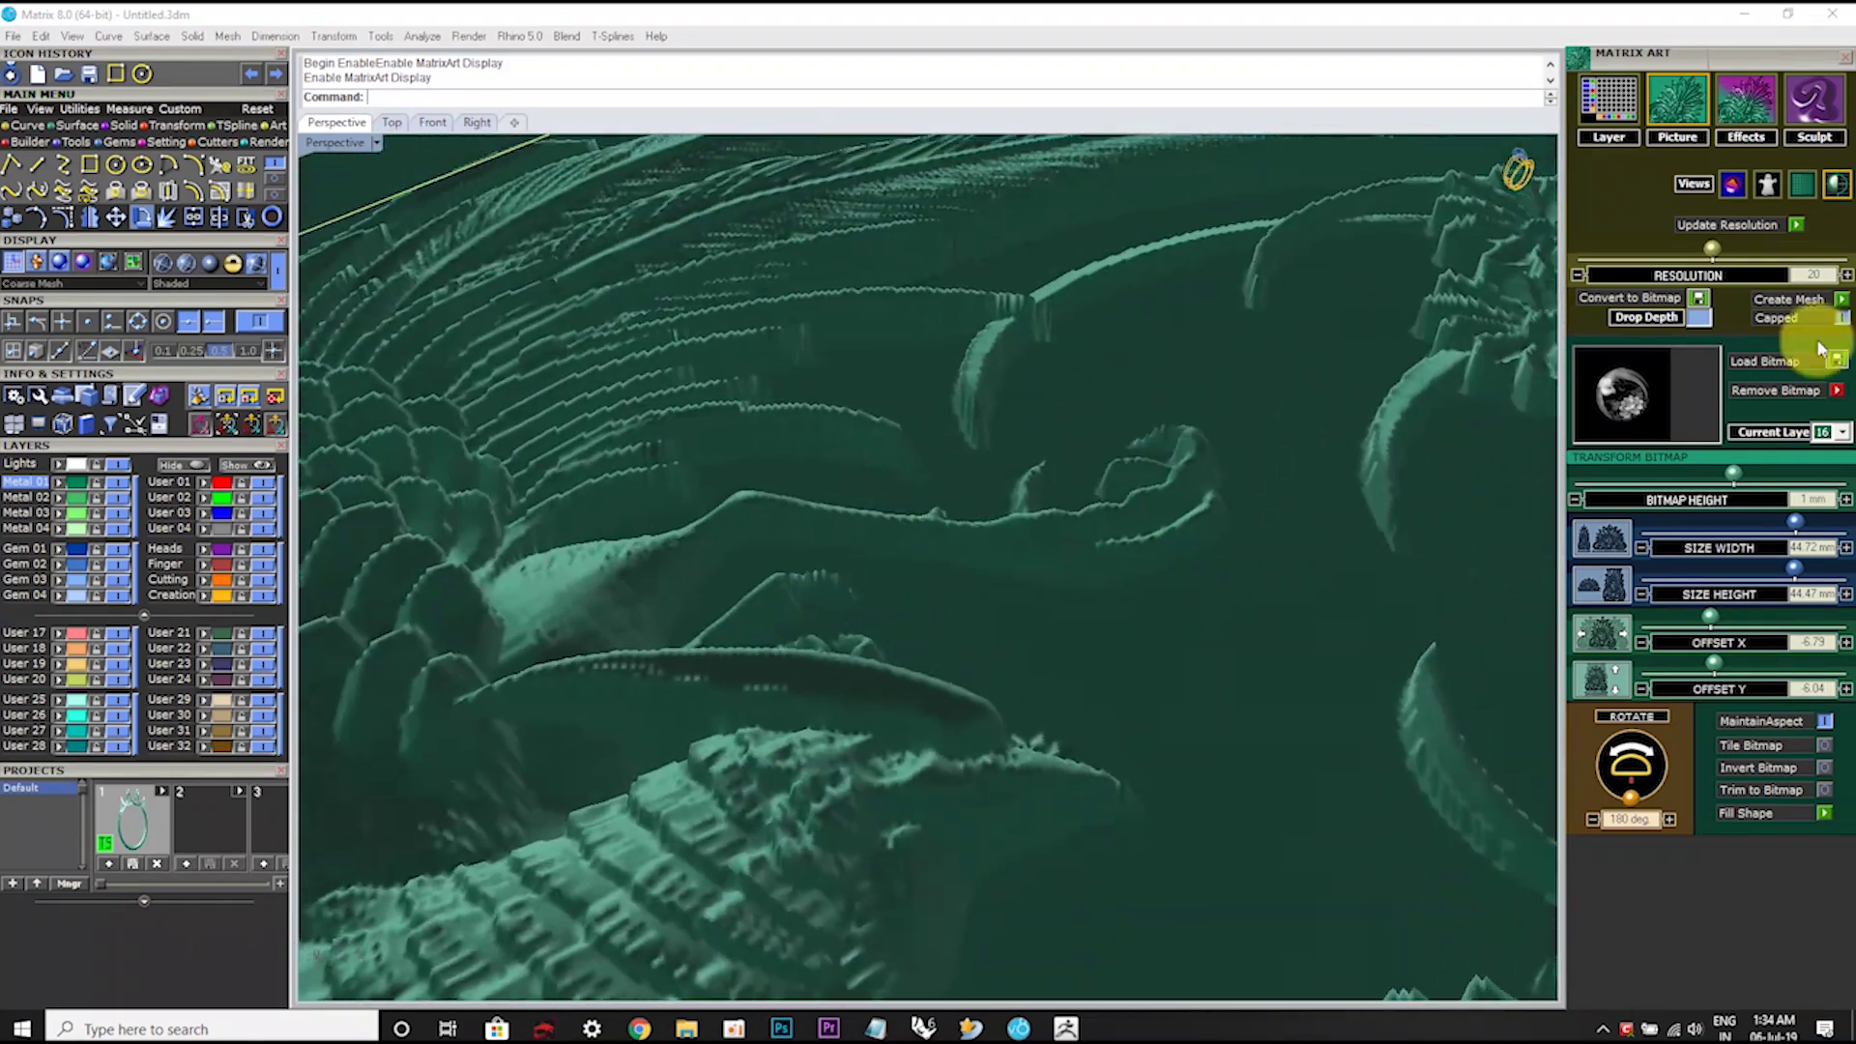
{"action": "left_click_drag", "start_coordinate": [1712, 250], "coordinate": [1783, 251]}
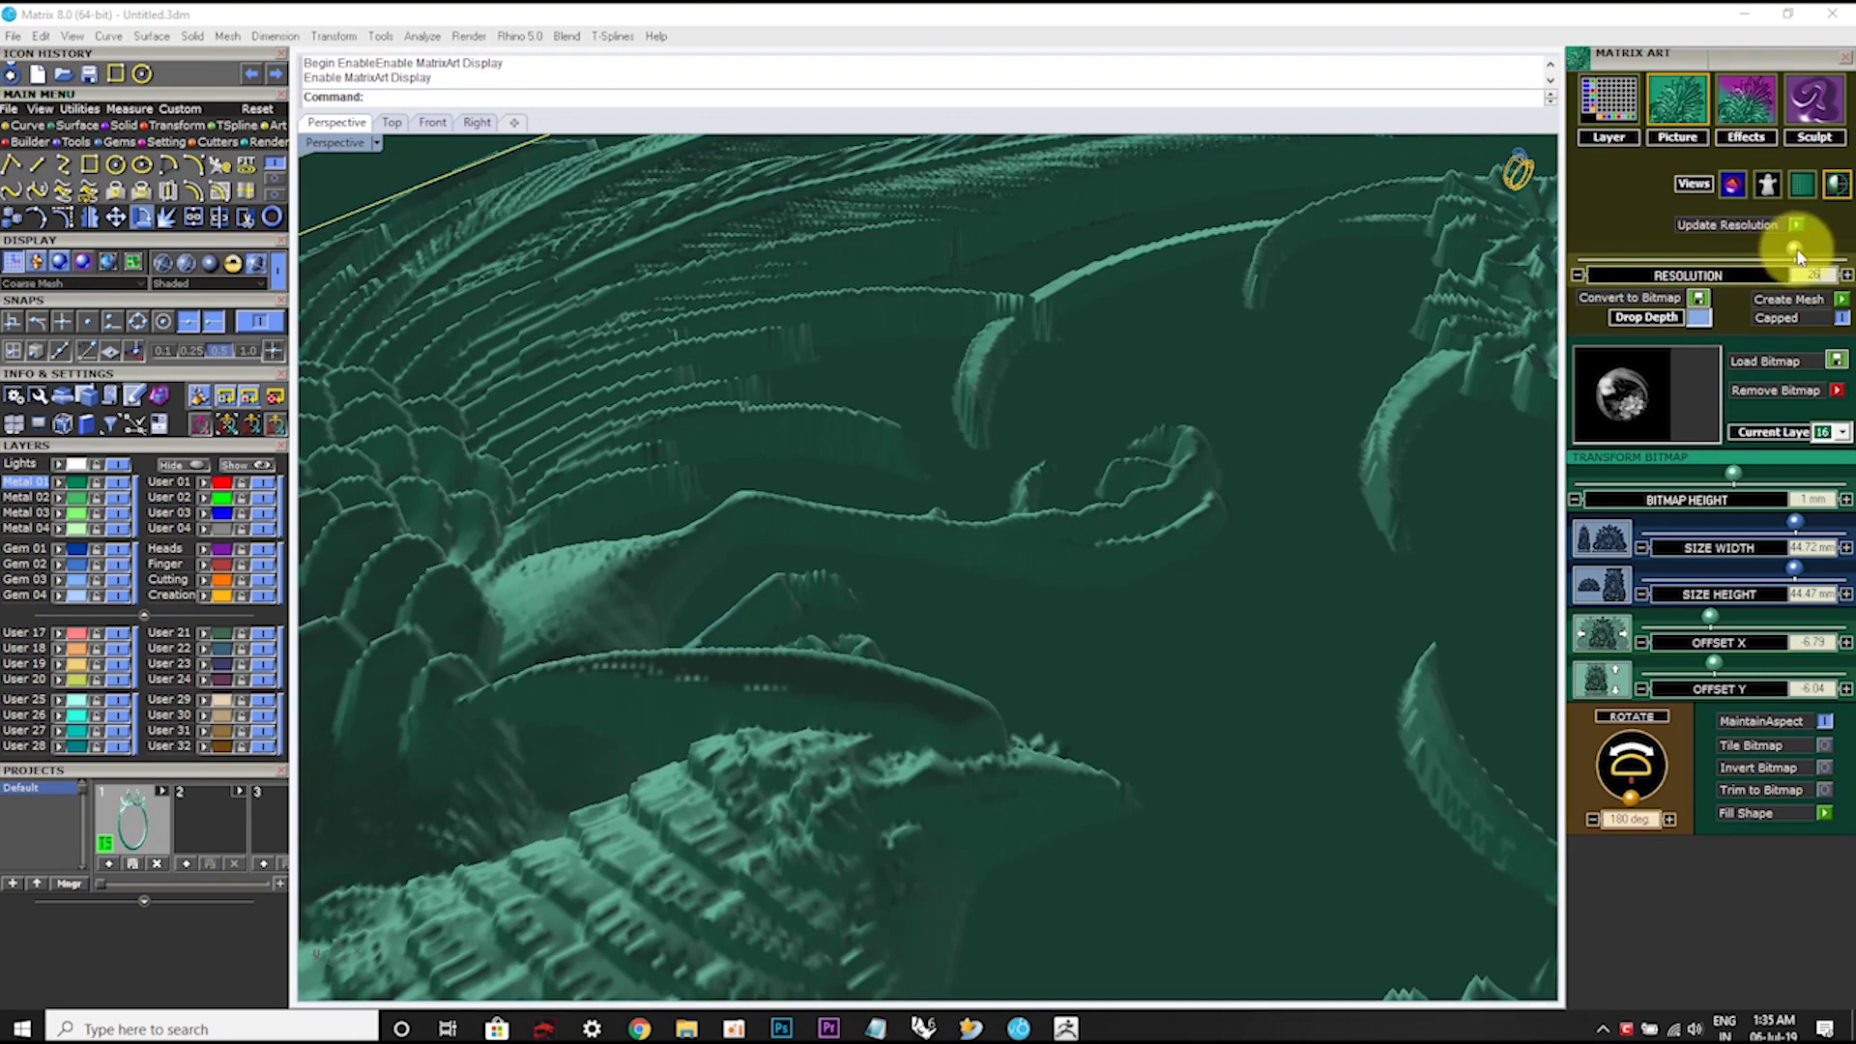
{"action": "scroll", "coordinate": [841, 567], "scroll_direction": "down", "scroll_amount": 2}
{"action": "scroll", "coordinate": [866, 590], "scroll_direction": "down", "scroll_amount": 2}
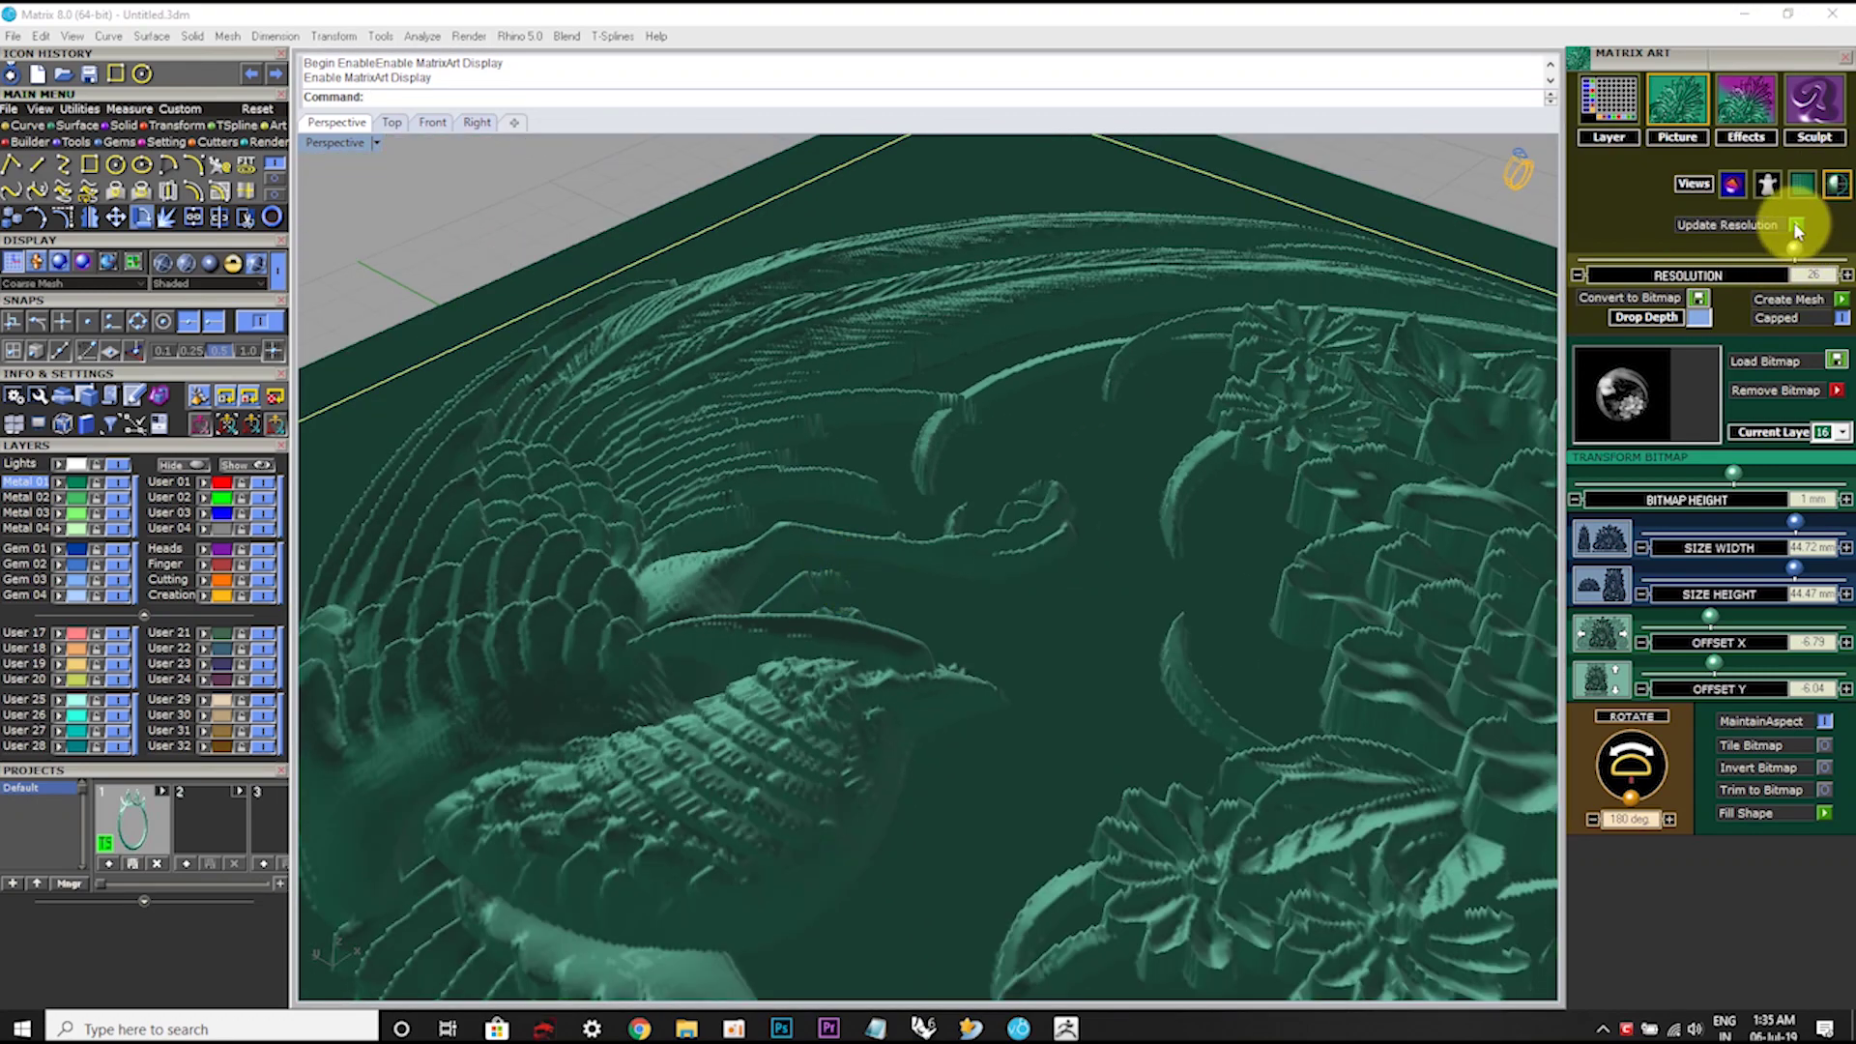
{"action": "scroll", "coordinate": [763, 561], "scroll_direction": "up", "scroll_amount": 5}
{"action": "scroll", "coordinate": [895, 618], "scroll_direction": "down", "scroll_amount": 5}
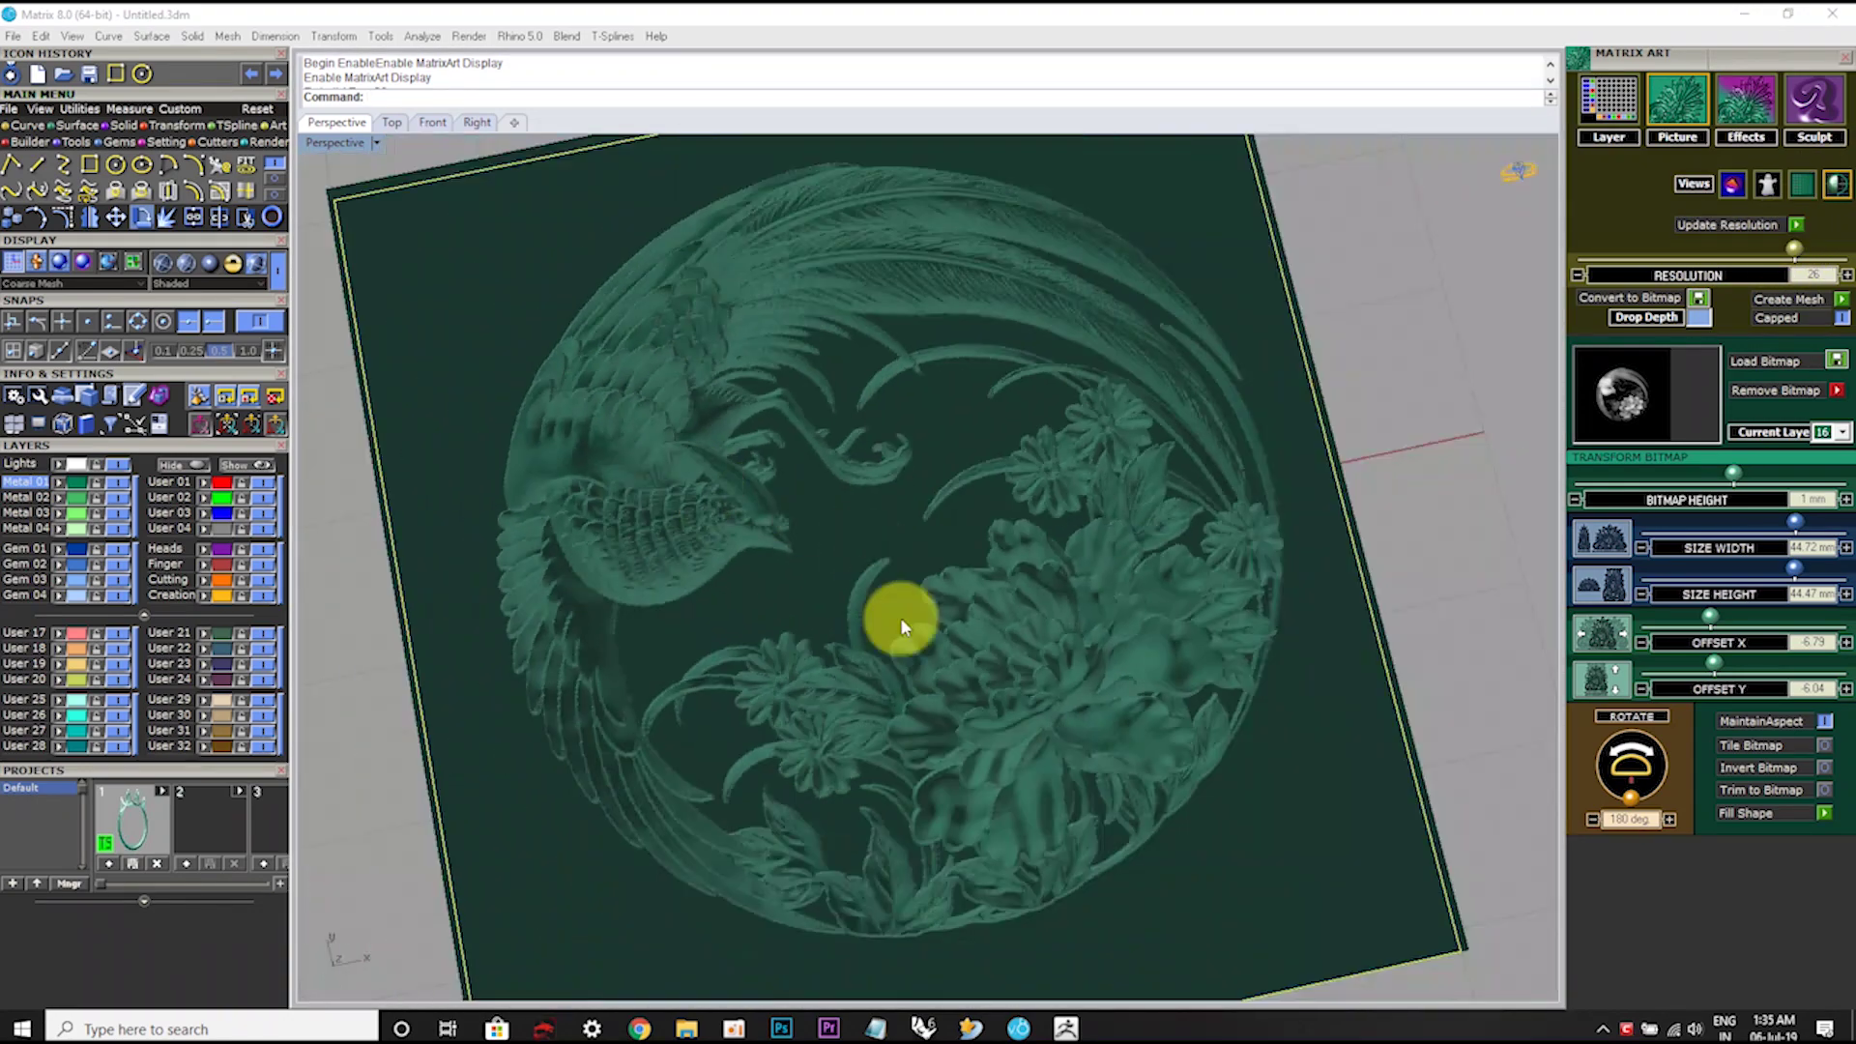
{"action": "scroll", "coordinate": [1127, 721], "scroll_direction": "up", "scroll_amount": 5}
{"action": "mouse_move", "coordinate": [1128, 721]}
{"action": "right_mouse_down"}
{"action": "mouse_move", "coordinate": [1177, 535]}
{"action": "mouse_move", "coordinate": [1328, 507]}
{"action": "mouse_move", "coordinate": [1325, 476]}
{"action": "mouse_move", "coordinate": [1015, 493]}
{"action": "mouse_move", "coordinate": [1024, 600]}
{"action": "mouse_move", "coordinate": [897, 635]}
{"action": "mouse_move", "coordinate": [808, 402]}
{"action": "right_mouse_up"}
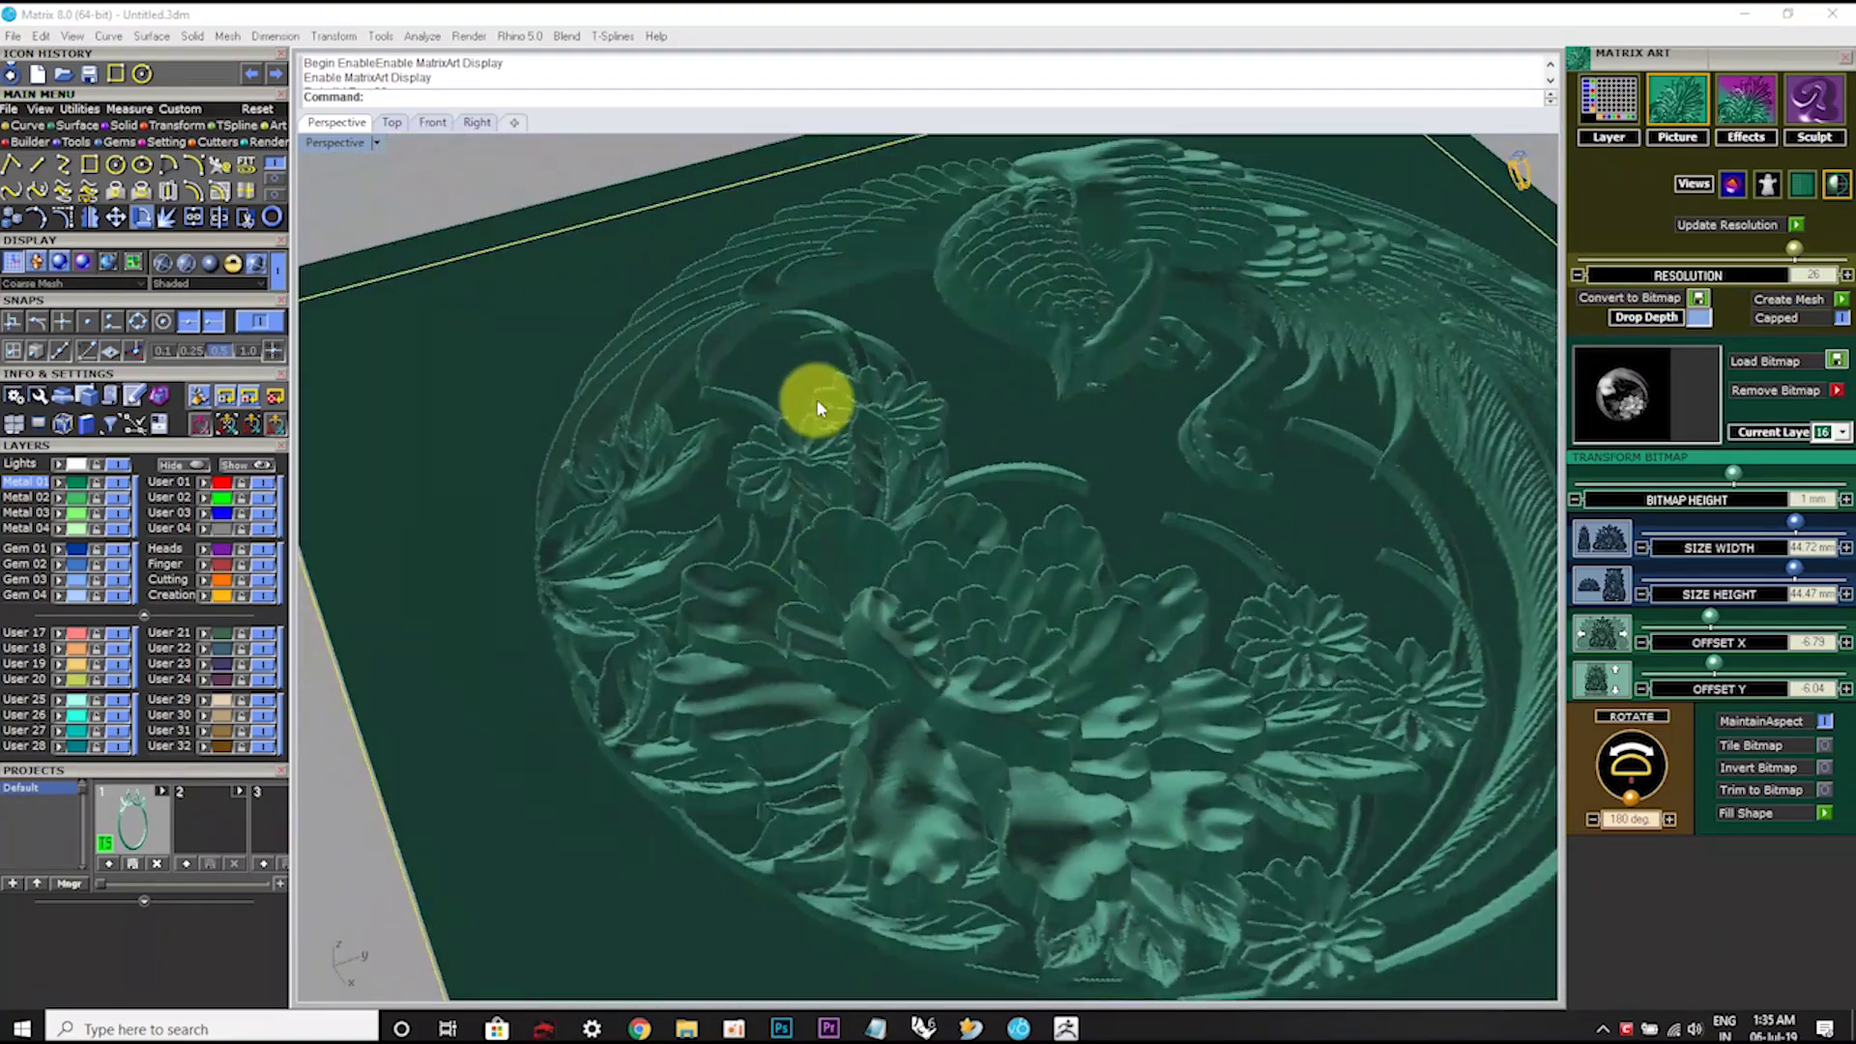
{"action": "scroll", "coordinate": [644, 593], "scroll_direction": "up", "scroll_amount": 5}
{"action": "scroll", "coordinate": [721, 539], "scroll_direction": "down", "scroll_amount": 2}
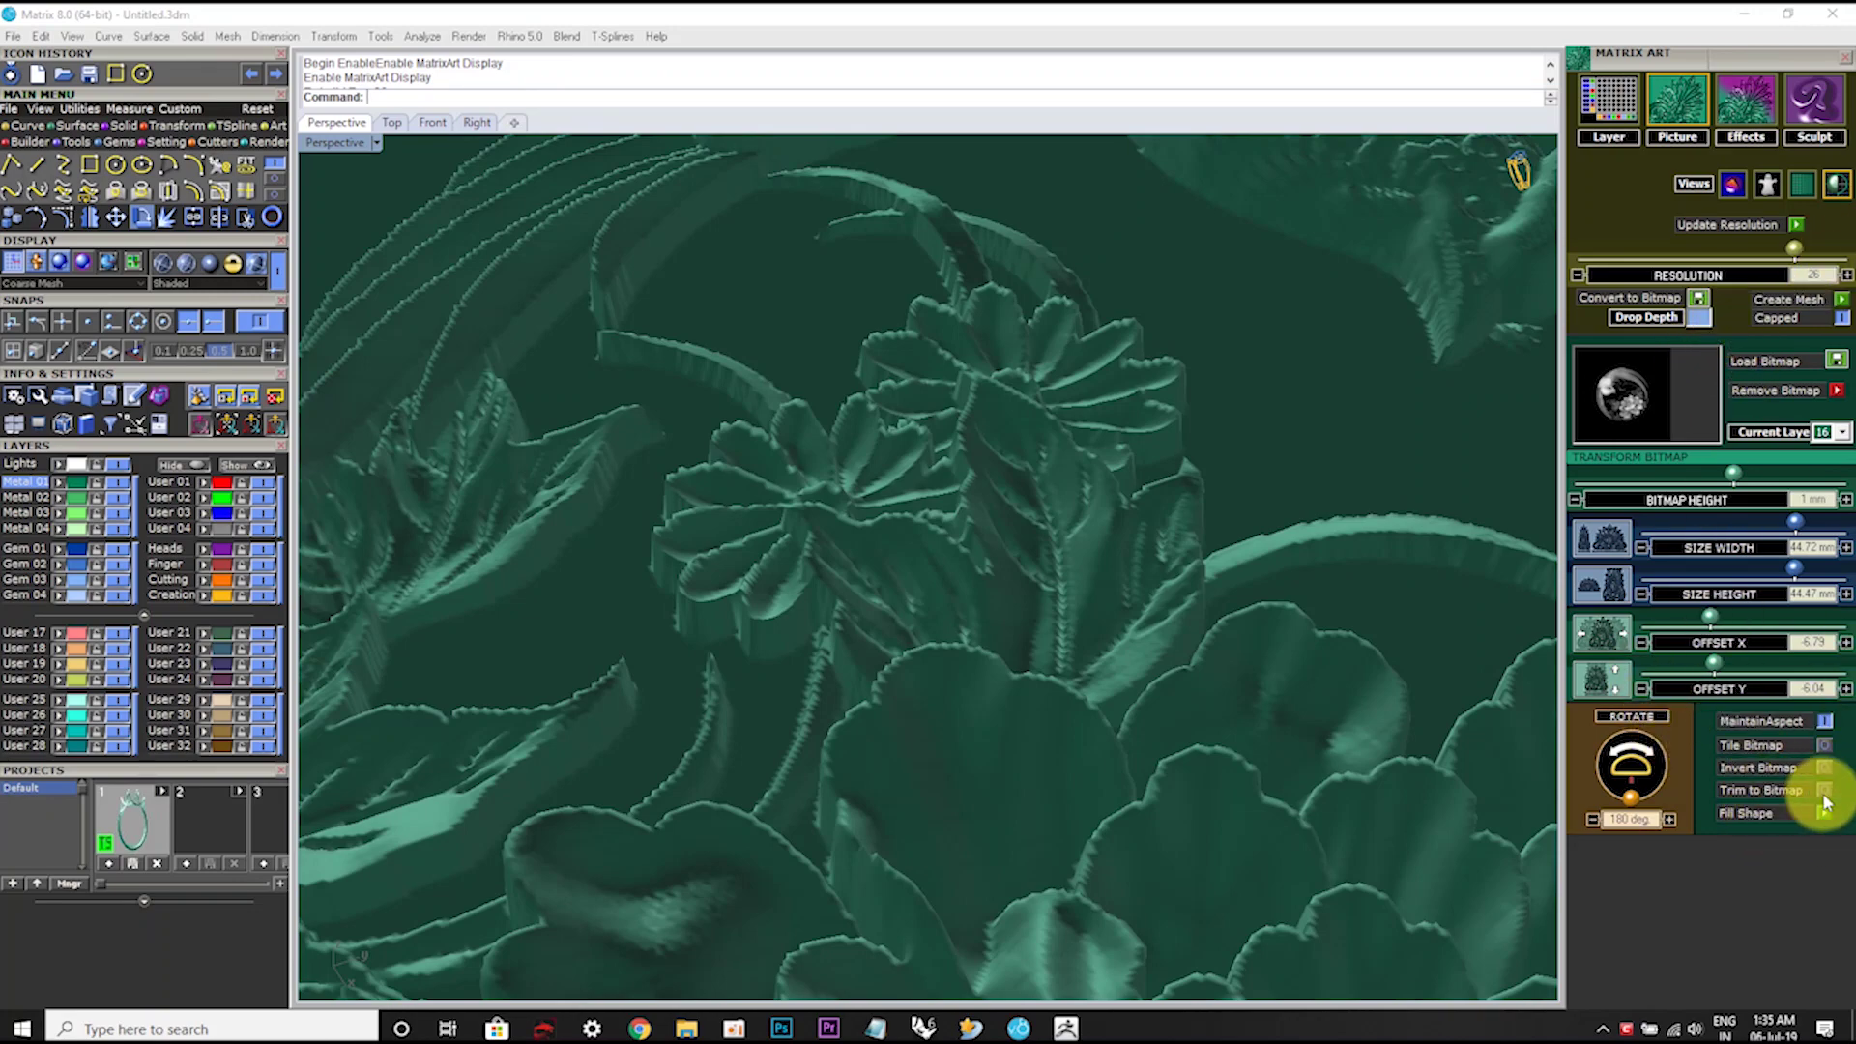
Step: Enable Trim to Bitmap so only the round medallion remains, and orbit to check the cut-out
{"action": "left_click", "coordinate": [1824, 790]}
{"action": "scroll", "coordinate": [730, 462], "scroll_direction": "down", "scroll_amount": 3}
{"action": "scroll", "coordinate": [822, 573], "scroll_direction": "up", "scroll_amount": 1}
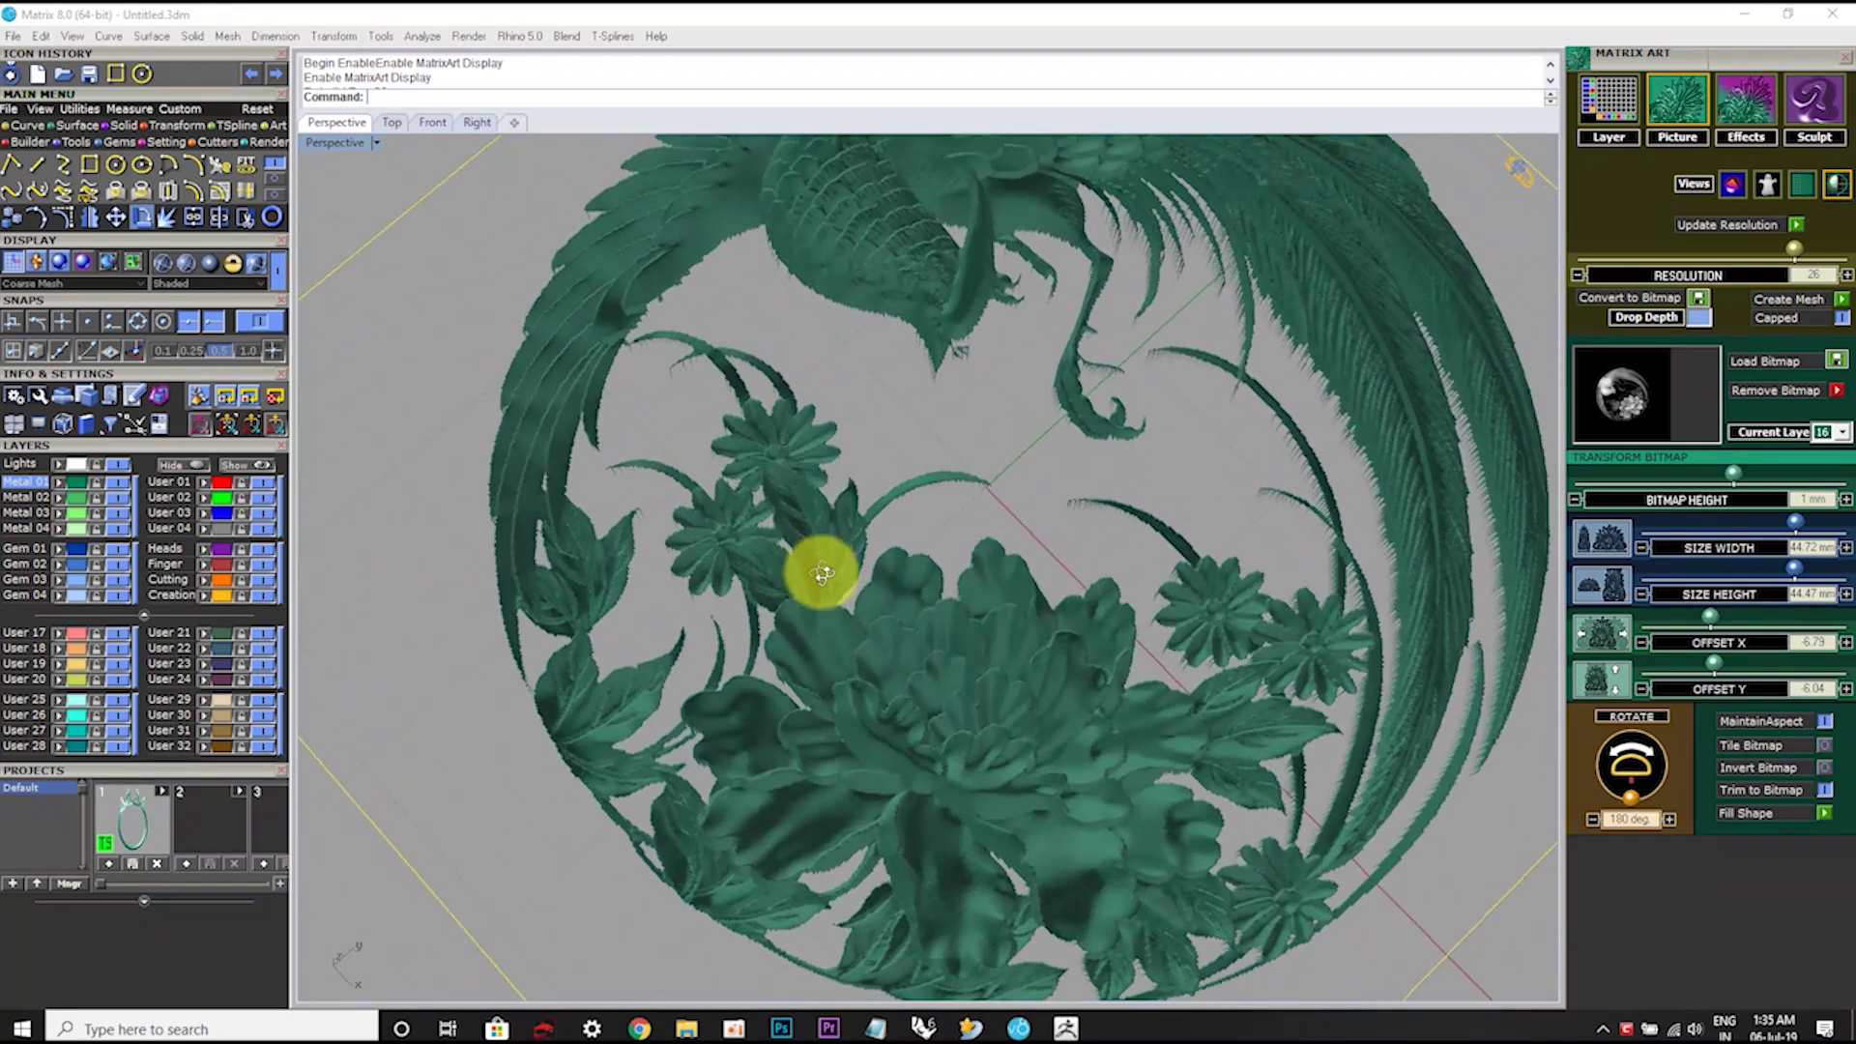
{"action": "scroll", "coordinate": [822, 573], "scroll_direction": "down", "scroll_amount": 2}
{"action": "right_click_drag", "start_coordinate": [828, 629], "coordinate": [911, 601]}
{"action": "scroll", "coordinate": [844, 275], "scroll_direction": "down", "scroll_amount": 2}
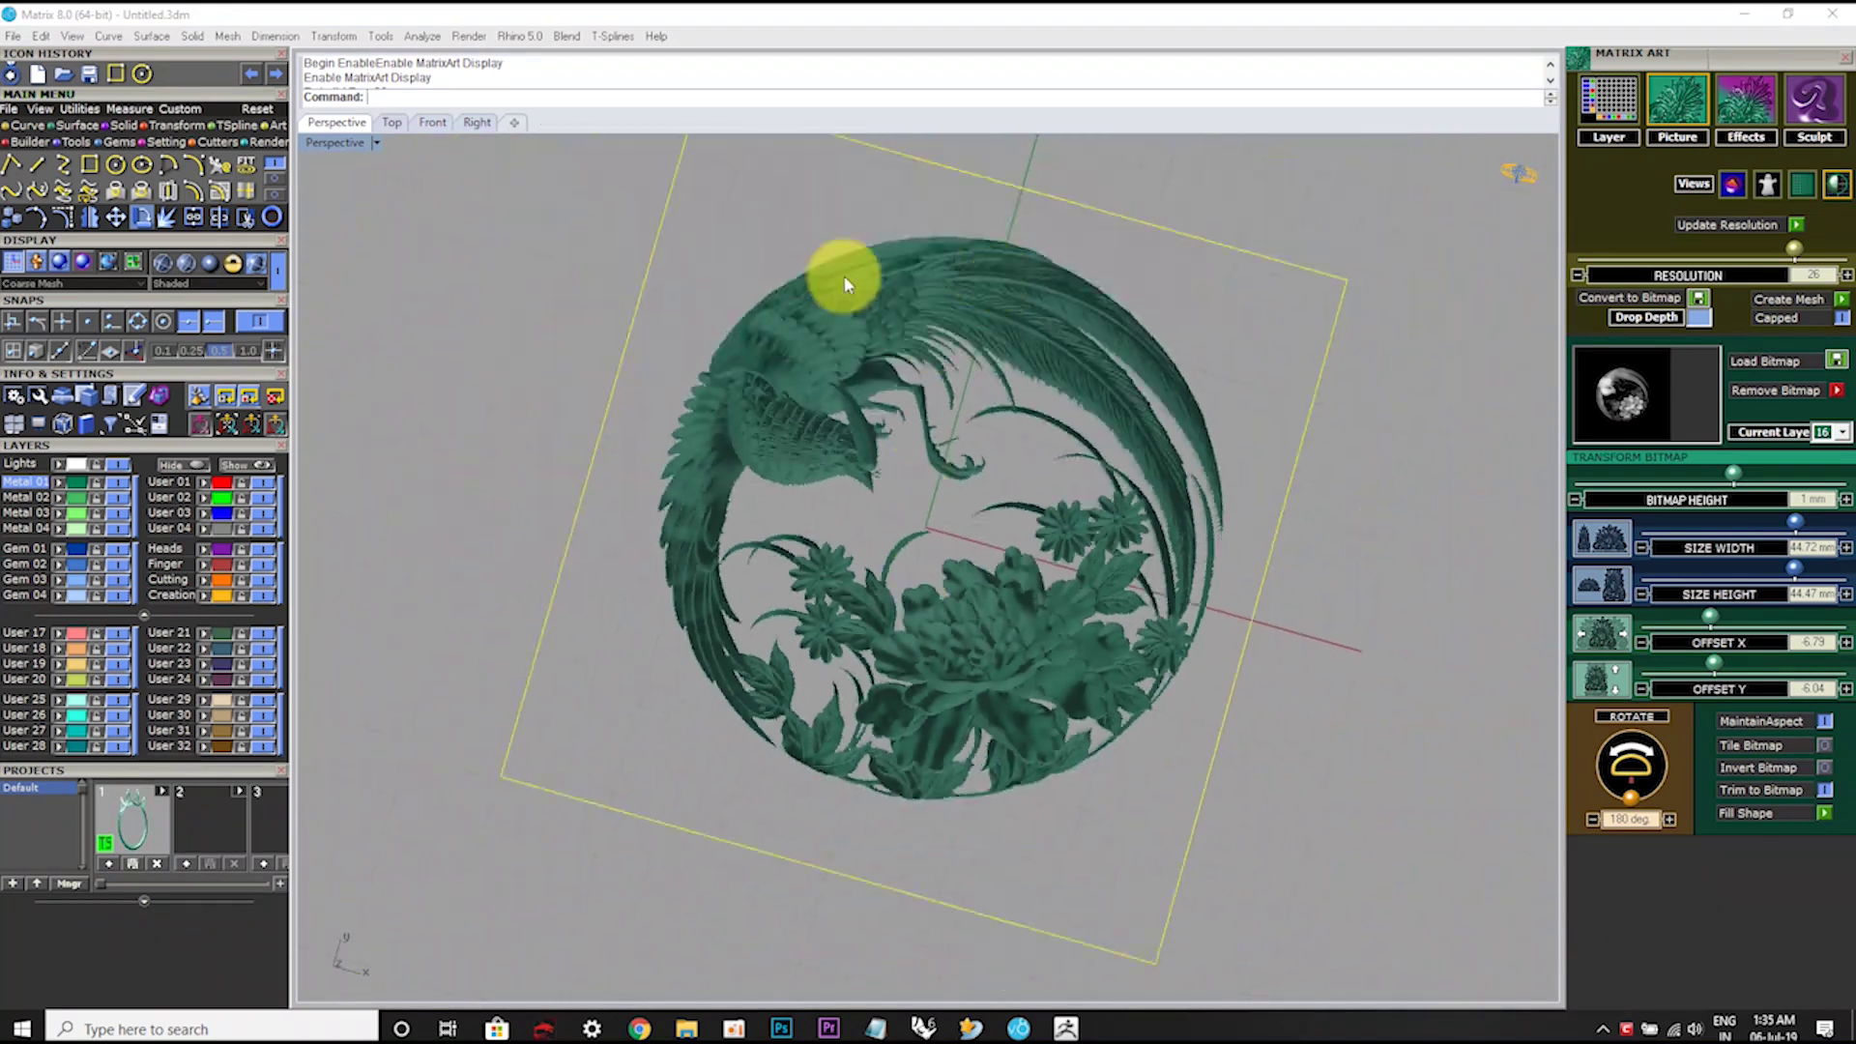
{"action": "scroll", "coordinate": [1160, 628], "scroll_direction": "up", "scroll_amount": 2}
{"action": "mouse_move", "coordinate": [998, 775]}
{"action": "right_mouse_down"}
{"action": "mouse_move", "coordinate": [990, 624]}
{"action": "mouse_move", "coordinate": [981, 725]}
{"action": "right_mouse_up"}
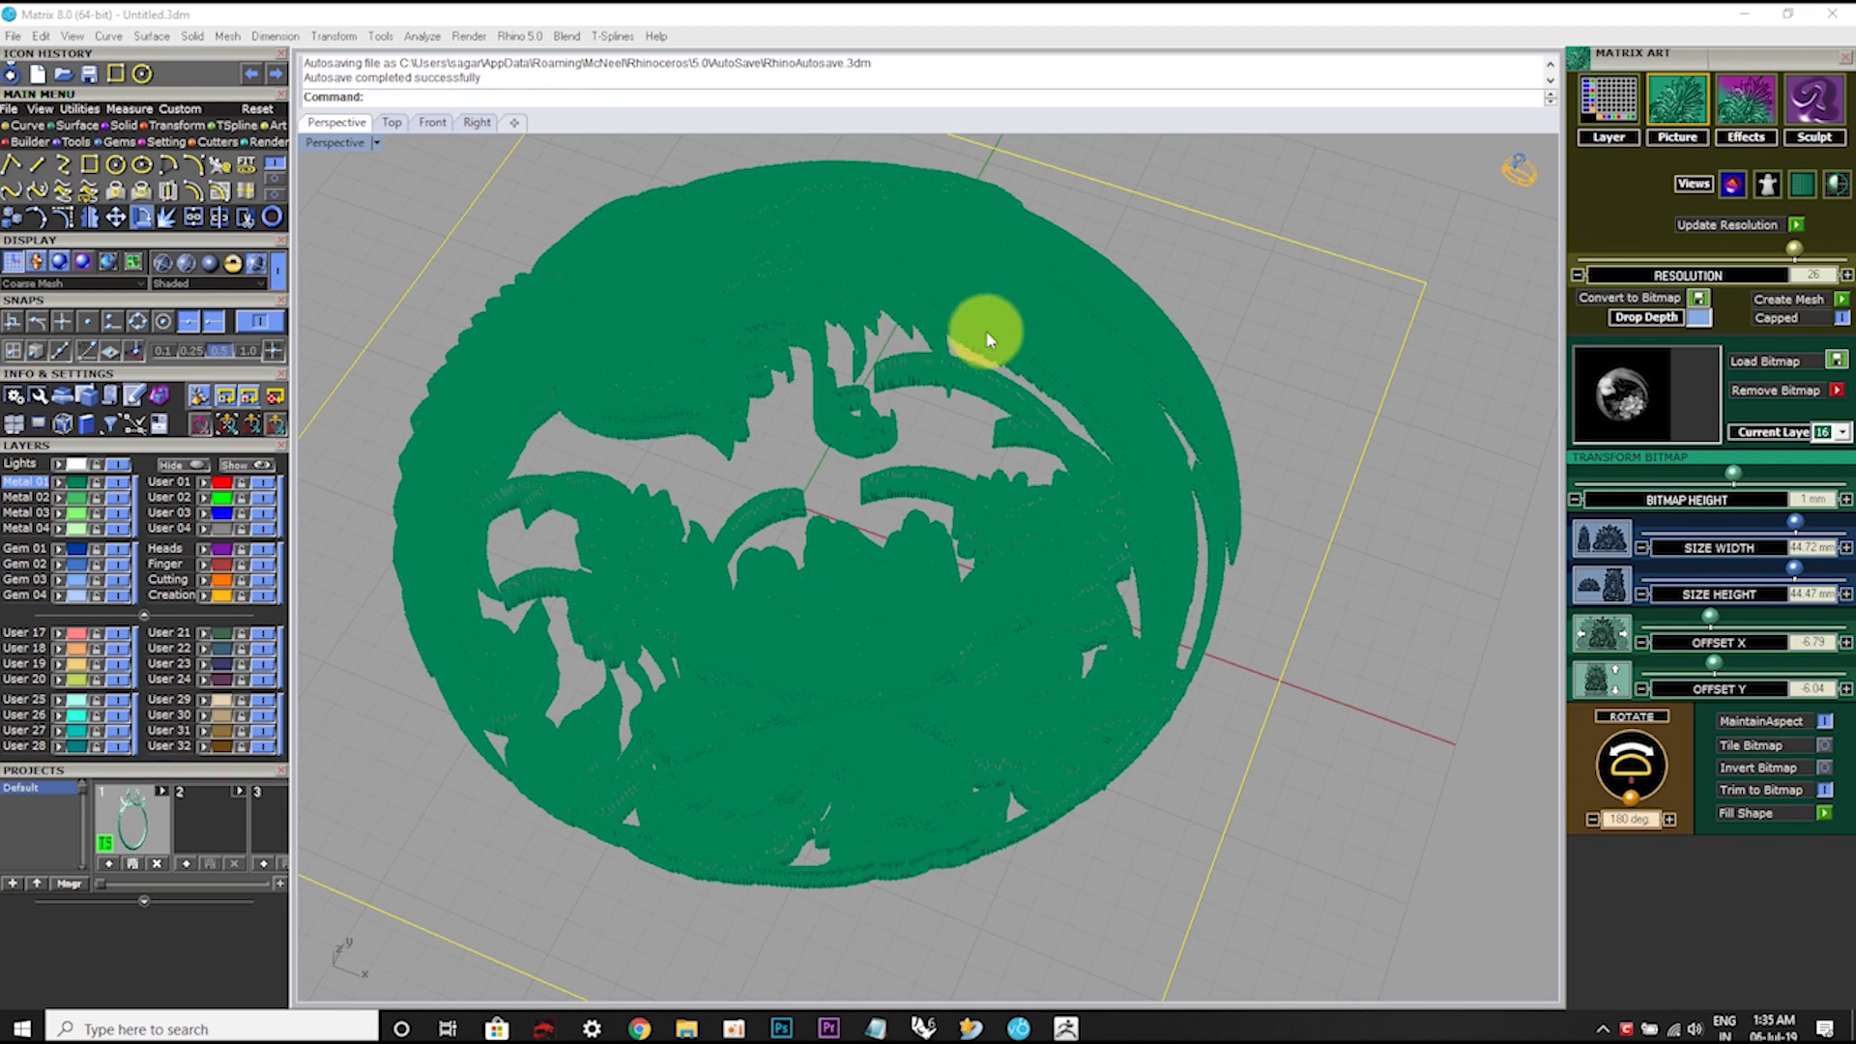
Step: Switch the Perspective view to Machine display and zoom over the pendant from above
{"action": "left_click", "coordinate": [376, 143]}
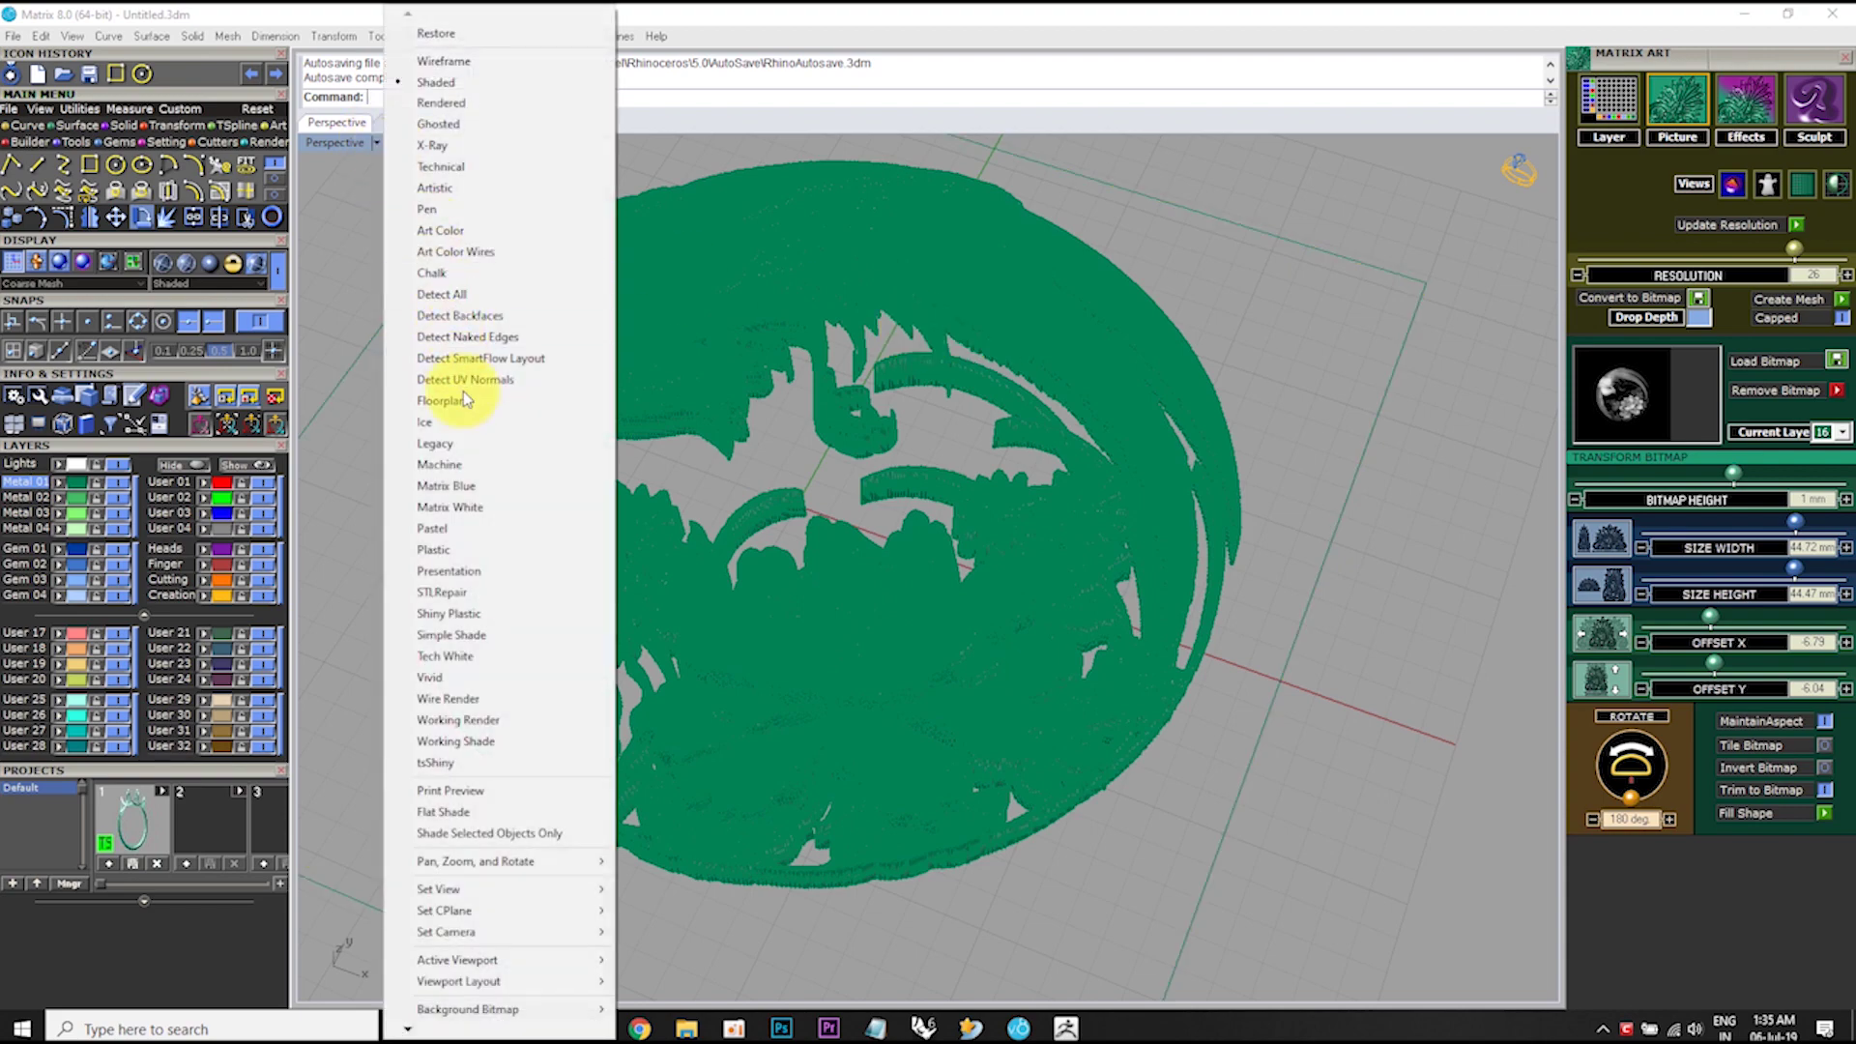
{"action": "left_click", "coordinate": [475, 472]}
{"action": "right_click_drag", "start_coordinate": [1035, 415], "coordinate": [883, 526]}
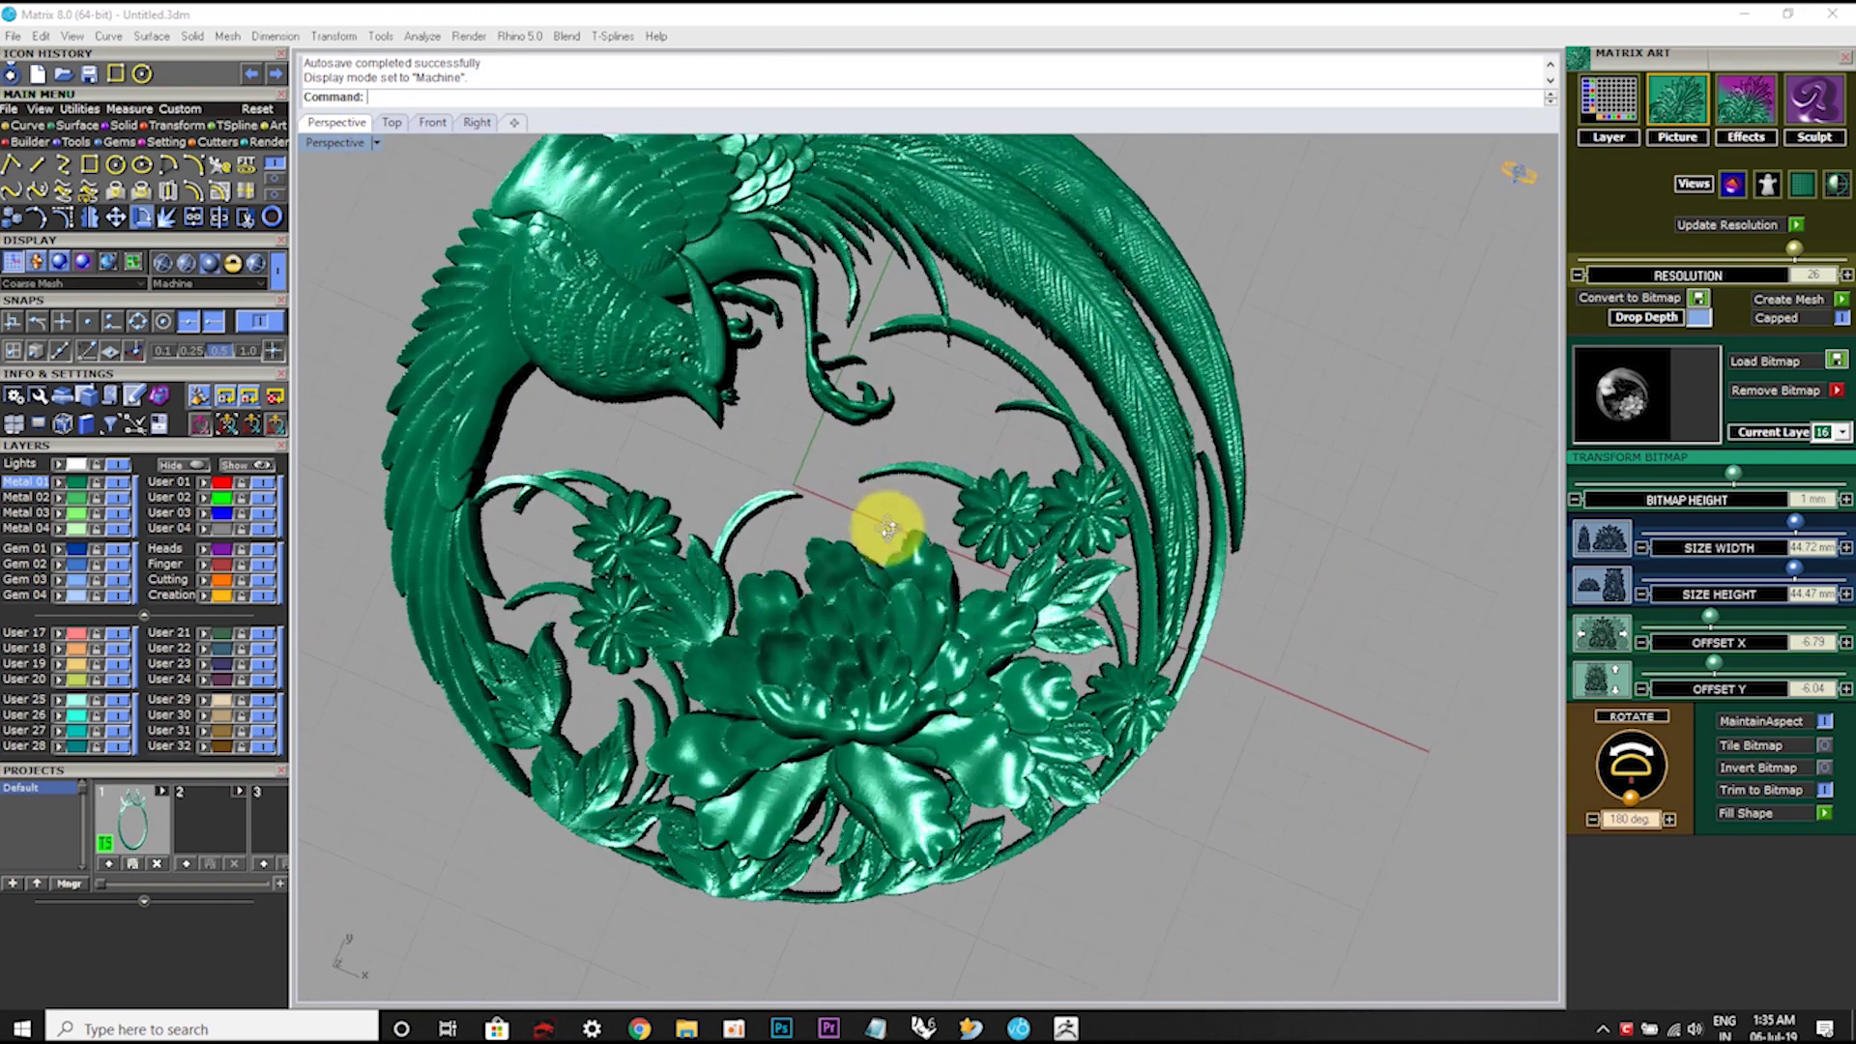
{"action": "scroll", "coordinate": [899, 531], "scroll_direction": "down", "scroll_amount": 3}
{"action": "scroll", "coordinate": [916, 541], "scroll_direction": "up", "scroll_amount": 3}
{"action": "scroll", "coordinate": [812, 497], "scroll_direction": "up", "scroll_amount": 3}
{"action": "scroll", "coordinate": [994, 642], "scroll_direction": "up", "scroll_amount": 2}
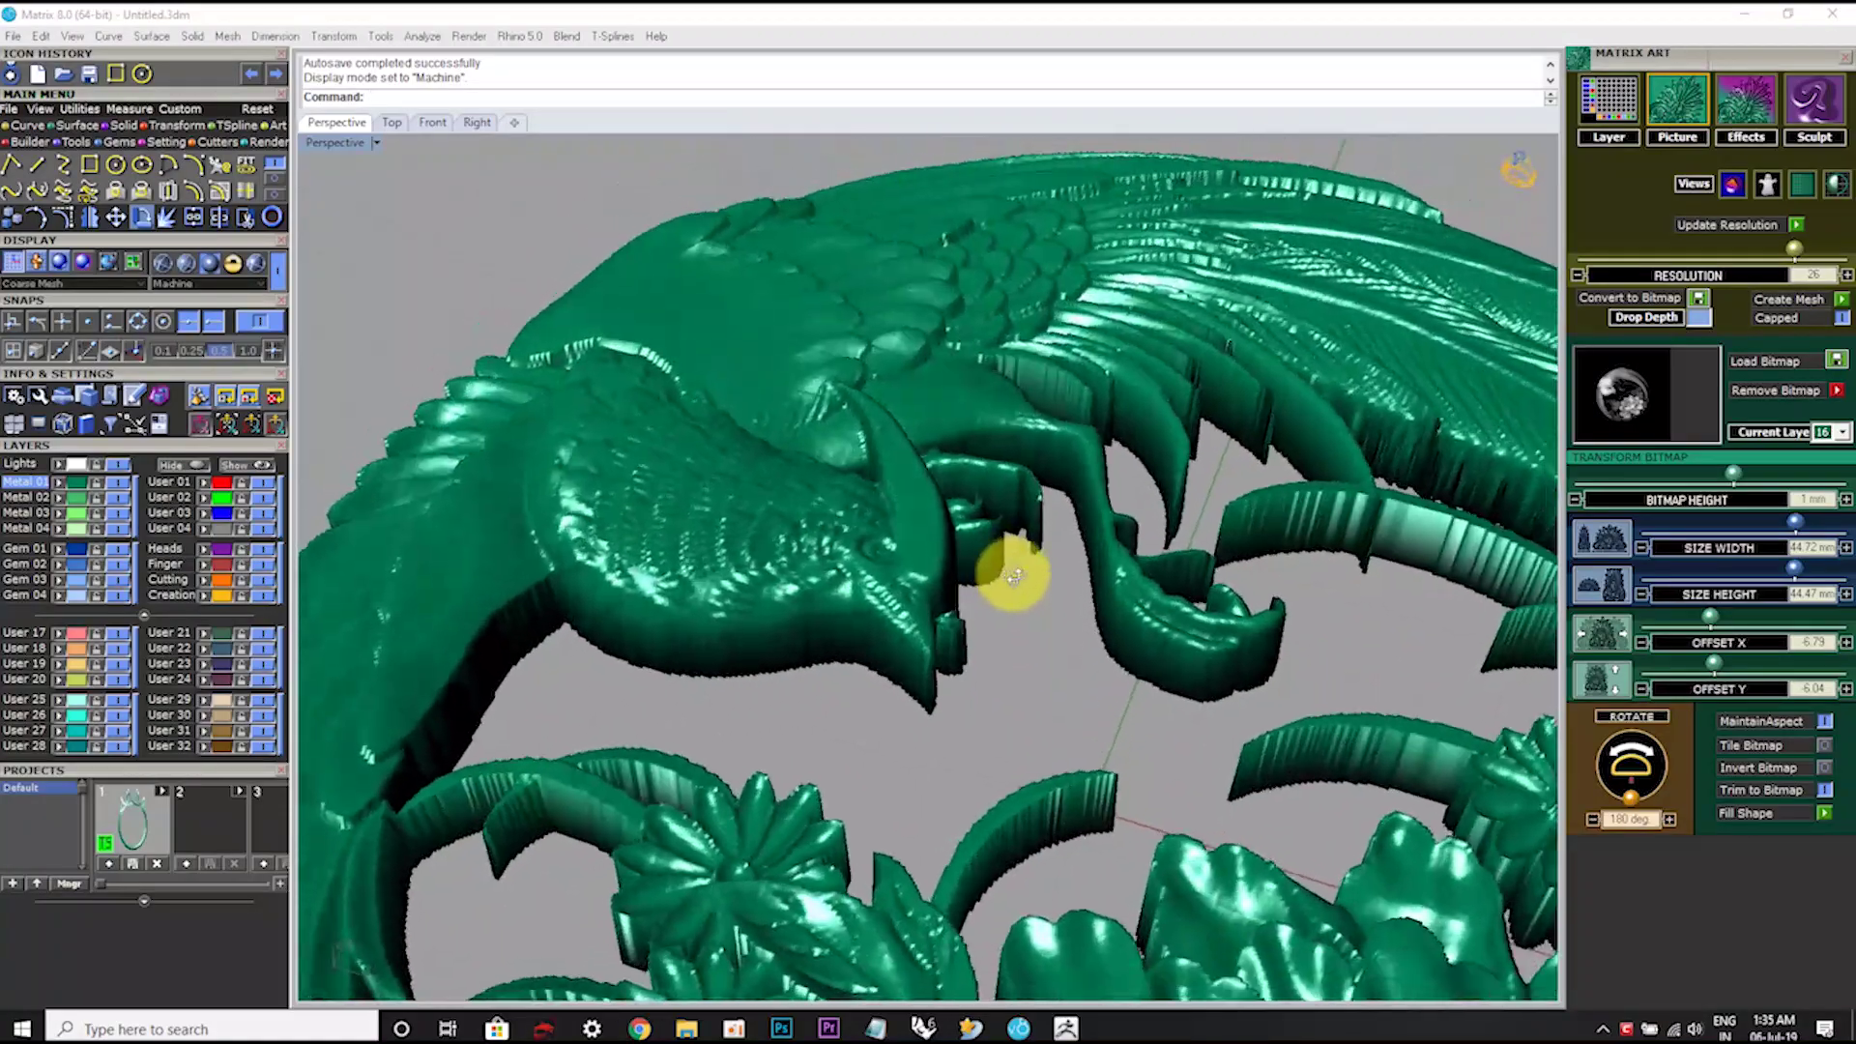
{"action": "scroll", "coordinate": [1006, 571], "scroll_direction": "up", "scroll_amount": 2}
{"action": "scroll", "coordinate": [1091, 676], "scroll_direction": "down", "scroll_amount": 2}
{"action": "scroll", "coordinate": [816, 539], "scroll_direction": "up", "scroll_amount": 2}
{"action": "scroll", "coordinate": [1035, 589], "scroll_direction": "down", "scroll_amount": 5}
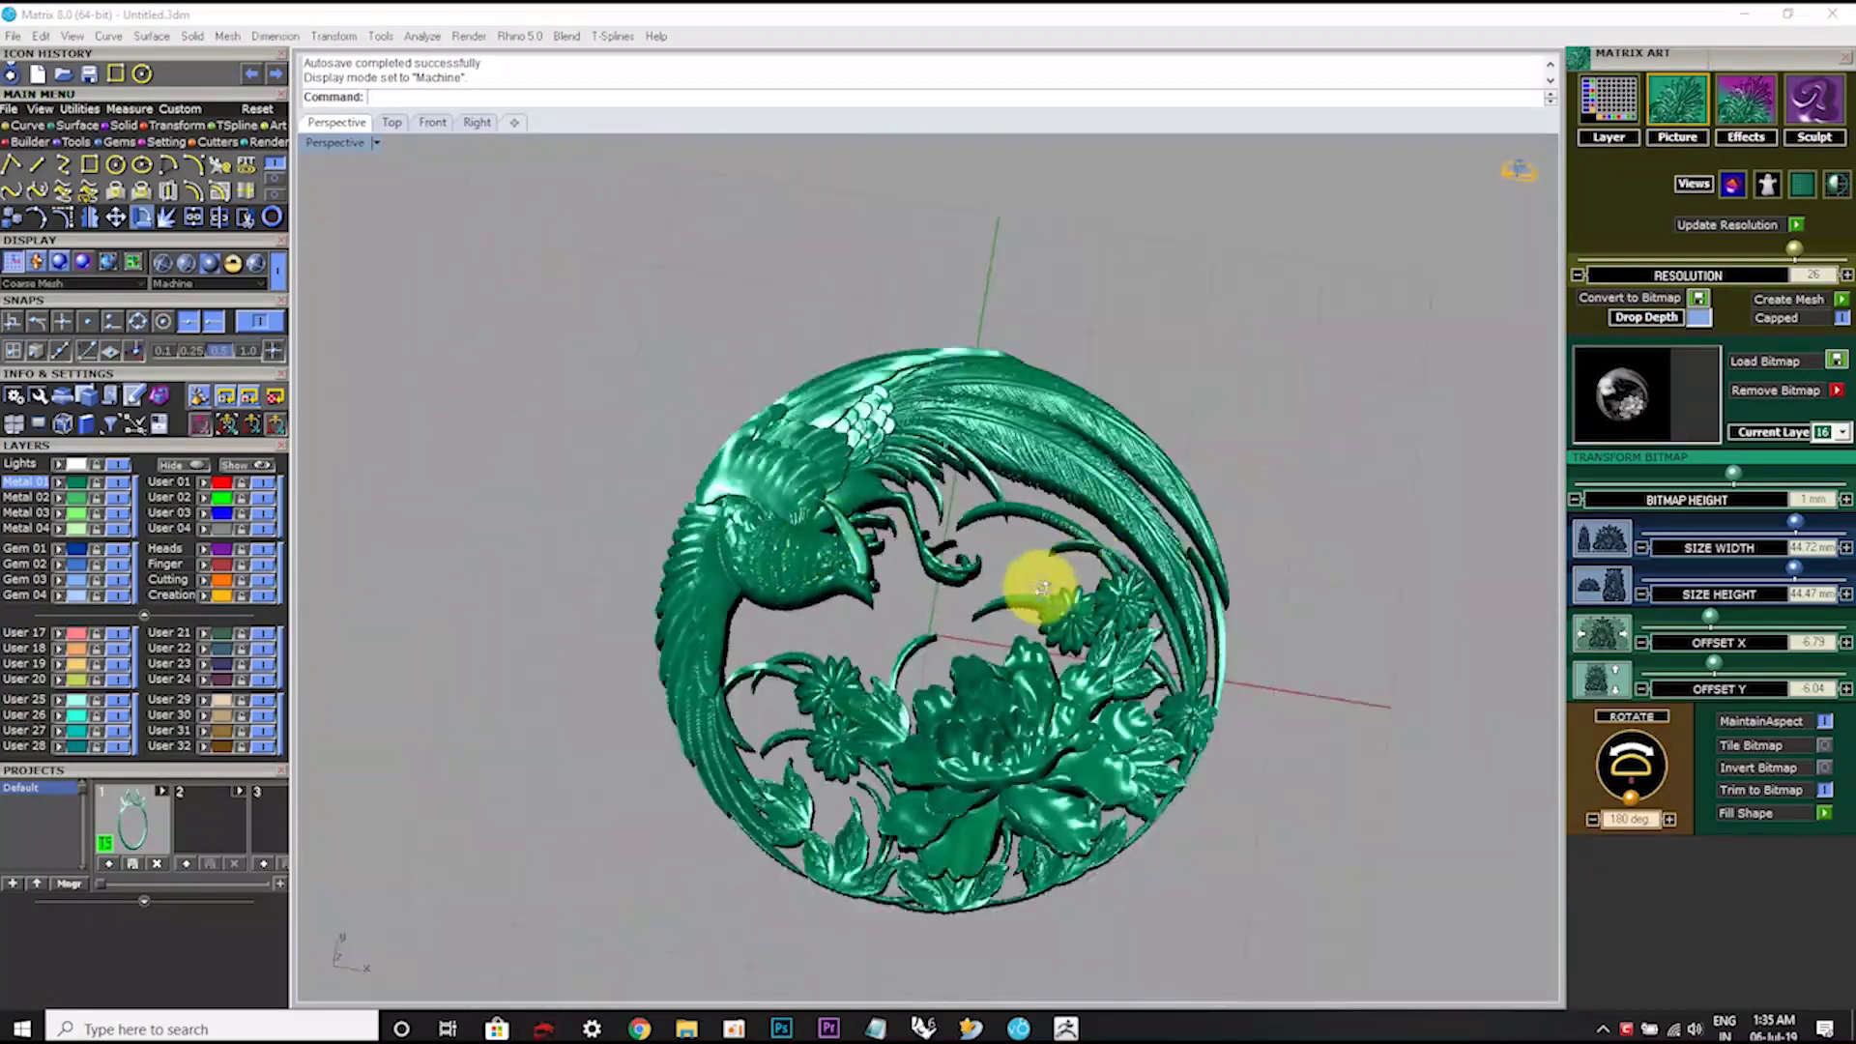
{"action": "scroll", "coordinate": [1085, 752], "scroll_direction": "up", "scroll_amount": 4}
{"action": "scroll", "coordinate": [1085, 746], "scroll_direction": "down", "scroll_amount": 3}
{"action": "scroll", "coordinate": [961, 567], "scroll_direction": "down", "scroll_amount": 2}
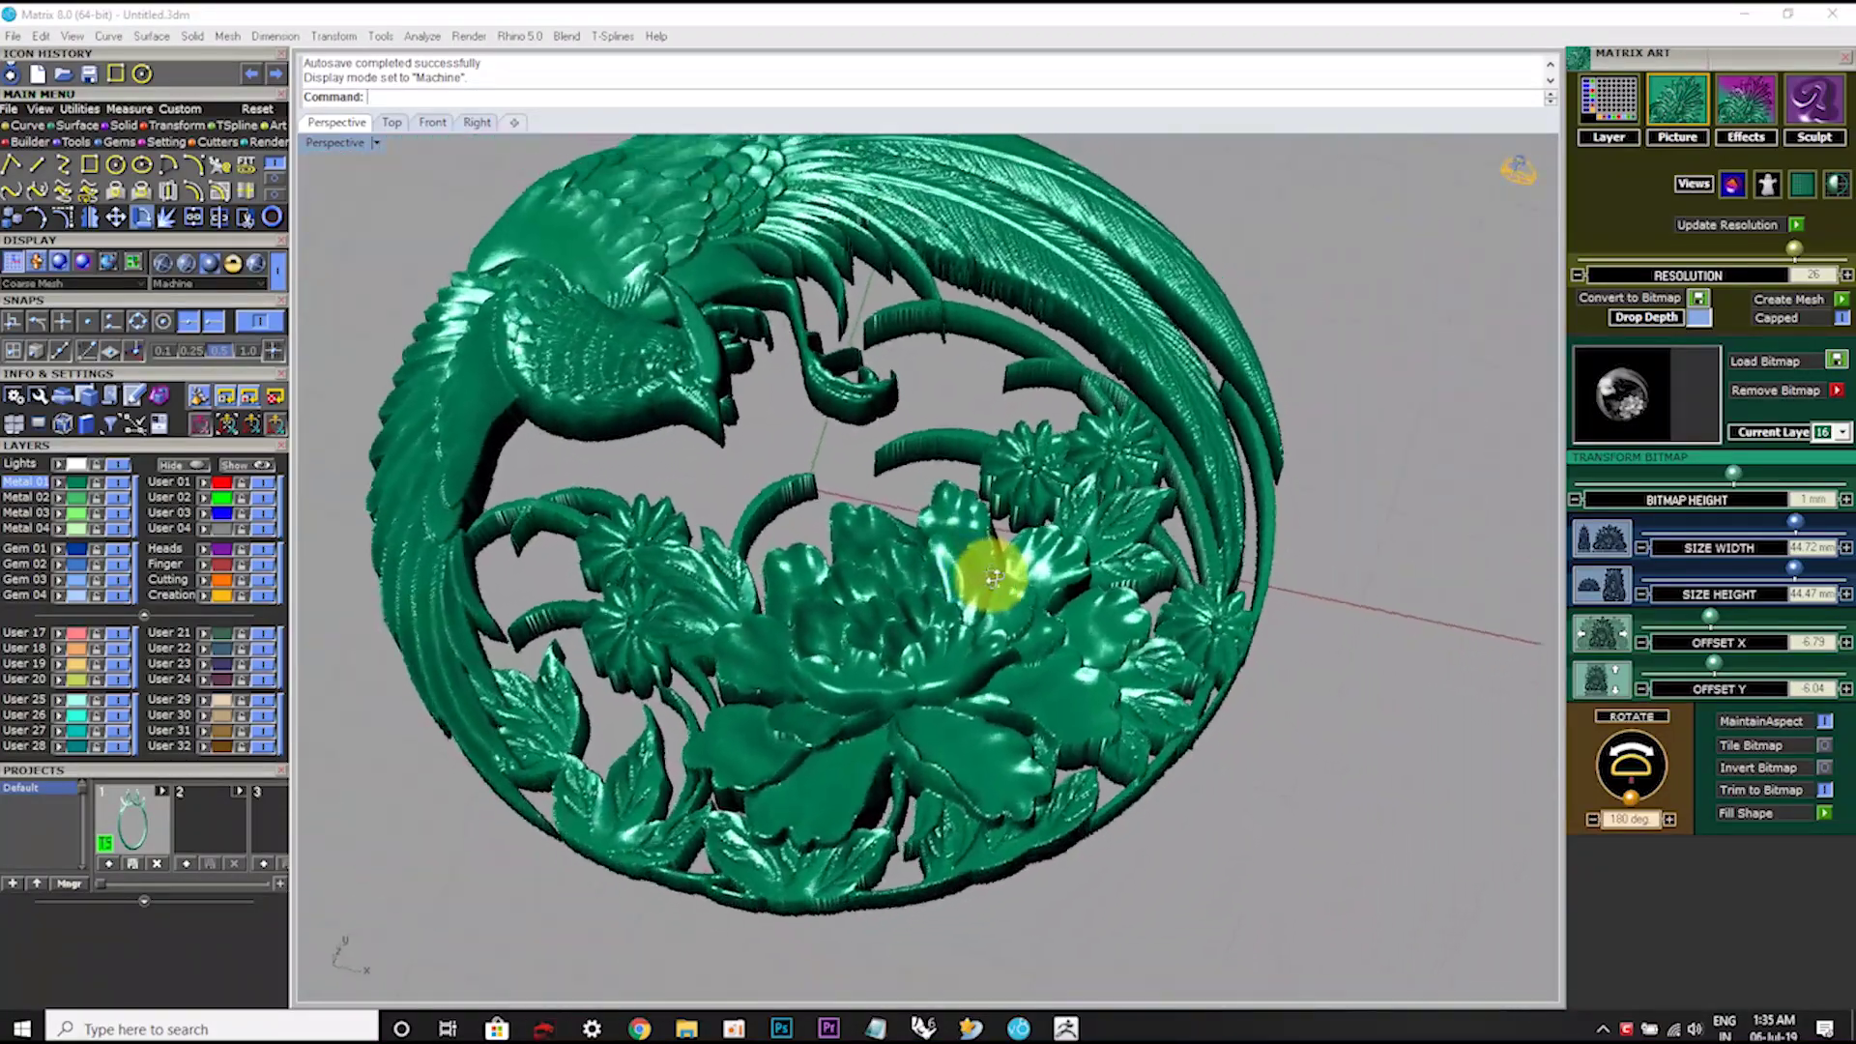
{"action": "scroll", "coordinate": [995, 572], "scroll_direction": "down", "scroll_amount": 2}
{"action": "scroll", "coordinate": [976, 508], "scroll_direction": "up", "scroll_amount": 2}
{"action": "scroll", "coordinate": [1098, 671], "scroll_direction": "up", "scroll_amount": 2}
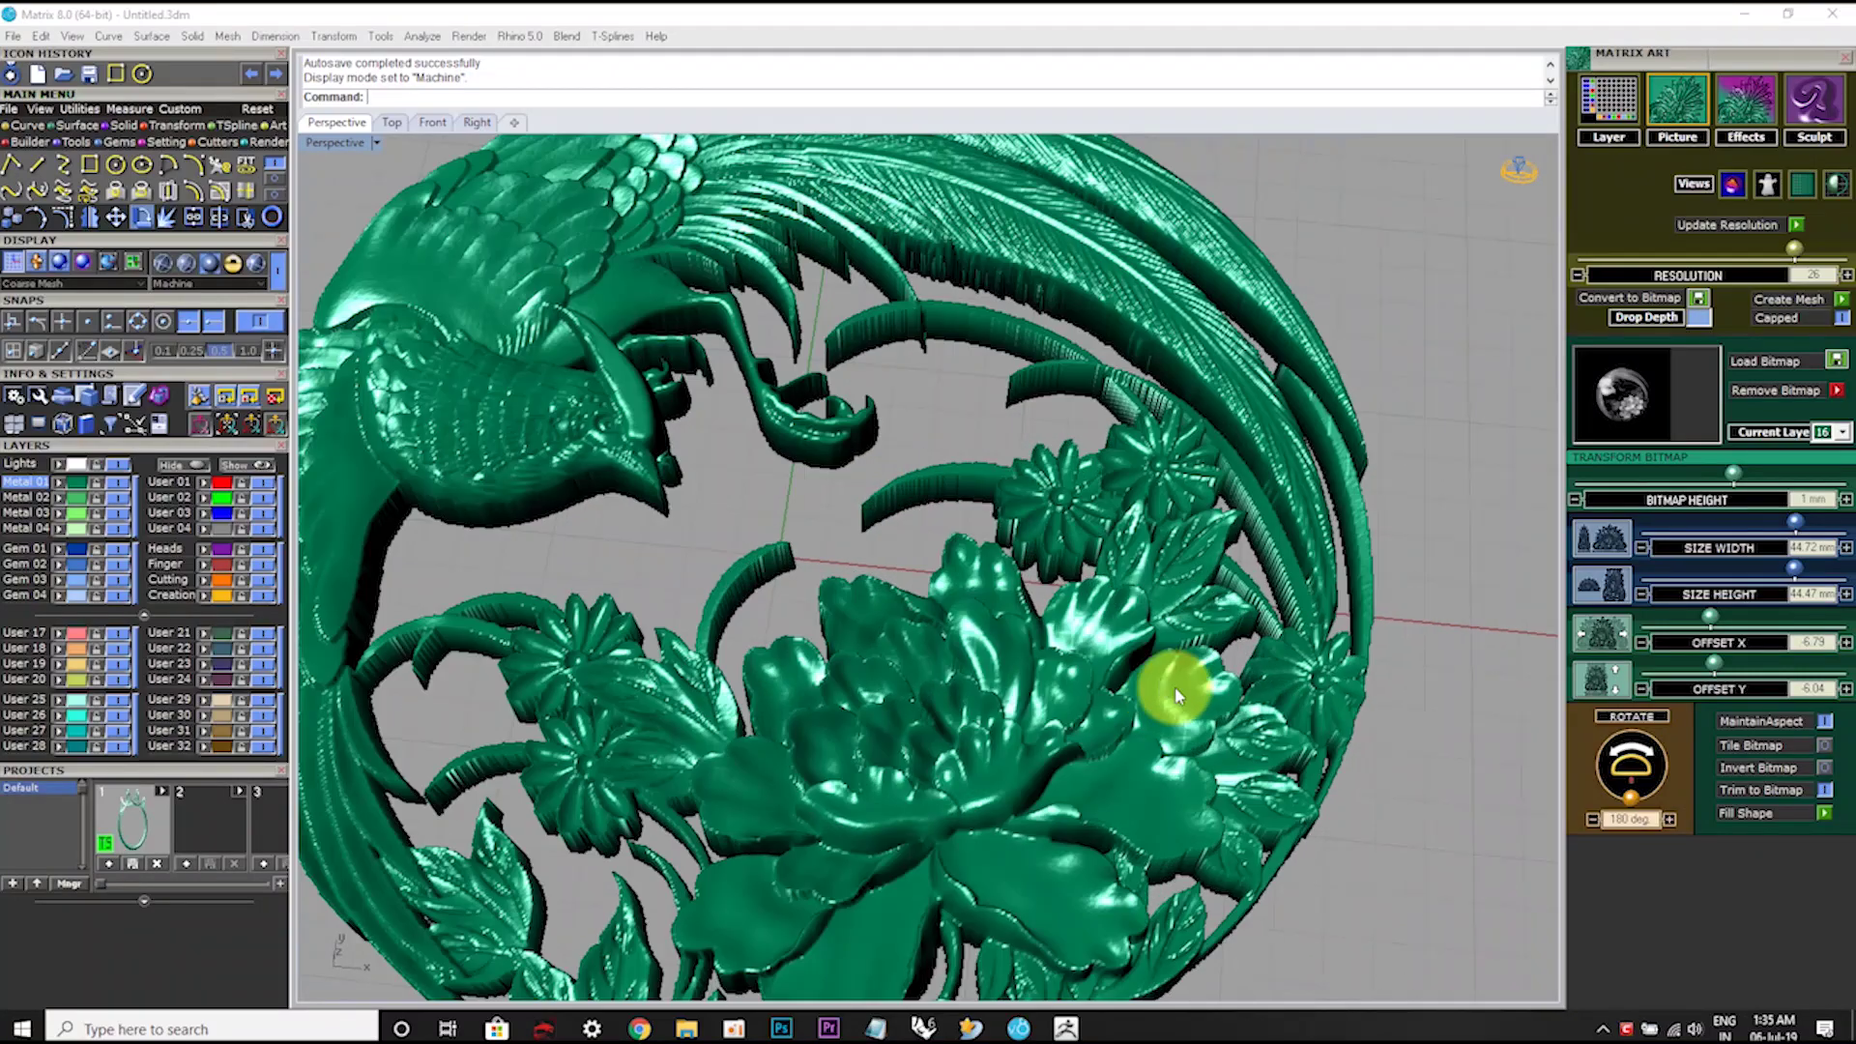
Step: Orbit and zoom around the pendant to inspect the carved feathers and the bird's head
{"action": "mouse_move", "coordinate": [1176, 684]}
{"action": "right_mouse_down"}
{"action": "mouse_move", "coordinate": [1013, 624]}
{"action": "mouse_move", "coordinate": [999, 461]}
{"action": "right_mouse_up"}
{"action": "scroll", "coordinate": [1005, 590], "scroll_direction": "up", "scroll_amount": 2}
{"action": "scroll", "coordinate": [961, 588], "scroll_direction": "up", "scroll_amount": 2}
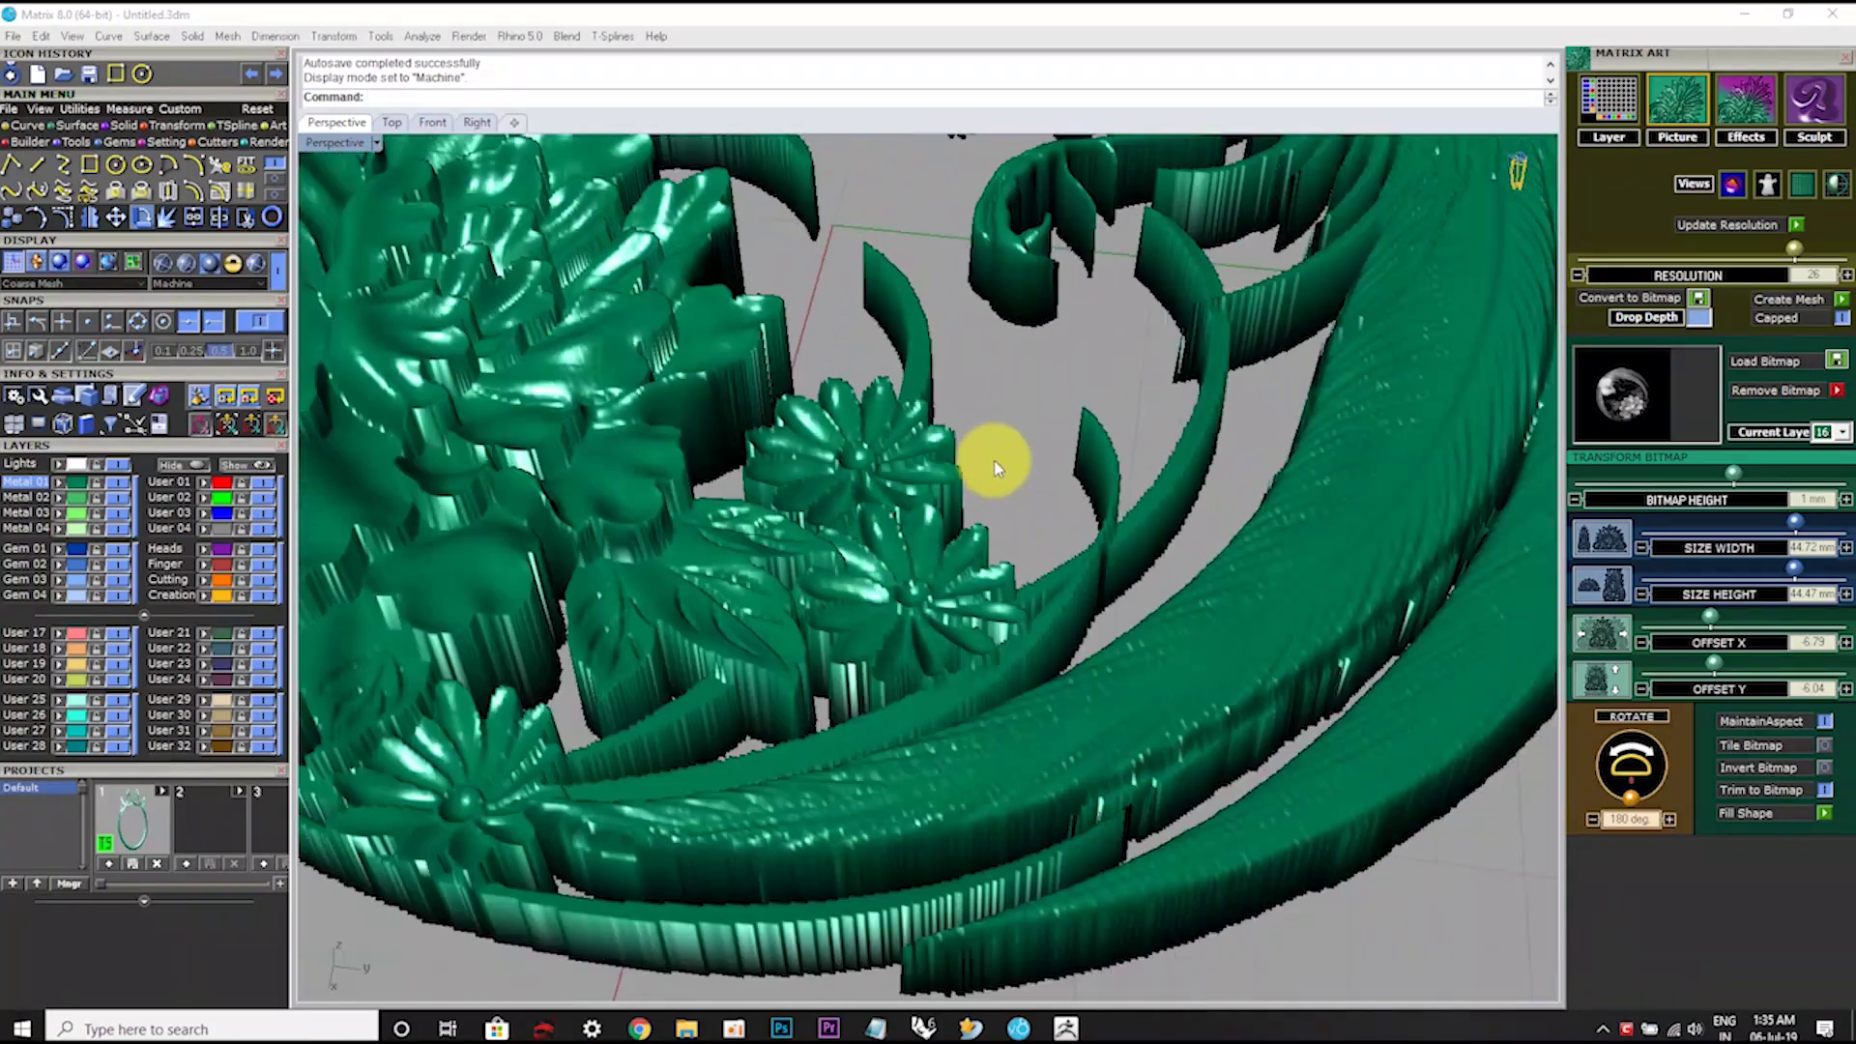
{"action": "scroll", "coordinate": [929, 643], "scroll_direction": "up", "scroll_amount": 2}
{"action": "scroll", "coordinate": [1111, 734], "scroll_direction": "up", "scroll_amount": 1}
{"action": "scroll", "coordinate": [1015, 705], "scroll_direction": "down", "scroll_amount": 2}
{"action": "scroll", "coordinate": [961, 683], "scroll_direction": "down", "scroll_amount": 2}
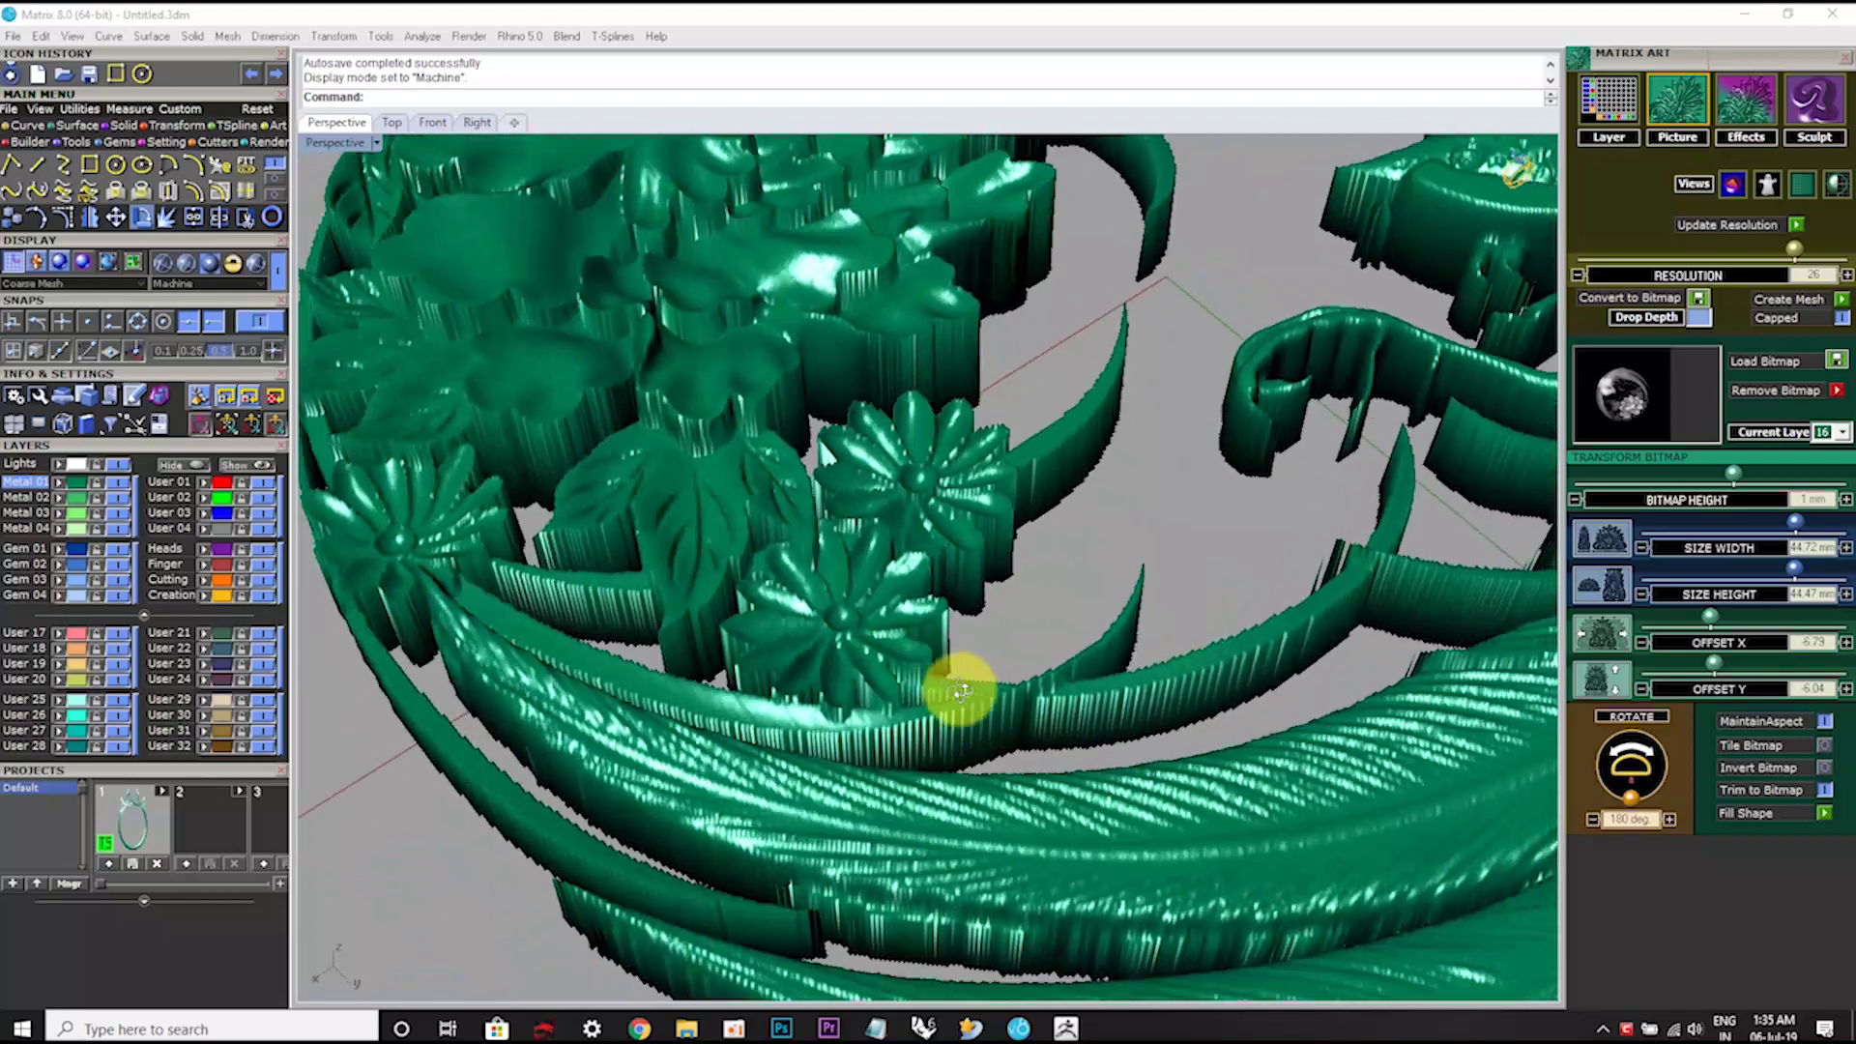
{"action": "scroll", "coordinate": [1030, 568], "scroll_direction": "down", "scroll_amount": 3}
{"action": "right_click_drag", "start_coordinate": [1031, 567], "coordinate": [1093, 447]}
{"action": "scroll", "coordinate": [1160, 414], "scroll_direction": "up", "scroll_amount": 3}
{"action": "scroll", "coordinate": [1202, 443], "scroll_direction": "up", "scroll_amount": 3}
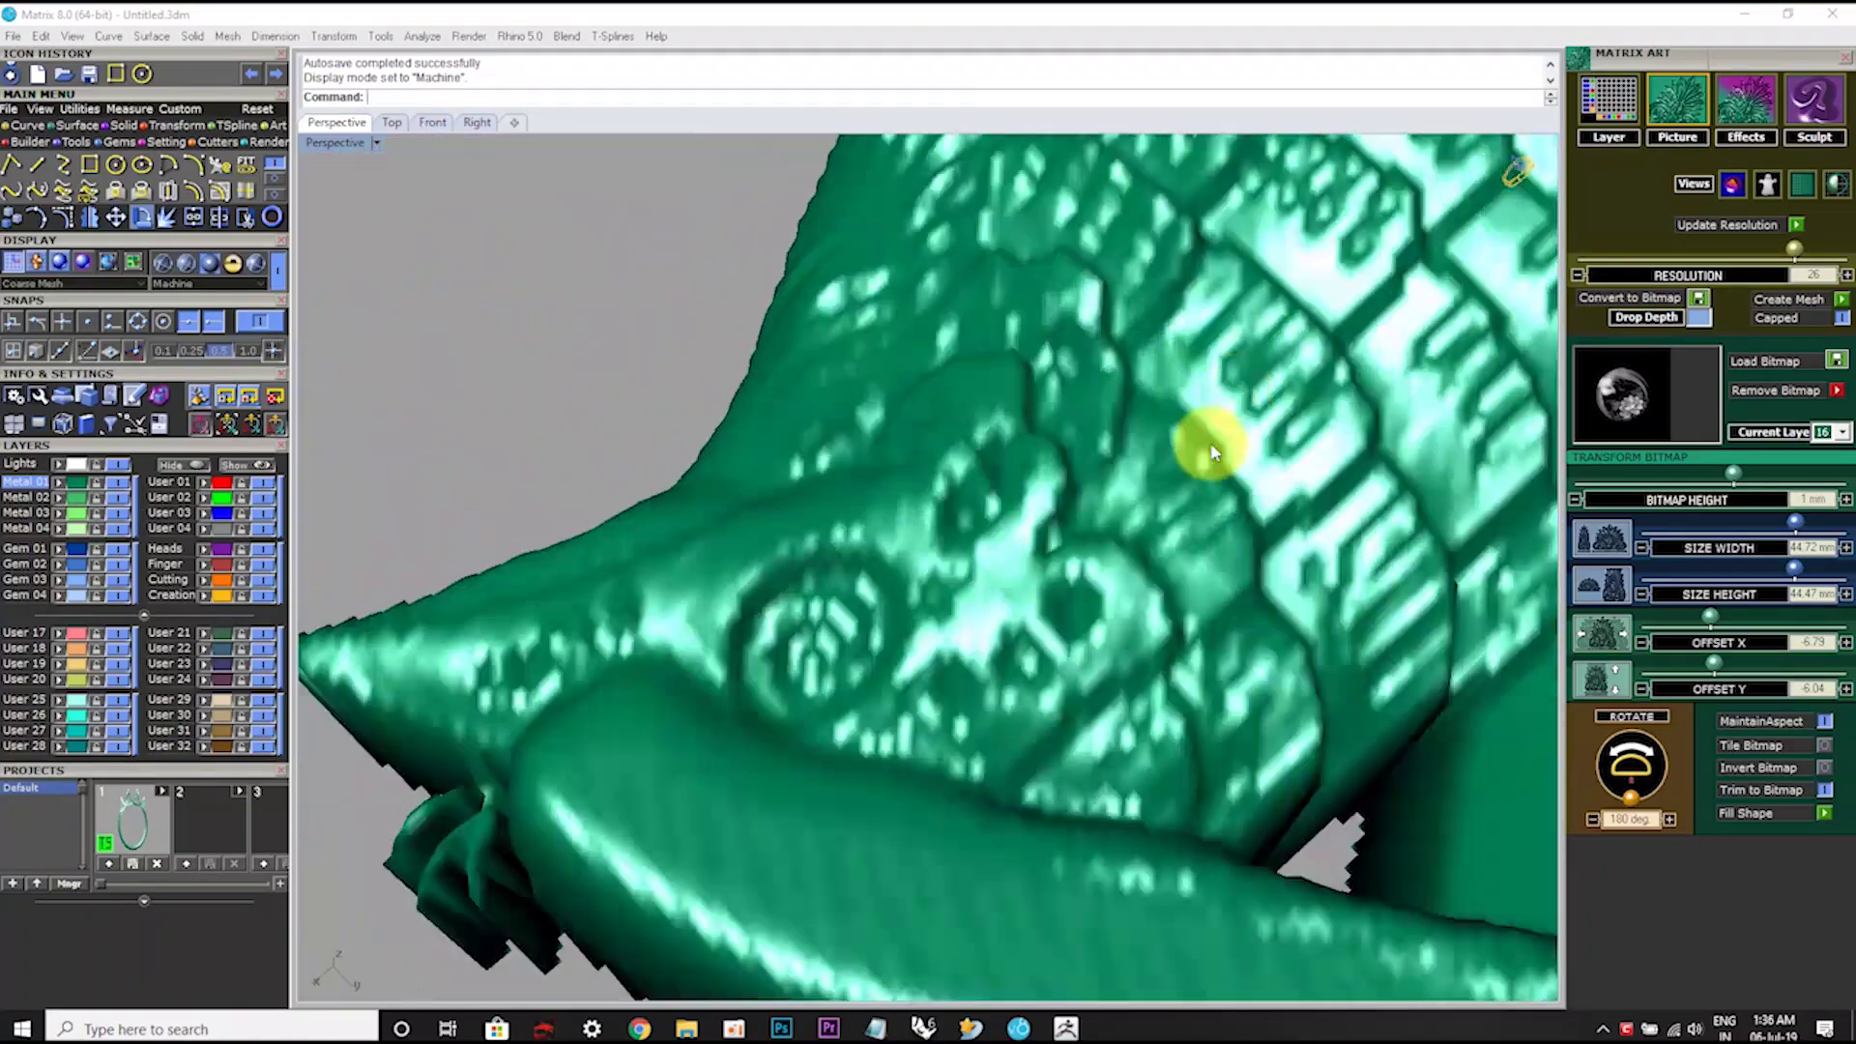
{"action": "scroll", "coordinate": [969, 471], "scroll_direction": "up", "scroll_amount": 2}
{"action": "right_click_drag", "start_coordinate": [969, 470], "coordinate": [861, 439]}
{"action": "scroll", "coordinate": [953, 502], "scroll_direction": "down", "scroll_amount": 3}
{"action": "scroll", "coordinate": [882, 531], "scroll_direction": "down", "scroll_amount": 2}
{"action": "mouse_move", "coordinate": [953, 502]}
{"action": "right_mouse_down"}
{"action": "mouse_move", "coordinate": [882, 531]}
{"action": "mouse_move", "coordinate": [1028, 651]}
{"action": "mouse_move", "coordinate": [935, 631]}
{"action": "mouse_move", "coordinate": [993, 580]}
{"action": "right_mouse_up"}
{"action": "scroll", "coordinate": [1210, 543], "scroll_direction": "up", "scroll_amount": 2}
{"action": "scroll", "coordinate": [1211, 543], "scroll_direction": "down", "scroll_amount": 3}
{"action": "scroll", "coordinate": [1049, 621], "scroll_direction": "up", "scroll_amount": 3}
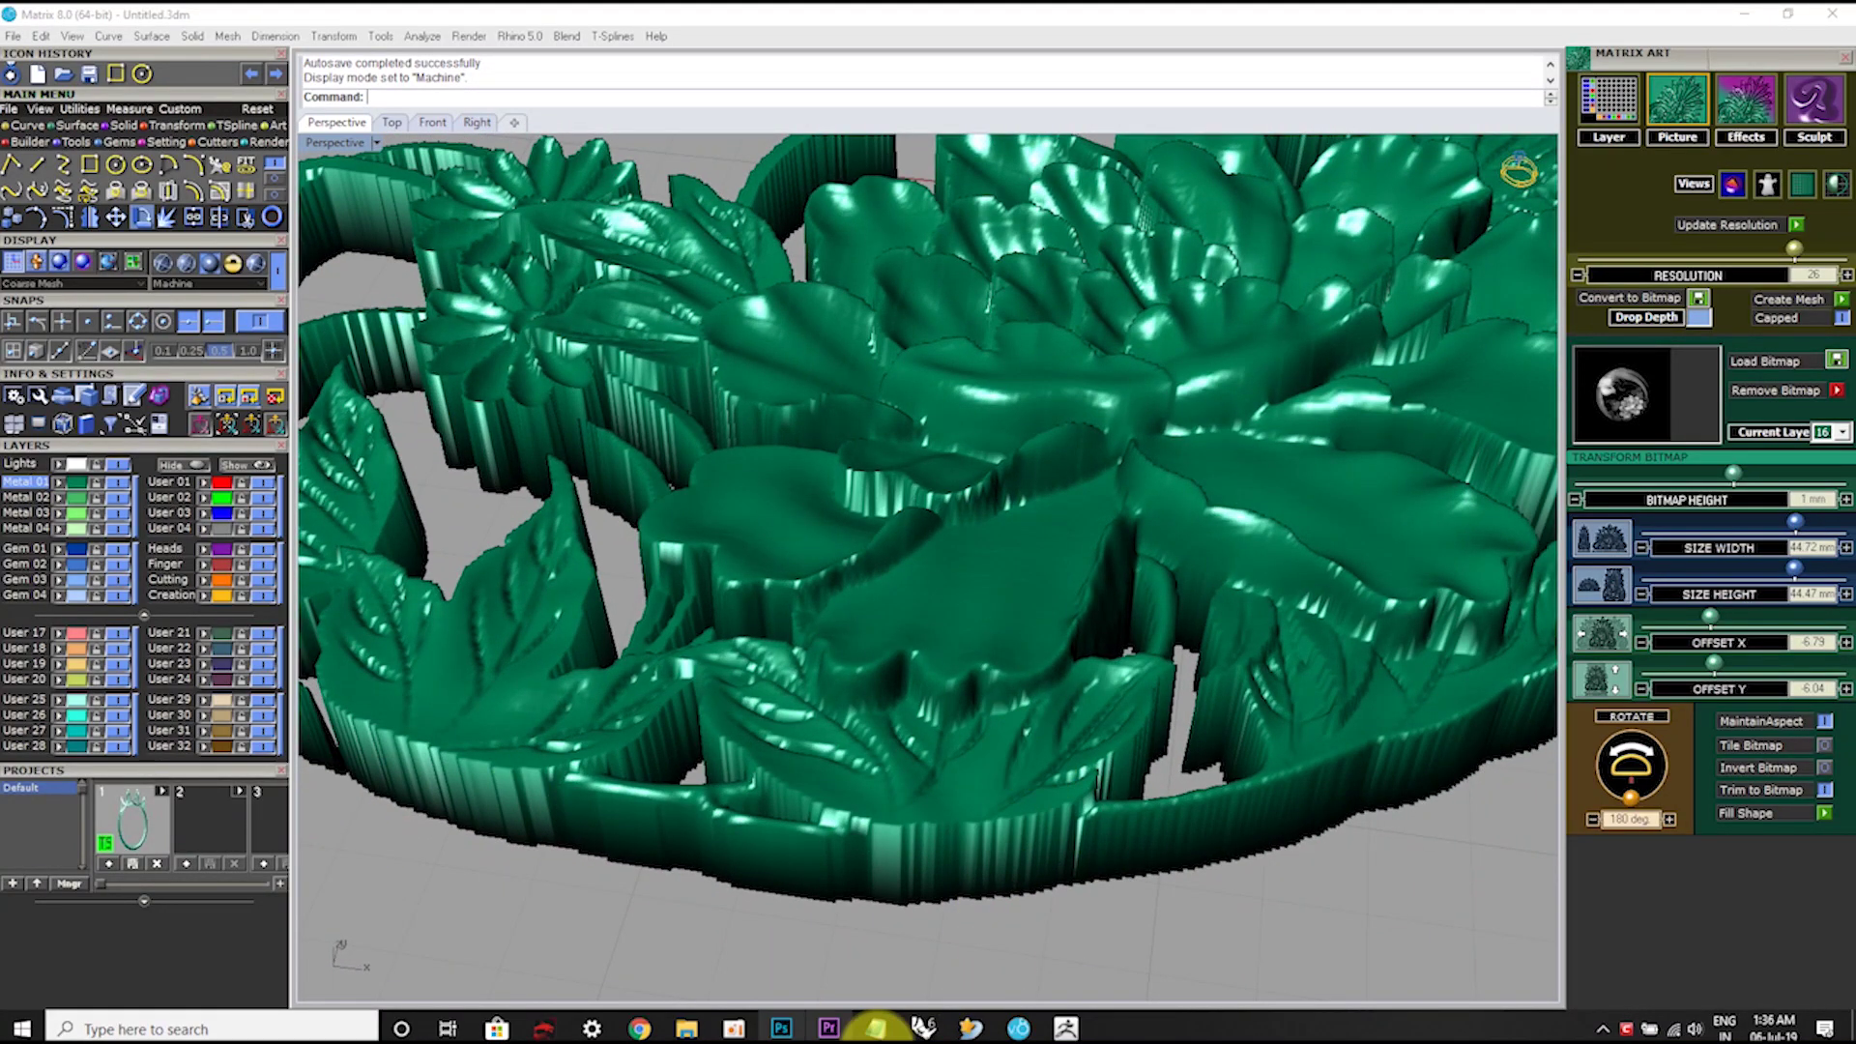
Step: Switch to ZBrush and set the Ganesh relief's DynaMesh Resolution to 856
{"action": "left_click", "coordinate": [1067, 1028]}
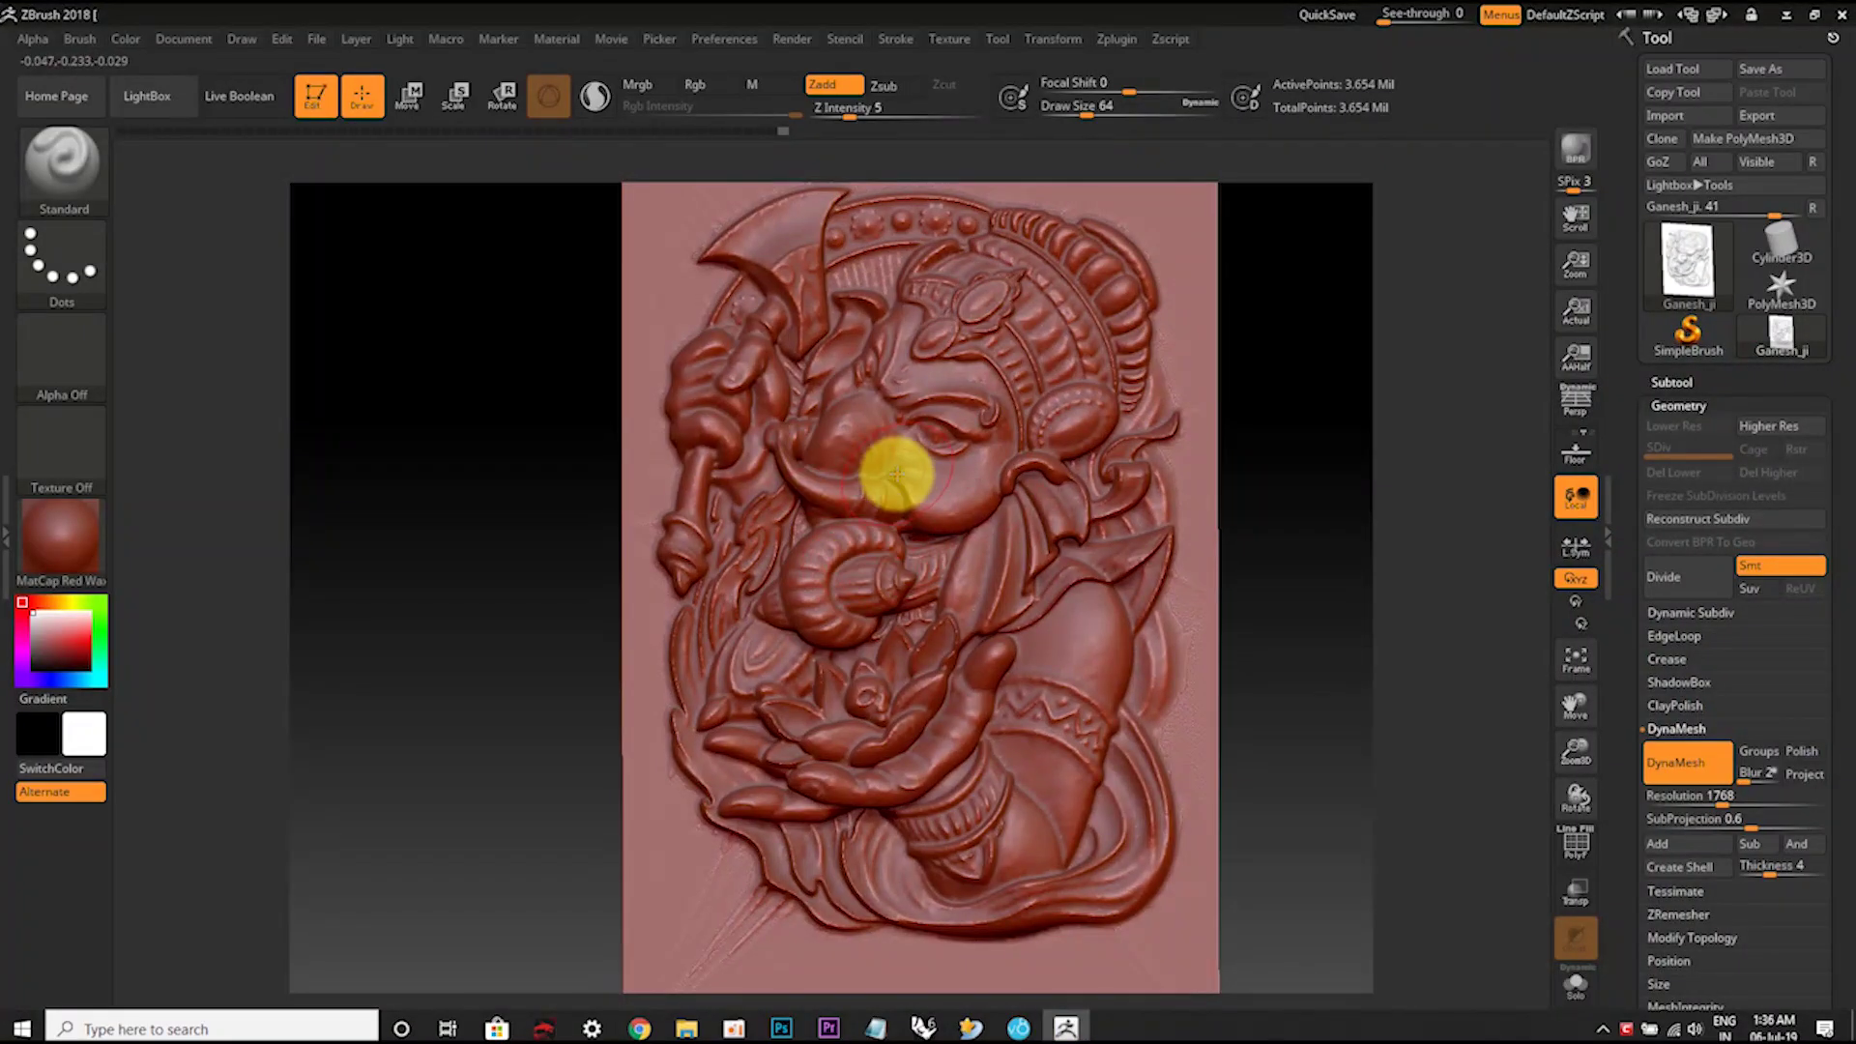
{"action": "right_click_drag", "start_coordinate": [912, 488], "coordinate": [890, 455]}
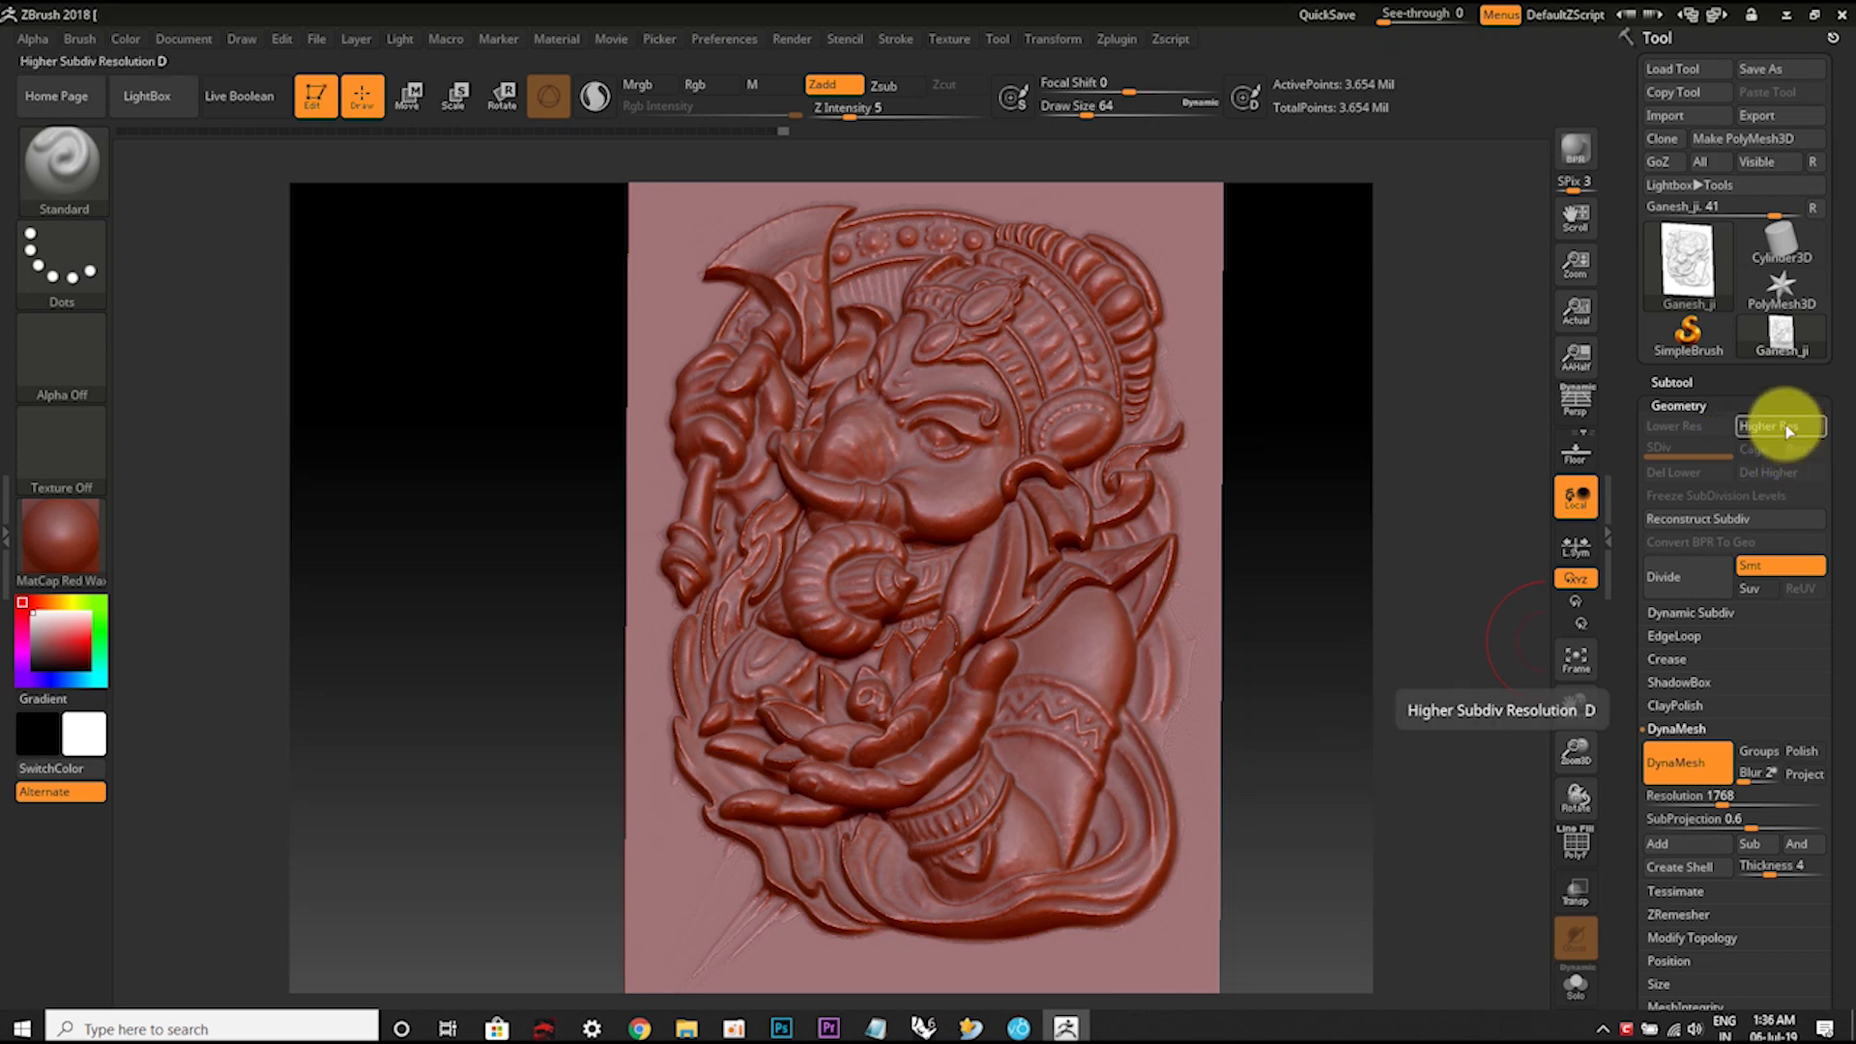
{"action": "left_click", "coordinate": [1727, 805]}
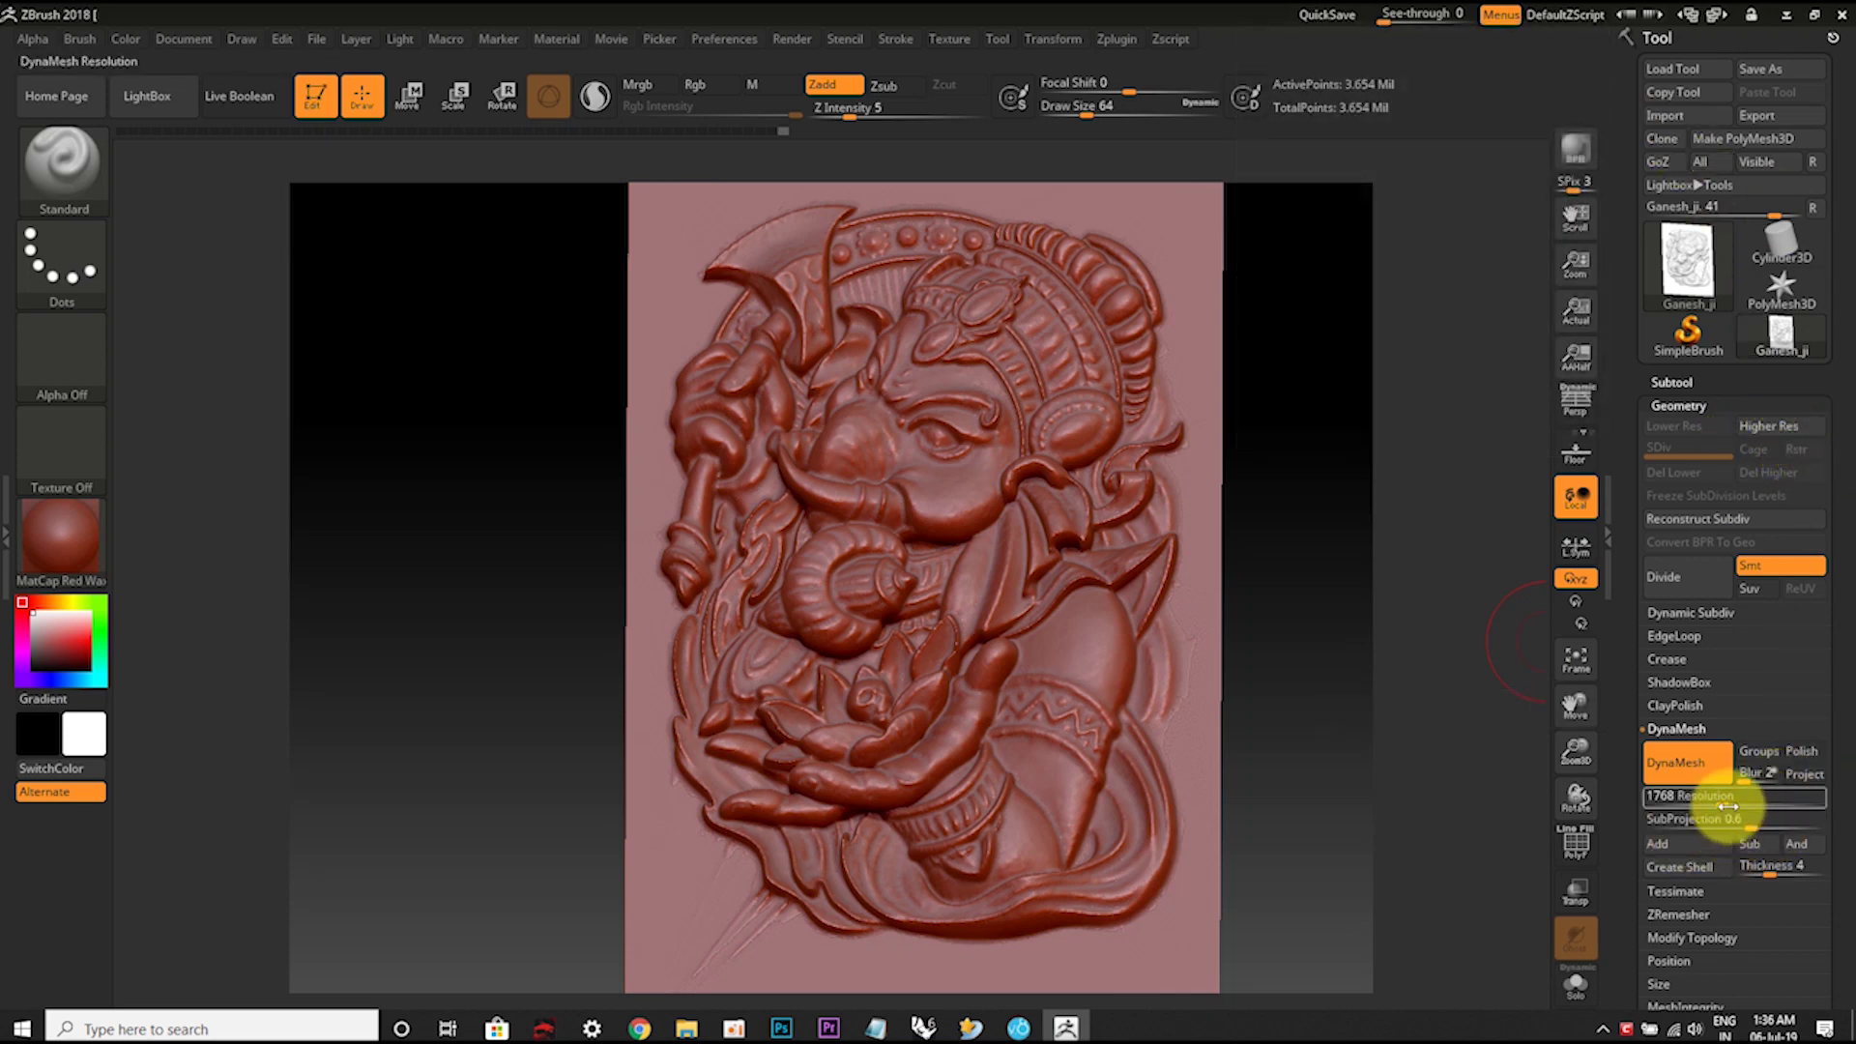
{"action": "type", "text": "856"}
{"action": "key", "text": "Return"}
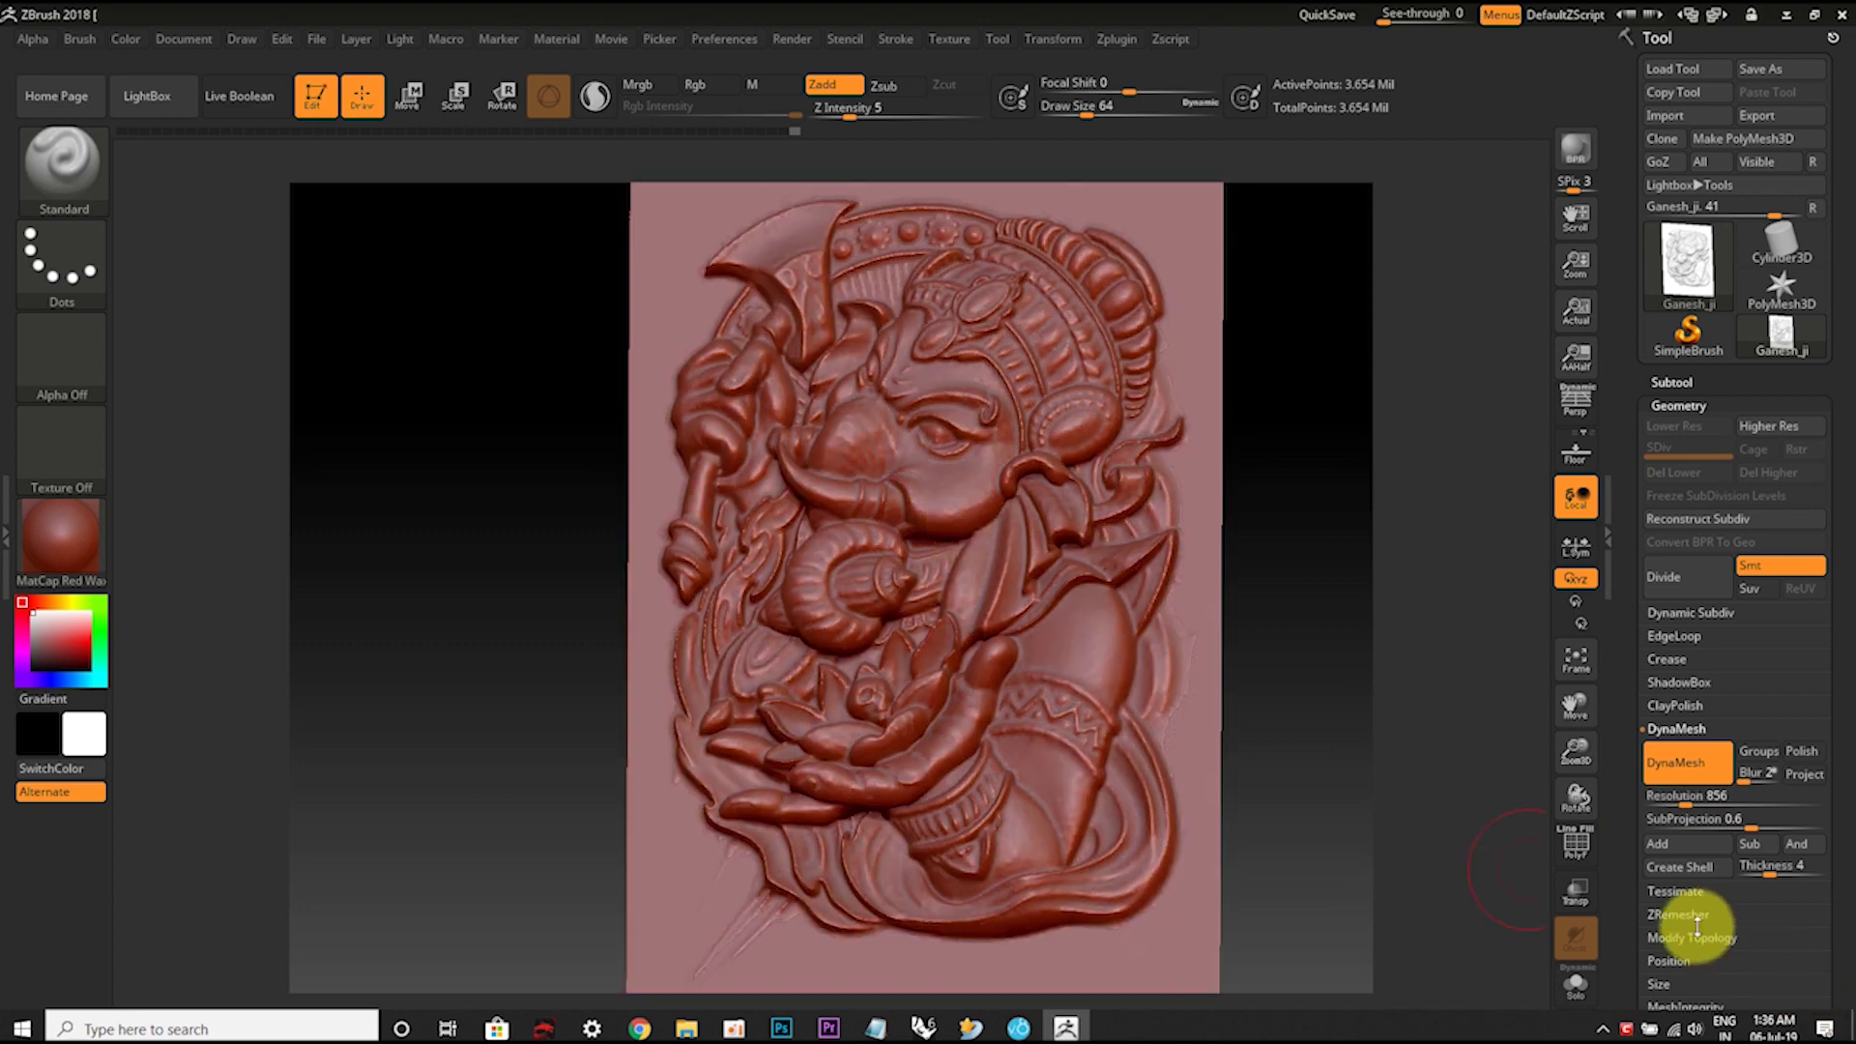
Step: Tessimate the mesh at polygon size 0.2315, reducing it to about 68,231 points
{"action": "left_click", "coordinate": [1686, 892]}
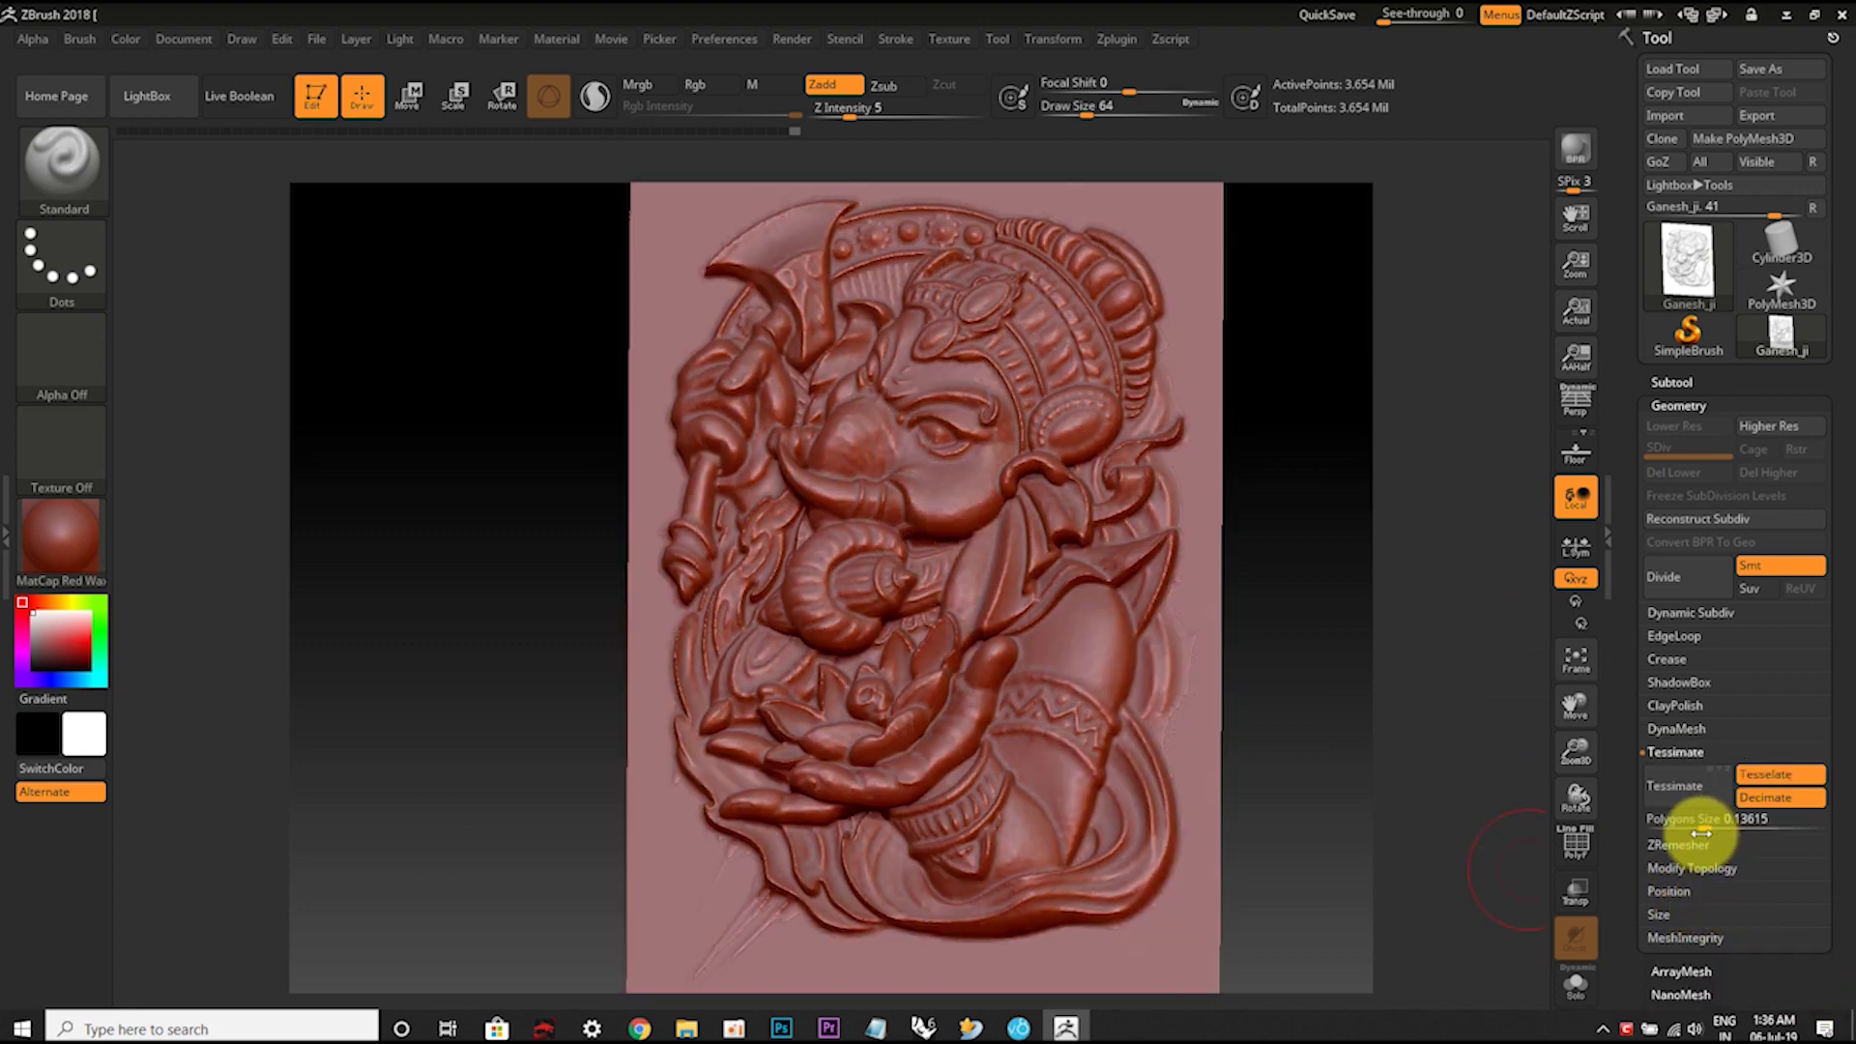
{"action": "left_click_drag", "start_coordinate": [1720, 830], "coordinate": [1752, 823]}
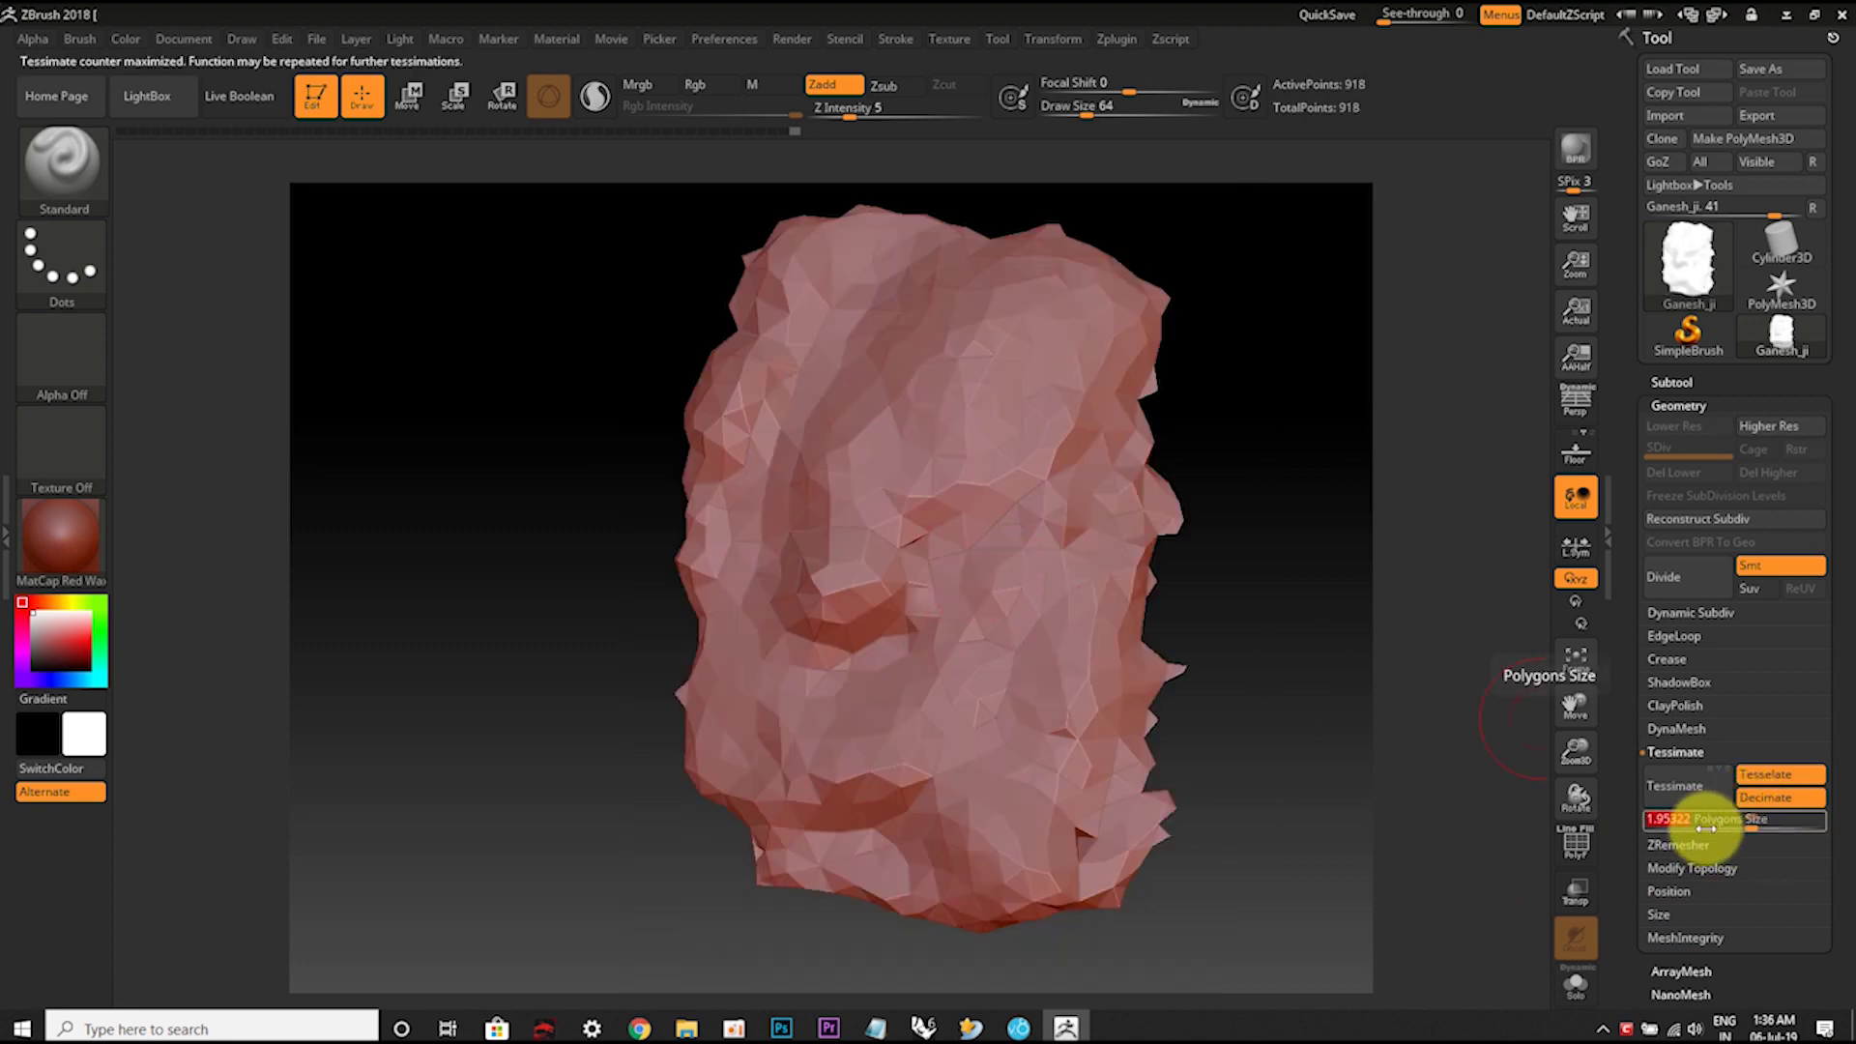
{"action": "type", "text": "0.2315"}
{"action": "key", "text": "Return"}
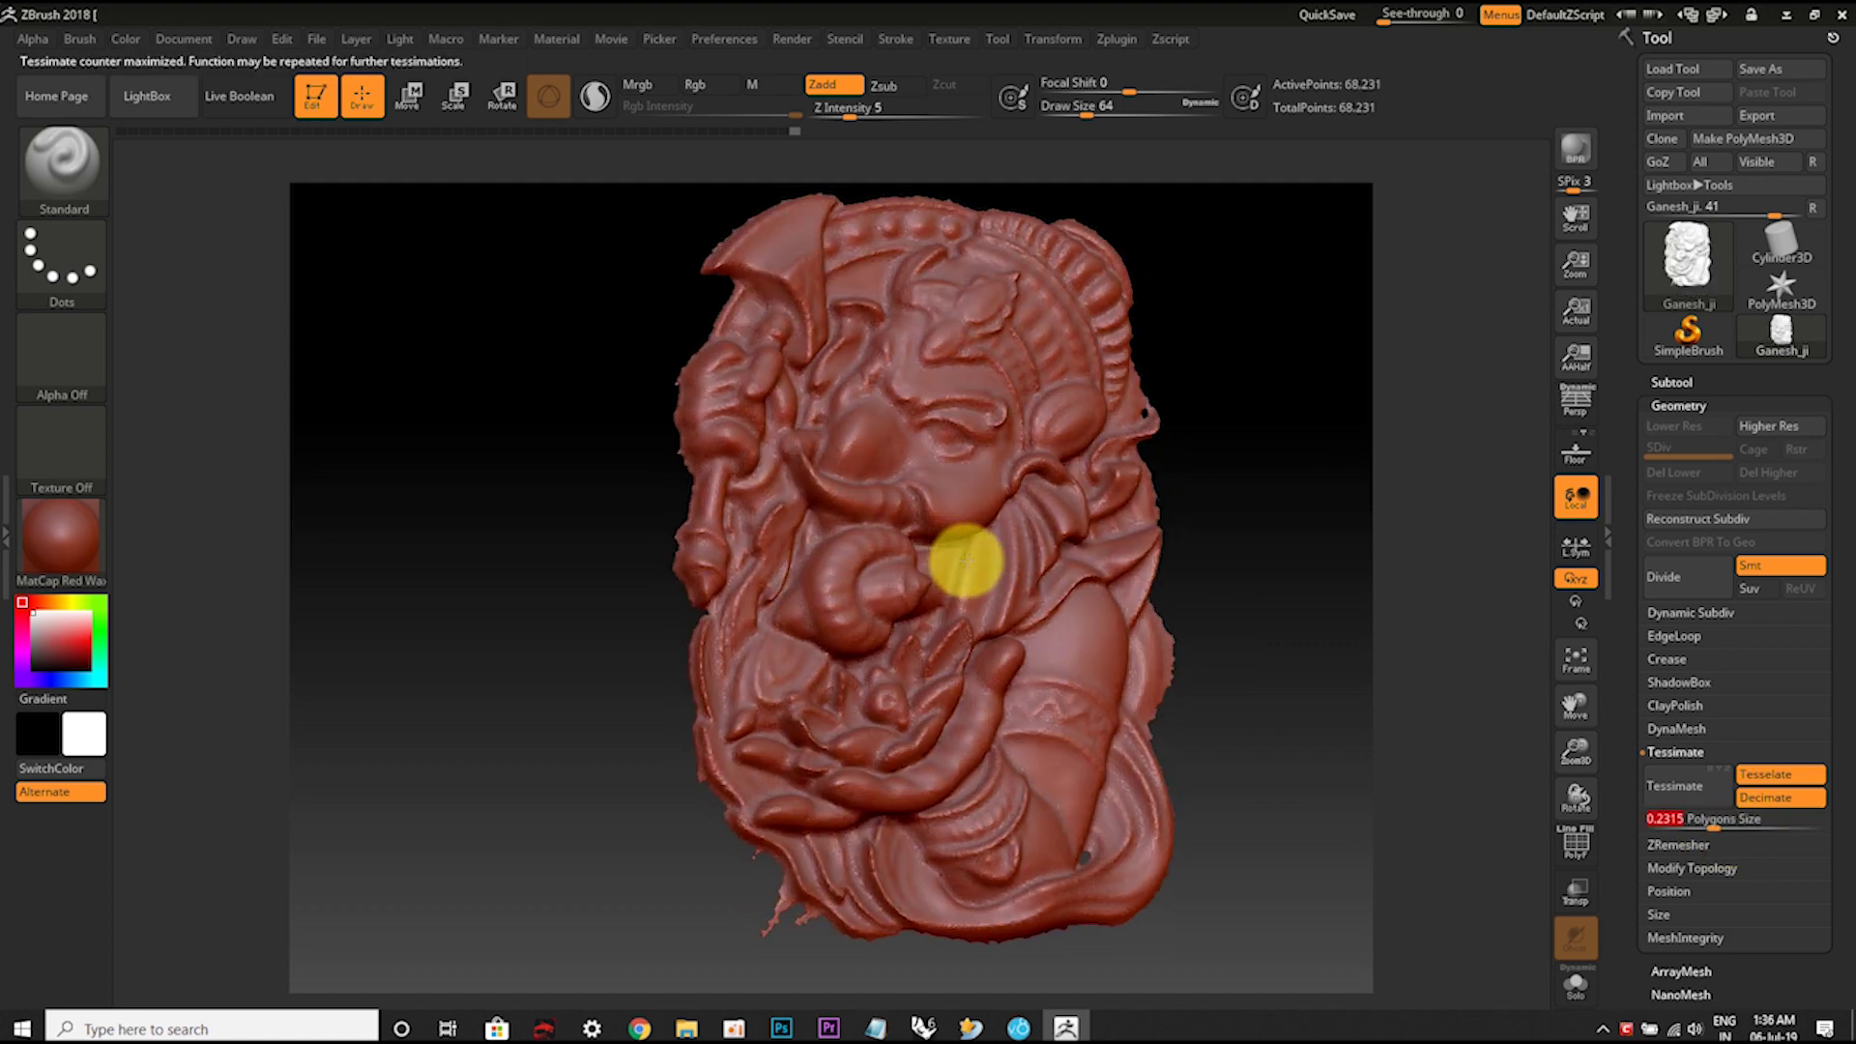
{"action": "mouse_move", "coordinate": [964, 561]}
{"action": "right_mouse_down"}
{"action": "mouse_move", "coordinate": [904, 469]}
{"action": "mouse_move", "coordinate": [974, 480]}
{"action": "right_mouse_up"}
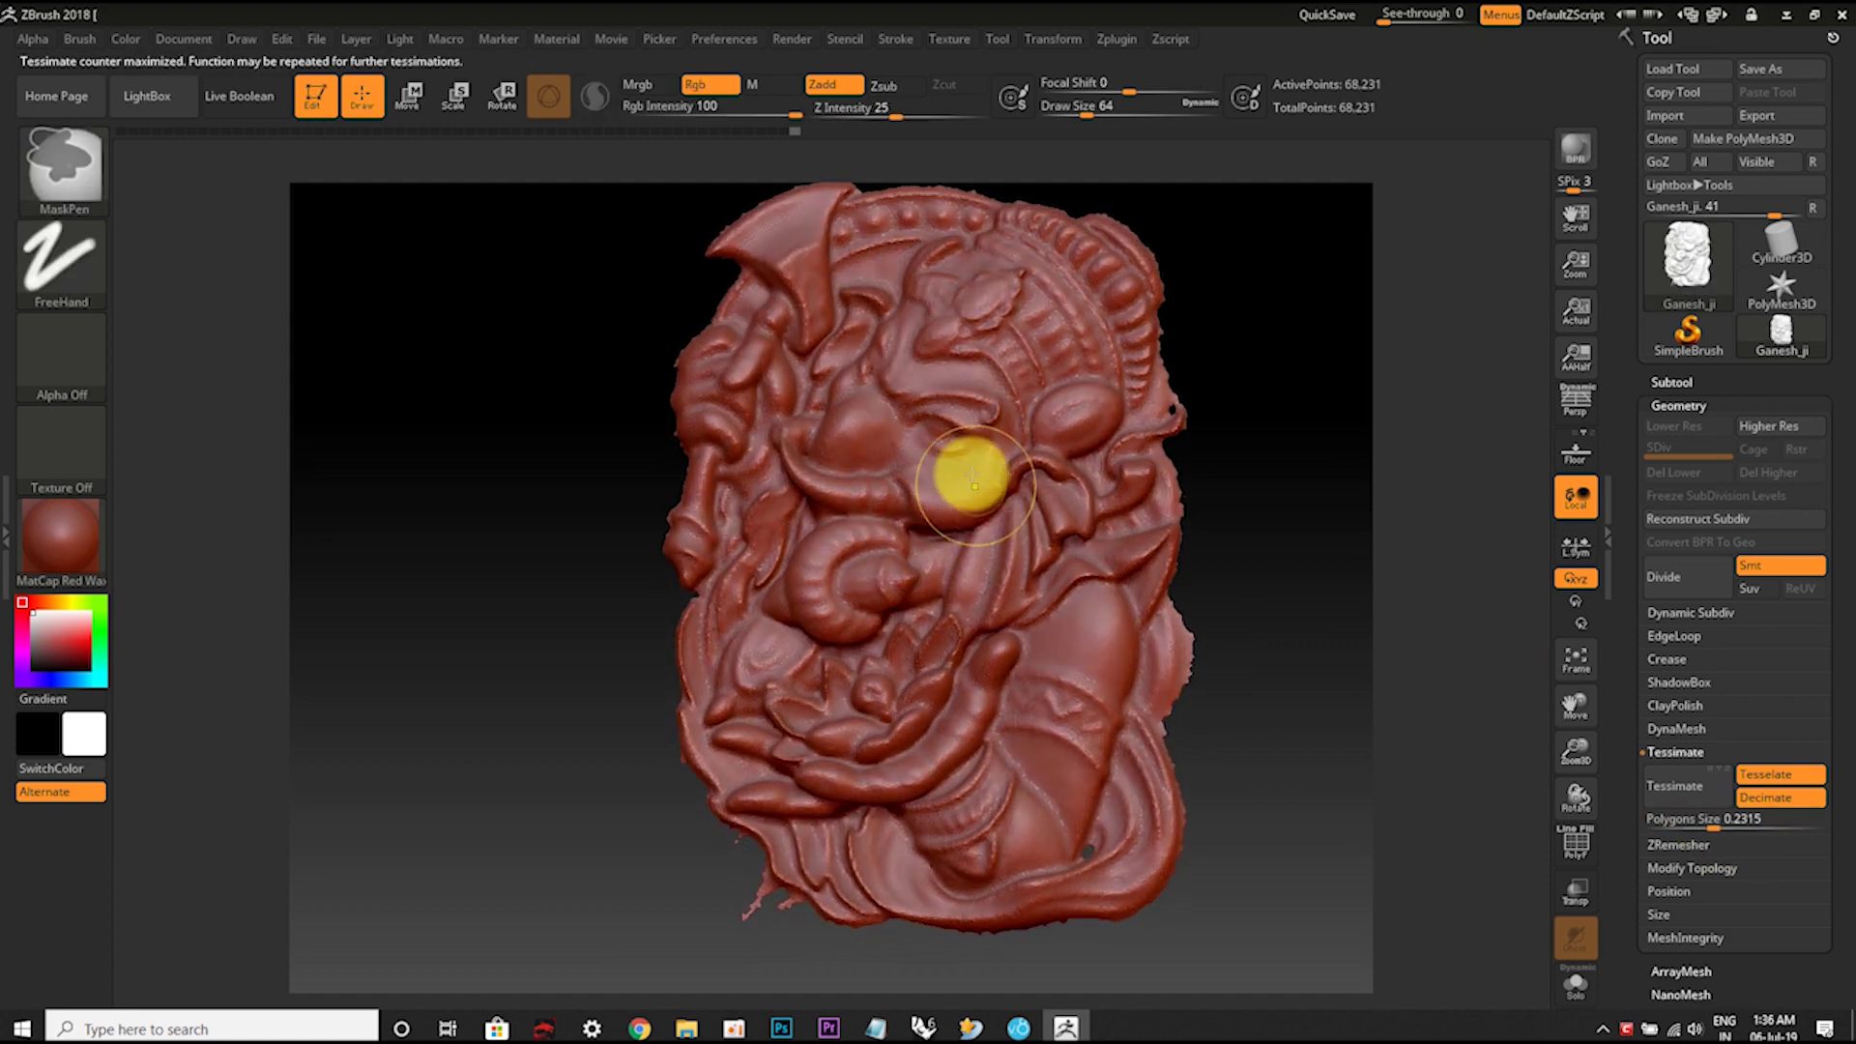
{"action": "mouse_move", "coordinate": [960, 559]}
{"action": "right_mouse_down", "text": "ctrl"}
{"action": "mouse_move", "coordinate": [961, 609]}
{"action": "mouse_move", "coordinate": [937, 543]}
{"action": "mouse_move", "coordinate": [1015, 571]}
{"action": "mouse_move", "coordinate": [1044, 609]}
{"action": "mouse_move", "coordinate": [973, 567]}
{"action": "mouse_move", "coordinate": [1023, 537]}
{"action": "mouse_move", "coordinate": [774, 568]}
{"action": "mouse_move", "coordinate": [841, 589]}
{"action": "mouse_move", "coordinate": [849, 531]}
{"action": "right_mouse_up", "text": "ctrl"}
{"action": "key", "text": "shift"}
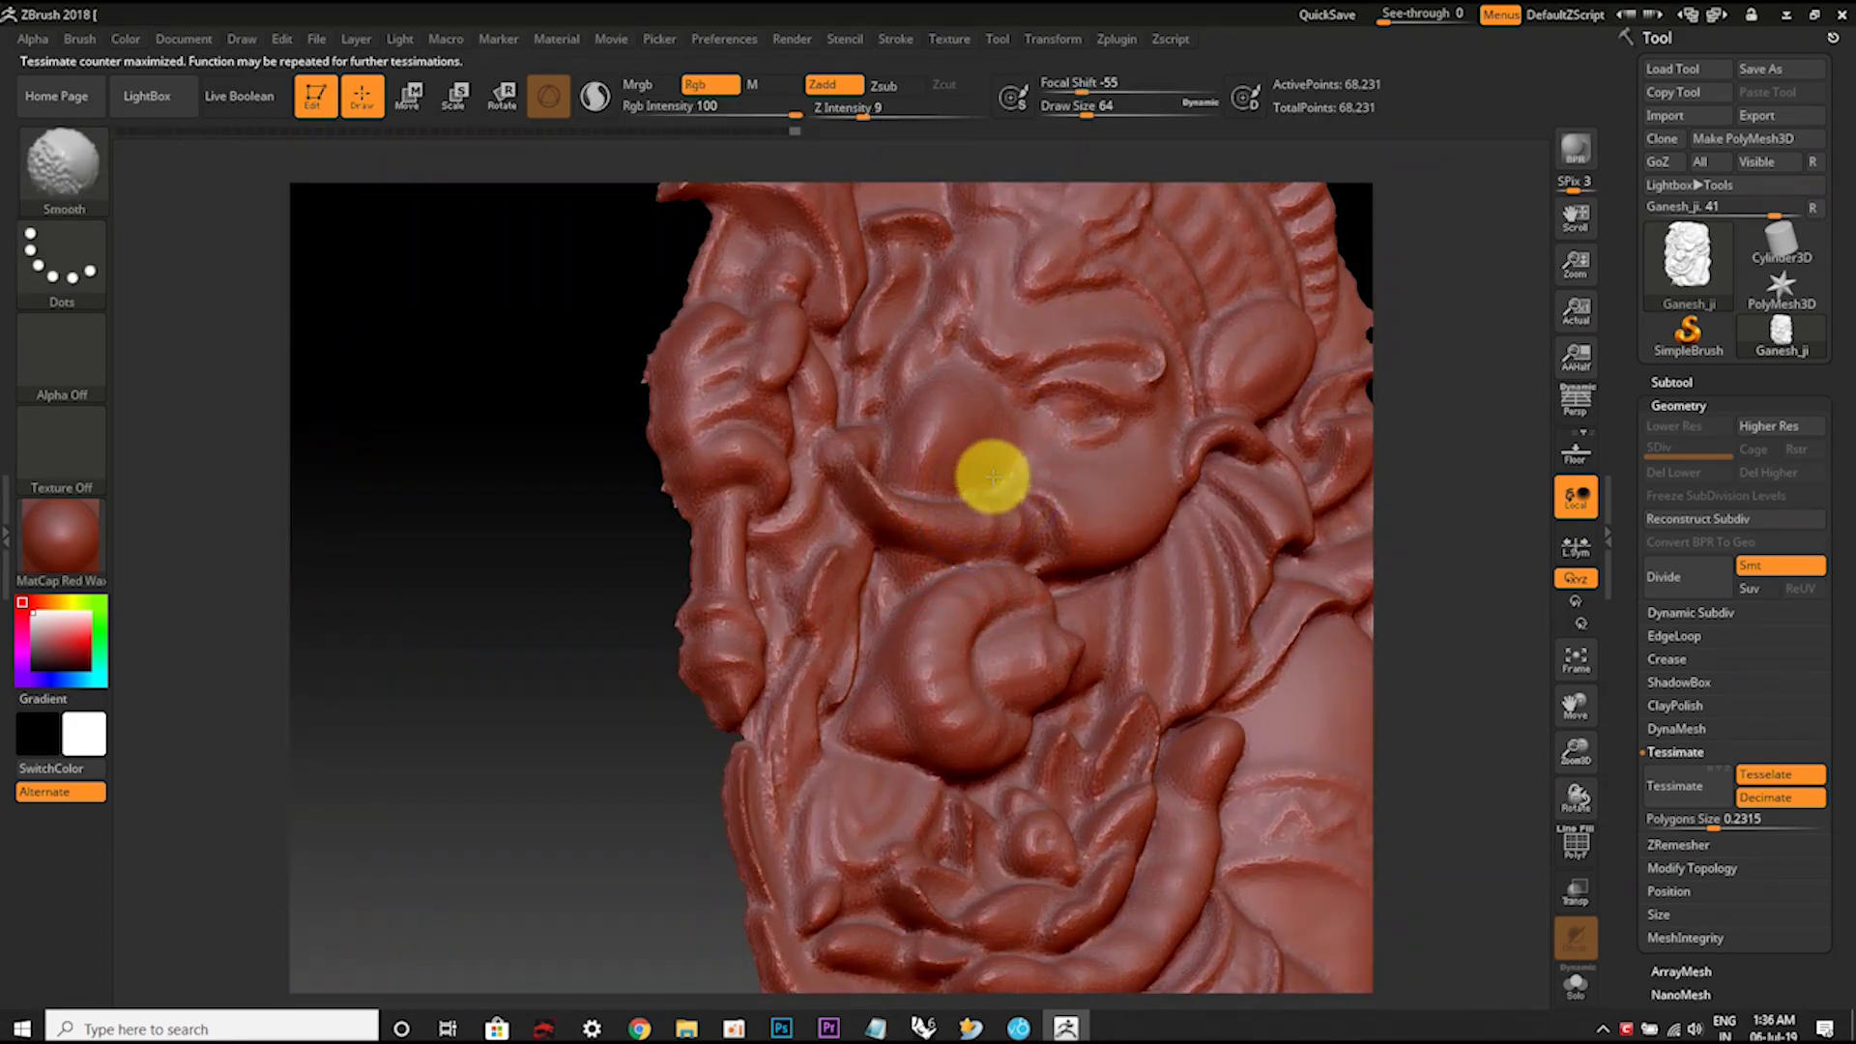
{"action": "right_click_drag", "start_coordinate": [993, 476], "coordinate": [879, 650], "text": "shift"}
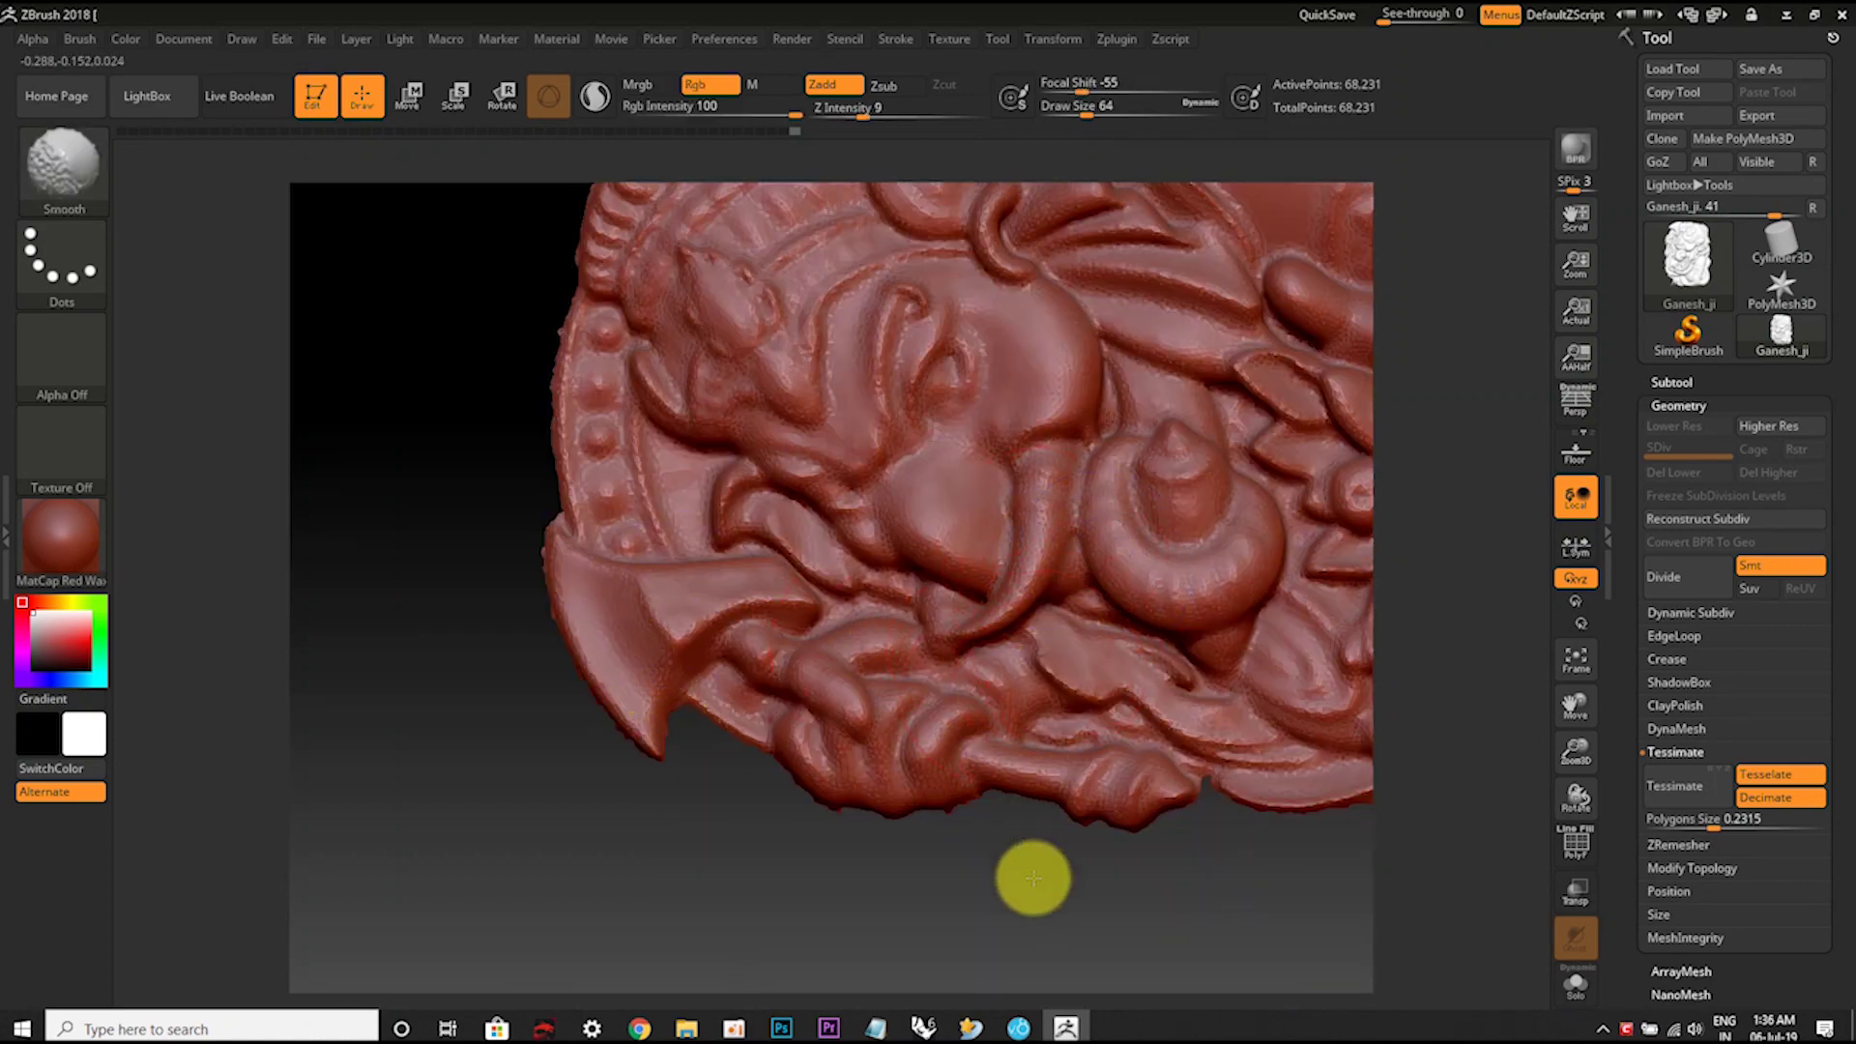
{"action": "left_click_drag", "start_coordinate": [1027, 873], "coordinate": [356, 584]}
{"action": "right_click_drag", "start_coordinate": [1152, 590], "coordinate": [663, 600]}
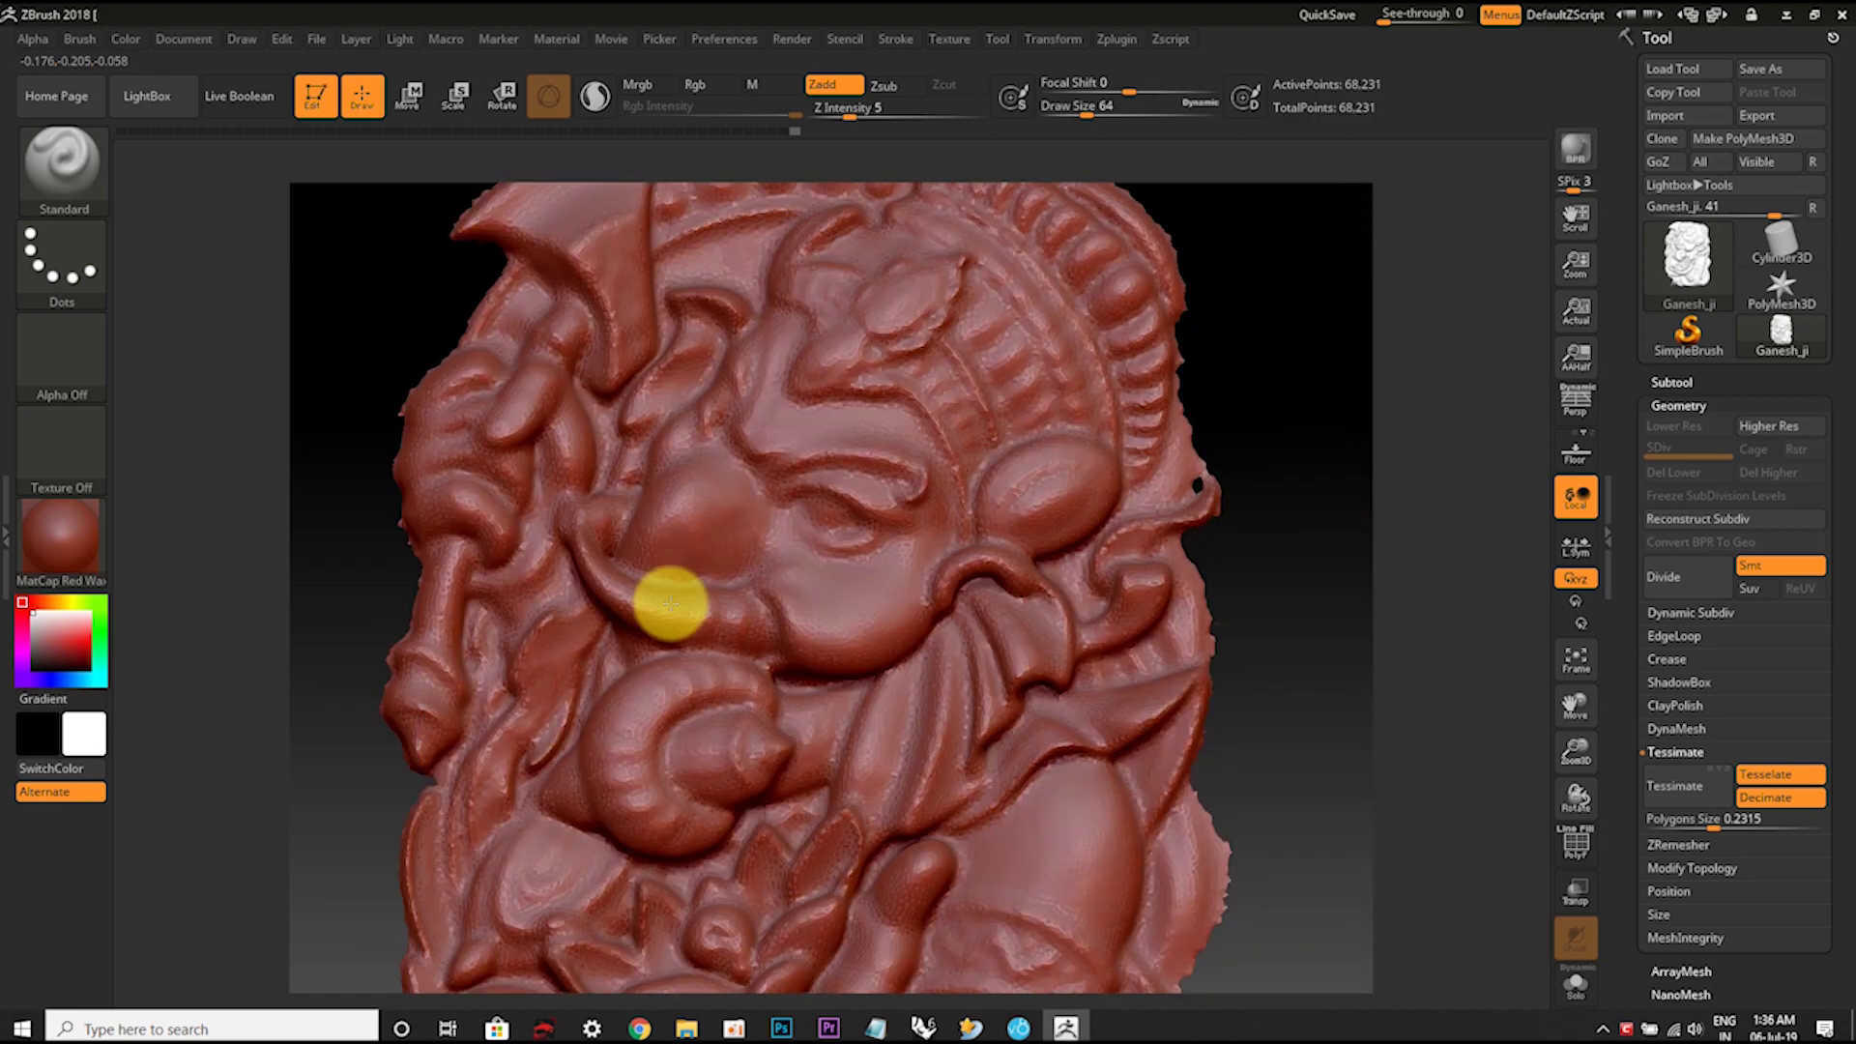
{"action": "mouse_move", "coordinate": [808, 456]}
{"action": "right_mouse_down", "text": "ctrl"}
{"action": "mouse_move", "coordinate": [839, 610]}
{"action": "mouse_move", "coordinate": [895, 738]}
{"action": "mouse_move", "coordinate": [874, 538]}
{"action": "mouse_move", "coordinate": [887, 812]}
{"action": "mouse_move", "coordinate": [931, 567]}
{"action": "right_mouse_up", "text": "ctrl"}
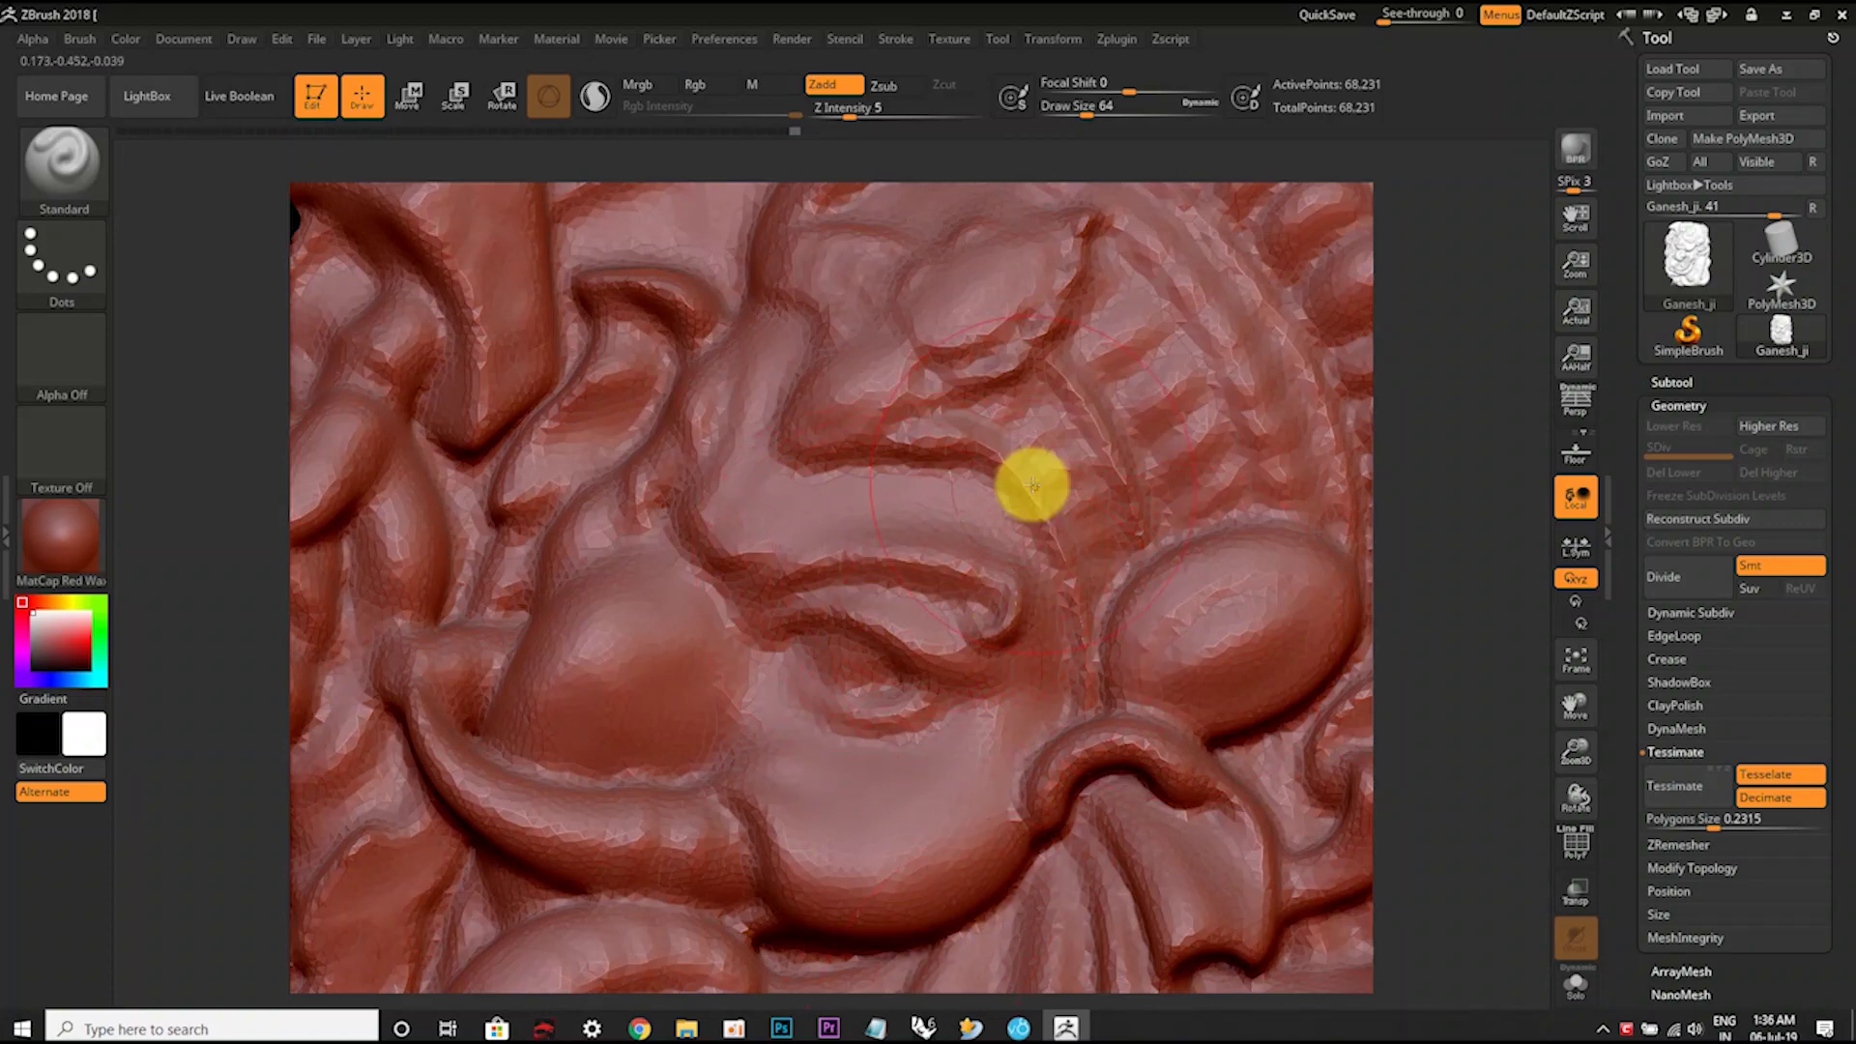
{"action": "right_click_drag", "start_coordinate": [944, 559], "coordinate": [945, 499], "text": "ctrl"}
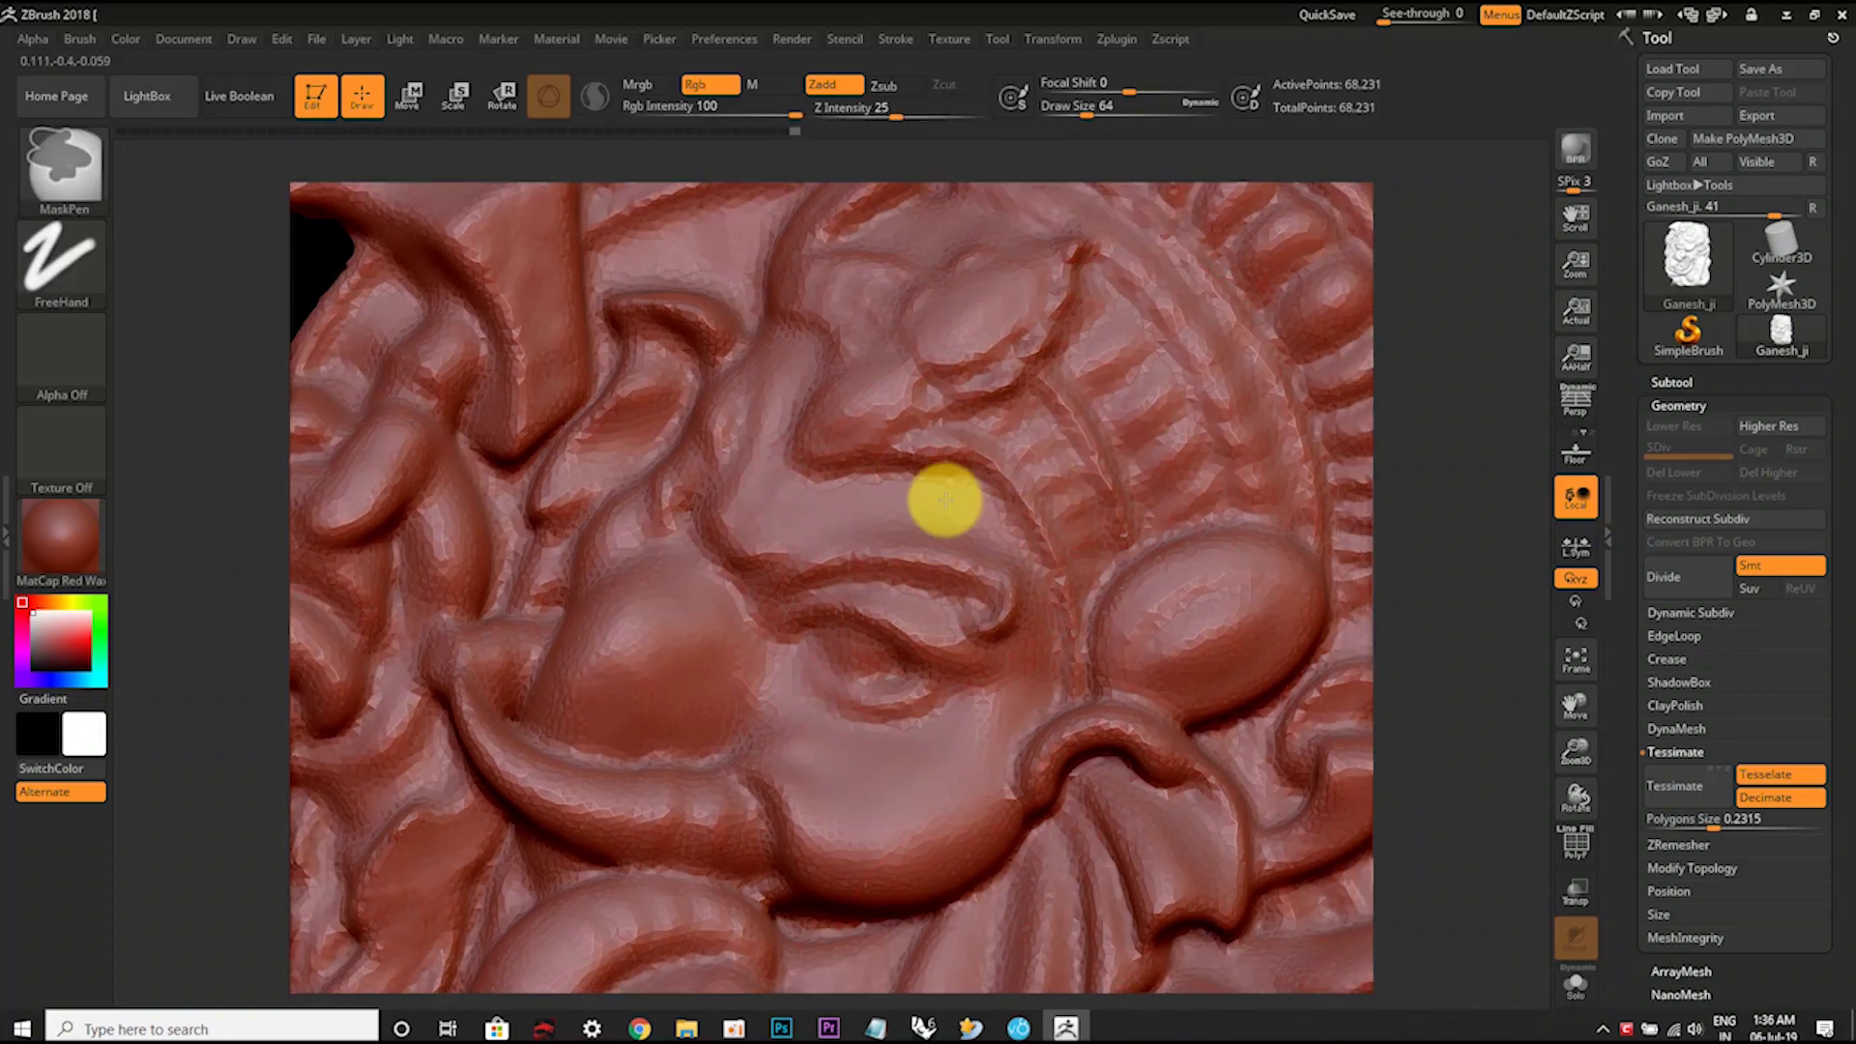
{"action": "key", "text": "f"}
{"action": "mouse_move", "coordinate": [932, 663]}
{"action": "right_mouse_down"}
{"action": "mouse_move", "coordinate": [920, 630]}
{"action": "mouse_move", "coordinate": [861, 592]}
{"action": "mouse_move", "coordinate": [890, 637]}
{"action": "mouse_move", "coordinate": [973, 676]}
{"action": "mouse_move", "coordinate": [1098, 684]}
{"action": "mouse_move", "coordinate": [953, 671]}
{"action": "mouse_move", "coordinate": [919, 606]}
{"action": "mouse_move", "coordinate": [949, 525]}
{"action": "right_mouse_up"}
Step: Re-tessimate the Ganesh relief at polygon size 0.15267, giving 166,839 points
{"action": "right_click_drag", "start_coordinate": [981, 725], "coordinate": [979, 602], "text": "shift"}
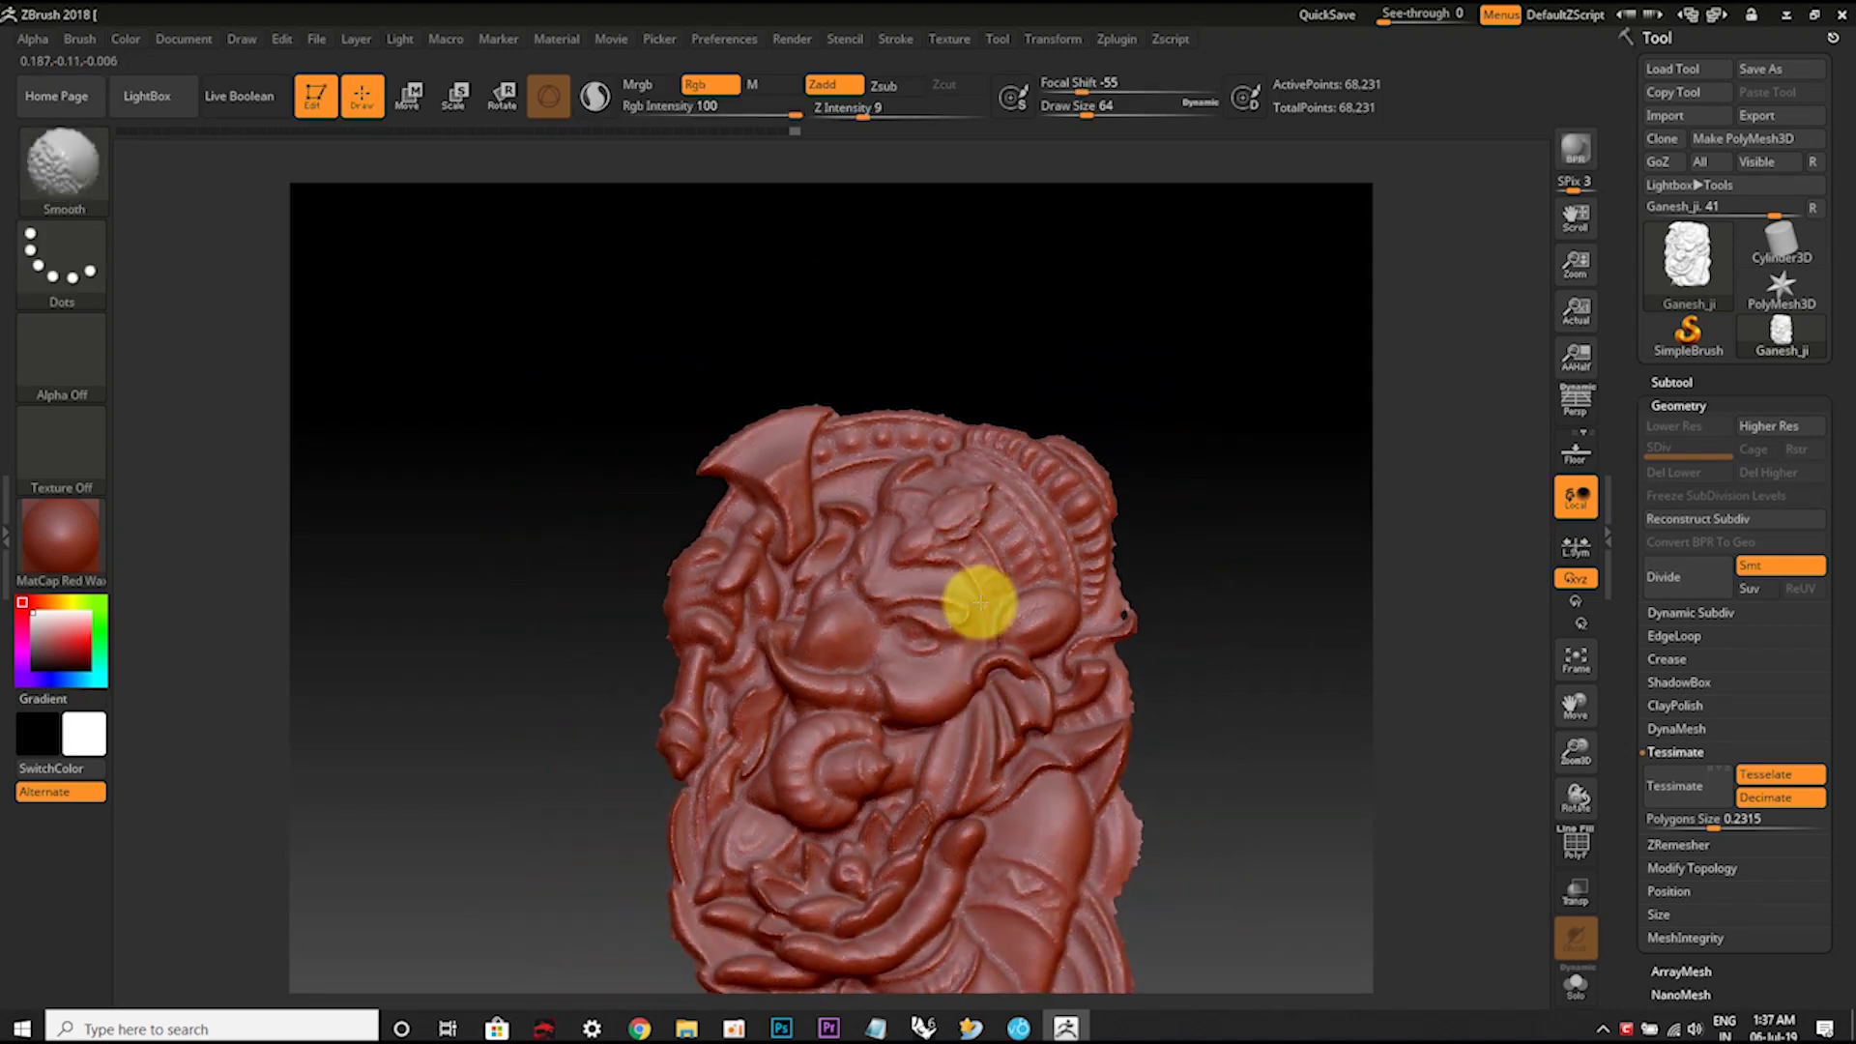
{"action": "left_click", "coordinate": [1714, 822]}
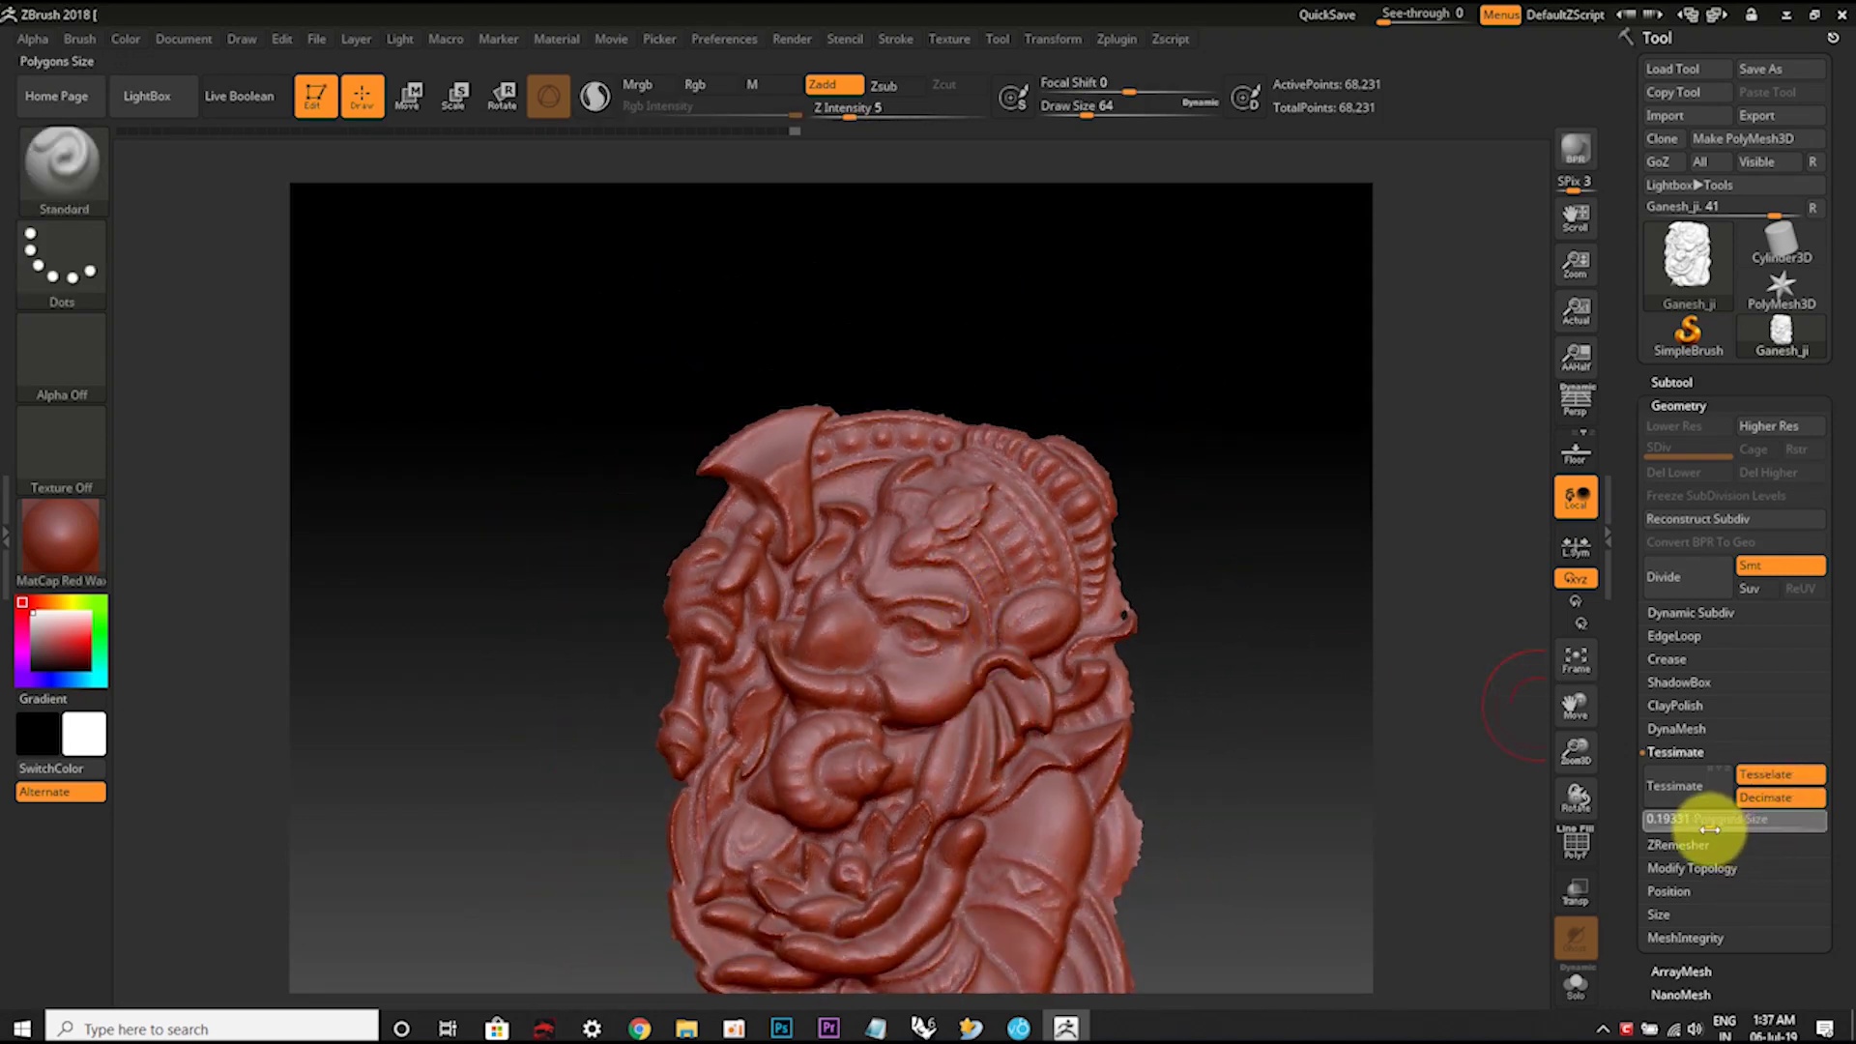
{"action": "key", "text": "Return"}
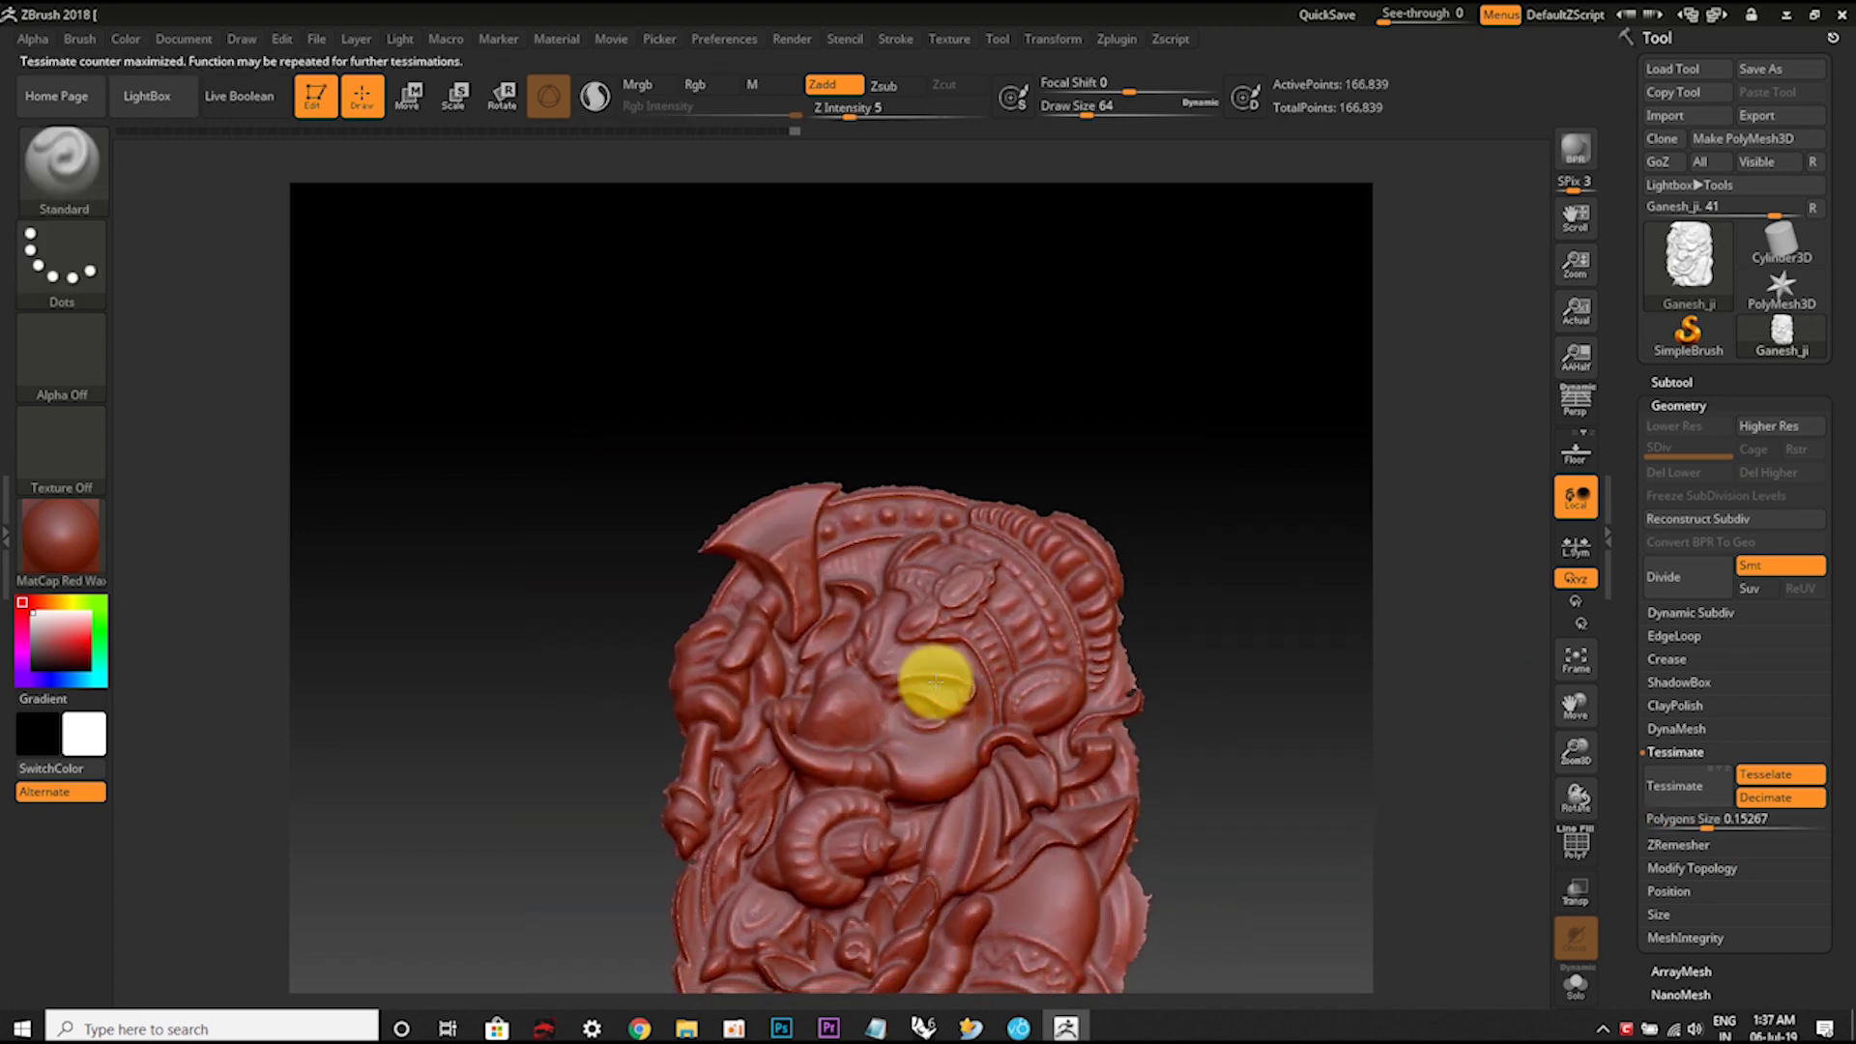
{"action": "mouse_move", "coordinate": [933, 663]}
{"action": "right_mouse_down", "text": "alt"}
{"action": "mouse_move", "coordinate": [965, 370]}
{"action": "mouse_move", "coordinate": [981, 506]}
{"action": "mouse_move", "coordinate": [949, 697]}
{"action": "right_mouse_up", "text": "alt"}
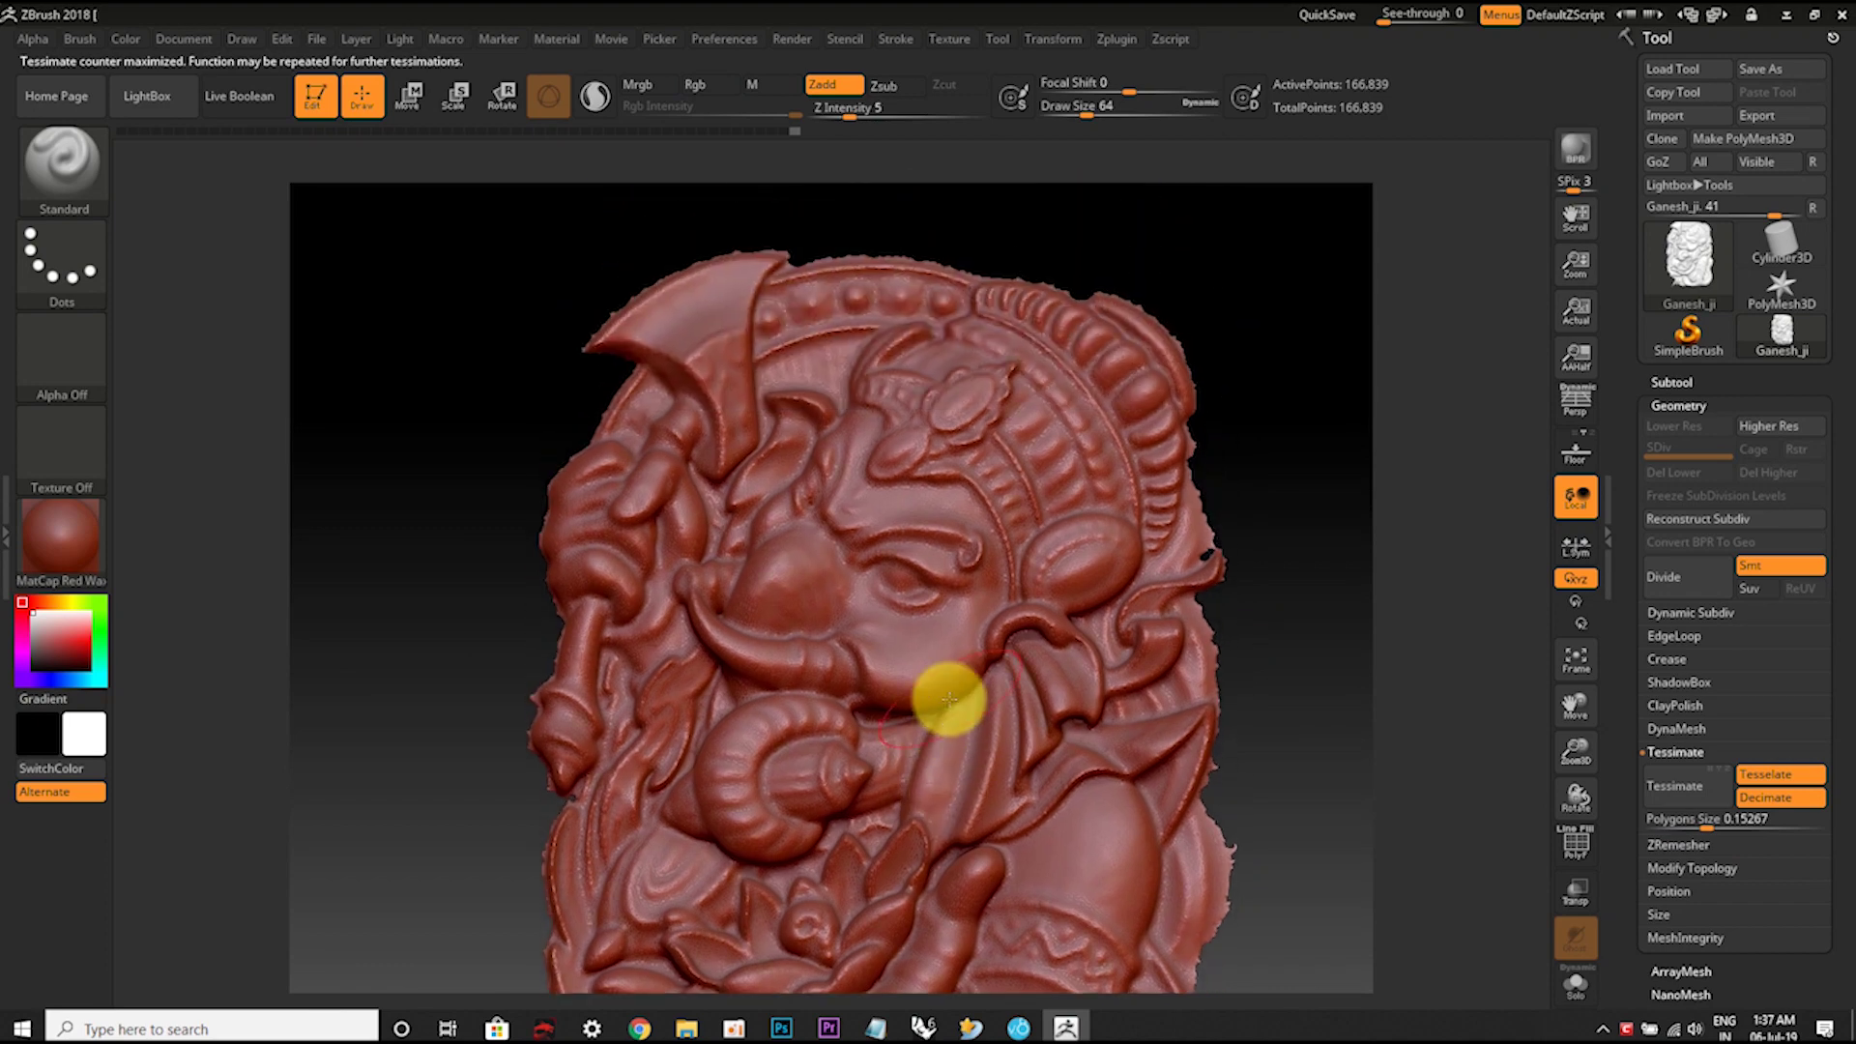